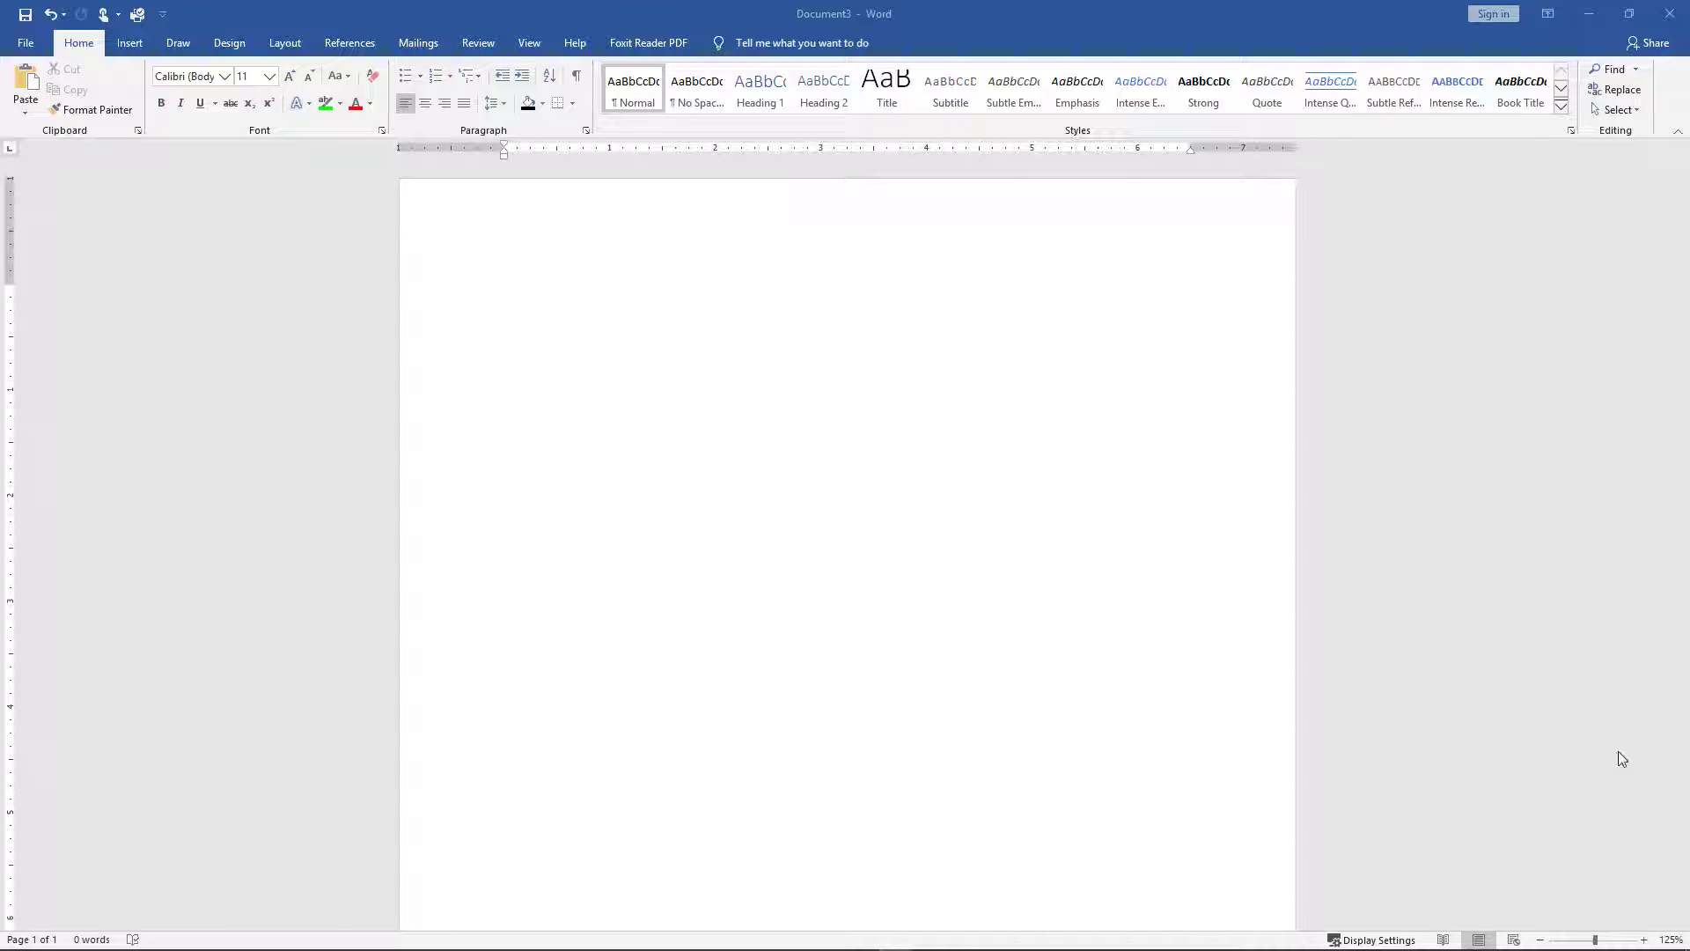
{"action": "left_click", "coordinate": [681, 327]}
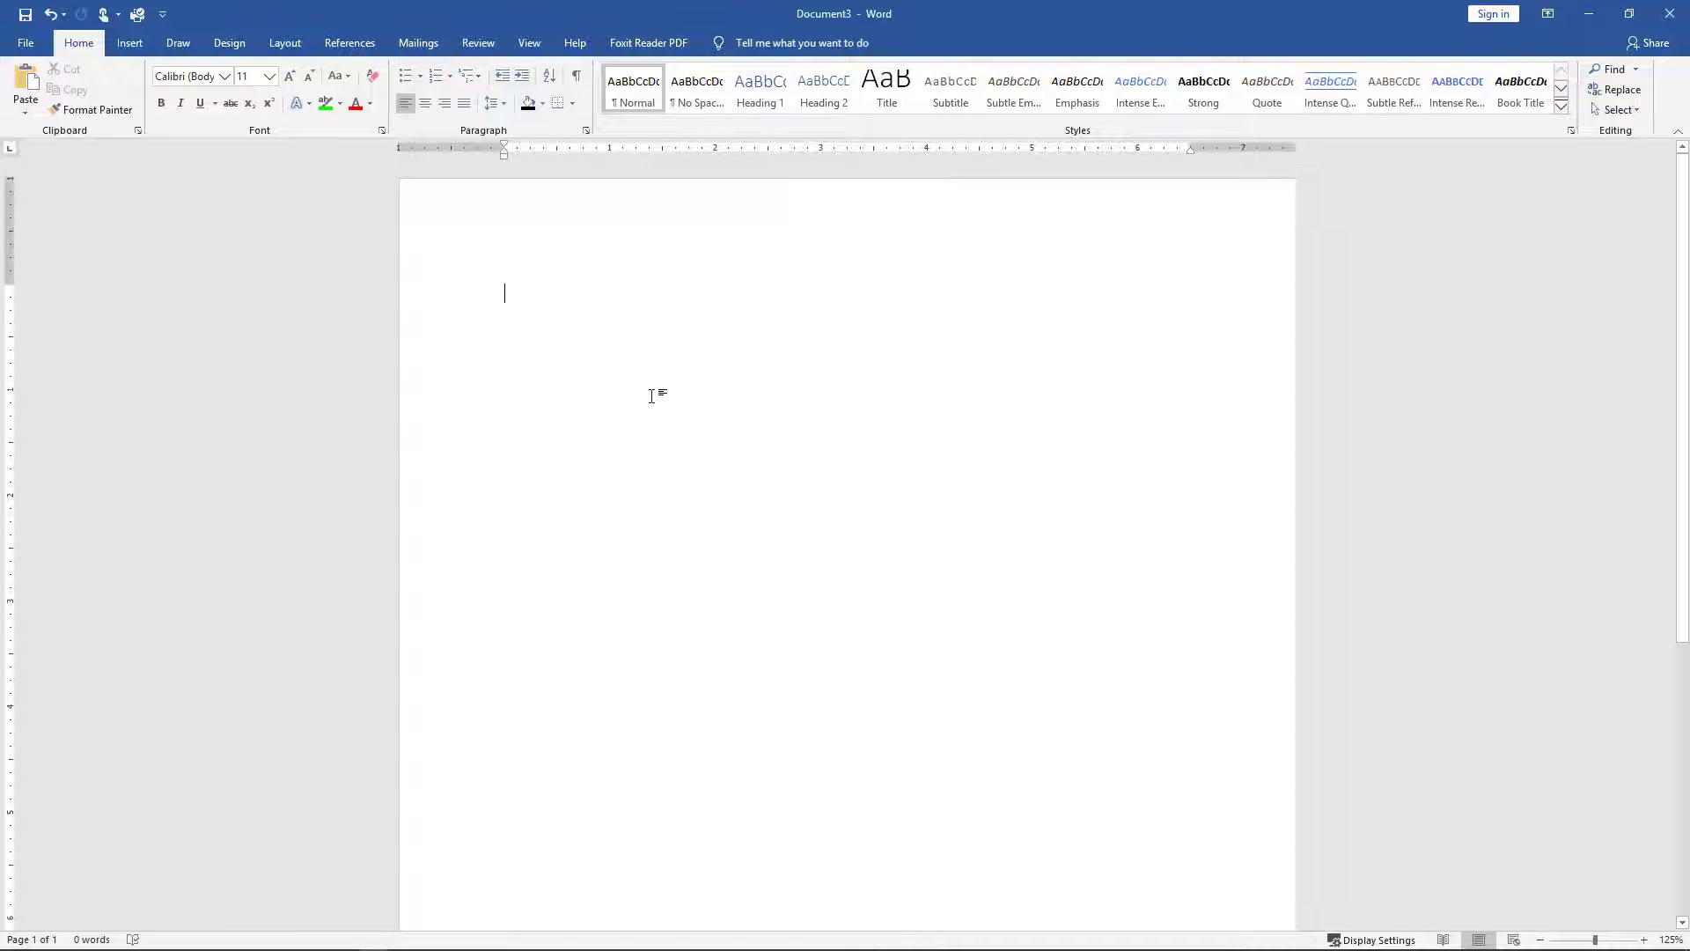
{"action": "key", "text": "alt+Tab"}
{"action": "left_click", "coordinate": [364, 231], "text": "alt"}
{"action": "left_click", "coordinate": [664, 390]}
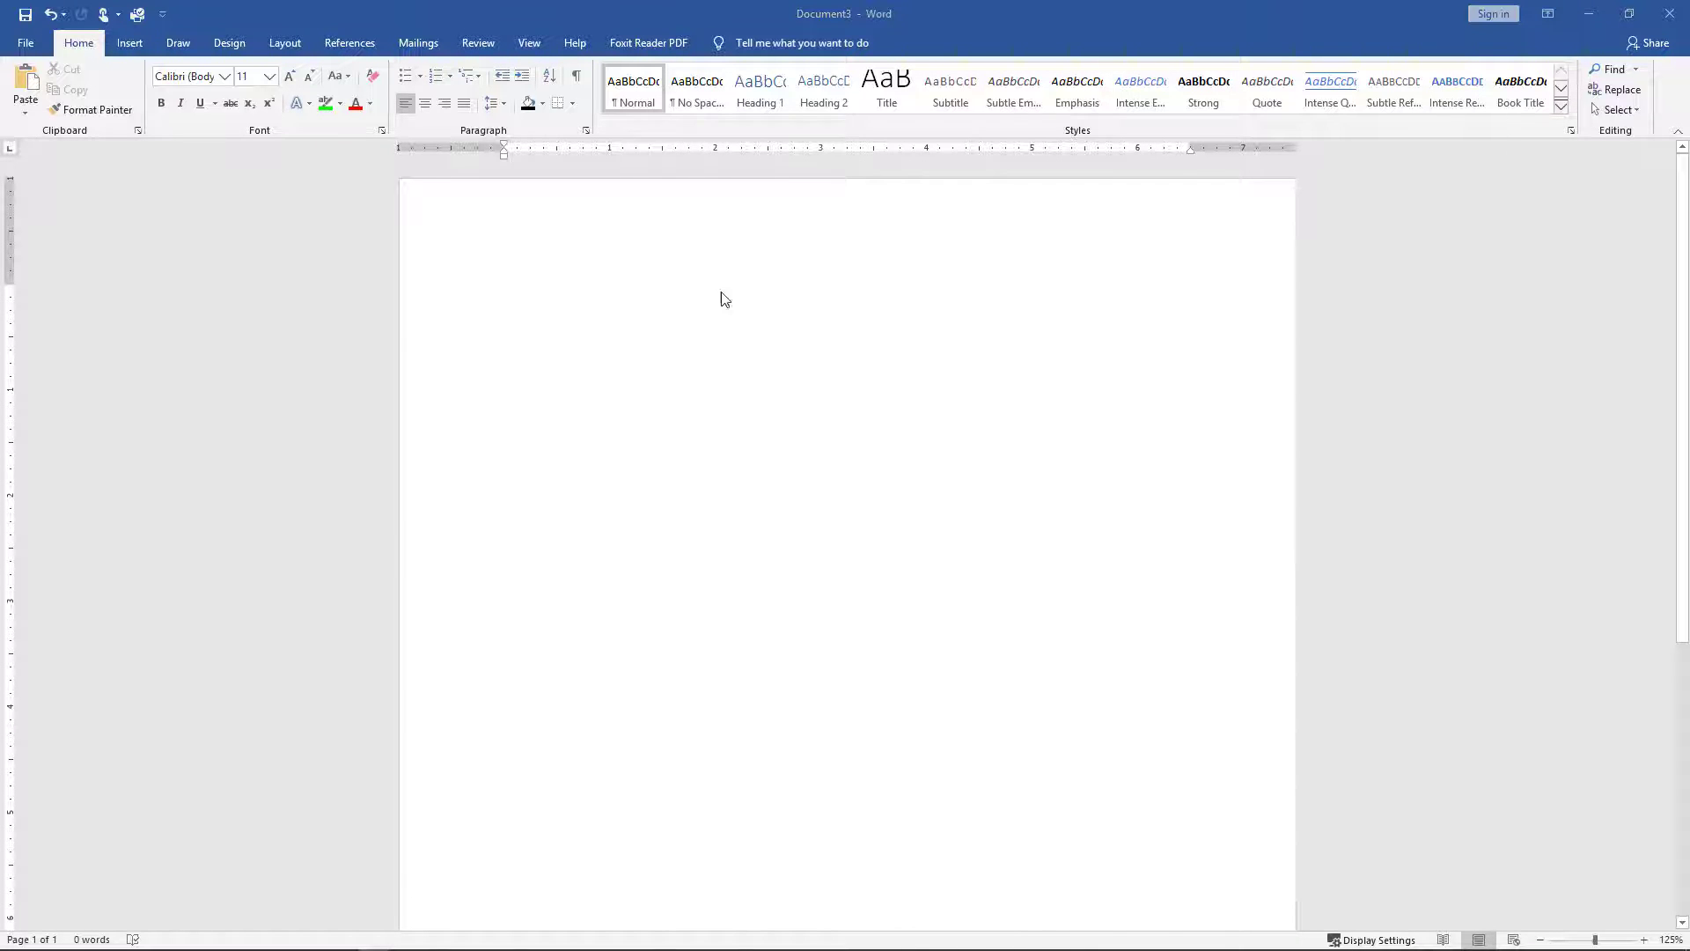
{"action": "key", "text": "alt+Tab"}
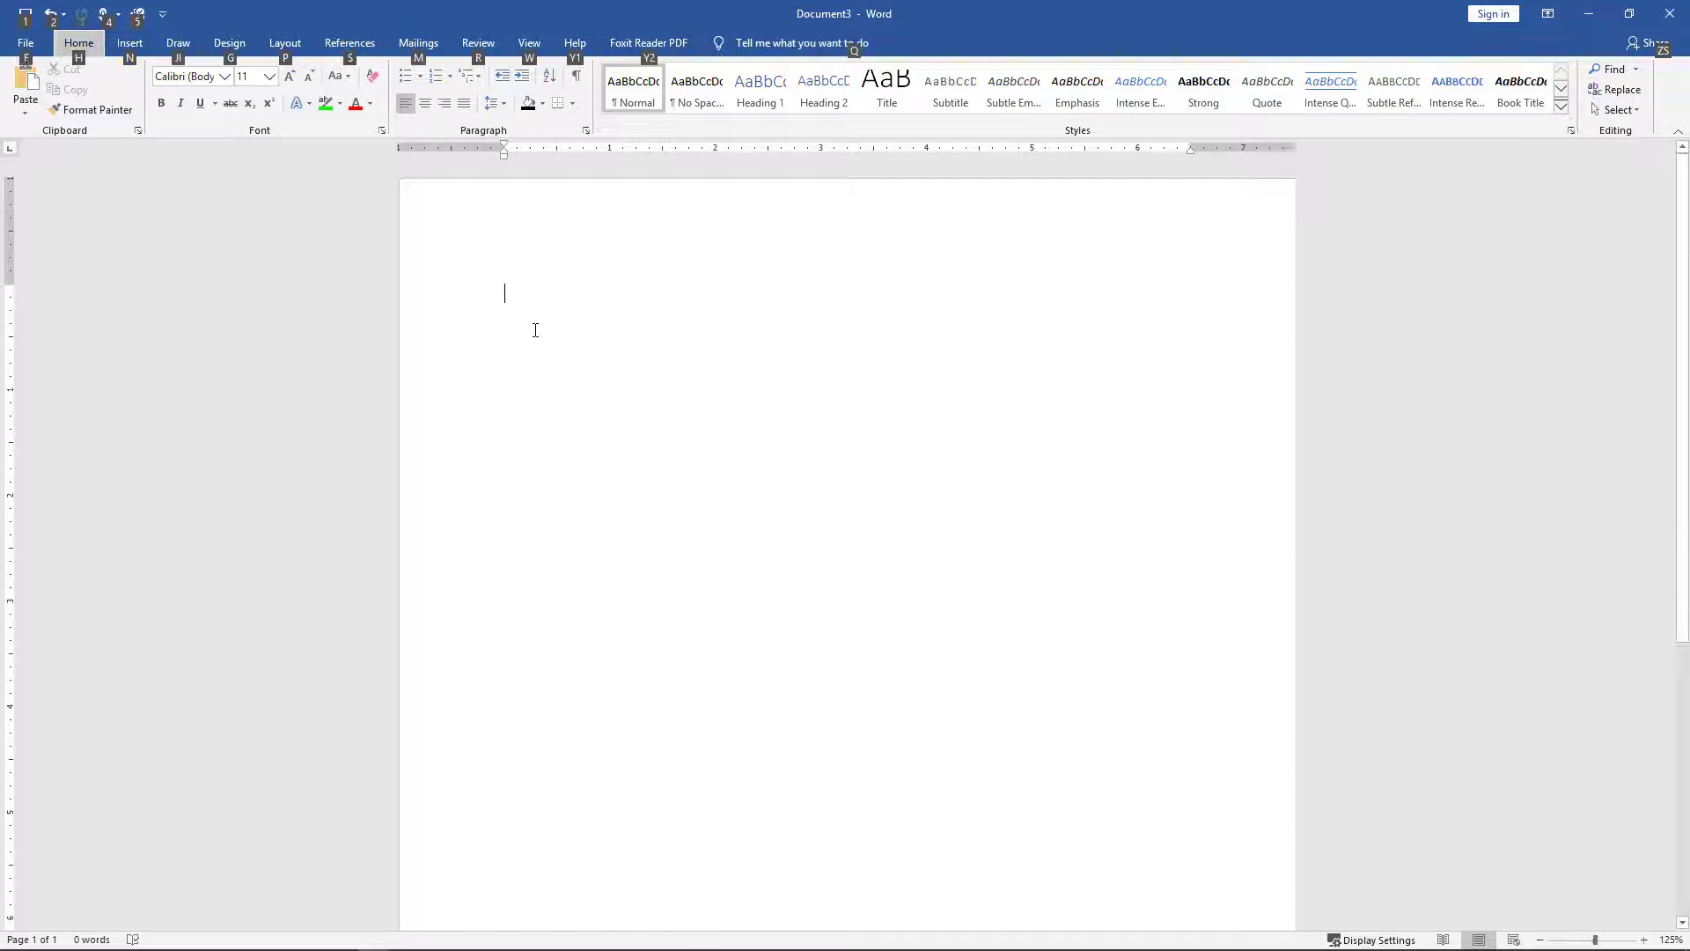
{"action": "scroll", "coordinate": [522, 327], "scroll_direction": "down", "scroll_amount": 1}
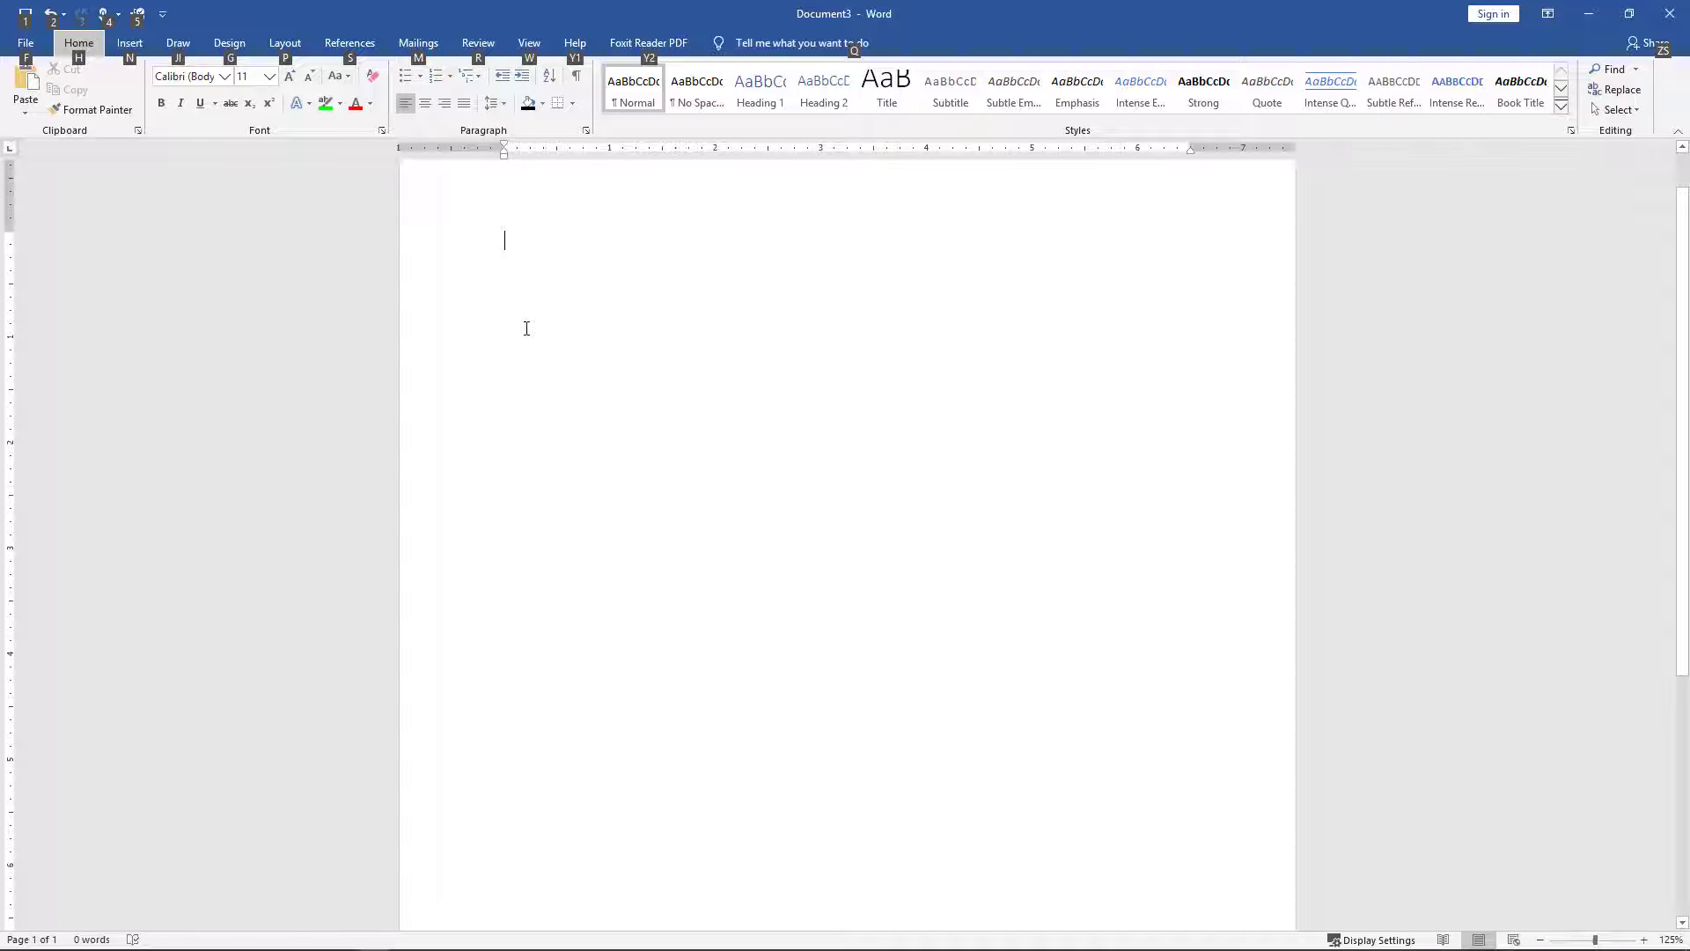
{"action": "left_click", "coordinate": [614, 416]}
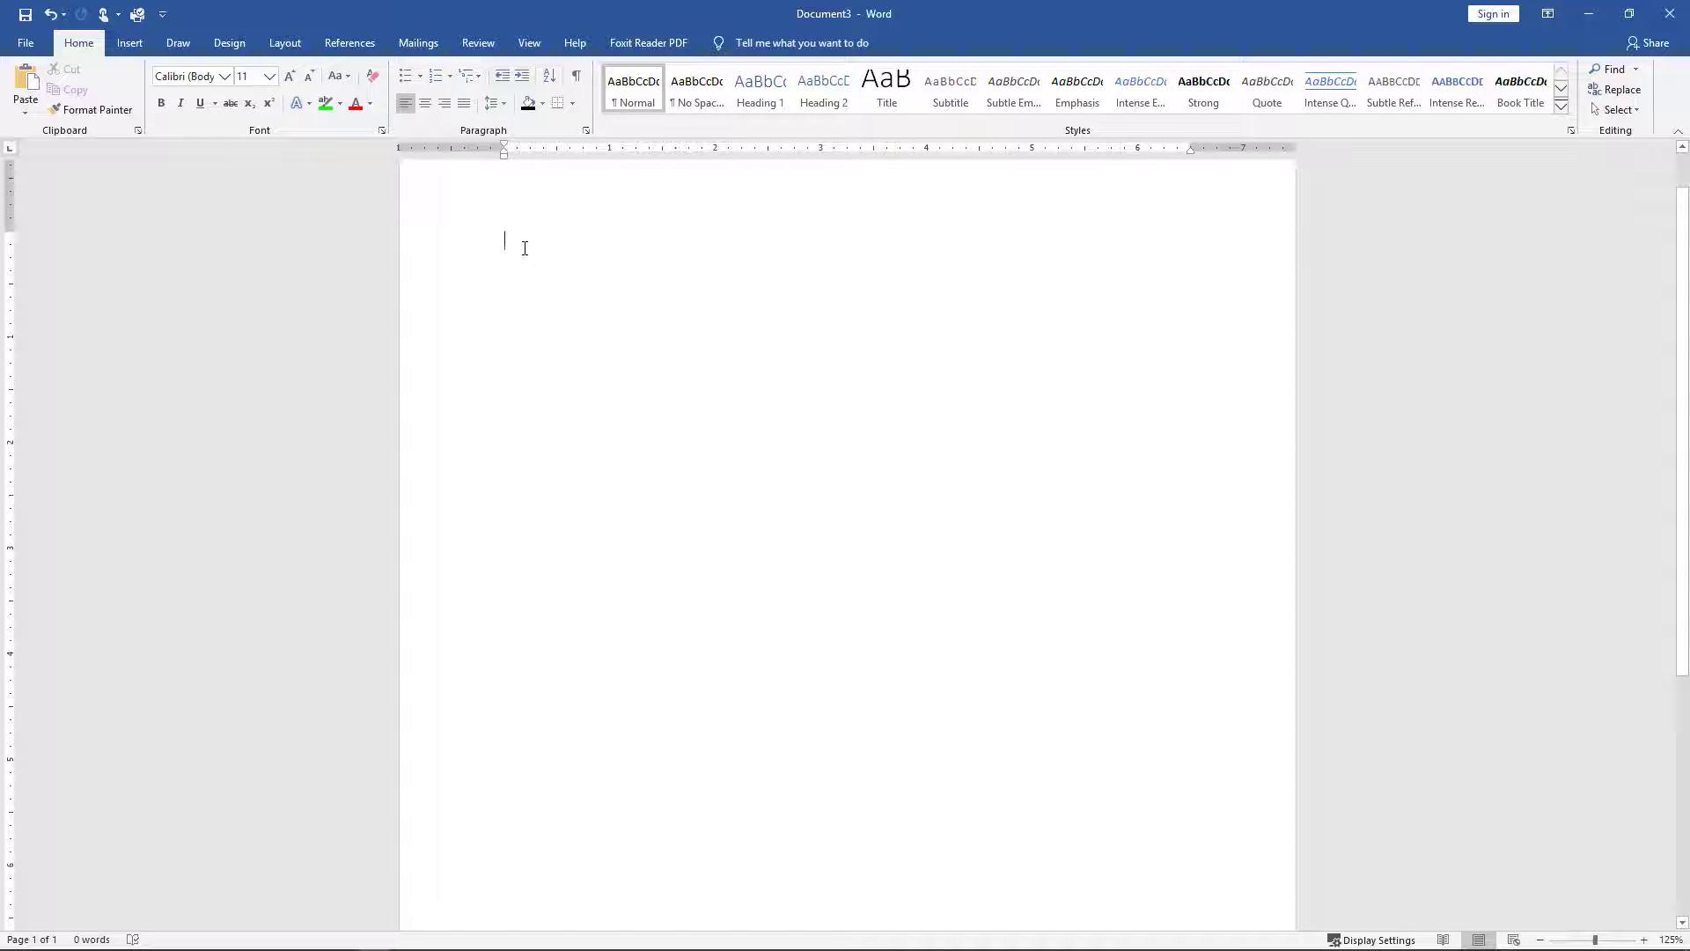
{"action": "key", "text": "alt+Tab"}
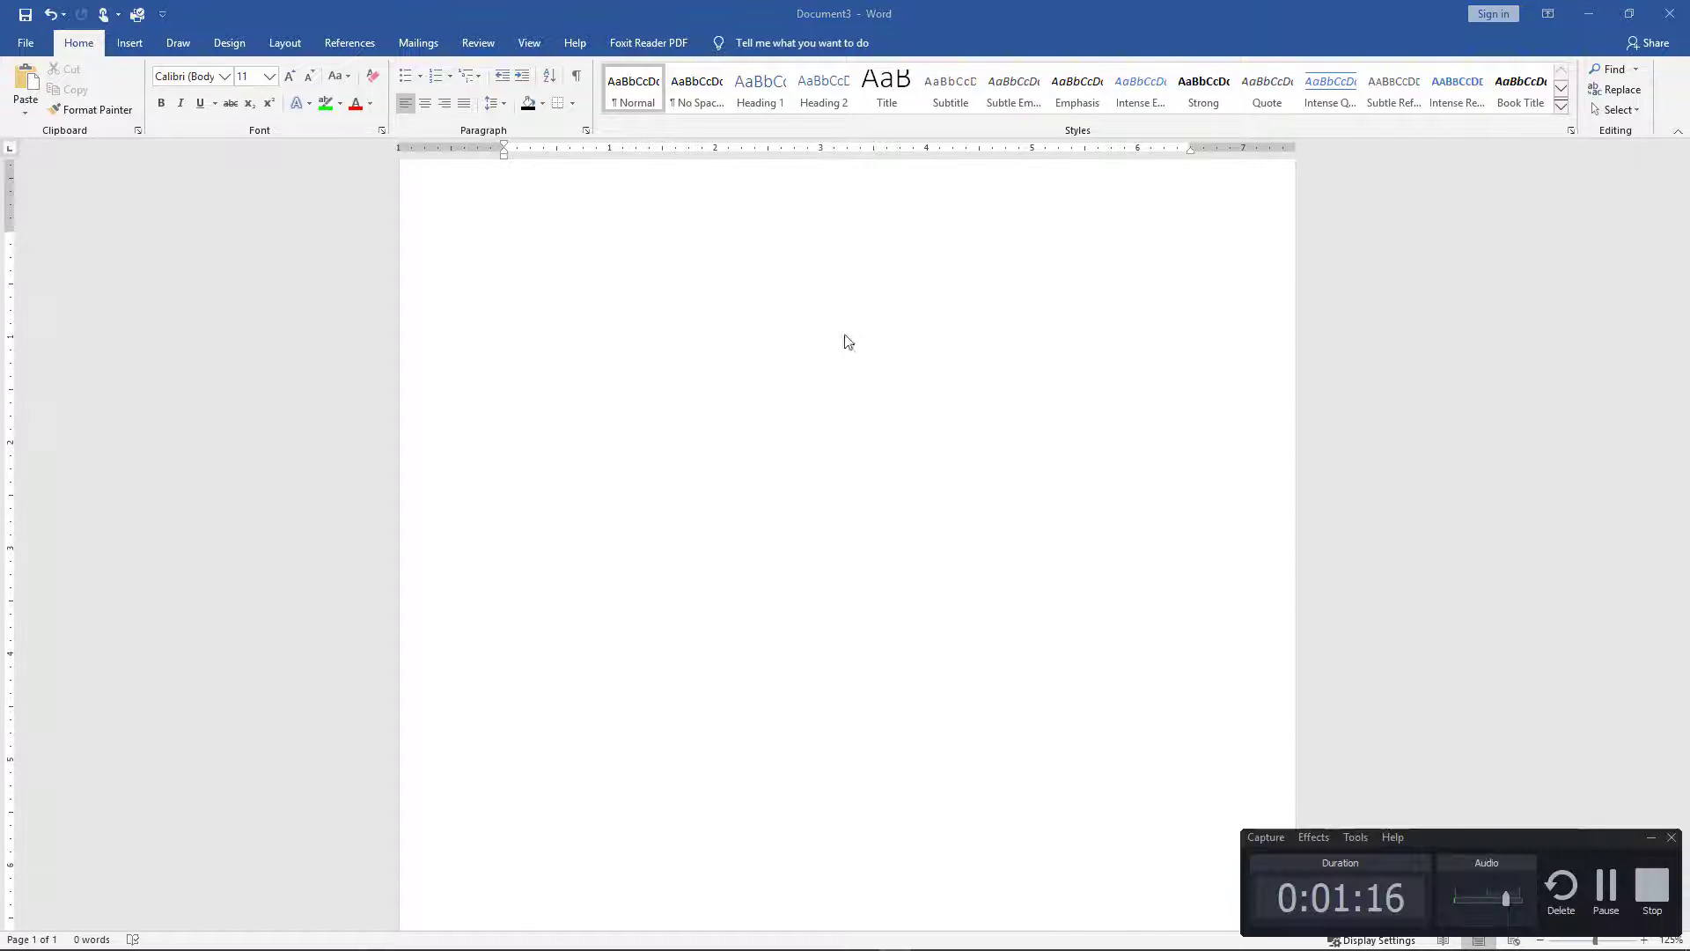
Step: Switch to Chrome and change the Google search to "africa"
{"action": "key", "text": "alt+Tab"}
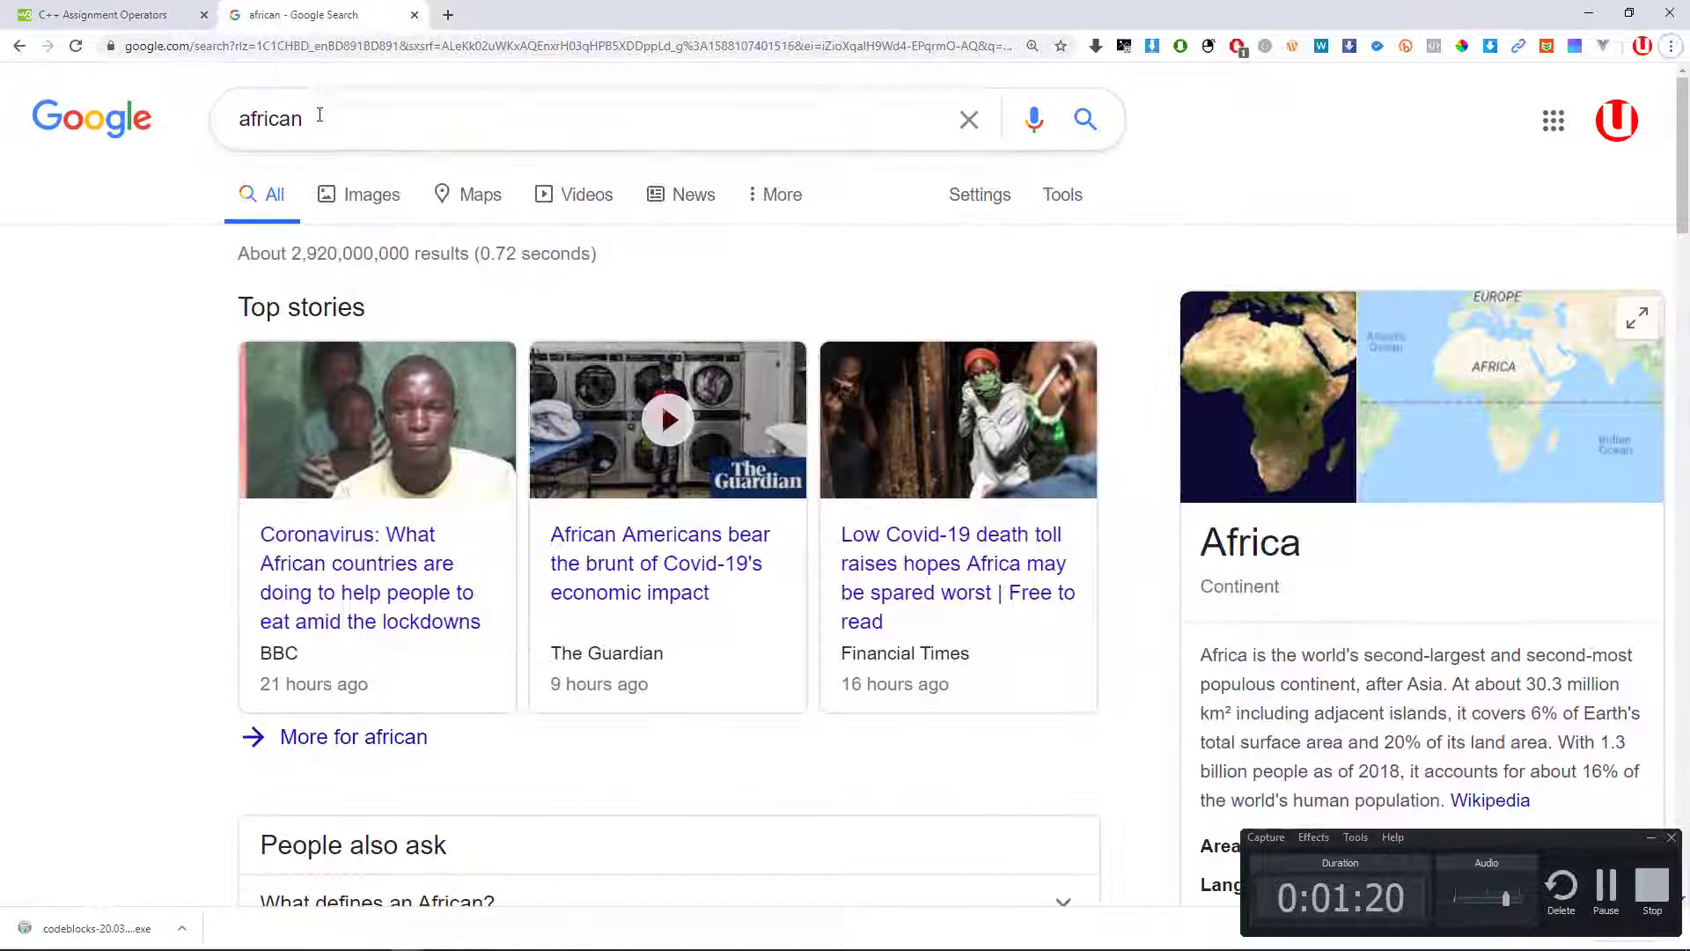
{"action": "left_click", "coordinate": [319, 115]}
{"action": "key", "text": "BackSpace"}
{"action": "key", "text": "Return"}
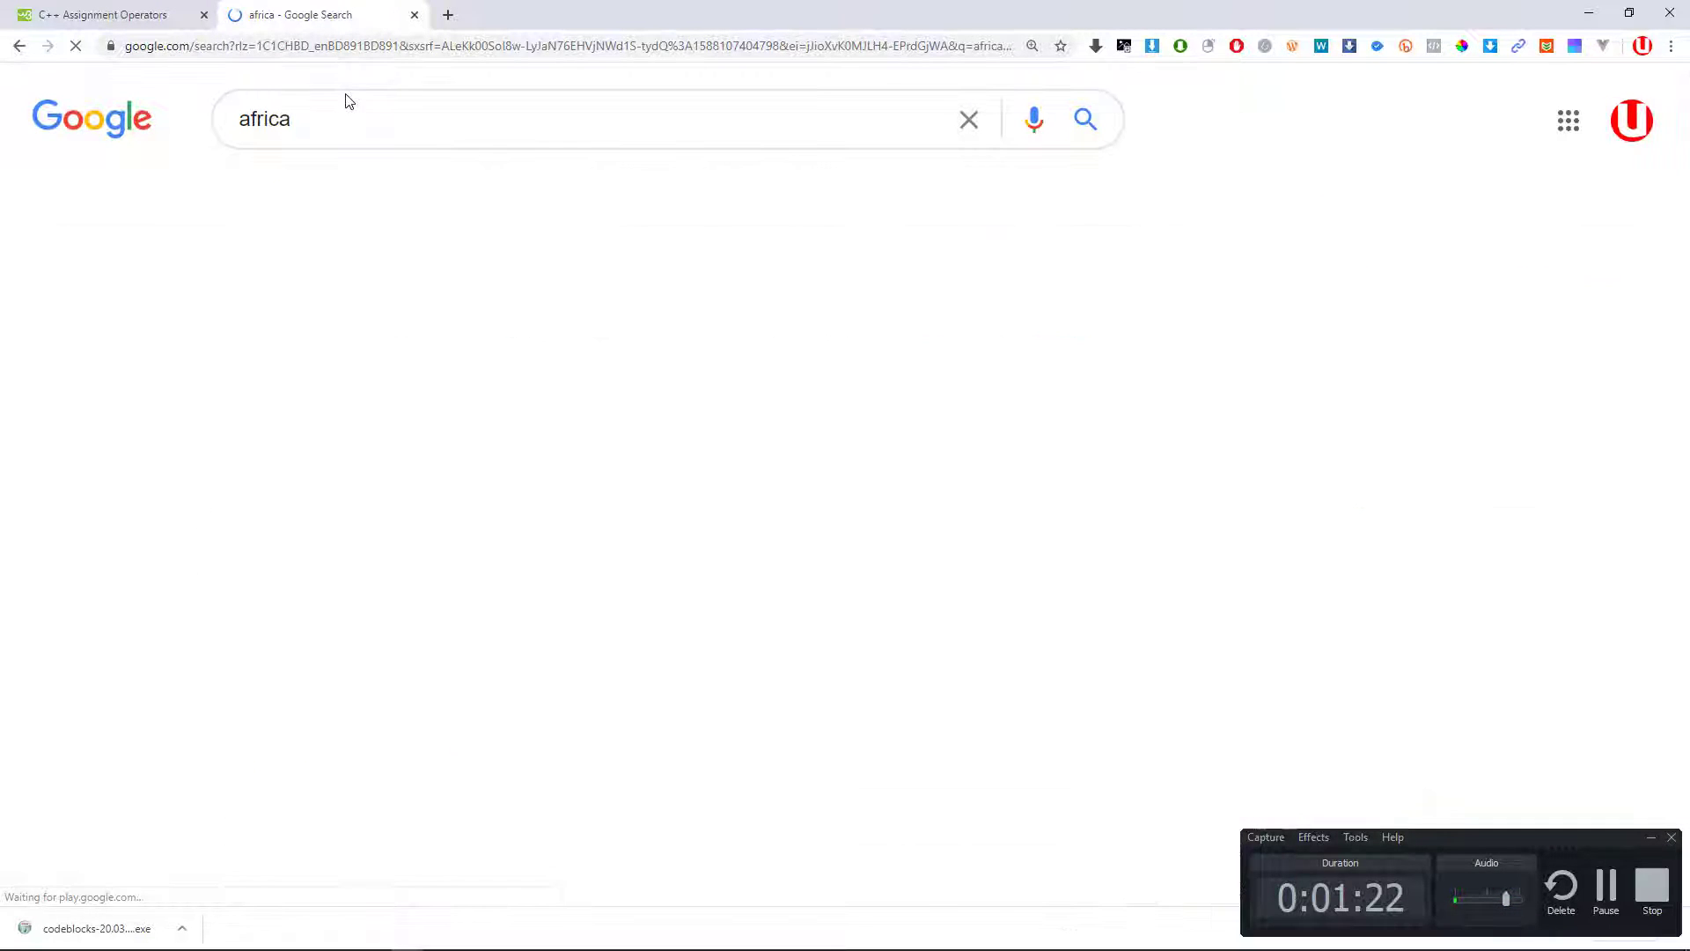
Step: Copy the heading "Africa" from Google's Africa information box and paste it into the blank Word document without its source formatting
{"action": "scroll", "coordinate": [908, 586], "scroll_direction": "down", "scroll_amount": 4}
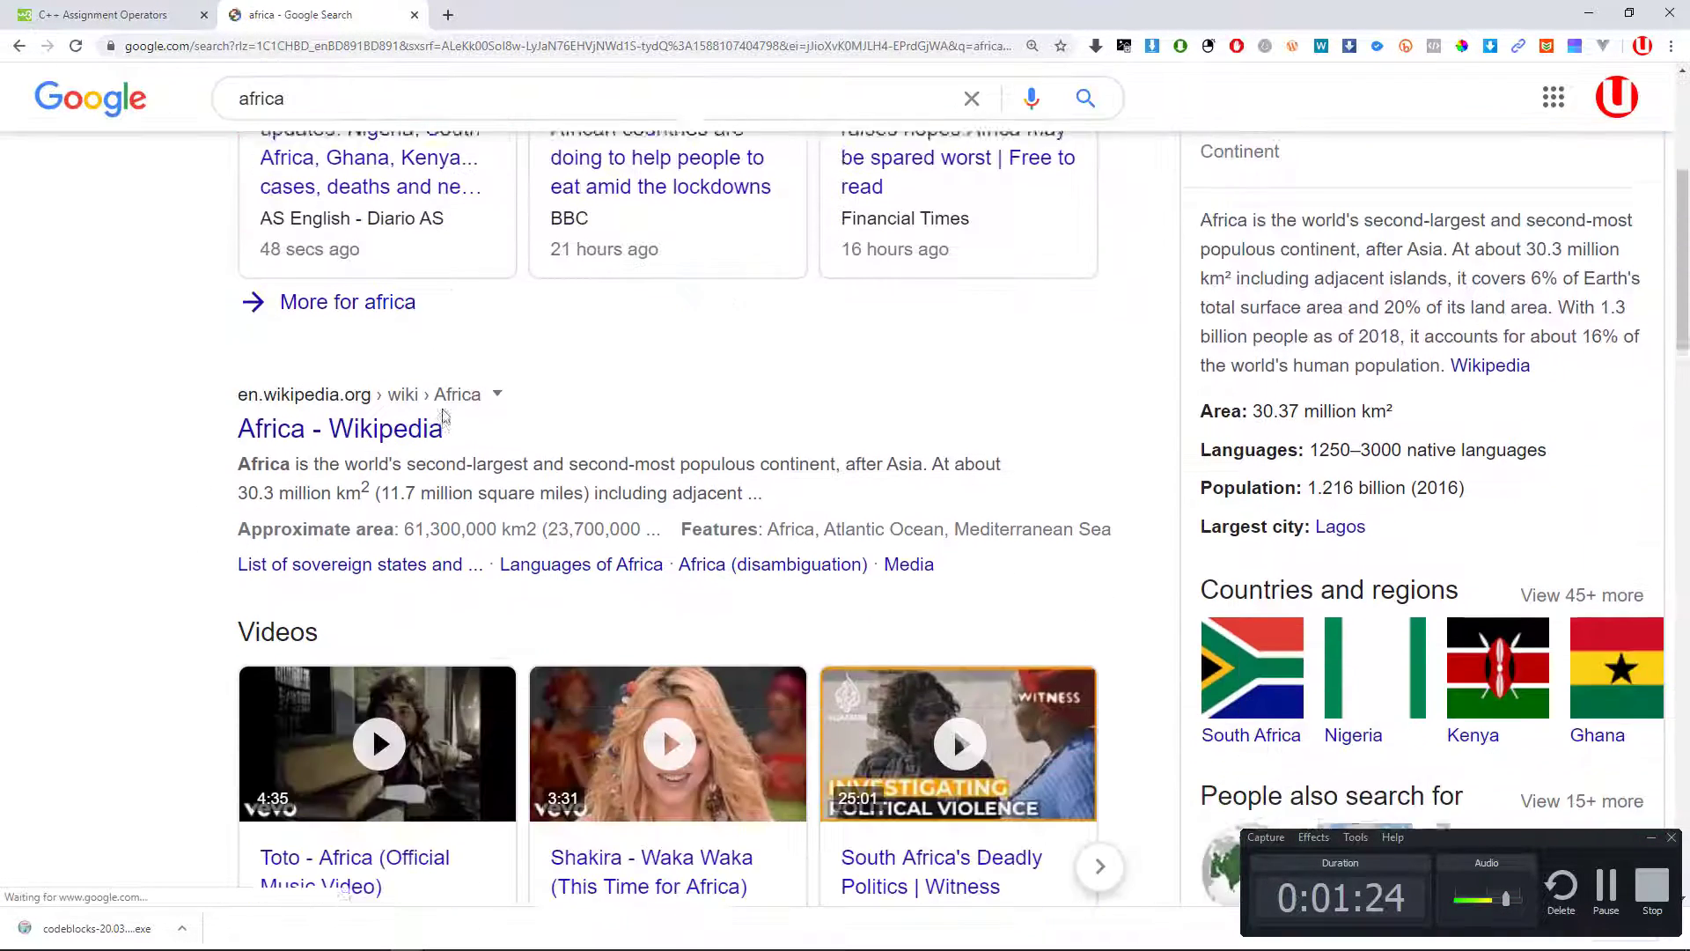
{"action": "key", "text": "ctrl+minus"}
{"action": "key", "text": "ctrl+minus"}
{"action": "scroll", "coordinate": [908, 586], "scroll_direction": "up", "scroll_amount": 1}
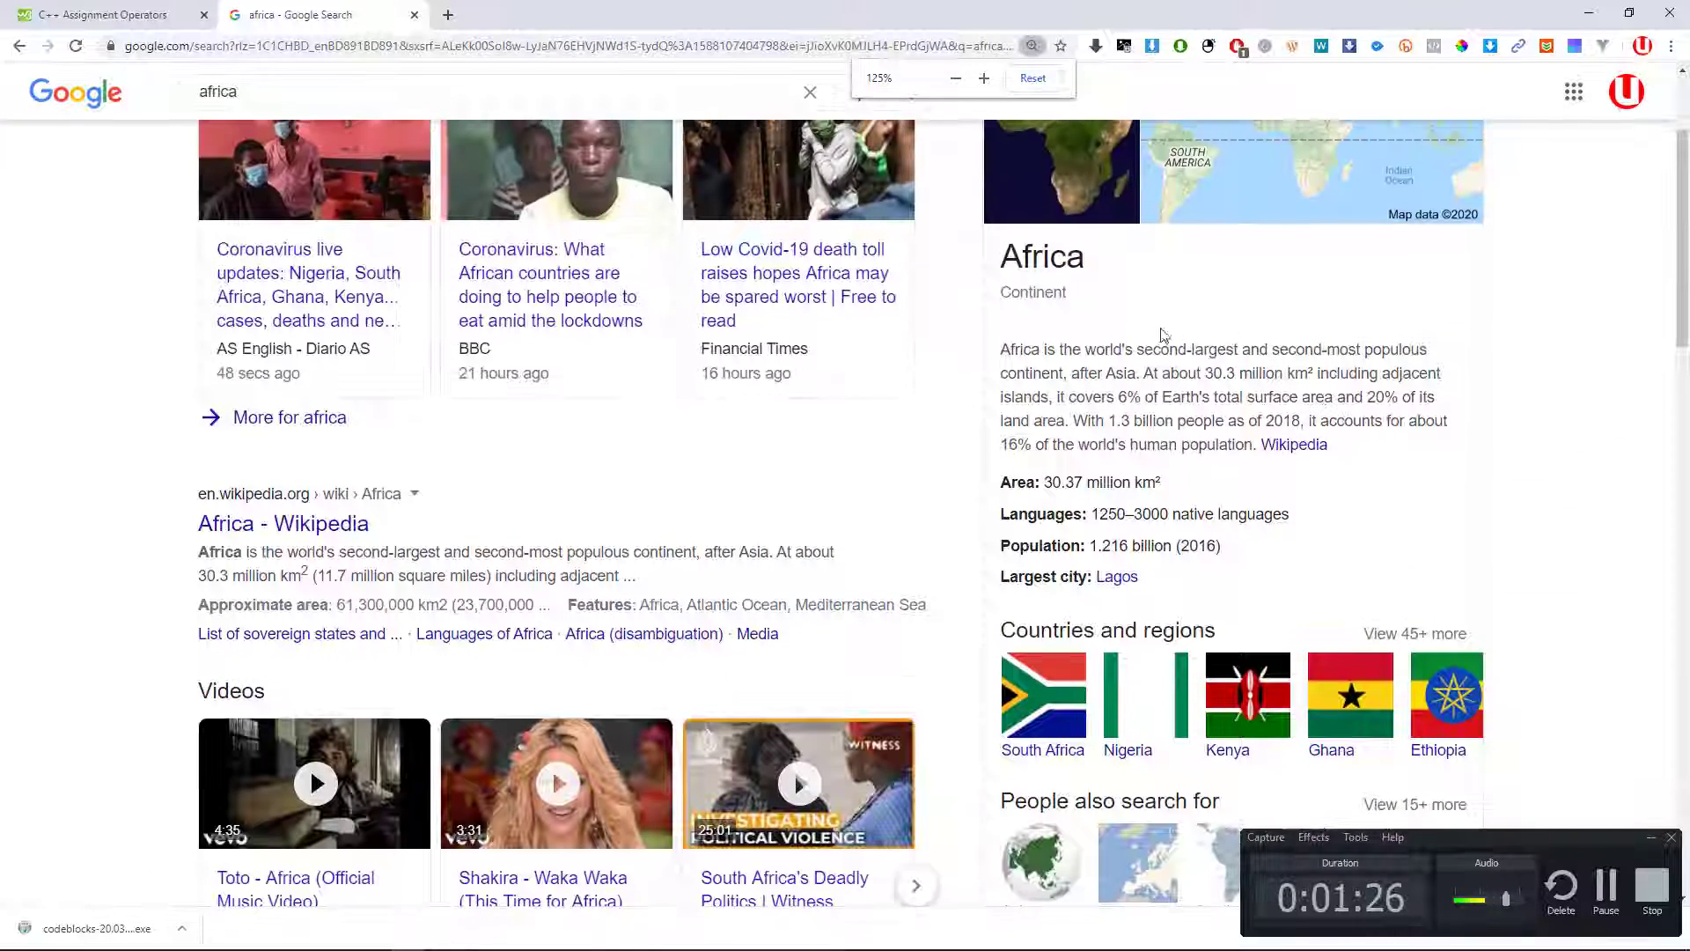
{"action": "left_click_drag", "start_coordinate": [1096, 269], "coordinate": [1000, 260]}
{"action": "key", "text": "ctrl+c"}
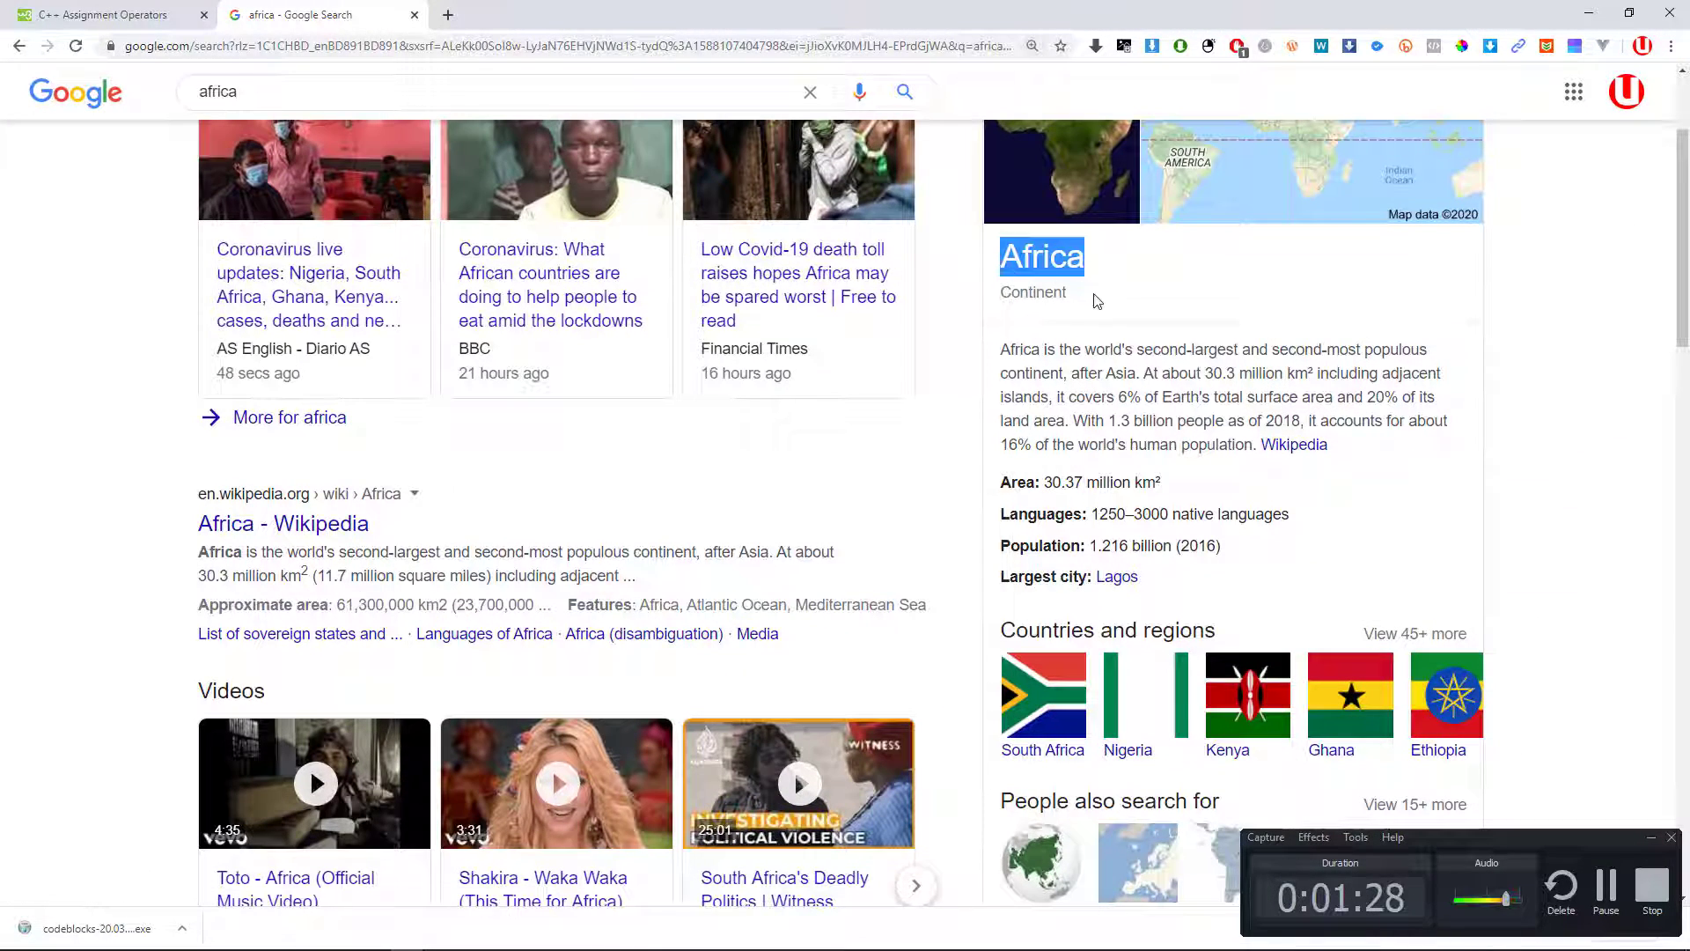
{"action": "key", "text": "alt+Tab"}
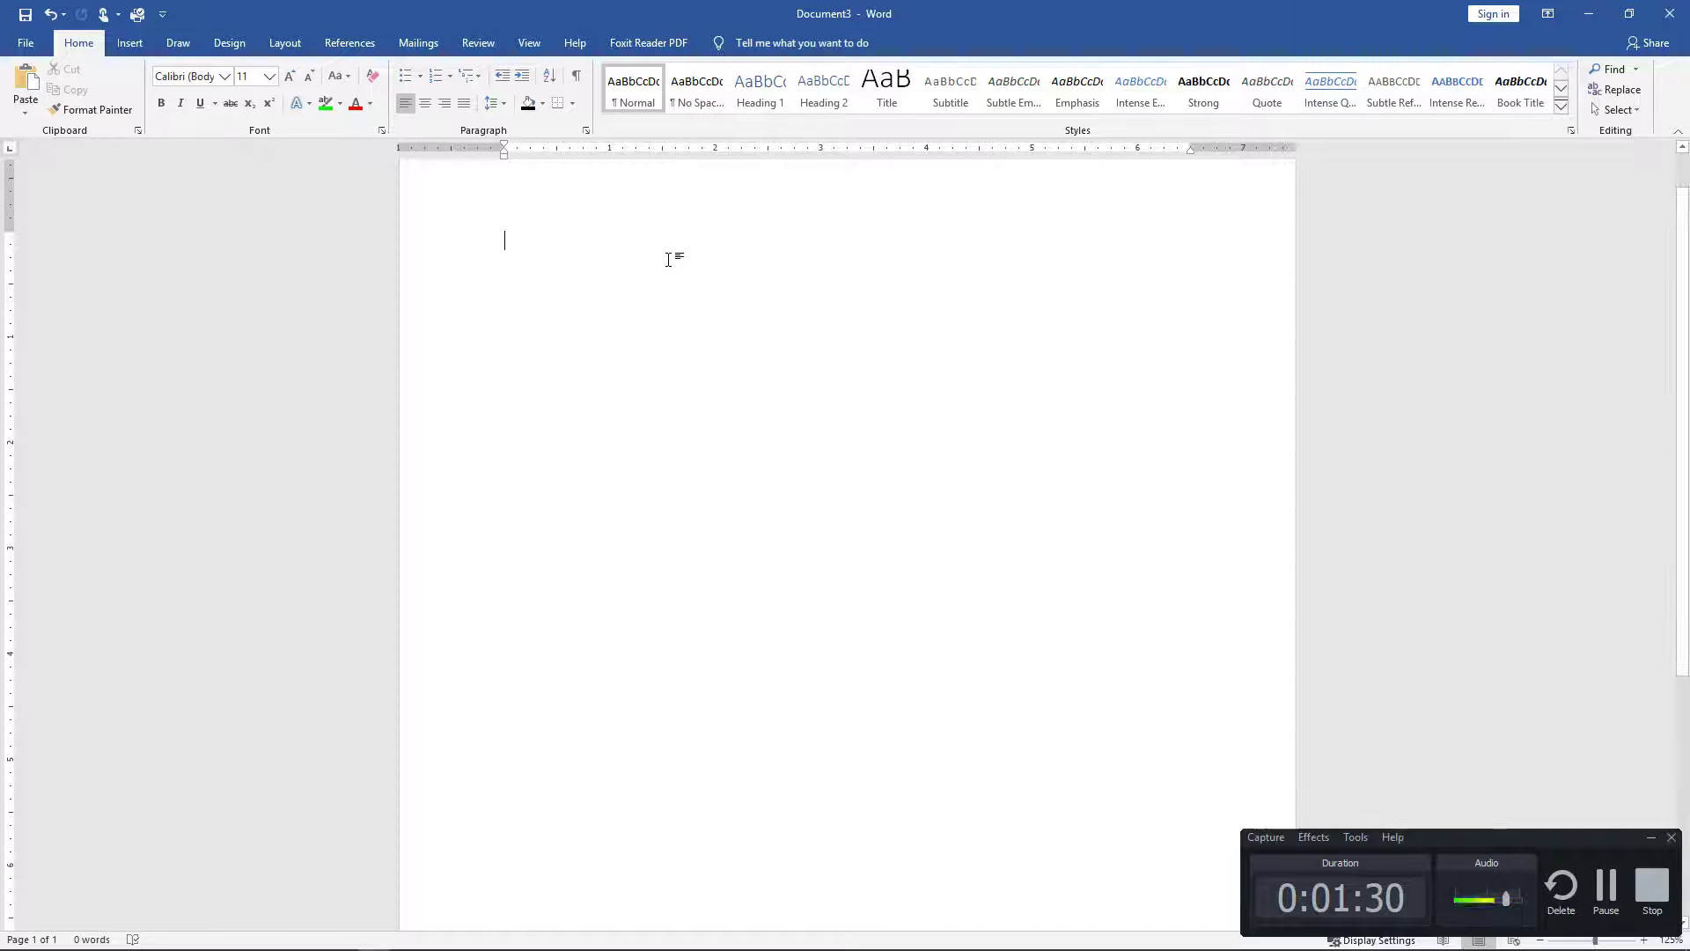
{"action": "key", "text": "ctrl+v"}
{"action": "left_click", "coordinate": [639, 283]}
{"action": "left_click", "coordinate": [656, 328]}
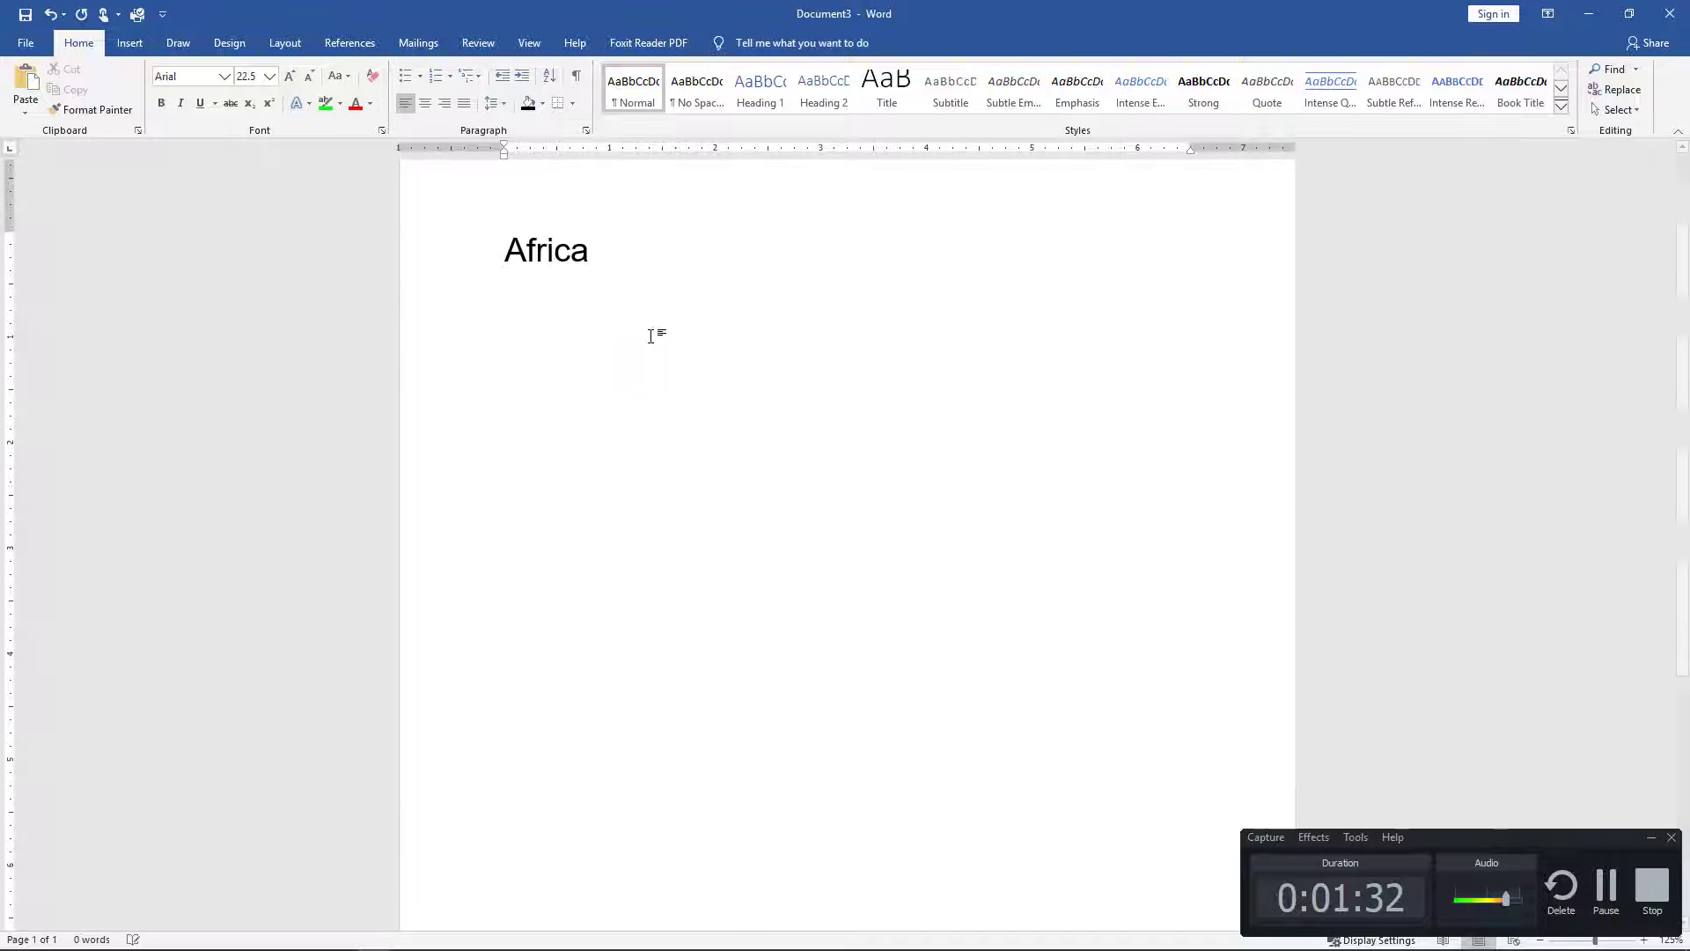
Step: Enlarge the "Africa" heading to 16 pt
{"action": "scroll", "coordinate": [624, 282], "scroll_direction": "up", "scroll_amount": 7}
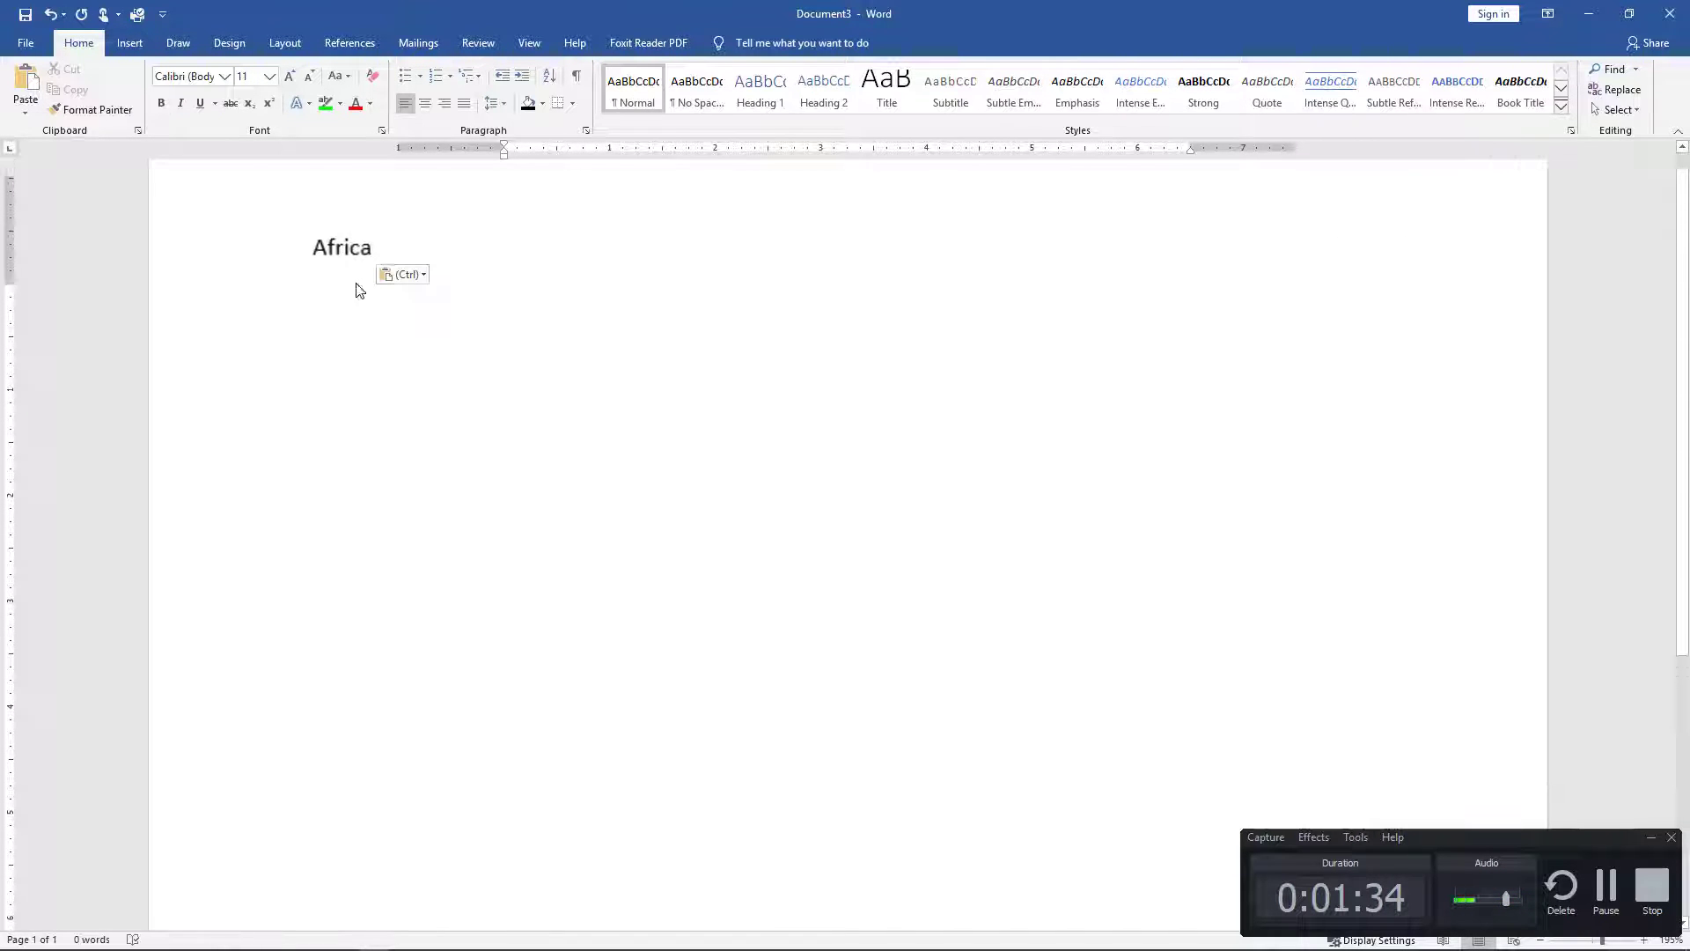
{"action": "key", "text": "ctrl+a"}
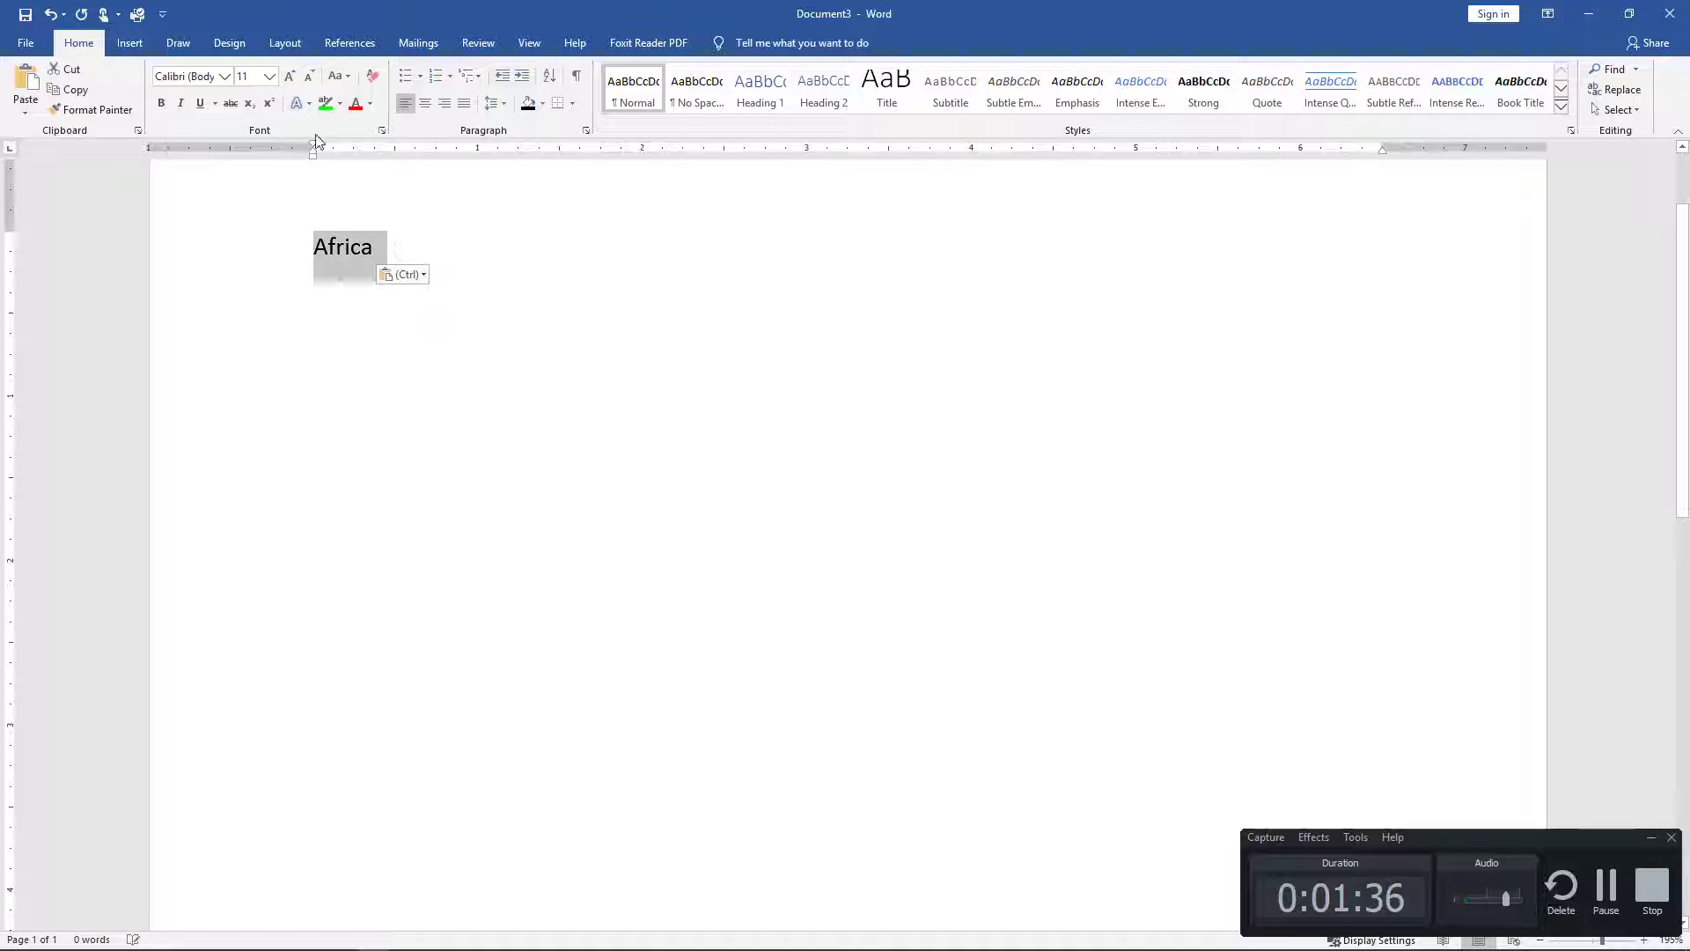
{"action": "left_click", "coordinate": [289, 77]}
{"action": "left_click", "coordinate": [290, 78]}
{"action": "left_click", "coordinate": [289, 77]}
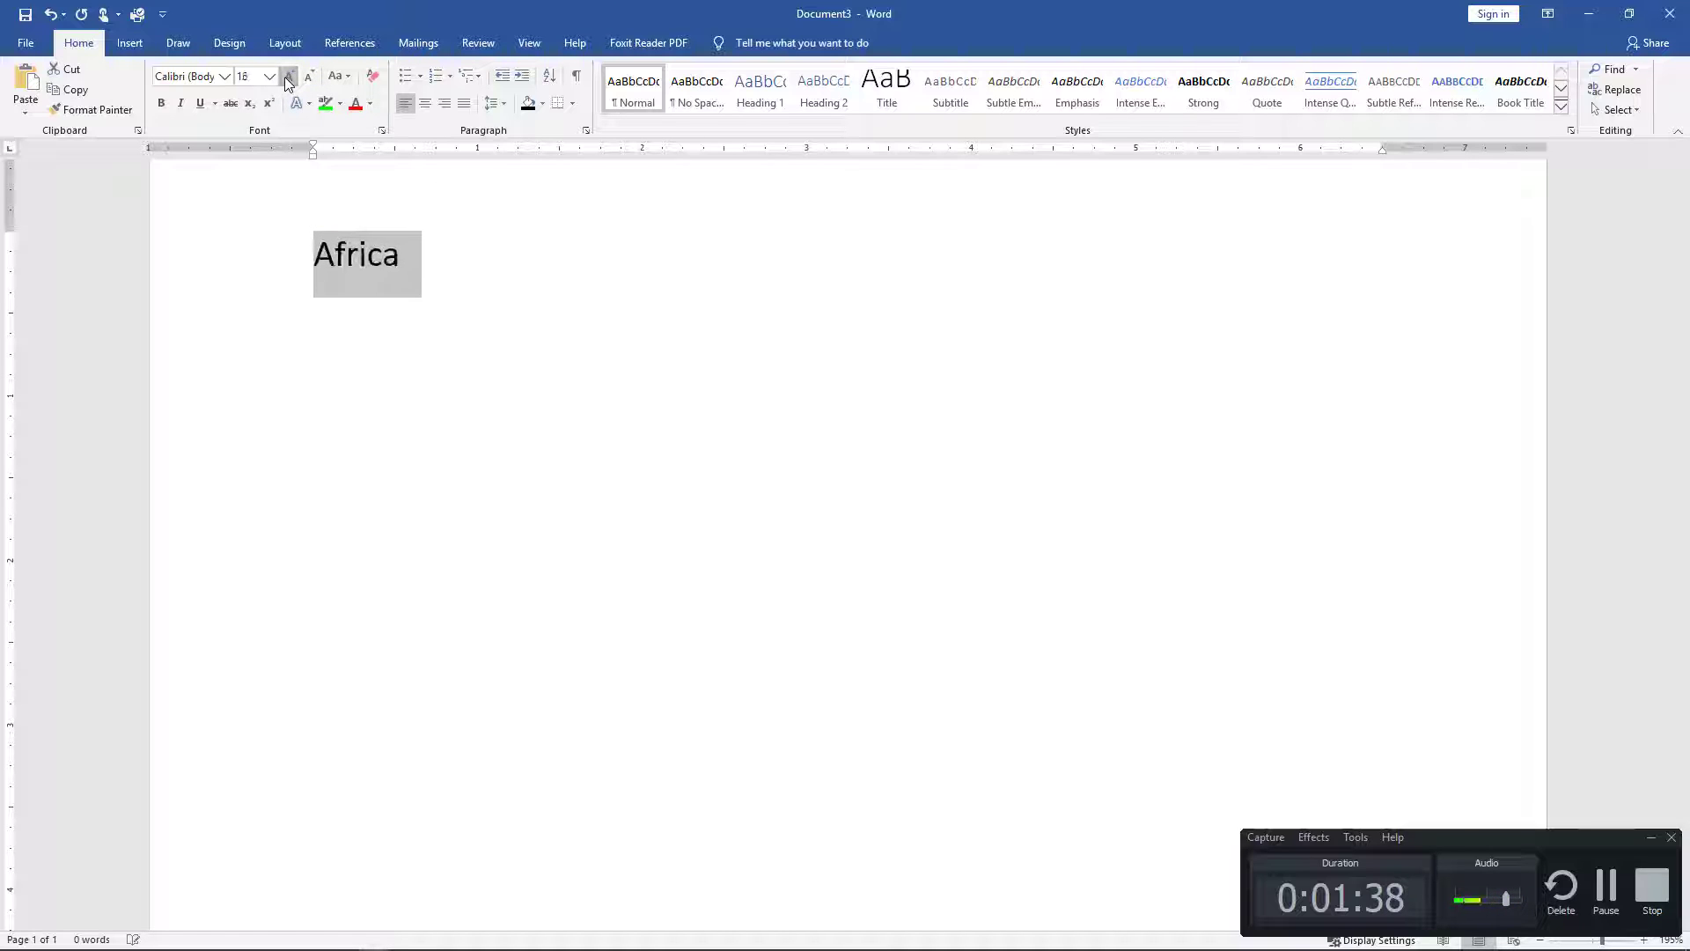
{"action": "left_click", "coordinate": [467, 325]}
{"action": "scroll", "coordinate": [388, 335], "scroll_direction": "up", "scroll_amount": 2}
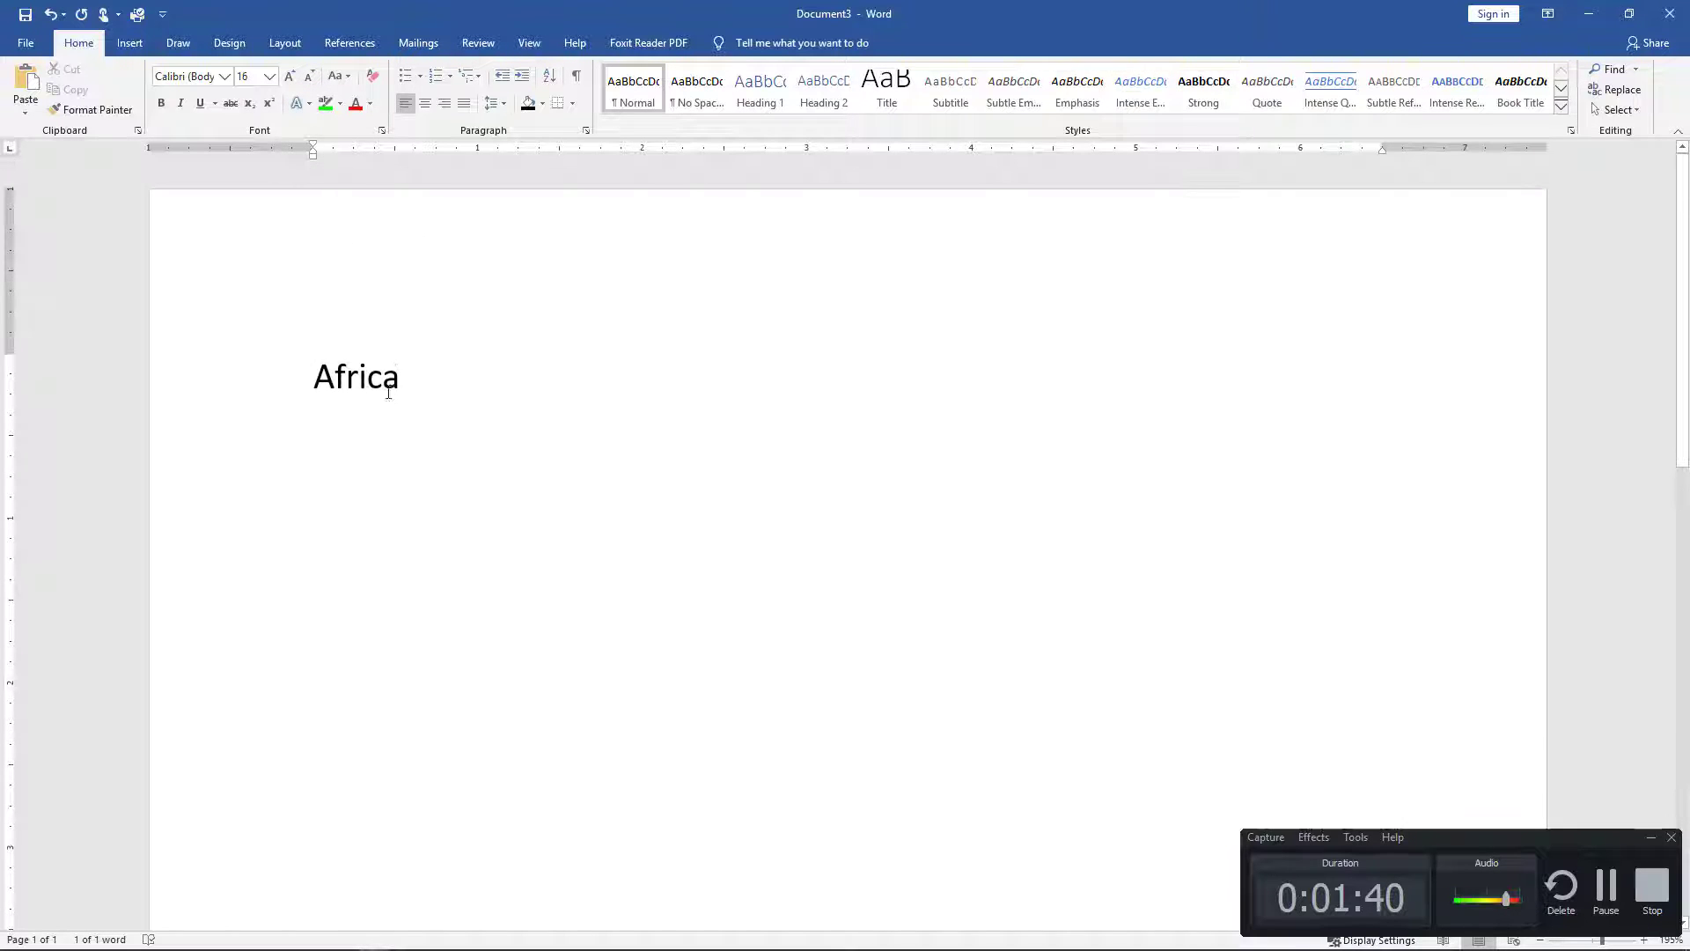
Step: Insert an empty line above the "Africa" heading
{"action": "left_click_drag", "start_coordinate": [421, 386], "coordinate": [314, 383]}
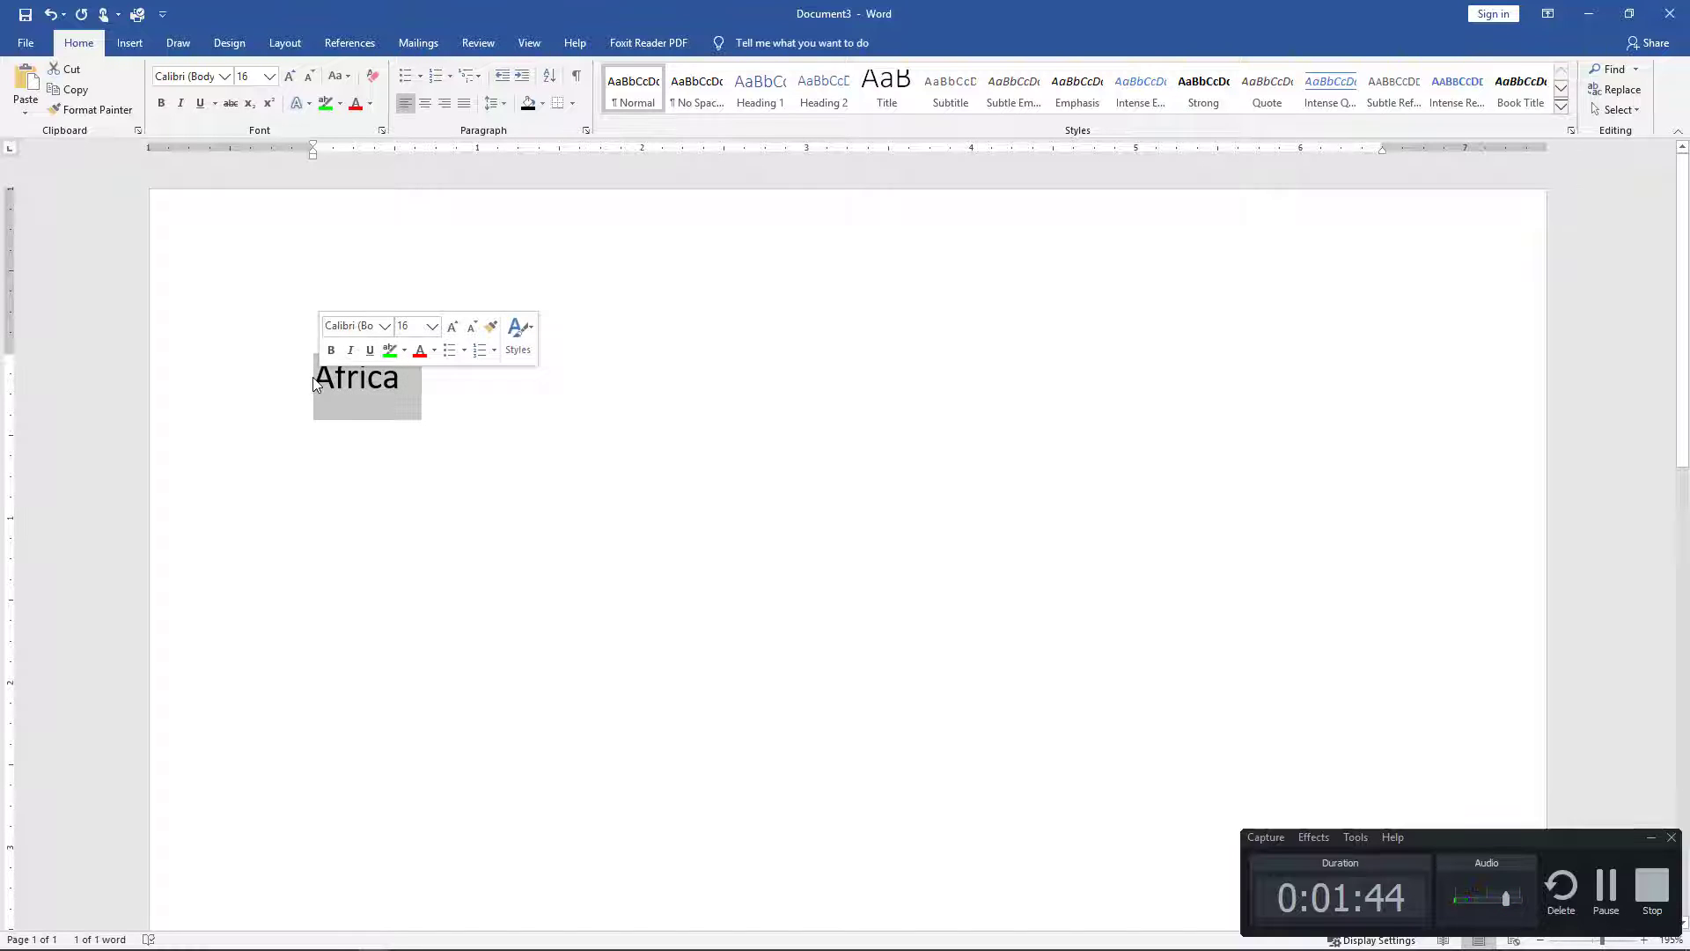
{"action": "left_click", "coordinate": [307, 369]}
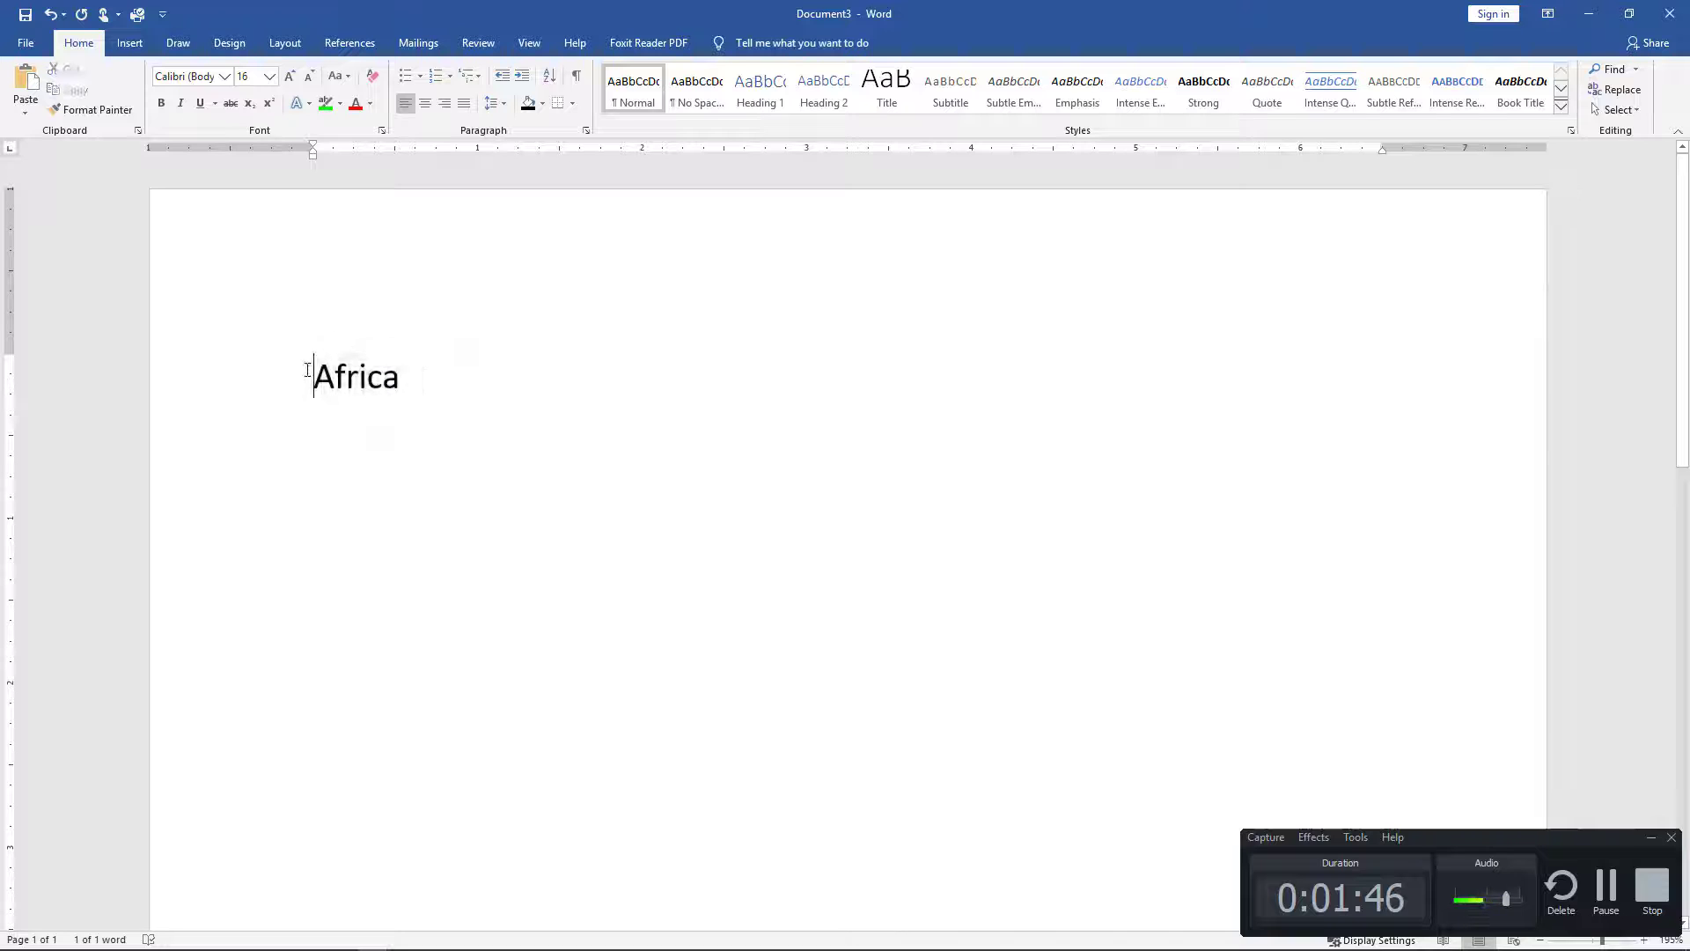
{"action": "left_click", "coordinate": [400, 322]}
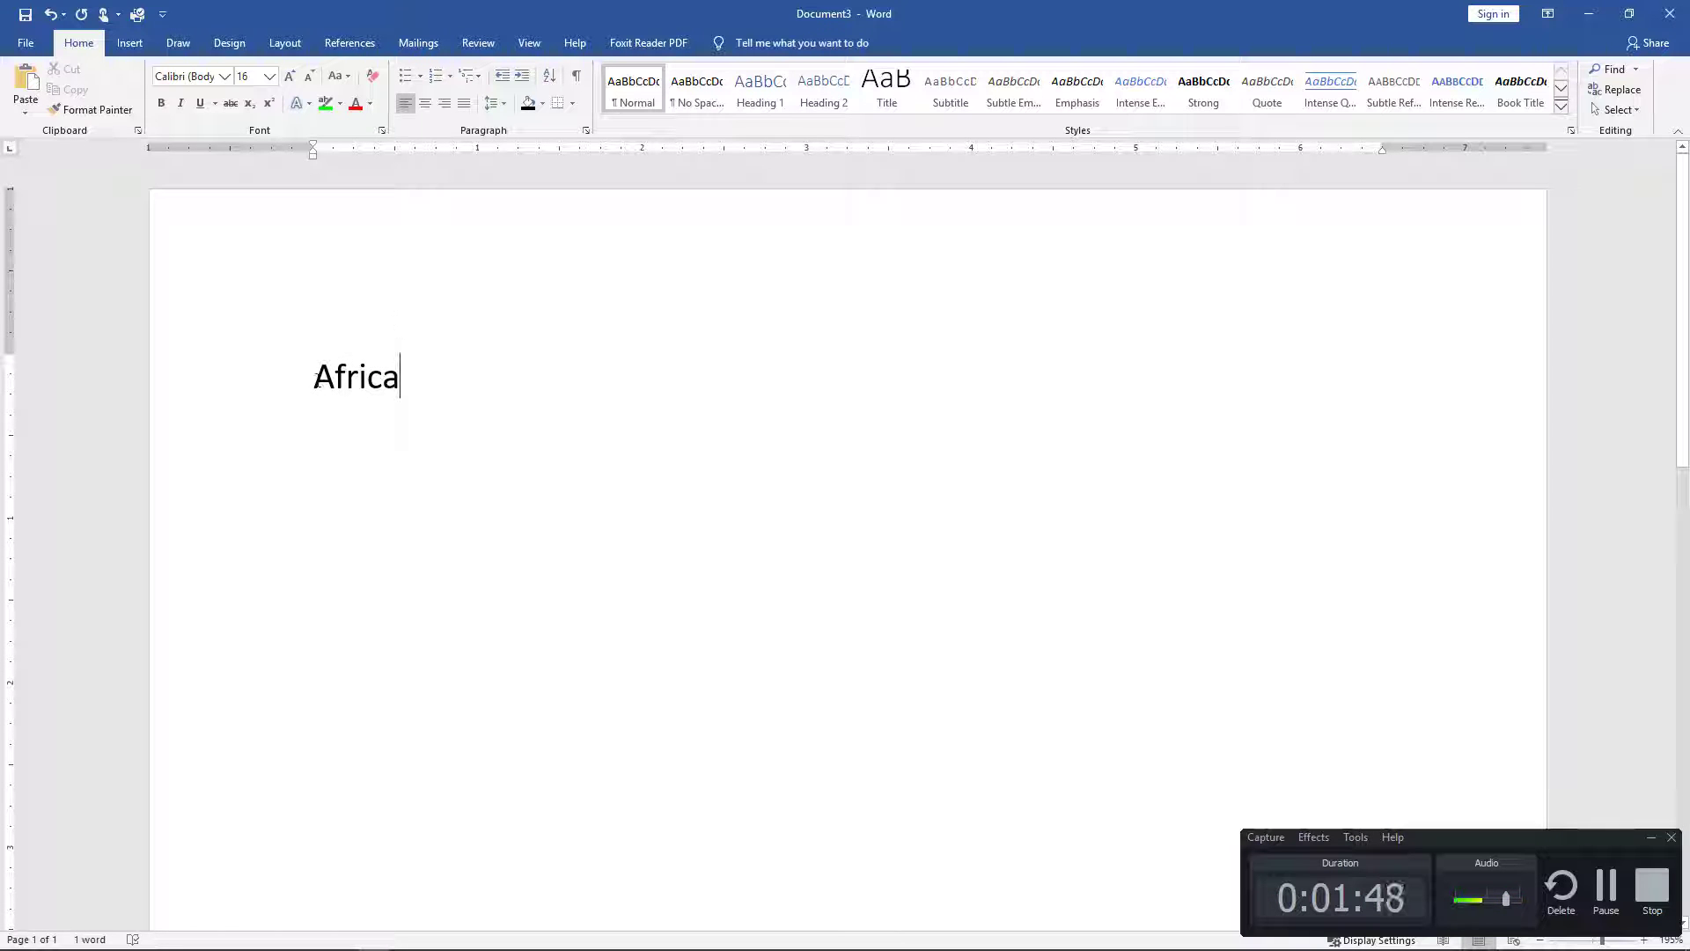
{"action": "left_click", "coordinate": [315, 376]}
{"action": "key", "text": "Return"}
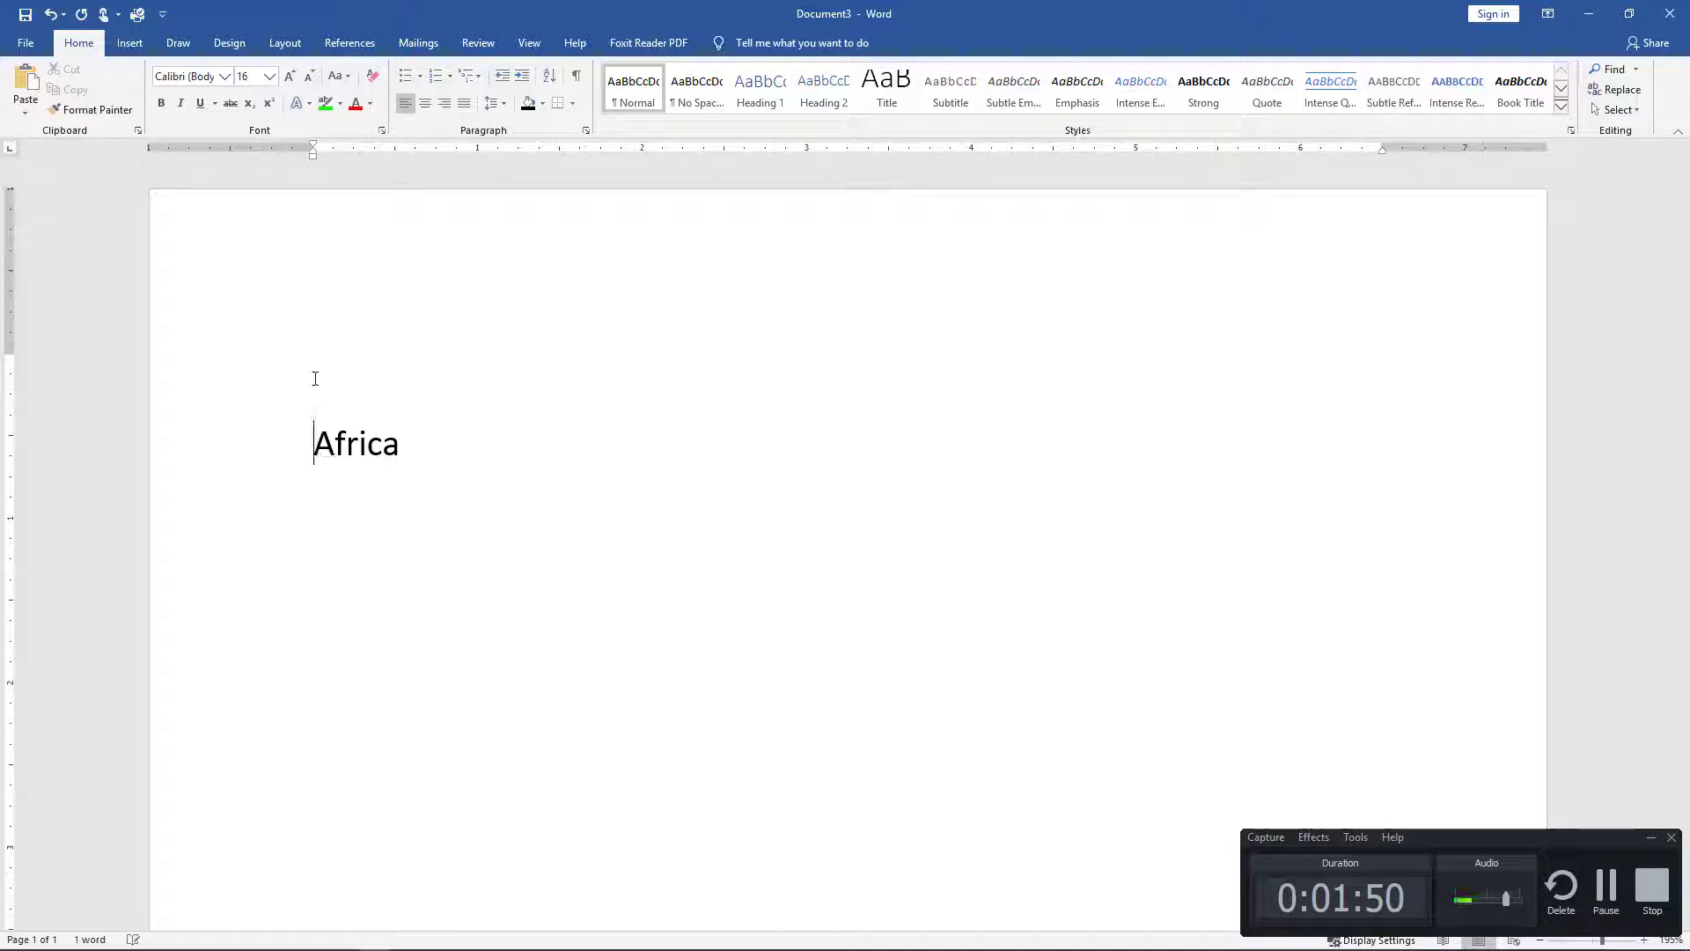
{"action": "left_click", "coordinate": [315, 378]}
Step: Save the document as Africa.docx in the Documents folder
{"action": "key", "text": "ctrl+s"}
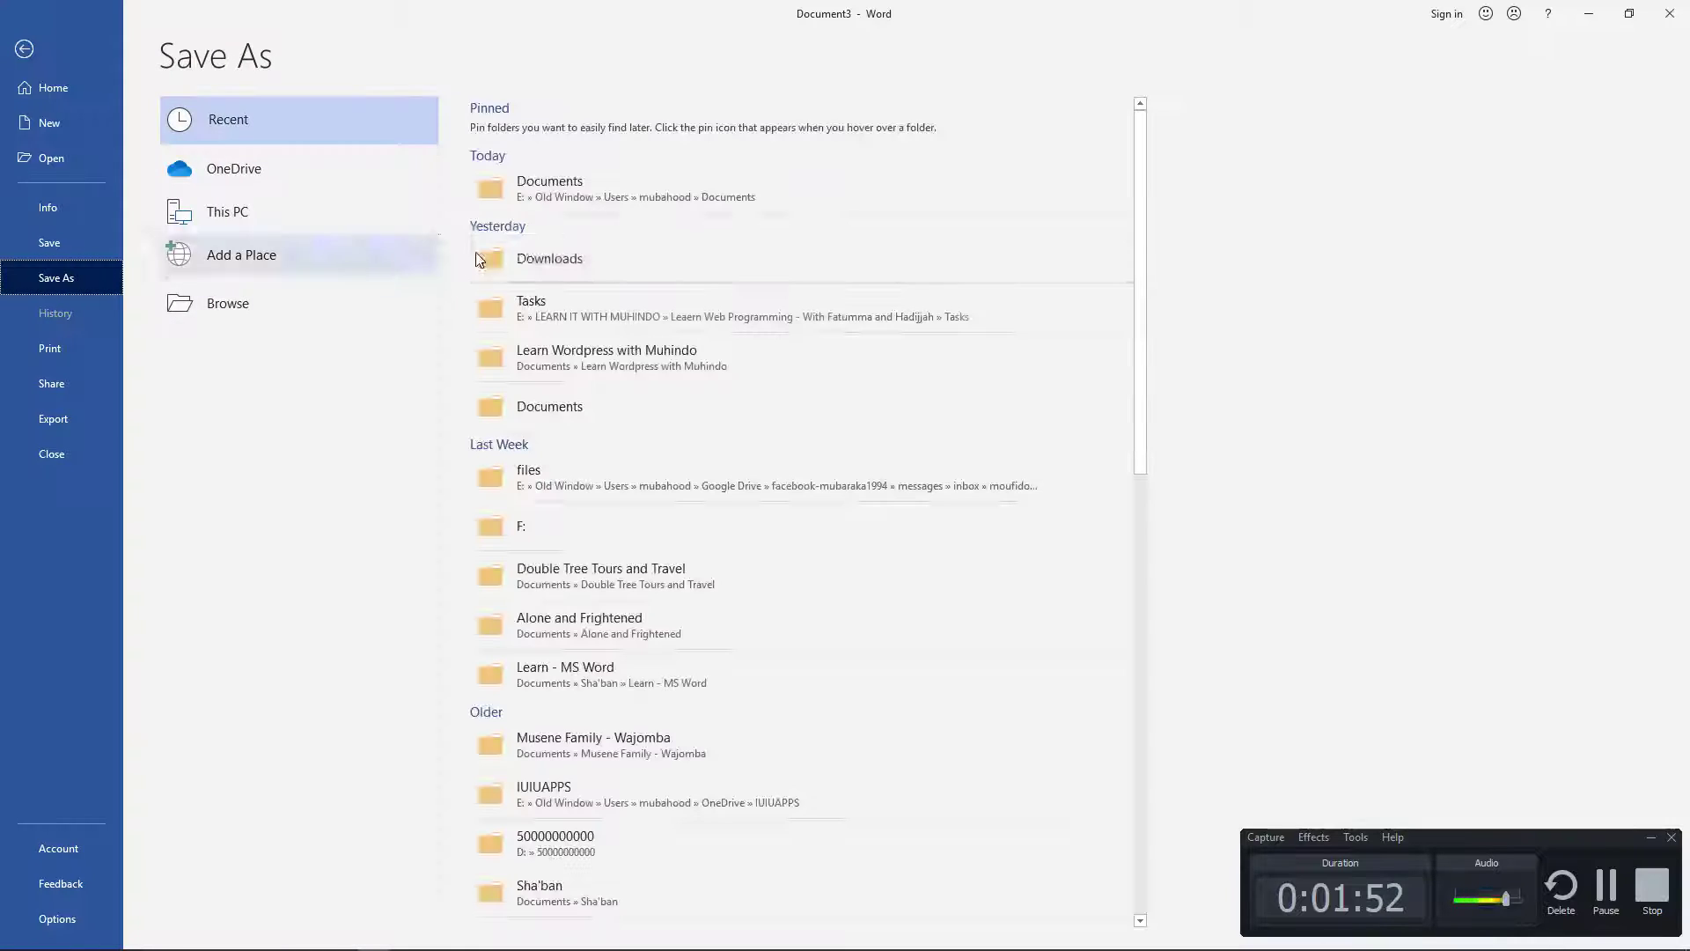
{"action": "key", "text": "Escape"}
{"action": "key", "text": "ctrl+s"}
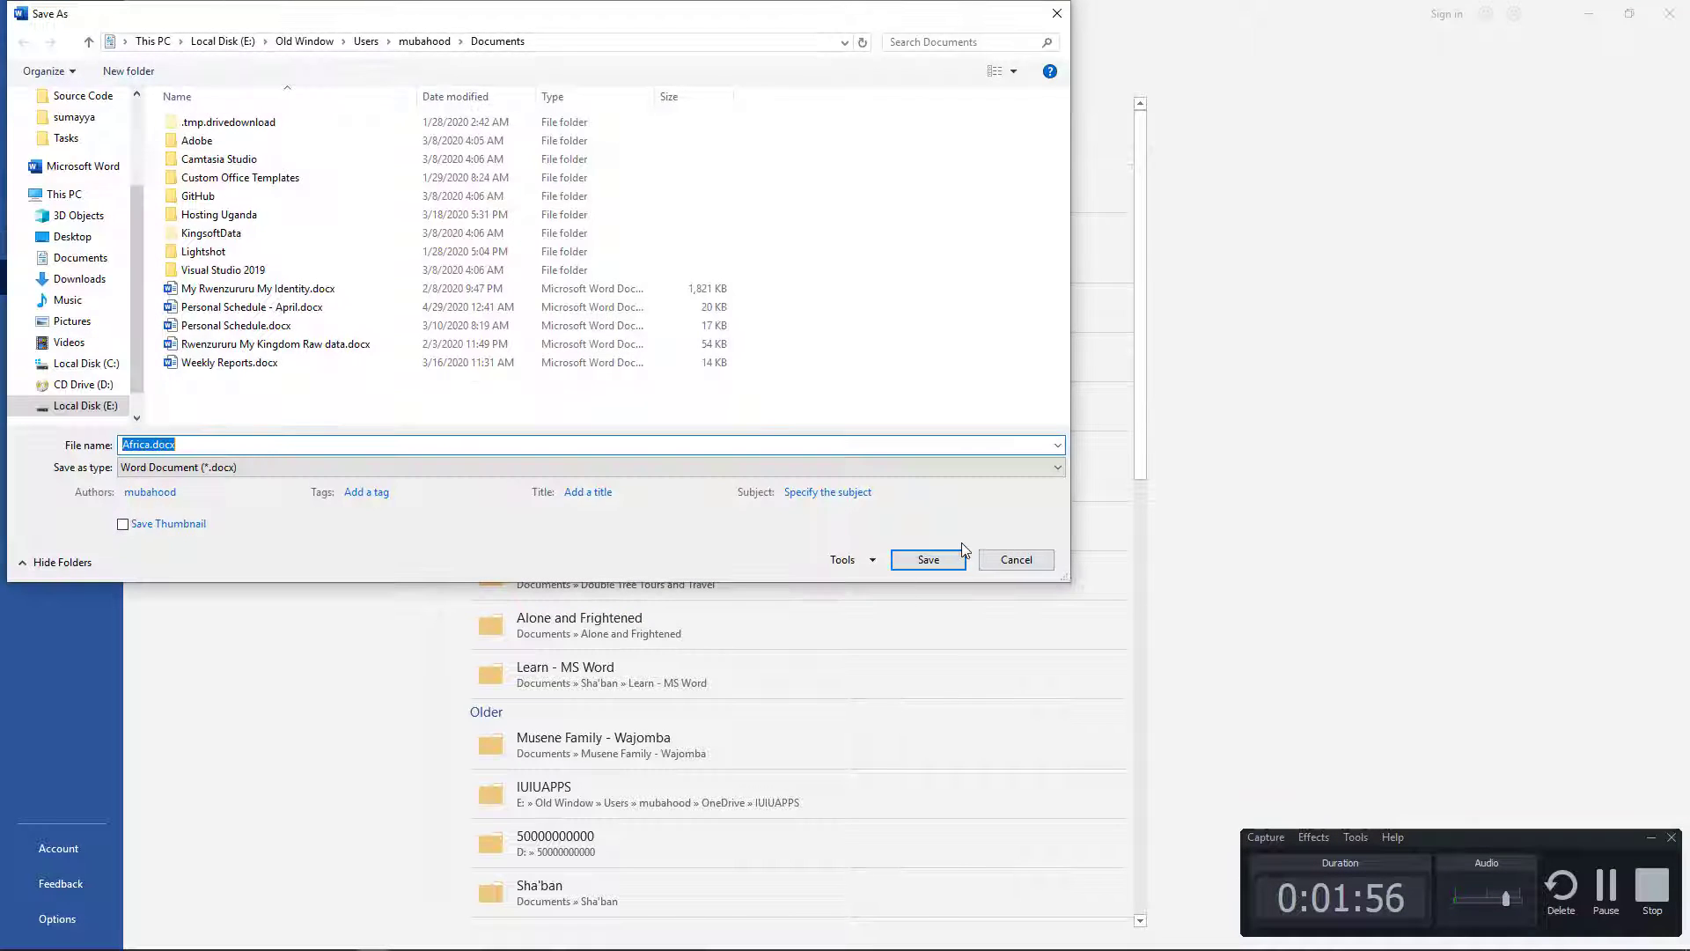
{"action": "left_click", "coordinate": [933, 561]}
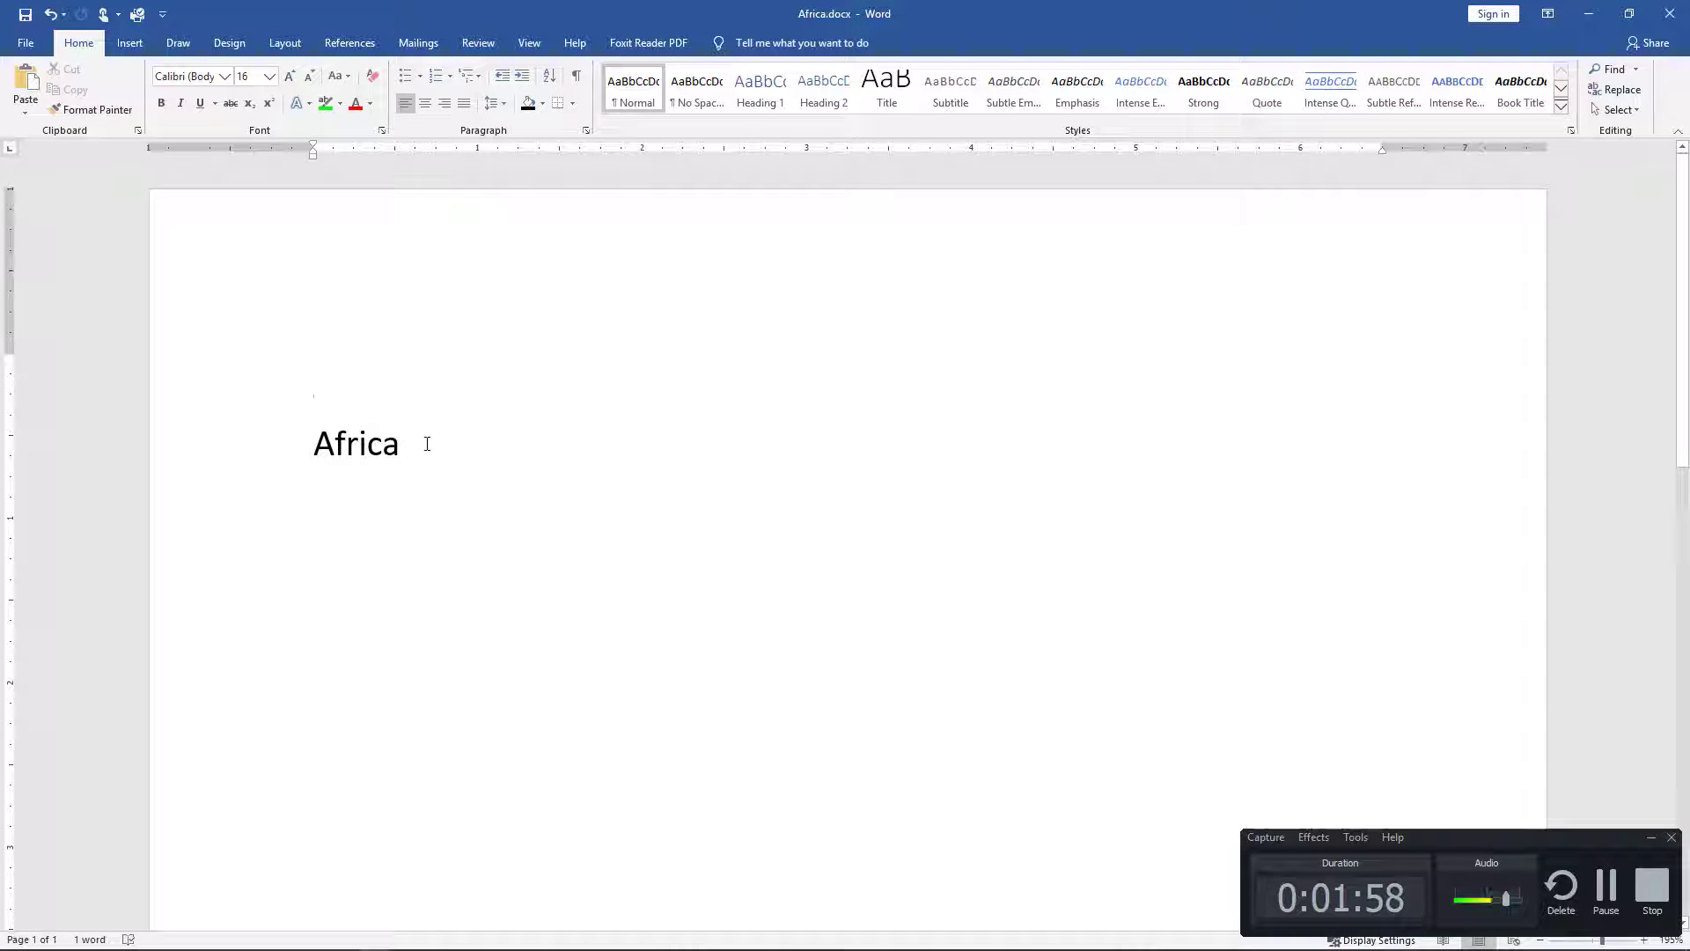
Step: Copy the Africa description from the Google results in Chrome and paste it below the Word document's heading without its source formatting
{"action": "scroll", "coordinate": [445, 449], "scroll_direction": "down", "scroll_amount": 1}
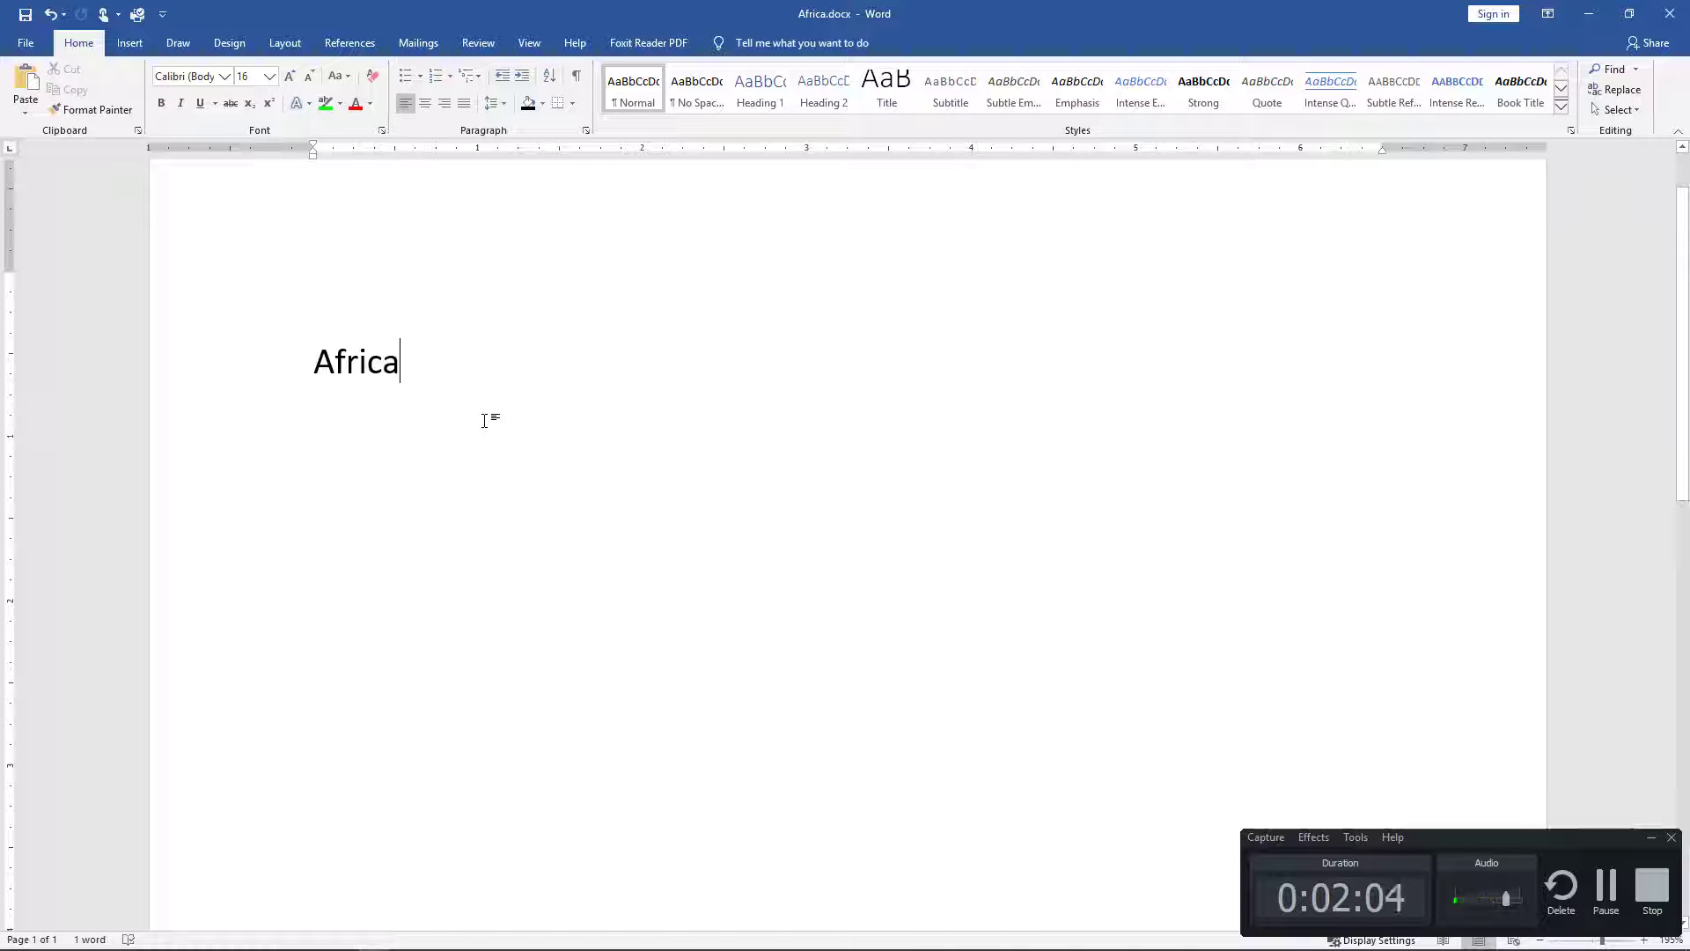
{"action": "key", "text": "Return"}
{"action": "key", "text": "alt+Tab"}
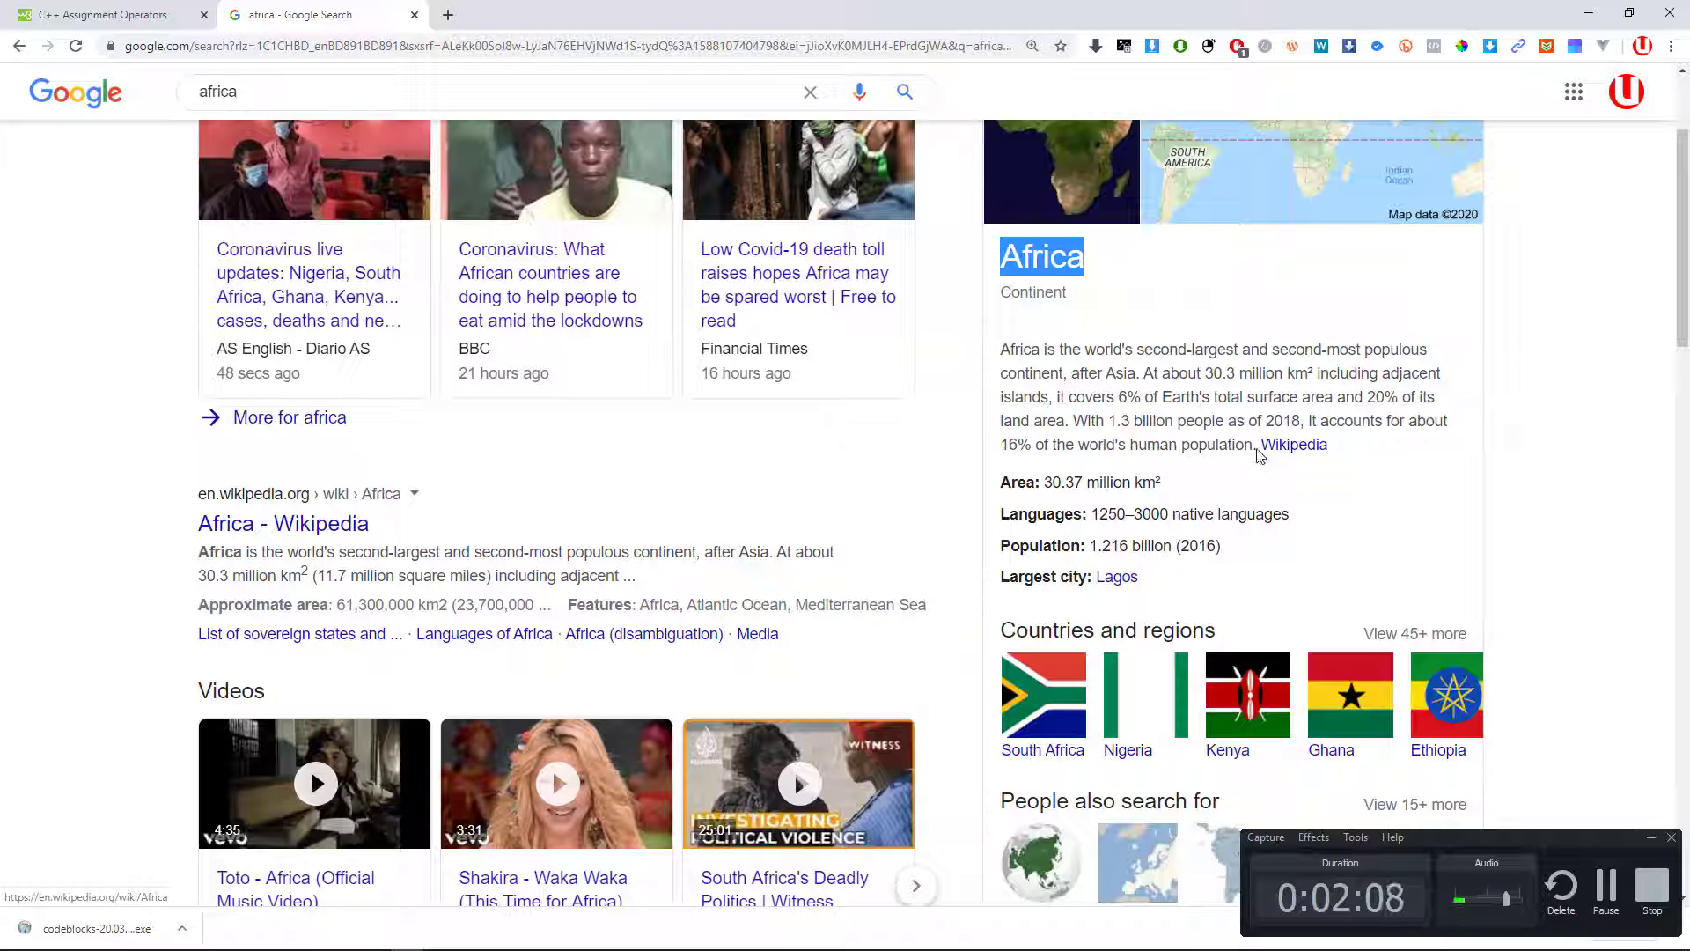
{"action": "left_click_drag", "start_coordinate": [1259, 454], "coordinate": [990, 357]}
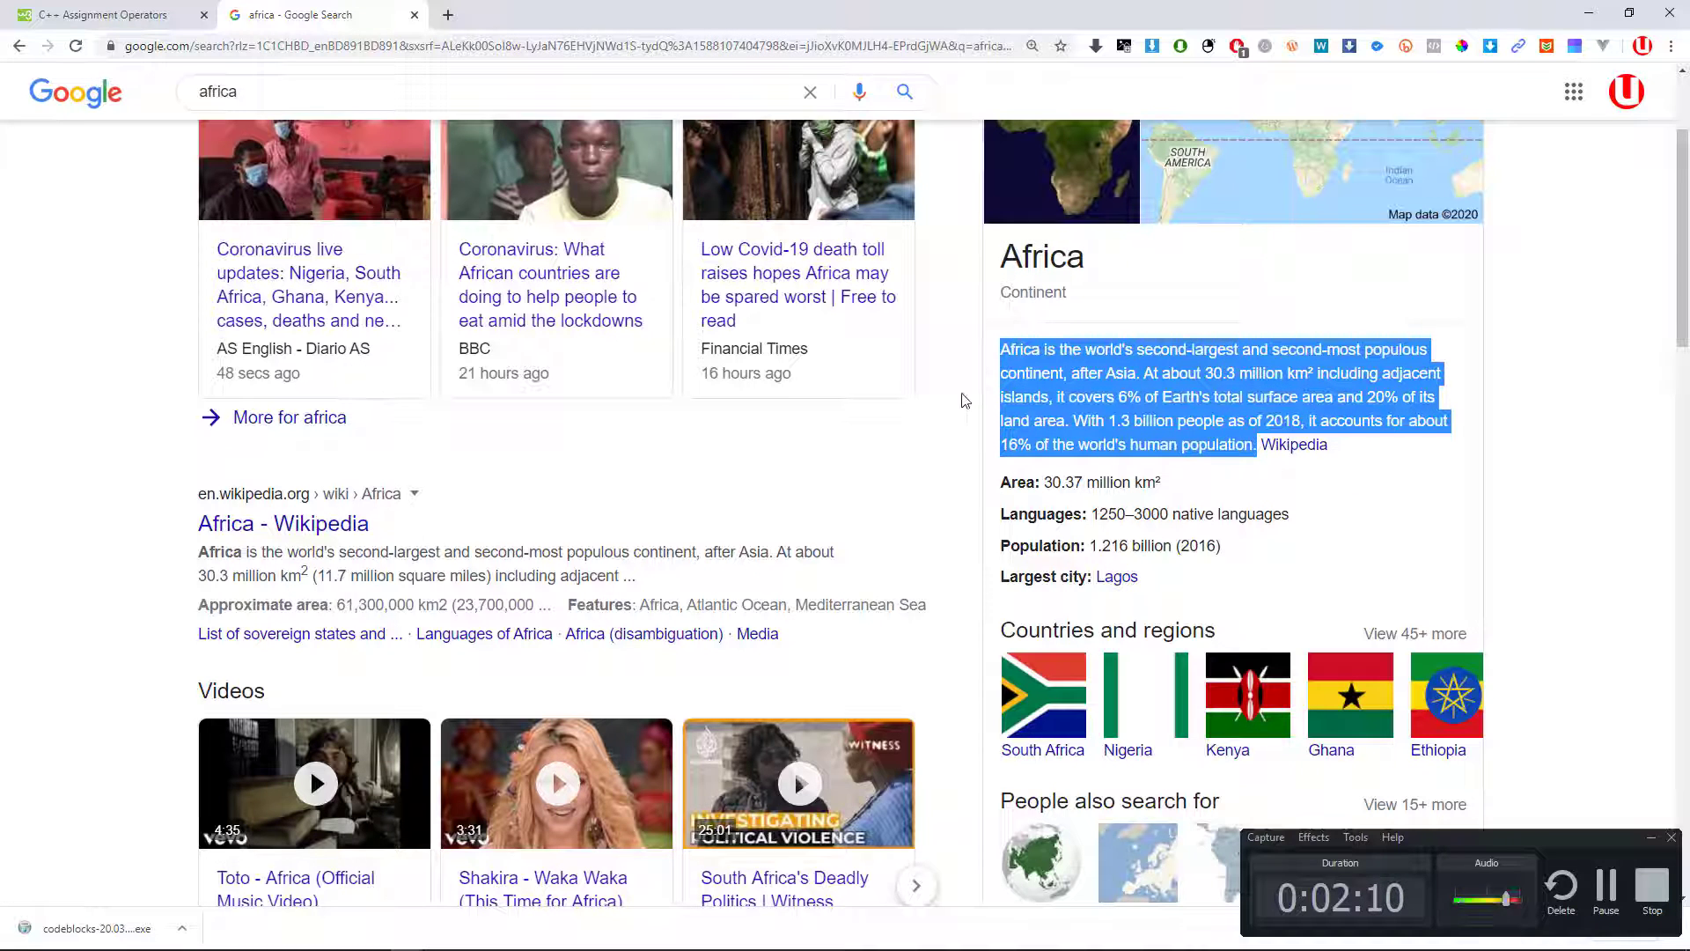
{"action": "key", "text": "ctrl+c"}
{"action": "key", "text": "alt+Tab"}
{"action": "key", "text": "ctrl+v"}
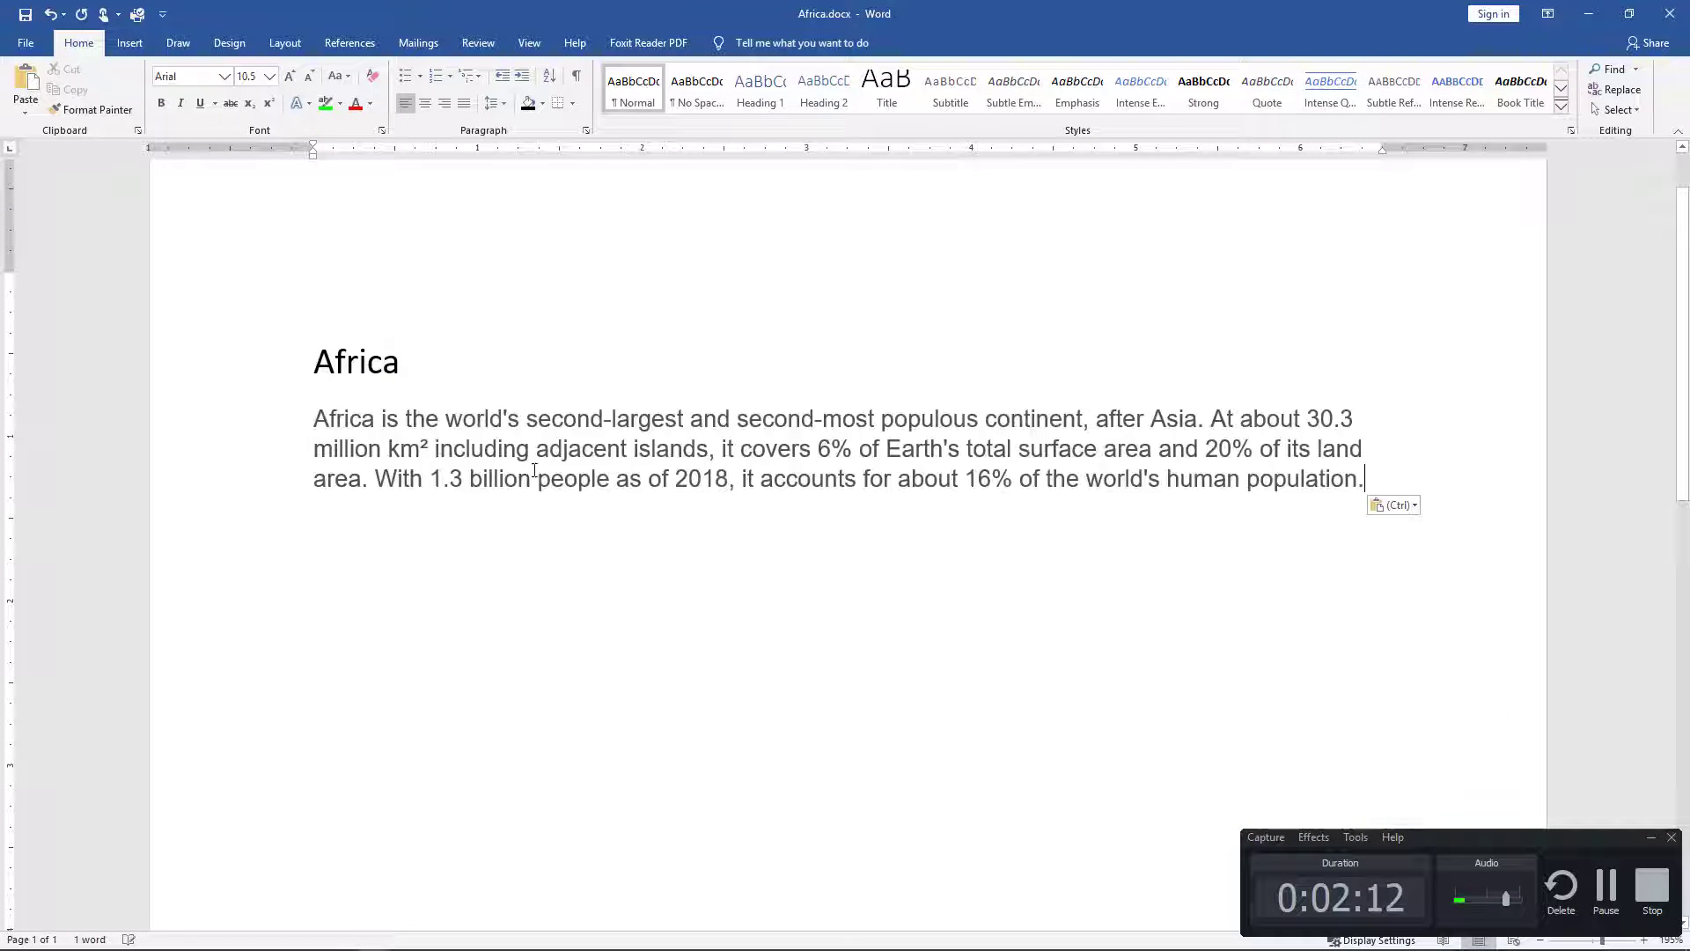
{"action": "left_click", "coordinate": [1413, 504]}
{"action": "left_click", "coordinate": [1435, 552]}
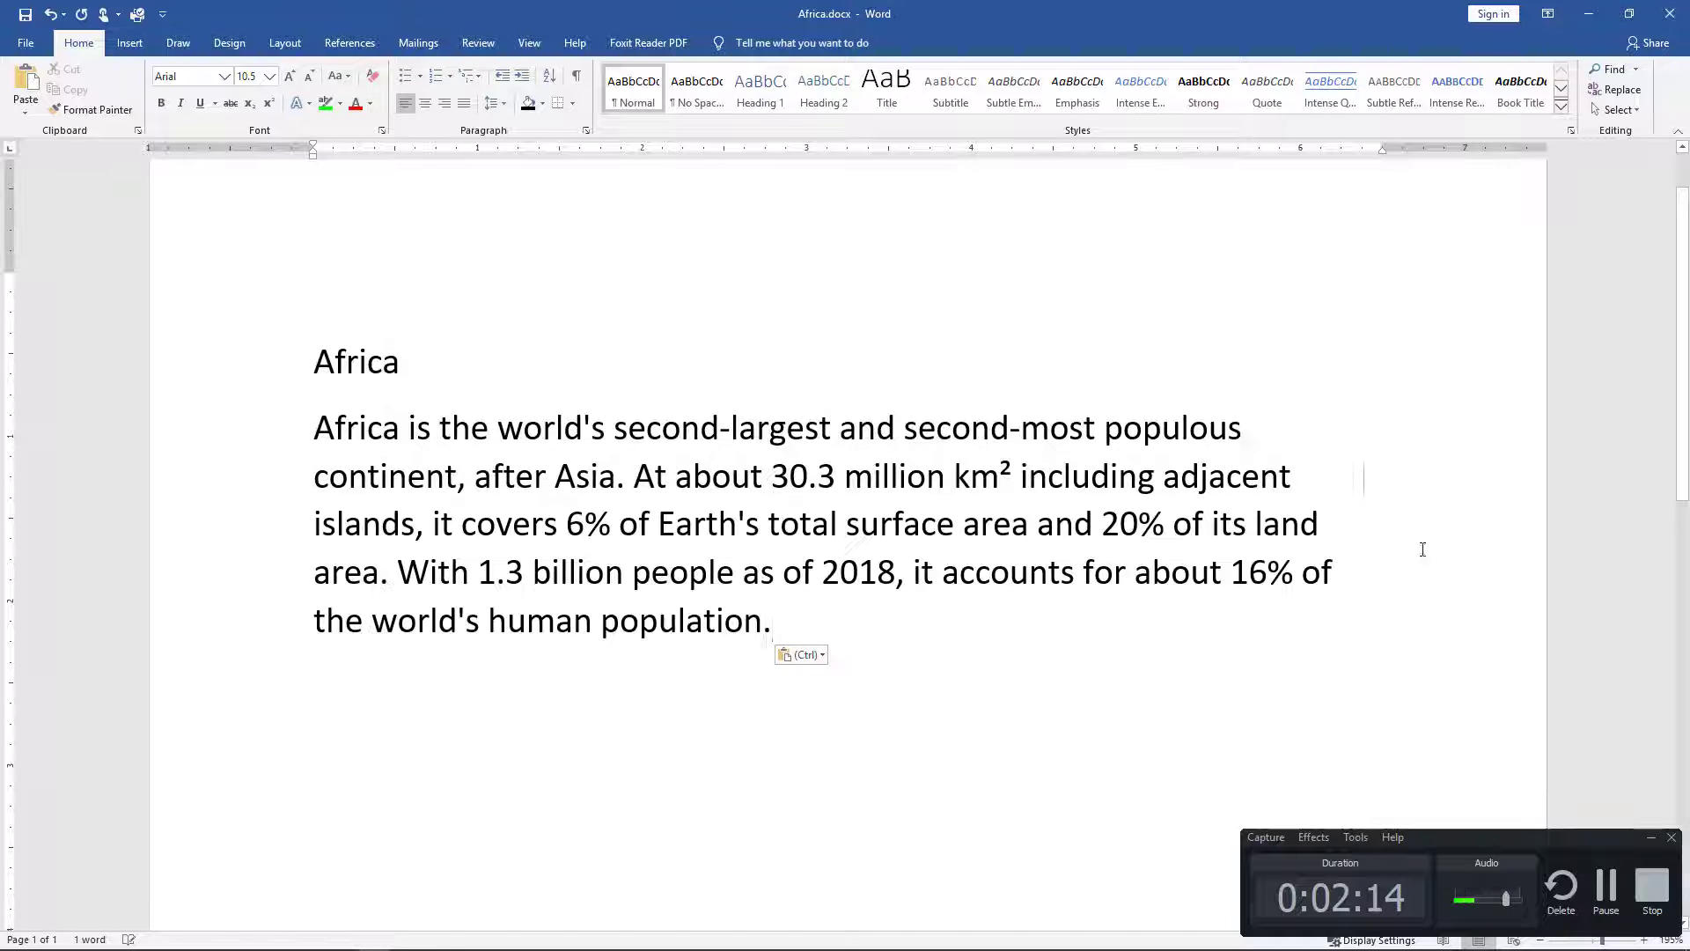
Step: Copy the whole description paragraph and paste a second copy directly after its last sentence
{"action": "scroll", "coordinate": [847, 611], "scroll_direction": "down", "scroll_amount": 4}
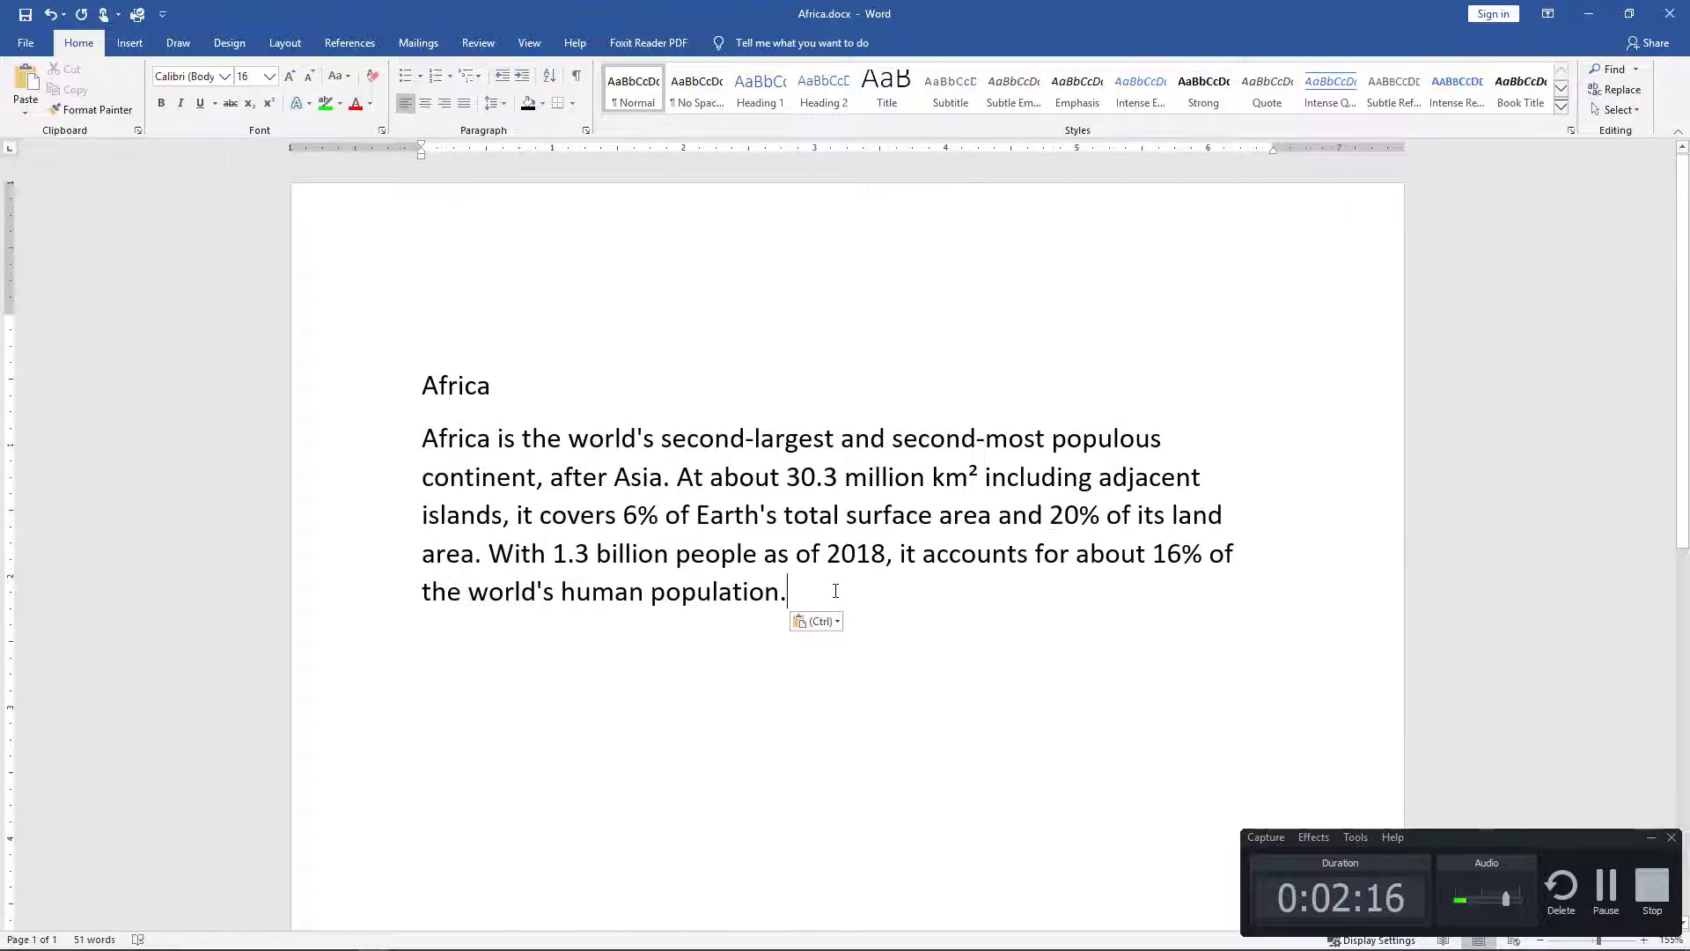
{"action": "left_click_drag", "start_coordinate": [792, 591], "coordinate": [399, 454]}
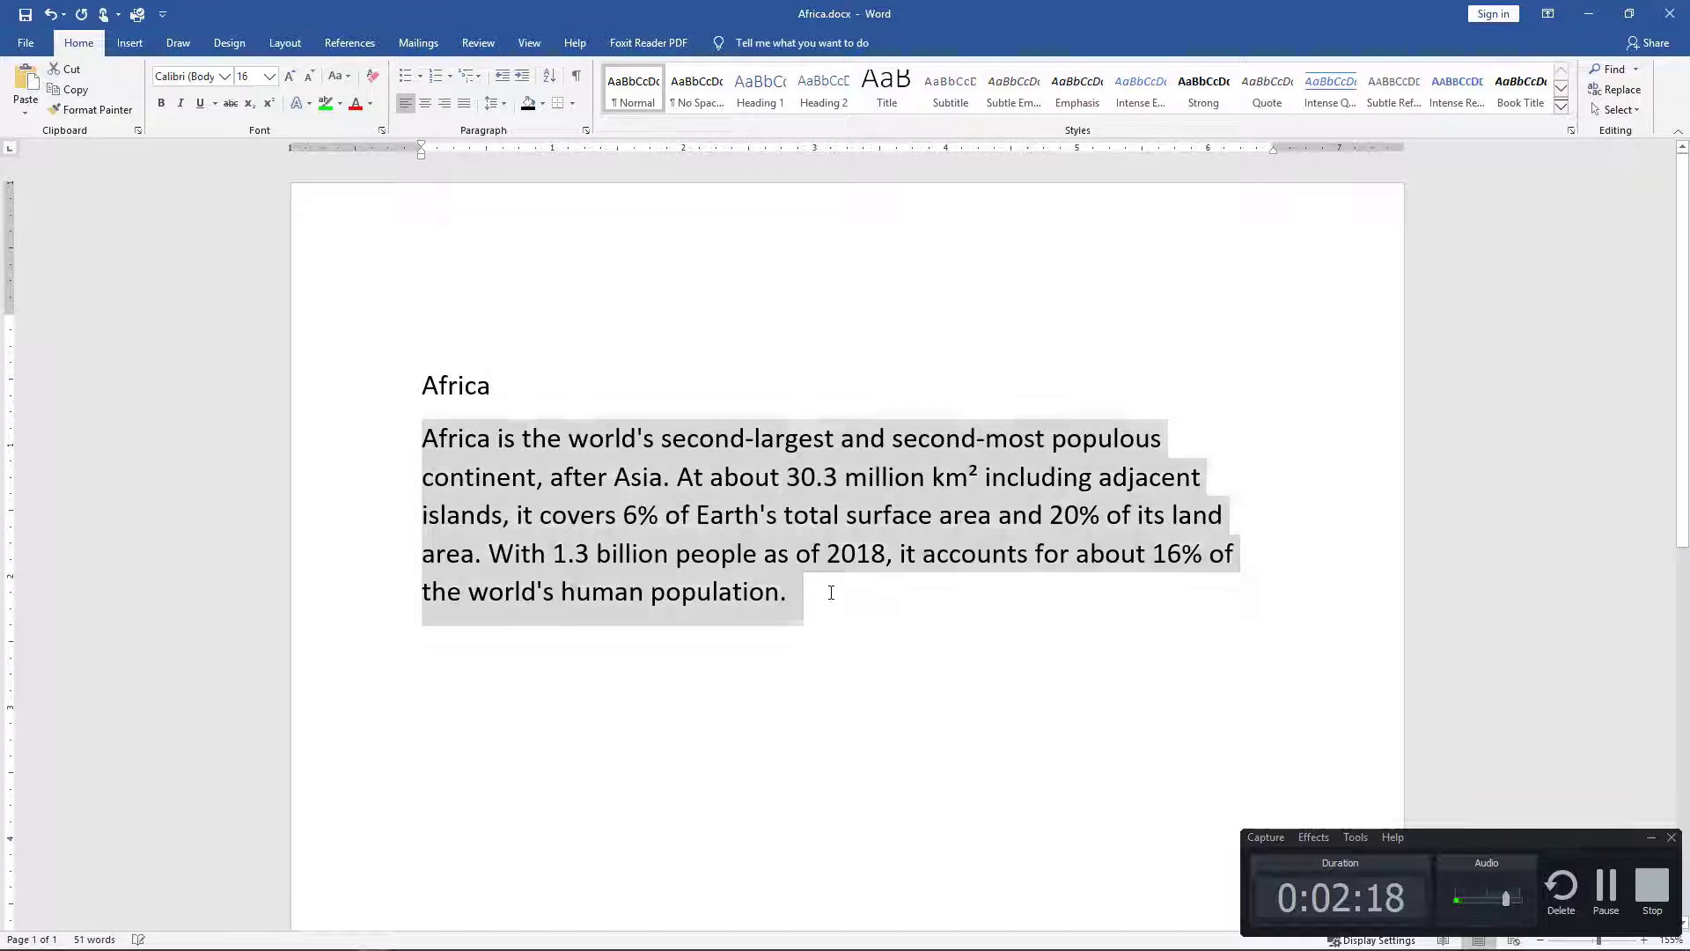
{"action": "left_click", "coordinate": [832, 594]}
{"action": "key", "text": "ctrl+v"}
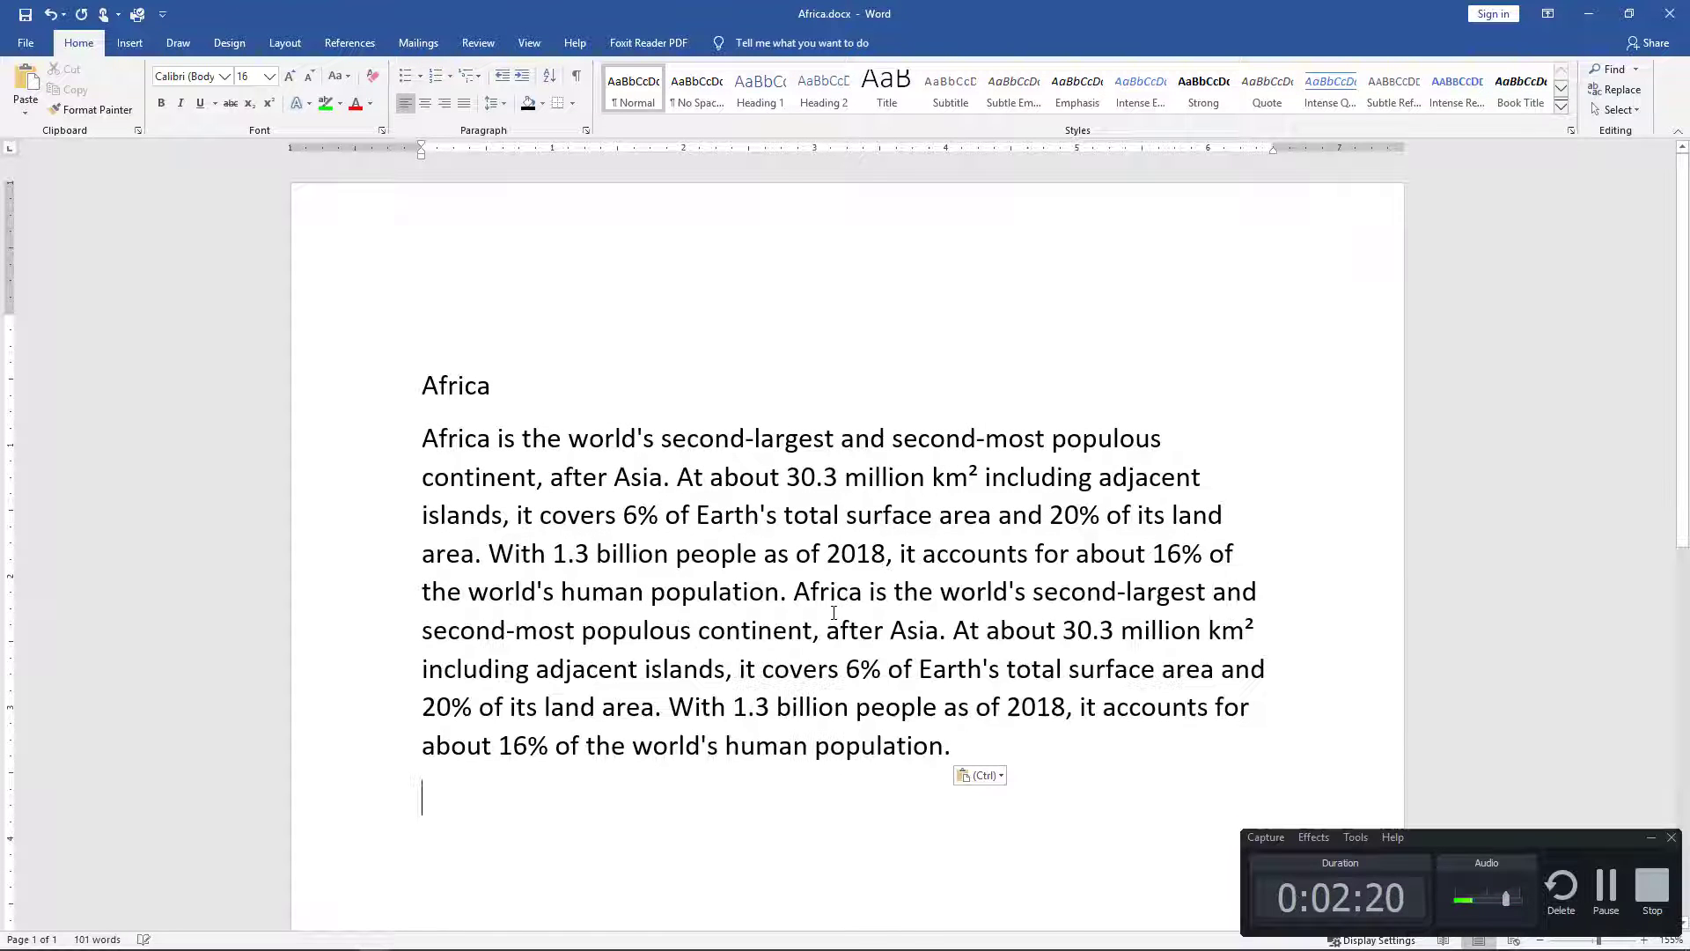
{"action": "scroll", "coordinate": [901, 647], "scroll_direction": "down", "scroll_amount": 1}
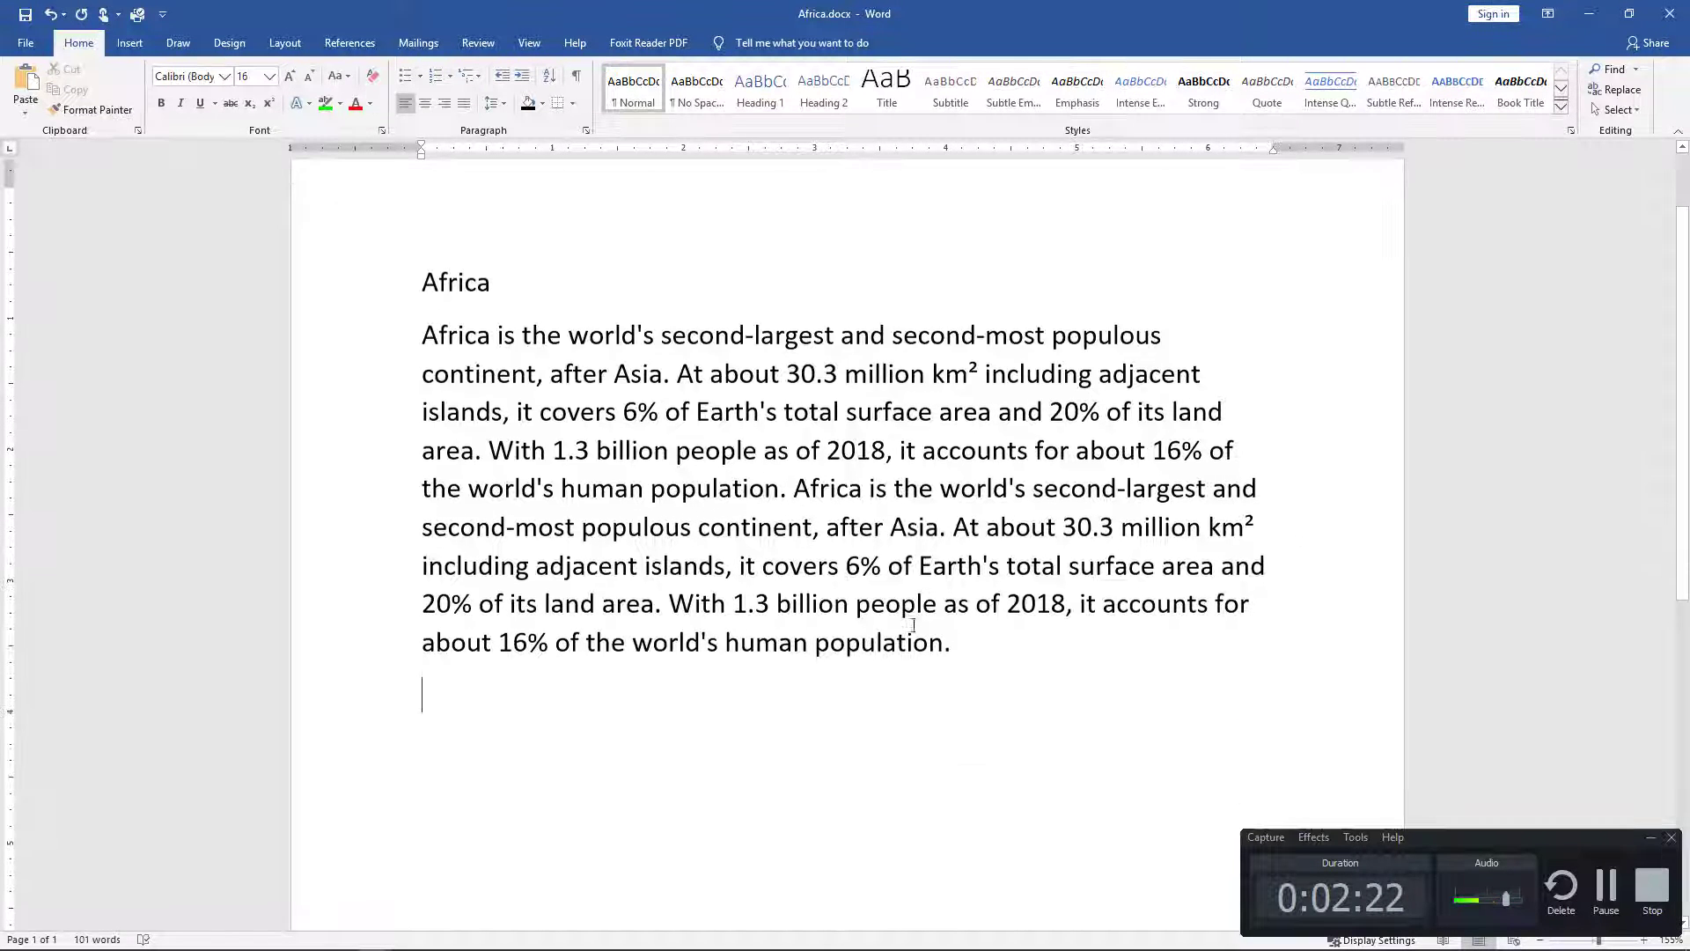
{"action": "scroll", "coordinate": [494, 275], "scroll_direction": "down", "scroll_amount": 2}
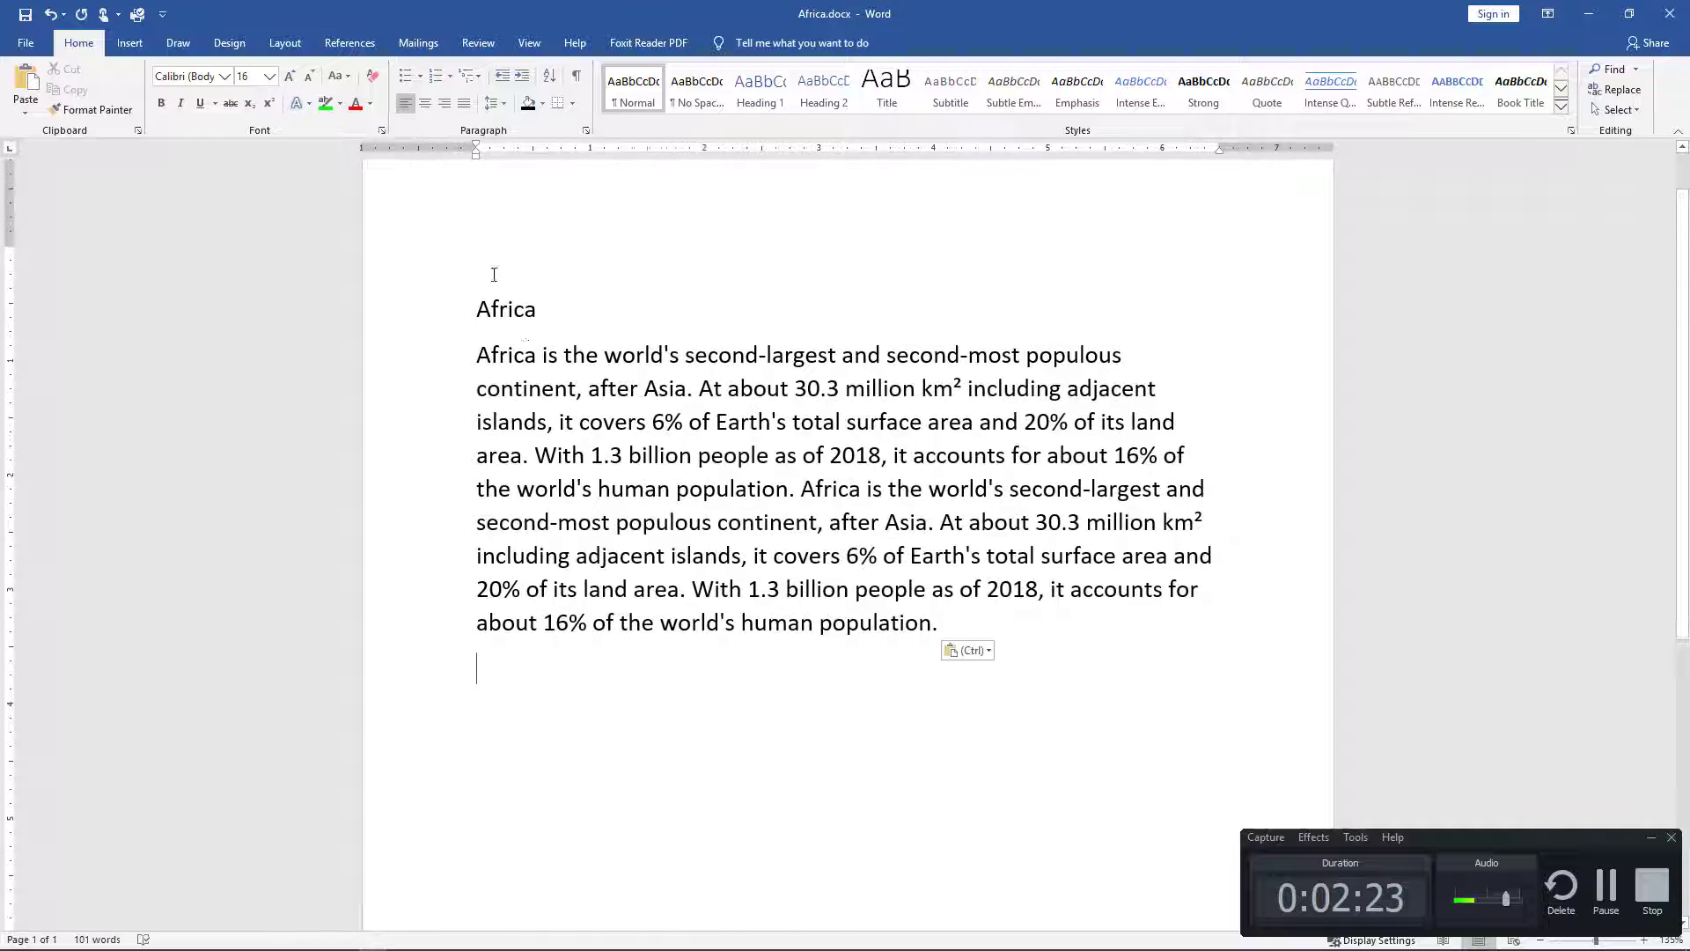
{"action": "left_click", "coordinate": [969, 618]}
{"action": "left_click", "coordinate": [843, 673]}
{"action": "scroll", "coordinate": [837, 649], "scroll_direction": "down", "scroll_amount": 1}
{"action": "scroll", "coordinate": [839, 650], "scroll_direction": "down", "scroll_amount": 2}
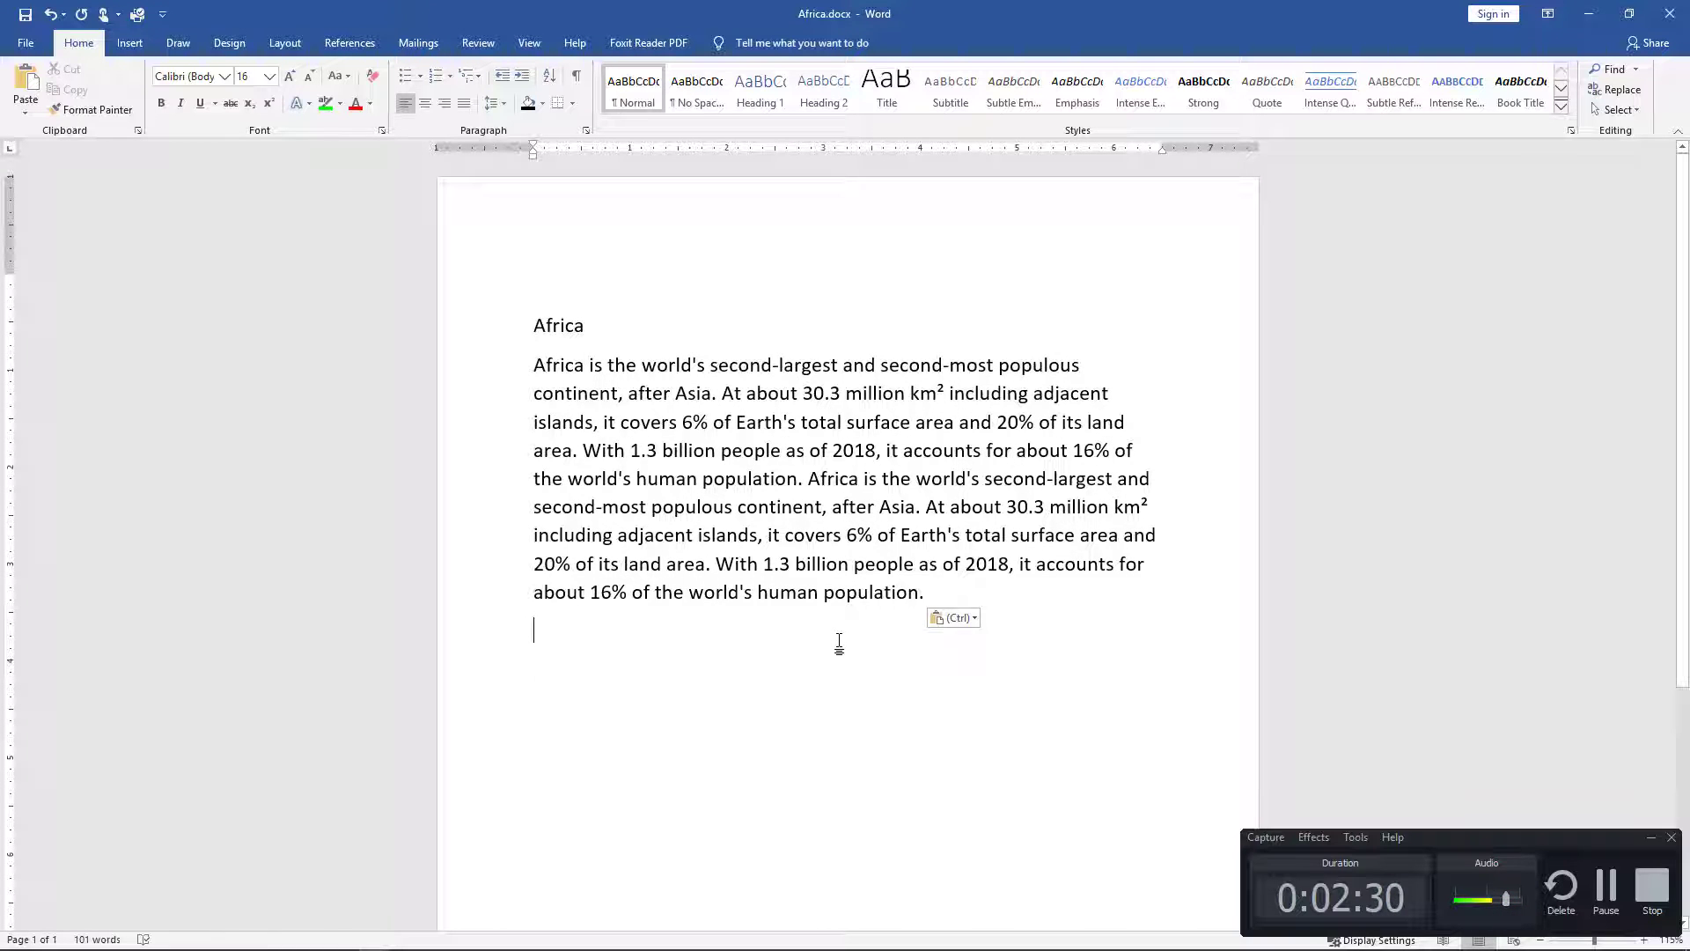
Step: Add the heading "East Africa" below the Africa paragraph, leaving an empty line between them, and copy the heading text
{"action": "type", "text": "E"}
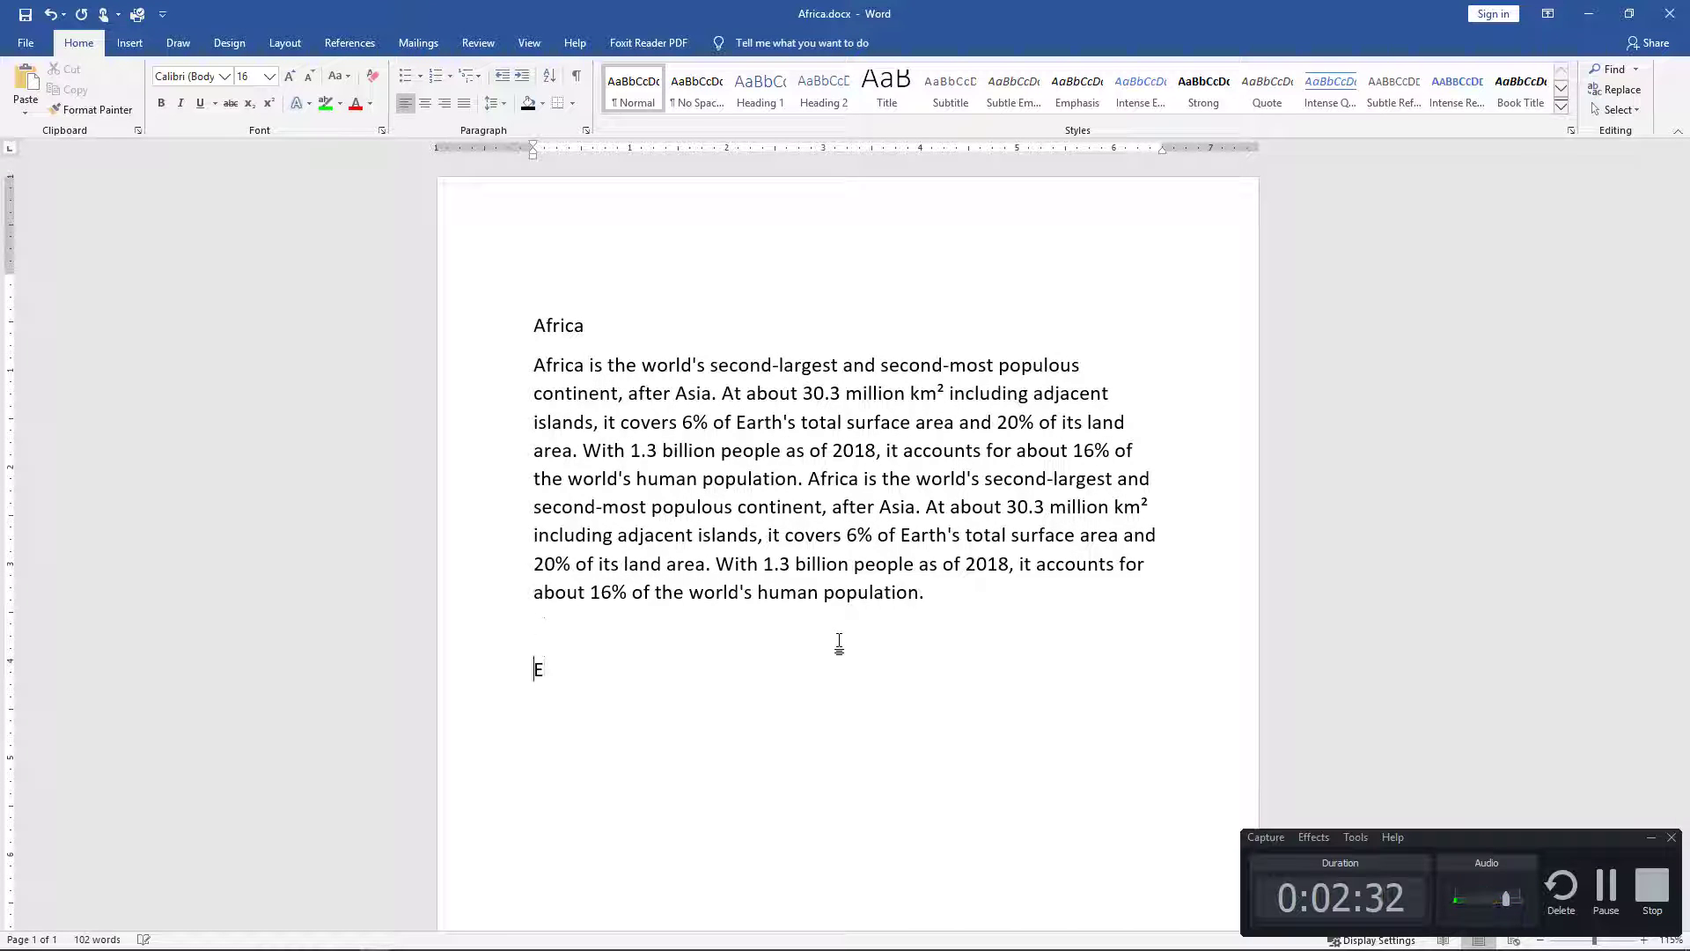
{"action": "type", "text": "Ast Africa"}
{"action": "key", "text": "ctrl+shift+Left"}
{"action": "key", "text": "ctrl+shift+Left"}
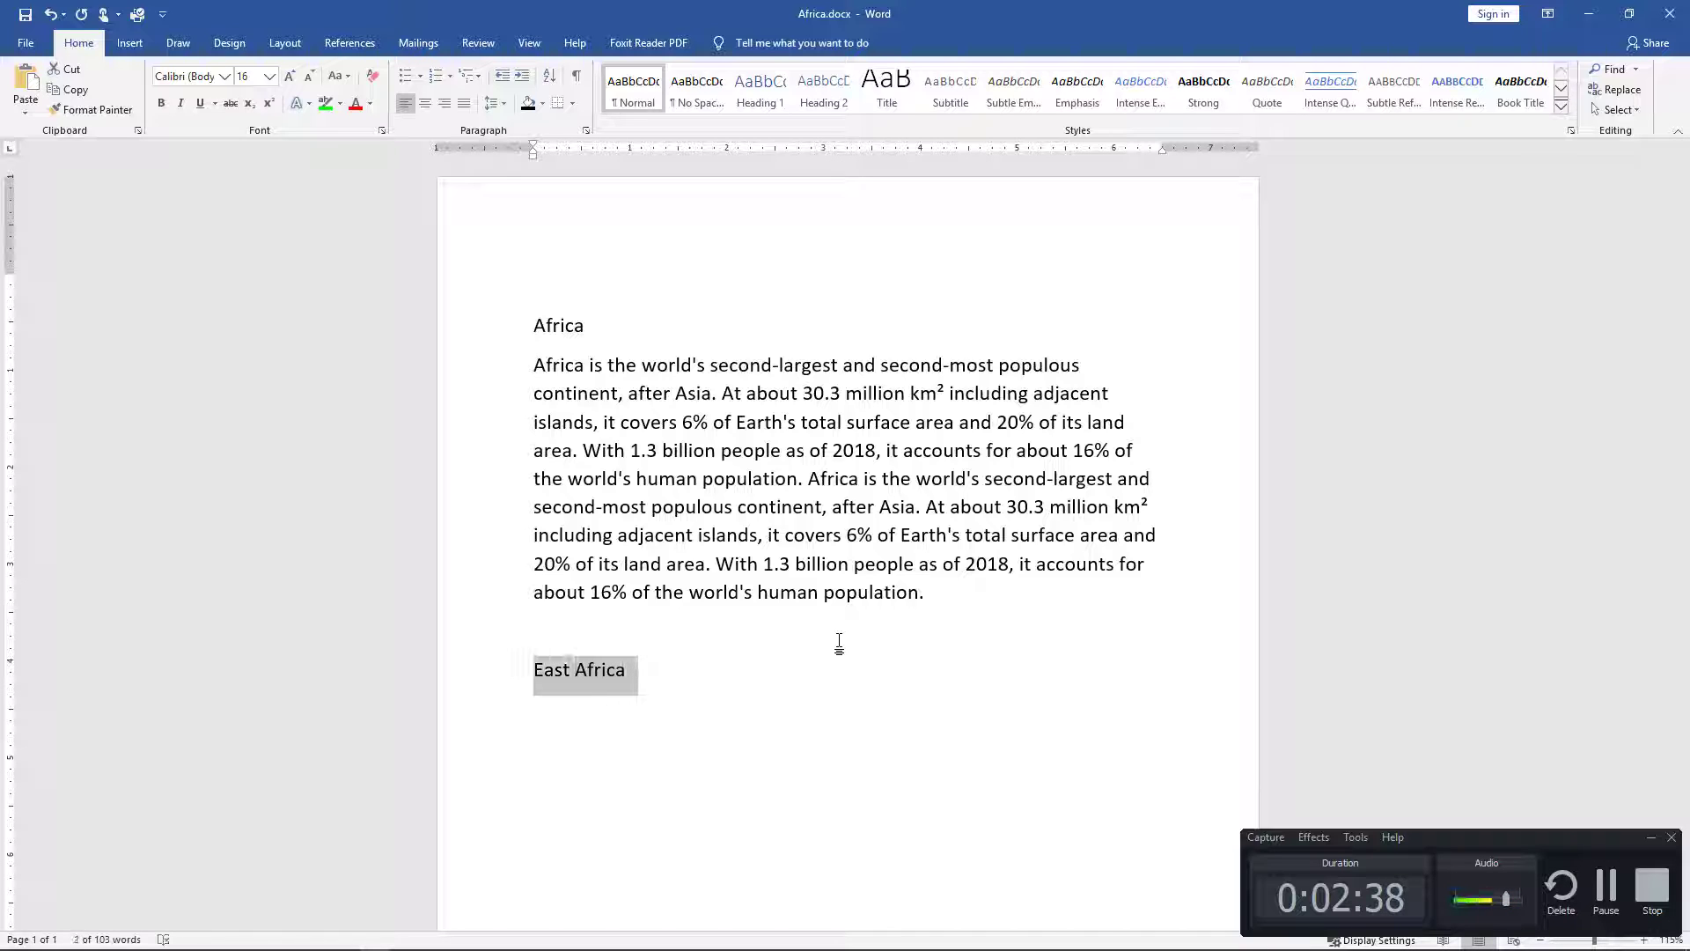
Step: Switch to Chrome and run a Google search for the copied text "East Africa" in place of the previous query
{"action": "key", "text": "alt+Tab"}
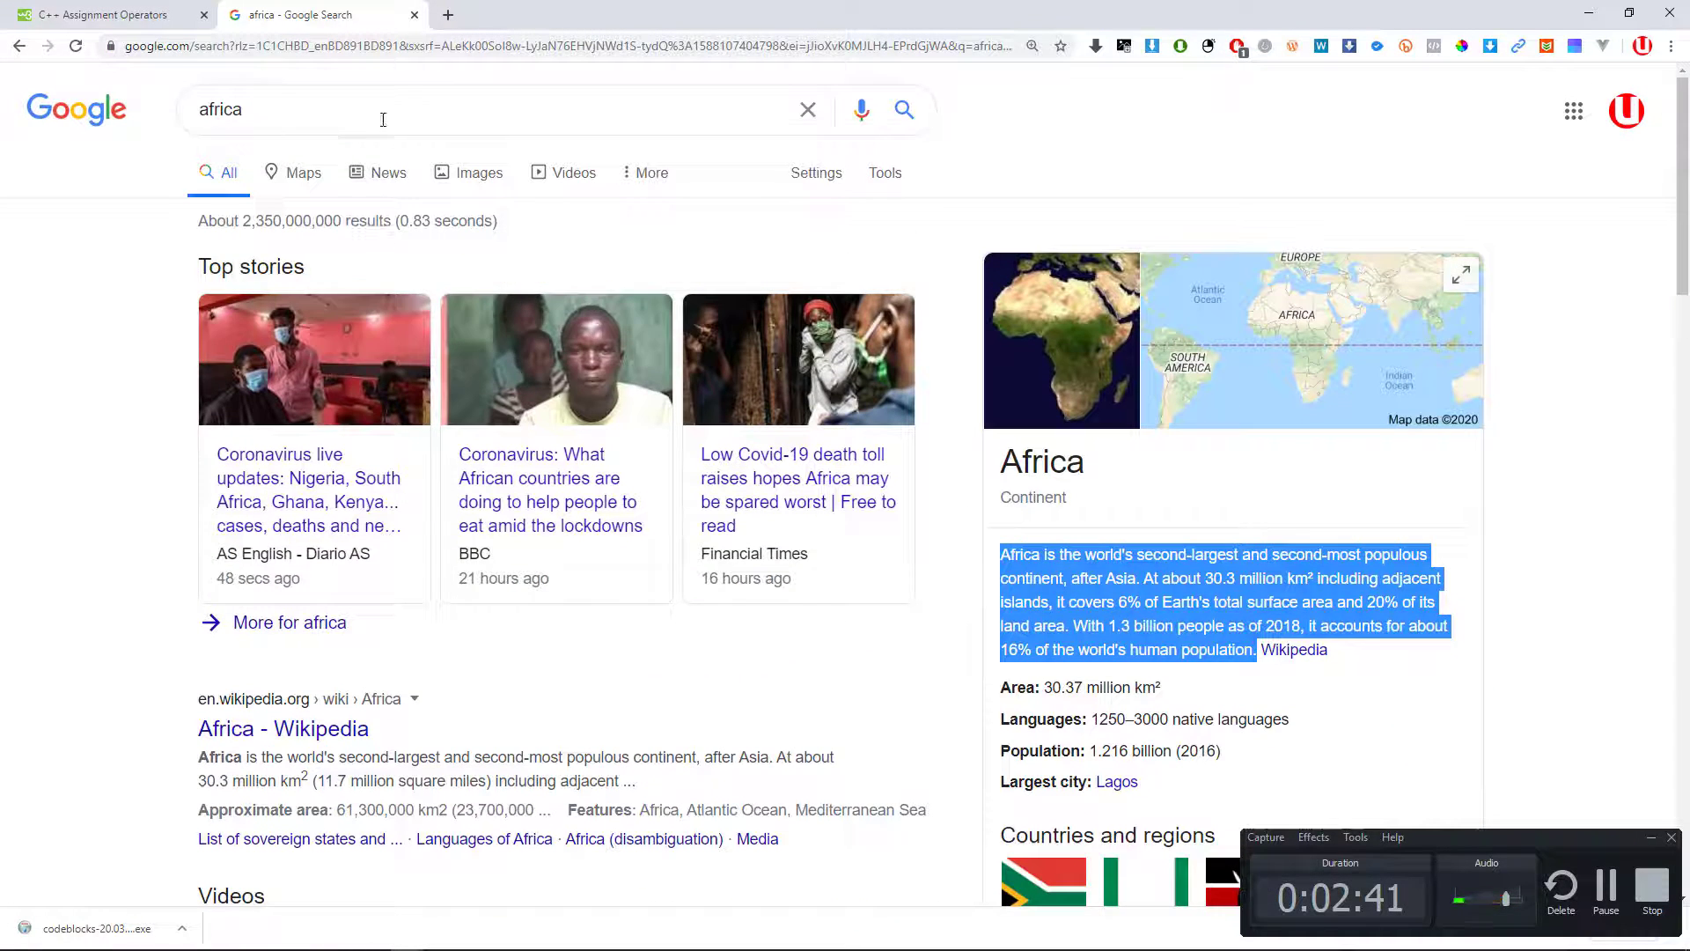
{"action": "left_click", "coordinate": [383, 119]}
{"action": "key", "text": "ctrl+a"}
{"action": "key", "text": "ctrl+v"}
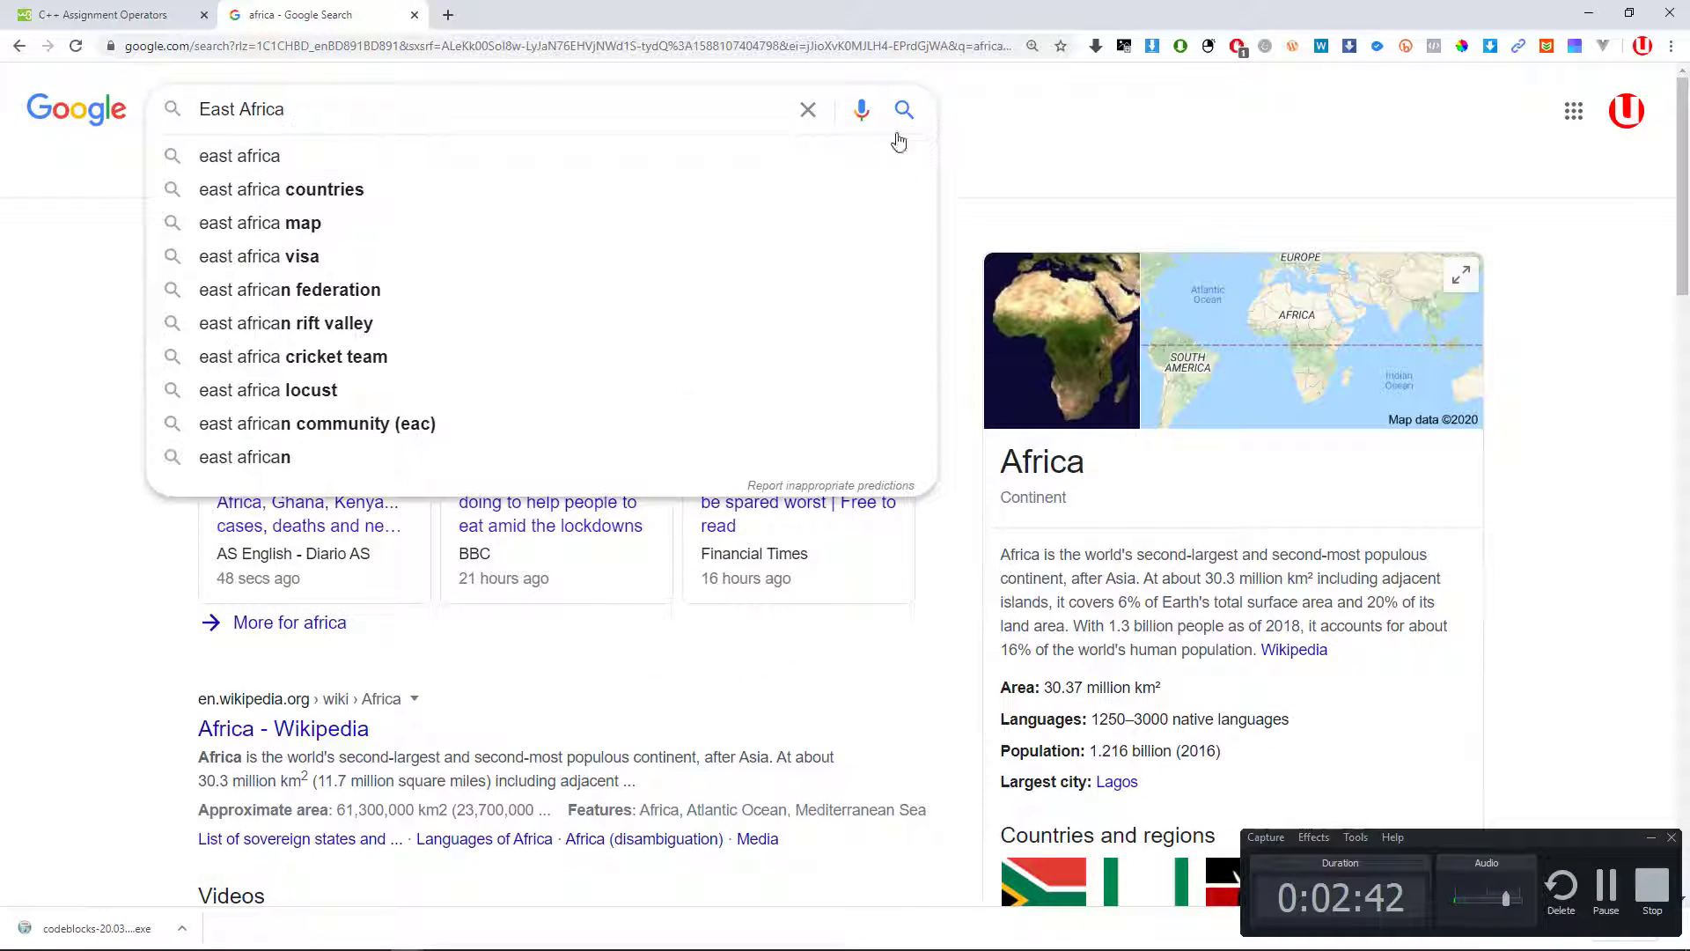
{"action": "key", "text": "Return"}
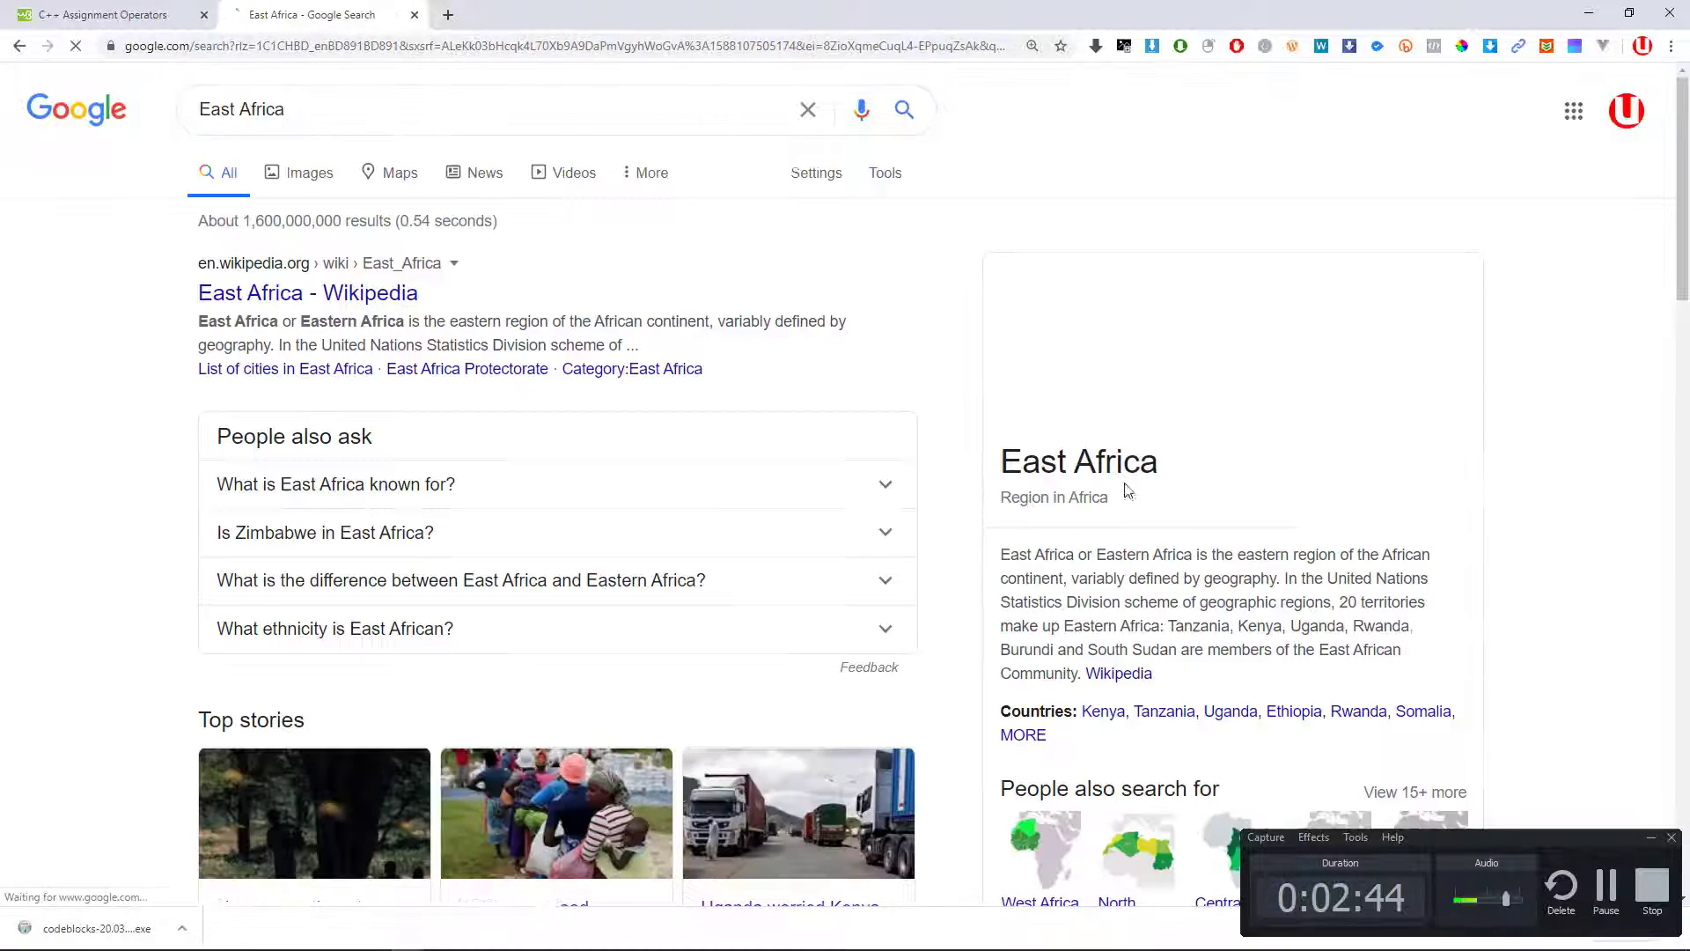
Step: Copy the East Africa description from the Google results and paste it below the "East Africa" heading in Word without source formatting
{"action": "scroll", "coordinate": [1157, 330], "scroll_direction": "down", "scroll_amount": 2}
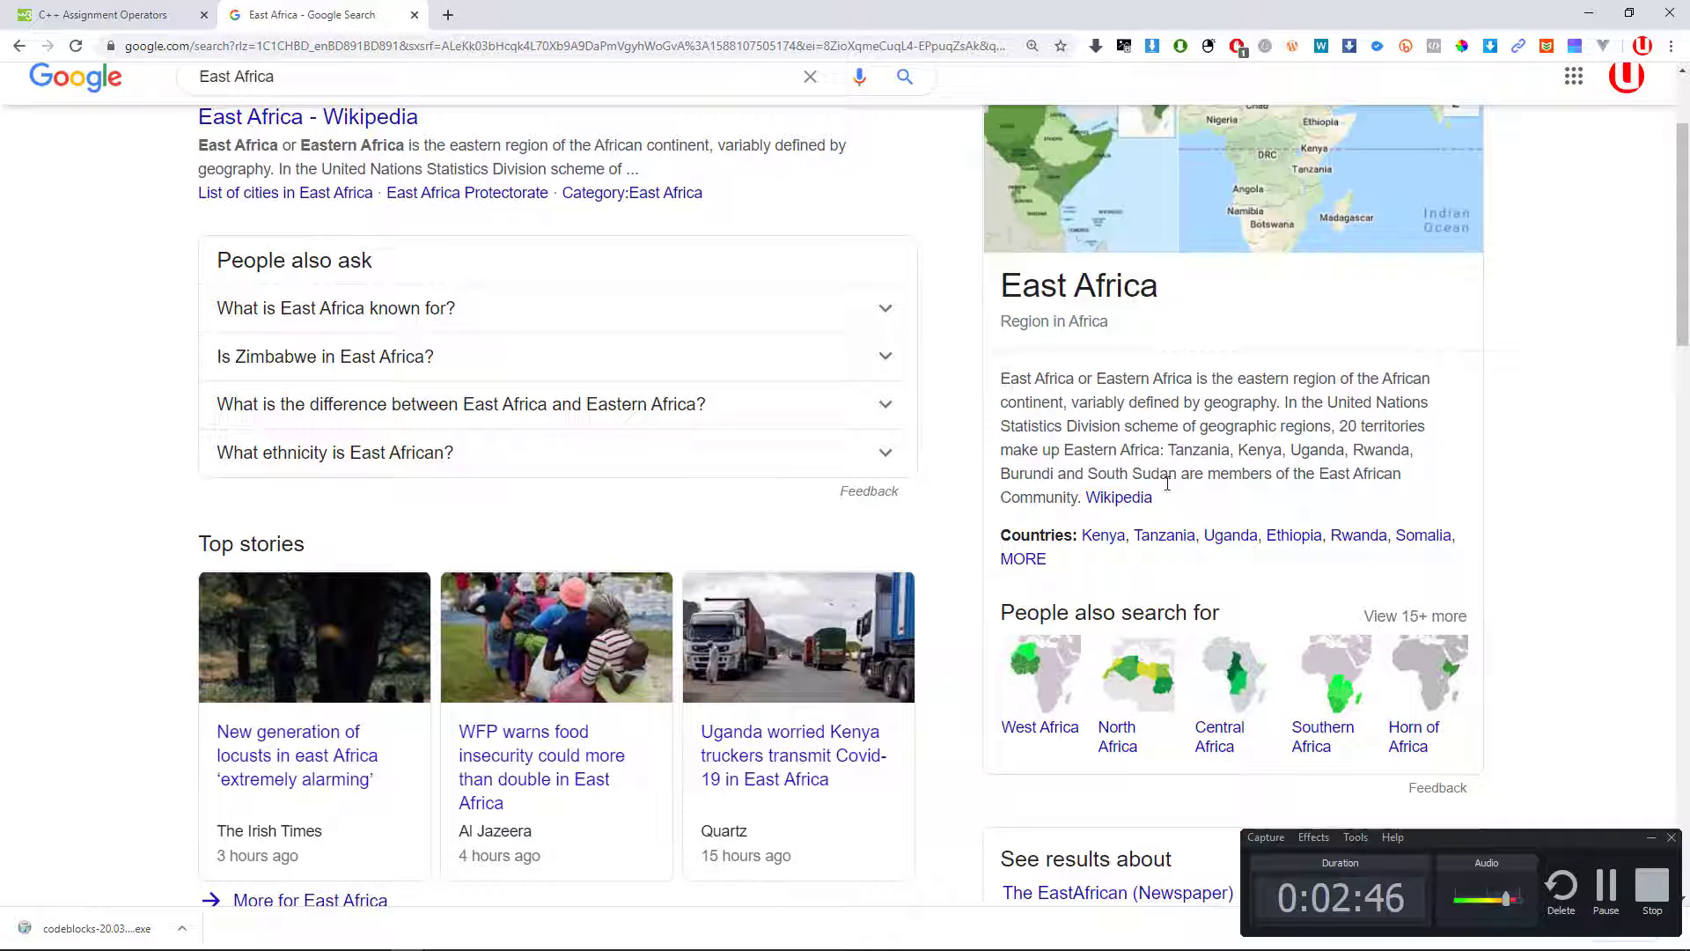
{"action": "scroll", "coordinate": [1012, 467], "scroll_direction": "up", "scroll_amount": 1}
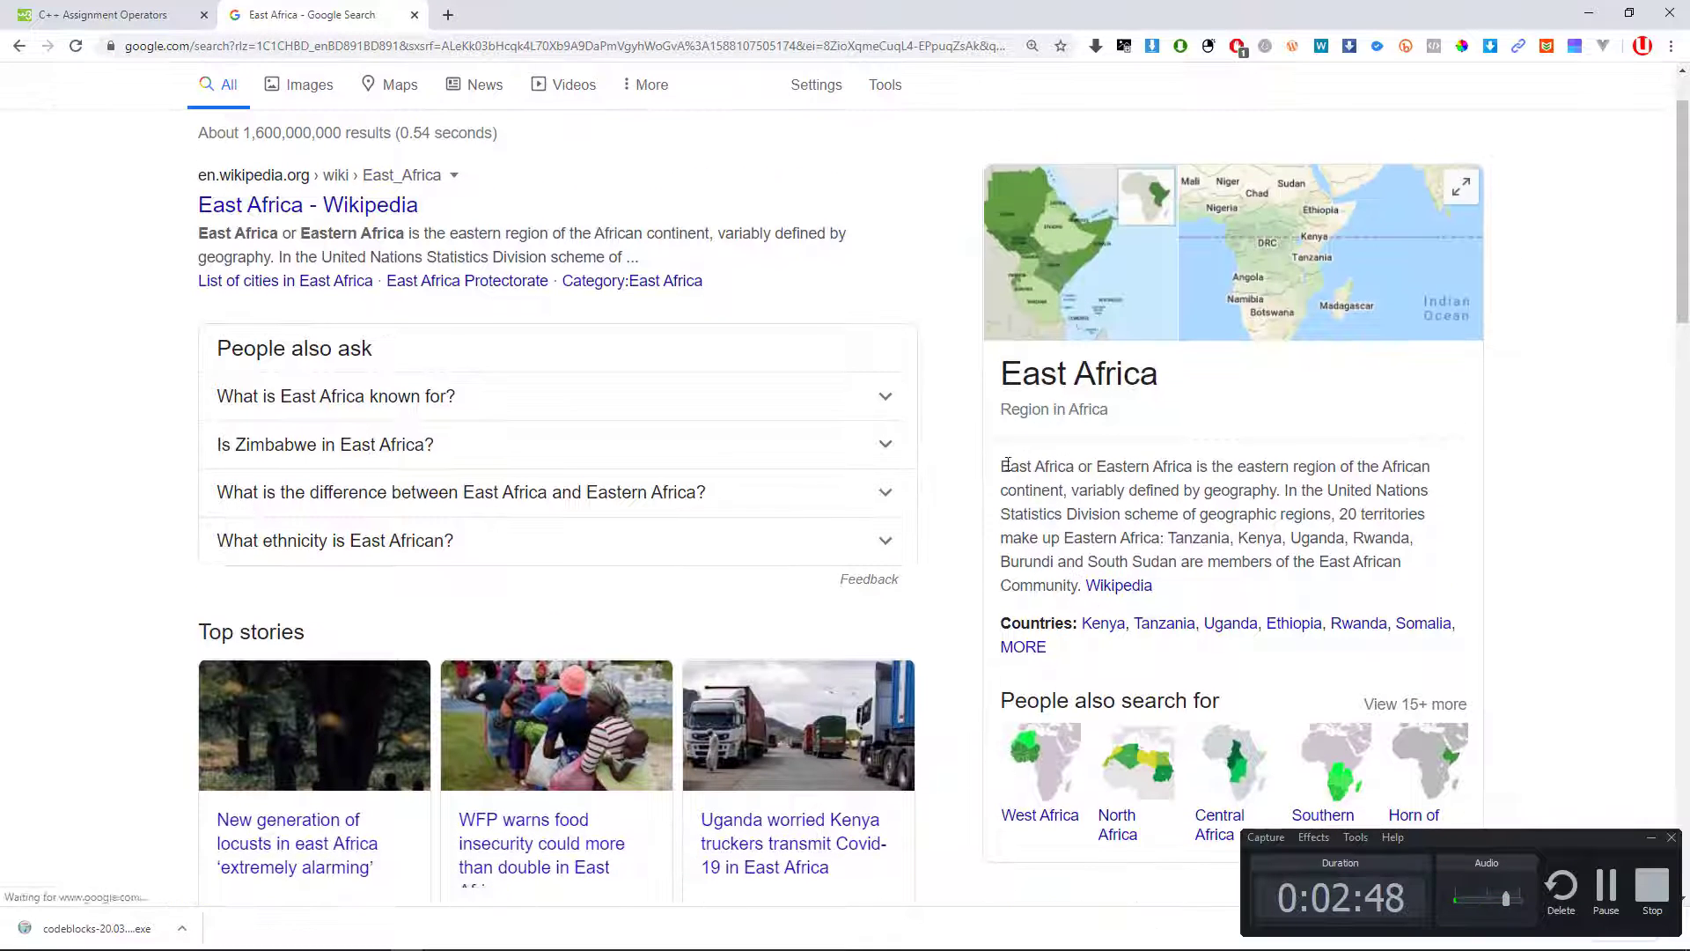
{"action": "left_click_drag", "start_coordinate": [1012, 466], "coordinate": [1082, 592]}
{"action": "key", "text": "ctrl+c"}
{"action": "key", "text": "alt+Tab"}
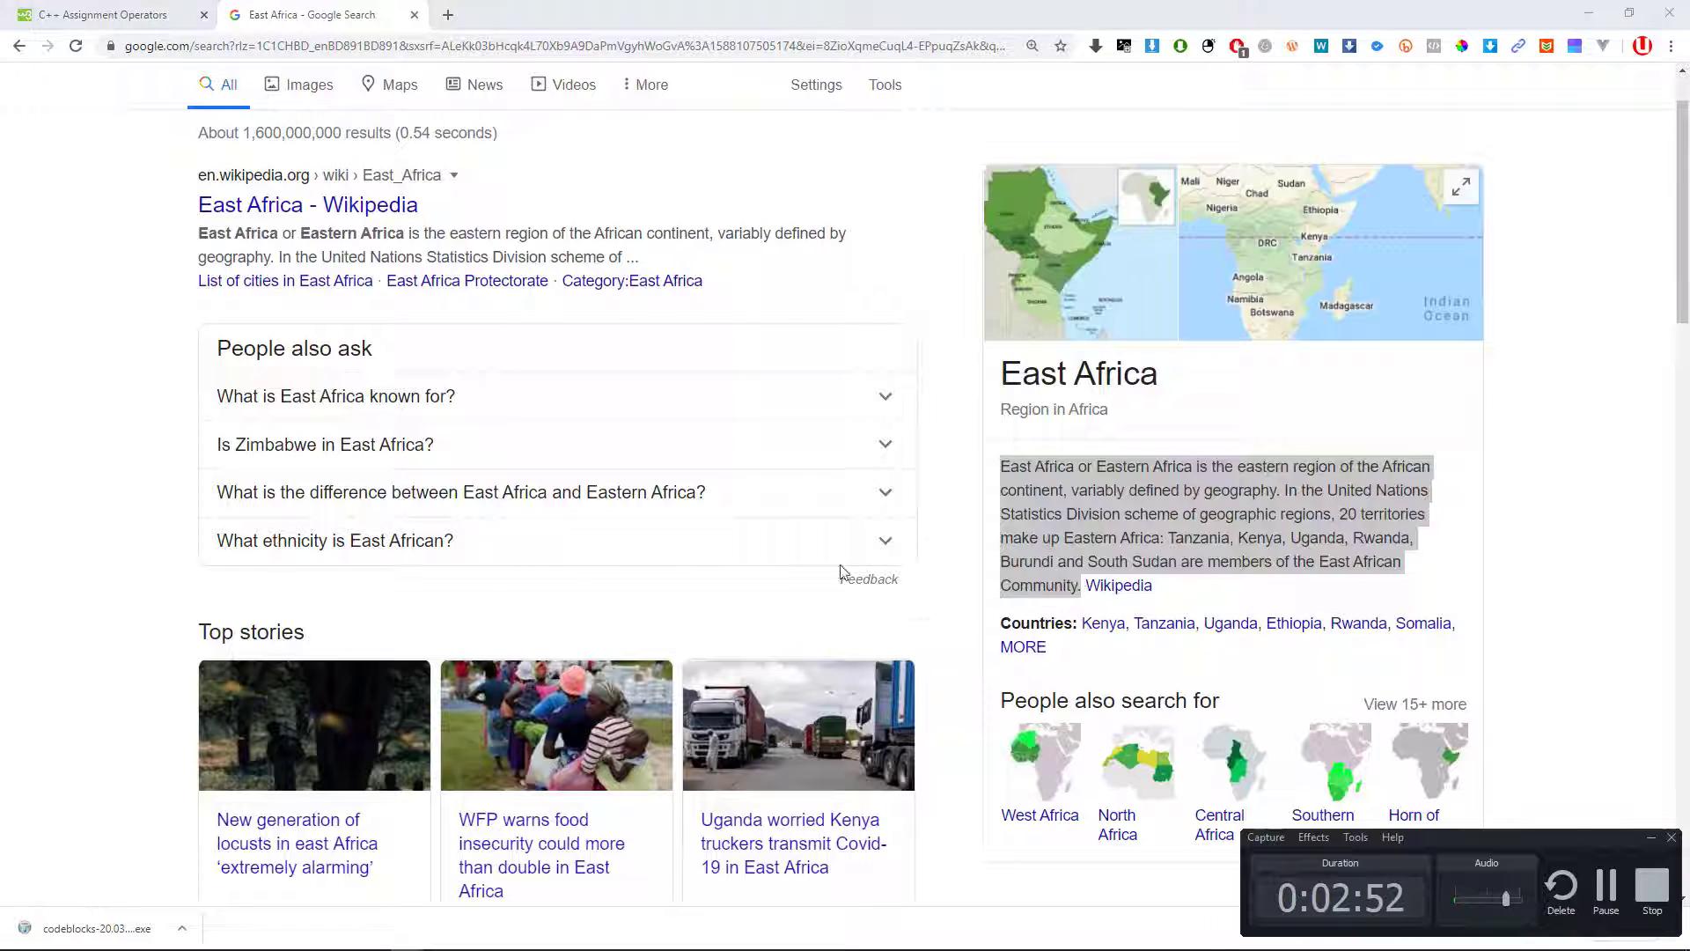
{"action": "left_click", "coordinate": [654, 646]}
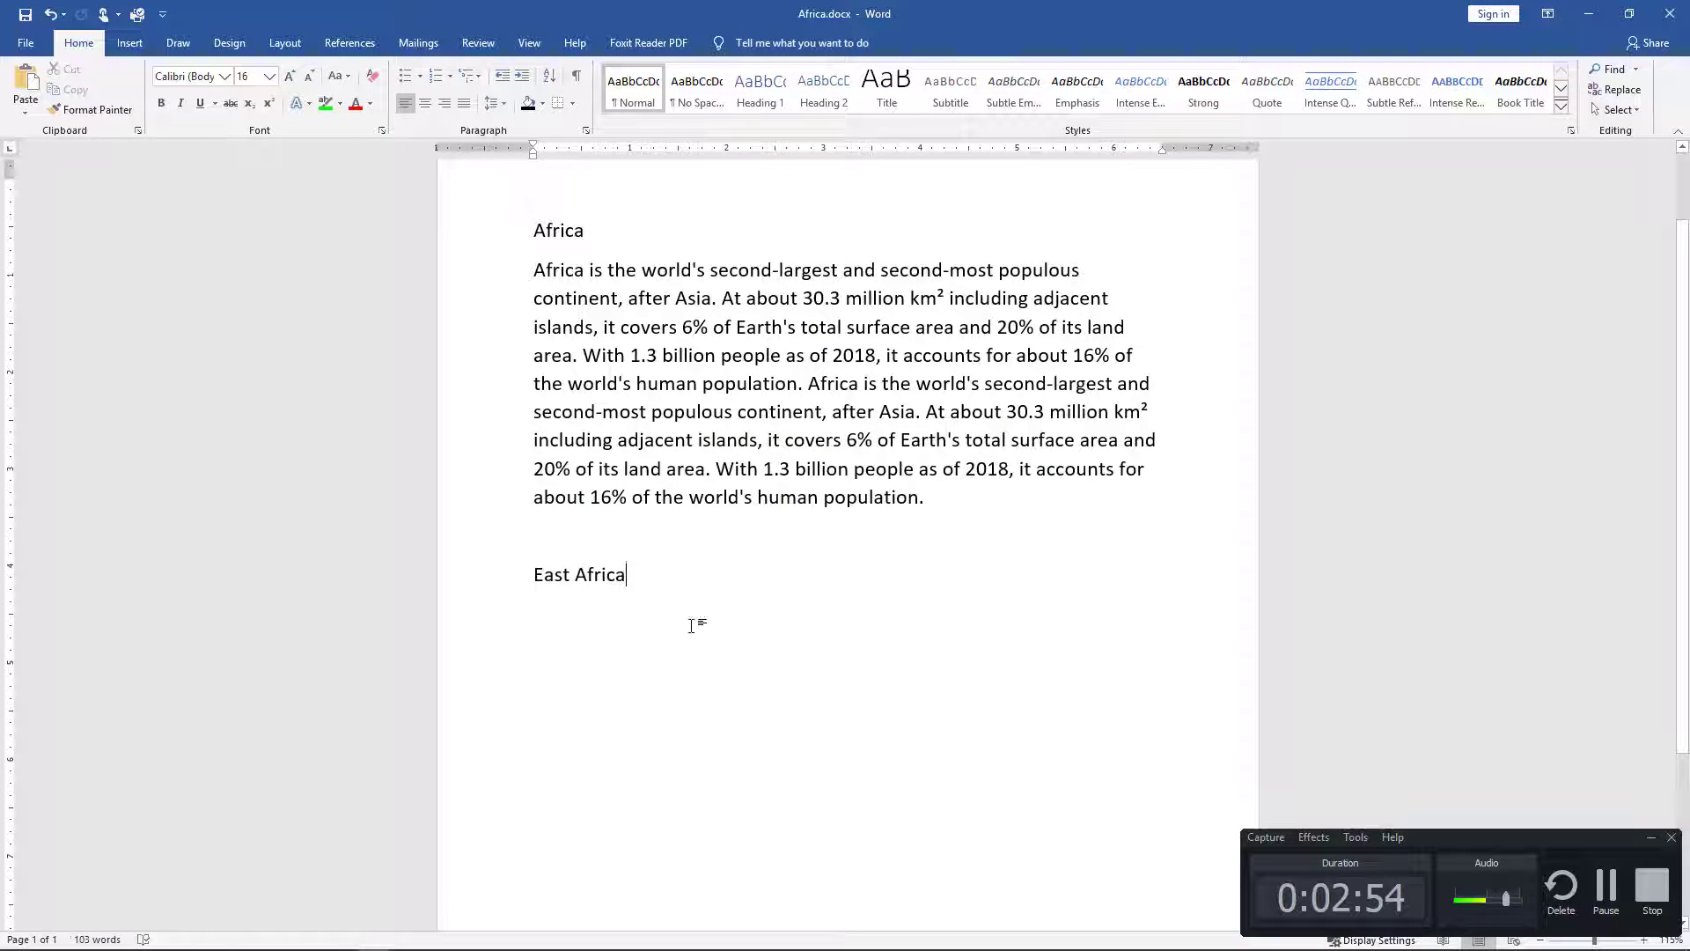
{"action": "key", "text": "Return"}
{"action": "key", "text": "ctrl+v"}
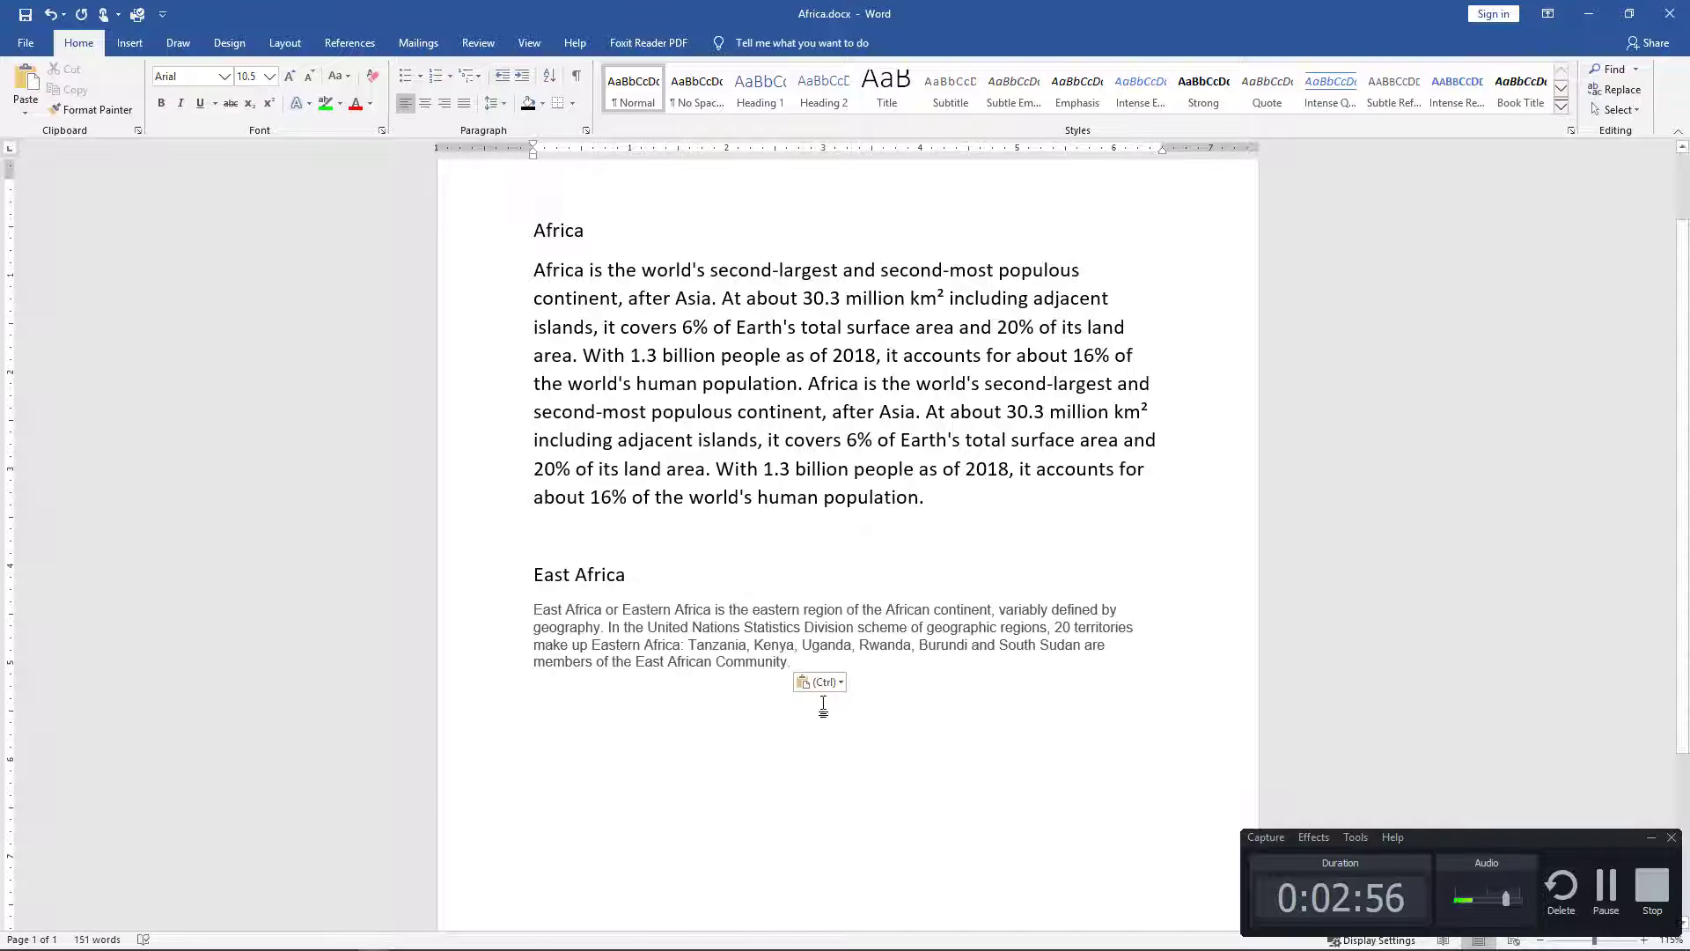
{"action": "left_click", "coordinate": [820, 682]}
{"action": "left_click", "coordinate": [863, 724]}
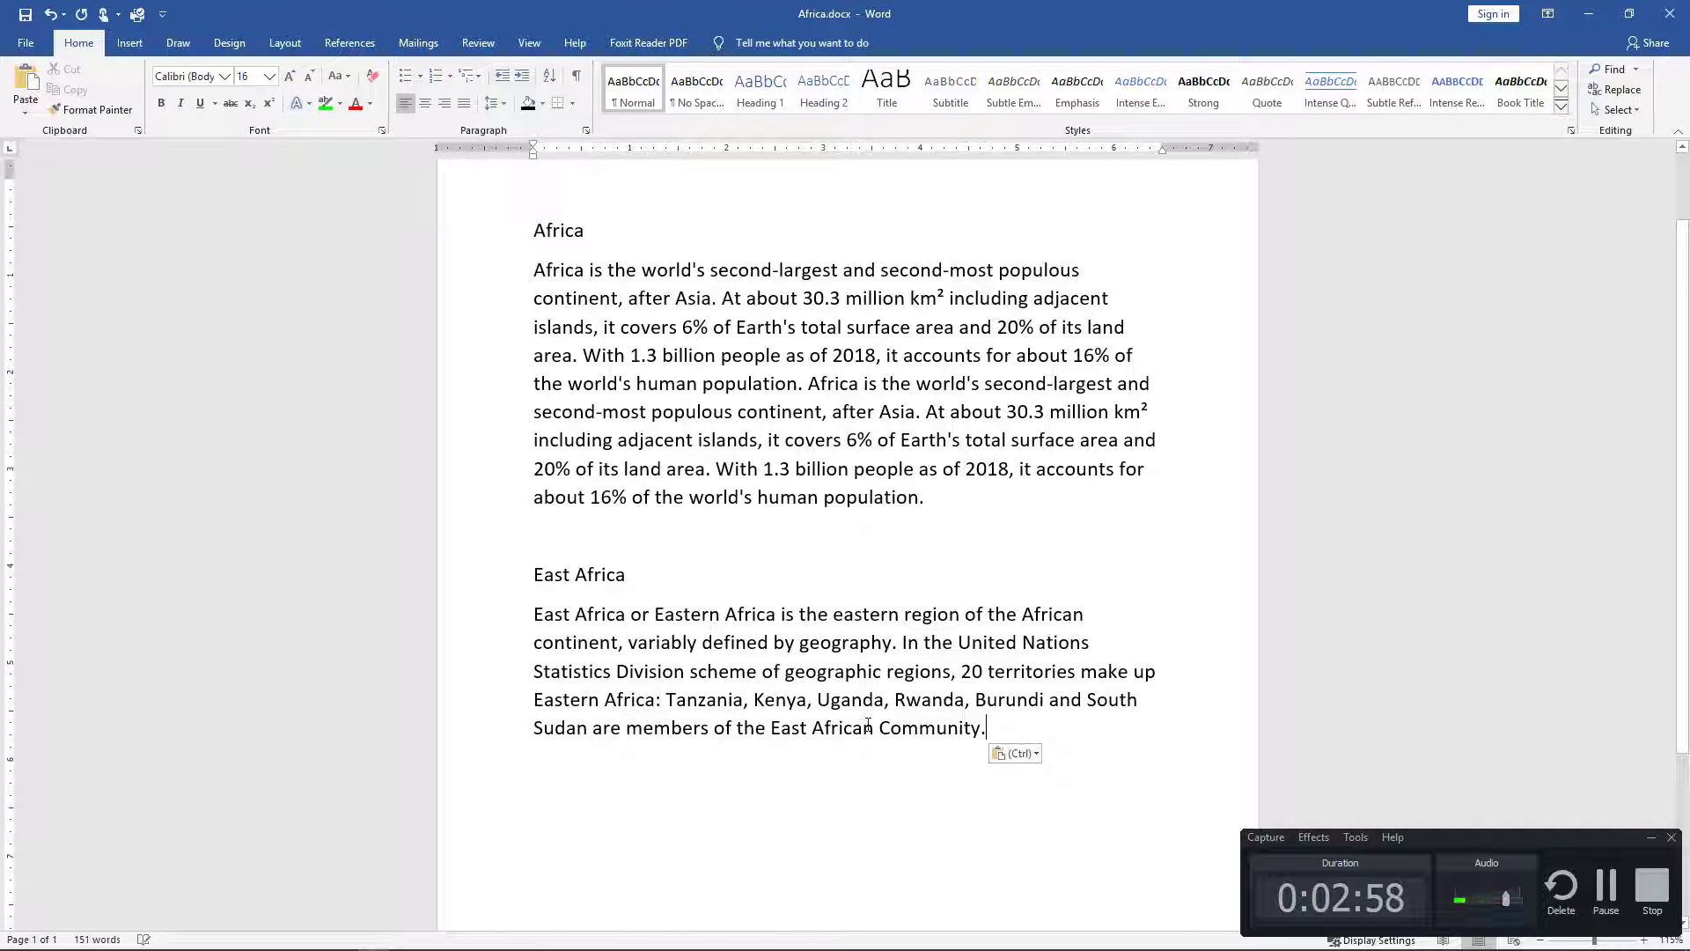
Step: Paste a second copy of the East Africa description directly after its last sentence, keeping only the text
{"action": "scroll", "coordinate": [909, 601], "scroll_direction": "down", "scroll_amount": 1}
{"action": "scroll", "coordinate": [945, 604], "scroll_direction": "down", "scroll_amount": 3, "text": "ctrl"}
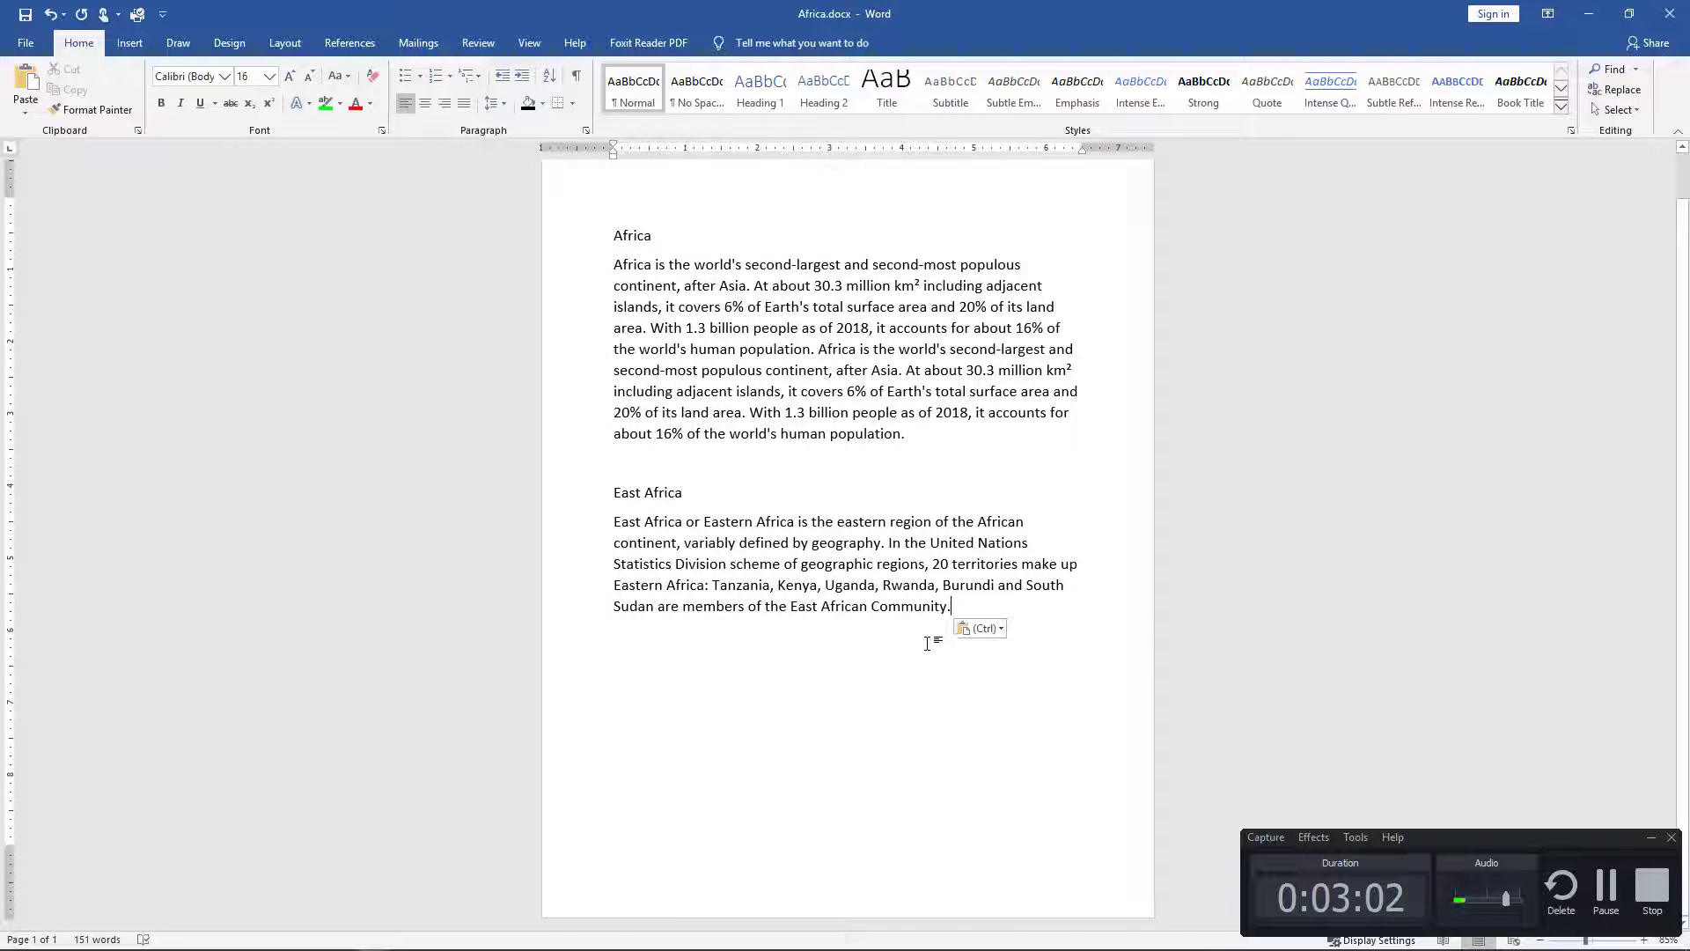
{"action": "key", "text": "ctrl+v"}
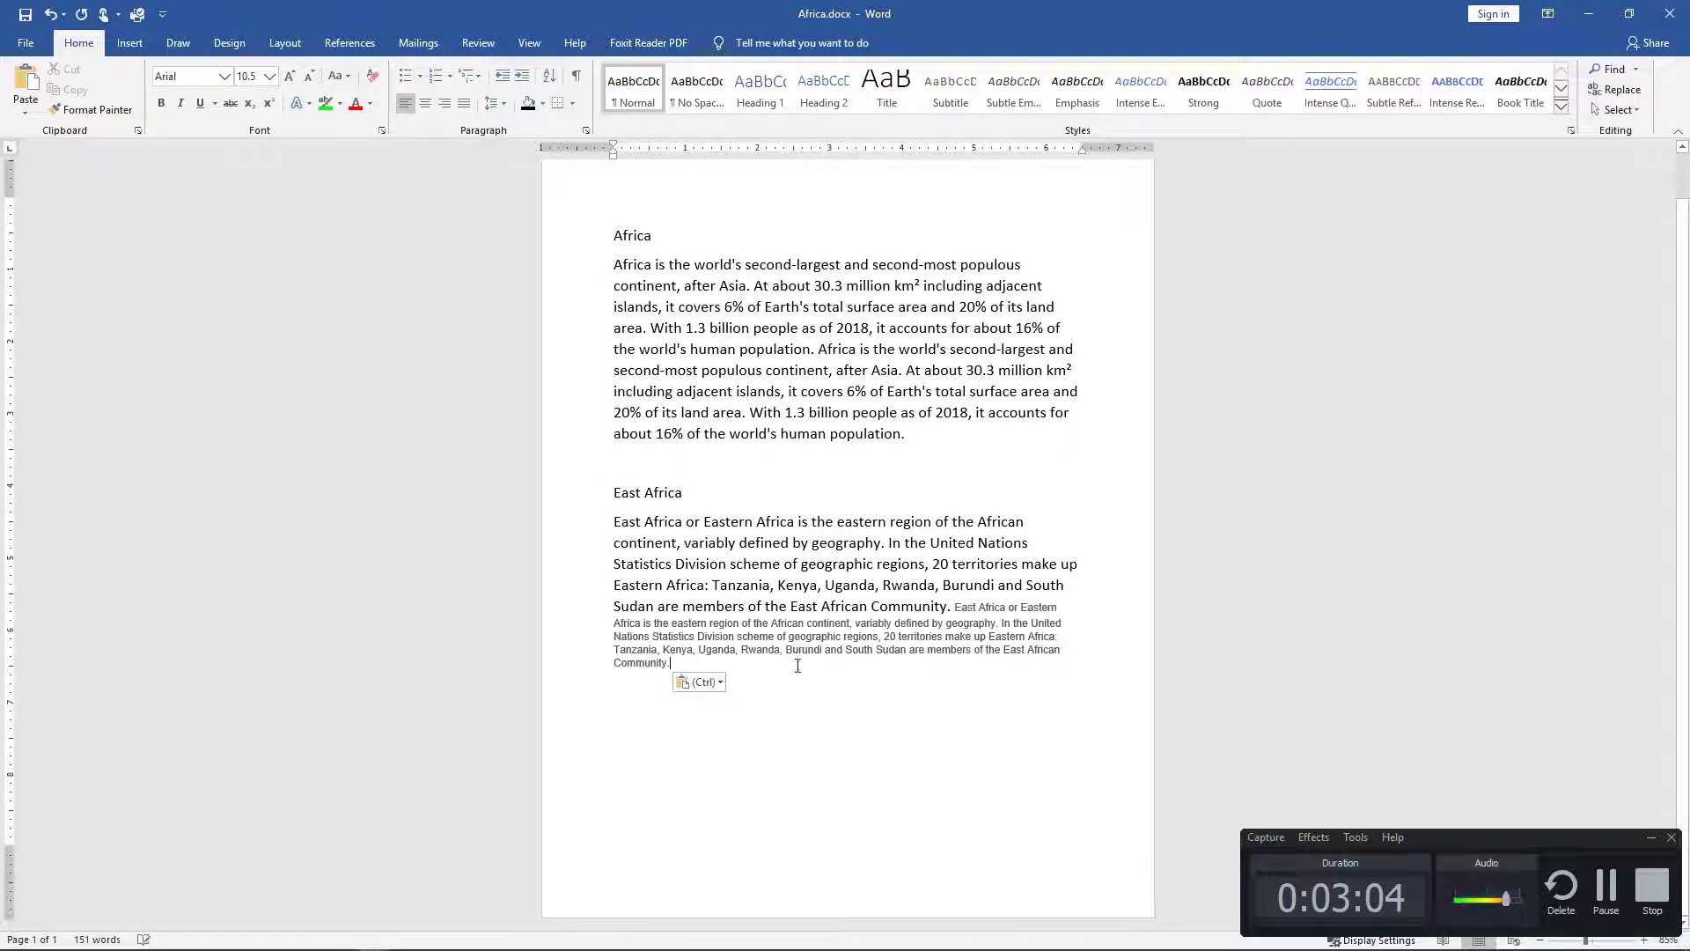
{"action": "left_click", "coordinate": [699, 682]}
{"action": "left_click", "coordinate": [747, 731]}
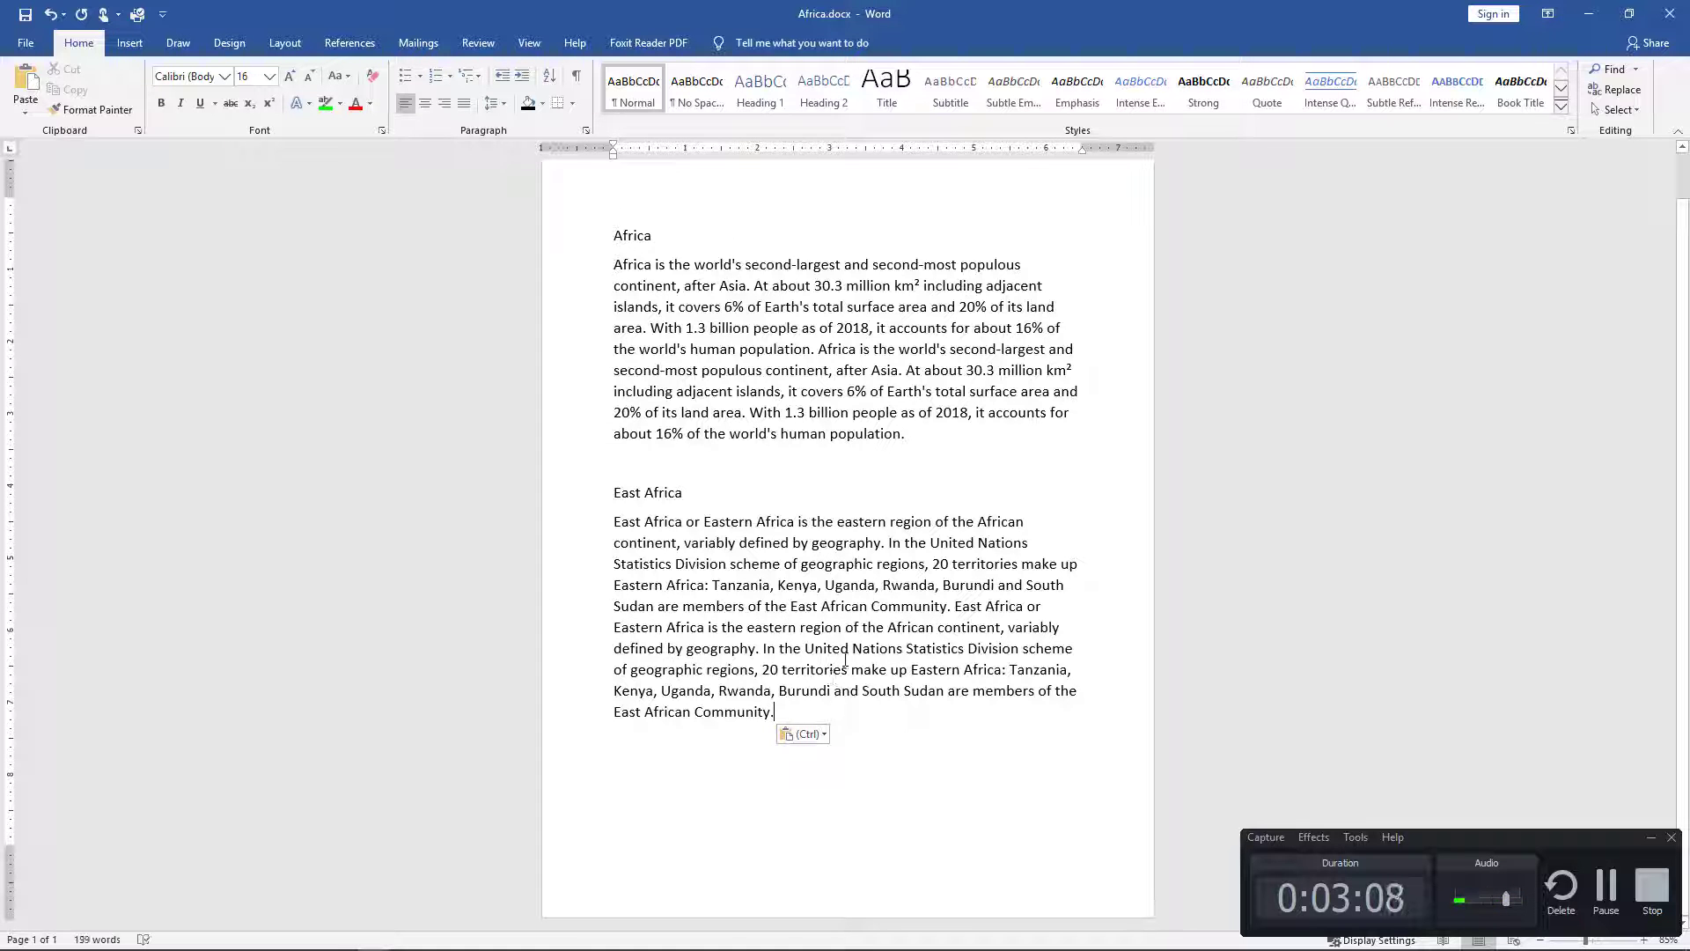
Step: Switch to Chrome and open the Kenya, Tanzania, Uganda, Ethiopia, Rwanda and Somalia links from the East Africa results in separate tabs
{"action": "key", "text": "alt+Tab"}
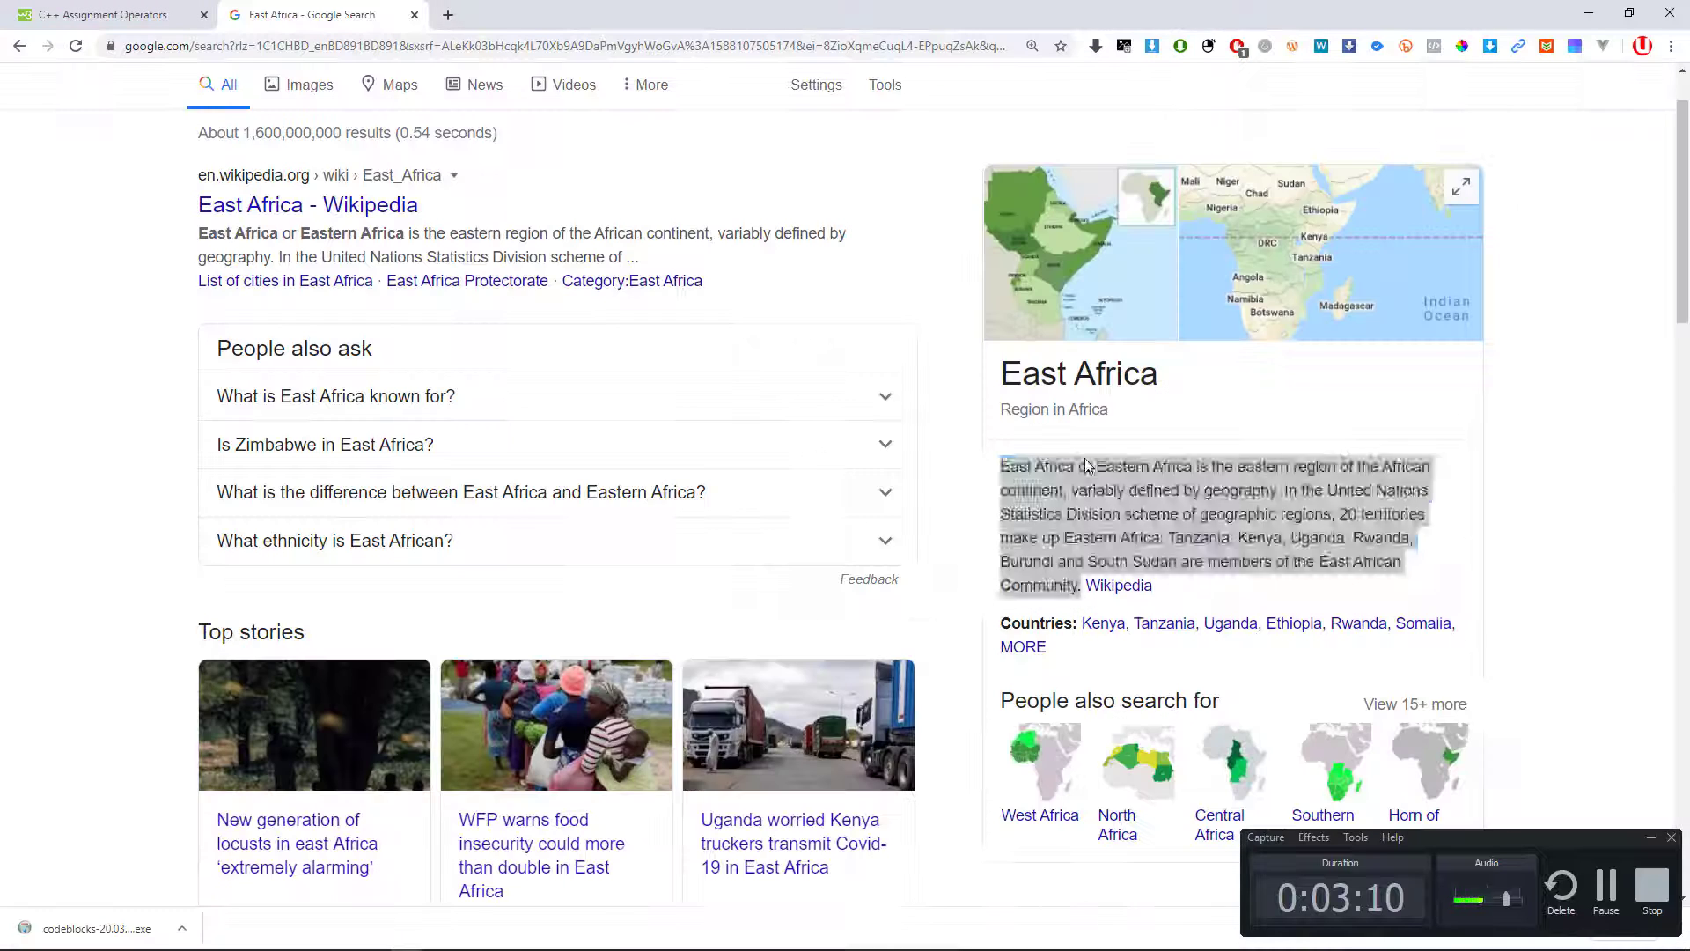
{"action": "left_click", "coordinate": [1112, 628], "text": "ctrl"}
{"action": "left_click", "coordinate": [1193, 623], "text": "ctrl"}
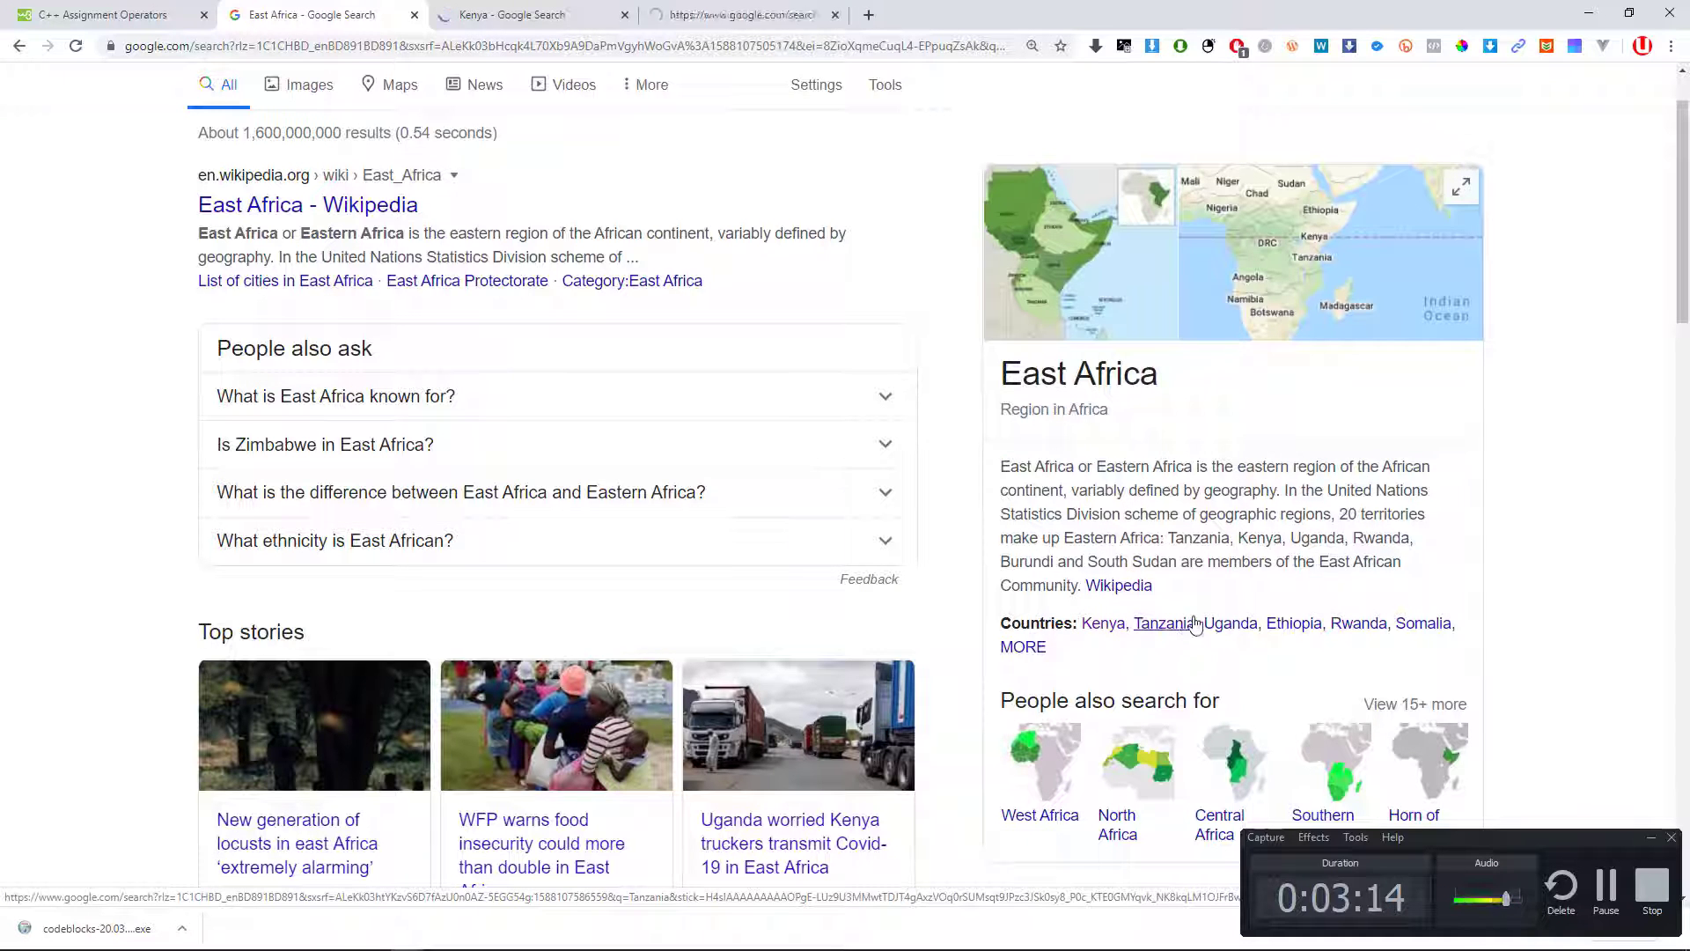
{"action": "left_click", "coordinate": [1232, 624], "text": "ctrl"}
{"action": "left_click", "coordinate": [1294, 624], "text": "ctrl"}
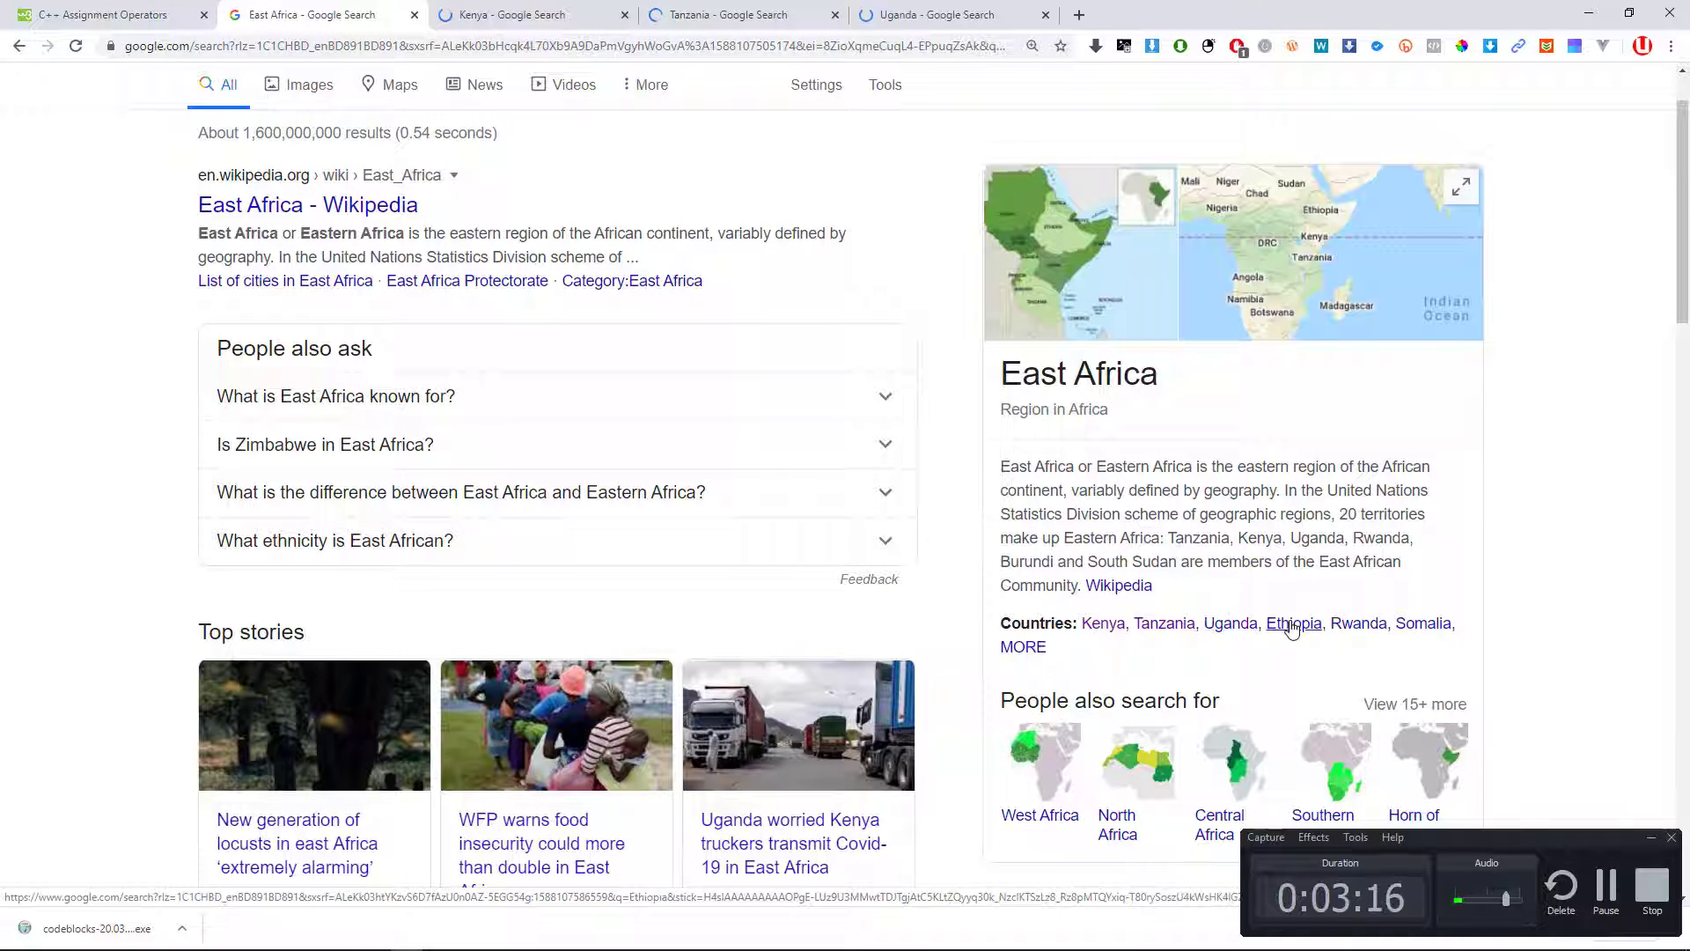
{"action": "left_click", "coordinate": [1358, 624], "text": "ctrl"}
{"action": "left_click", "coordinate": [1423, 624], "text": "ctrl"}
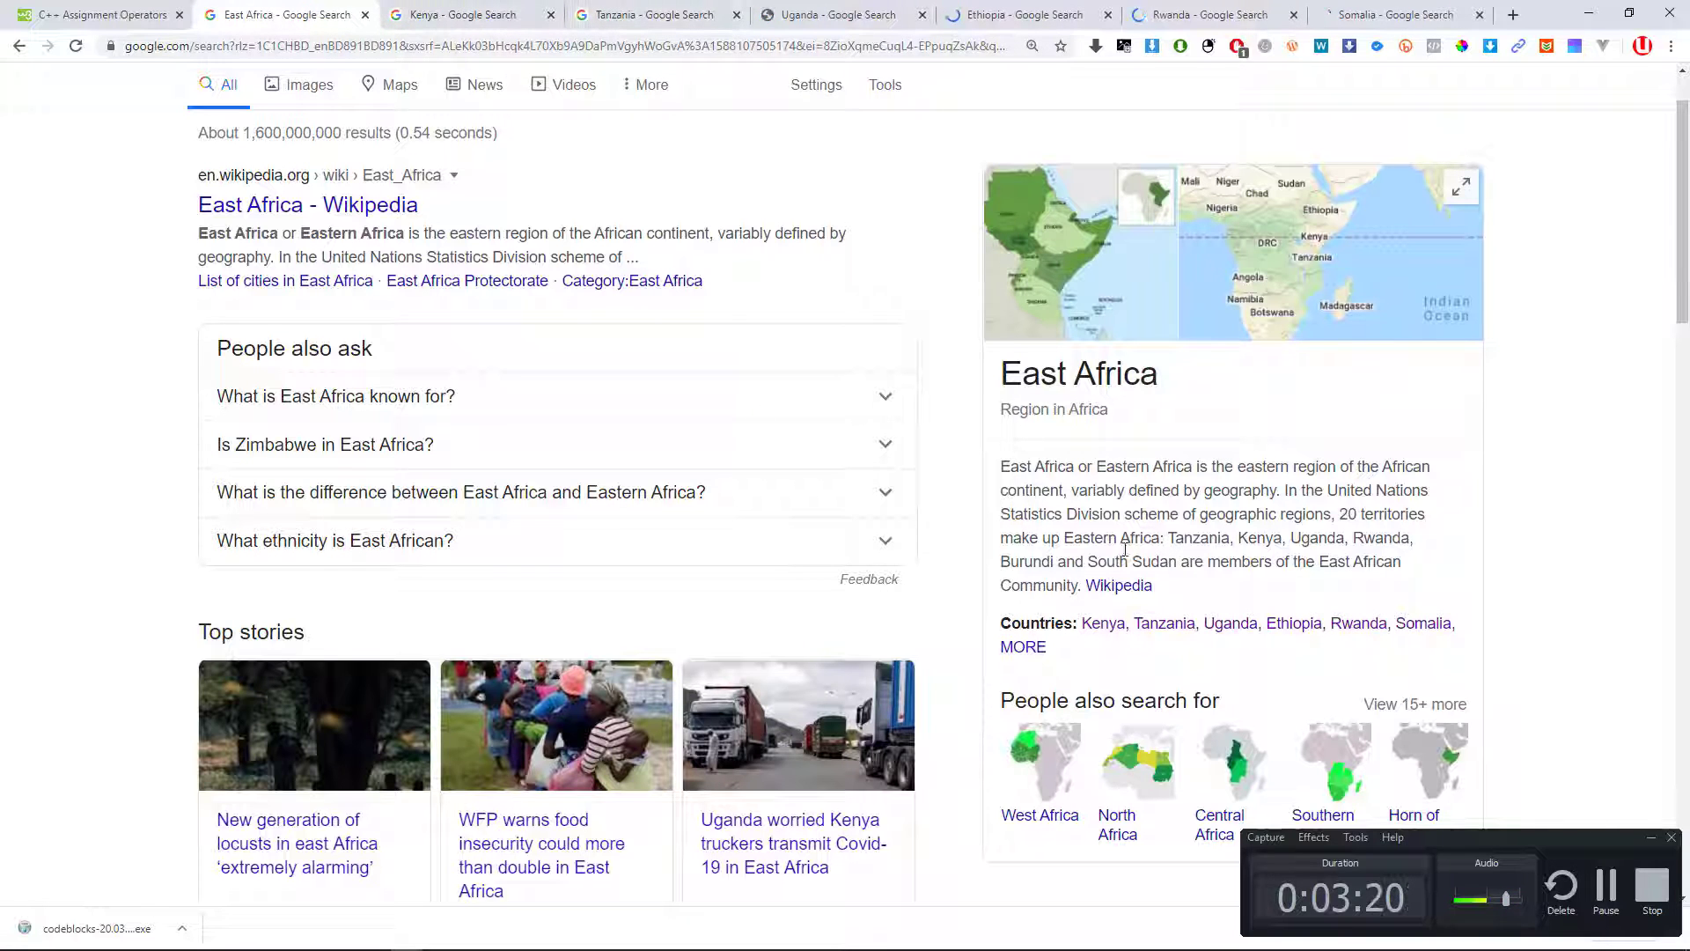
Step: Copy the word "Kenya" from its Google search page and paste it as a text-only heading below Word's East Africa paragraph
{"action": "left_click", "coordinate": [469, 8]}
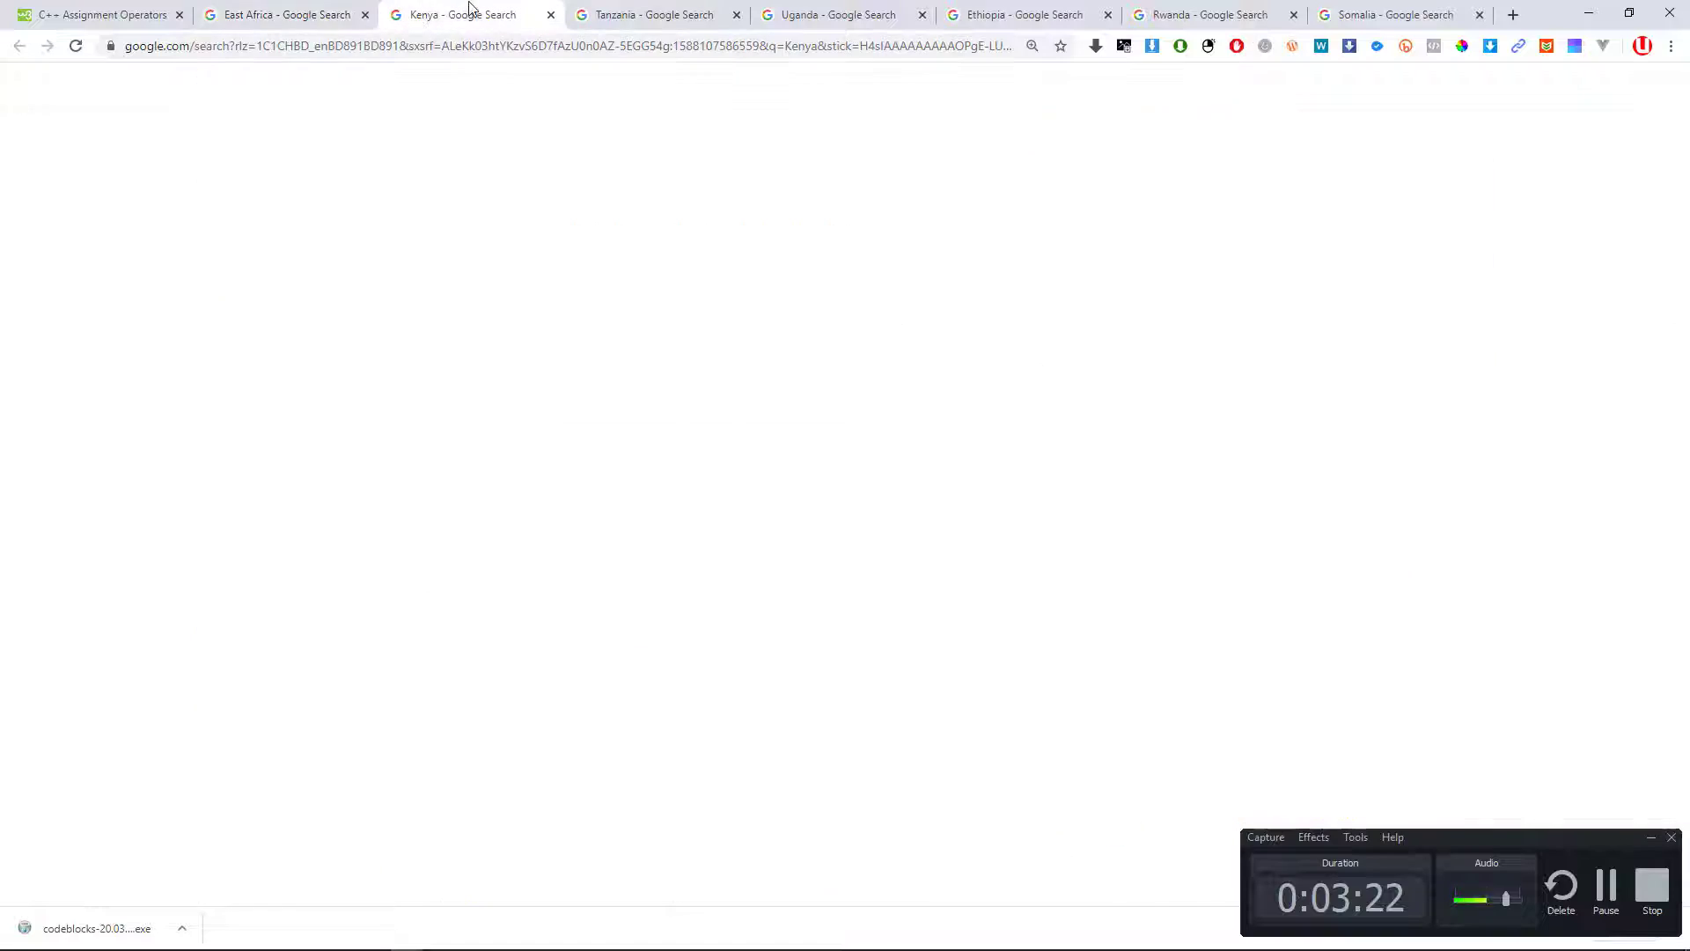
{"action": "scroll", "coordinate": [552, 262], "scroll_direction": "down", "scroll_amount": 3}
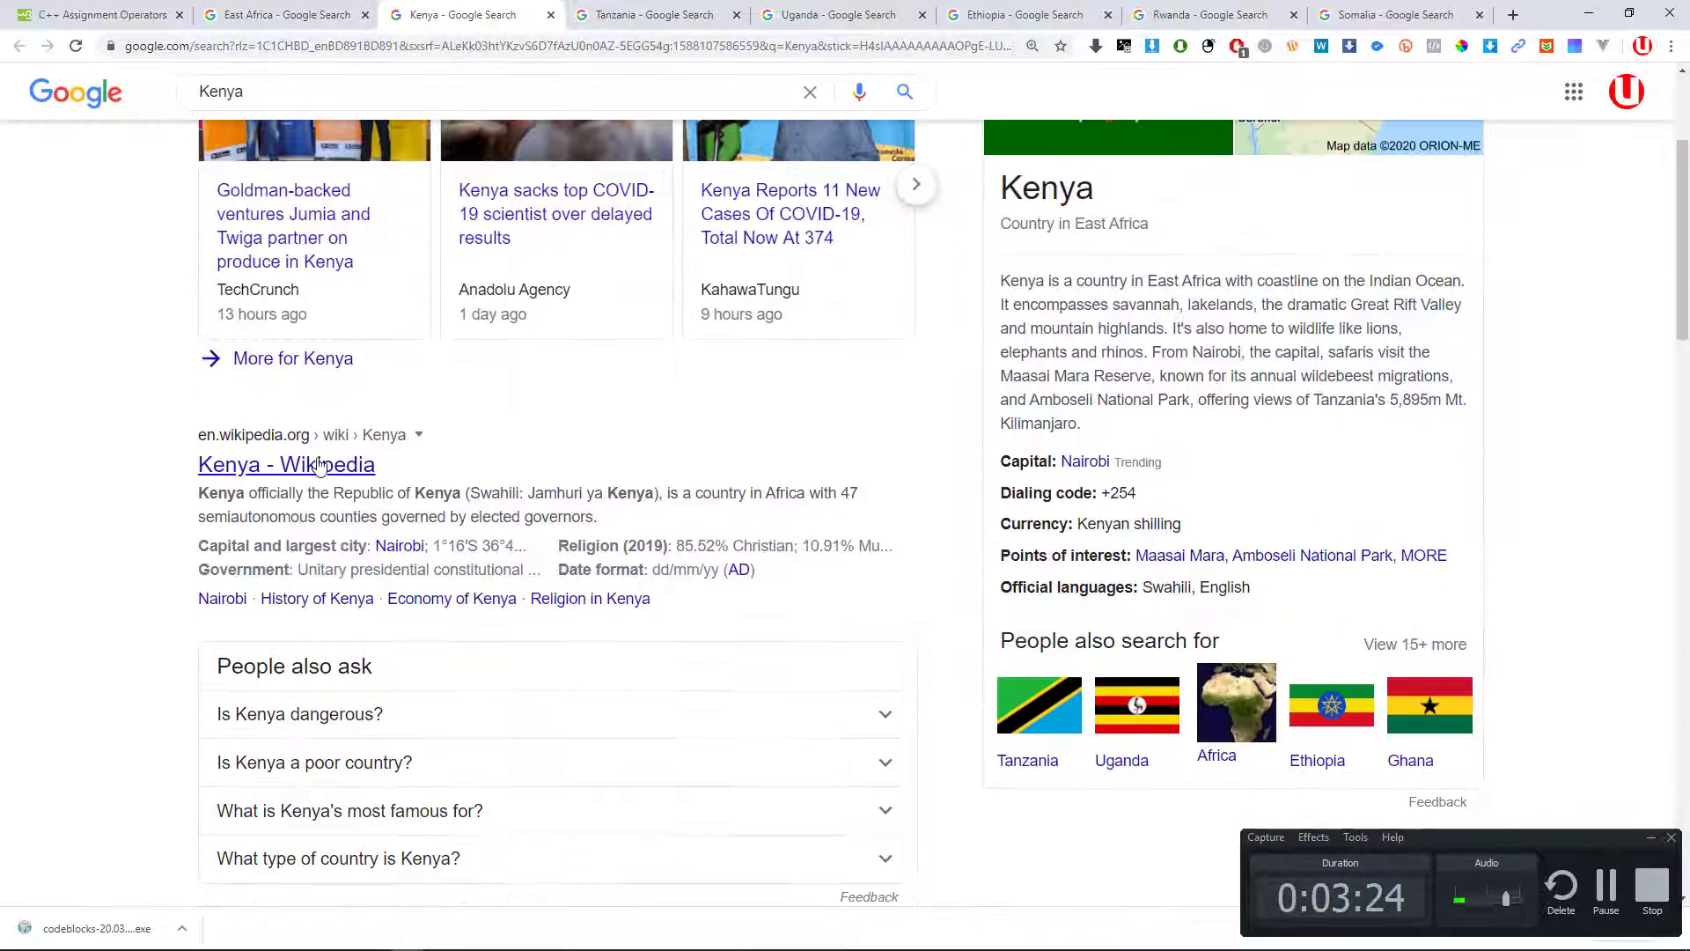
{"action": "scroll", "coordinate": [320, 467], "scroll_direction": "down", "scroll_amount": 1}
{"action": "scroll", "coordinate": [332, 457], "scroll_direction": "up", "scroll_amount": 4}
{"action": "left_click", "coordinate": [216, 112]}
{"action": "double_click", "coordinate": [216, 117]}
{"action": "key", "text": "ctrl+c"}
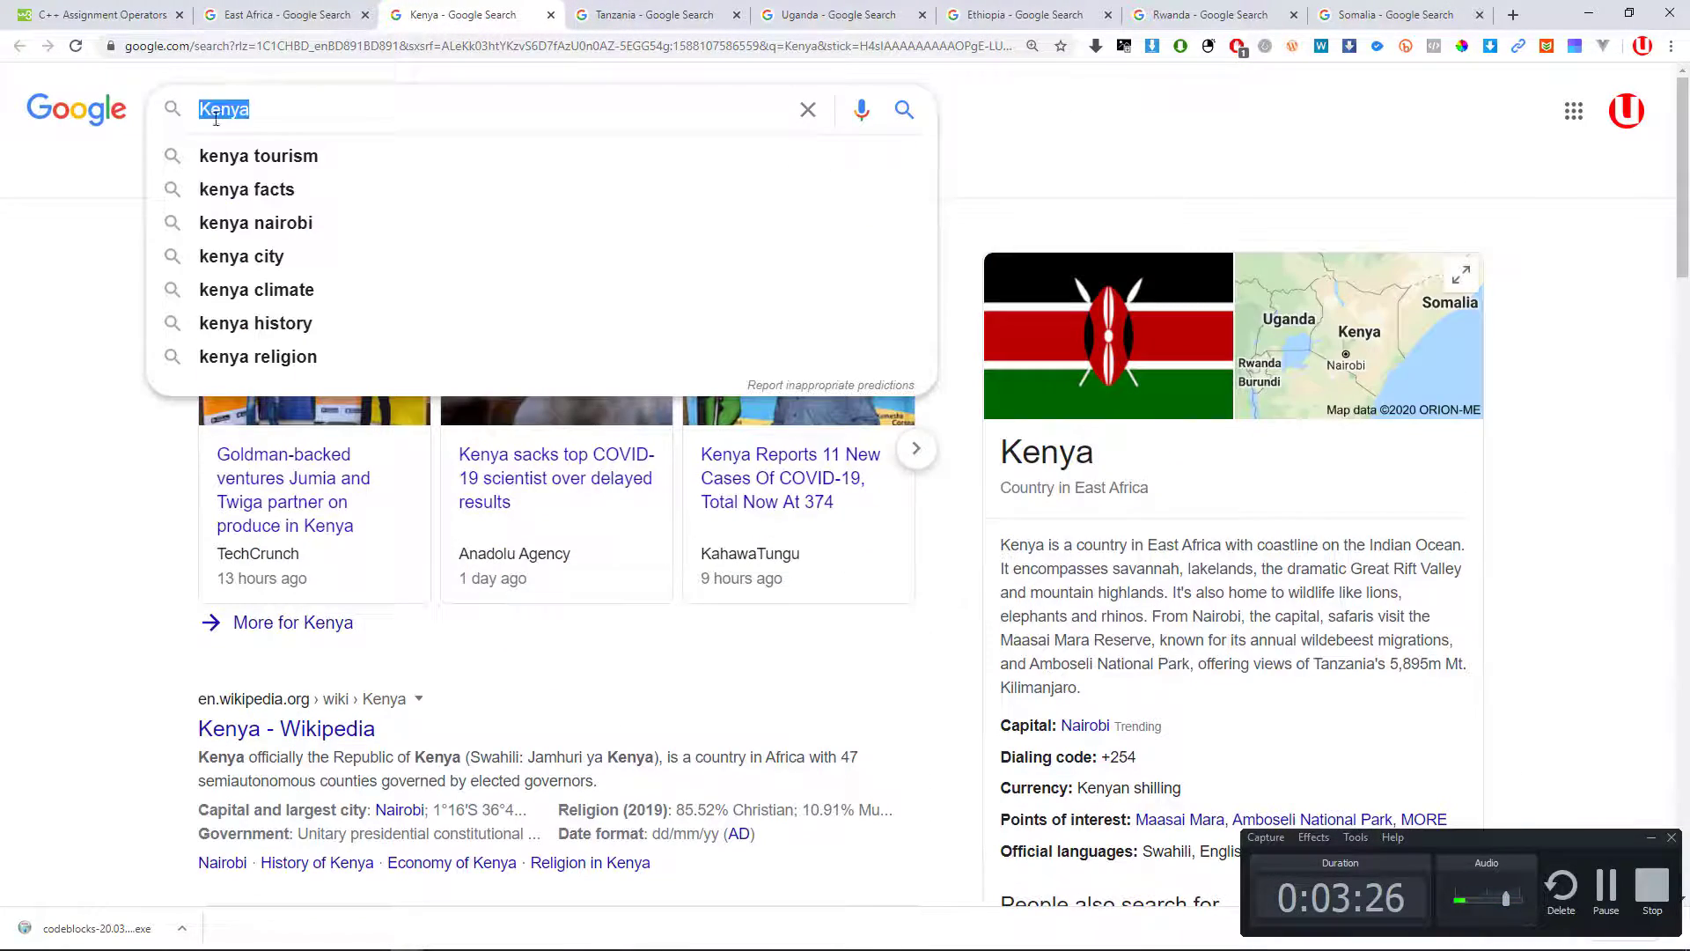
{"action": "key", "text": "alt+Tab"}
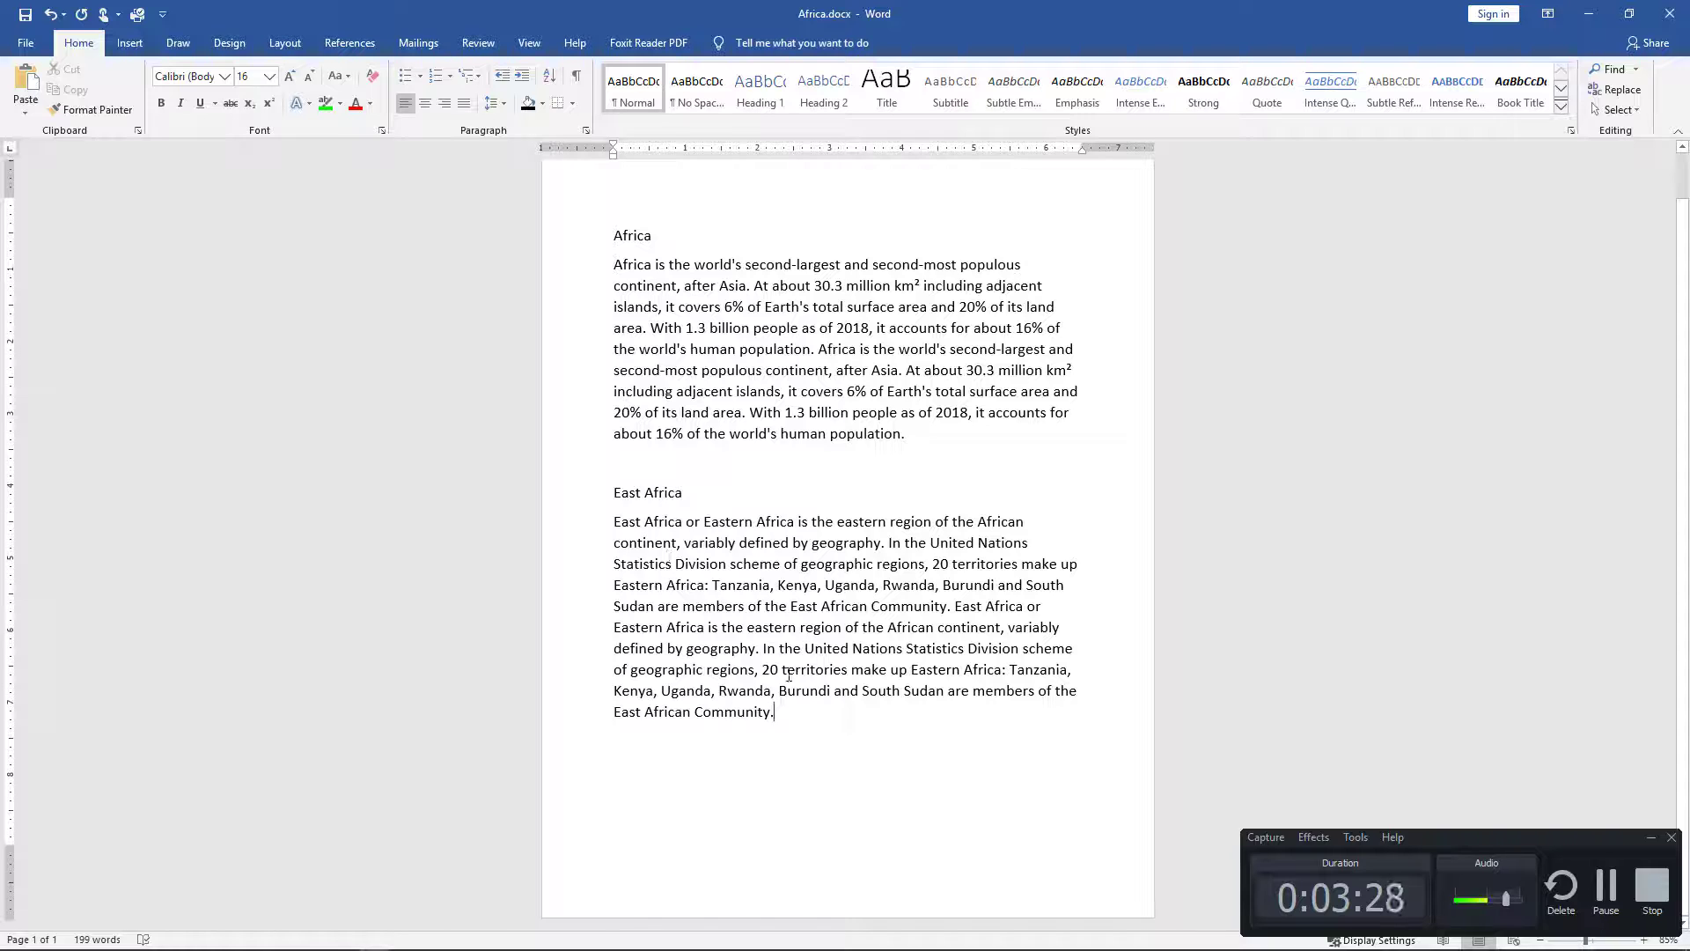
{"action": "key", "text": "Return"}
{"action": "right_click", "coordinate": [657, 770]}
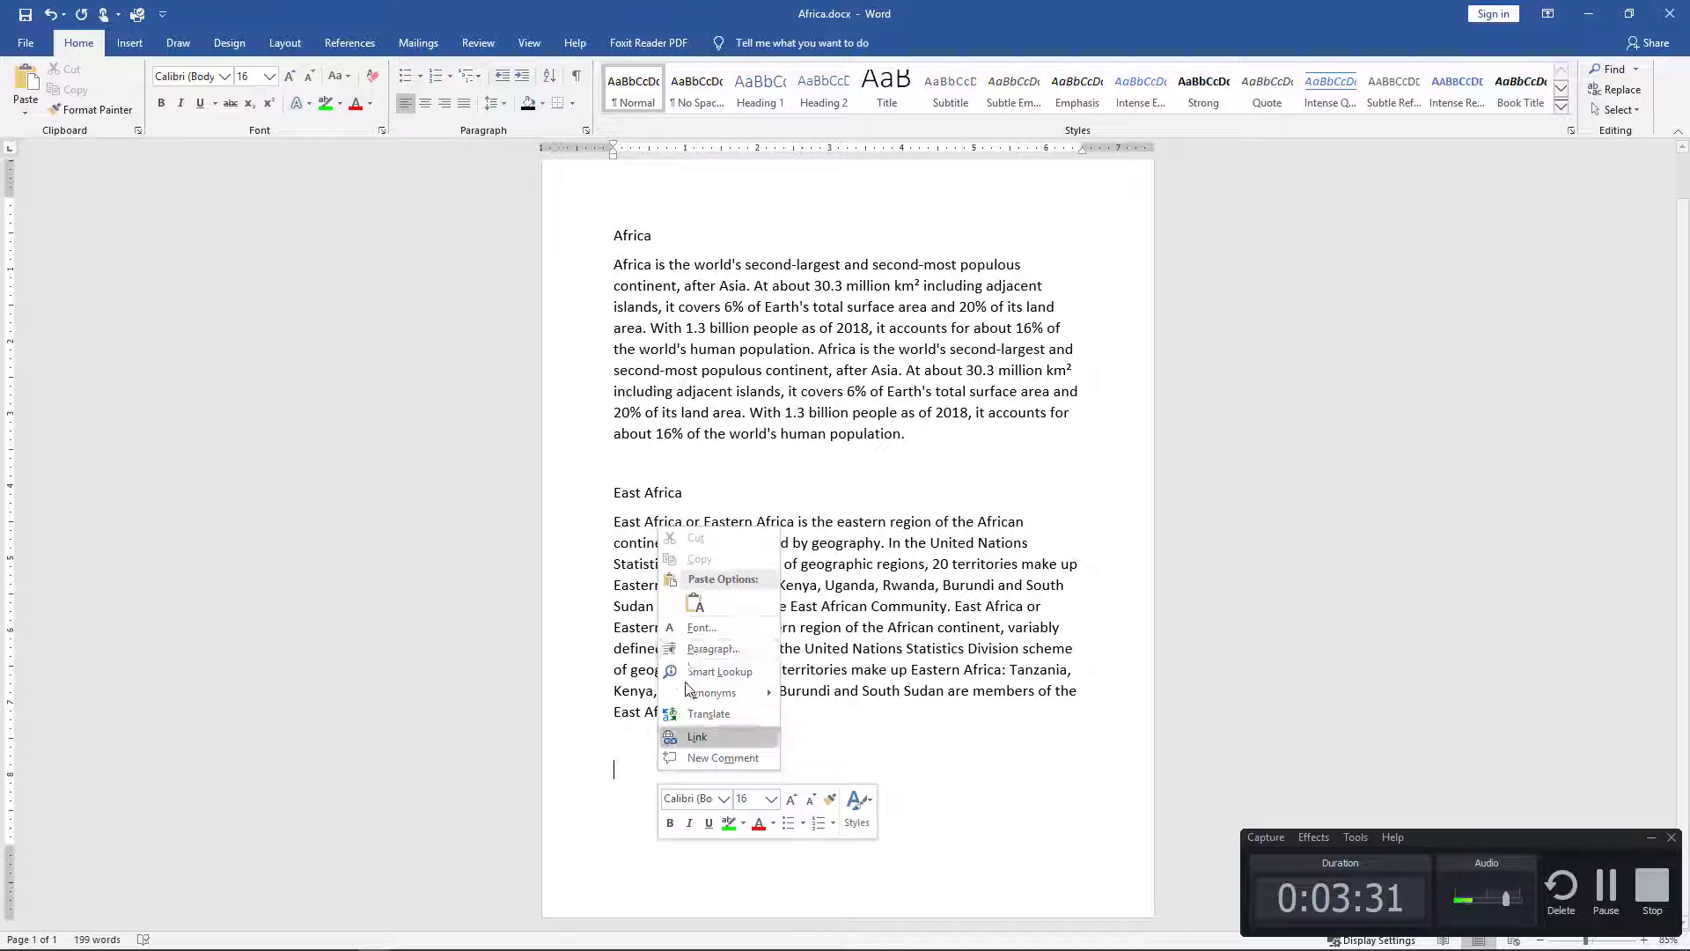
{"action": "left_click", "coordinate": [695, 607]}
Step: Copy the Kenya description from the Google results and paste it twice in succession below the "Kenya" heading in Word, without source formatting
{"action": "key", "text": "alt+Tab"}
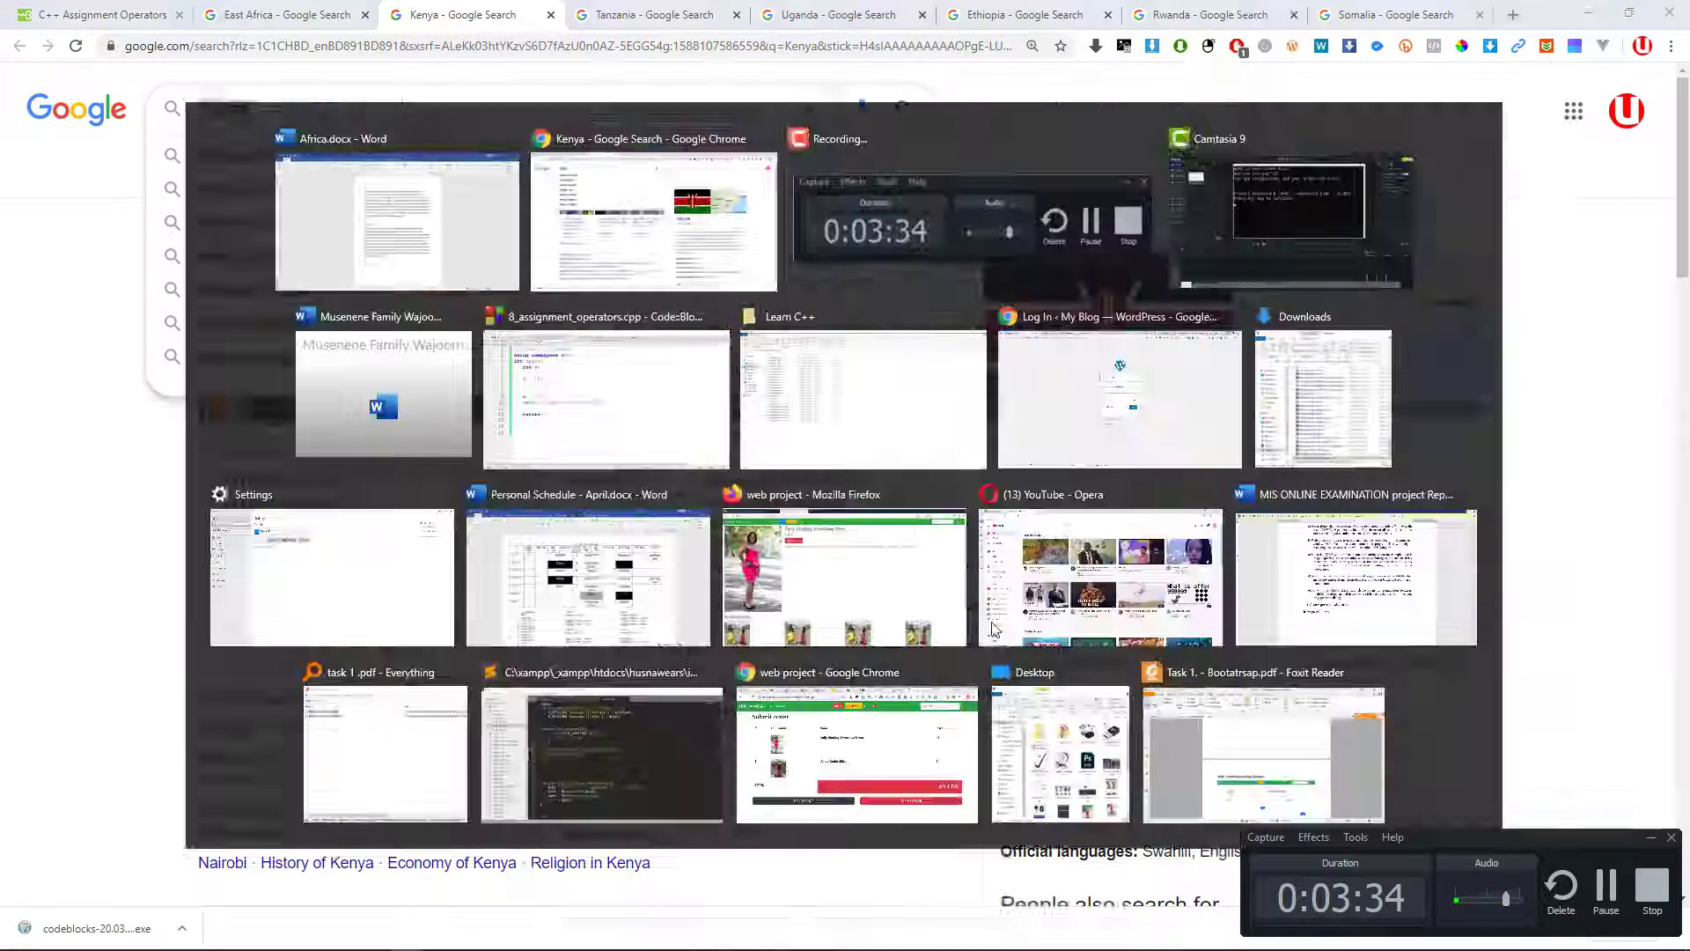
{"action": "left_click_drag", "start_coordinate": [1092, 698], "coordinate": [998, 544]}
{"action": "key", "text": "ctrl+c"}
{"action": "key", "text": "alt+Tab"}
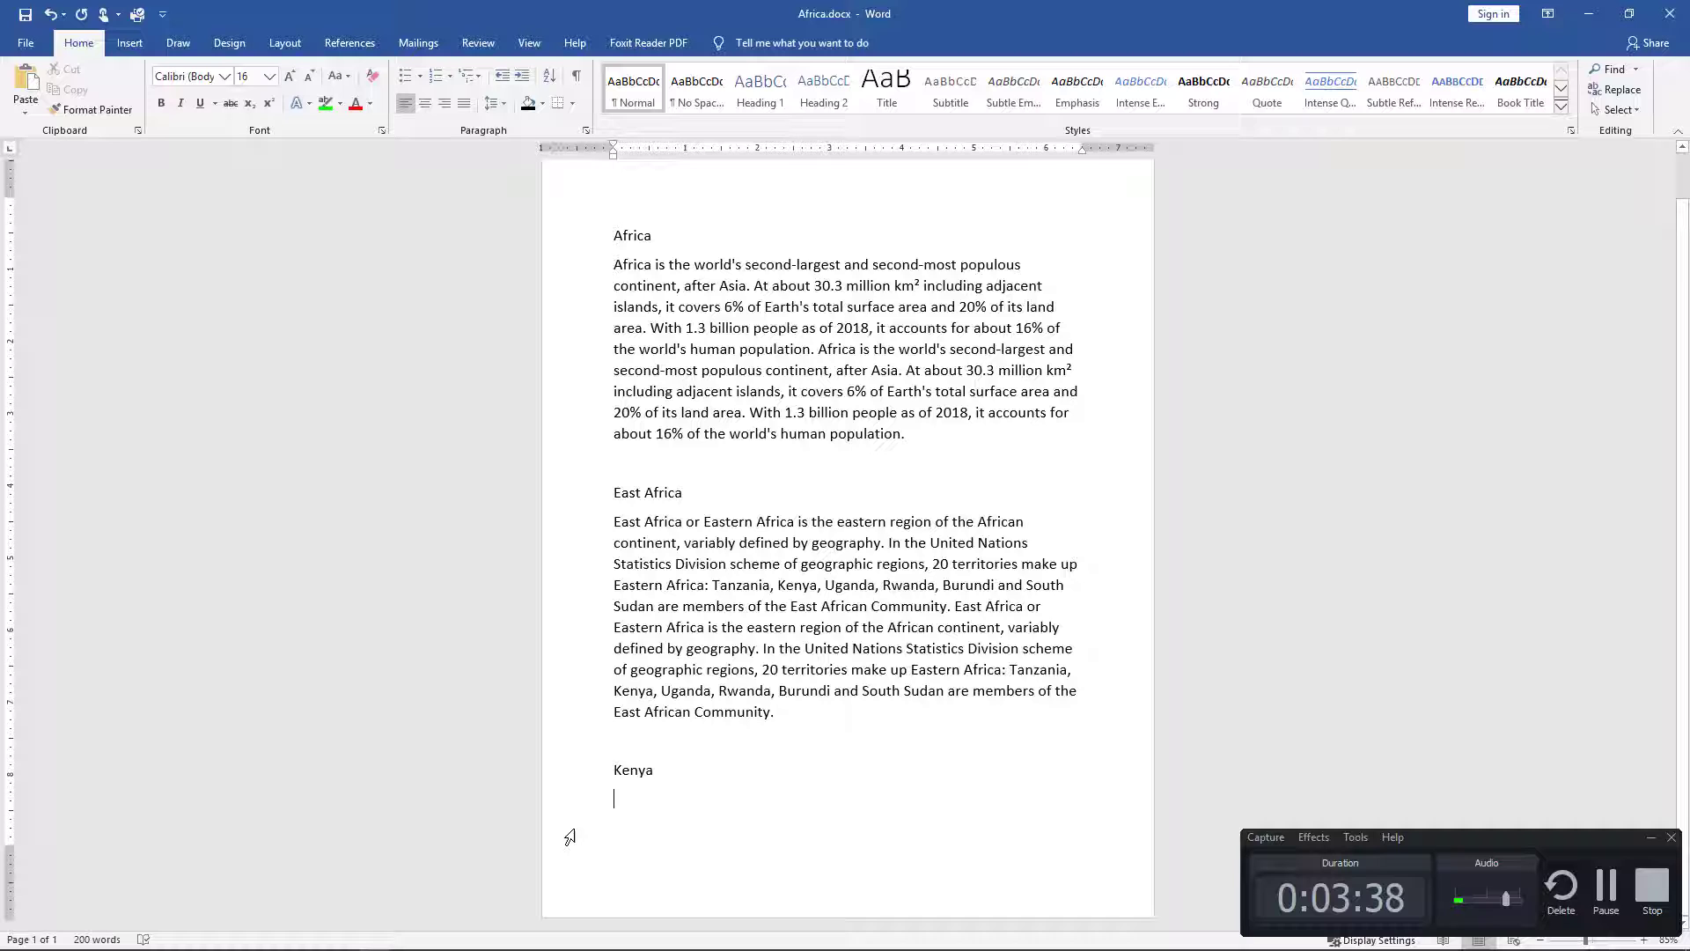
{"action": "right_click", "coordinate": [661, 793]}
{"action": "left_click", "coordinate": [766, 657]}
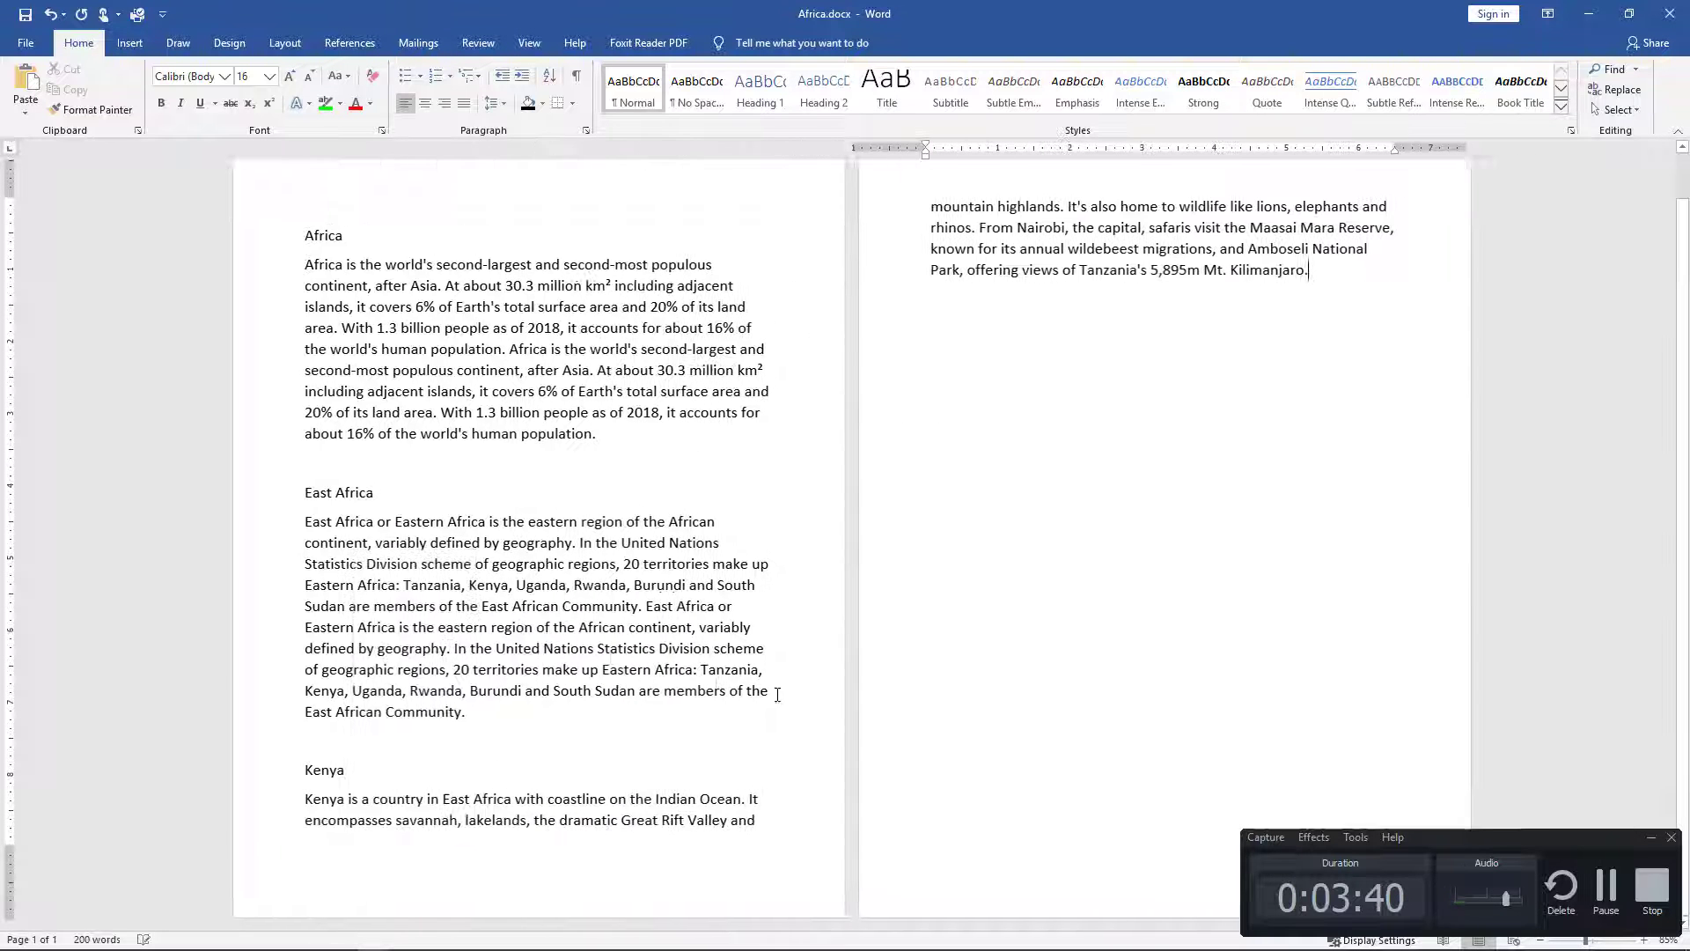
{"action": "right_click", "coordinate": [1335, 292]}
{"action": "left_click", "coordinate": [1424, 367]}
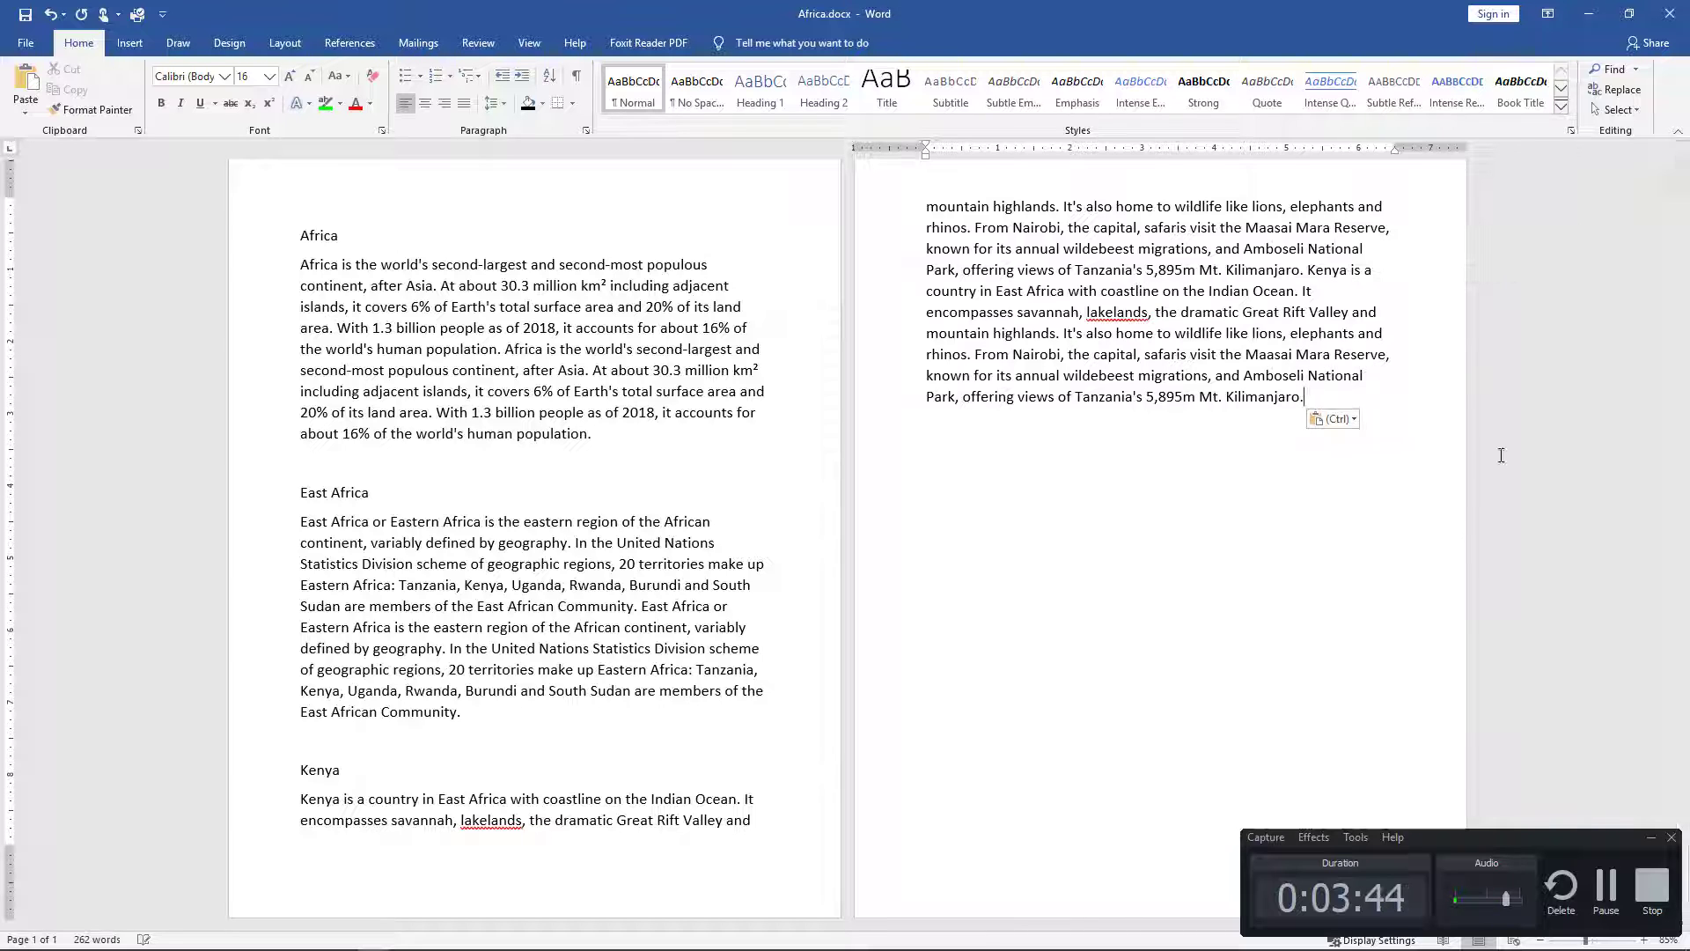
Step: Copy the word "Tanzania" from its Google search page in Chrome and add it as a heading below the Kenya paragraph in Word
{"action": "key", "text": "alt+Tab"}
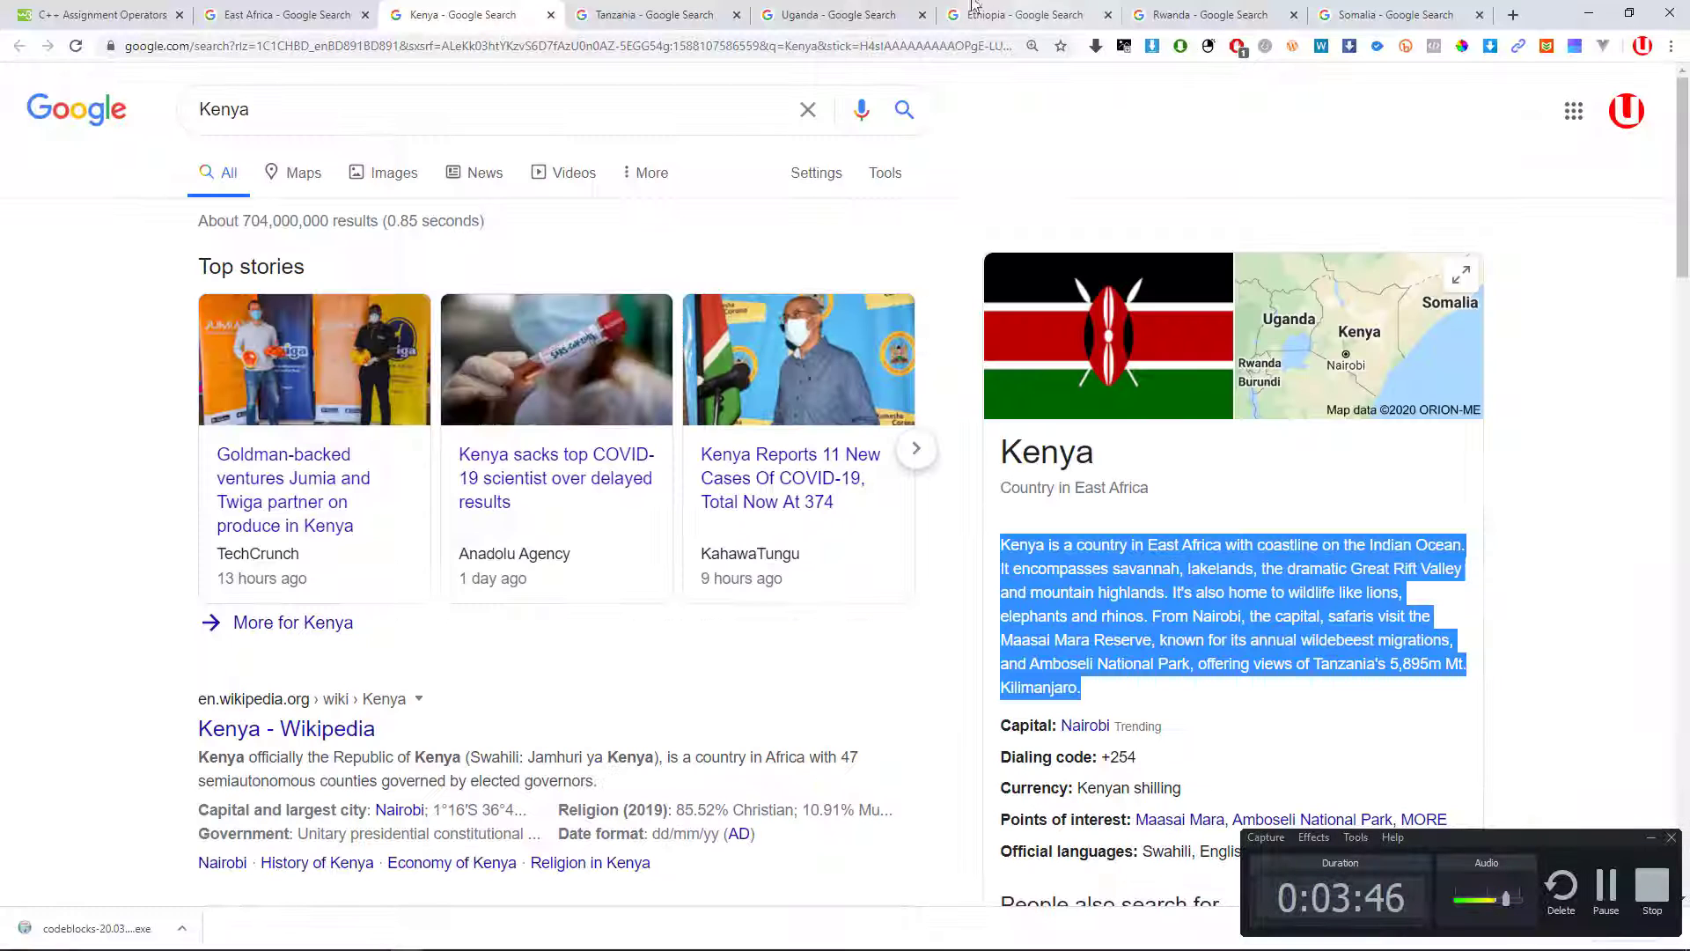
{"action": "left_click", "coordinate": [651, 14]}
{"action": "left_click_drag", "start_coordinate": [285, 114], "coordinate": [121, 121]}
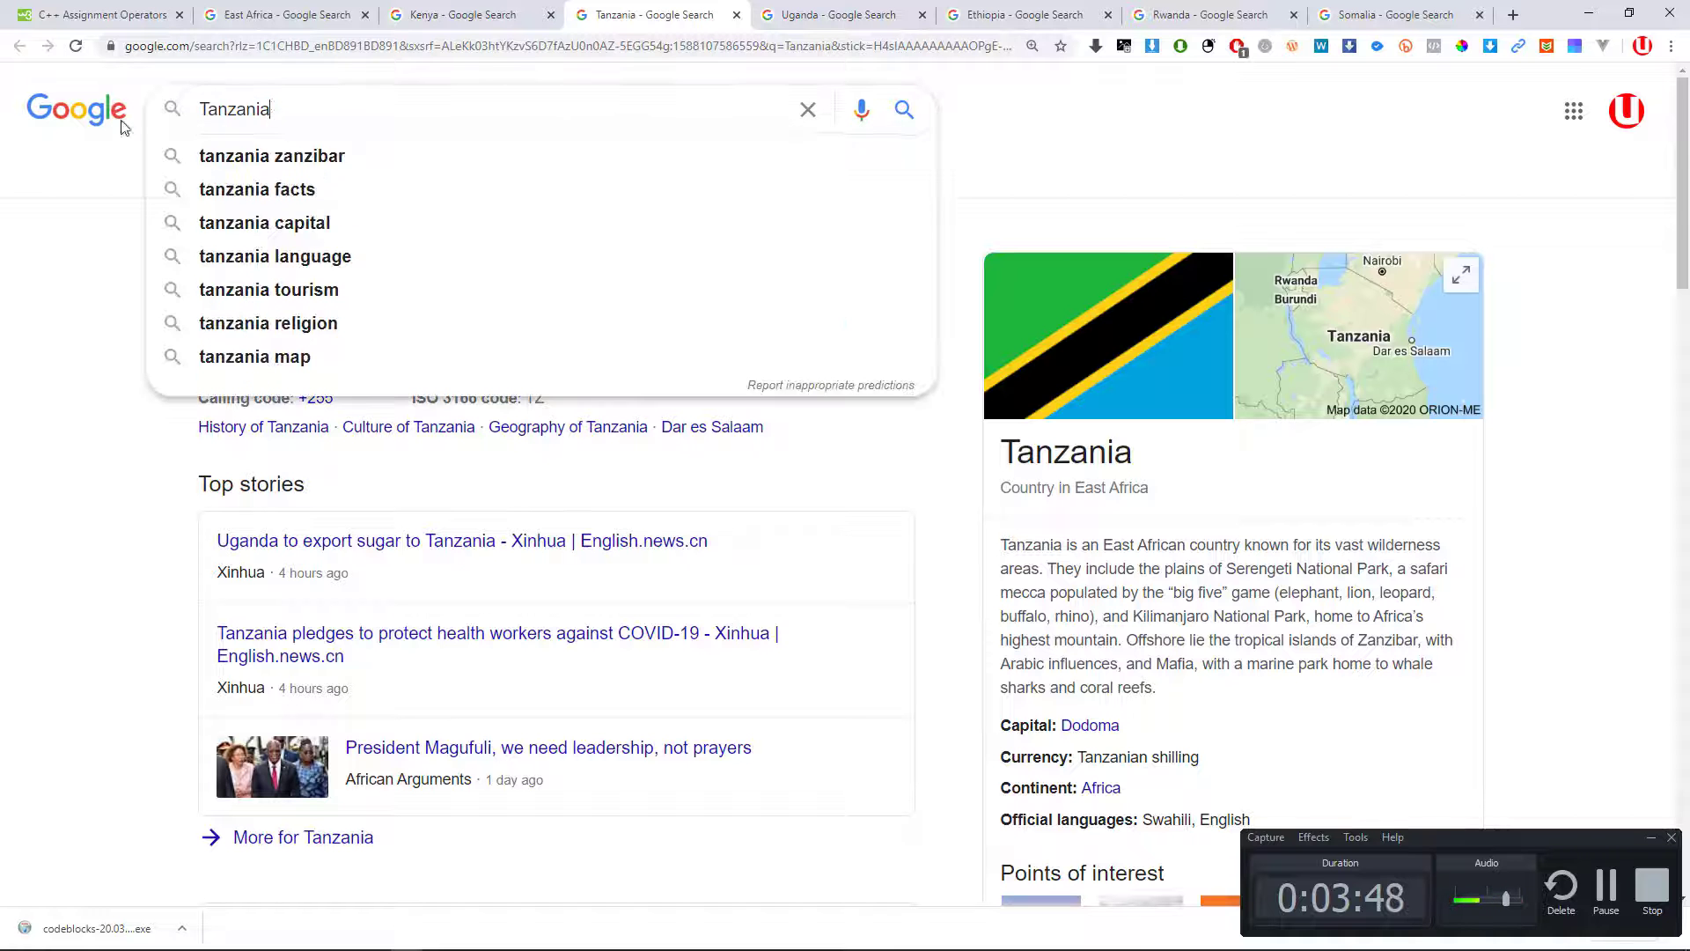
{"action": "key", "text": "alt+Tab"}
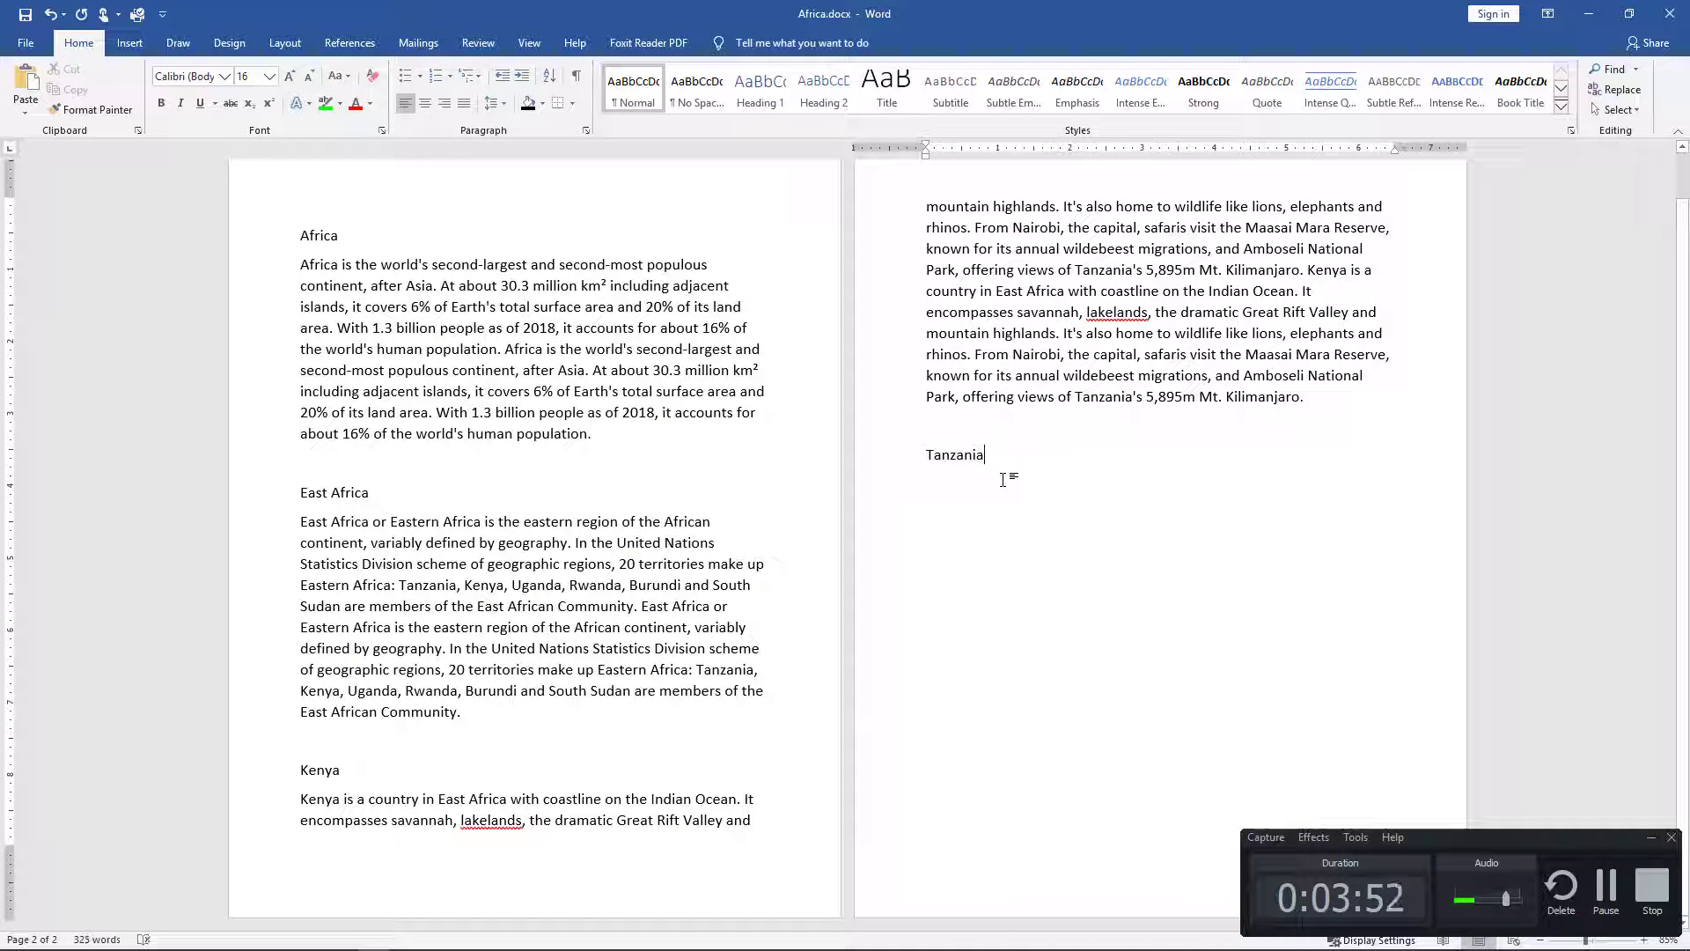
Step: Copy the Tanzania description from Google, paste it twice as text only below the "Tanzania" heading in Word, and start a new line
{"action": "key", "text": "alt+Tab"}
{"action": "left_click_drag", "start_coordinate": [1217, 687], "coordinate": [1001, 546]}
{"action": "key", "text": "ctrl+c"}
{"action": "key", "text": "alt+Tab"}
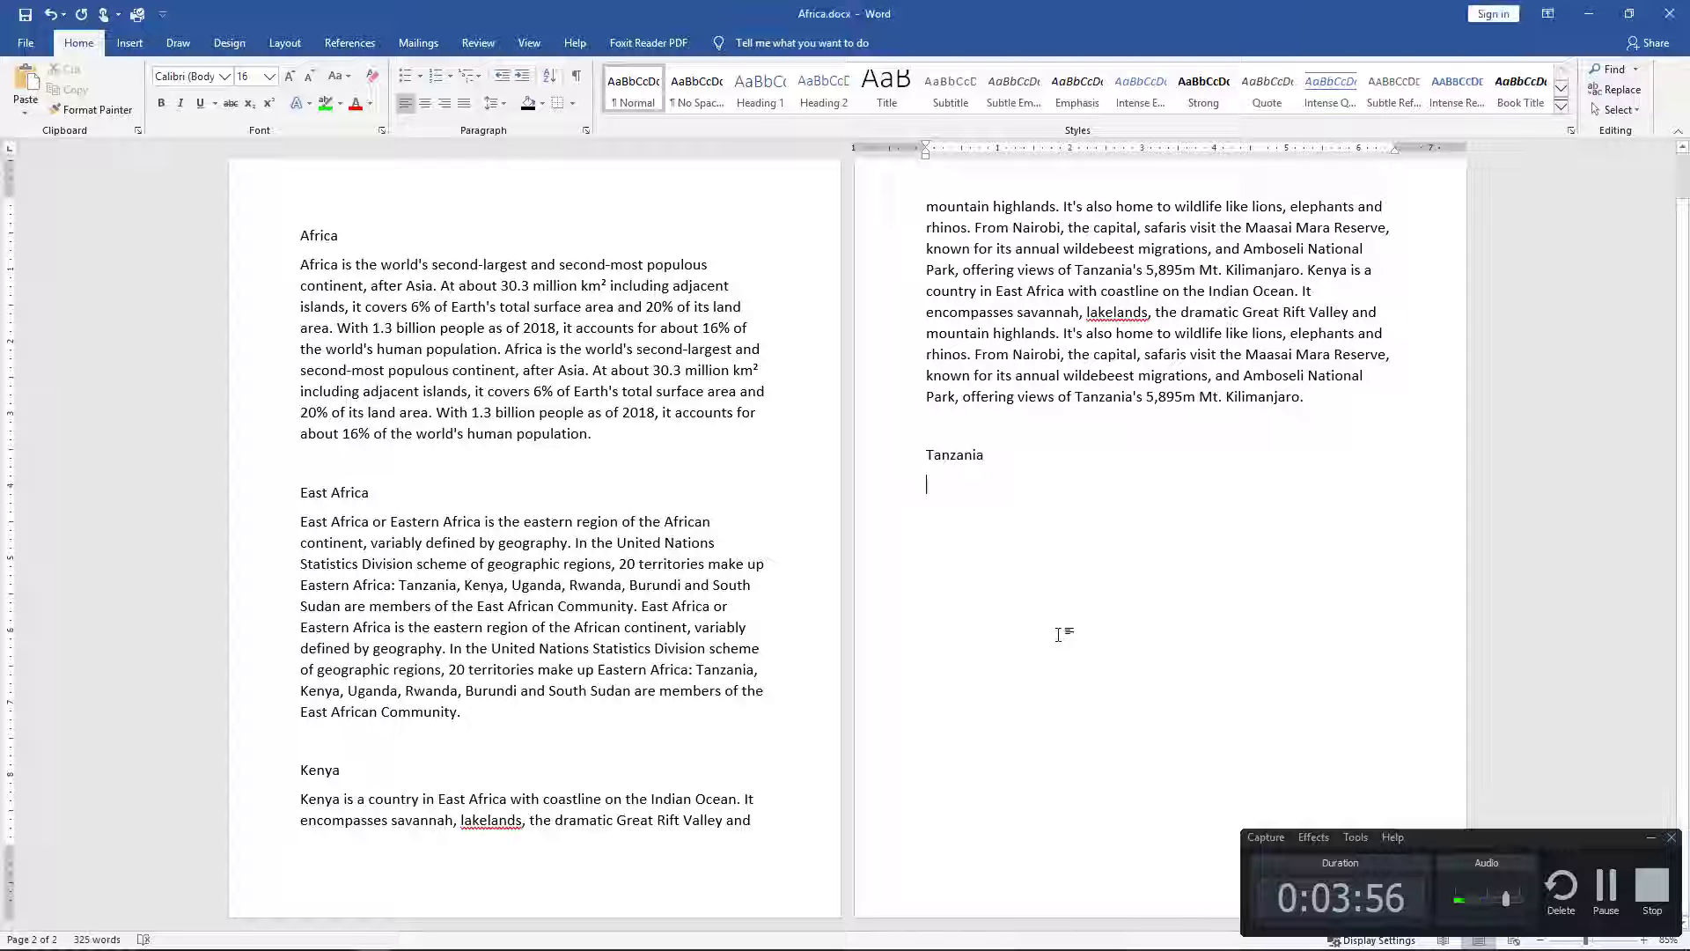
{"action": "right_click", "coordinate": [957, 502]}
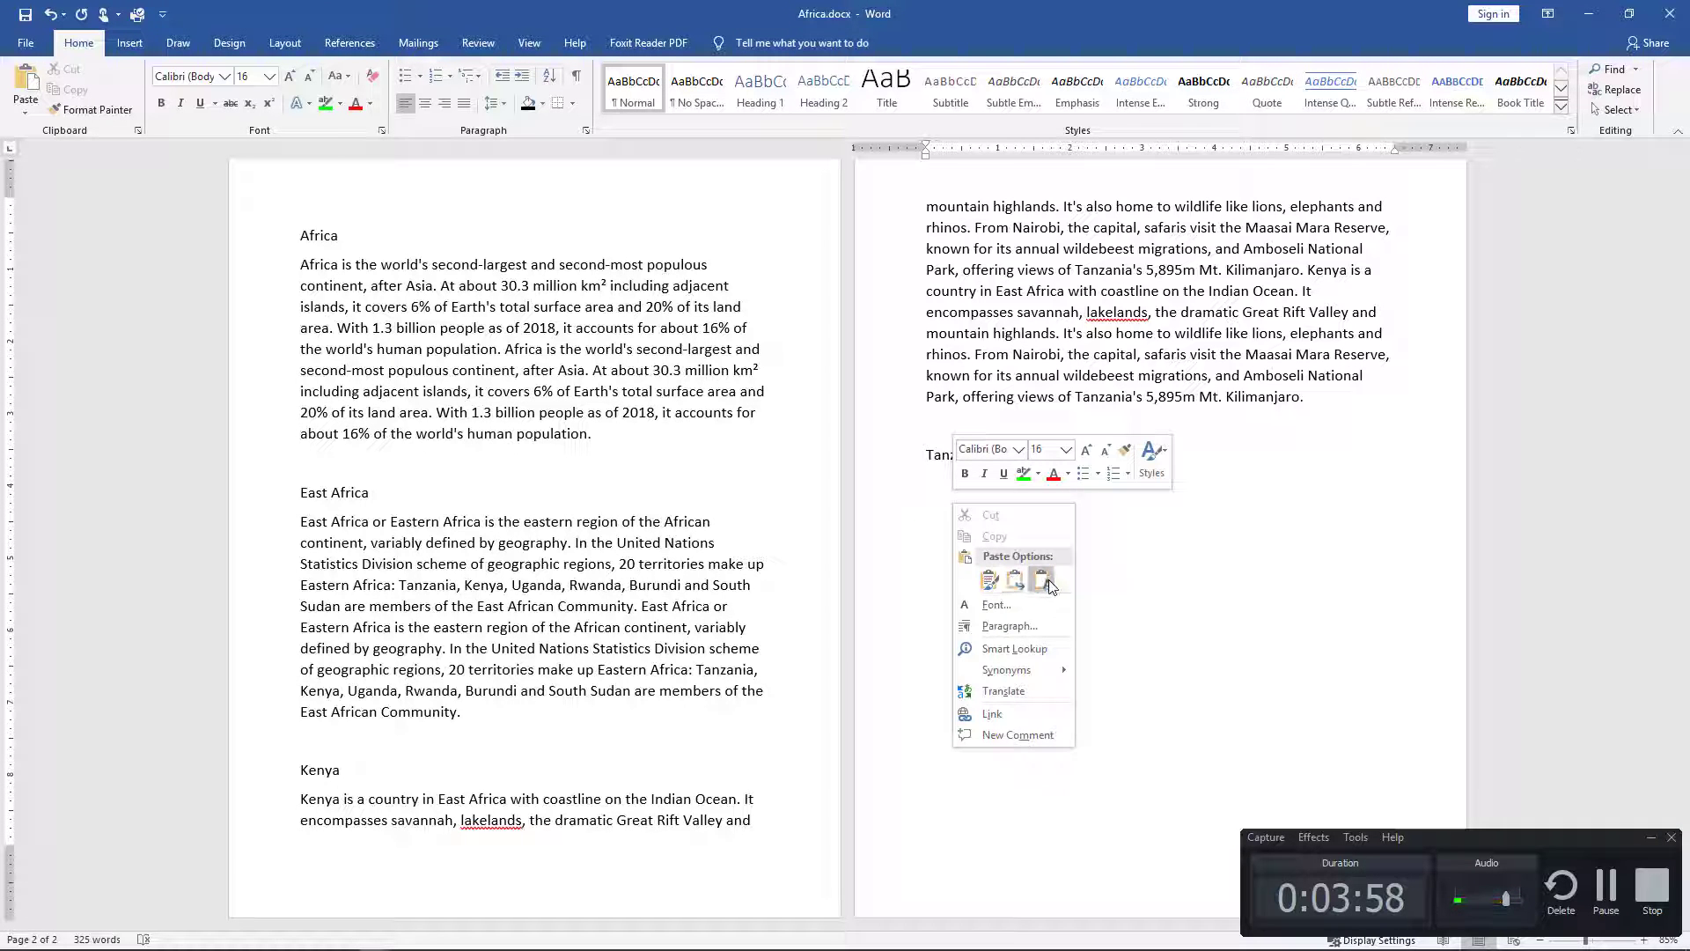
{"action": "left_click", "coordinate": [1042, 579]}
{"action": "right_click", "coordinate": [1046, 623]}
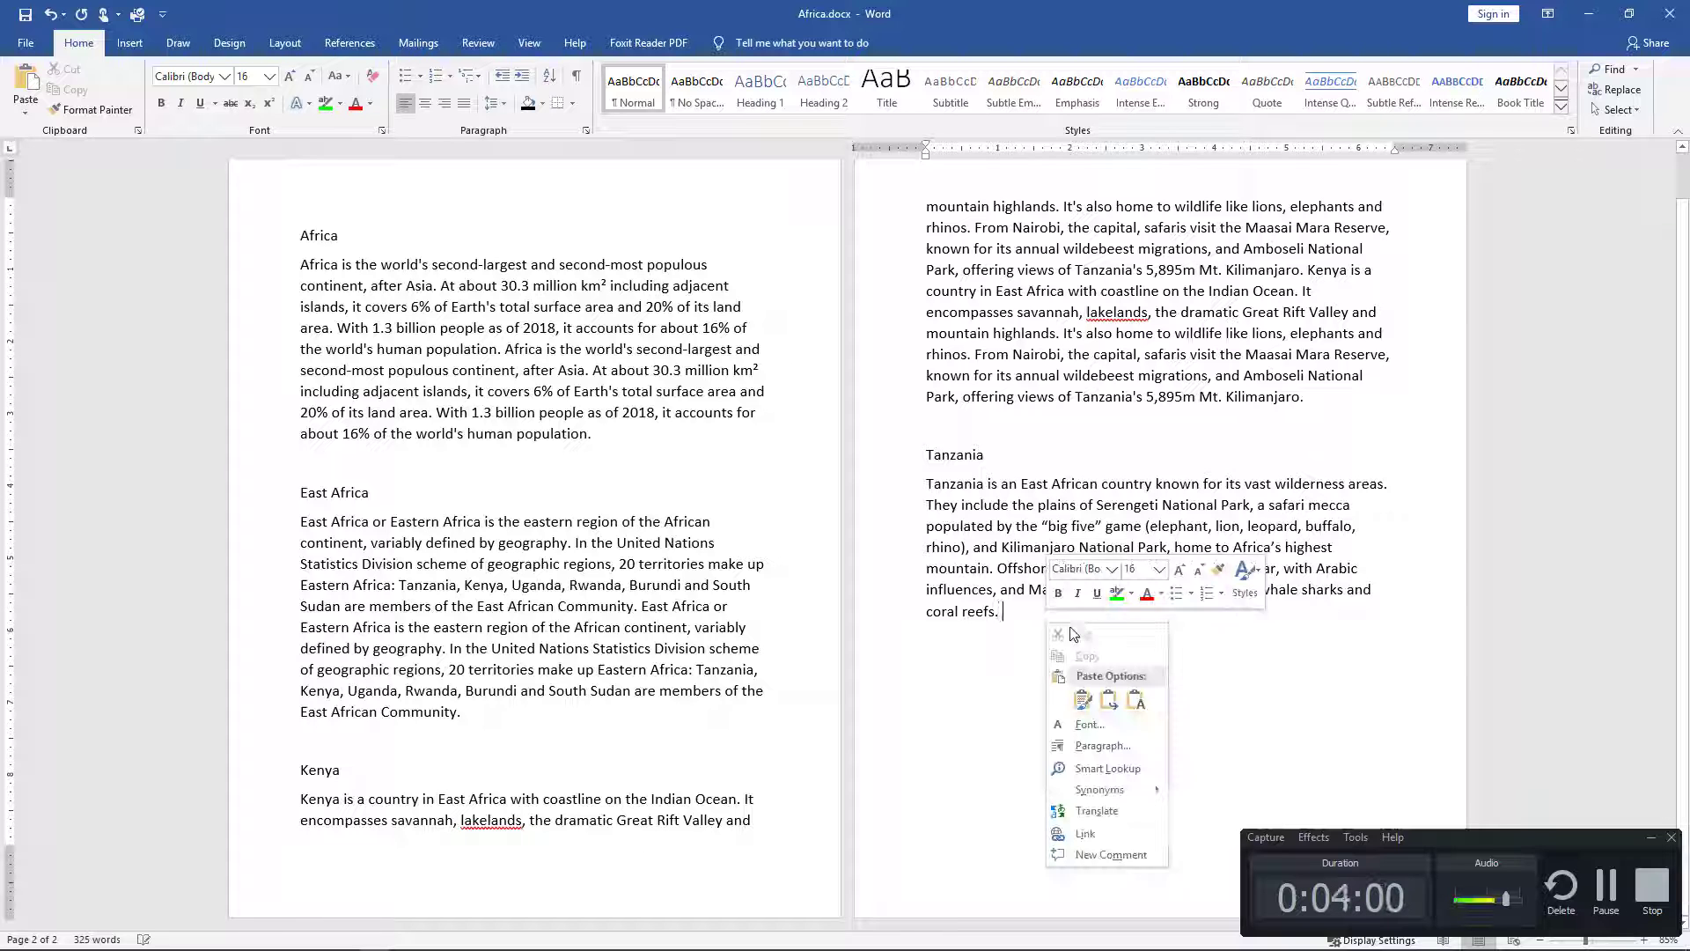
{"action": "left_click", "coordinate": [1137, 699]}
{"action": "key", "text": "Return"}
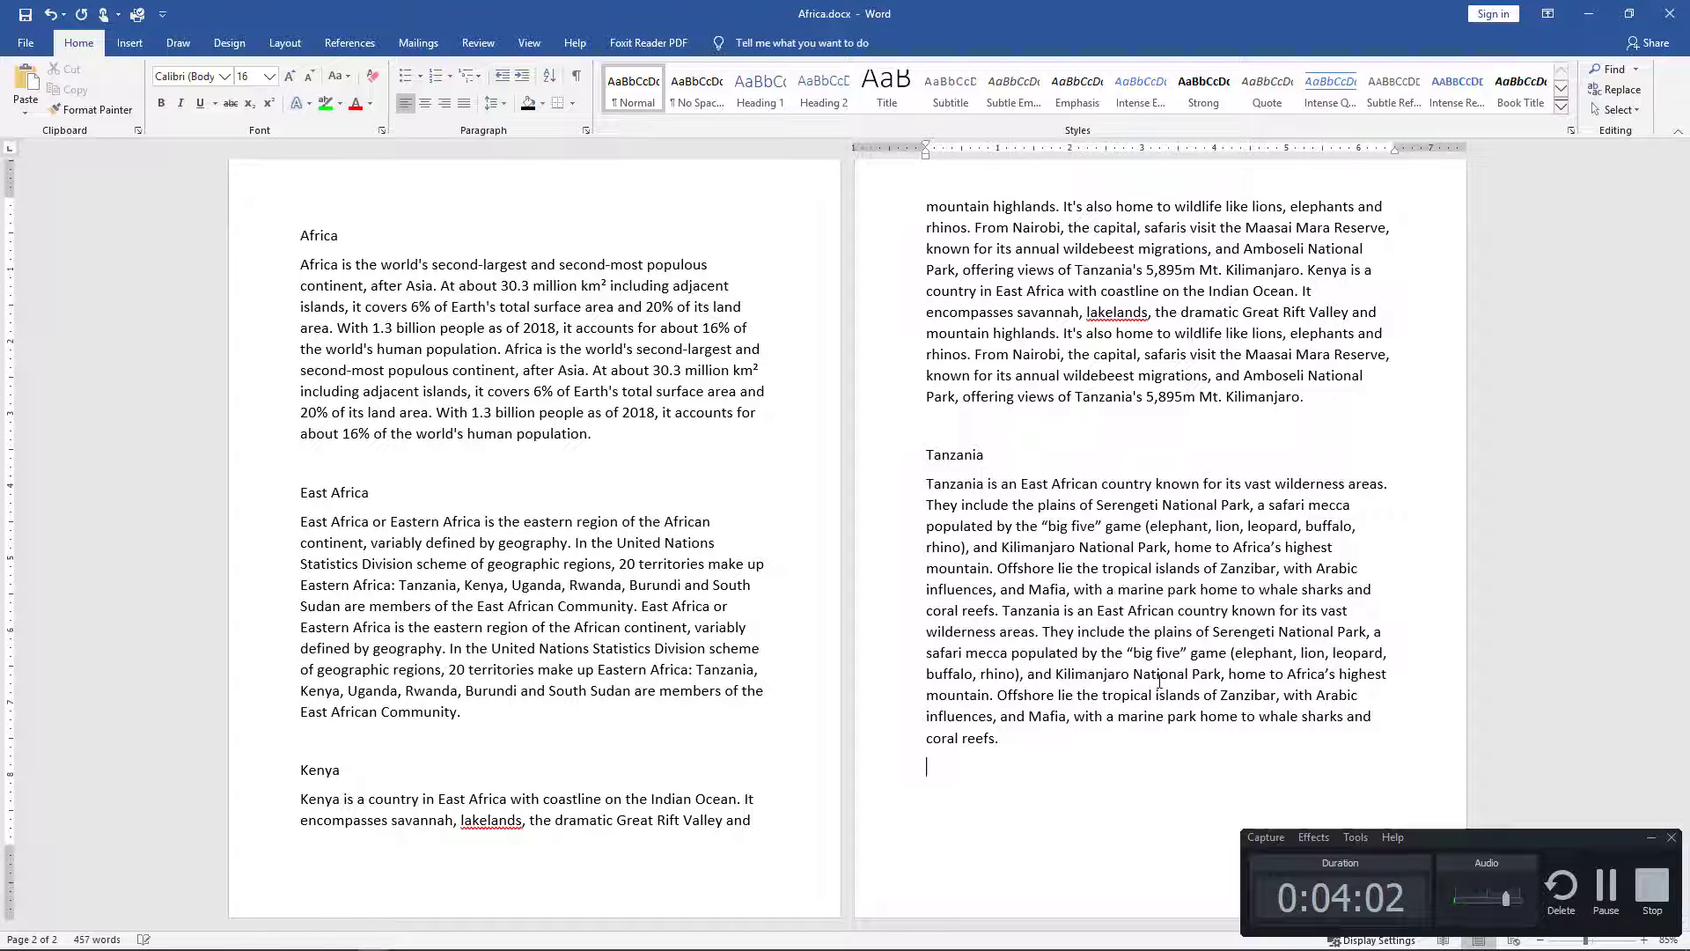
Step: Copy the word "Uganda" from its Google search page in Chrome and add it as a heading below the Tanzania paragraph in Word
{"action": "key", "text": "alt+Tab"}
{"action": "left_click", "coordinate": [805, 14]}
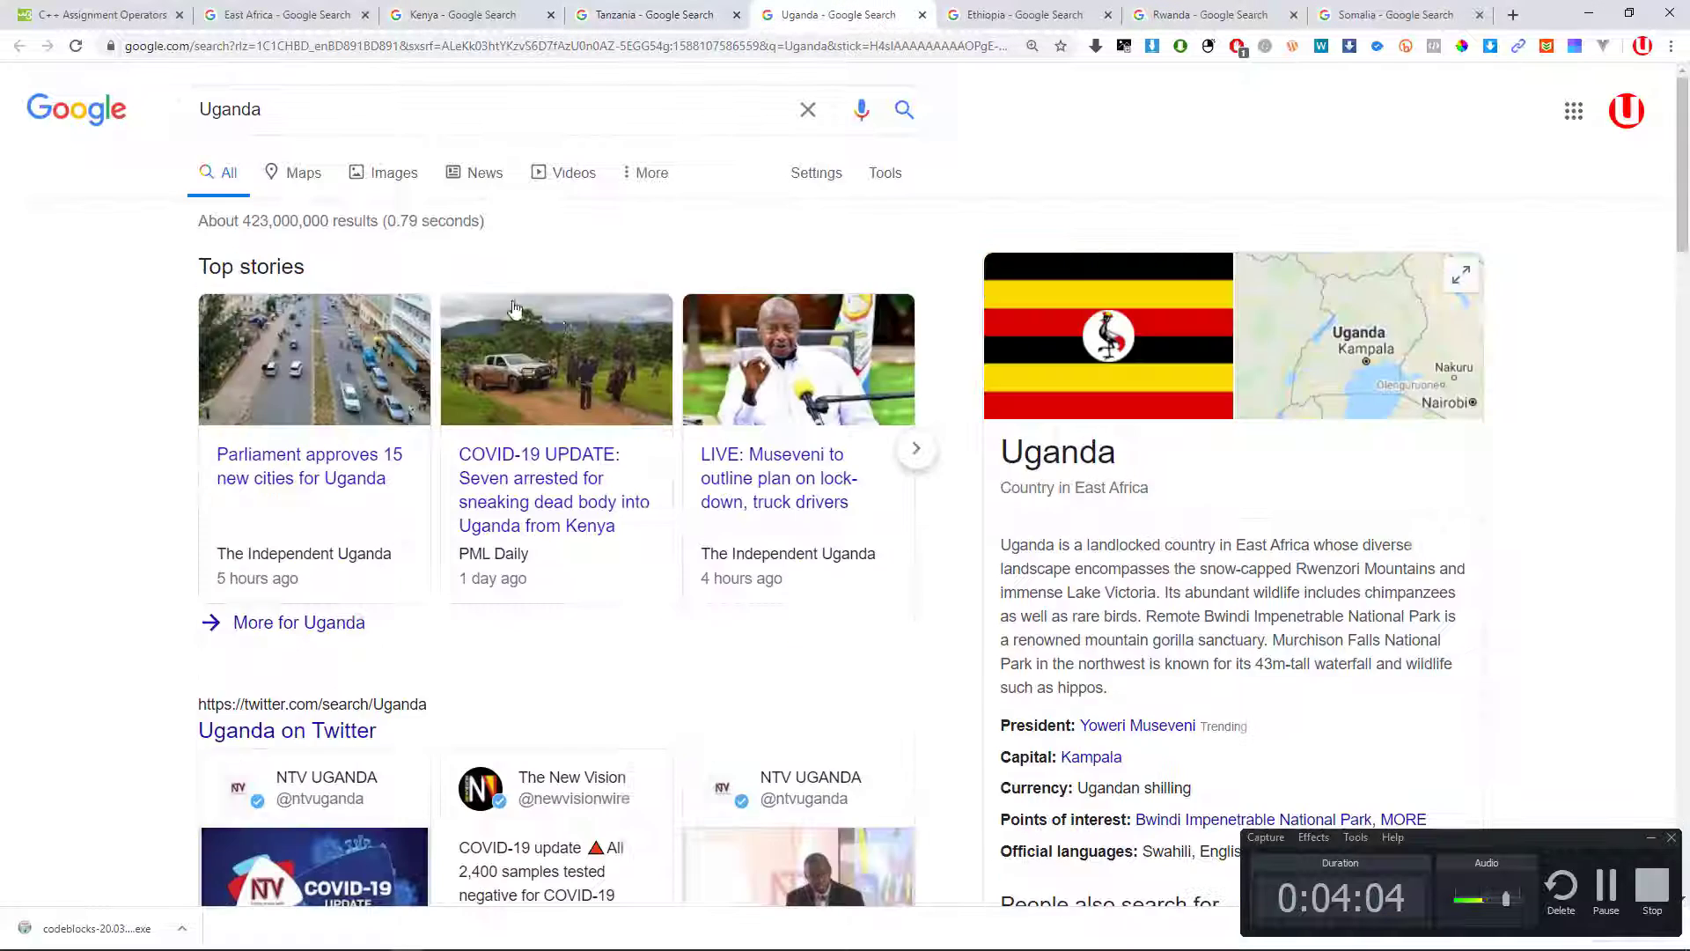
{"action": "double_click", "coordinate": [229, 109]}
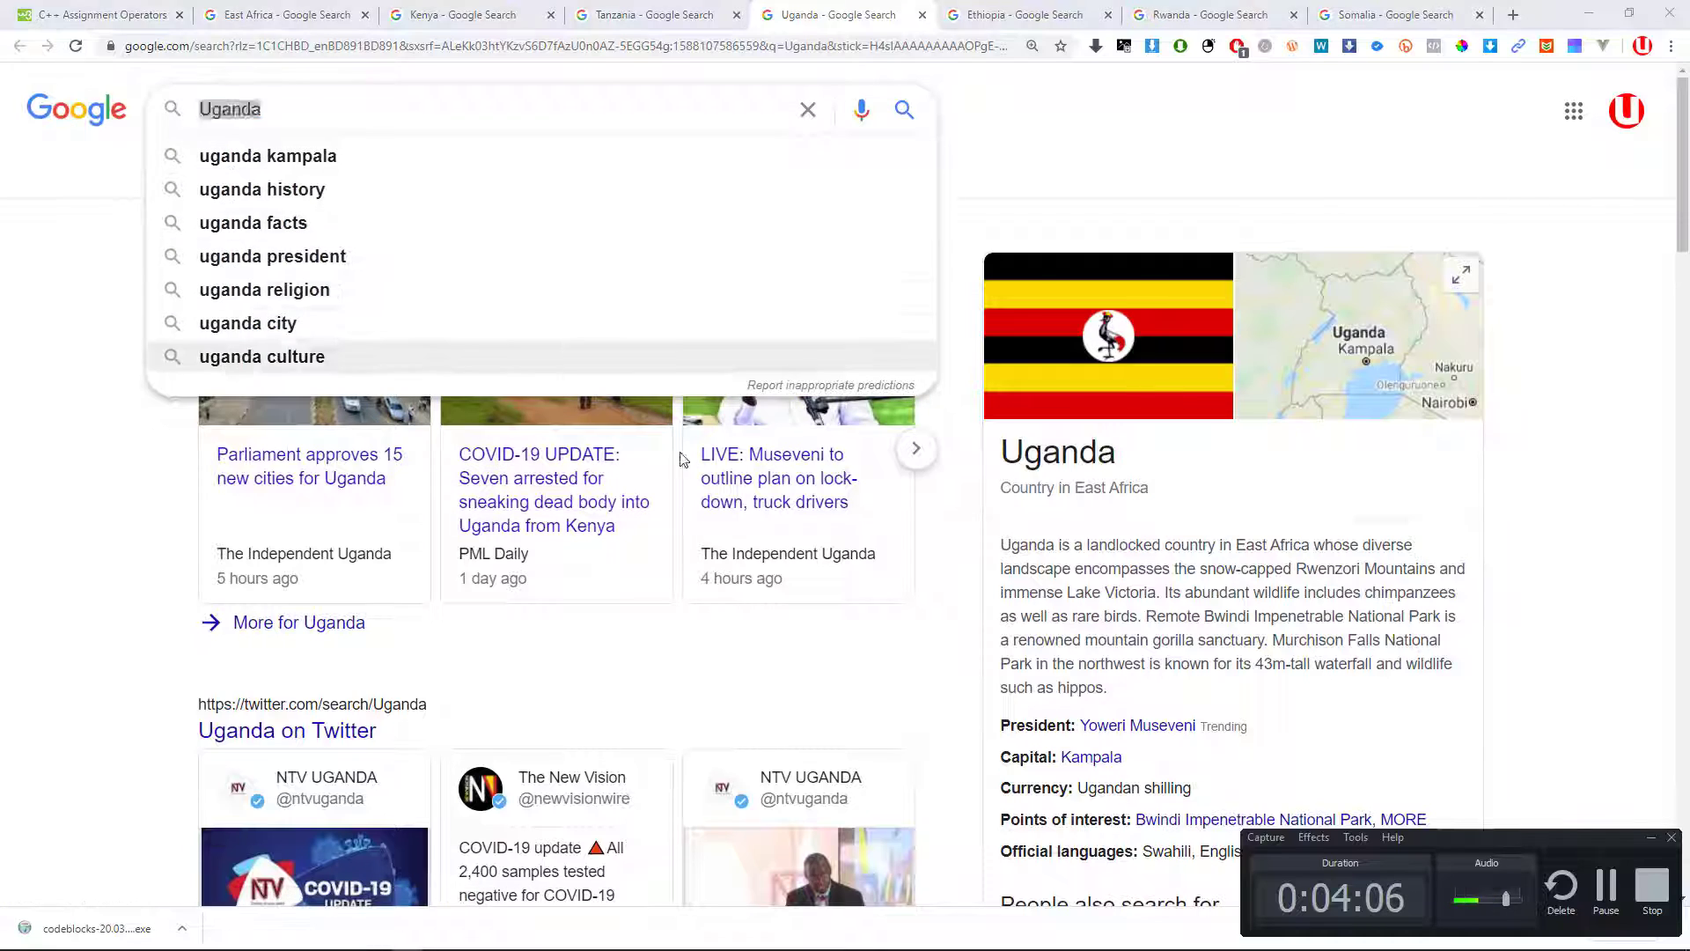
{"action": "key", "text": "alt+Tab"}
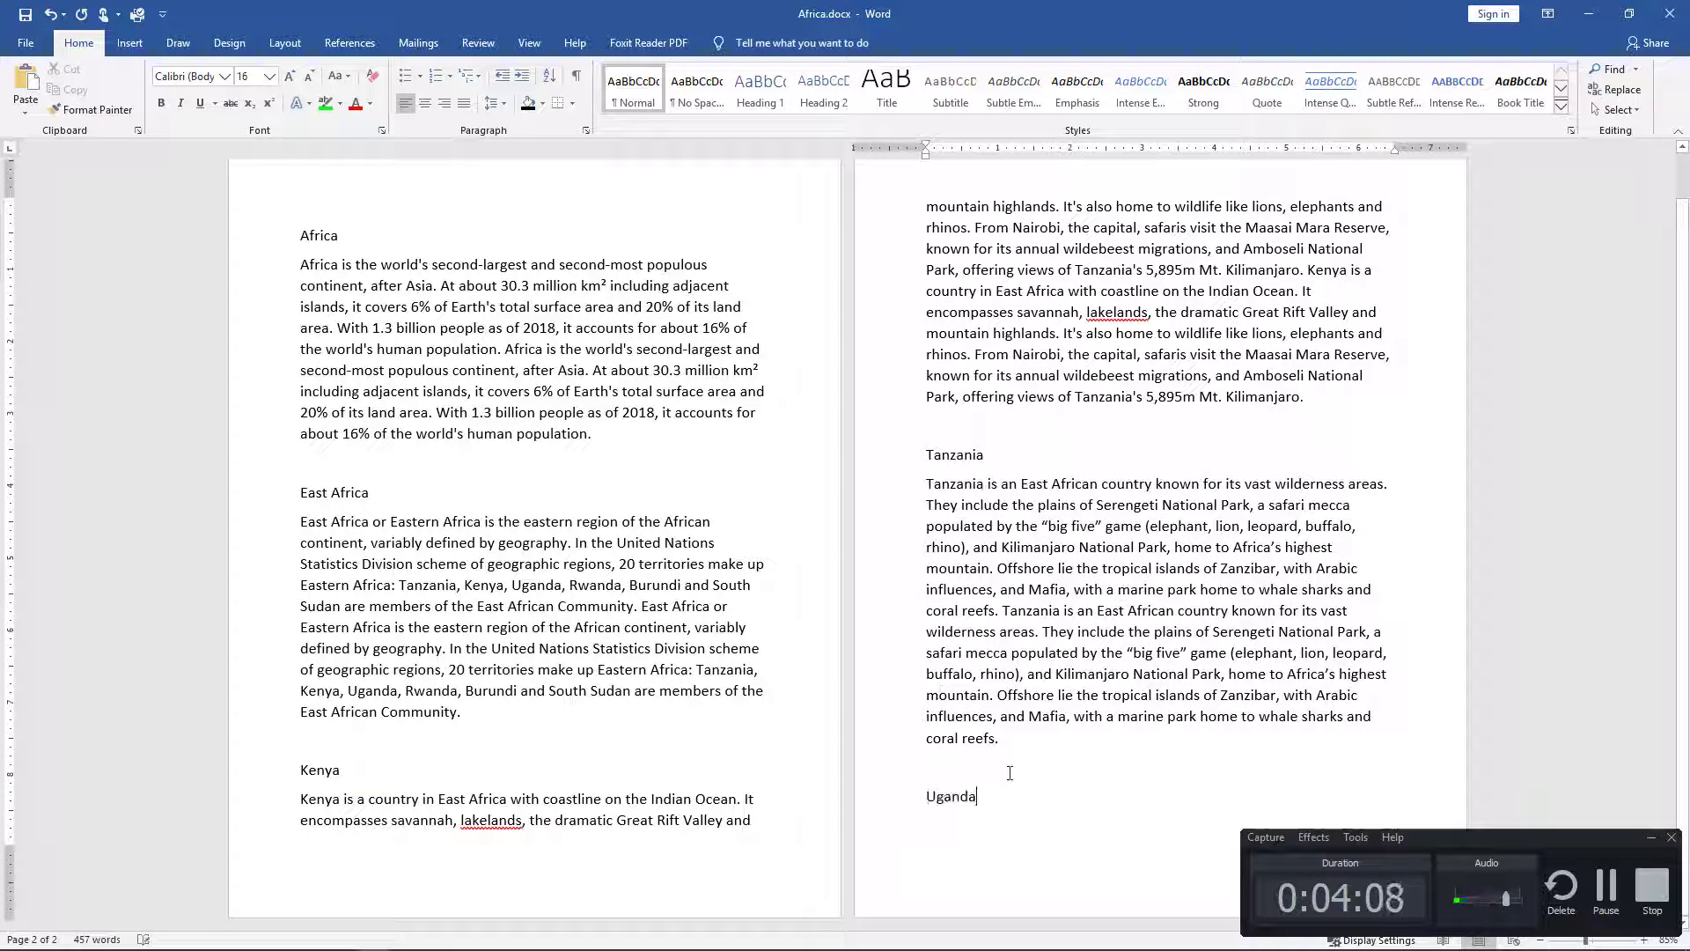
Step: Copy the Uganda description from Google, paste it twice as text only below the "Uganda" heading in Word, and start a new line
{"action": "key", "text": "alt+Tab"}
{"action": "scroll", "coordinate": [1144, 528], "scroll_direction": "down", "scroll_amount": 2}
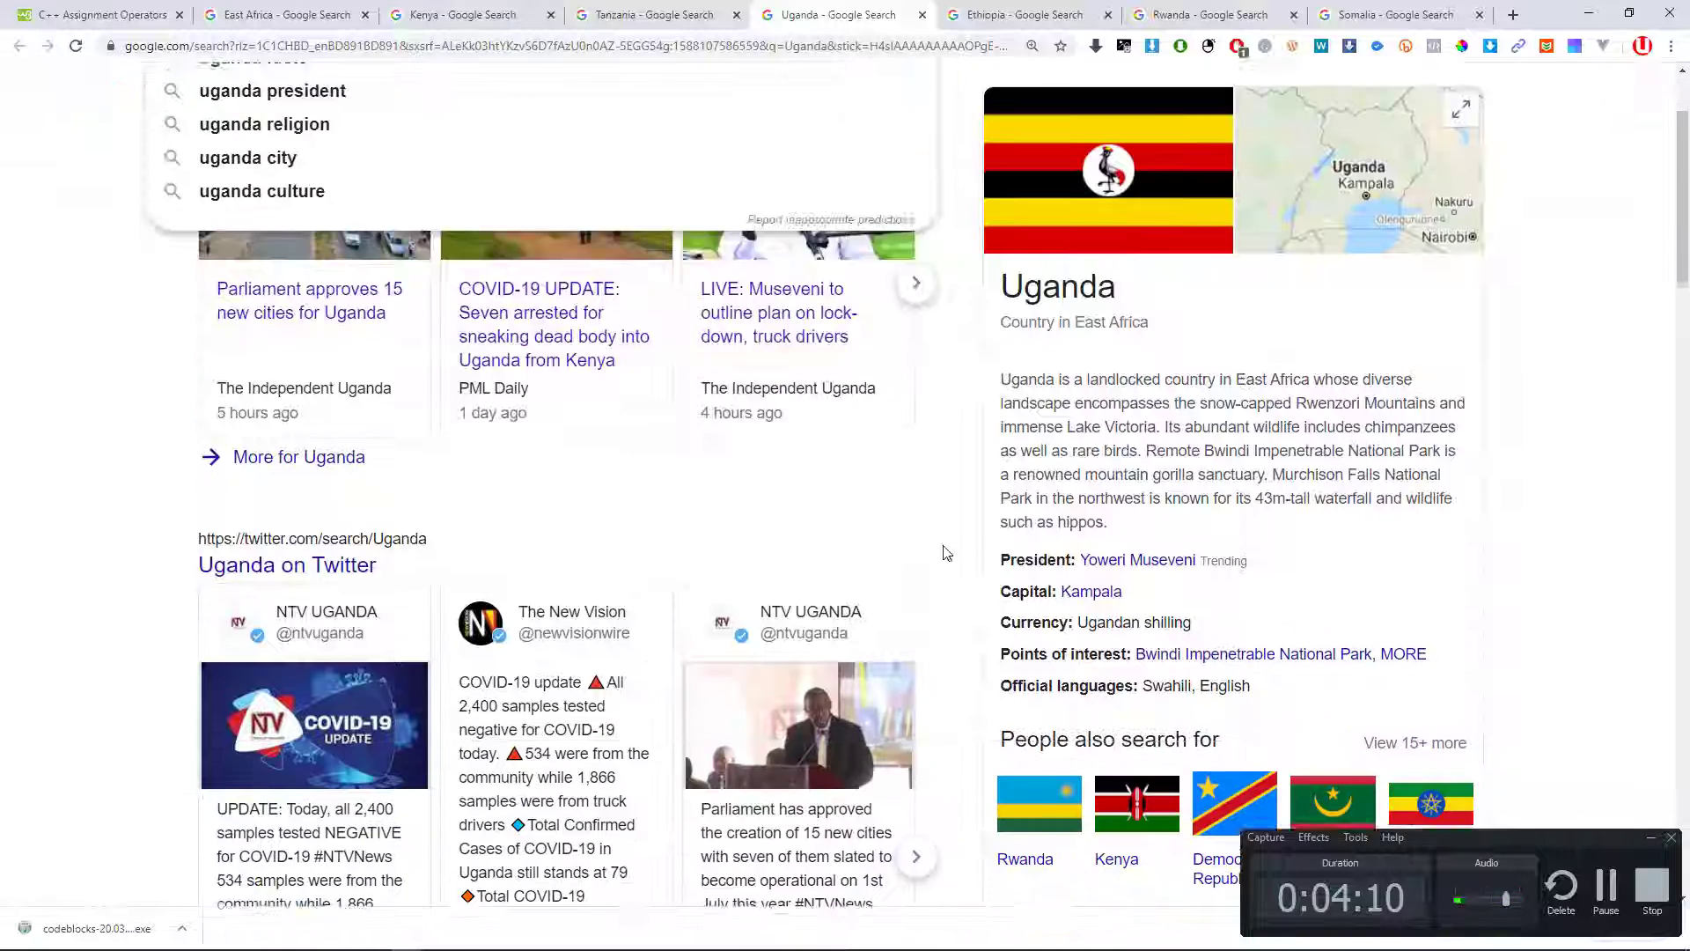
{"action": "left_click_drag", "start_coordinate": [1127, 513], "coordinate": [991, 373]}
{"action": "key", "text": "ctrl+c"}
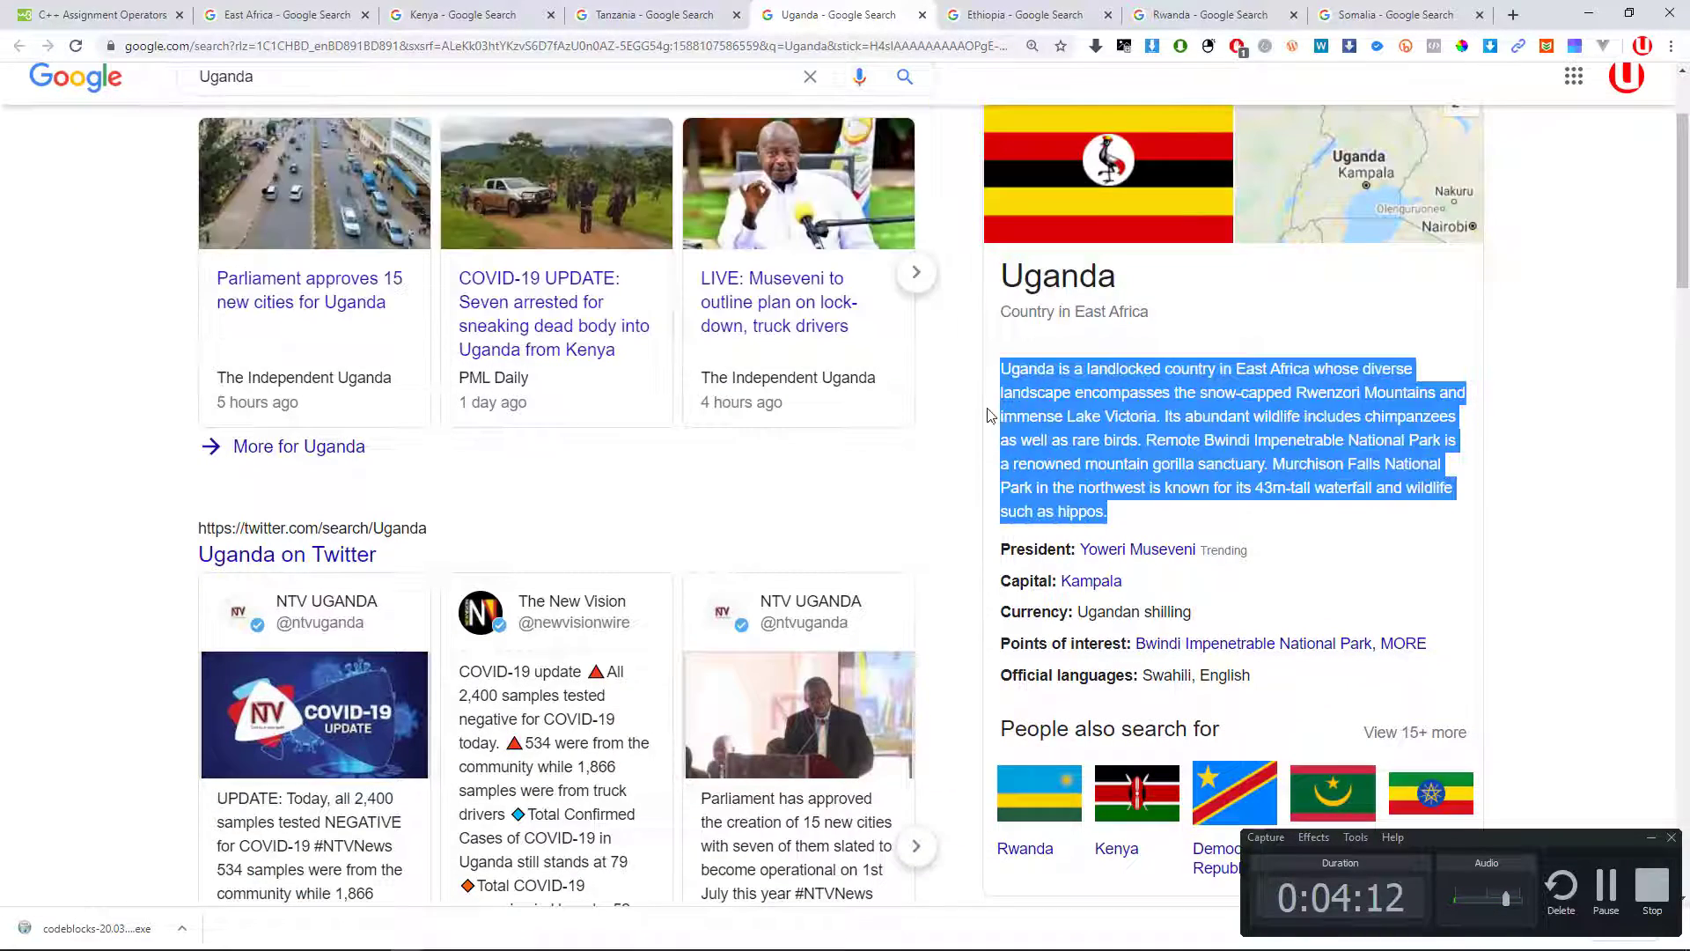
{"action": "key", "text": "alt+Tab"}
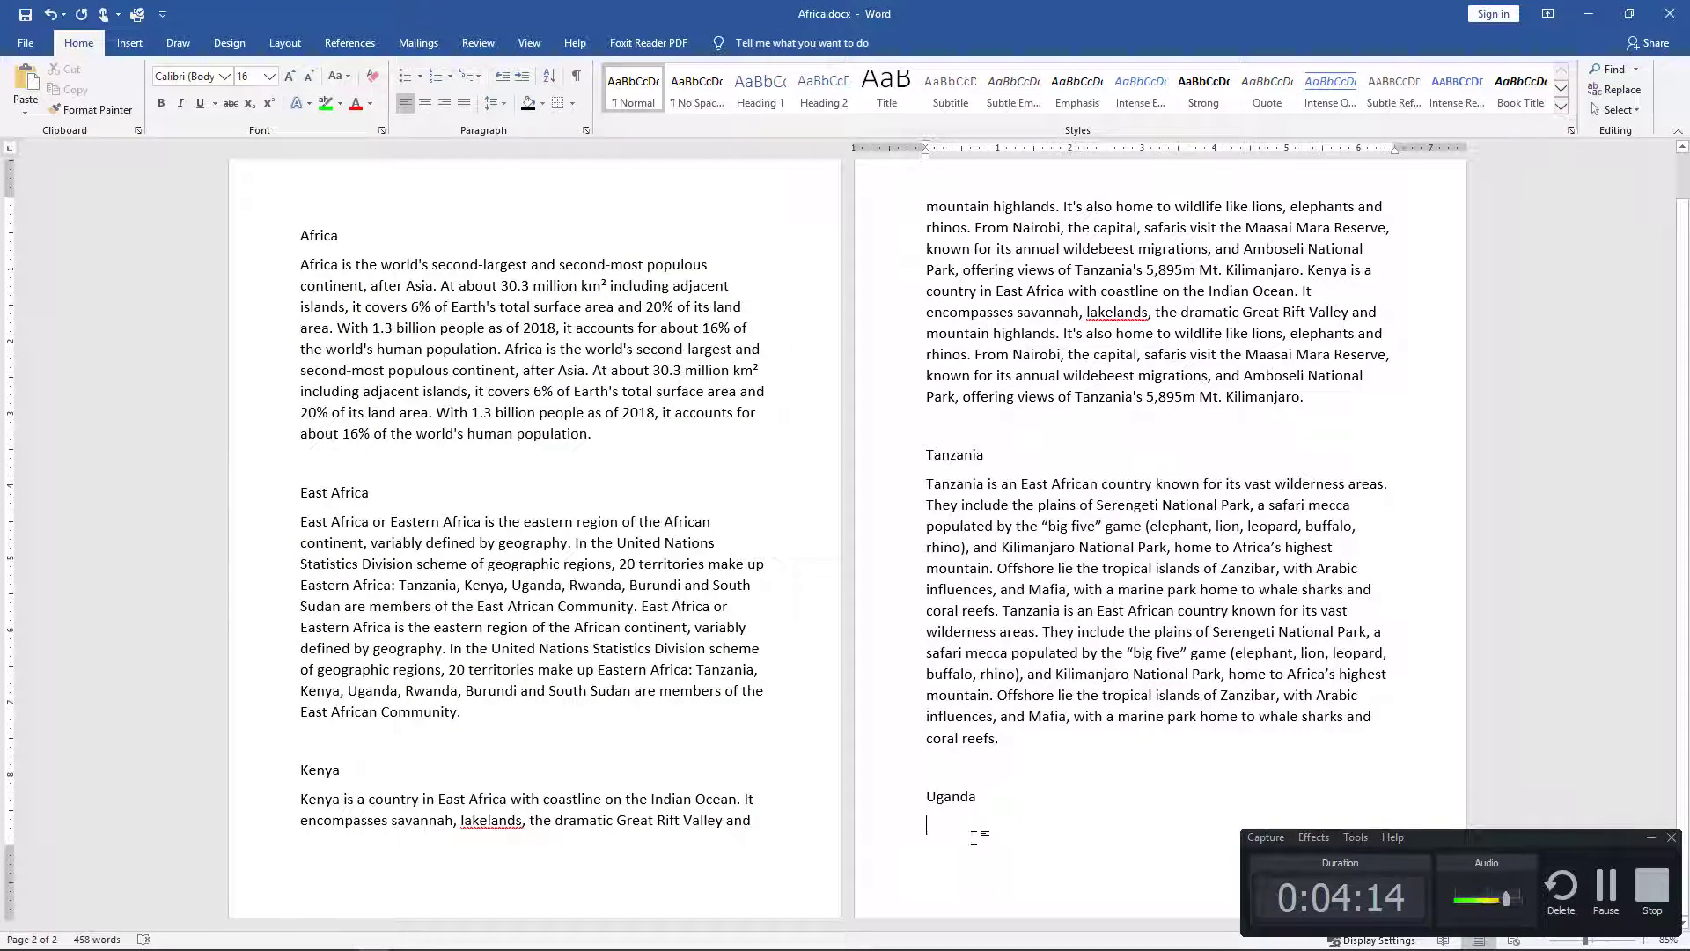
{"action": "right_click", "coordinate": [973, 837]}
{"action": "left_click", "coordinate": [1063, 671]}
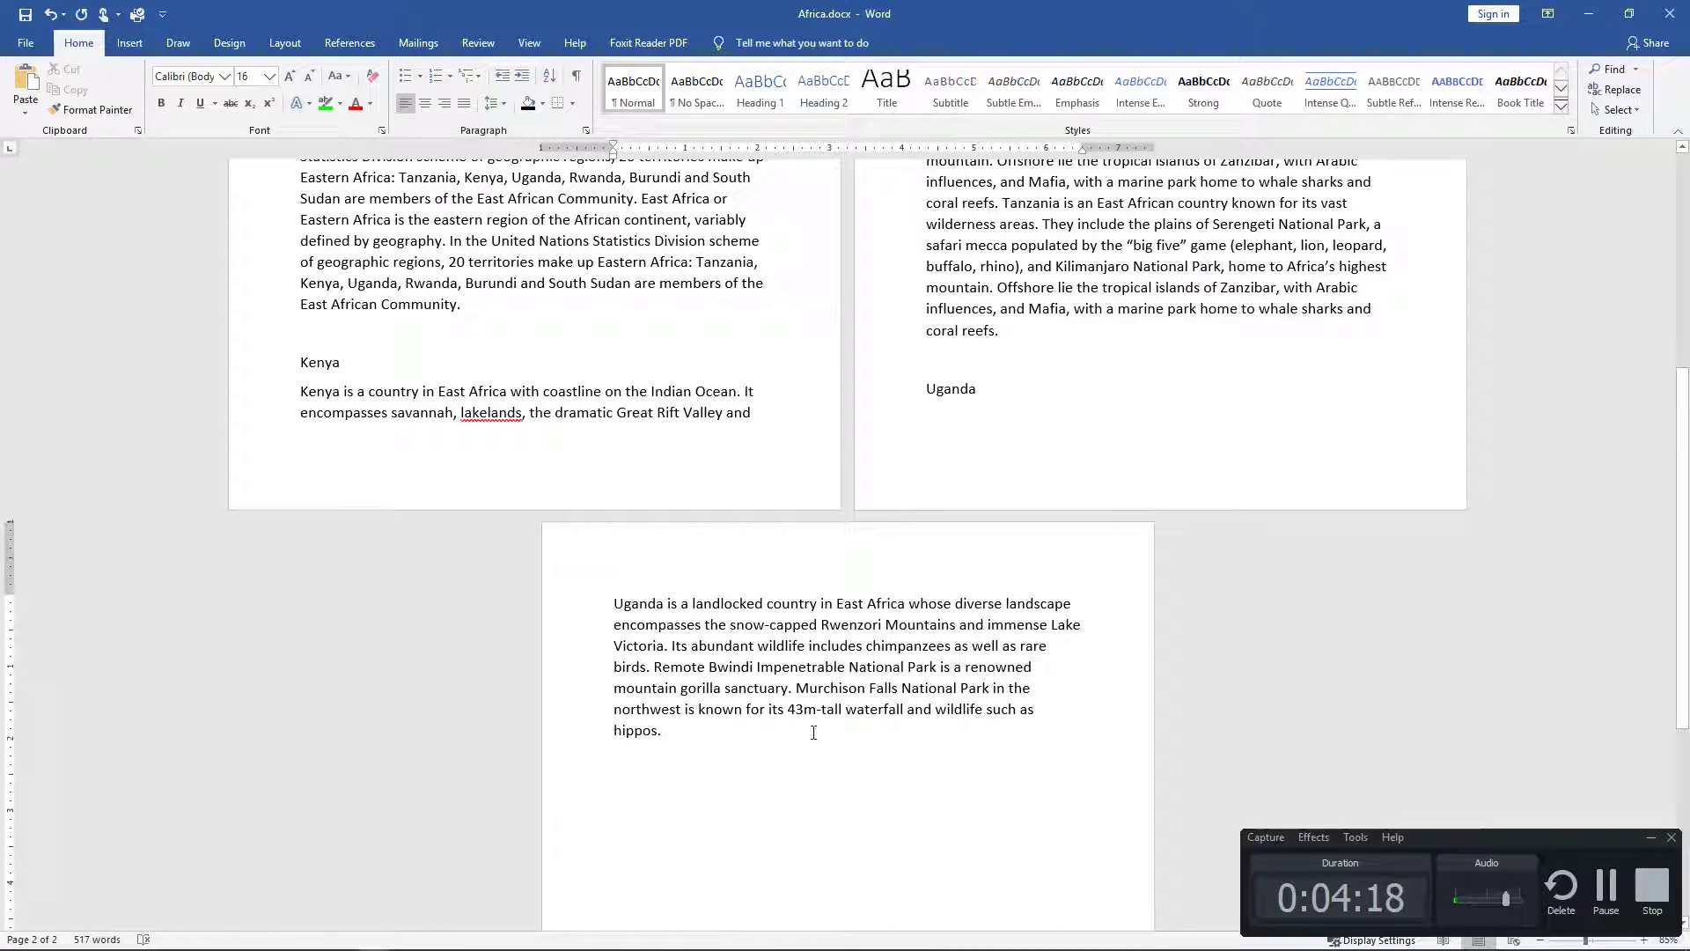
{"action": "right_click", "coordinate": [848, 737]}
{"action": "left_click", "coordinate": [937, 561]}
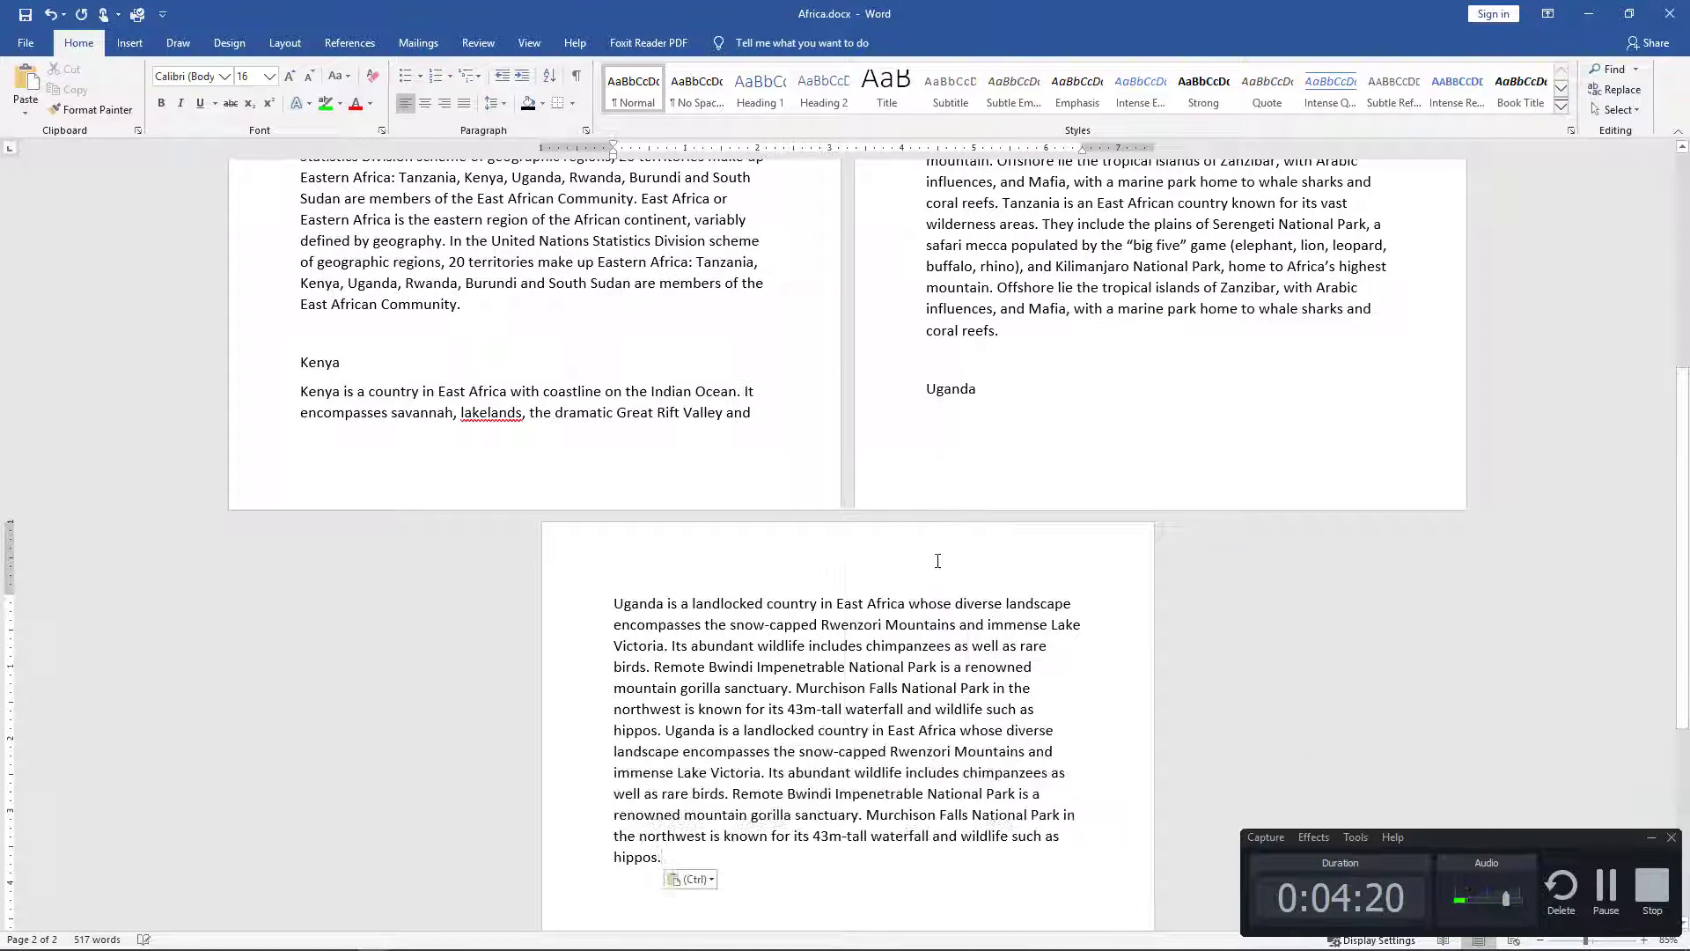
{"action": "key", "text": "Return"}
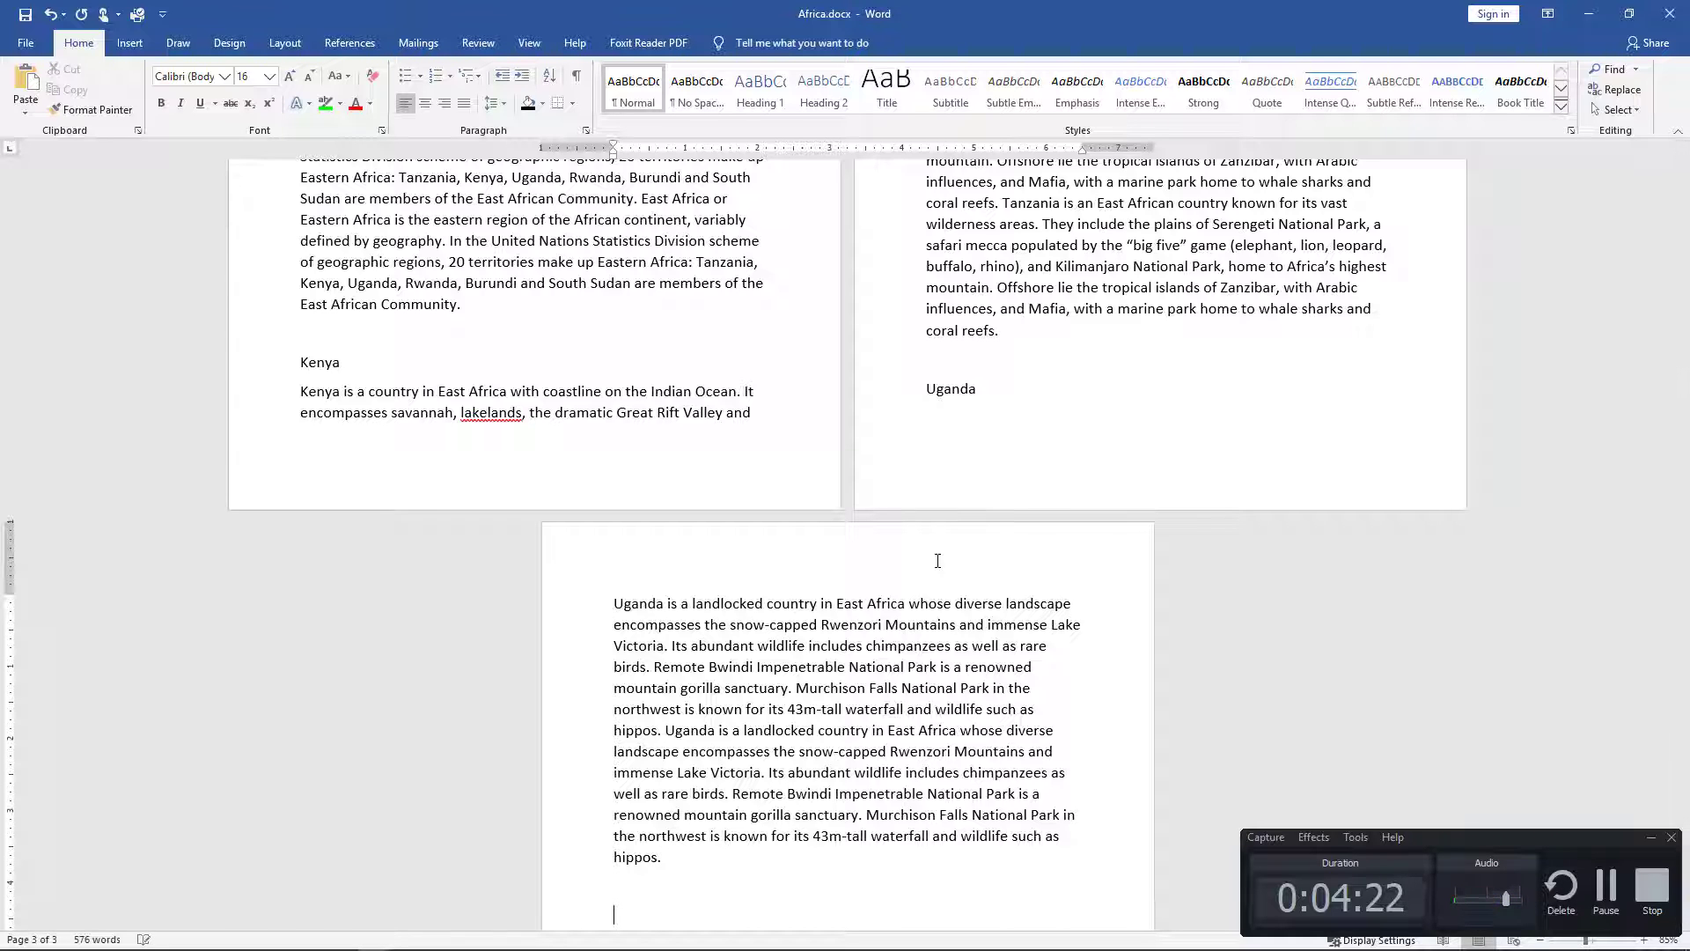
Step: Copy the word "Ethiopia" from its Google search page in Chrome and add it as a heading below the Uganda paragraph in Word
{"action": "key", "text": "alt+Tab"}
{"action": "left_click", "coordinate": [1078, 7]}
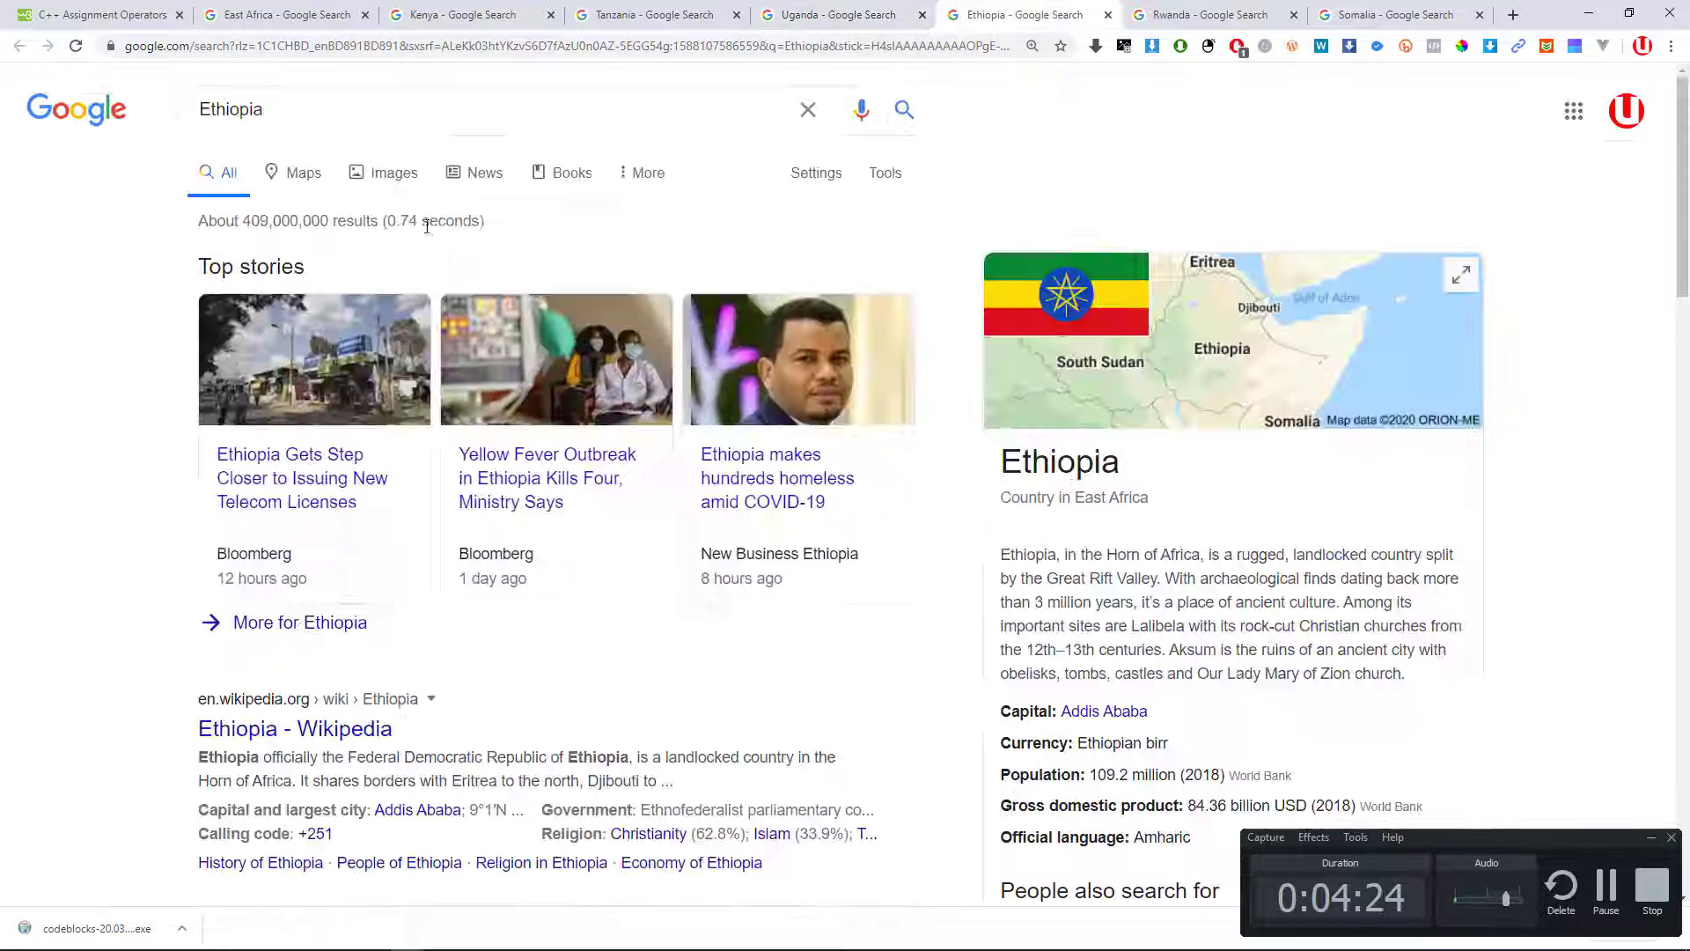
{"action": "left_click_drag", "start_coordinate": [304, 110], "coordinate": [10, 115]}
{"action": "key", "text": "alt+Tab"}
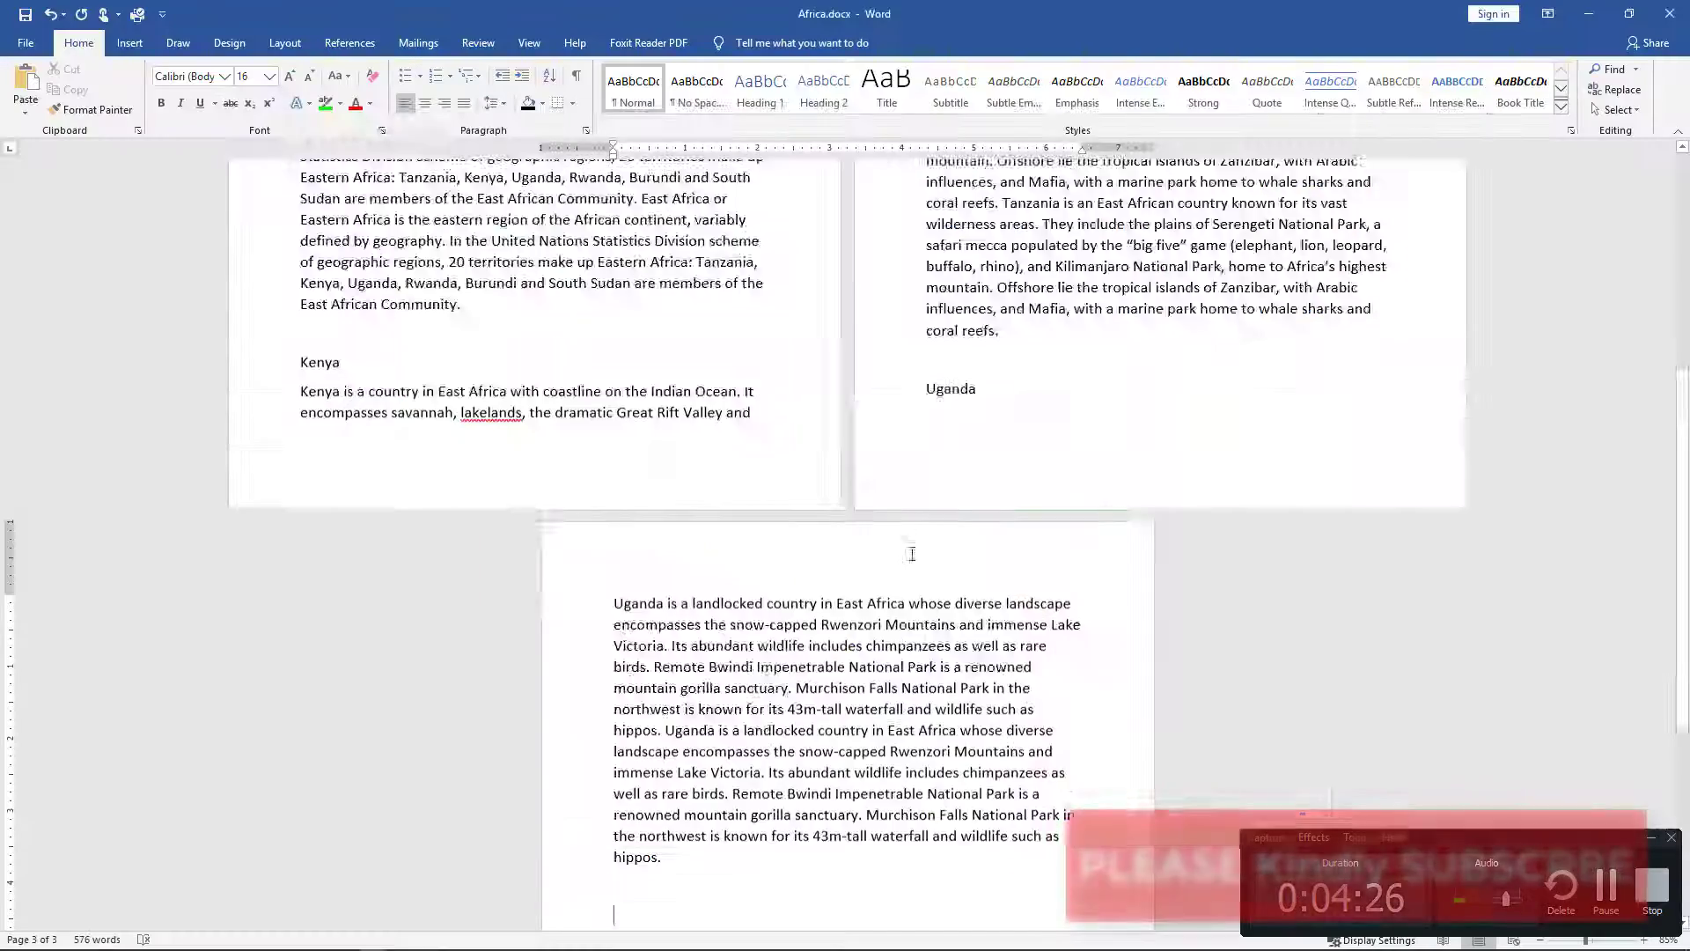
{"action": "scroll", "coordinate": [906, 551], "scroll_direction": "down", "scroll_amount": 3}
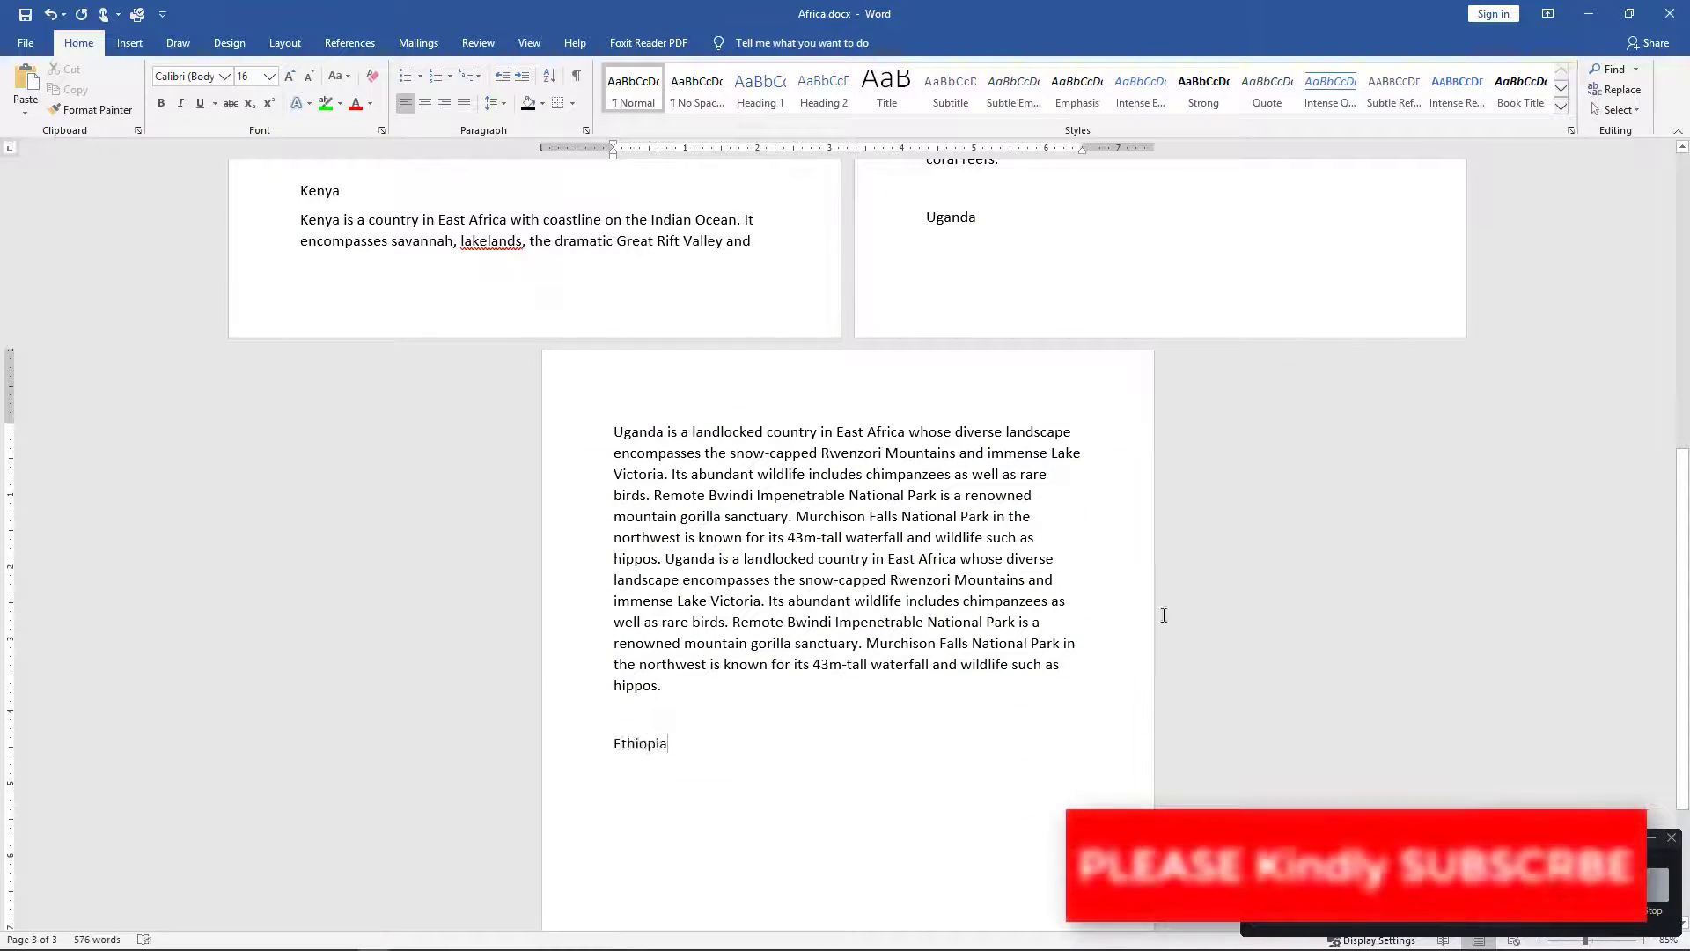
Step: Copy the Ethiopia description from the Google results and paste it twice in succession as text only below Word's "Ethiopia" heading
{"action": "key", "text": "alt+Tab"}
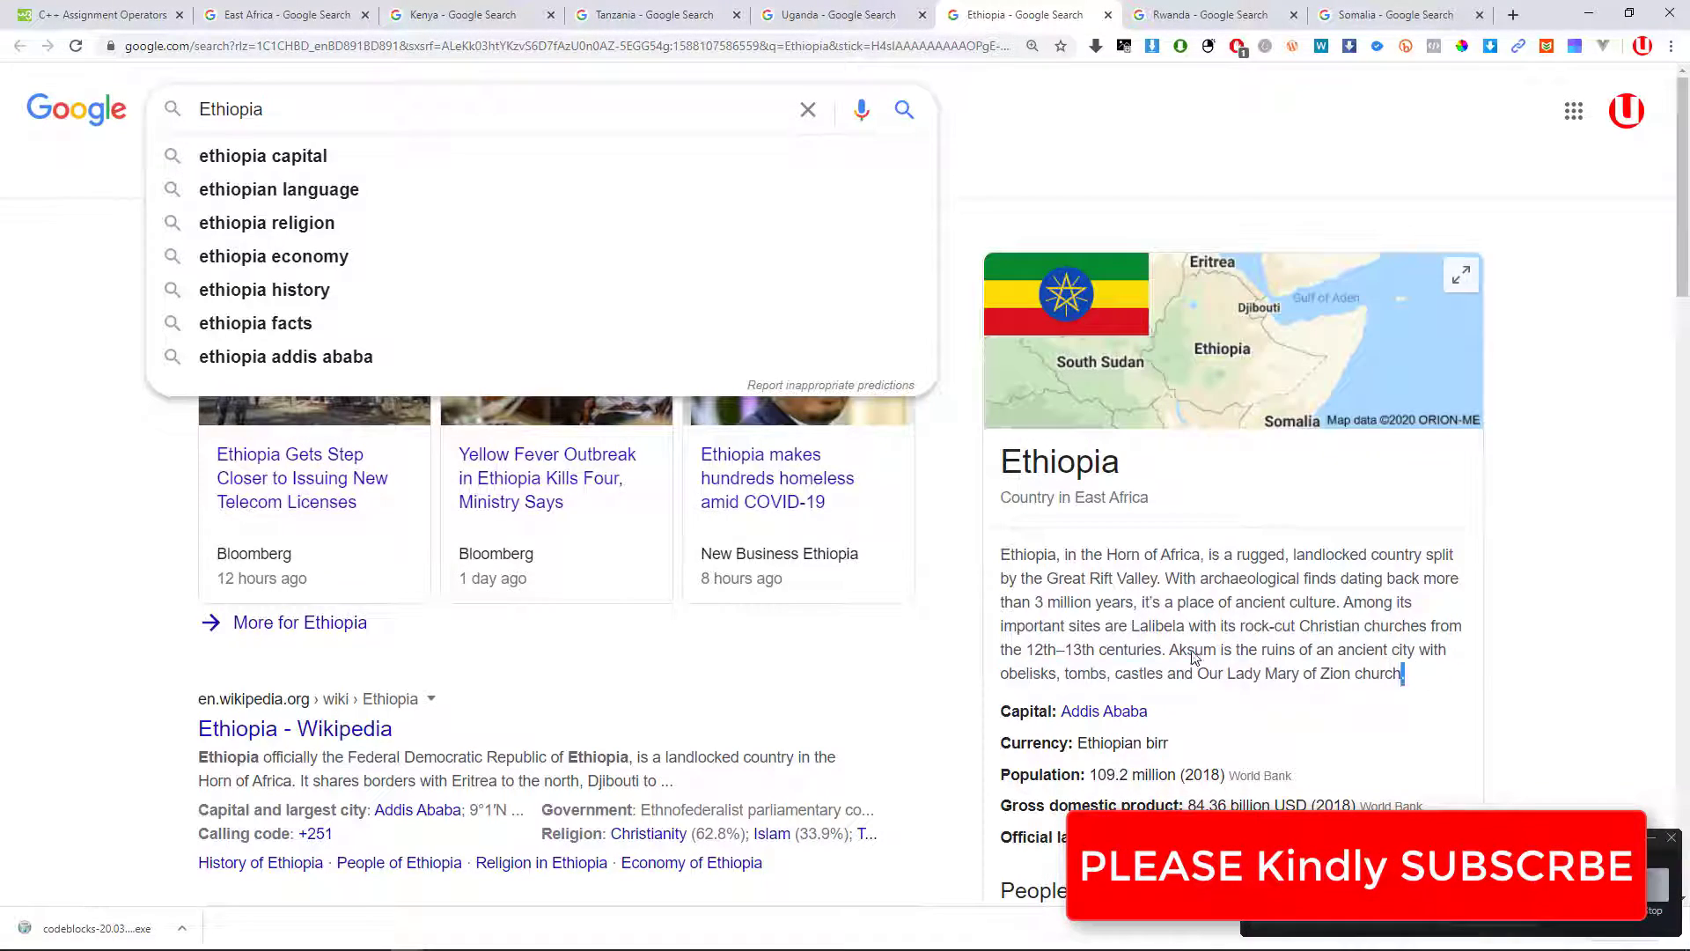
{"action": "left_click_drag", "start_coordinate": [1194, 655], "coordinate": [981, 549]}
{"action": "key", "text": "ctrl+c"}
{"action": "key", "text": "alt+Tab"}
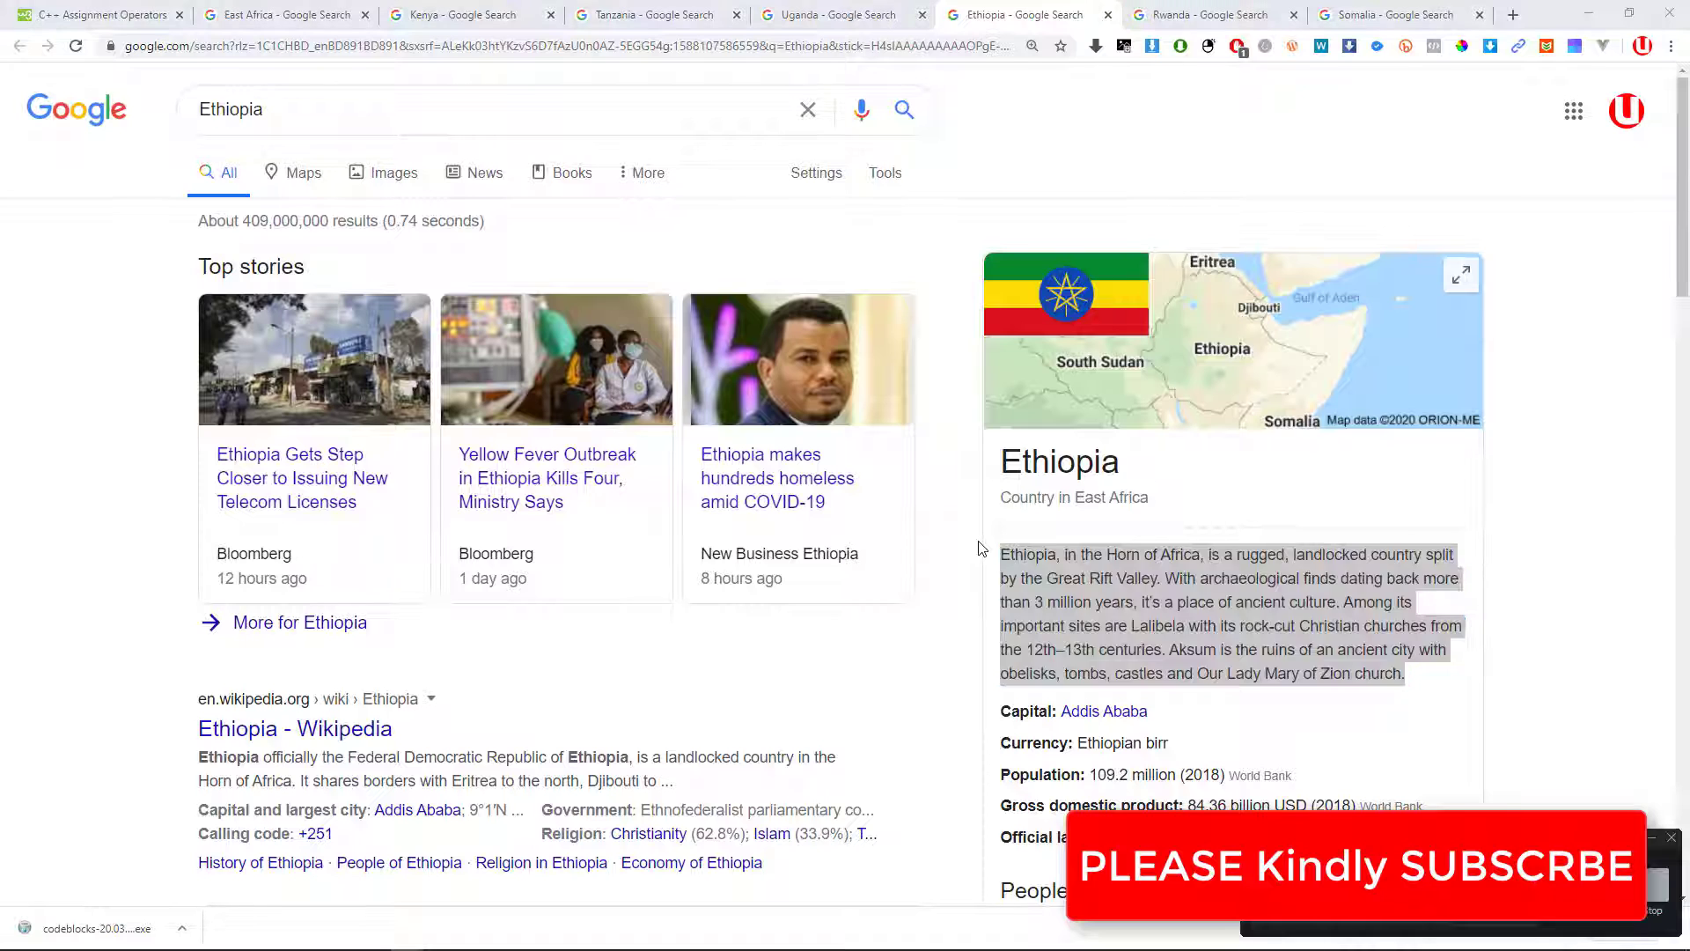
{"action": "scroll", "coordinate": [752, 723], "scroll_direction": "down", "scroll_amount": 2}
{"action": "key", "text": "Return"}
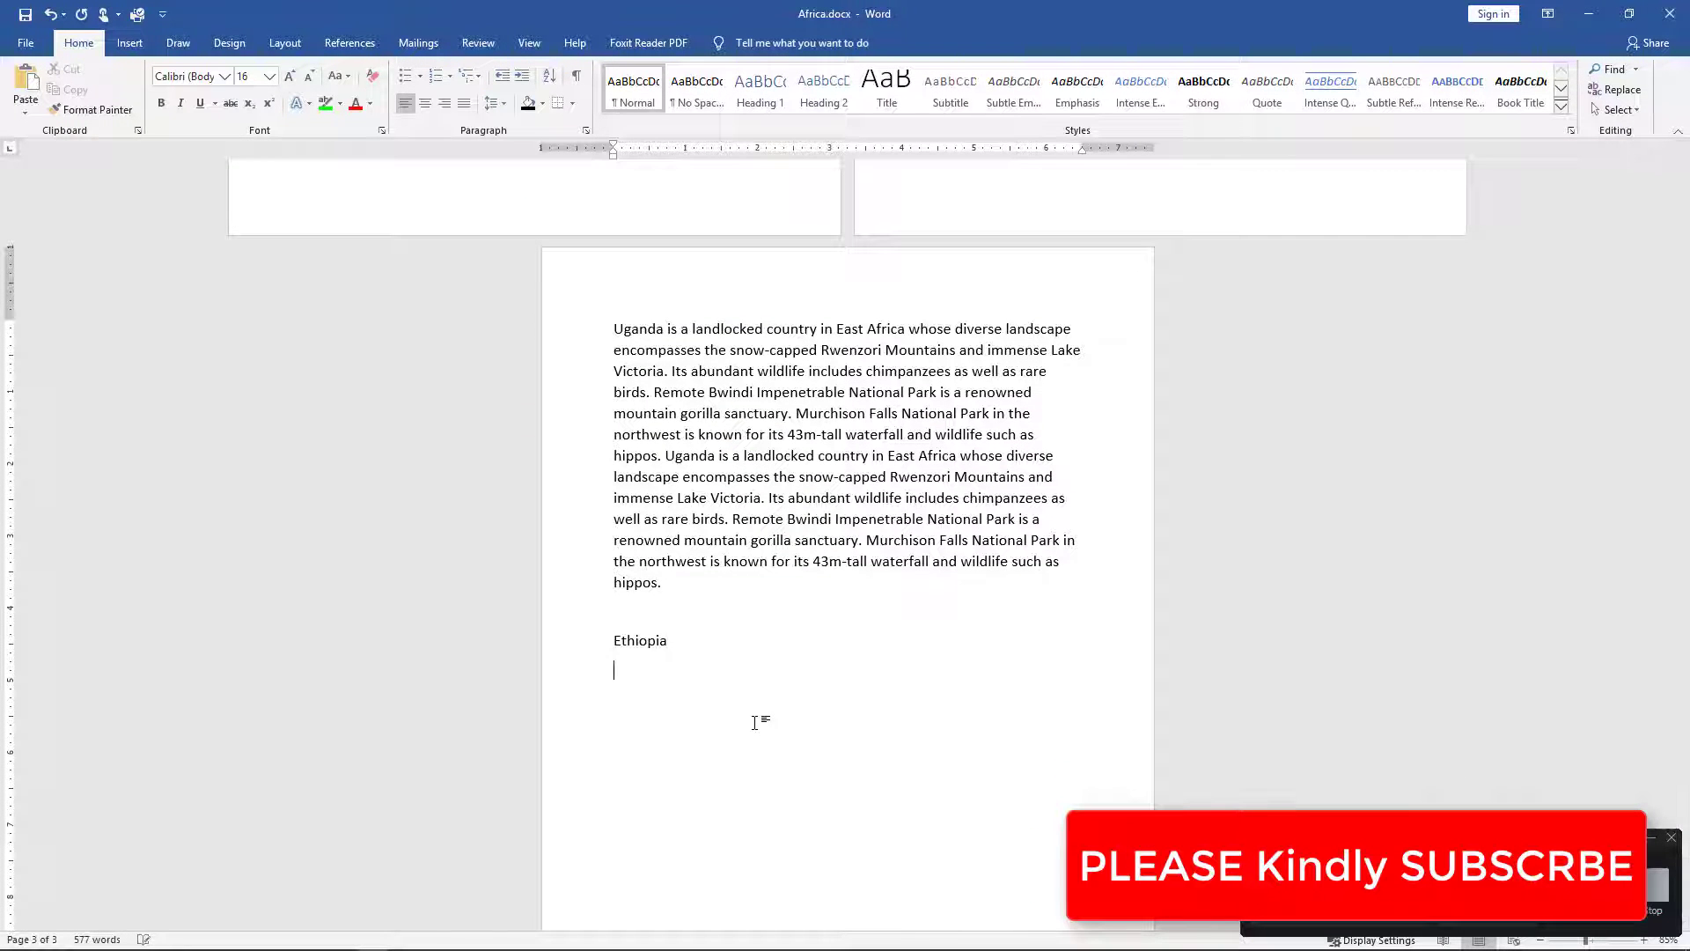
{"action": "right_click", "coordinate": [680, 704]}
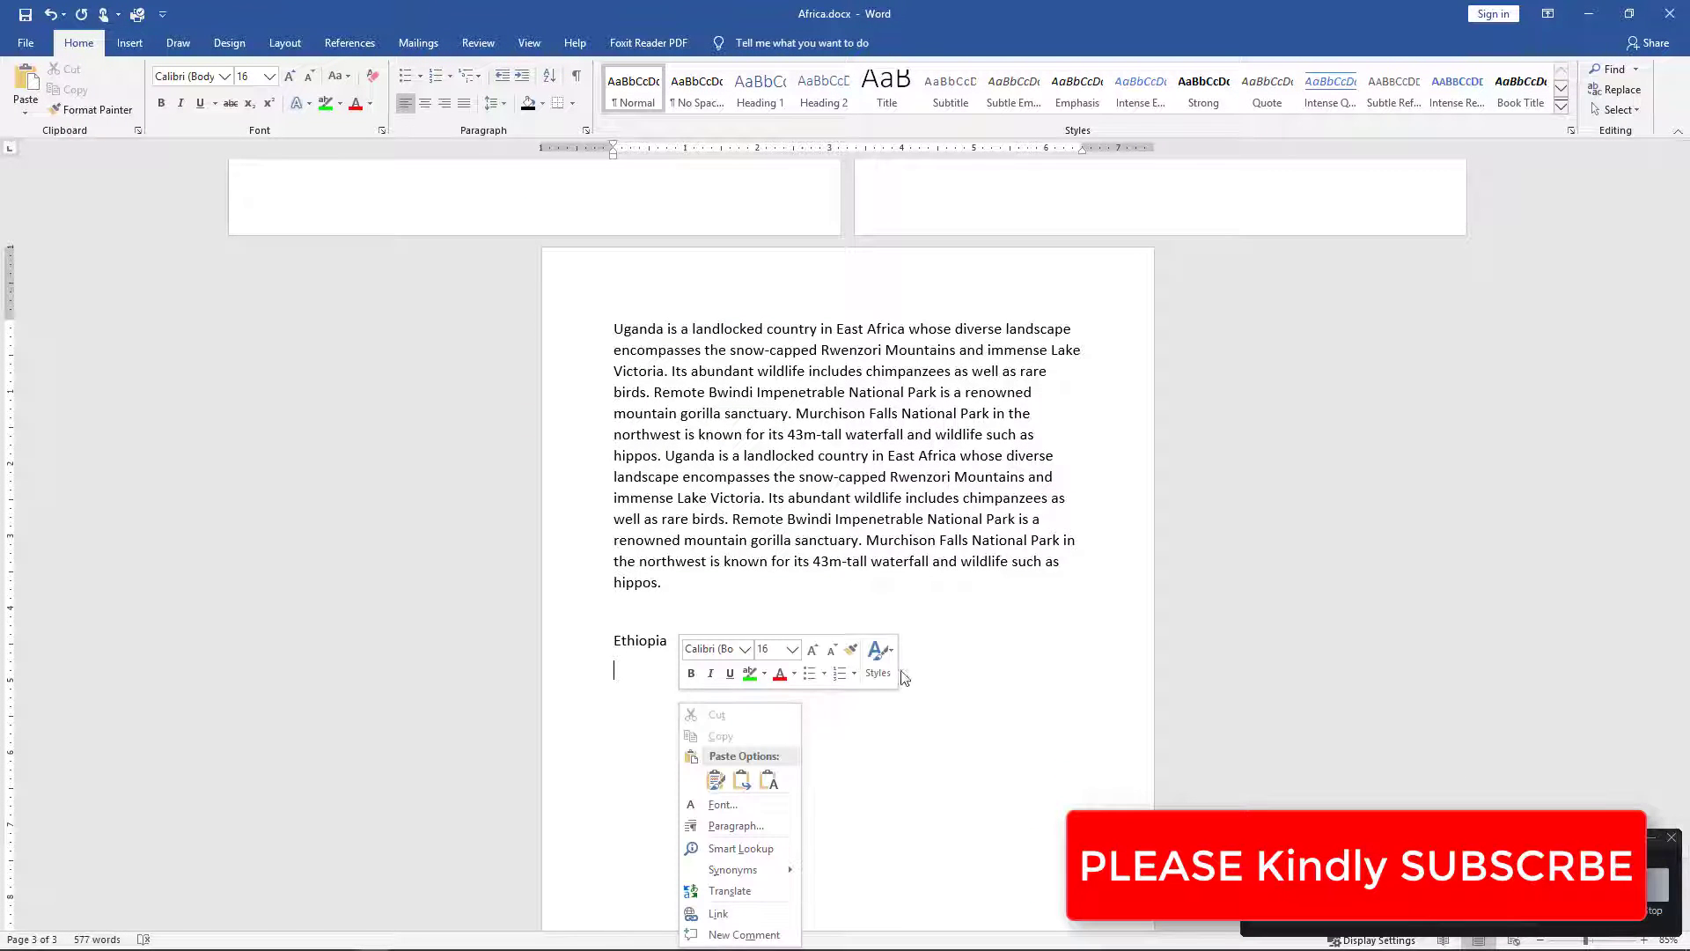
{"action": "left_click", "coordinate": [769, 780]}
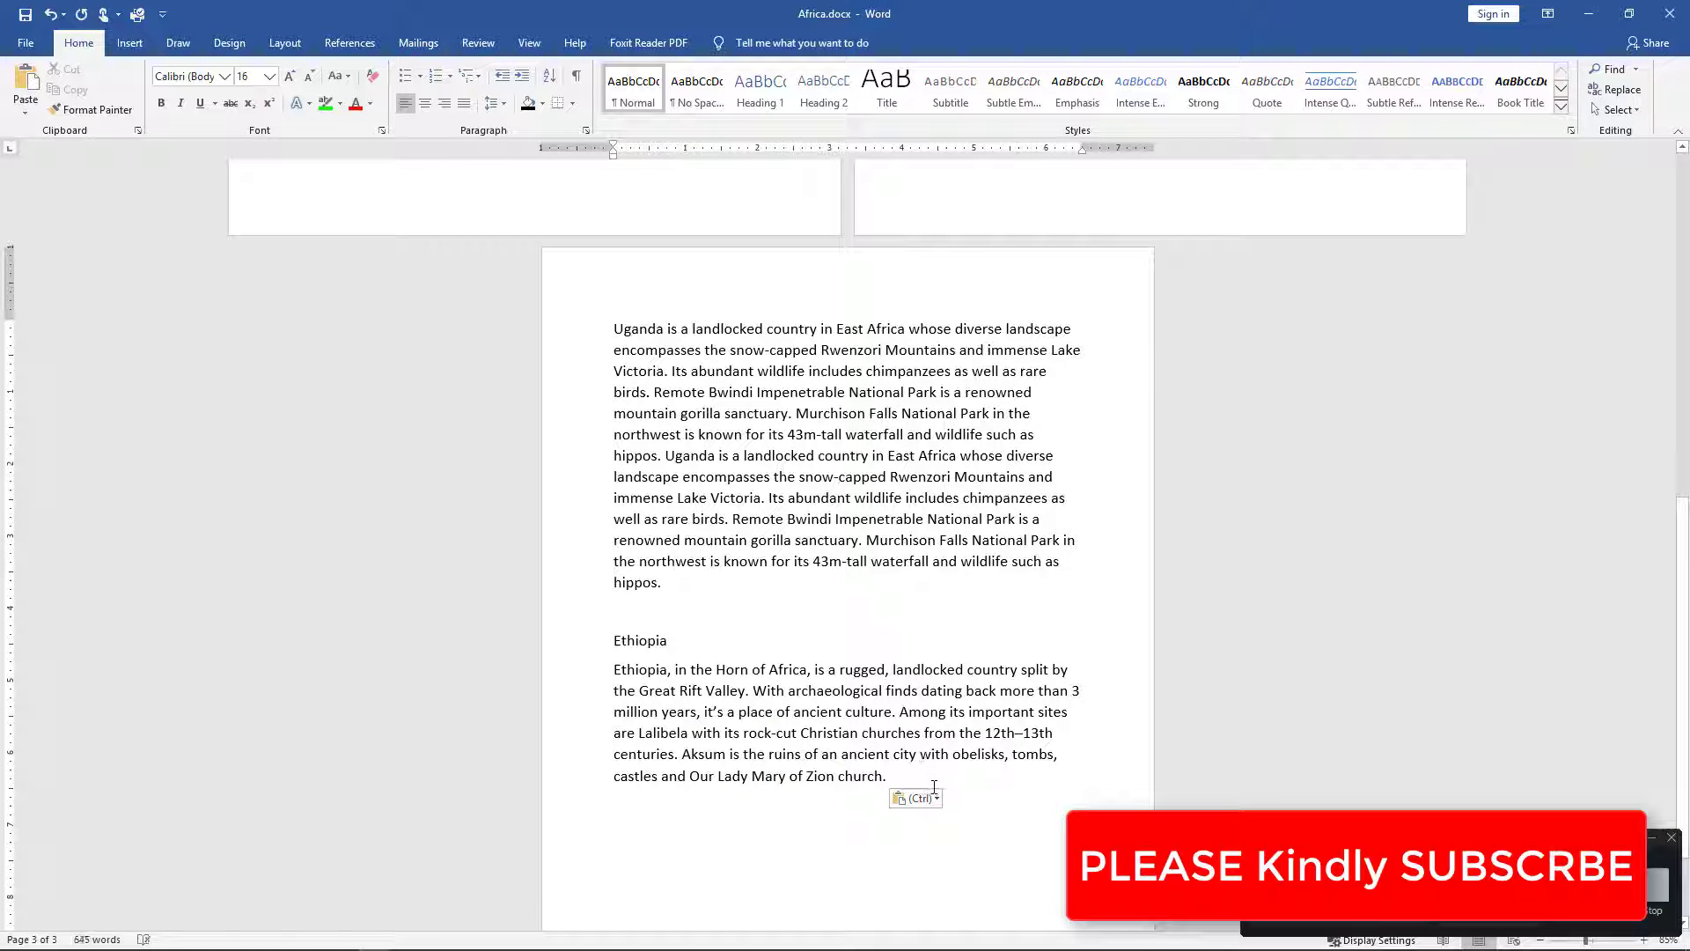
{"action": "right_click", "coordinate": [990, 784]}
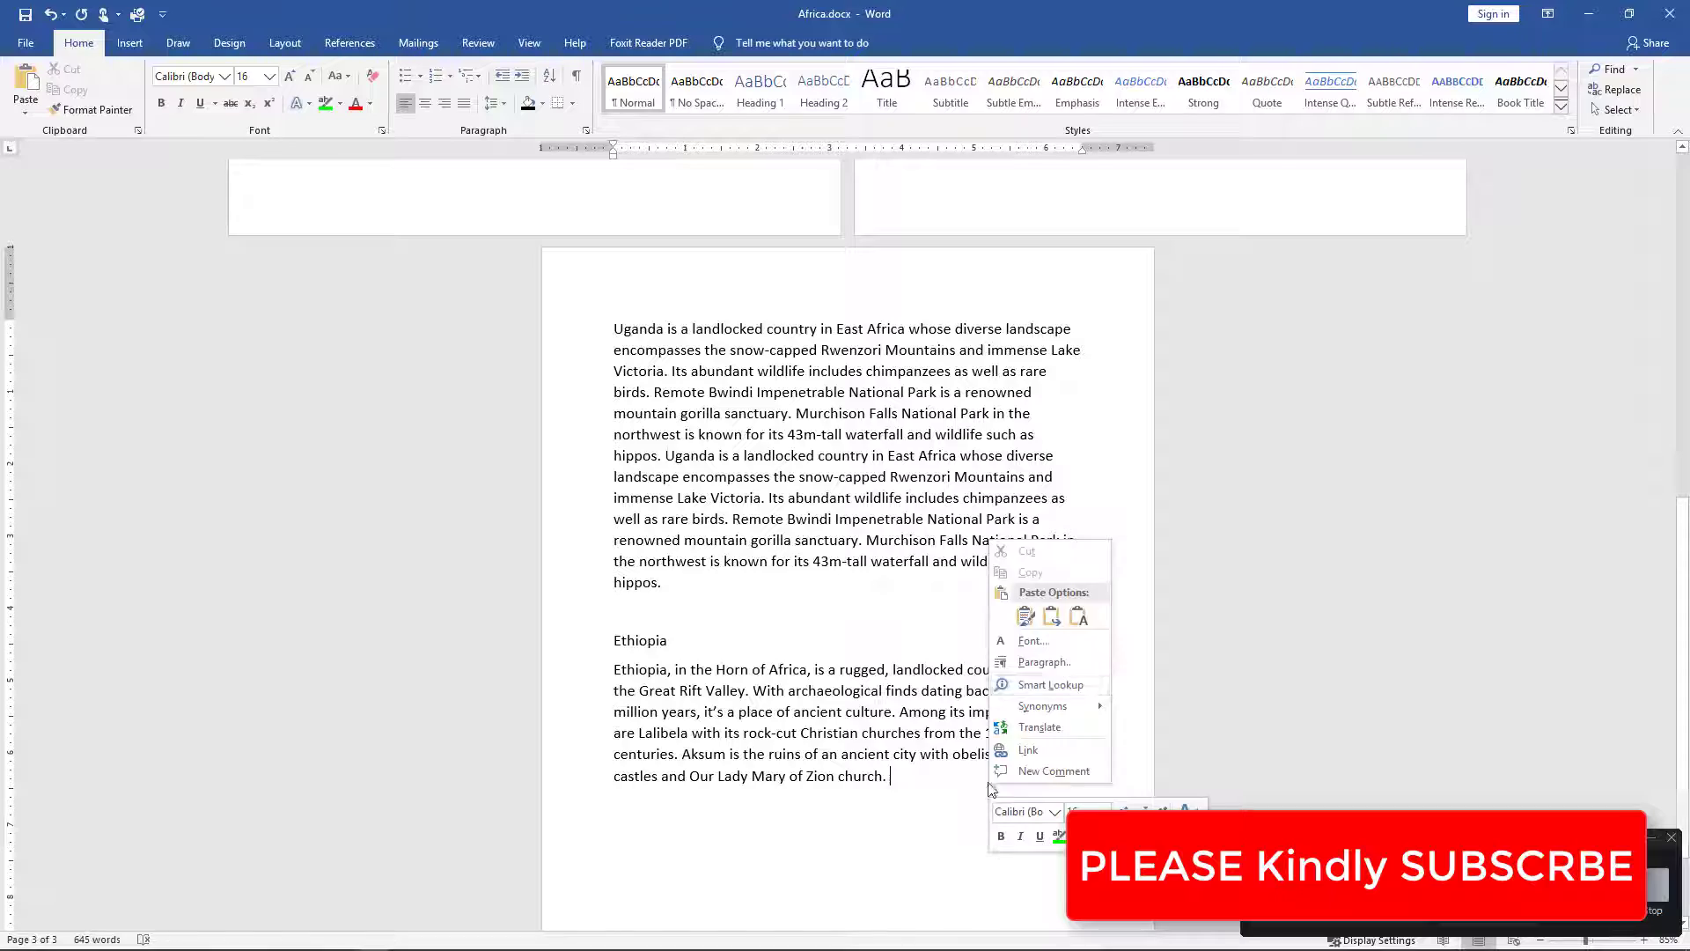
{"action": "left_click", "coordinate": [1076, 619]}
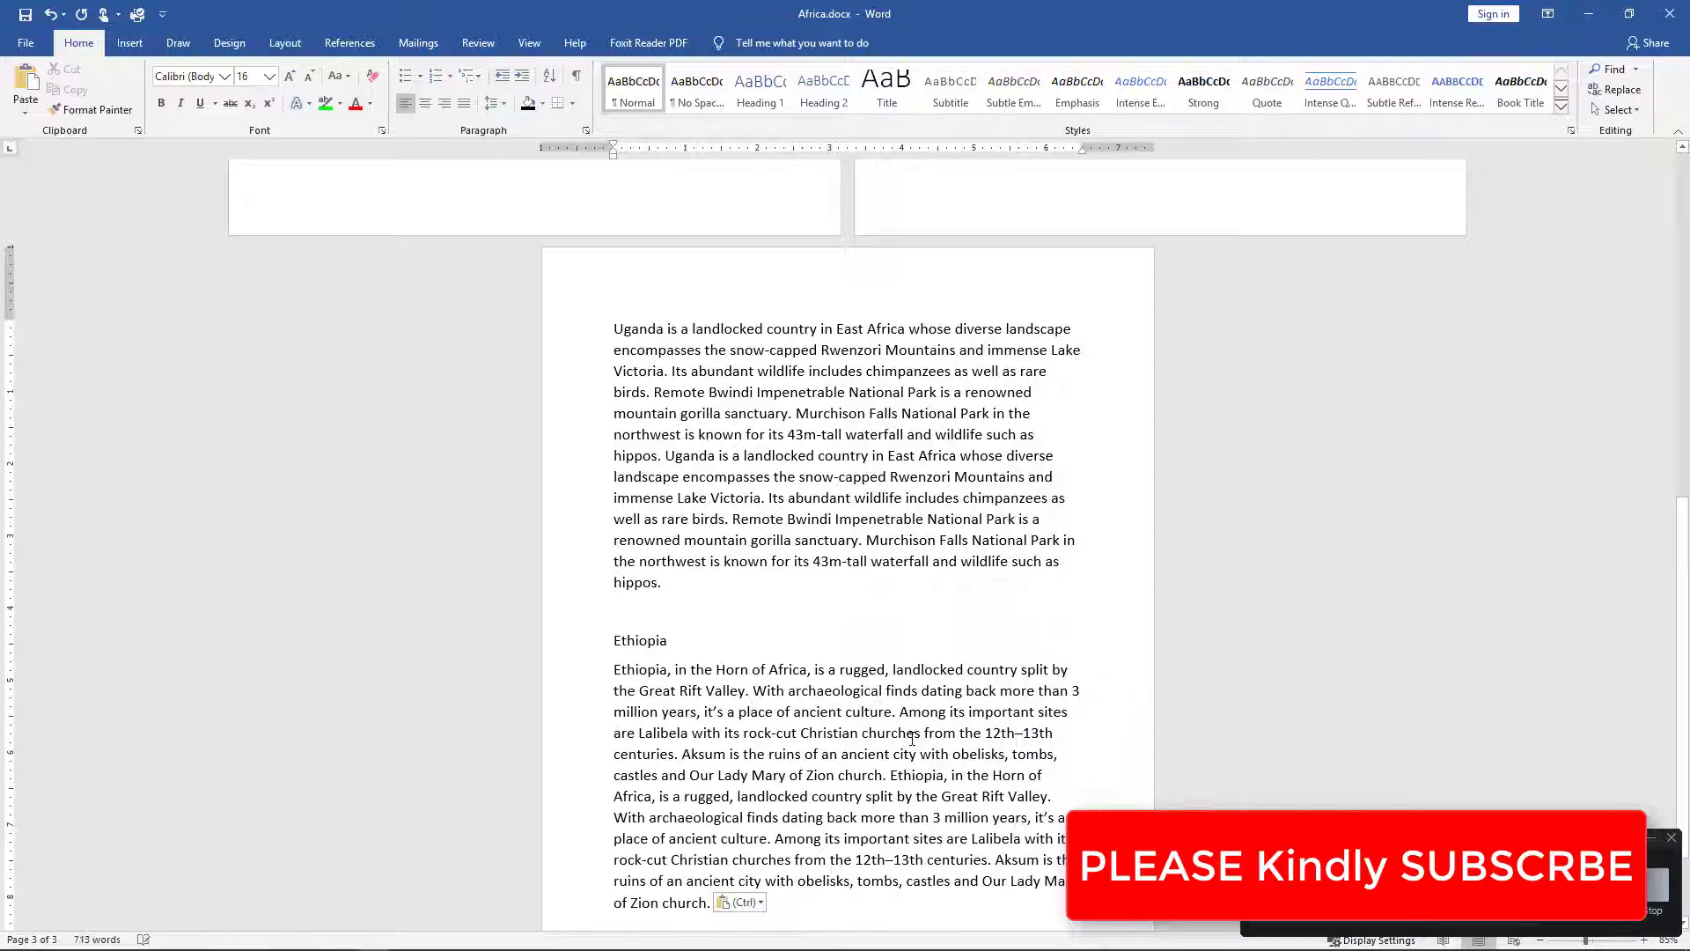
{"action": "scroll", "coordinate": [912, 739], "scroll_direction": "down", "scroll_amount": 6}
{"action": "scroll", "coordinate": [832, 542], "scroll_direction": "up", "scroll_amount": 5}
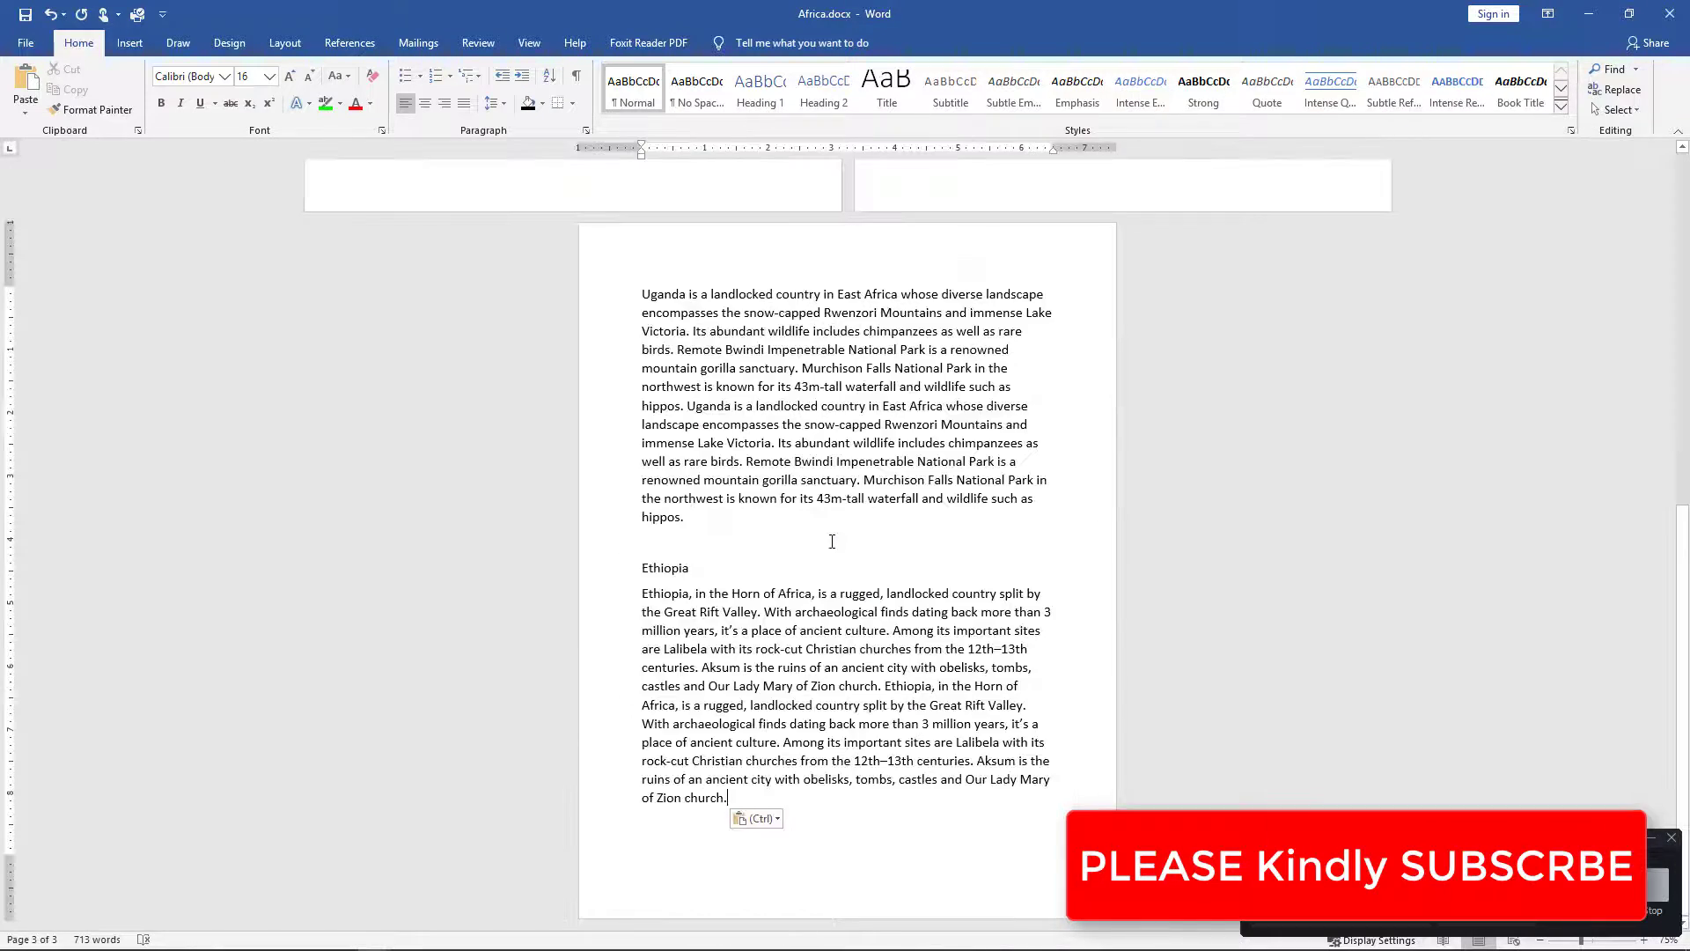
{"action": "scroll", "coordinate": [832, 541], "scroll_direction": "up", "scroll_amount": 5}
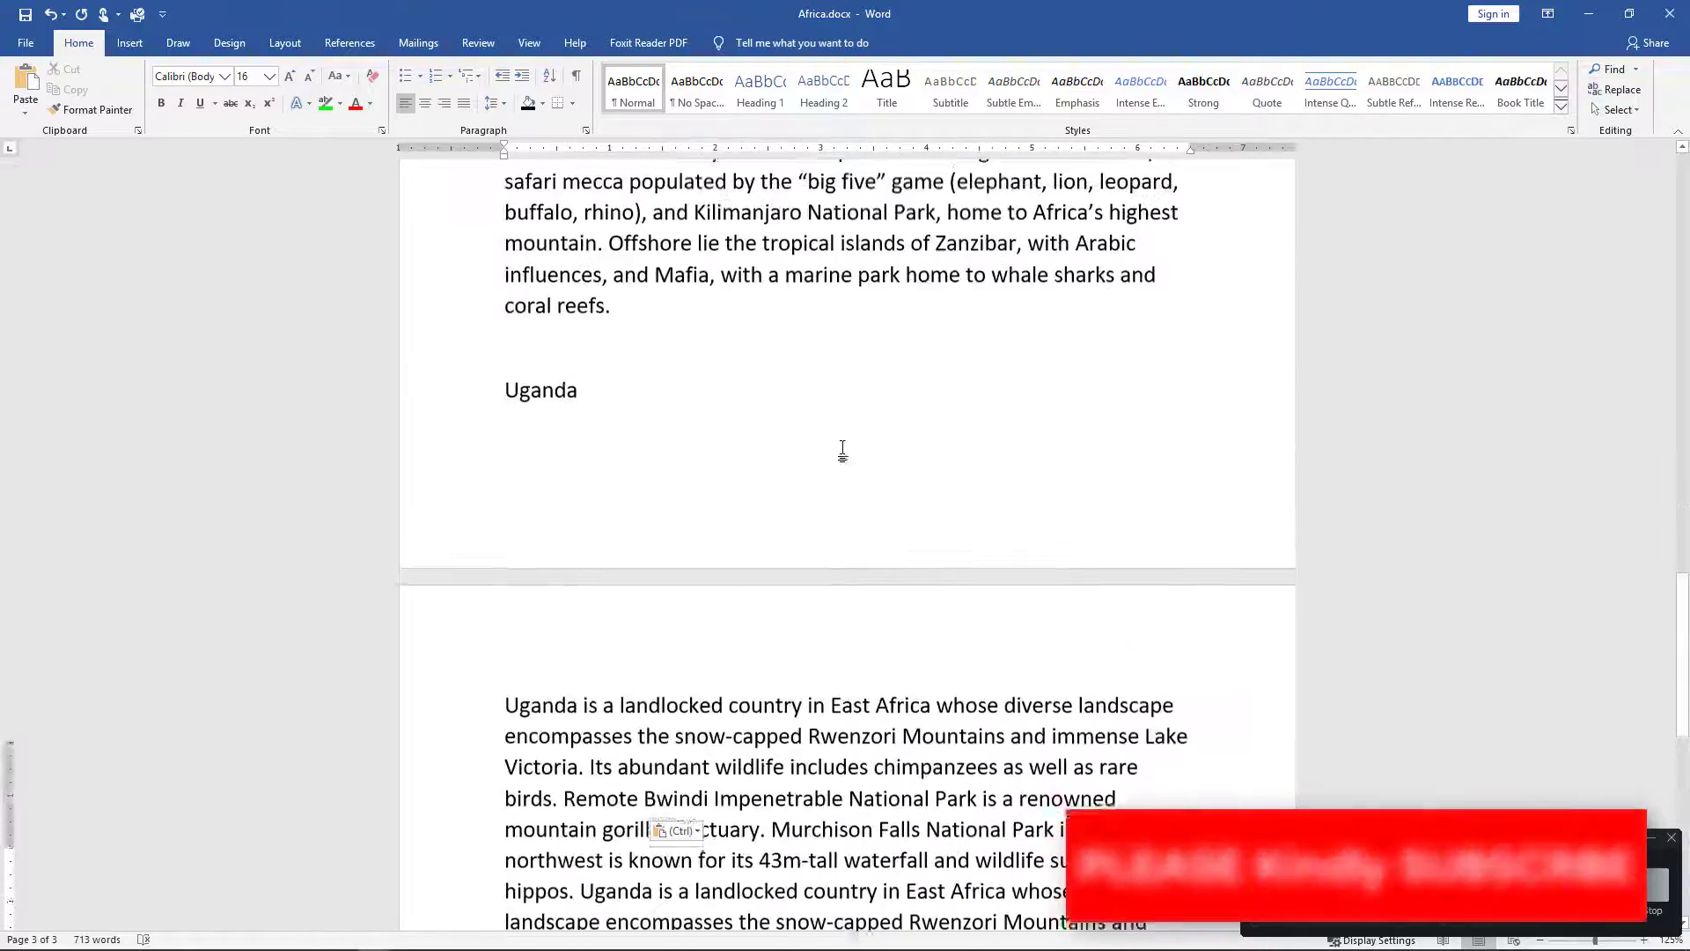
{"action": "scroll", "coordinate": [842, 449], "scroll_direction": "up", "scroll_amount": 15}
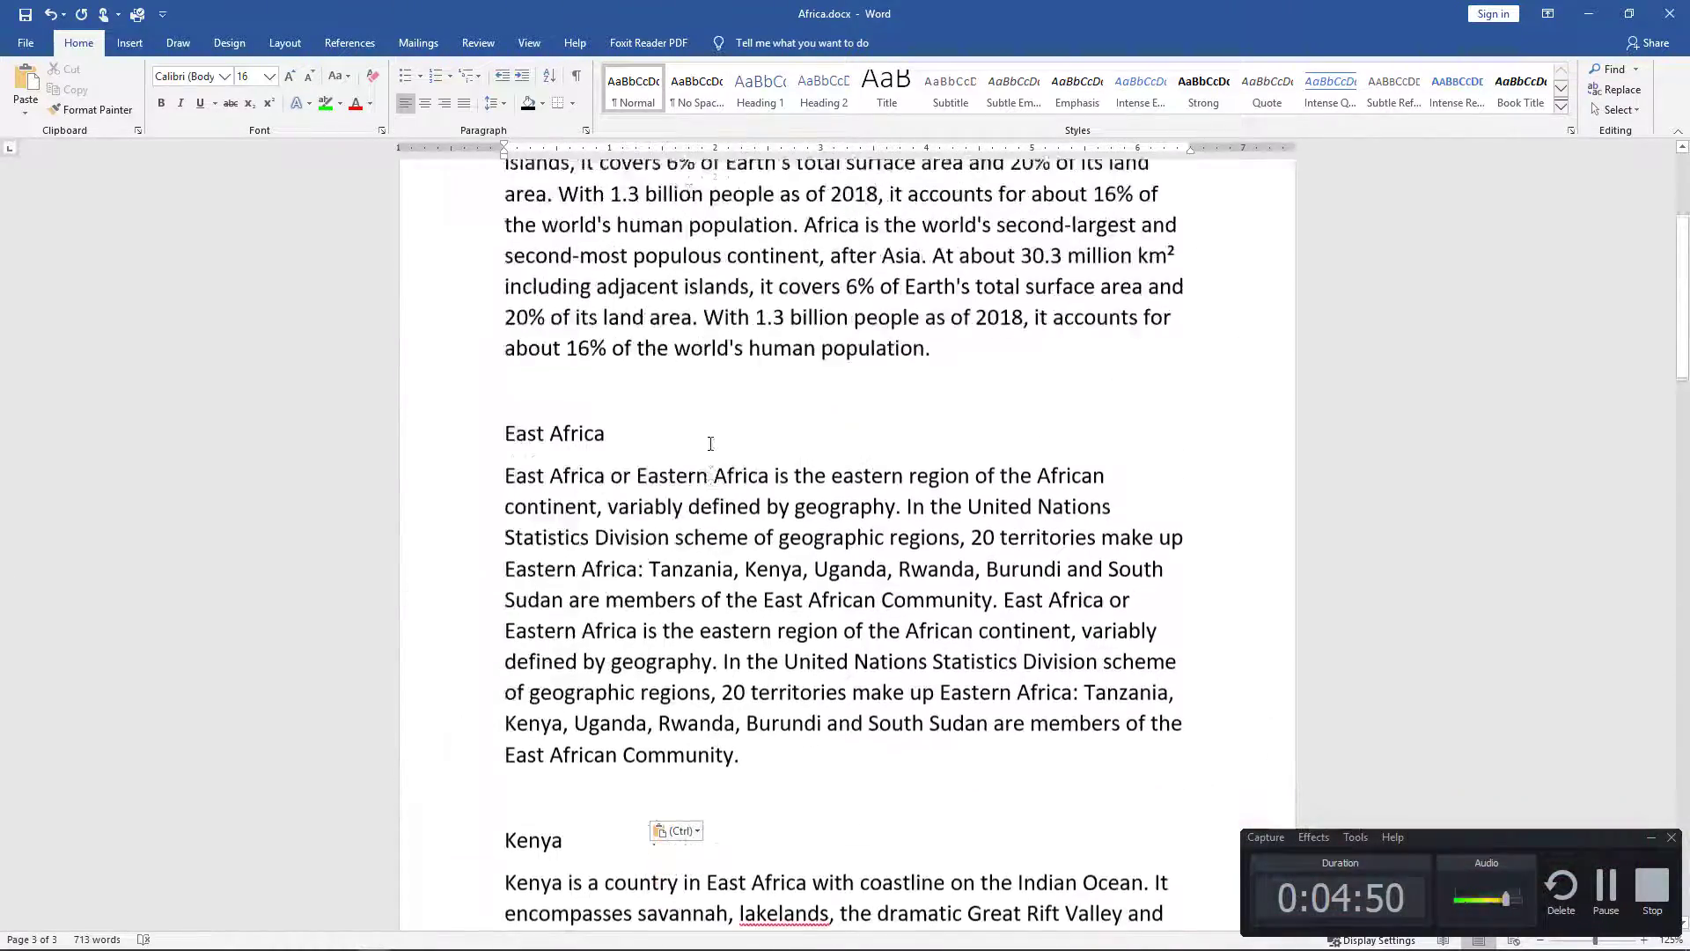
{"action": "scroll", "coordinate": [711, 443], "scroll_direction": "up", "scroll_amount": 3}
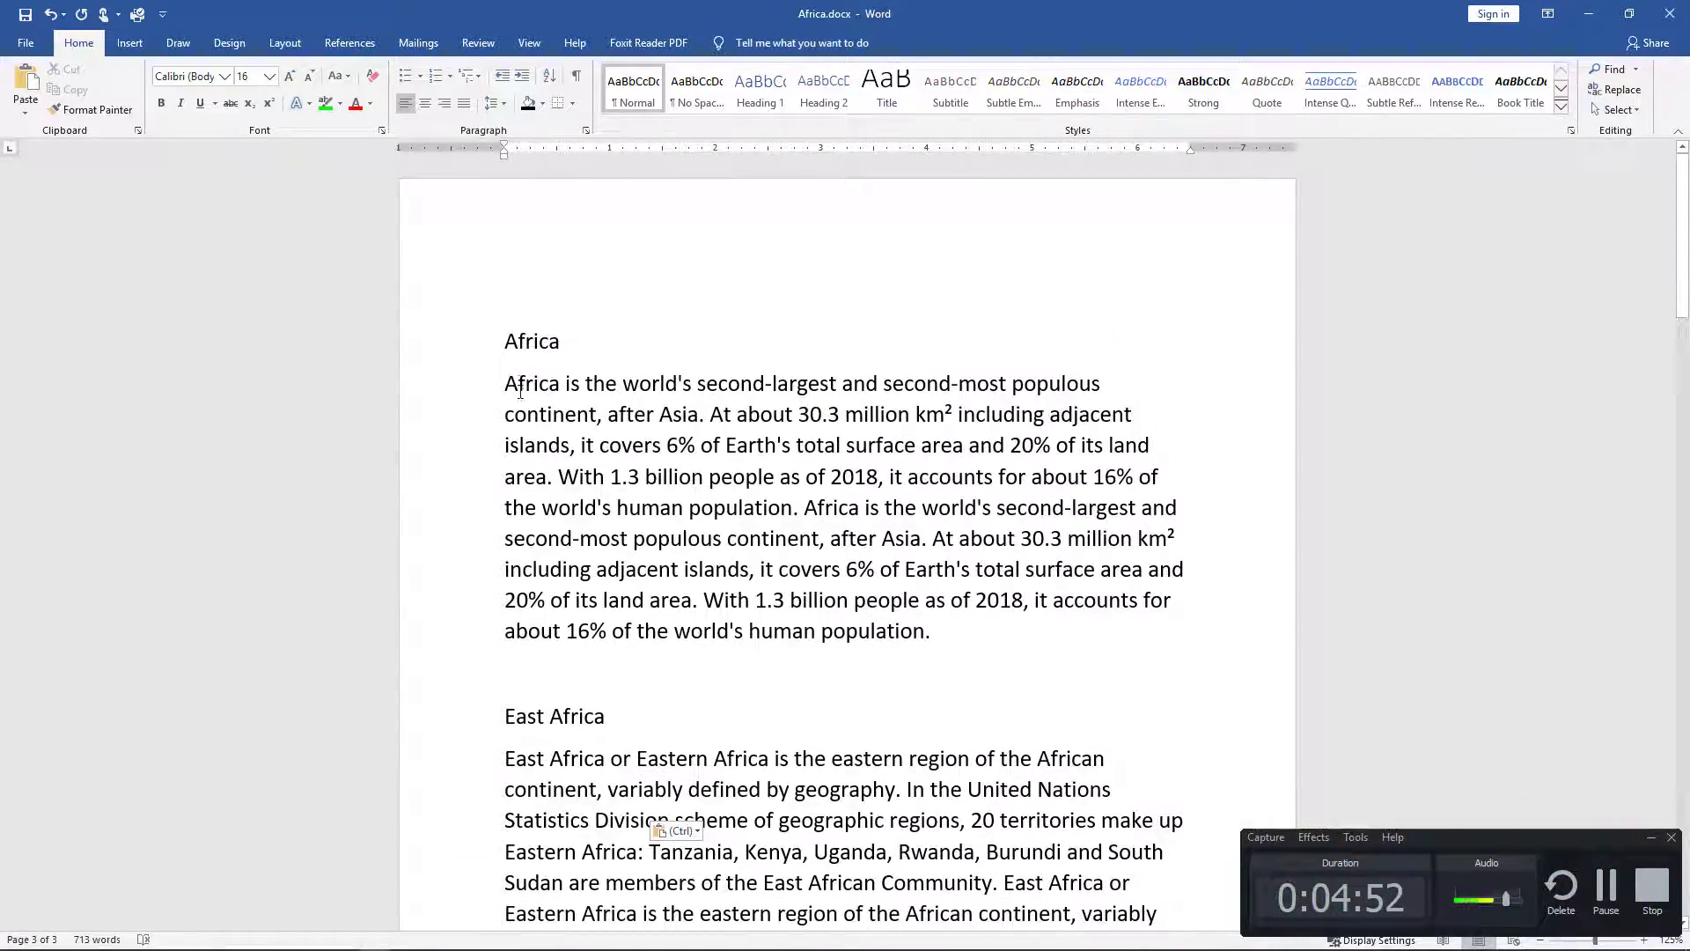
Step: Switch to the East Africa search page in Chrome and change its Google query to "WEST Africa"
{"action": "key", "text": "alt+Tab"}
{"action": "left_click_drag", "start_coordinate": [276, 105], "coordinate": [4, 109]}
{"action": "left_click", "coordinate": [295, 10]}
{"action": "scroll", "coordinate": [407, 592], "scroll_direction": "up", "scroll_amount": 1}
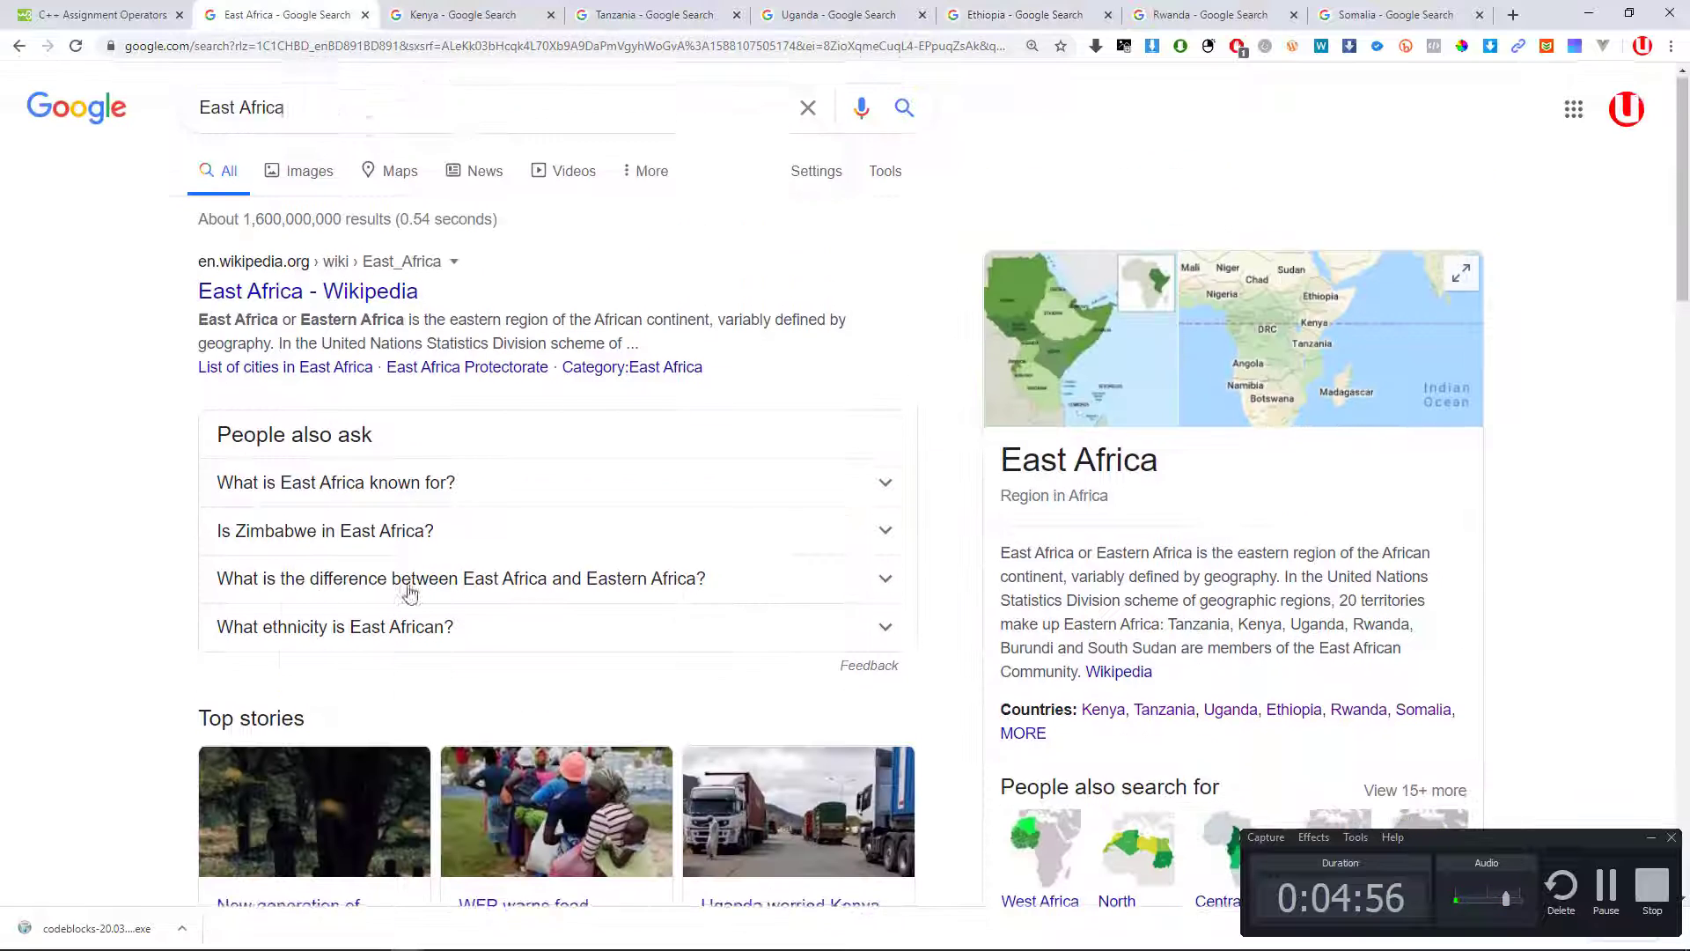
{"action": "left_click", "coordinate": [222, 108]}
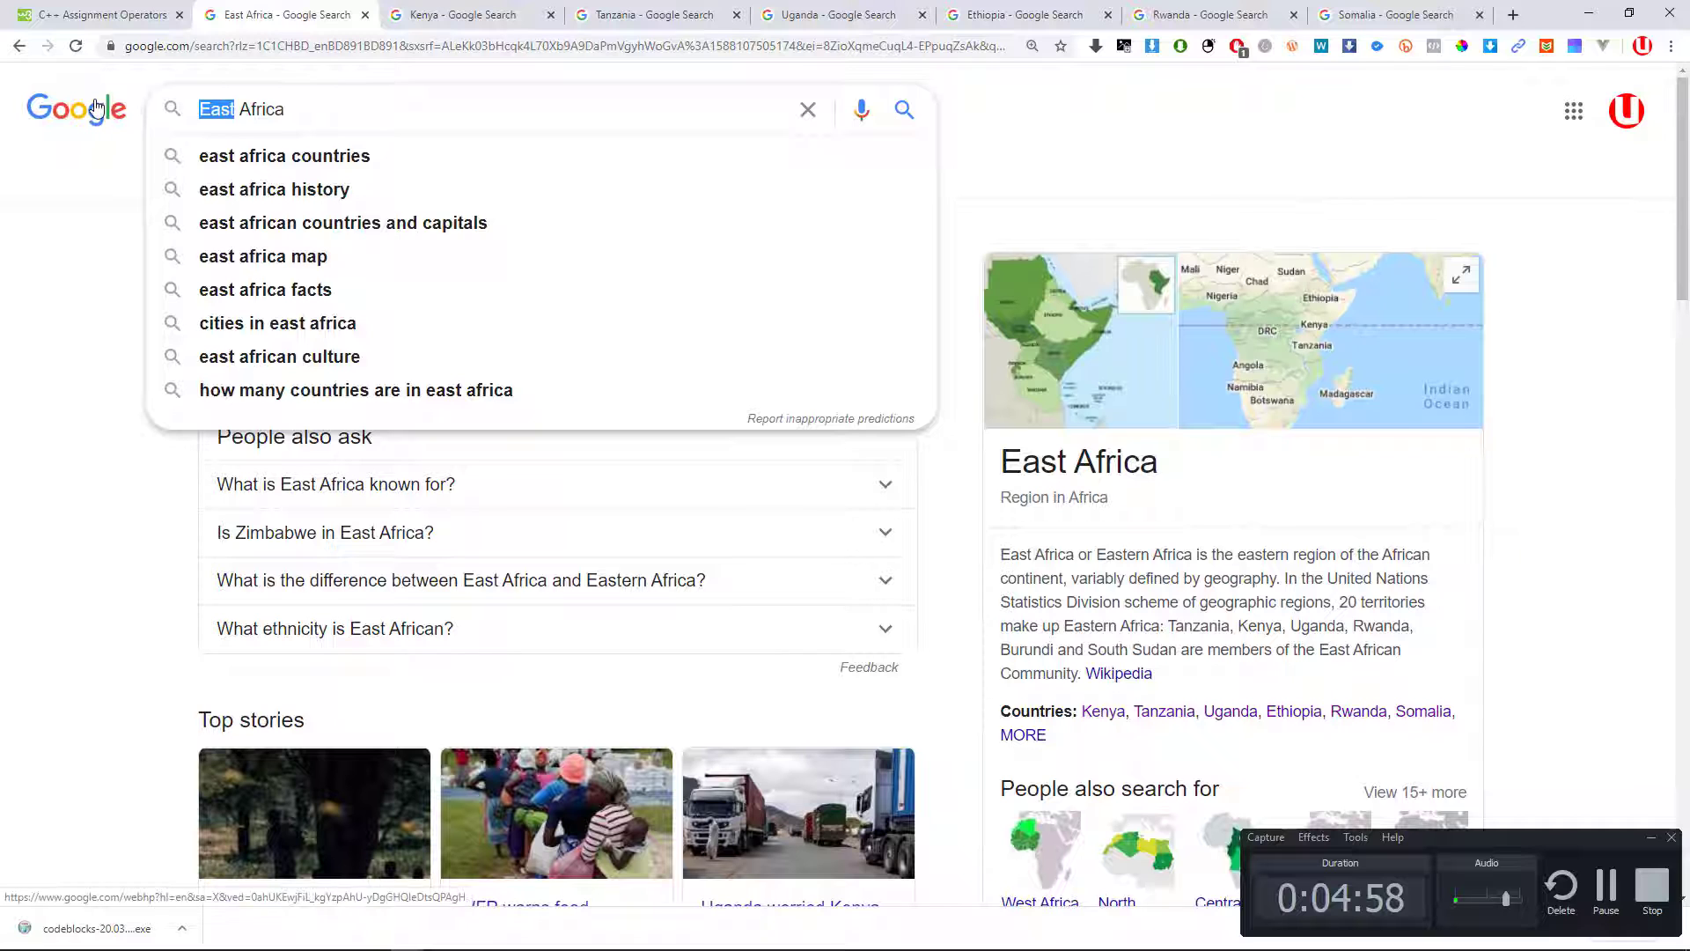
{"action": "type", "text": "WEST"}
{"action": "key", "text": "Return"}
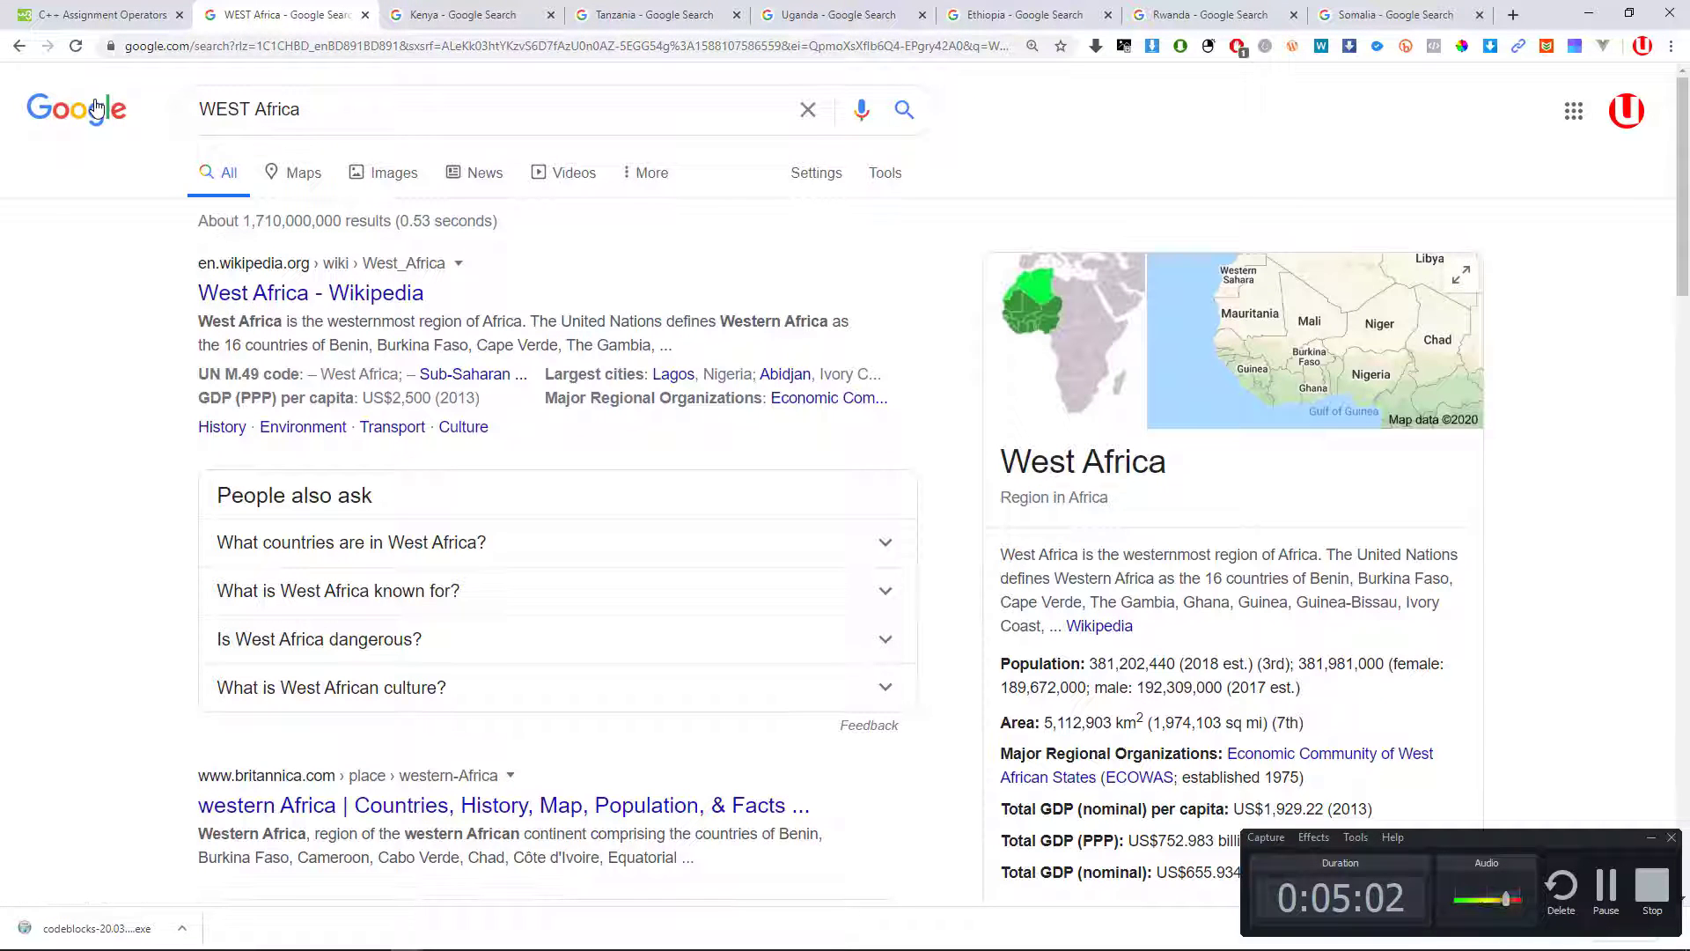
Step: Copy the "West Africa" title from the Google information box and switch back to the Word document
{"action": "scroll", "coordinate": [704, 364], "scroll_direction": "down", "scroll_amount": 3}
{"action": "scroll", "coordinate": [1155, 373], "scroll_direction": "up", "scroll_amount": 2}
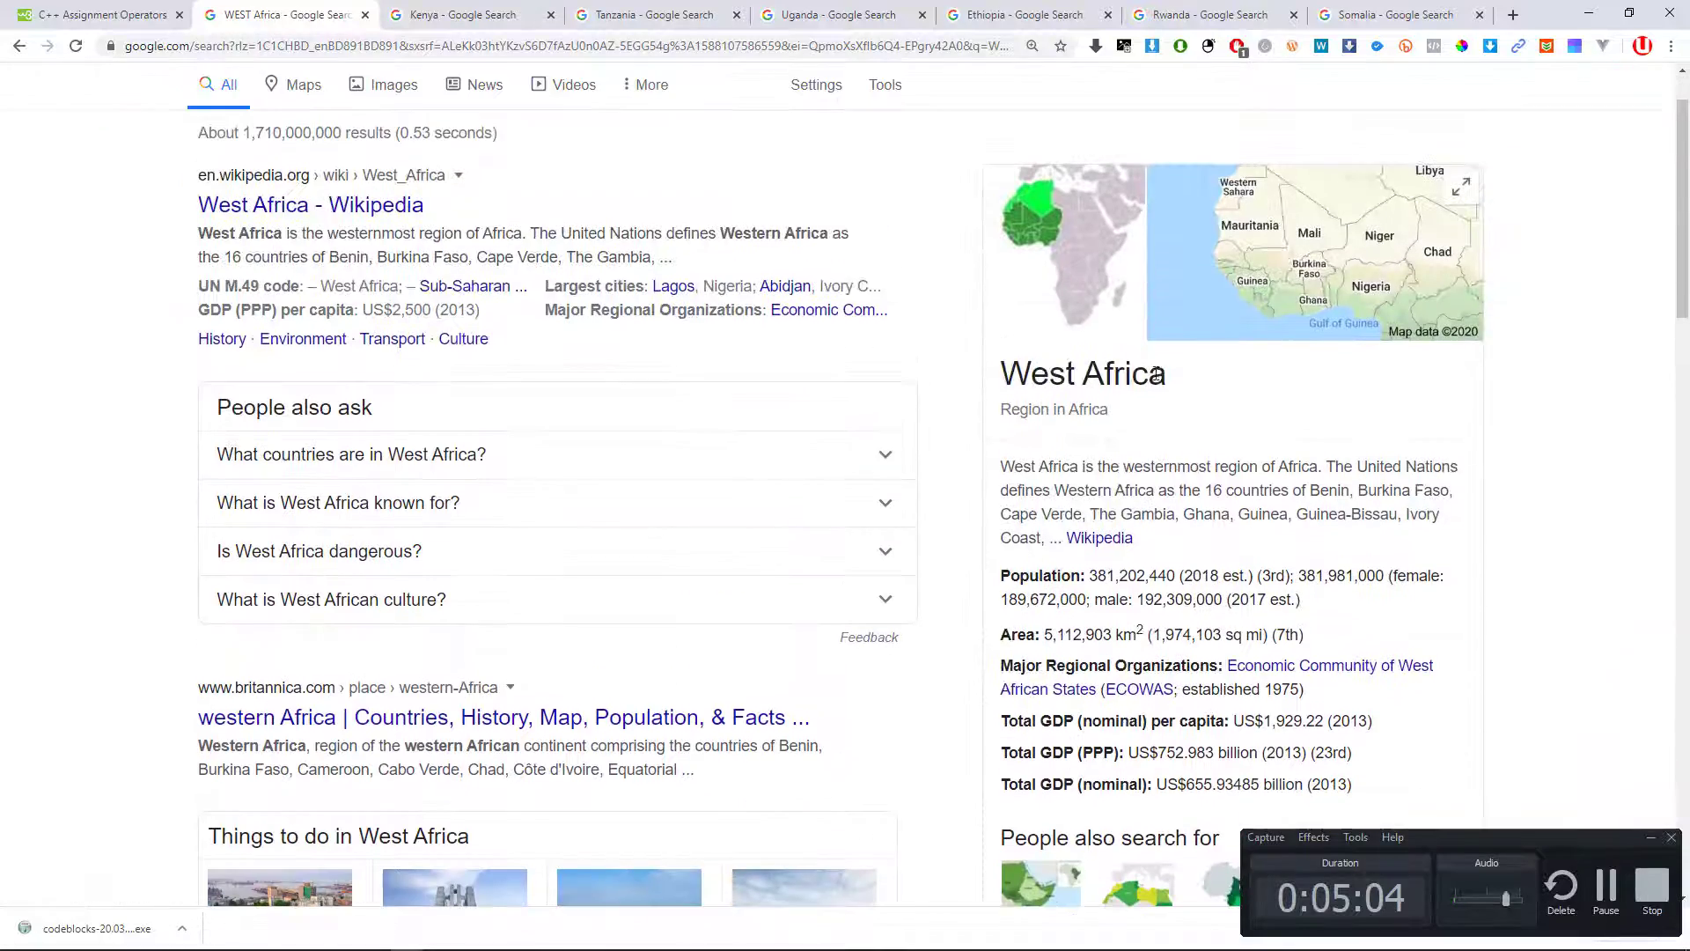
{"action": "left_click_drag", "start_coordinate": [1175, 380], "coordinate": [960, 381]}
{"action": "key", "text": "ctrl+c"}
{"action": "key", "text": "alt+Tab"}
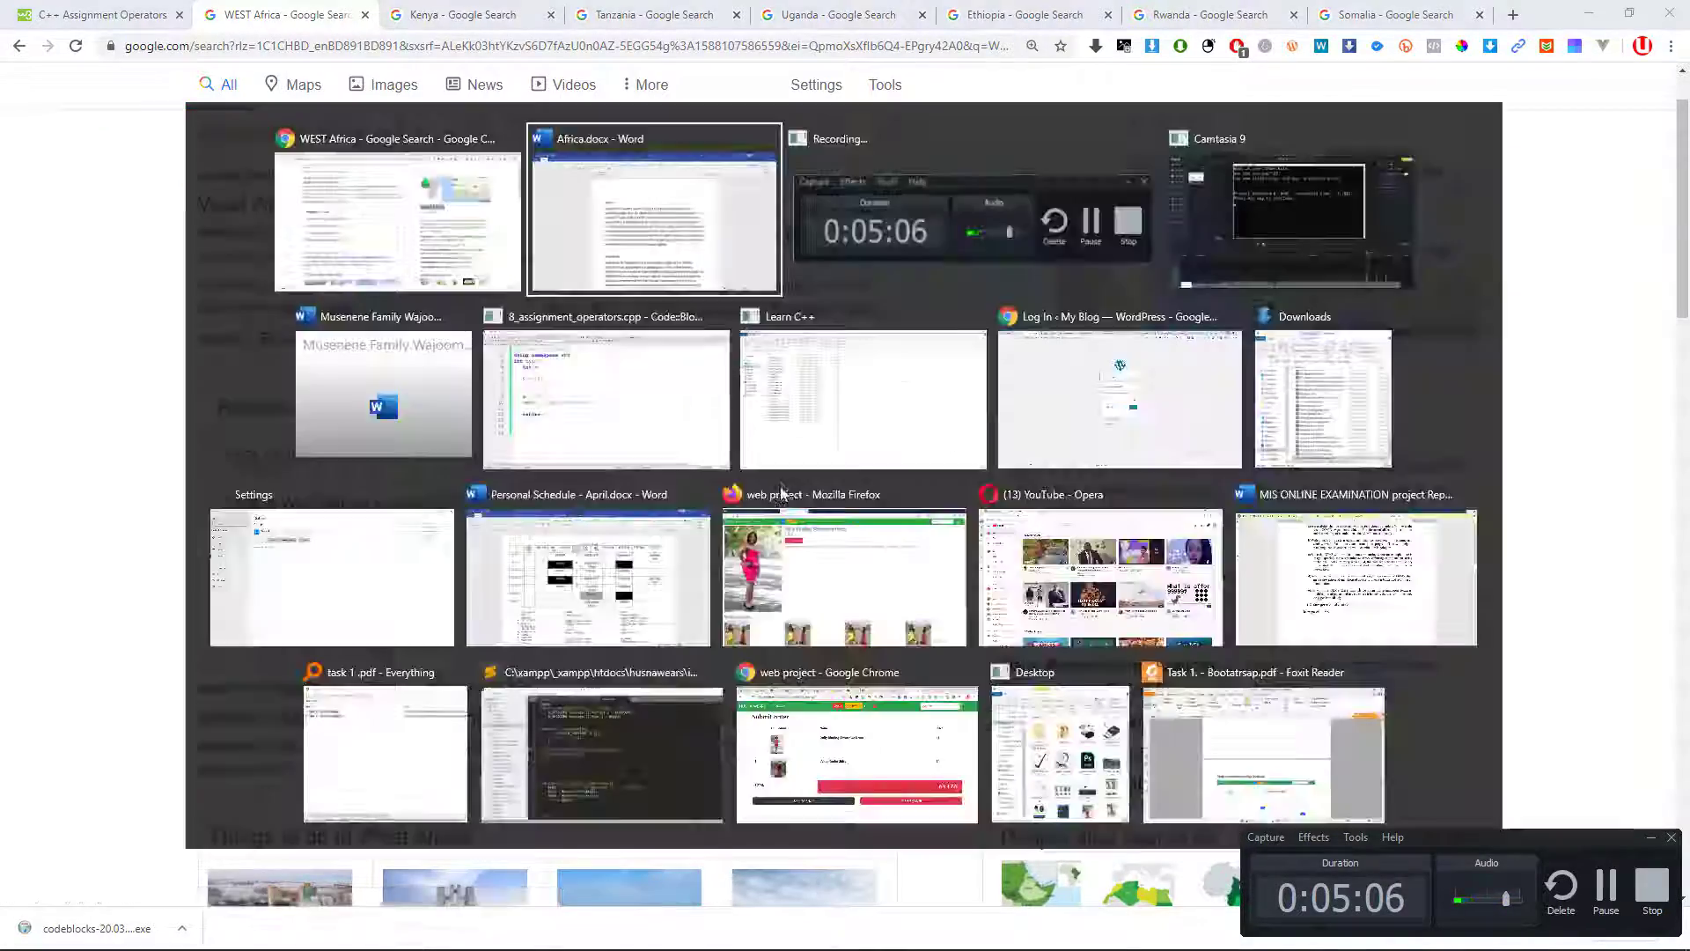
Step: Insert a page break below the Ethiopia paragraph, and paste "West Africa" there as a text-only heading followed by a new line
{"action": "scroll", "coordinate": [686, 509], "scroll_direction": "down", "scroll_amount": 15}
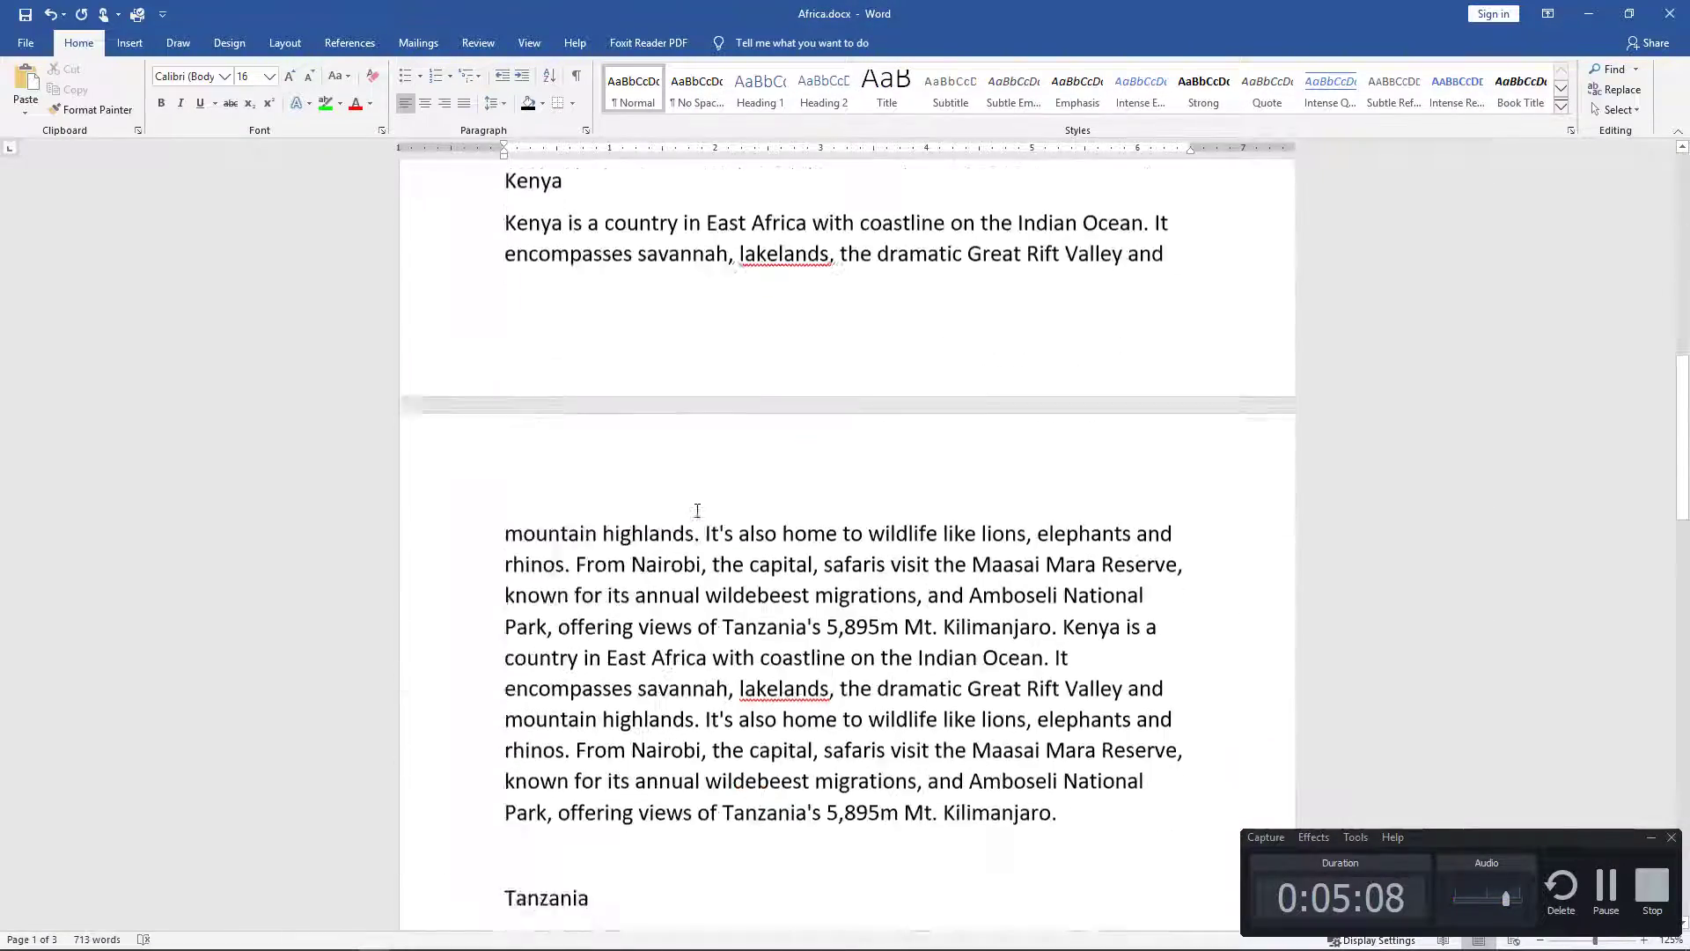
{"action": "scroll", "coordinate": [702, 508], "scroll_direction": "down", "scroll_amount": 3}
{"action": "scroll", "coordinate": [731, 671], "scroll_direction": "down", "scroll_amount": 10}
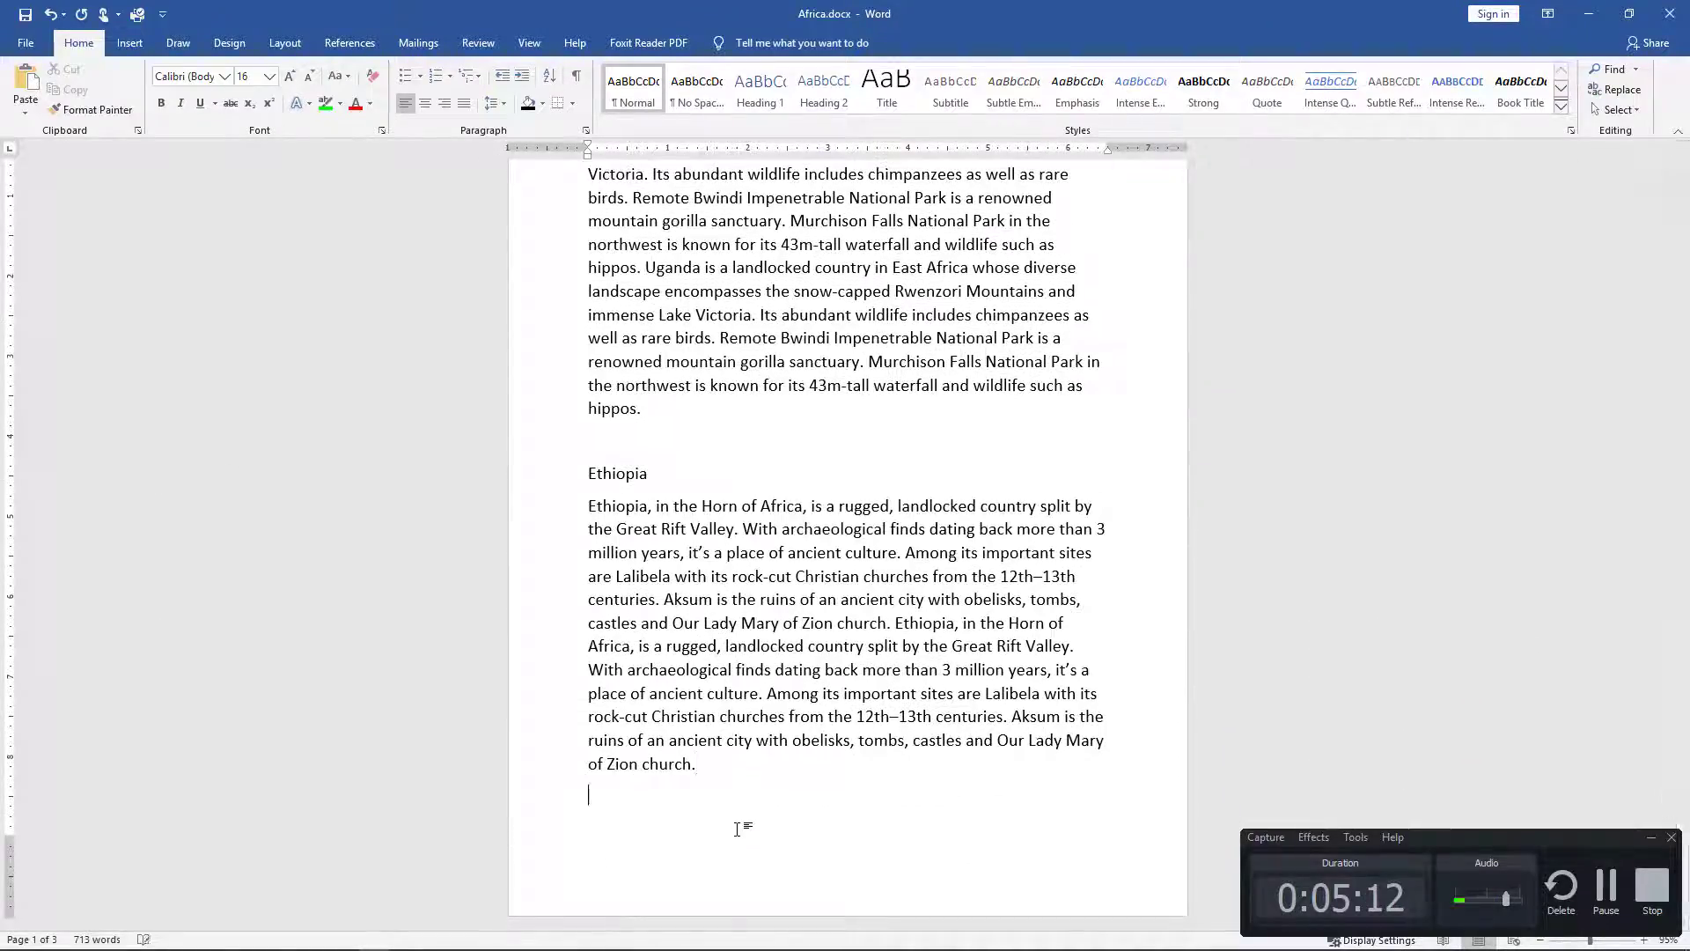
{"action": "key", "text": "ctrl+Return"}
{"action": "key", "text": "ctrl+v"}
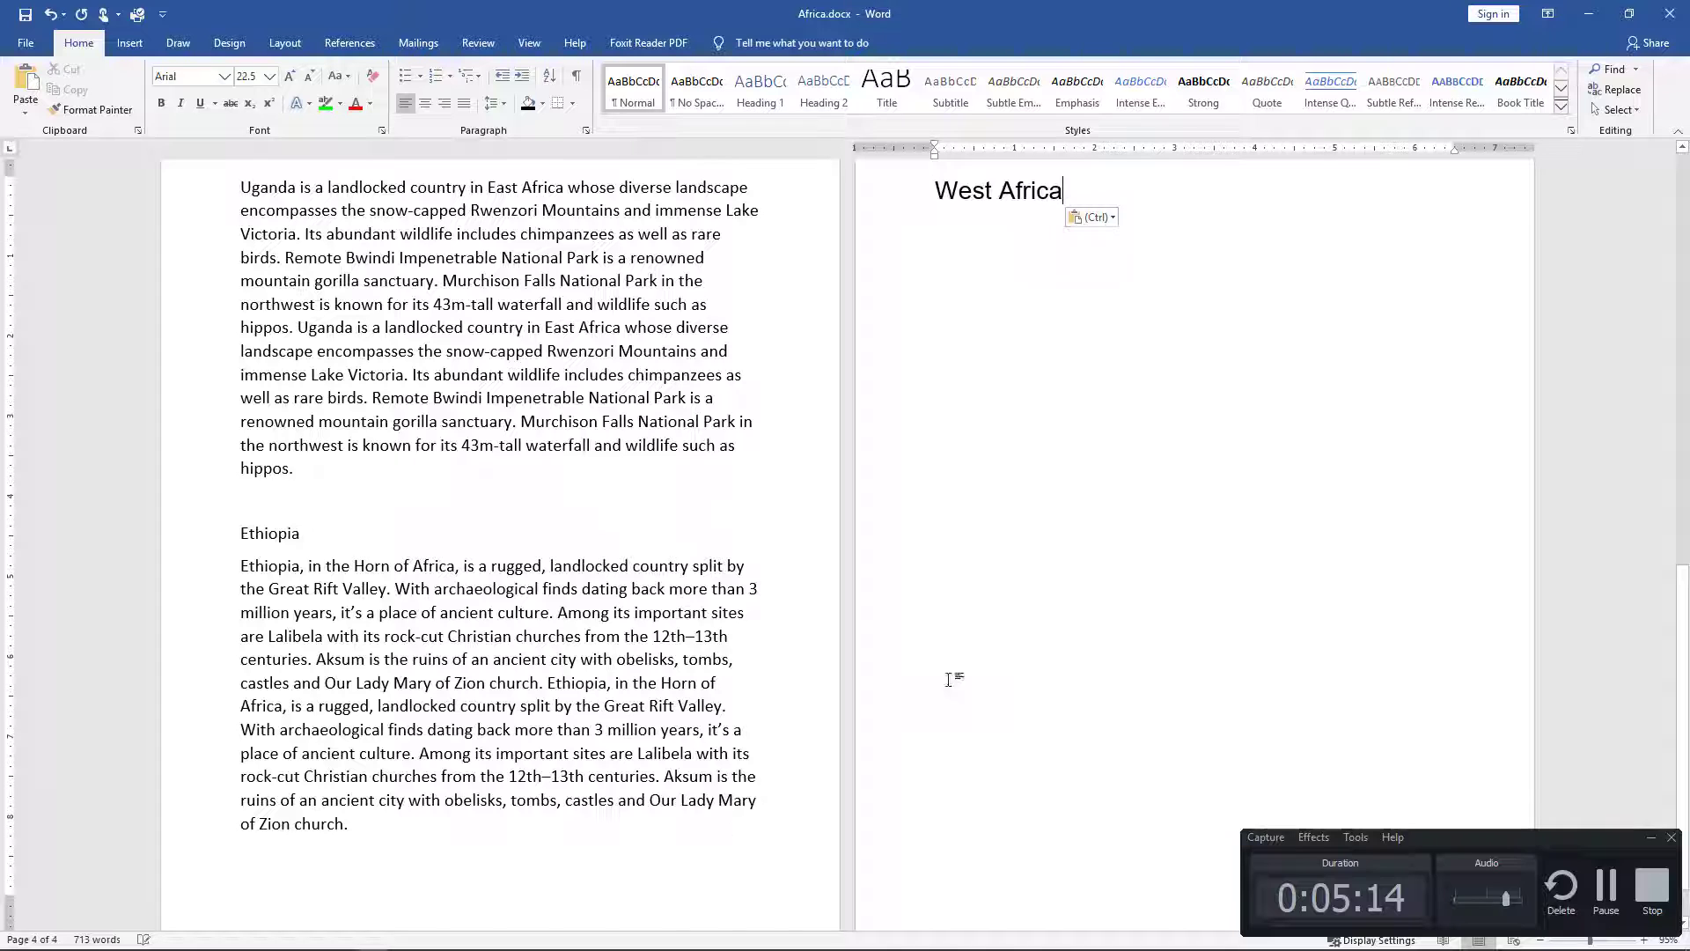
{"action": "left_click", "coordinate": [1091, 217]}
{"action": "left_click", "coordinate": [1135, 262]}
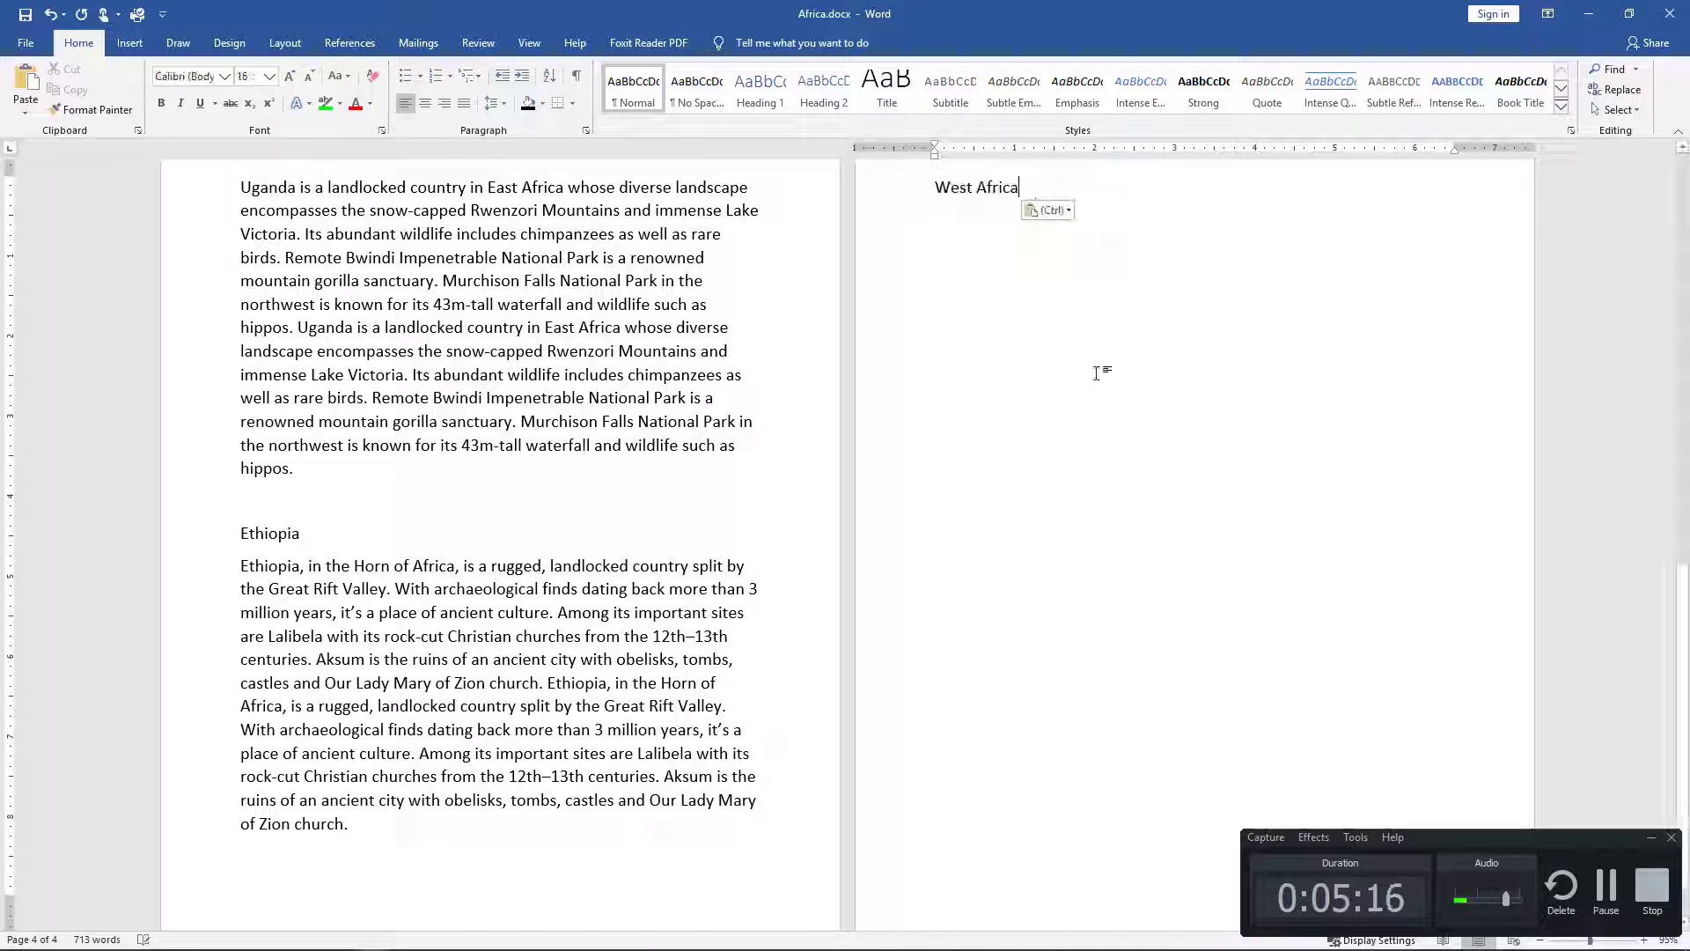
{"action": "scroll", "coordinate": [1025, 429], "scroll_direction": "up", "scroll_amount": 2}
{"action": "key", "text": "Return"}
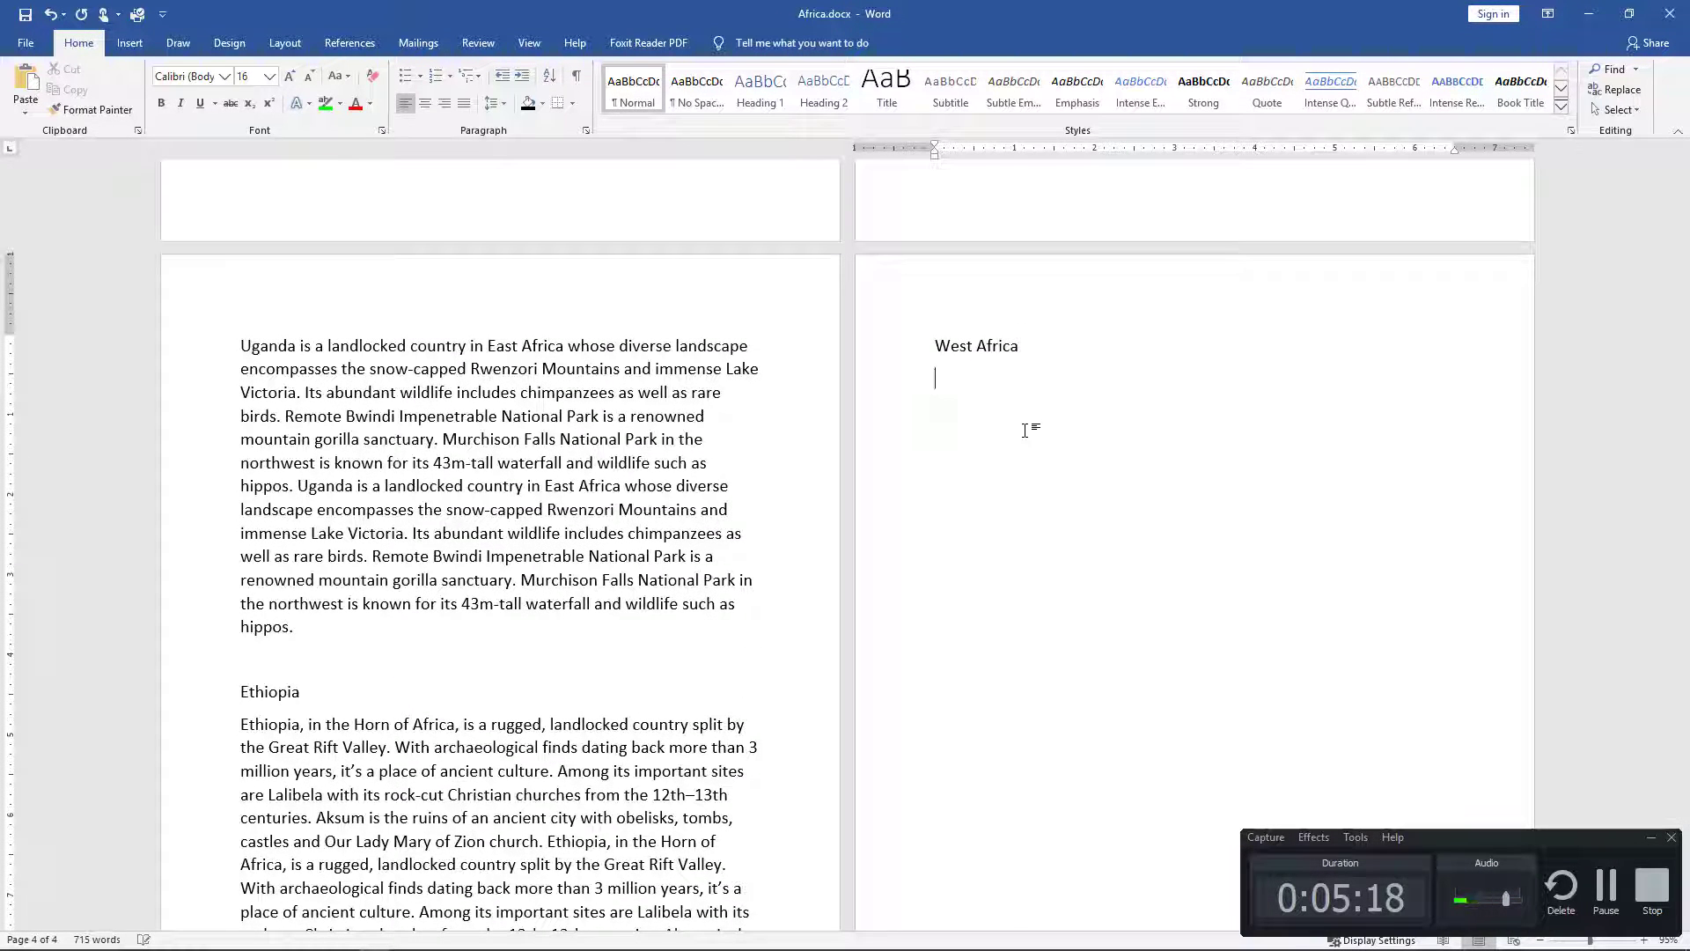
{"action": "scroll", "coordinate": [1024, 429], "scroll_direction": "down", "scroll_amount": 2}
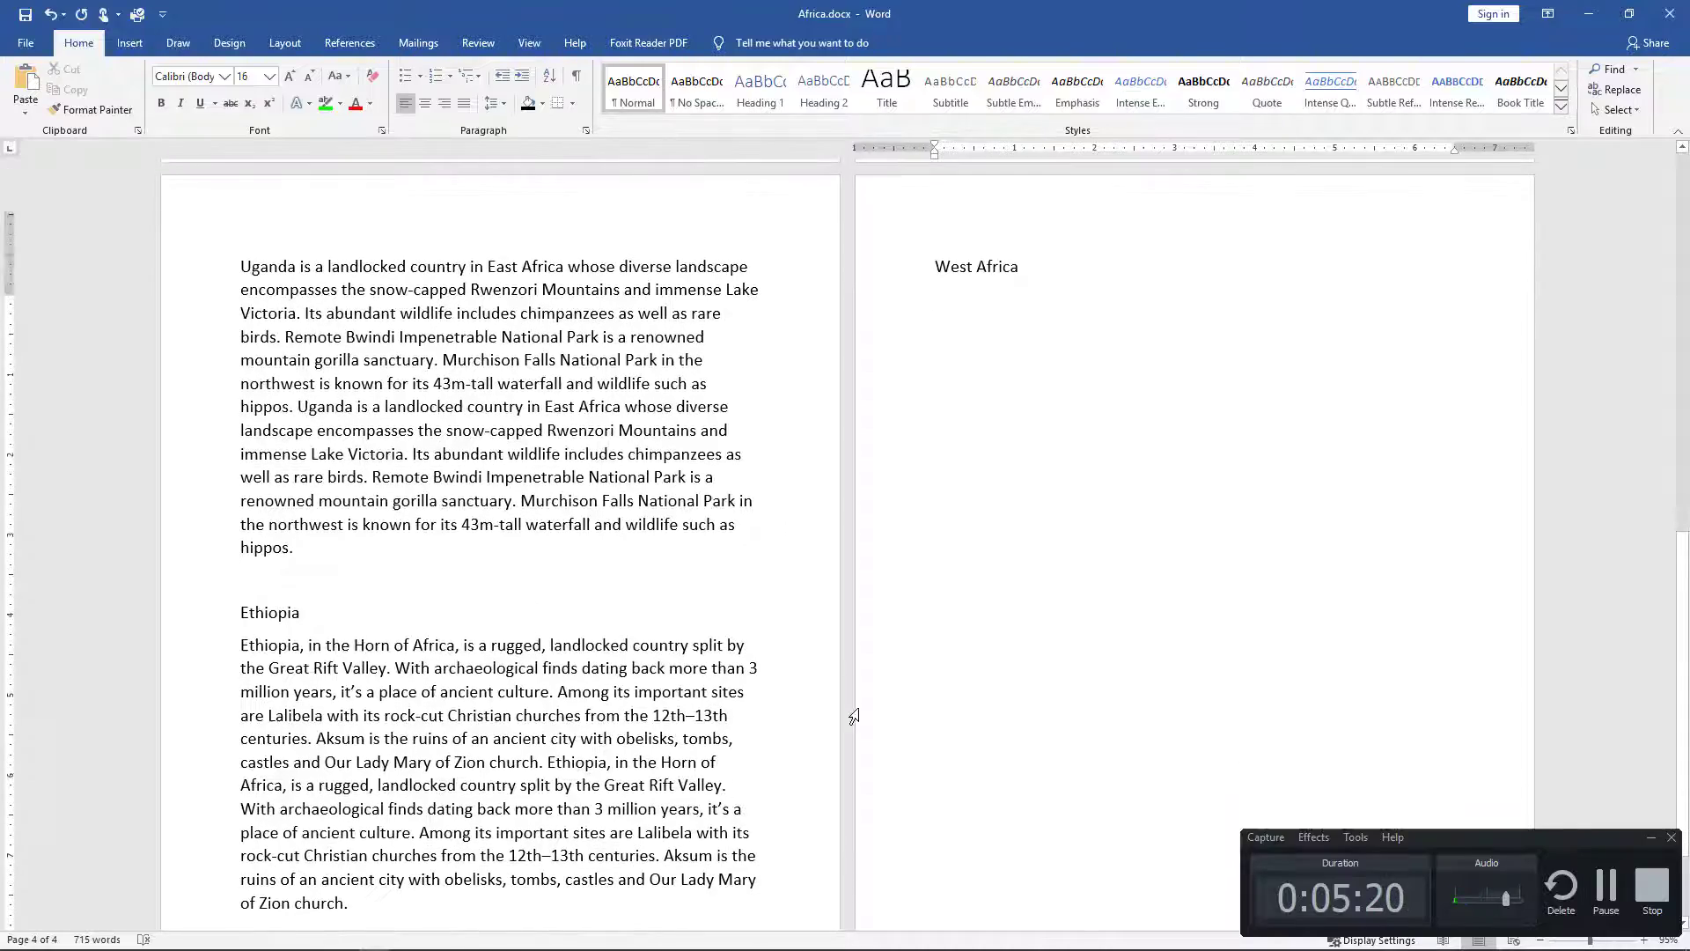
{"action": "scroll", "coordinate": [1068, 272], "scroll_direction": "up", "scroll_amount": 5}
{"action": "scroll", "coordinate": [1046, 329], "scroll_direction": "up", "scroll_amount": 3}
{"action": "scroll", "coordinate": [1046, 329], "scroll_direction": "up", "scroll_amount": 4}
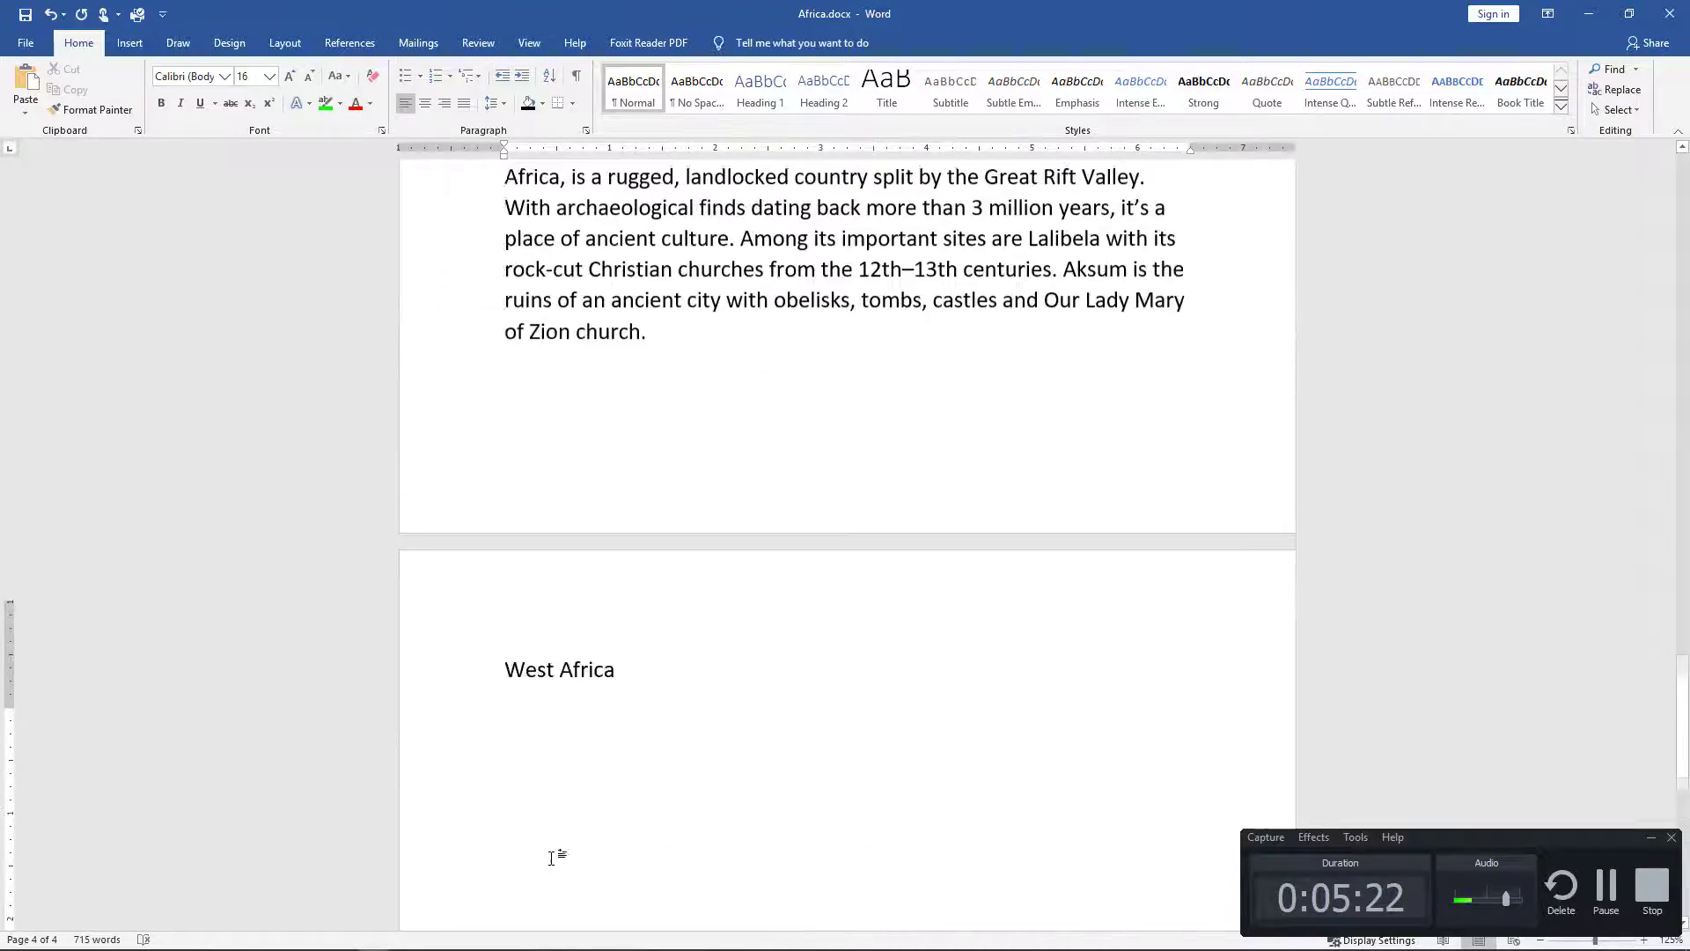
Step: Select and copy everything from the East Africa description through the end of the Ethiopia paragraph, leaving out the "East Africa" heading
{"action": "scroll", "coordinate": [652, 540], "scroll_direction": "up", "scroll_amount": 3}
{"action": "left_click_drag", "start_coordinate": [507, 634], "coordinate": [417, 668]}
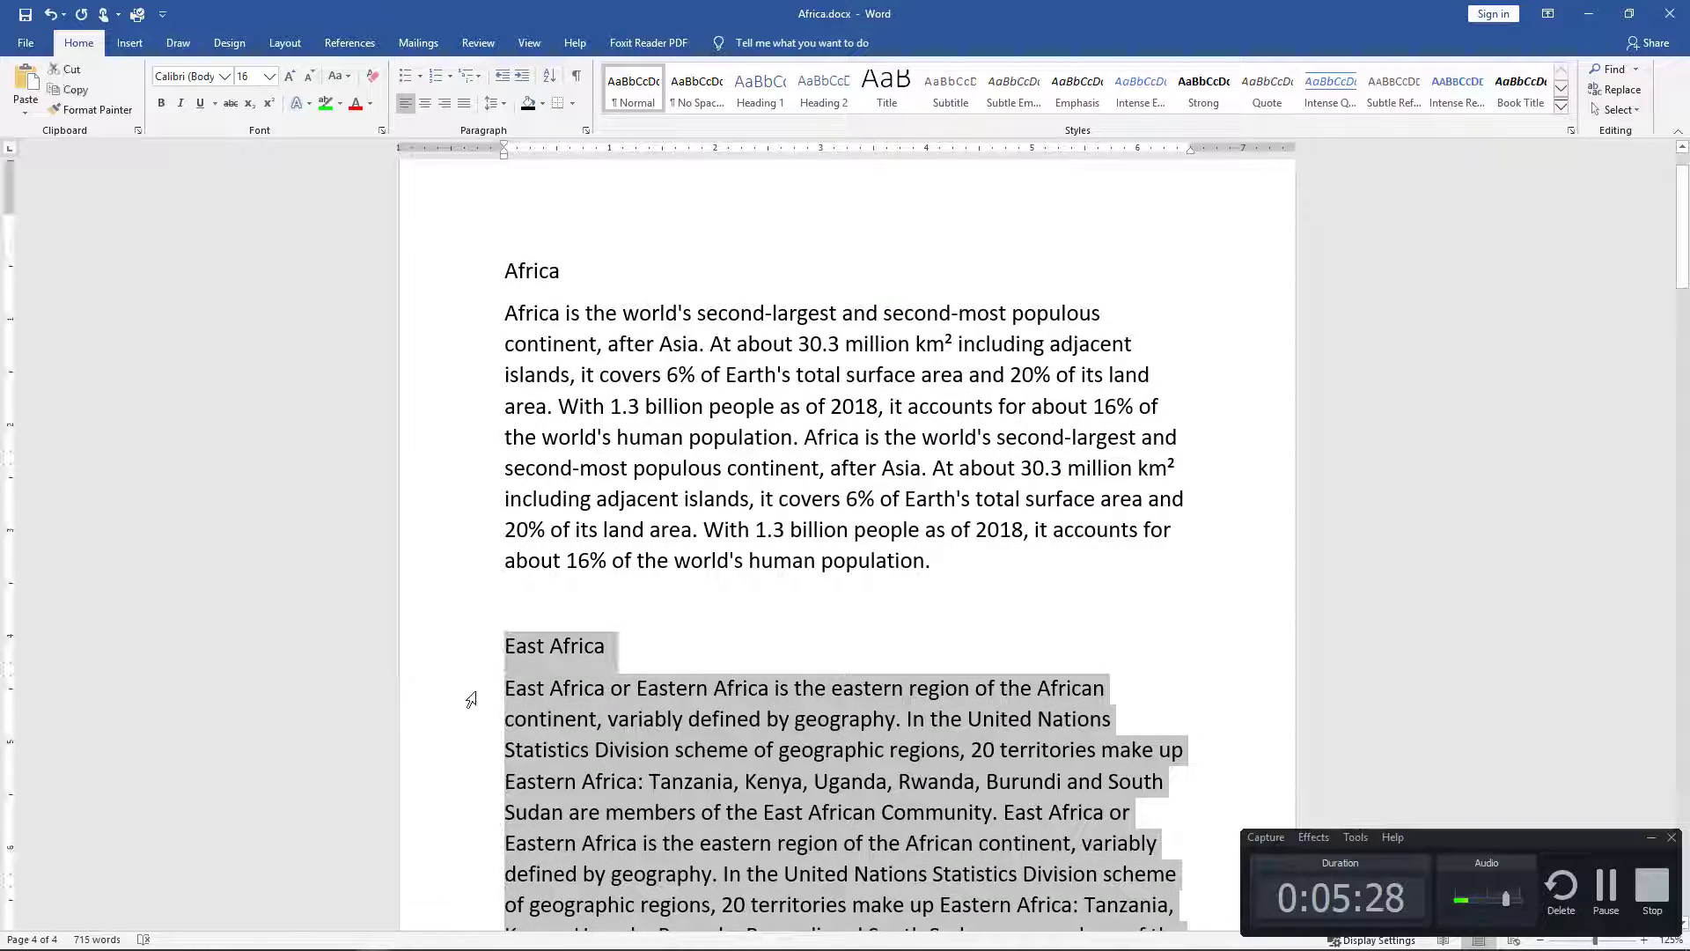
{"action": "scroll", "coordinate": [710, 780], "scroll_direction": "down", "scroll_amount": 12}
{"action": "scroll", "coordinate": [841, 778], "scroll_direction": "down", "scroll_amount": 8}
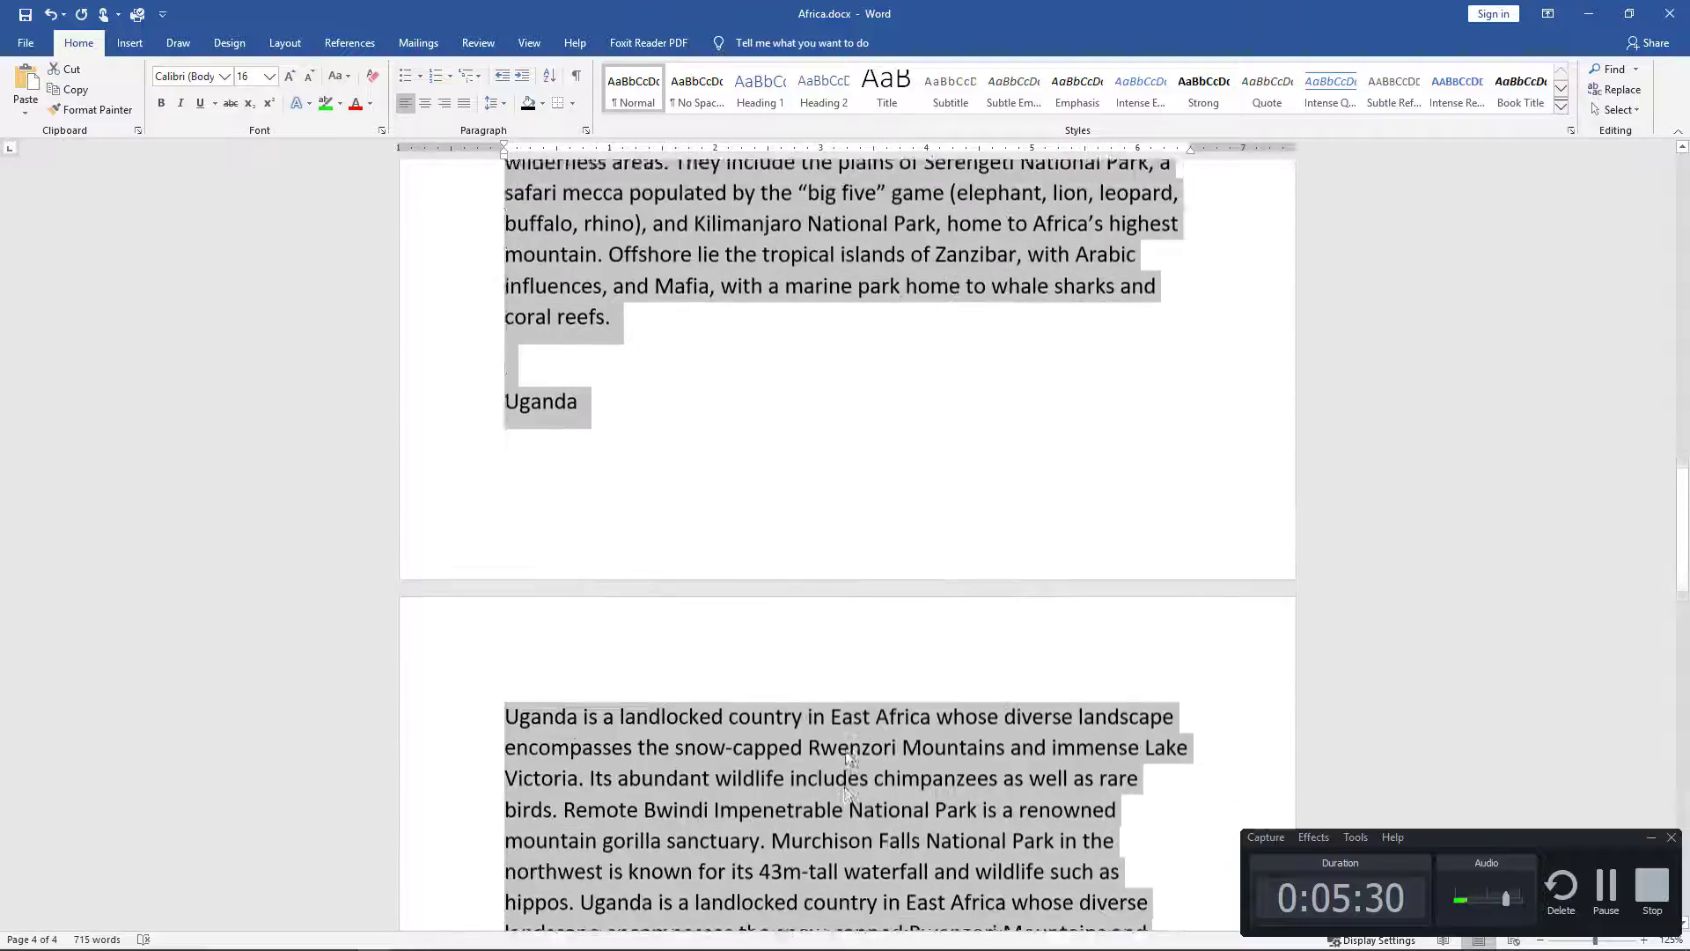
{"action": "scroll", "coordinate": [844, 766], "scroll_direction": "up", "scroll_amount": 6}
{"action": "scroll", "coordinate": [852, 755], "scroll_direction": "down", "scroll_amount": 4}
{"action": "scroll", "coordinate": [848, 744], "scroll_direction": "down", "scroll_amount": 12}
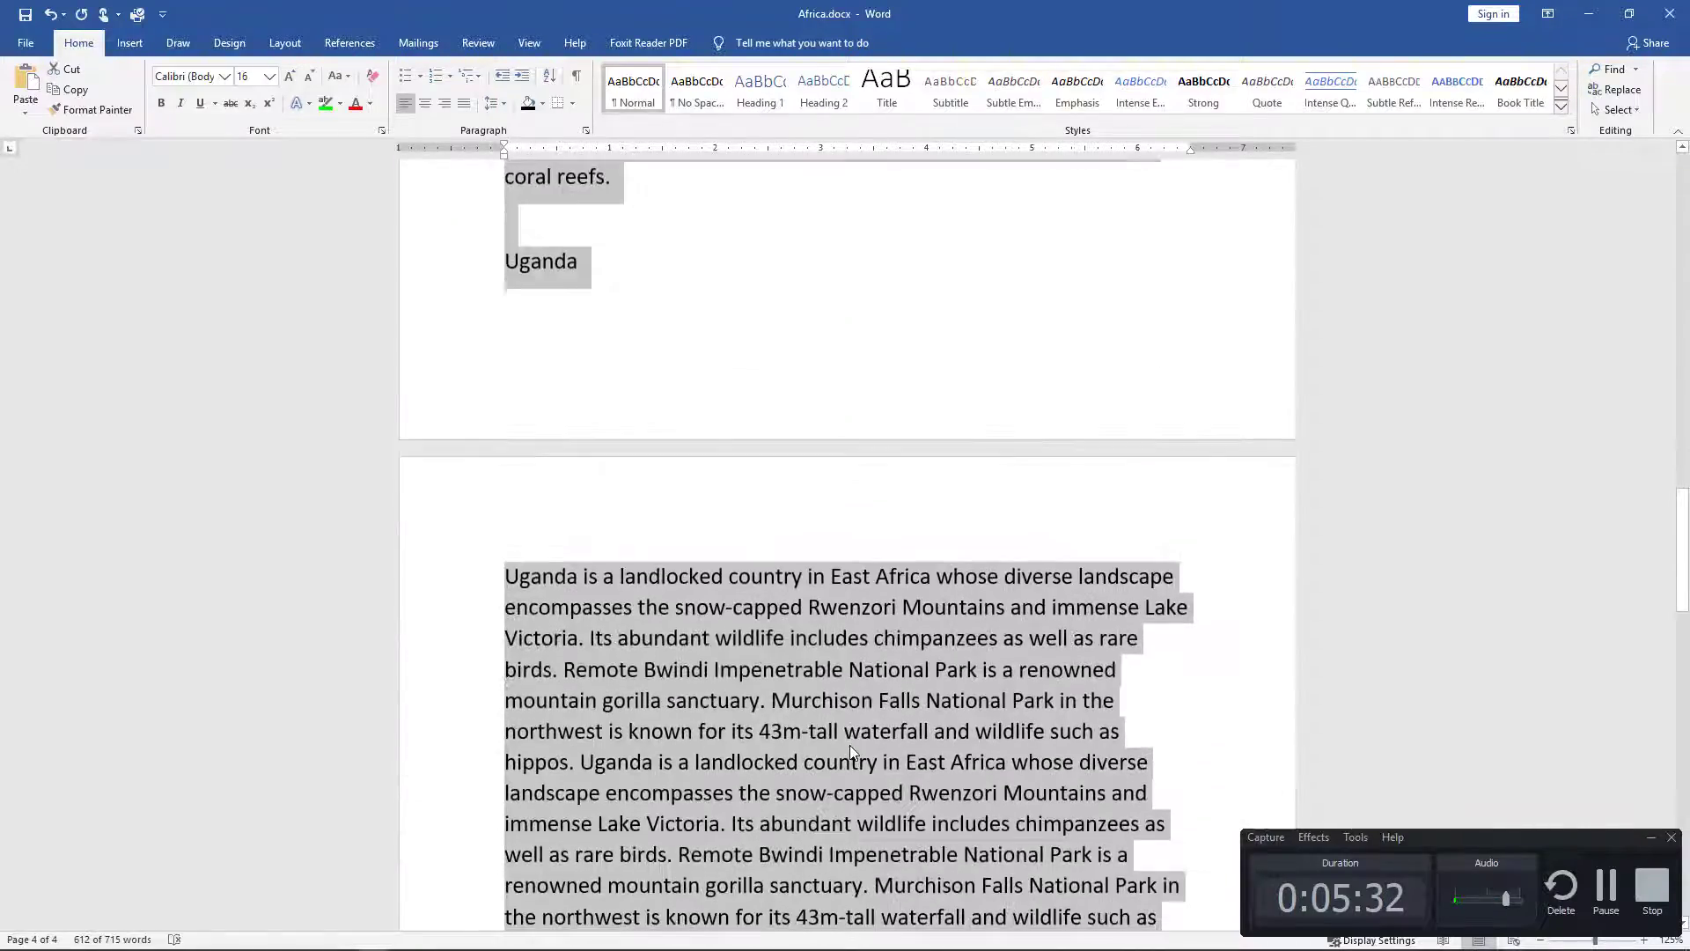
{"action": "scroll", "coordinate": [880, 748], "scroll_direction": "up", "scroll_amount": 5}
{"action": "scroll", "coordinate": [898, 763], "scroll_direction": "up", "scroll_amount": 20}
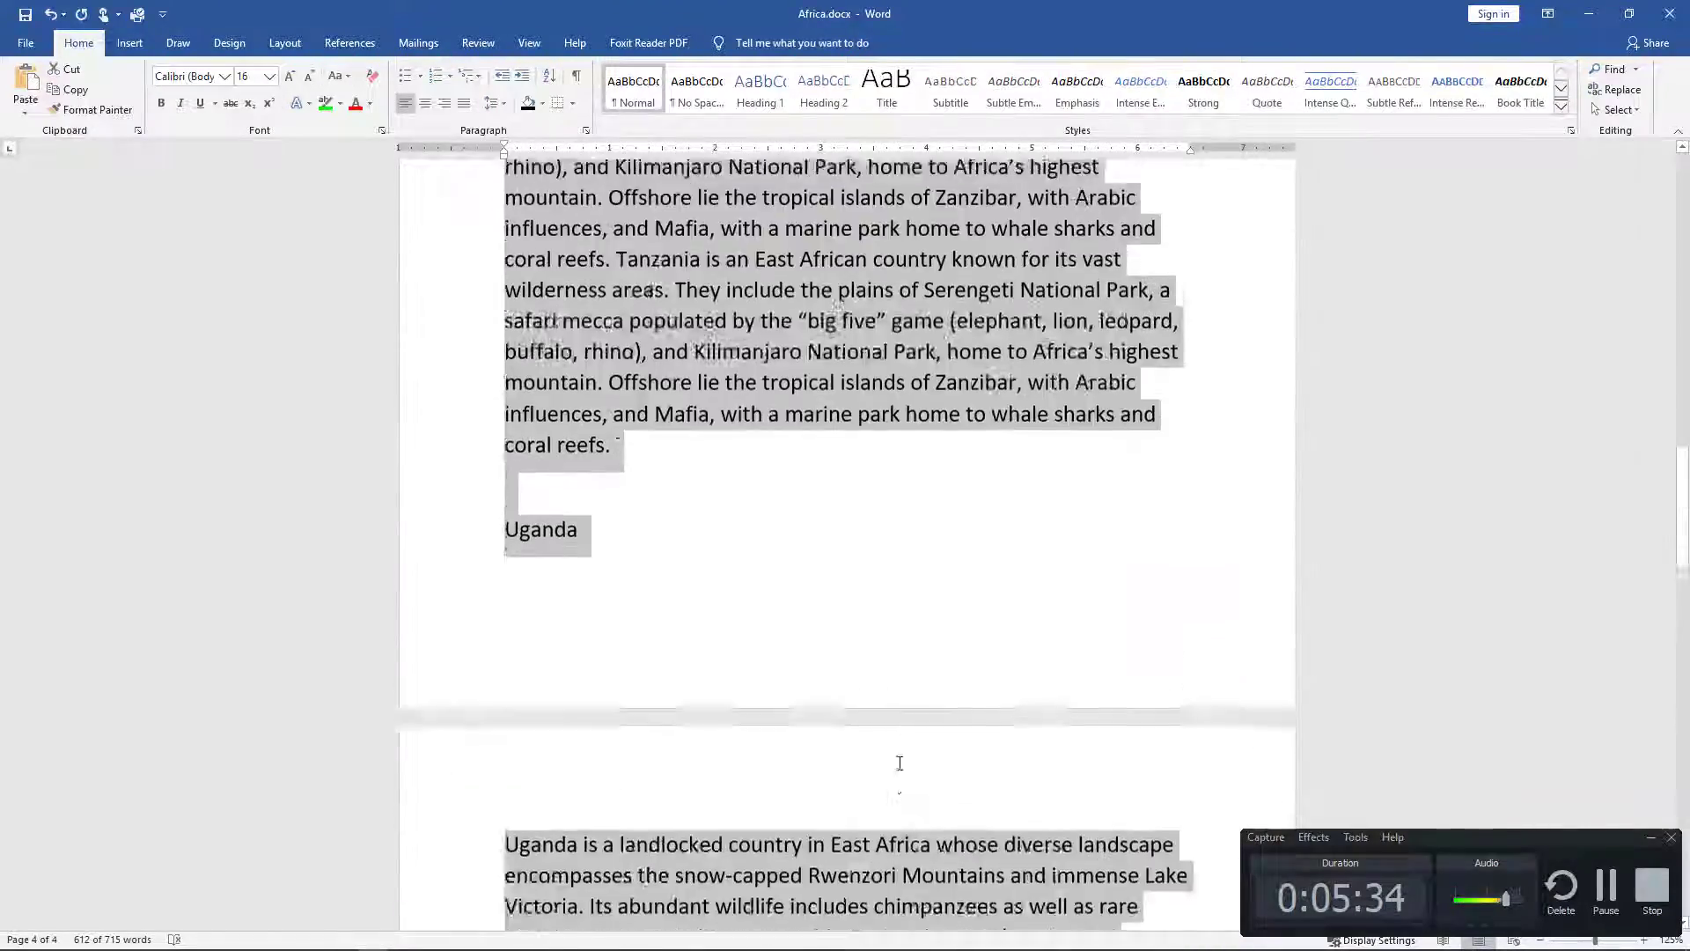
{"action": "scroll", "coordinate": [907, 759], "scroll_direction": "down", "scroll_amount": 1}
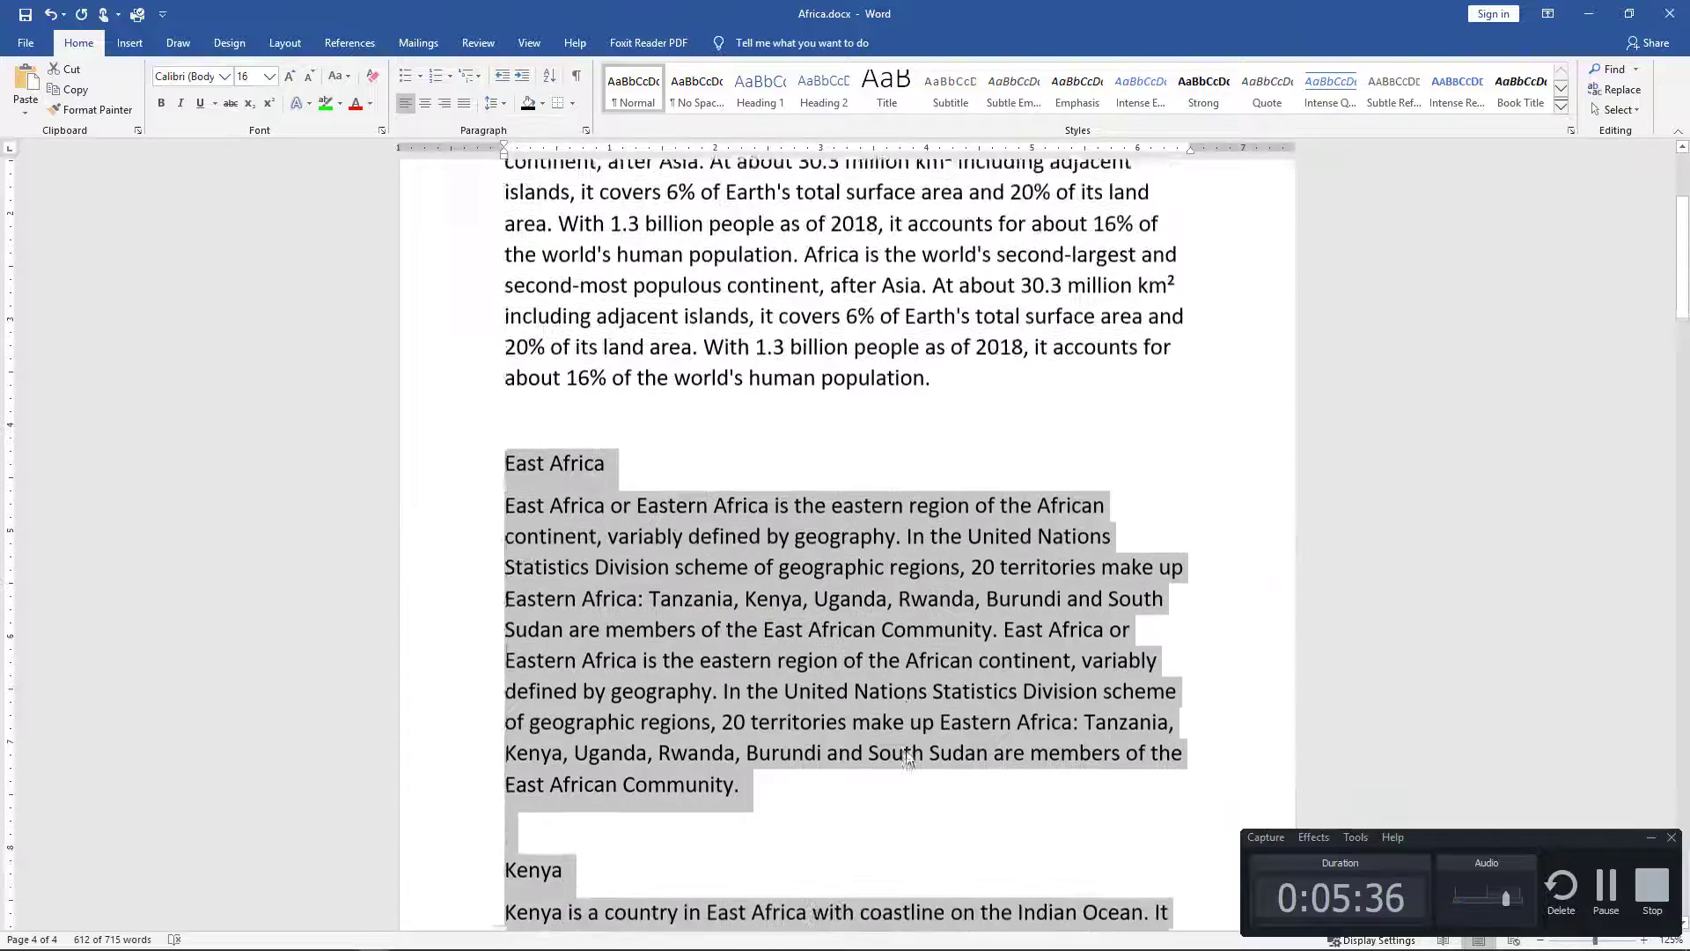
{"action": "scroll", "coordinate": [909, 759], "scroll_direction": "down", "scroll_amount": 18}
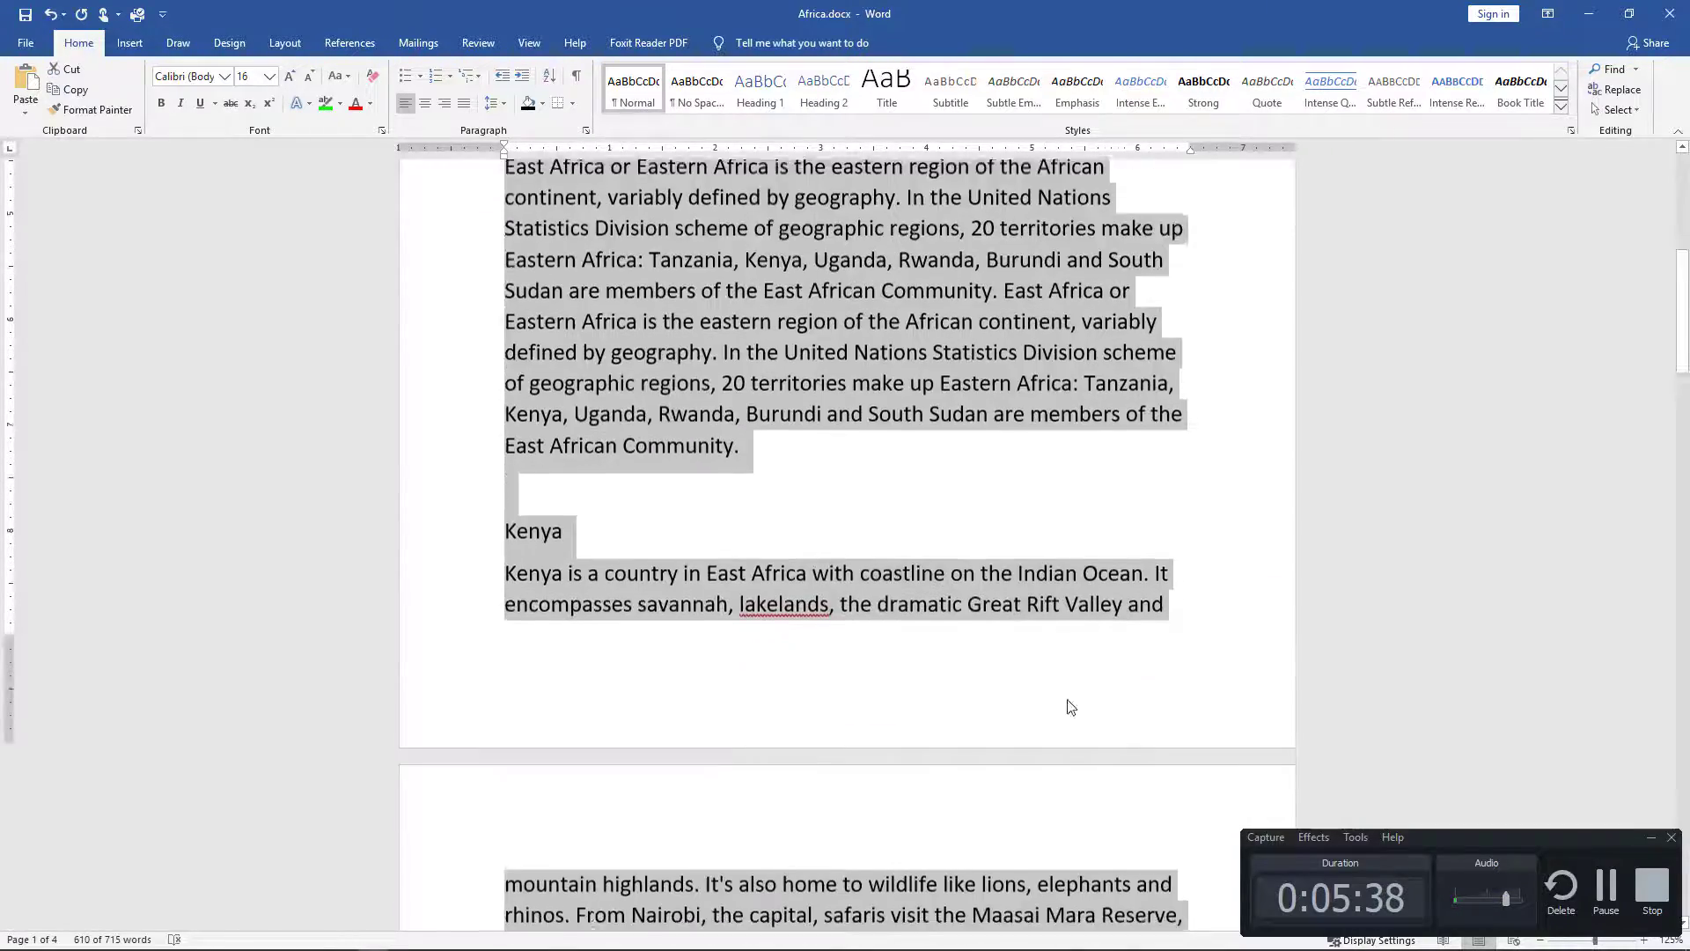
{"action": "scroll", "coordinate": [880, 682], "scroll_direction": "down", "scroll_amount": 10}
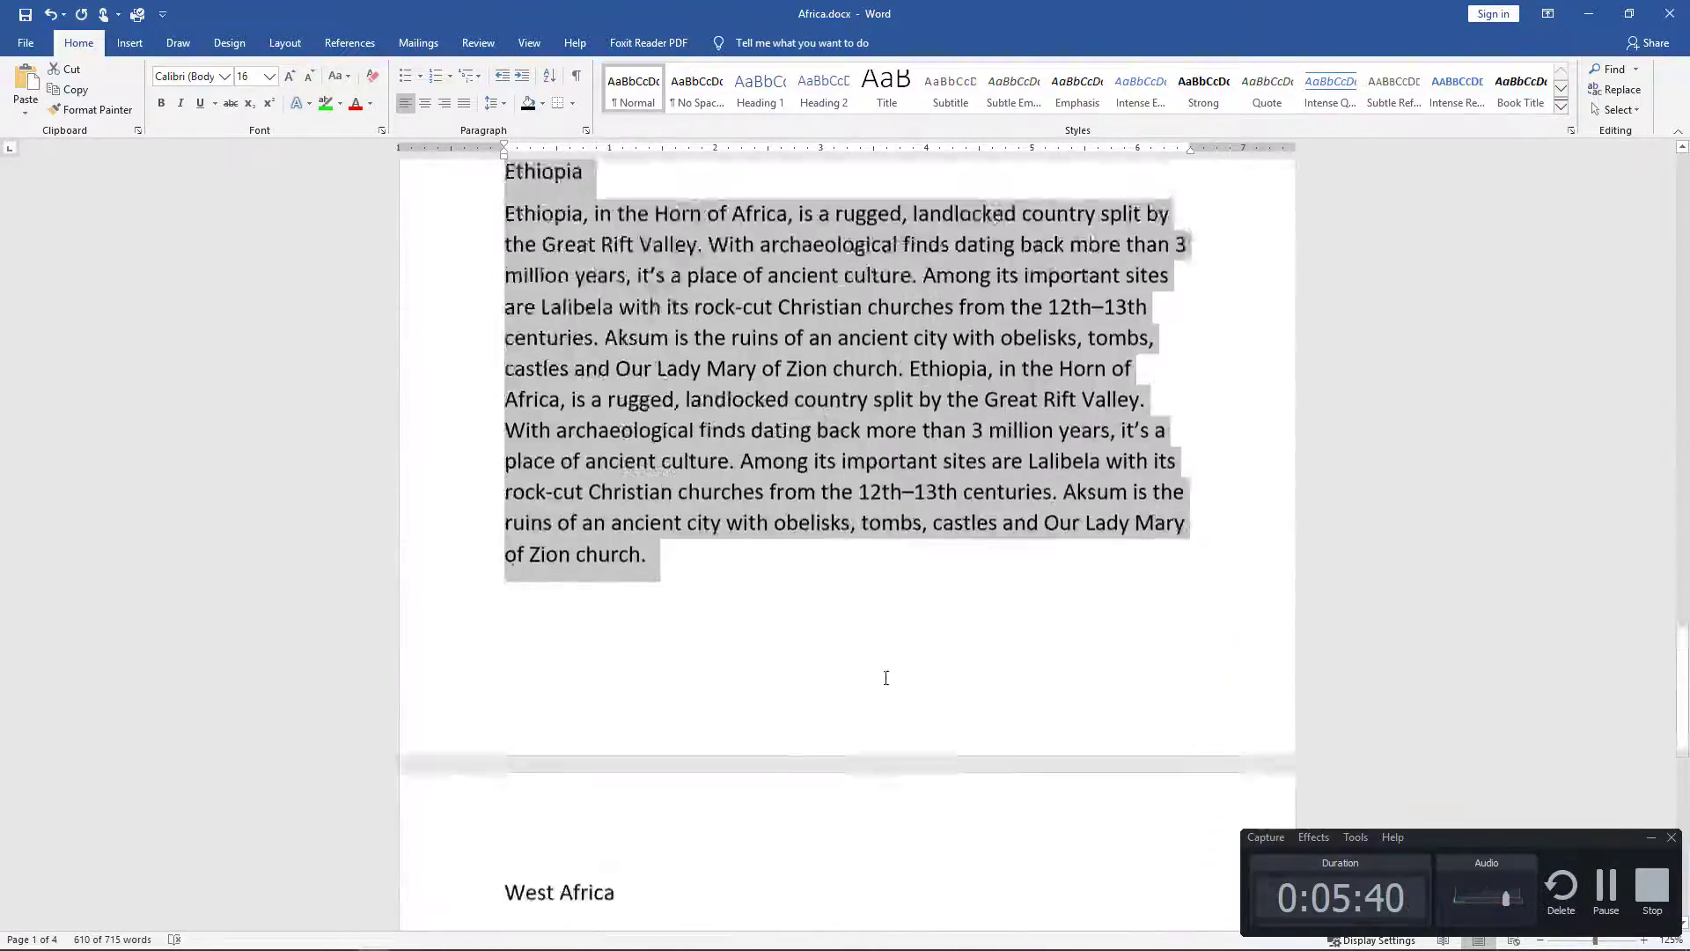
Step: Paste the copied East Africa description and its country sections below the "West Africa" heading
{"action": "left_click", "coordinate": [666, 573]}
{"action": "type", "text": "Ethiopia Ethiopia, in the Horn of Africa, is a rugged, landlocked country split by the Great Rift Valley. With archaeological finds dating back more than 3 million years, it’s a place of ancient culture. Among its important sites are Lalibela with its rock-cut Christian churches from the 12th–13th centuries. Aksum is the ruins of an ancient city with obelisks, tombs, castles and Our Lady Mary of Zion church. Ethiopia, in the Horn of Africa, is a rugged, landlocked country split by the Great Rift Valley. With archaeological finds dating back more than 3 million years, it’s a place of ancient culture. Among its important sites are Lalibela with its rock-cut Christian churches from the 12th–13th centuries. Aksum is the ruins of an ancient city with obelisks, tombs, castles and Our Lady Mary of Zion church."}
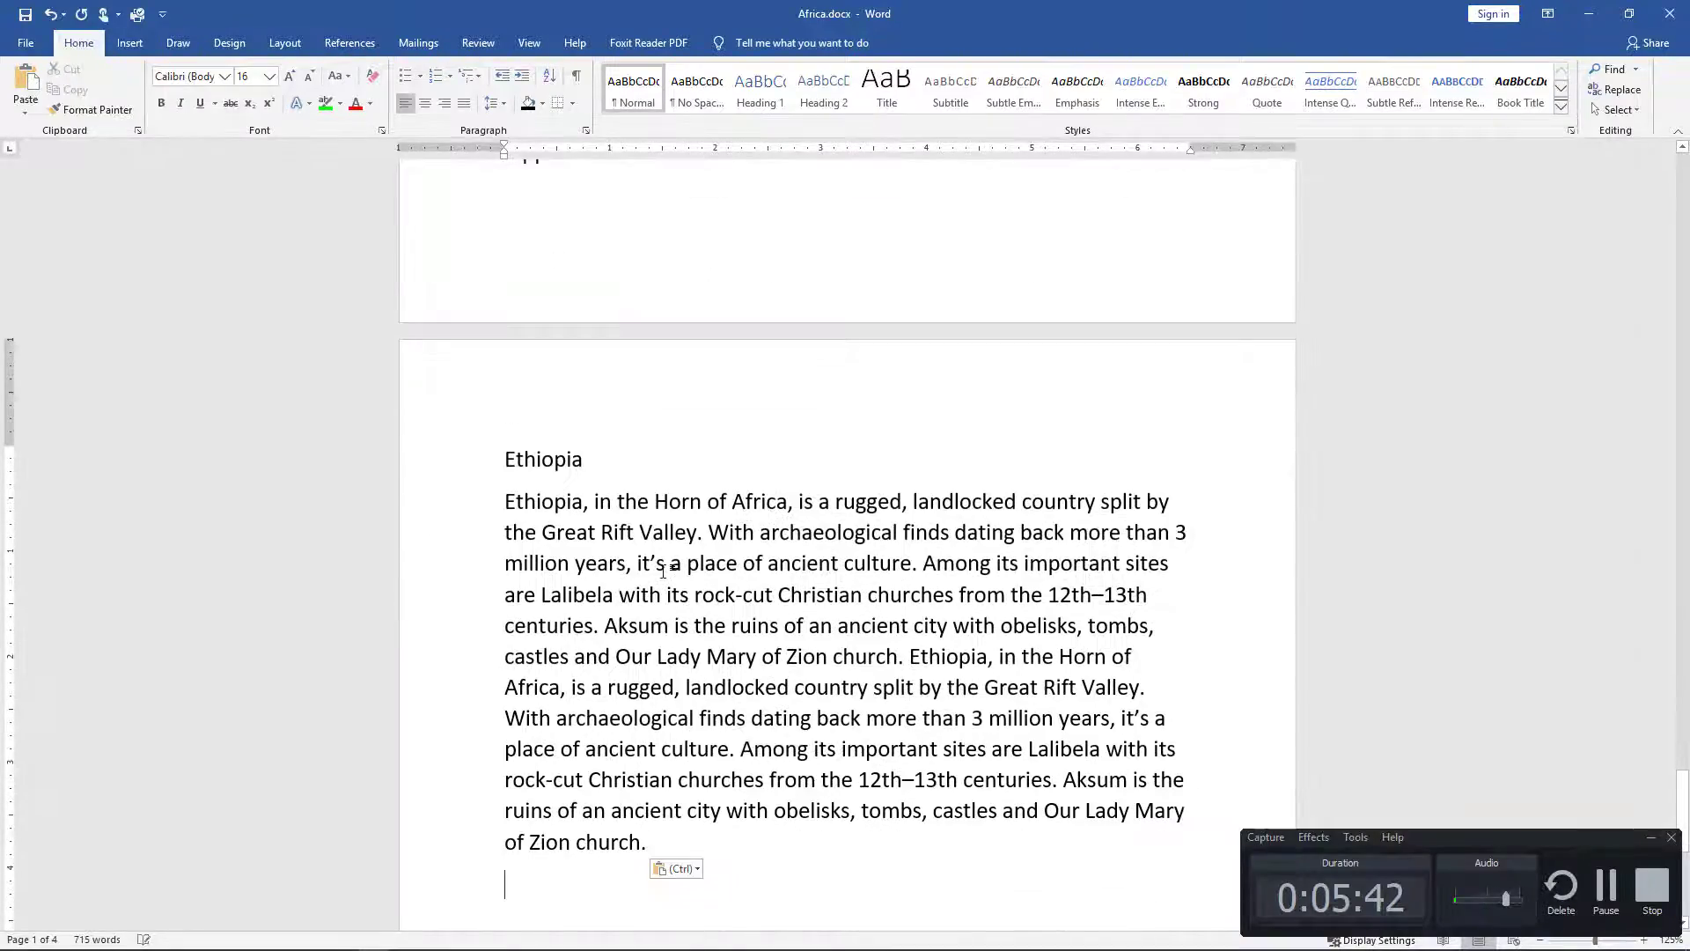
{"action": "scroll", "coordinate": [696, 598], "scroll_direction": "up", "scroll_amount": 20}
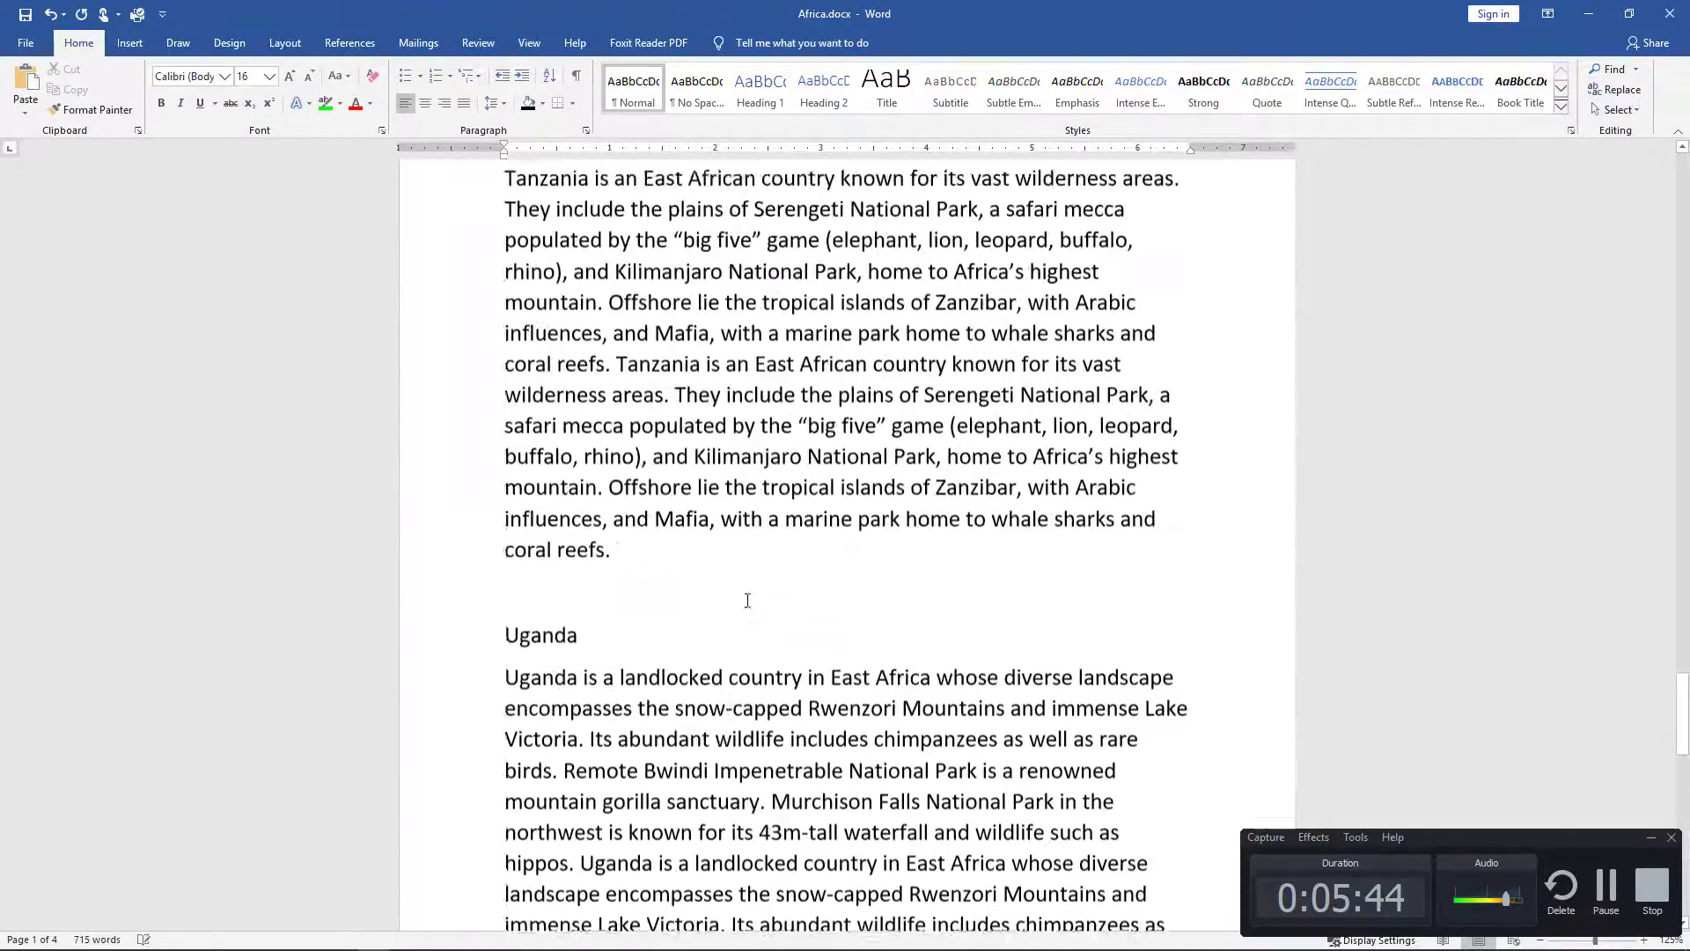
{"action": "scroll", "coordinate": [736, 612], "scroll_direction": "up", "scroll_amount": 6}
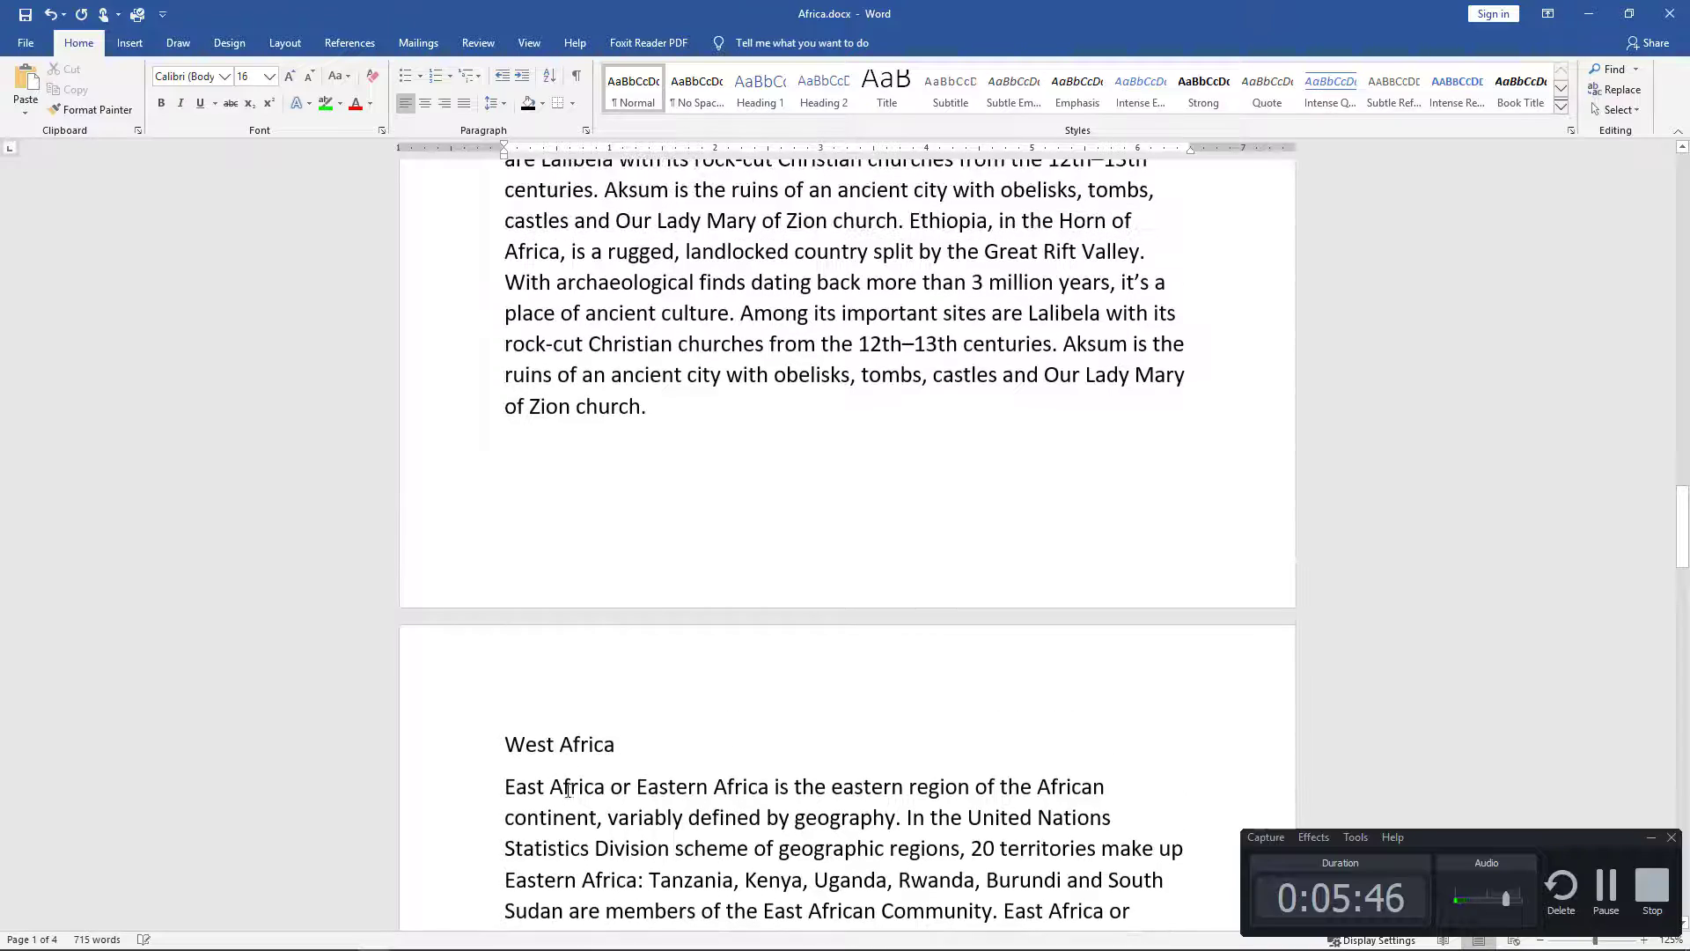
{"action": "left_click", "coordinate": [534, 720]}
{"action": "scroll", "coordinate": [537, 748], "scroll_direction": "down", "scroll_amount": 7}
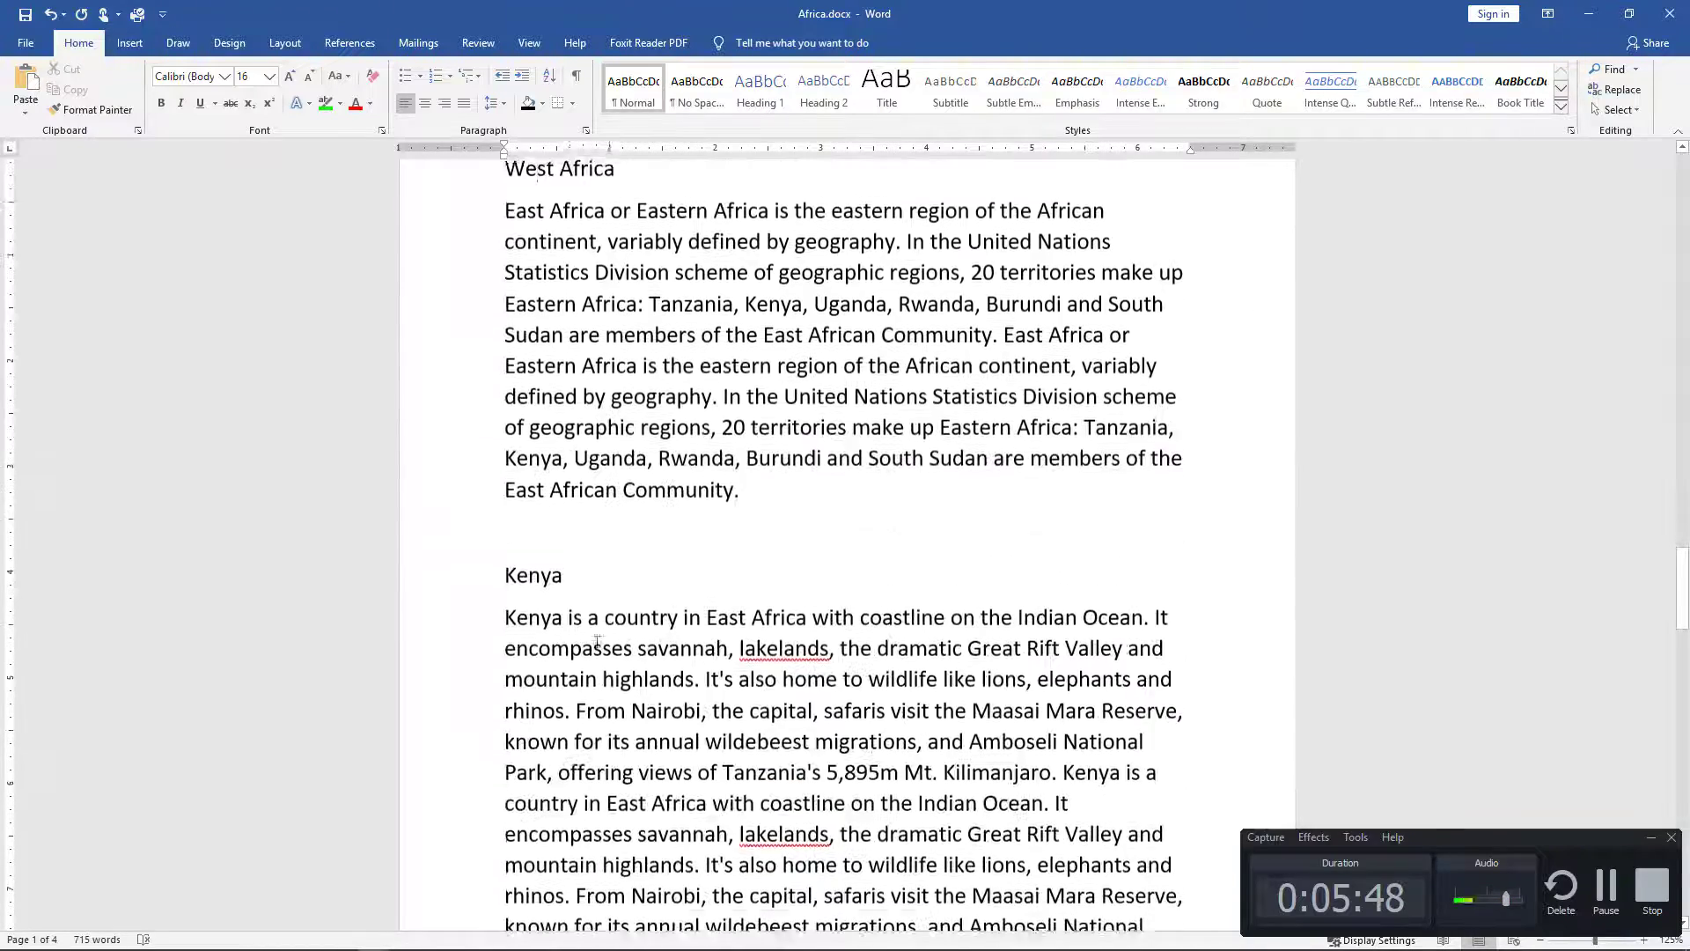
Step: Switch to Chrome and open the West Africa Wikipedia article from the Google results in a new tab
{"action": "key", "text": "alt+Tab"}
{"action": "scroll", "coordinate": [1321, 598], "scroll_direction": "down", "scroll_amount": 3}
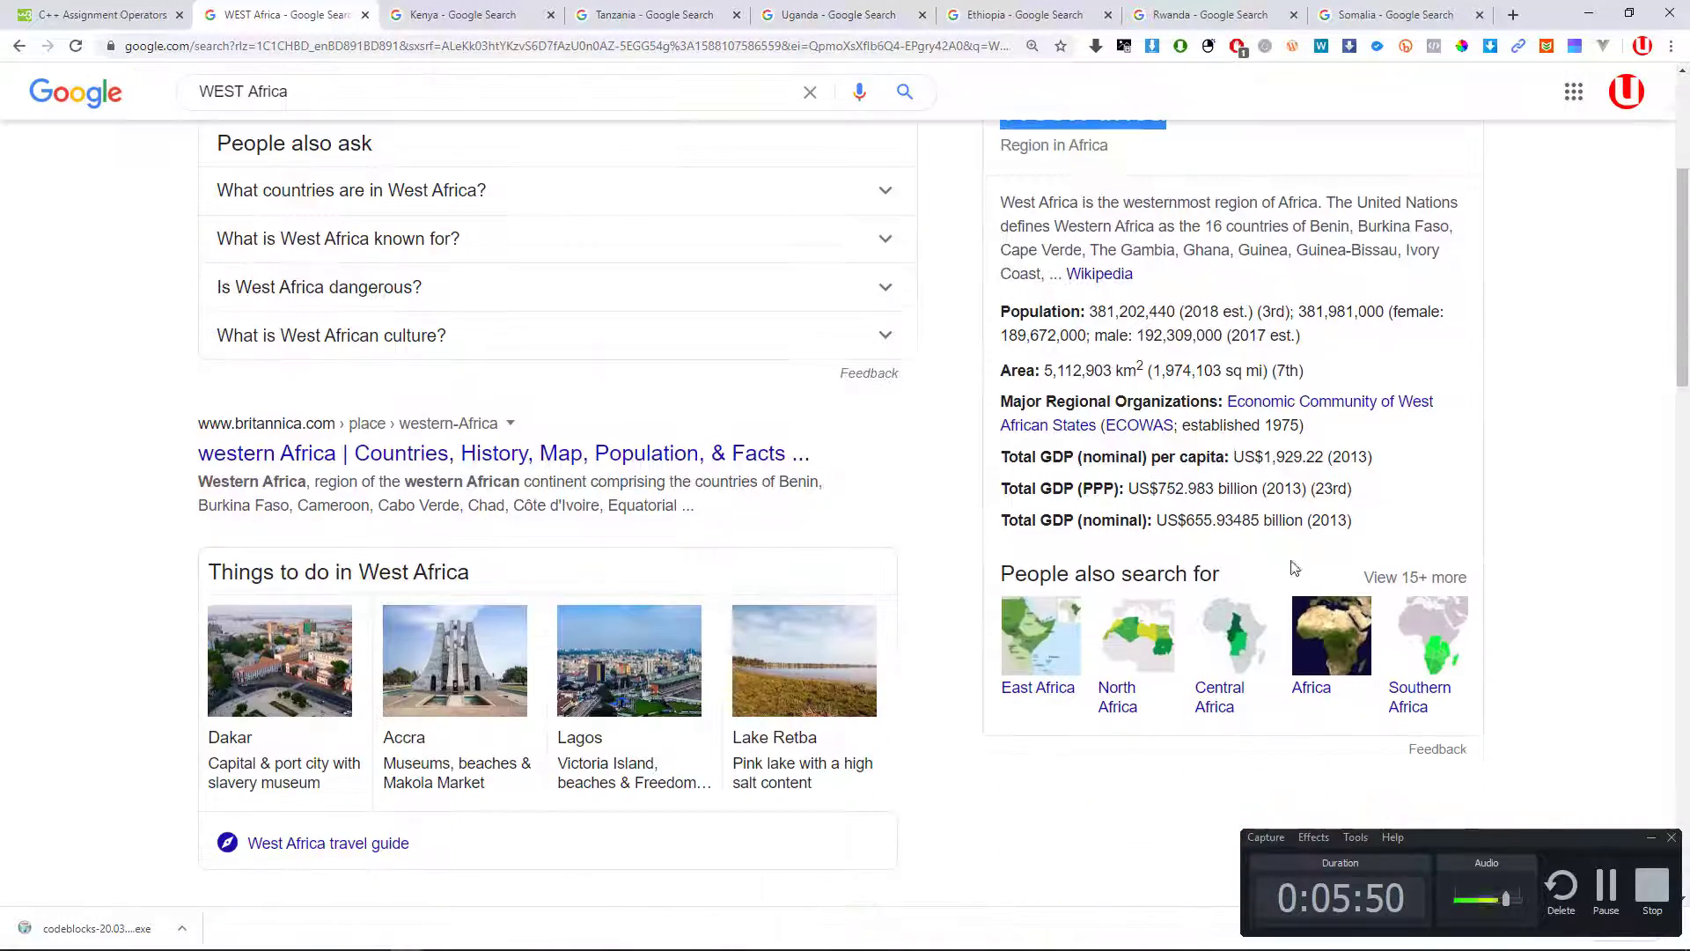
{"action": "scroll", "coordinate": [494, 476], "scroll_direction": "up", "scroll_amount": 4}
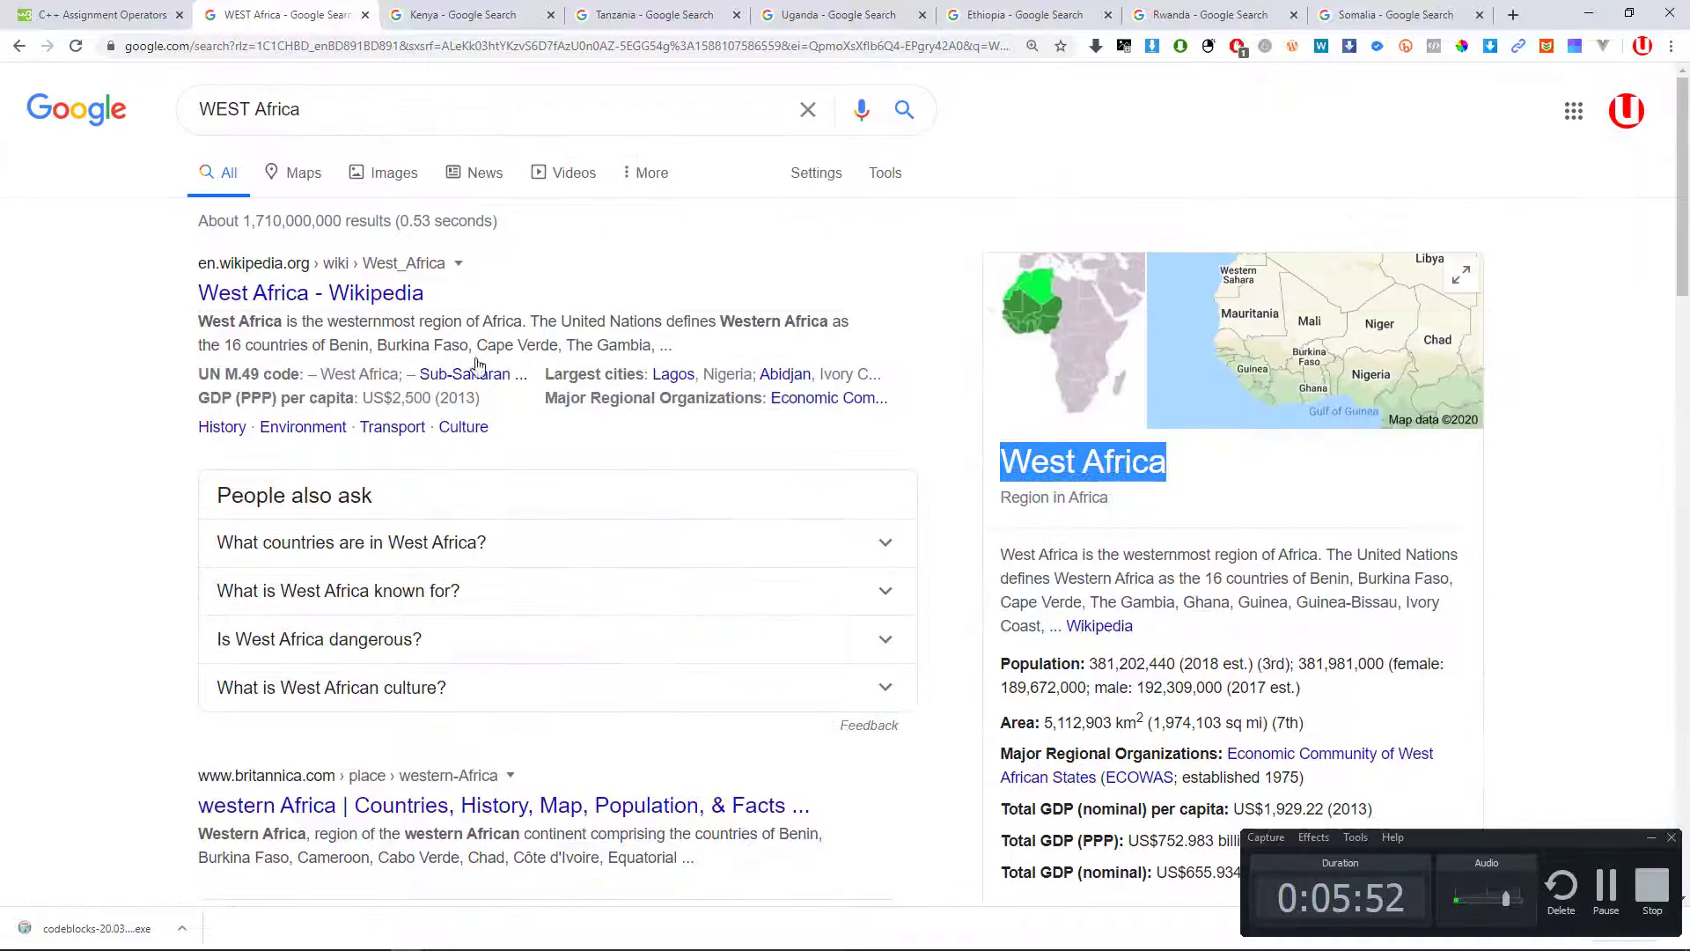
{"action": "scroll", "coordinate": [1366, 735], "scroll_direction": "down", "scroll_amount": 3}
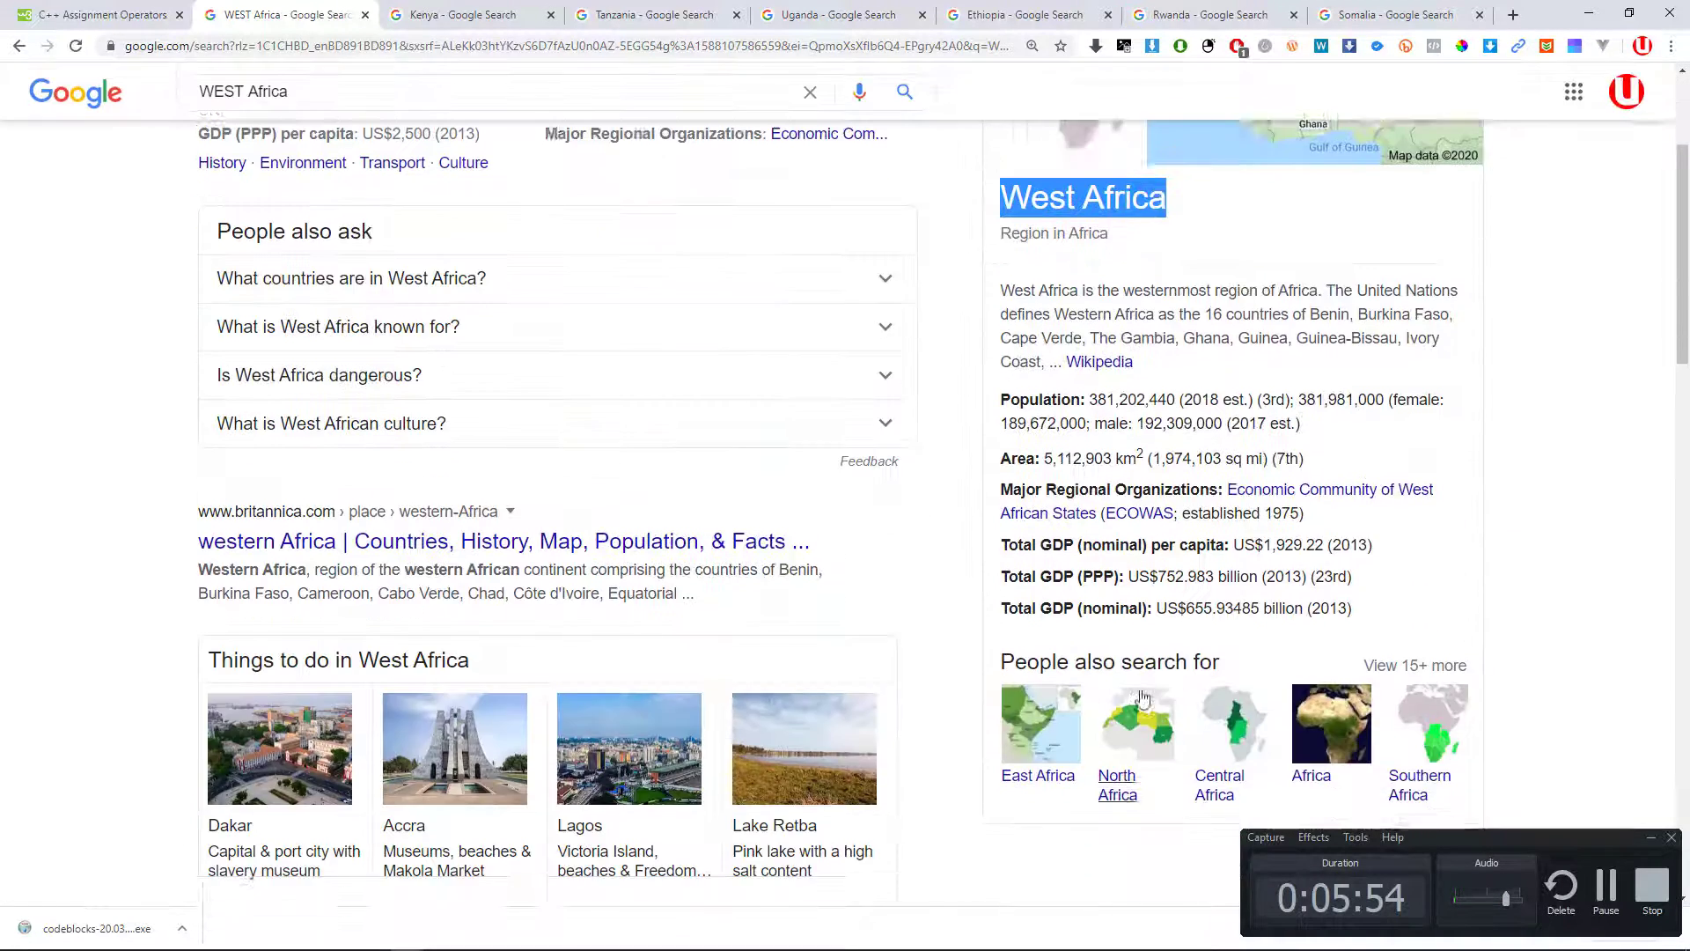
{"action": "scroll", "coordinate": [574, 487], "scroll_direction": "up", "scroll_amount": 2}
{"action": "scroll", "coordinate": [396, 211], "scroll_direction": "up", "scroll_amount": 1}
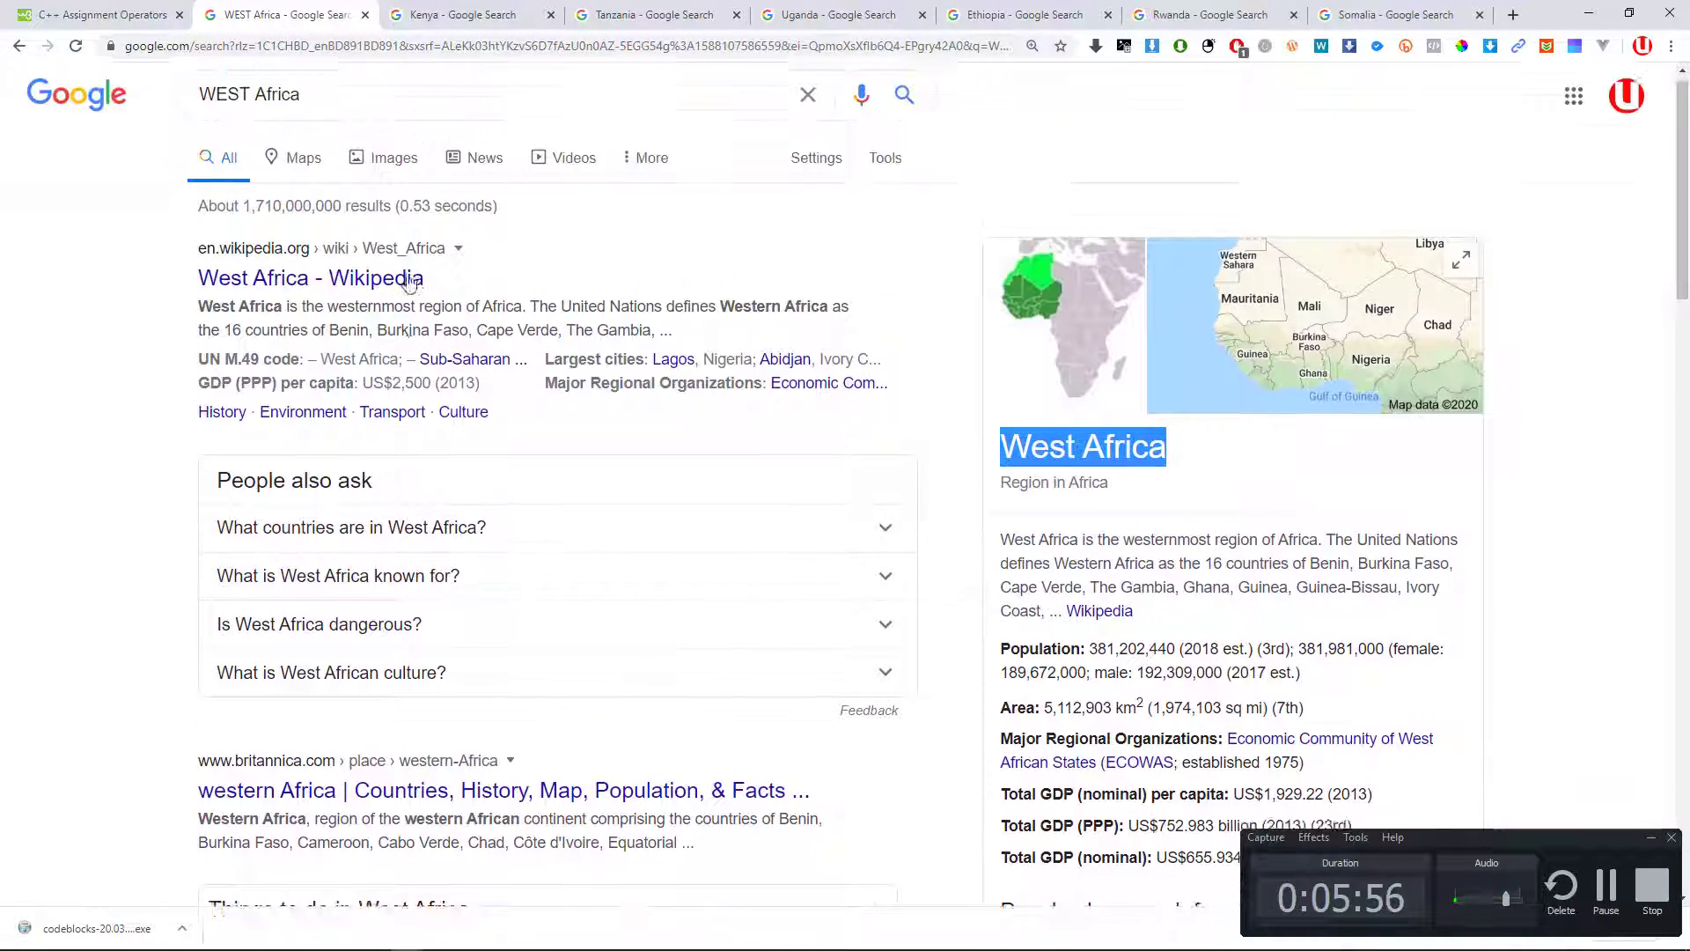
{"action": "left_click", "coordinate": [353, 302], "text": "ctrl"}
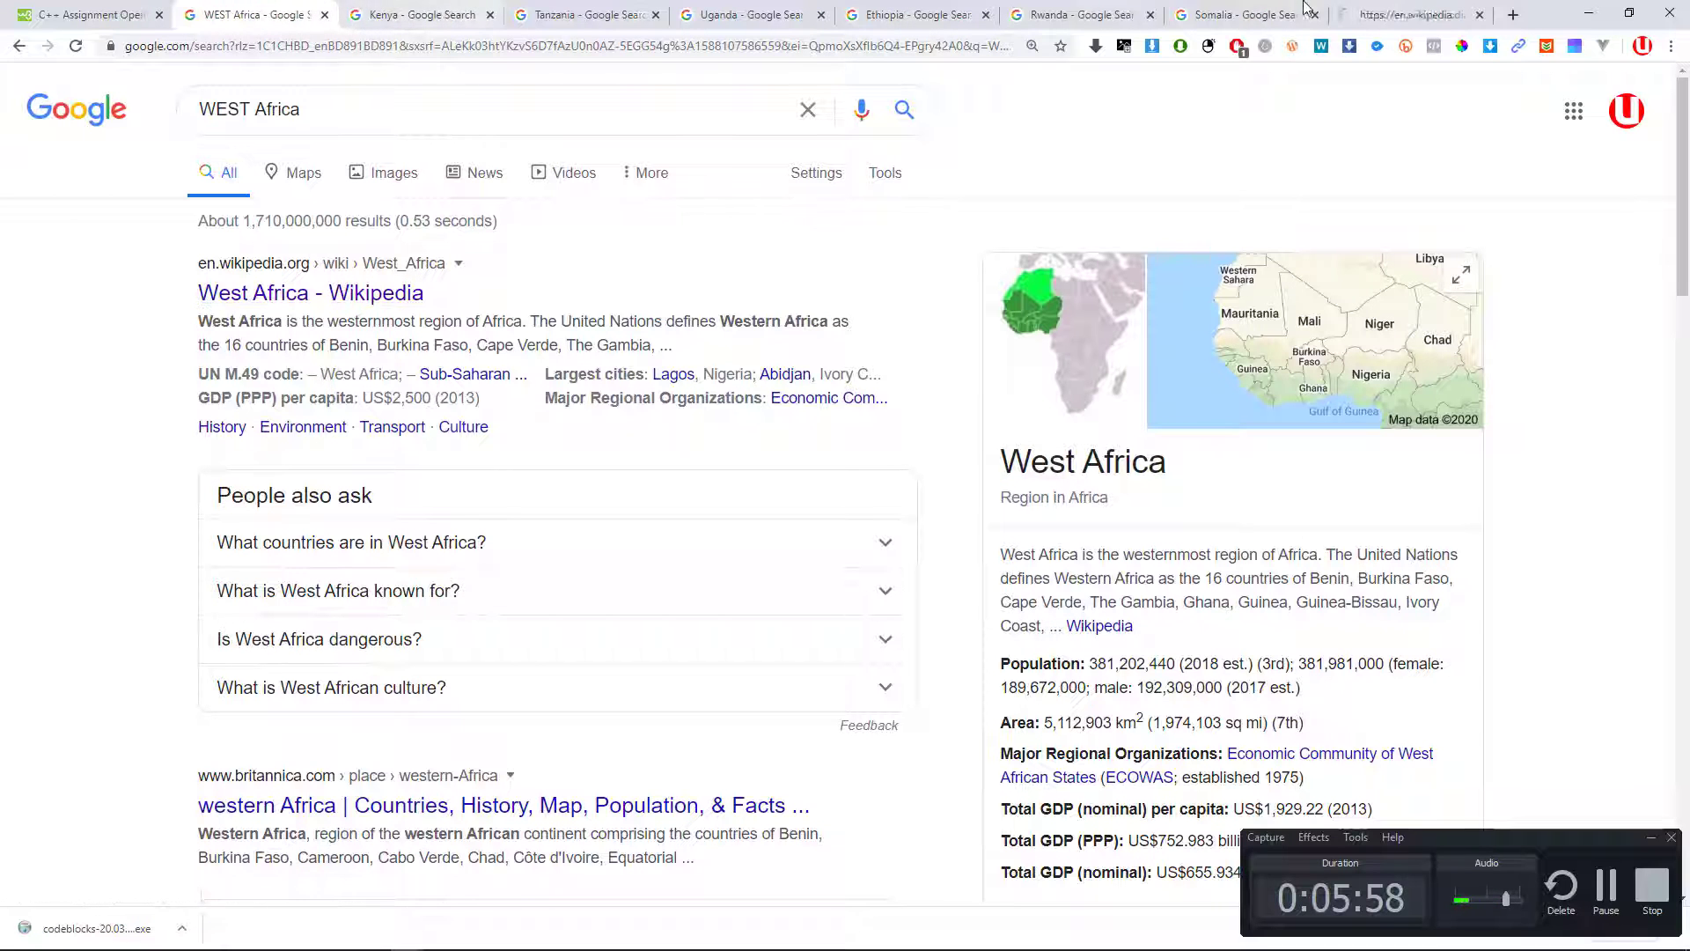
{"action": "left_click", "coordinate": [1412, 14]}
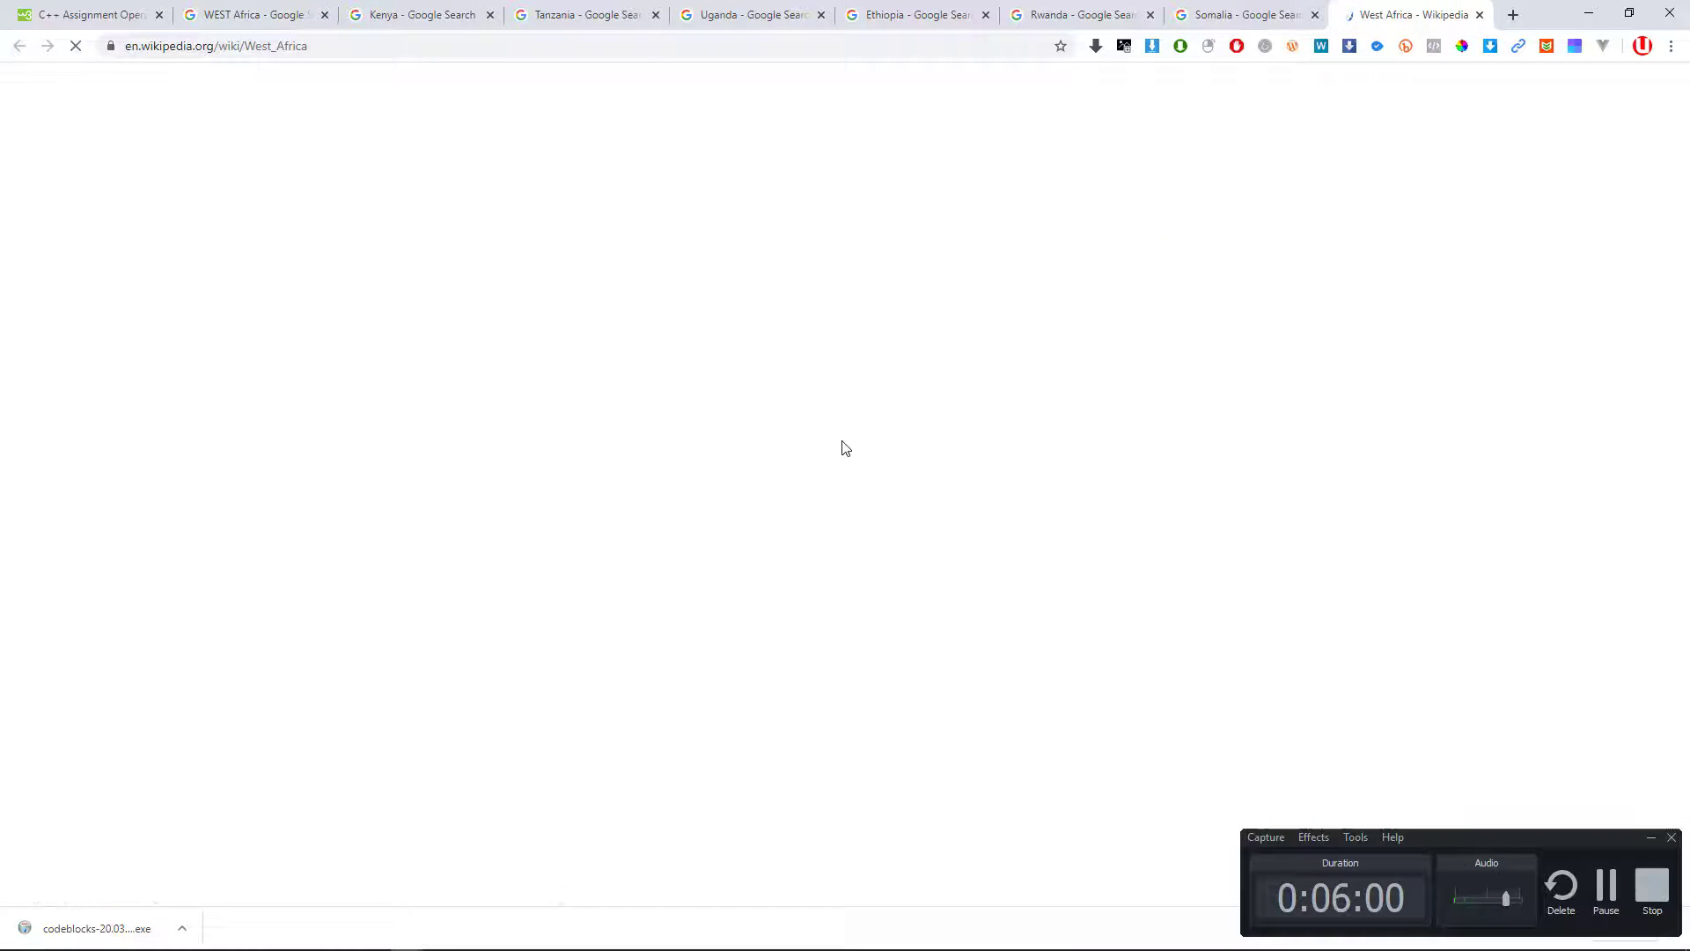
Step: Find the Cities list in the West Africa article and copy the entry "Abidjan, Ivory Coast"
{"action": "scroll", "coordinate": [840, 444], "scroll_direction": "down", "scroll_amount": 5}
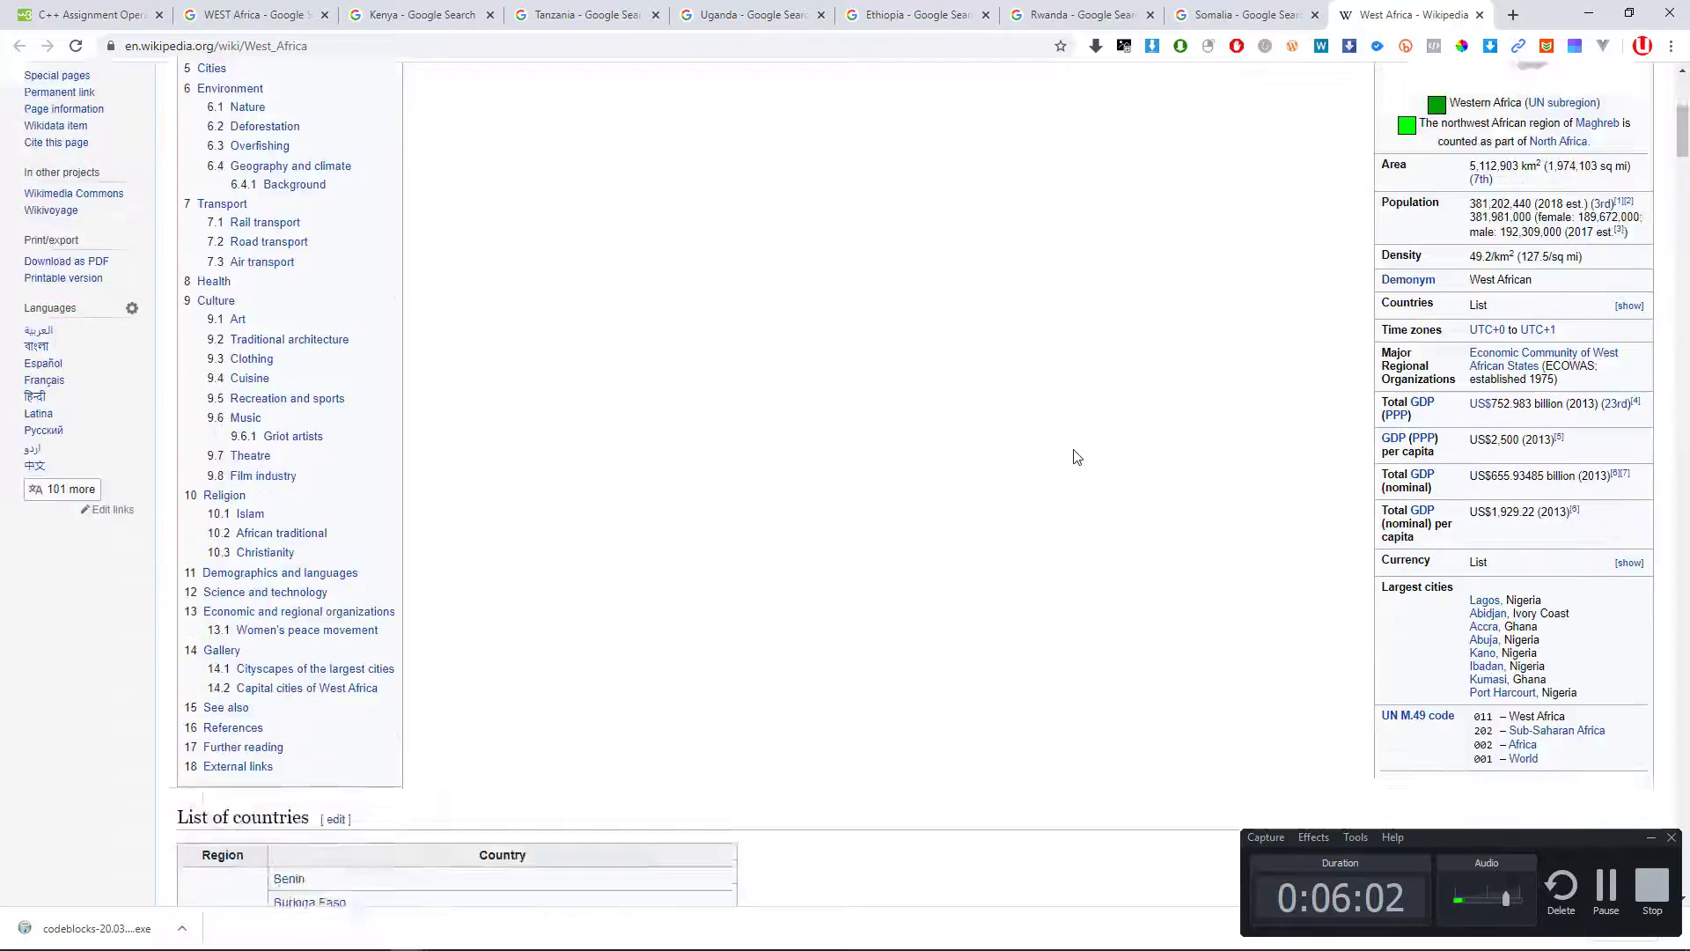
{"action": "scroll", "coordinate": [1057, 475], "scroll_direction": "down", "scroll_amount": 20}
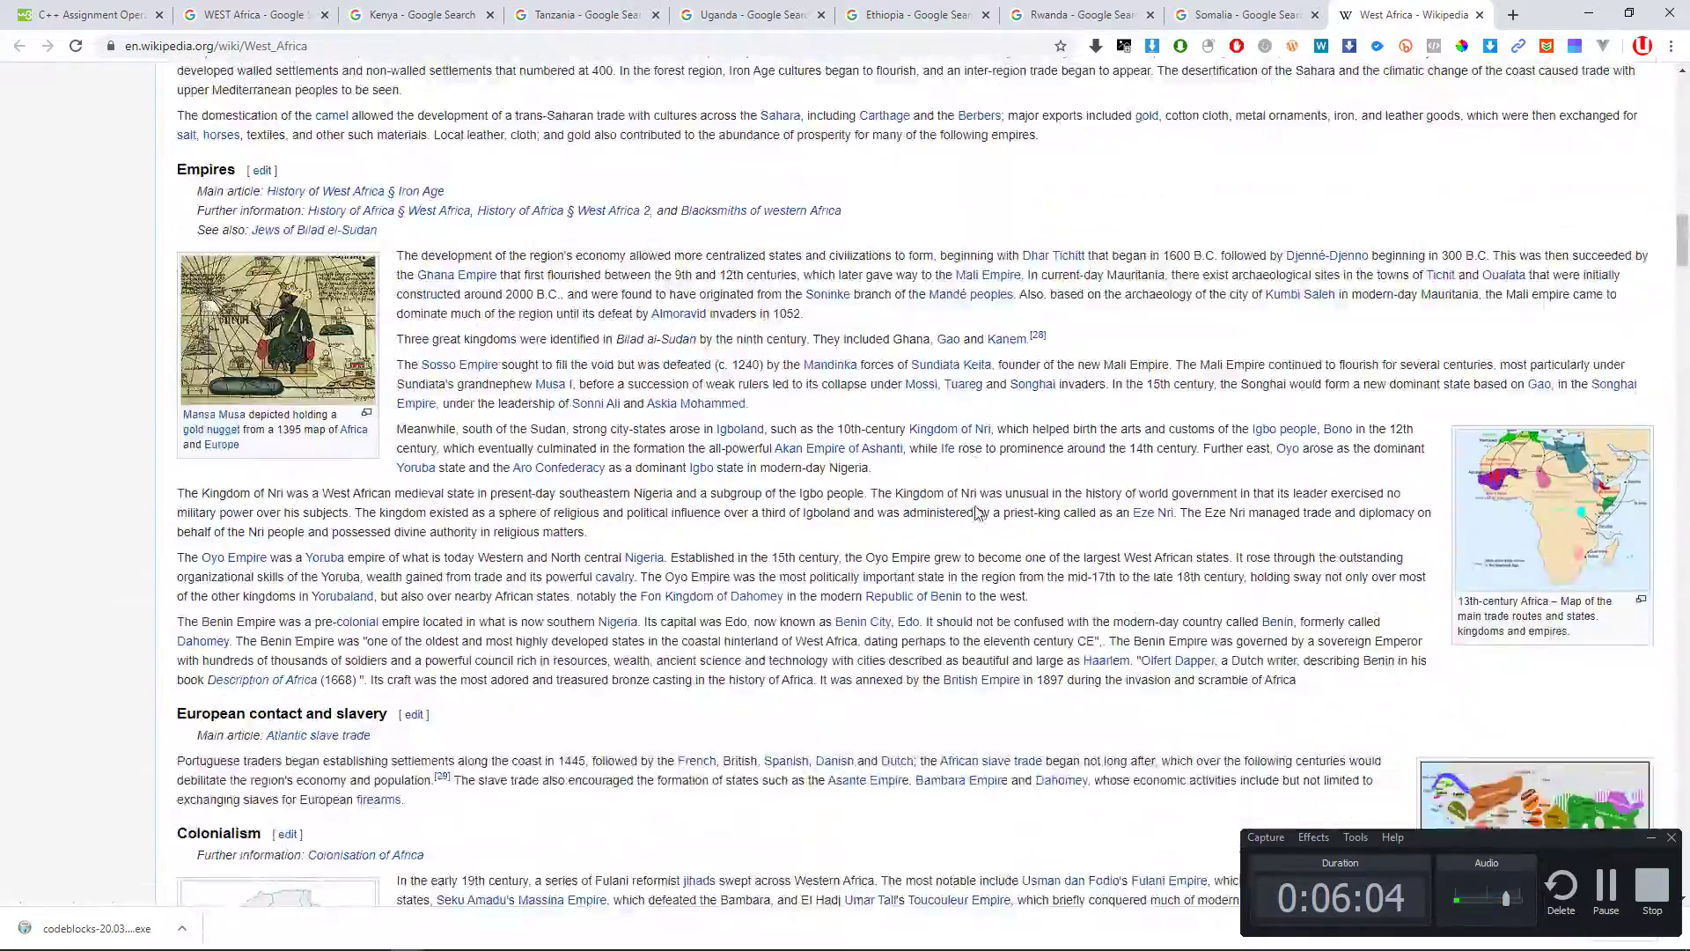
{"action": "scroll", "coordinate": [403, 568], "scroll_direction": "up", "scroll_amount": 8}
{"action": "scroll", "coordinate": [227, 603], "scroll_direction": "down", "scroll_amount": 20}
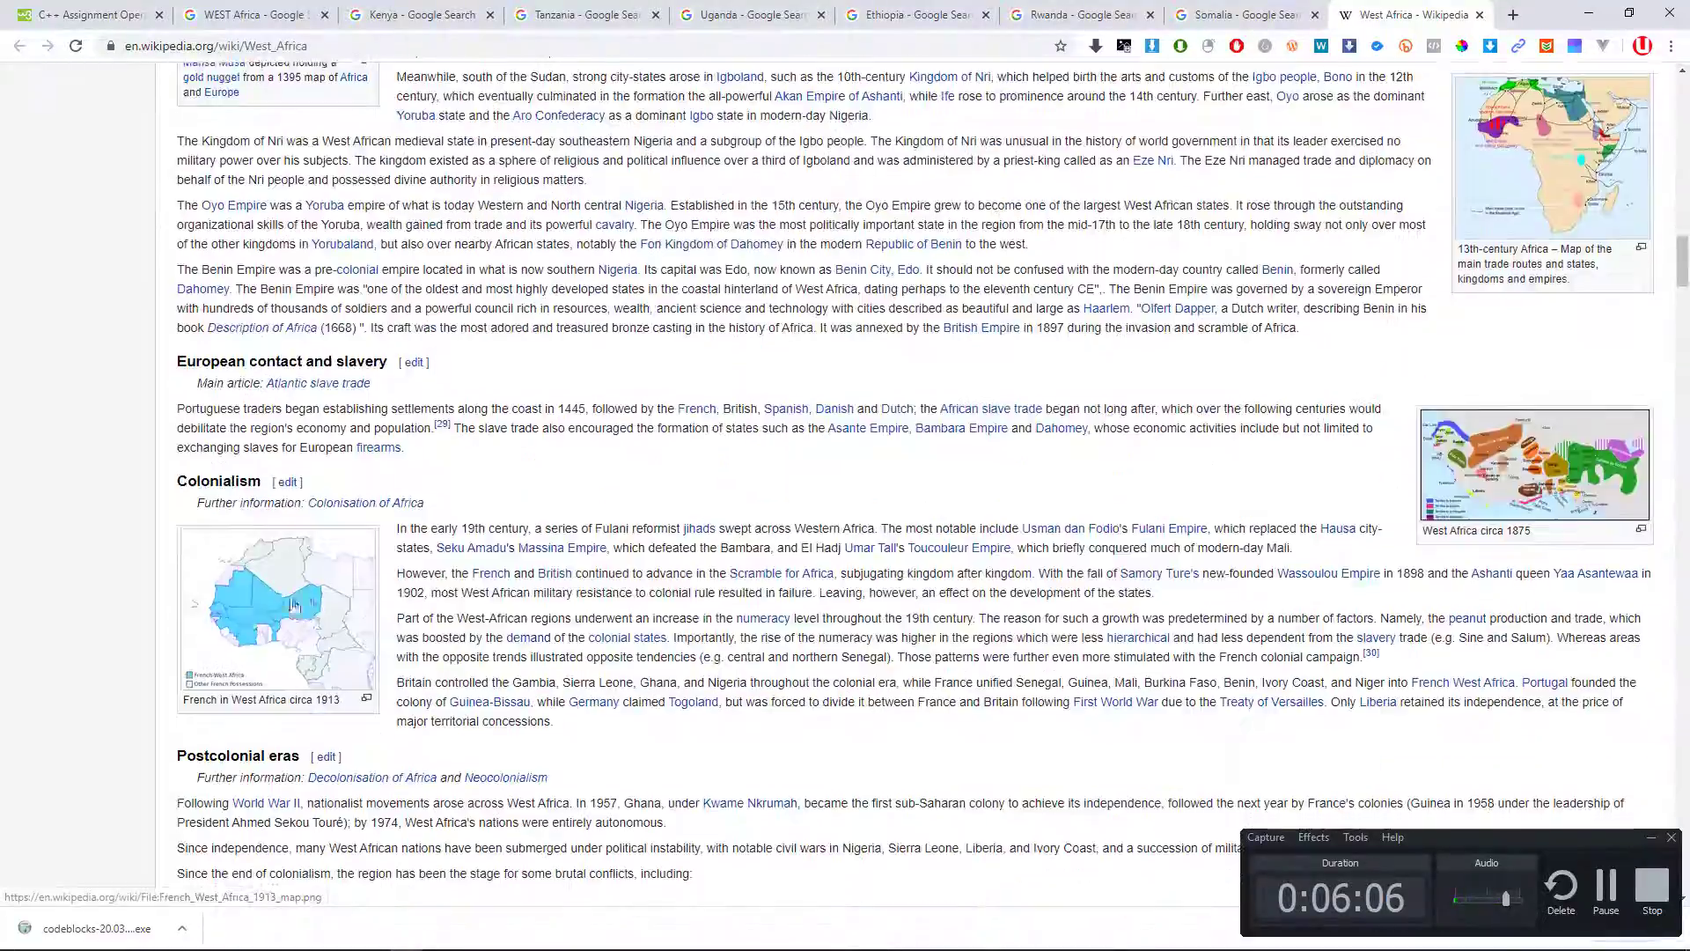
{"action": "scroll", "coordinate": [440, 581], "scroll_direction": "down", "scroll_amount": 1}
{"action": "scroll", "coordinate": [558, 426], "scroll_direction": "up", "scroll_amount": 3}
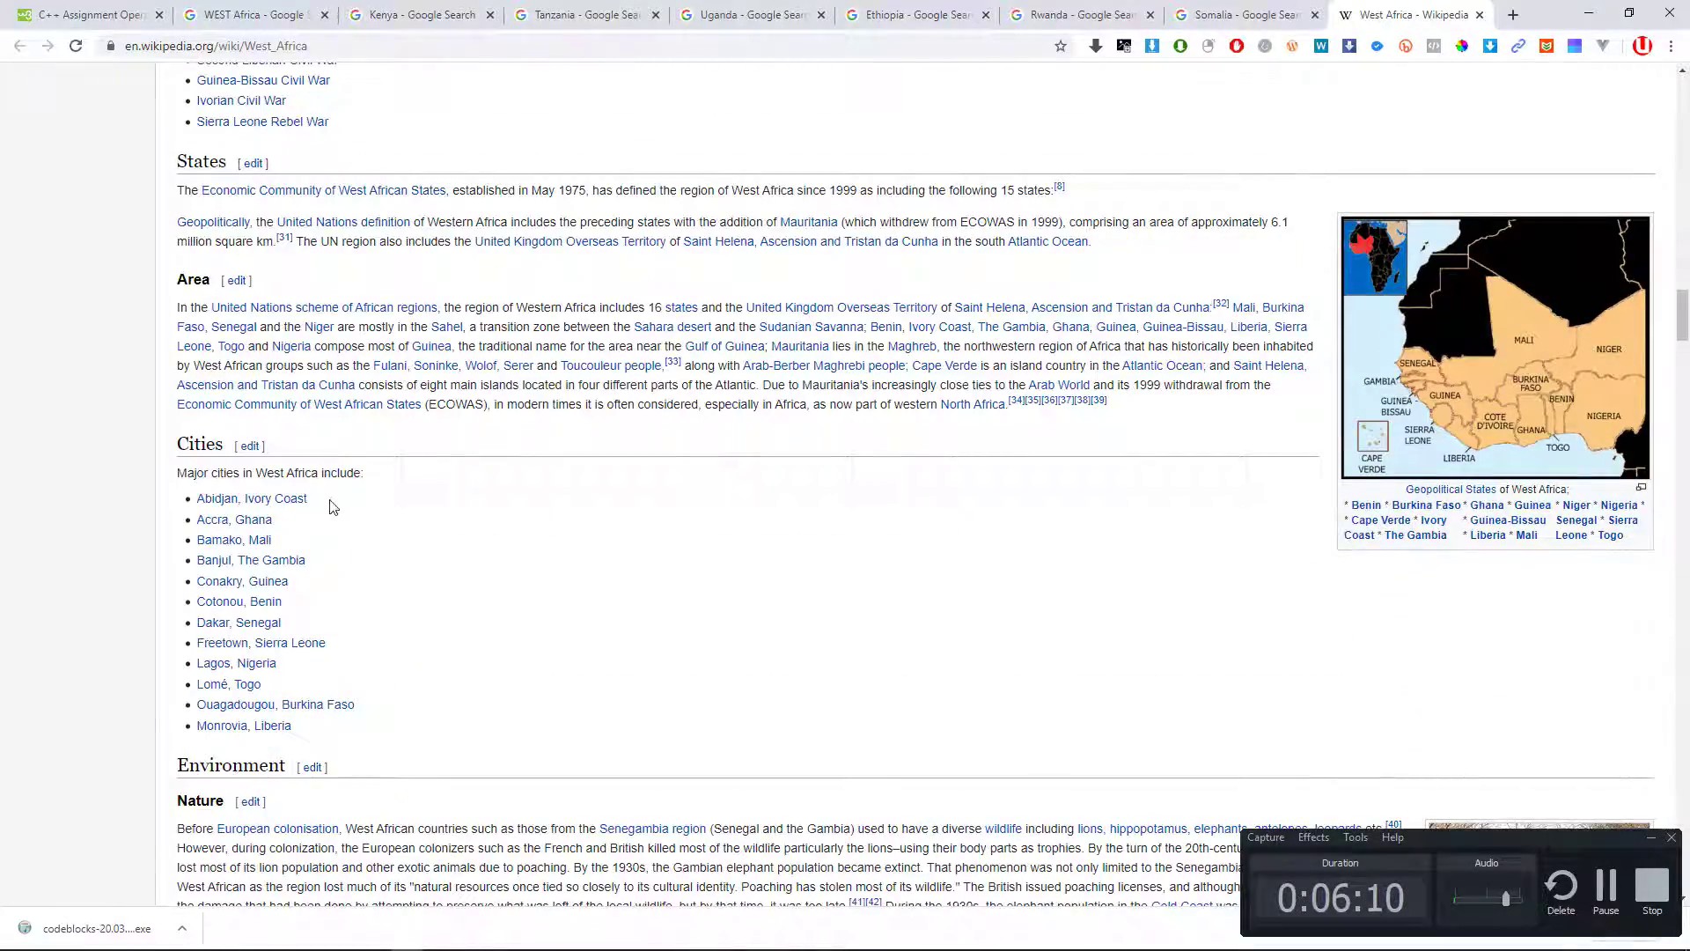
{"action": "left_click_drag", "start_coordinate": [212, 498], "coordinate": [195, 498]}
{"action": "key", "text": "ctrl+c"}
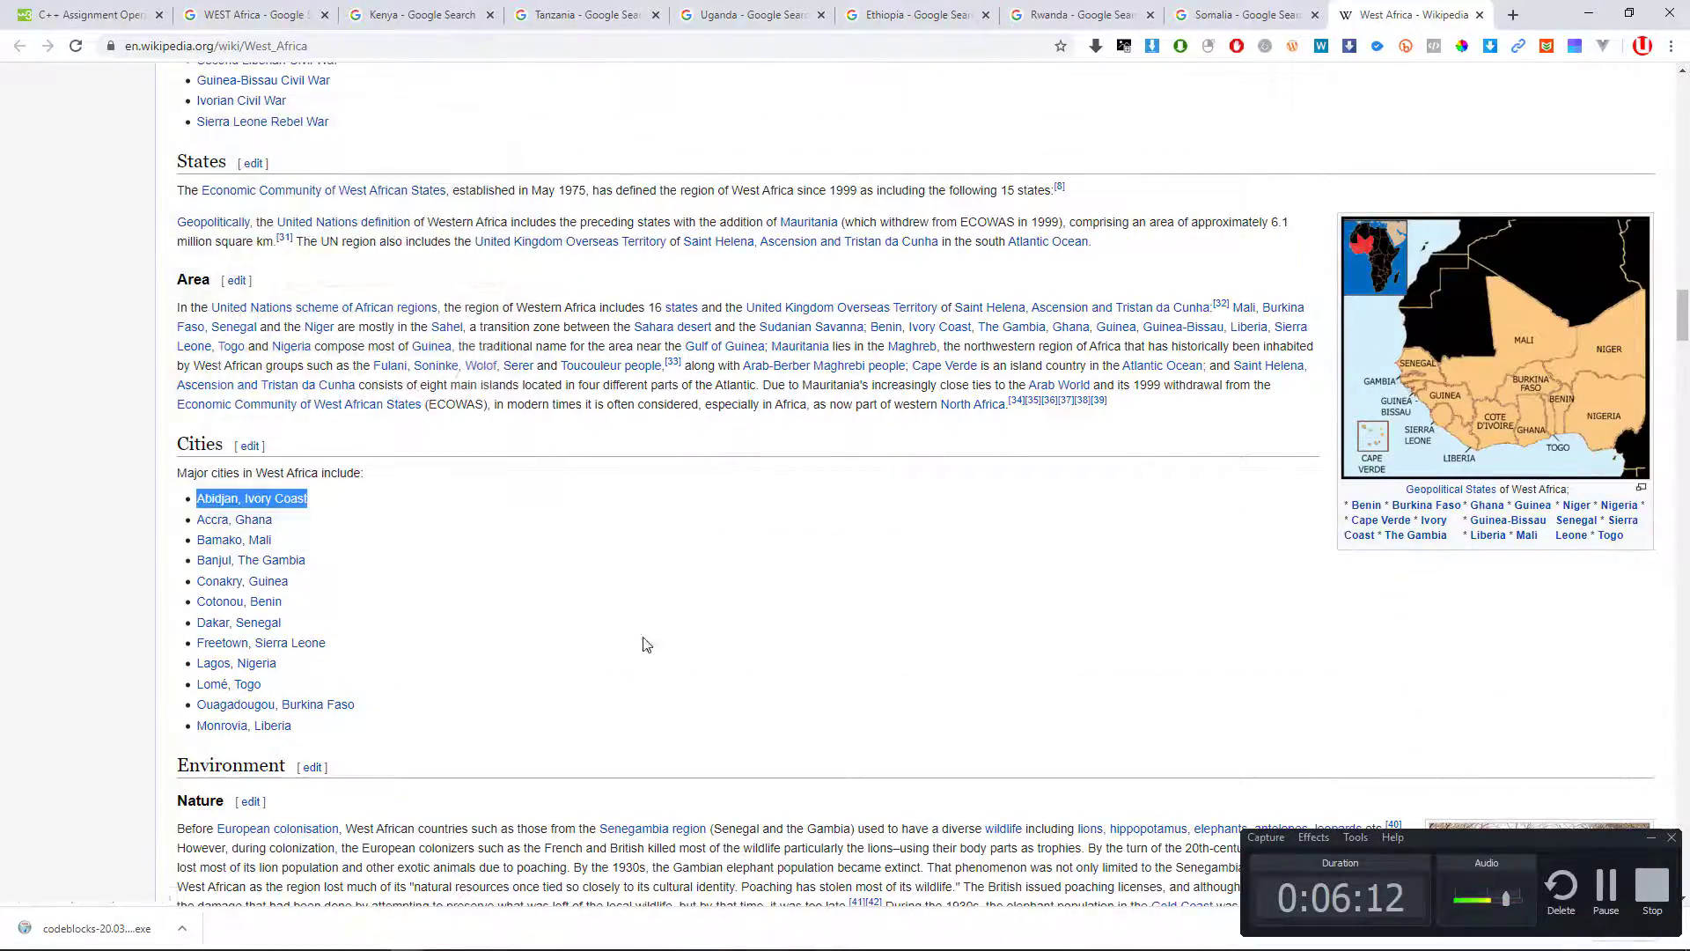
Step: Back in Word, replace the "Kenya" heading under West Africa with the text-only heading "Abidjan, Ivory Coast", keeping it on its own line
{"action": "key", "text": "alt+Tab"}
{"action": "scroll", "coordinate": [668, 650], "scroll_direction": "down", "scroll_amount": 1}
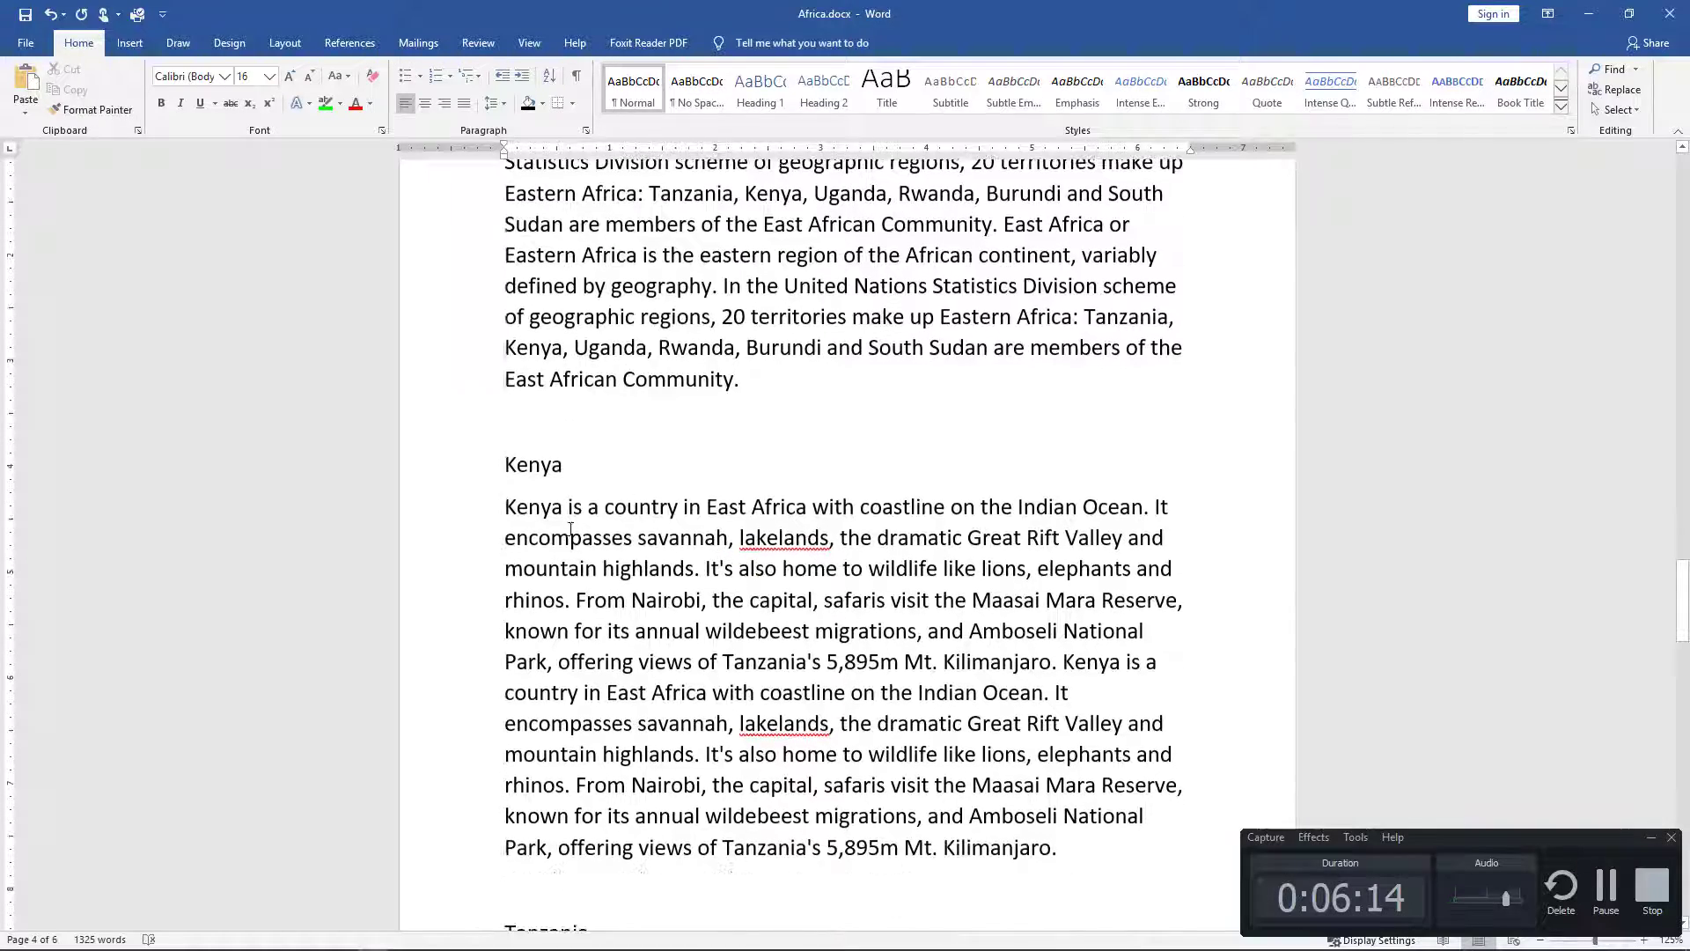
{"action": "scroll", "coordinate": [576, 528], "scroll_direction": "up", "scroll_amount": 2}
{"action": "scroll", "coordinate": [598, 546], "scroll_direction": "down", "scroll_amount": 3}
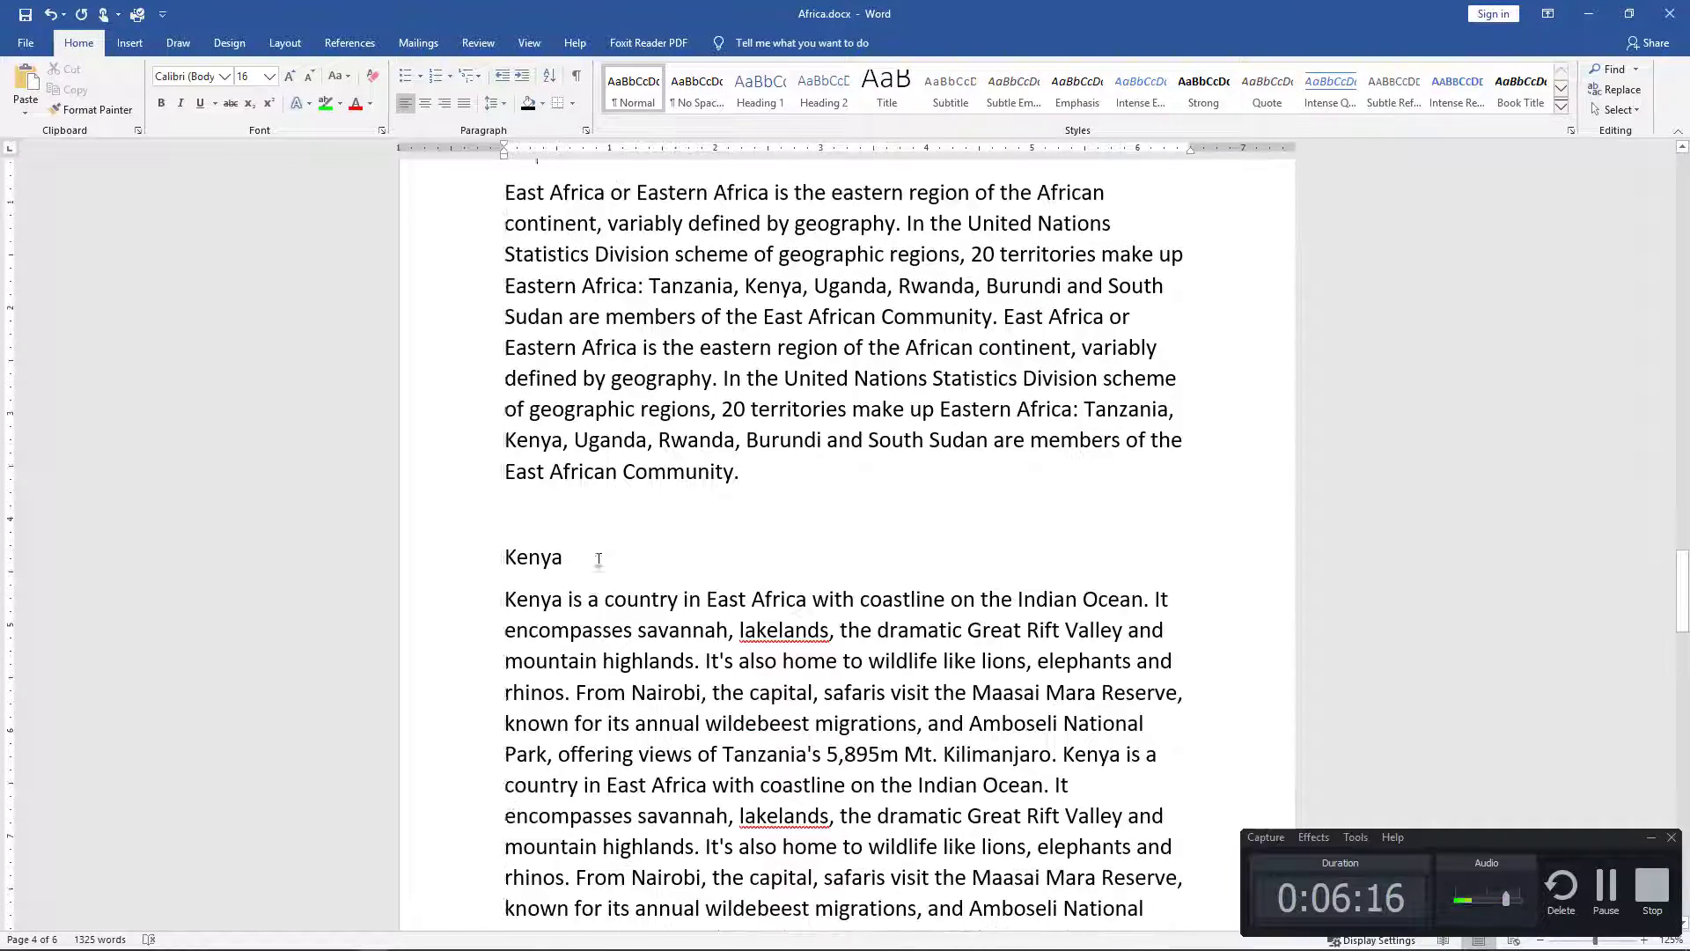
{"action": "left_click", "coordinate": [458, 519]}
{"action": "right_click", "coordinate": [542, 534]}
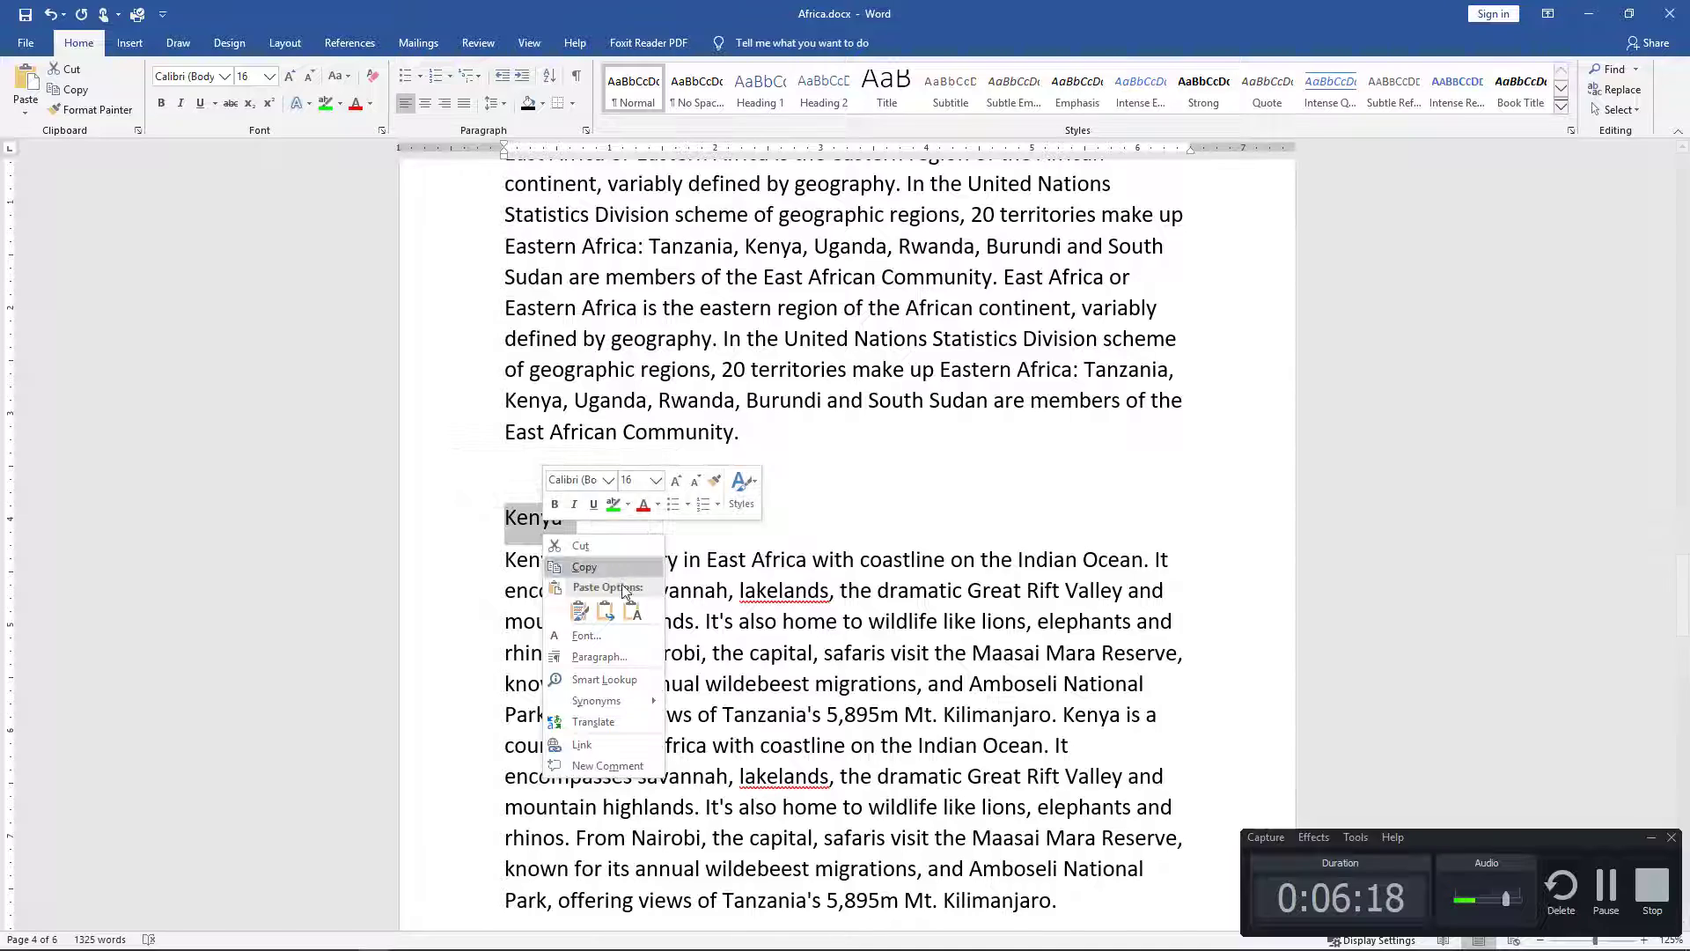
{"action": "left_click", "coordinate": [632, 615]}
{"action": "key", "text": "Return"}
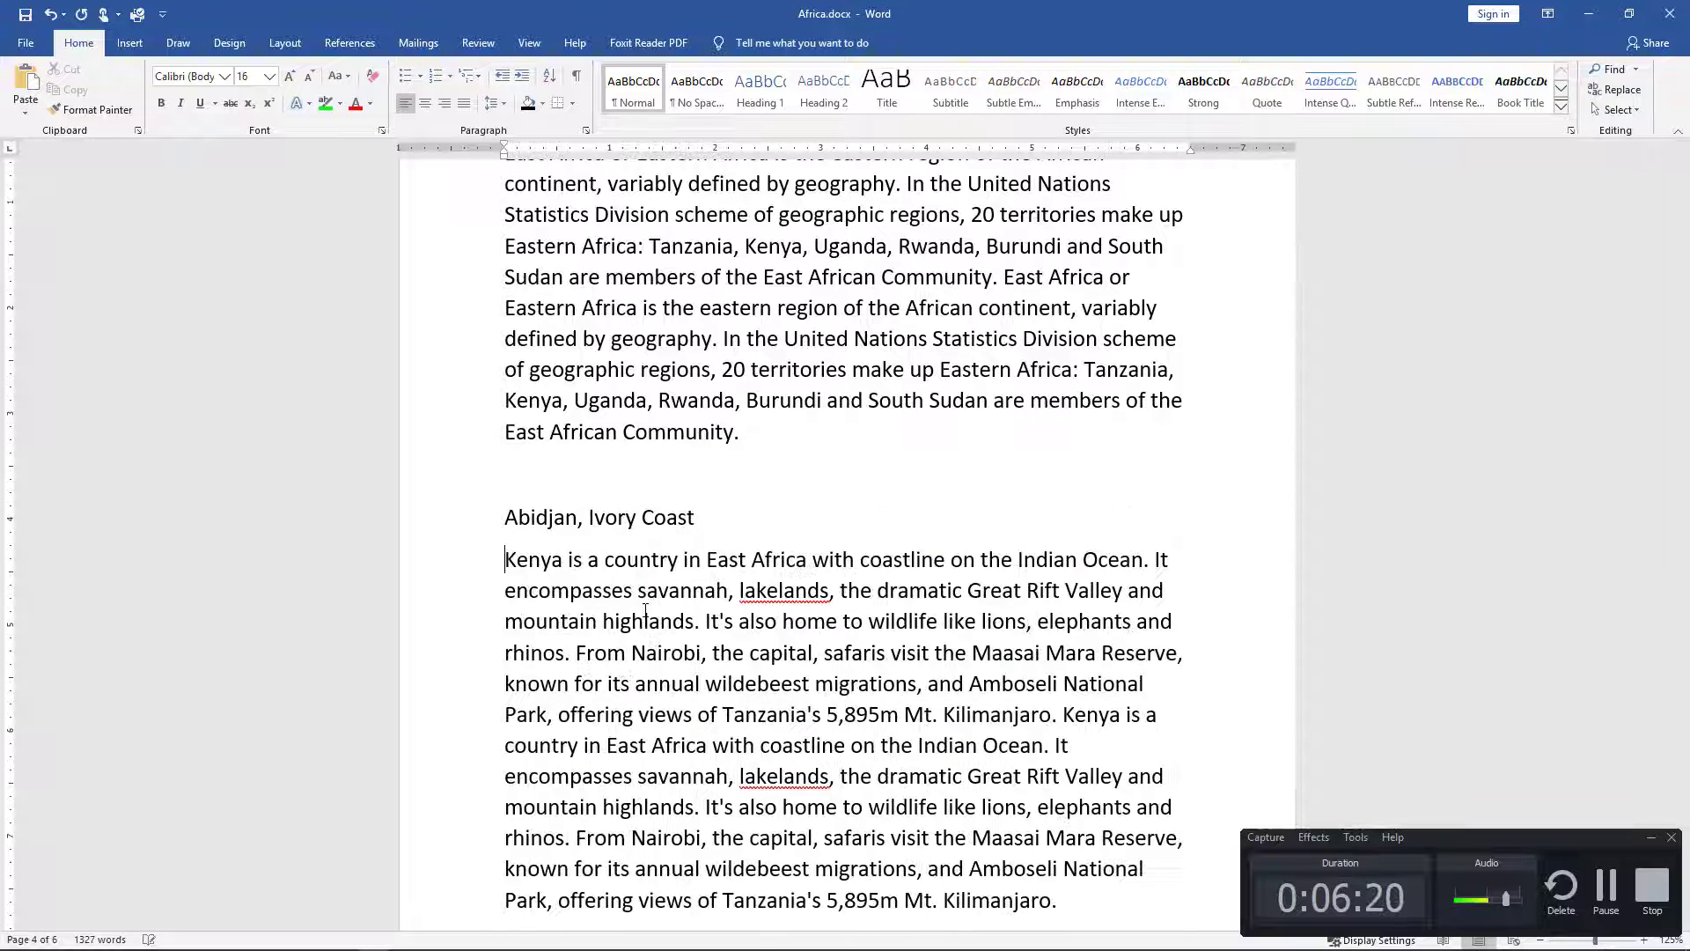
Step: Copy "Accra, Ghana" from the Cities list in the Wikipedia article and return to the Word document
{"action": "key", "text": "alt+Tab"}
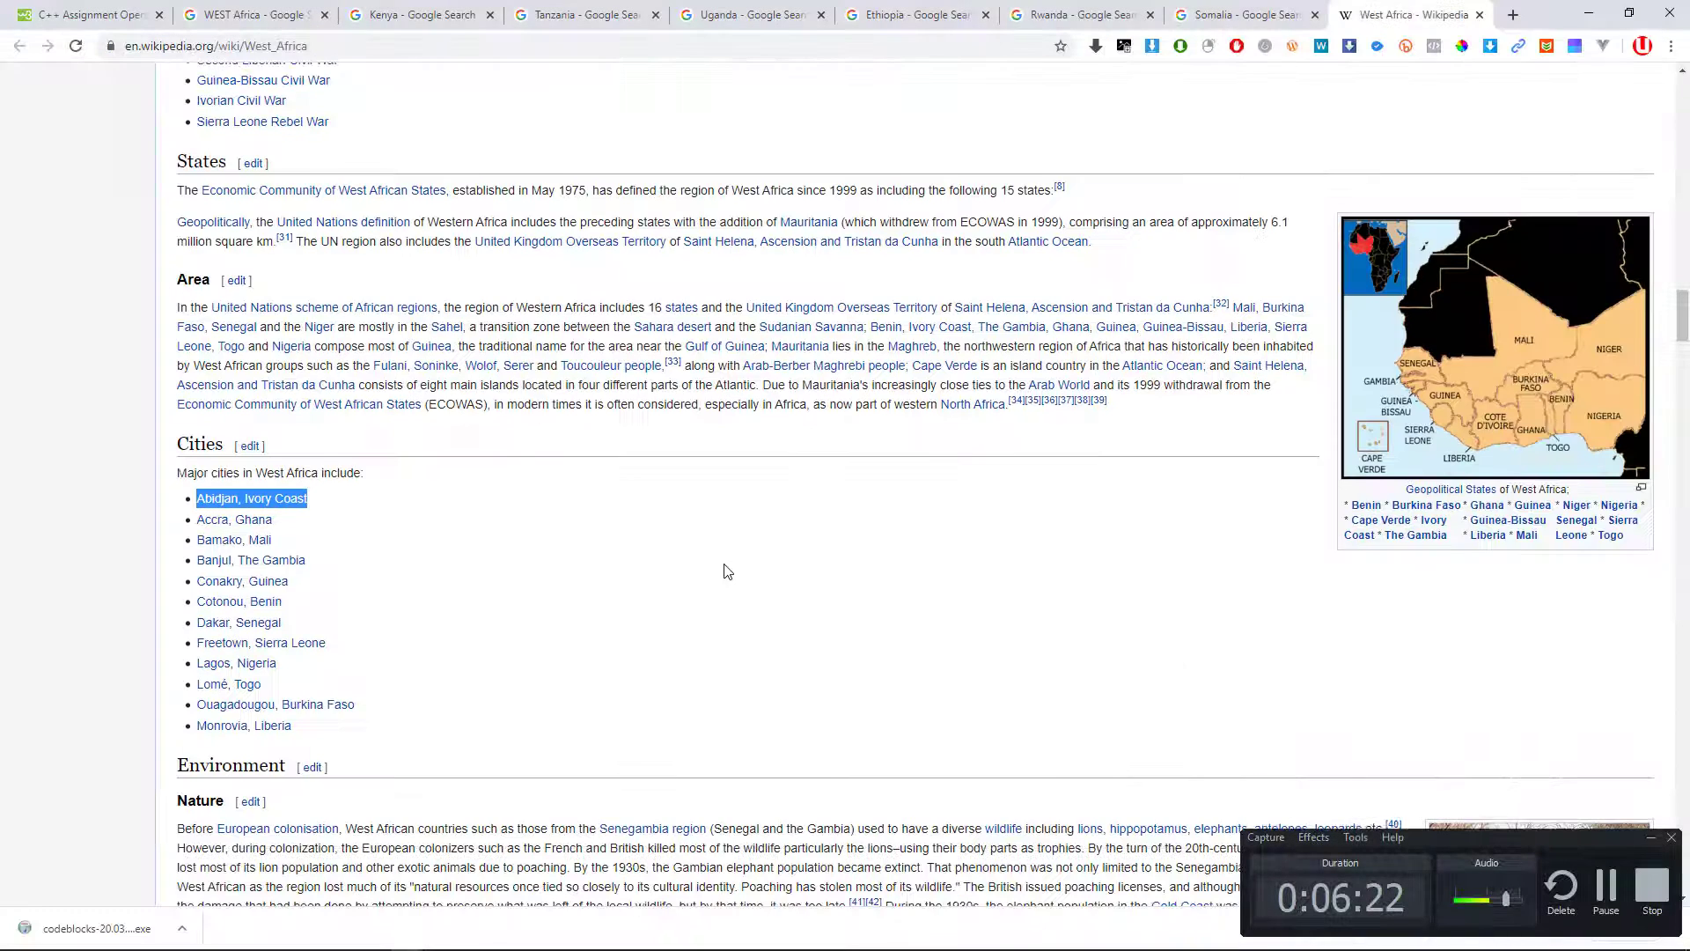
{"action": "scroll", "coordinate": [288, 431], "scroll_direction": "down", "scroll_amount": 1}
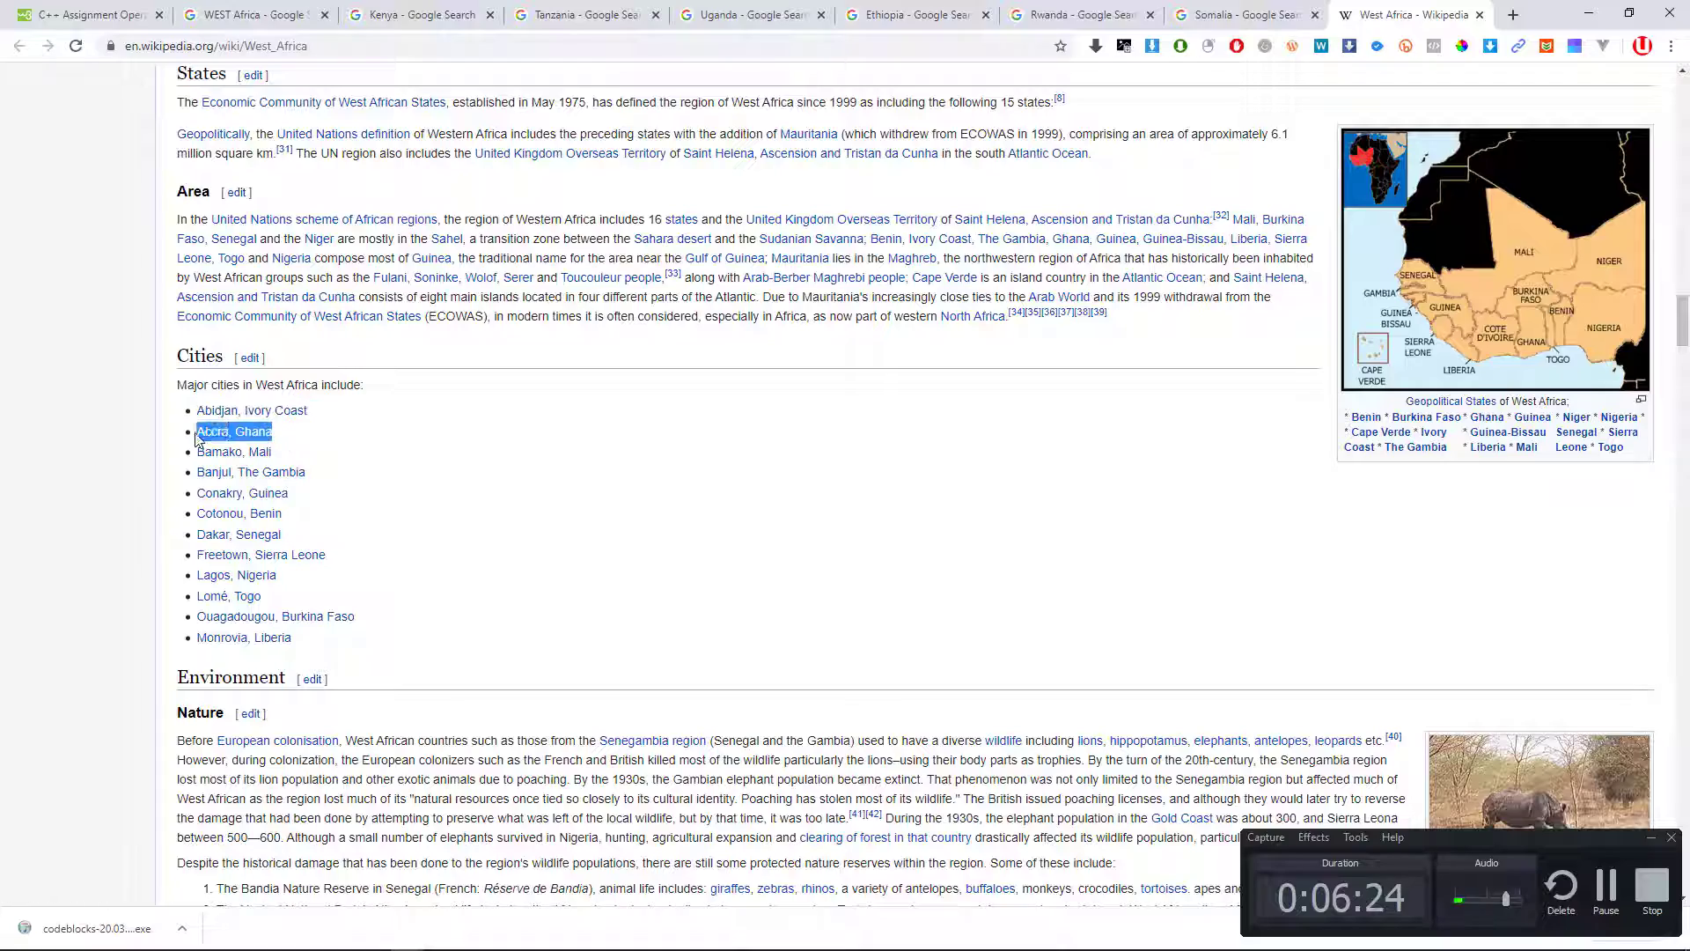
{"action": "key", "text": "alt+Tab"}
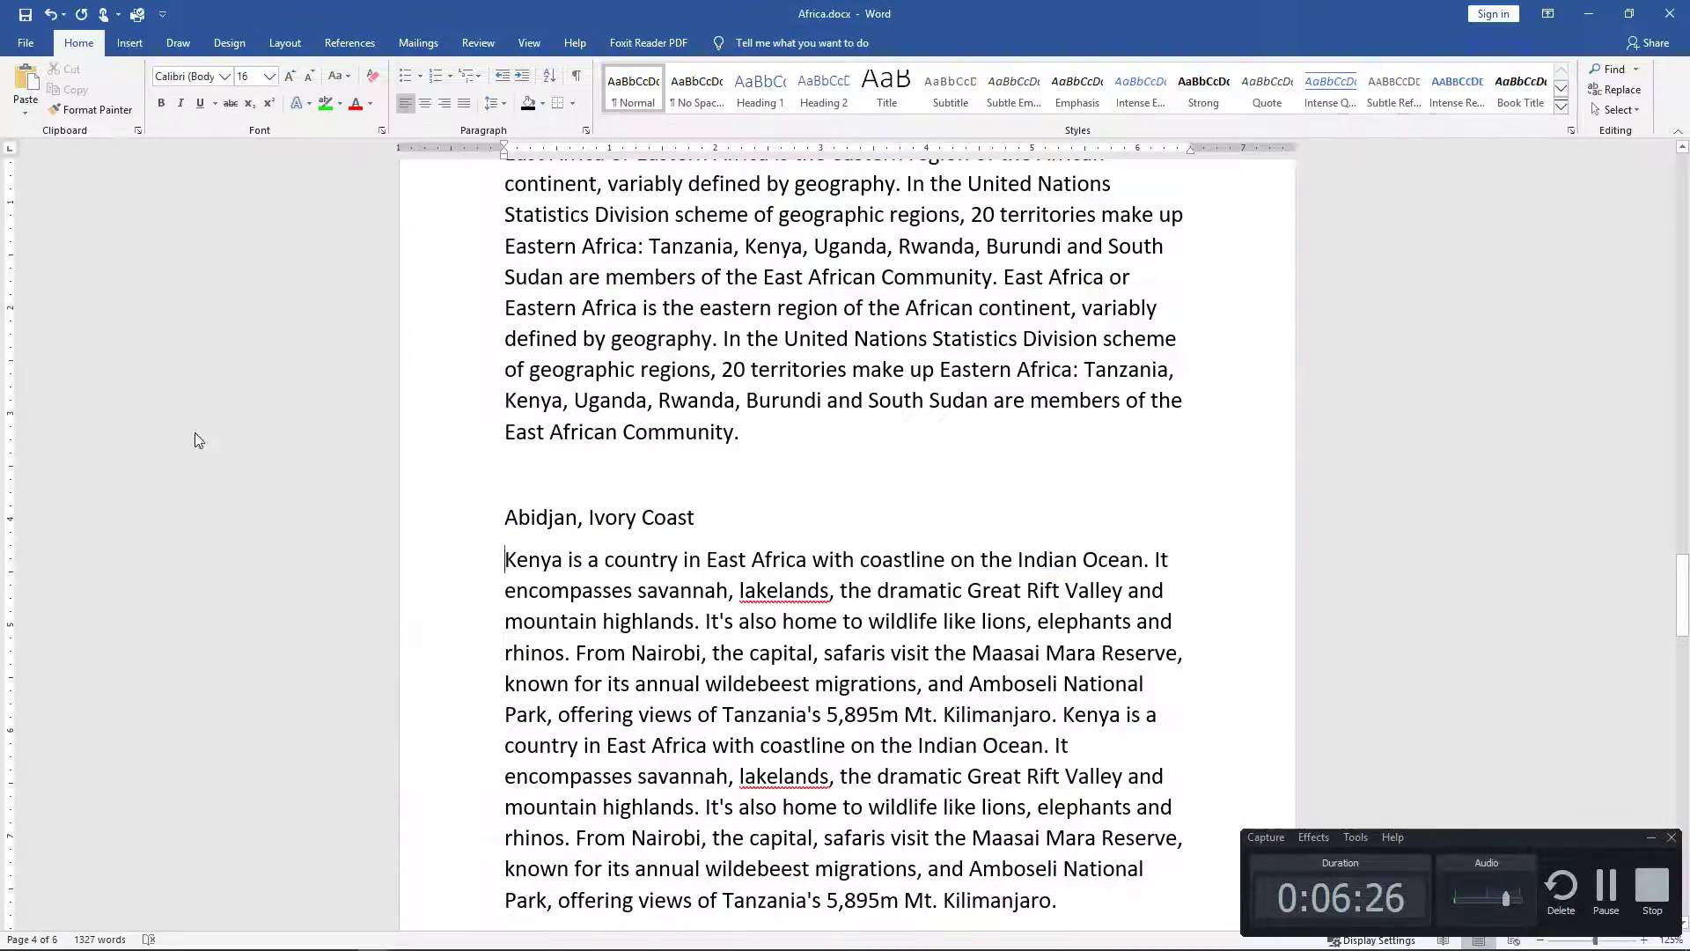
{"action": "key", "text": "alt+Tab"}
{"action": "key", "text": "alt+Tab"}
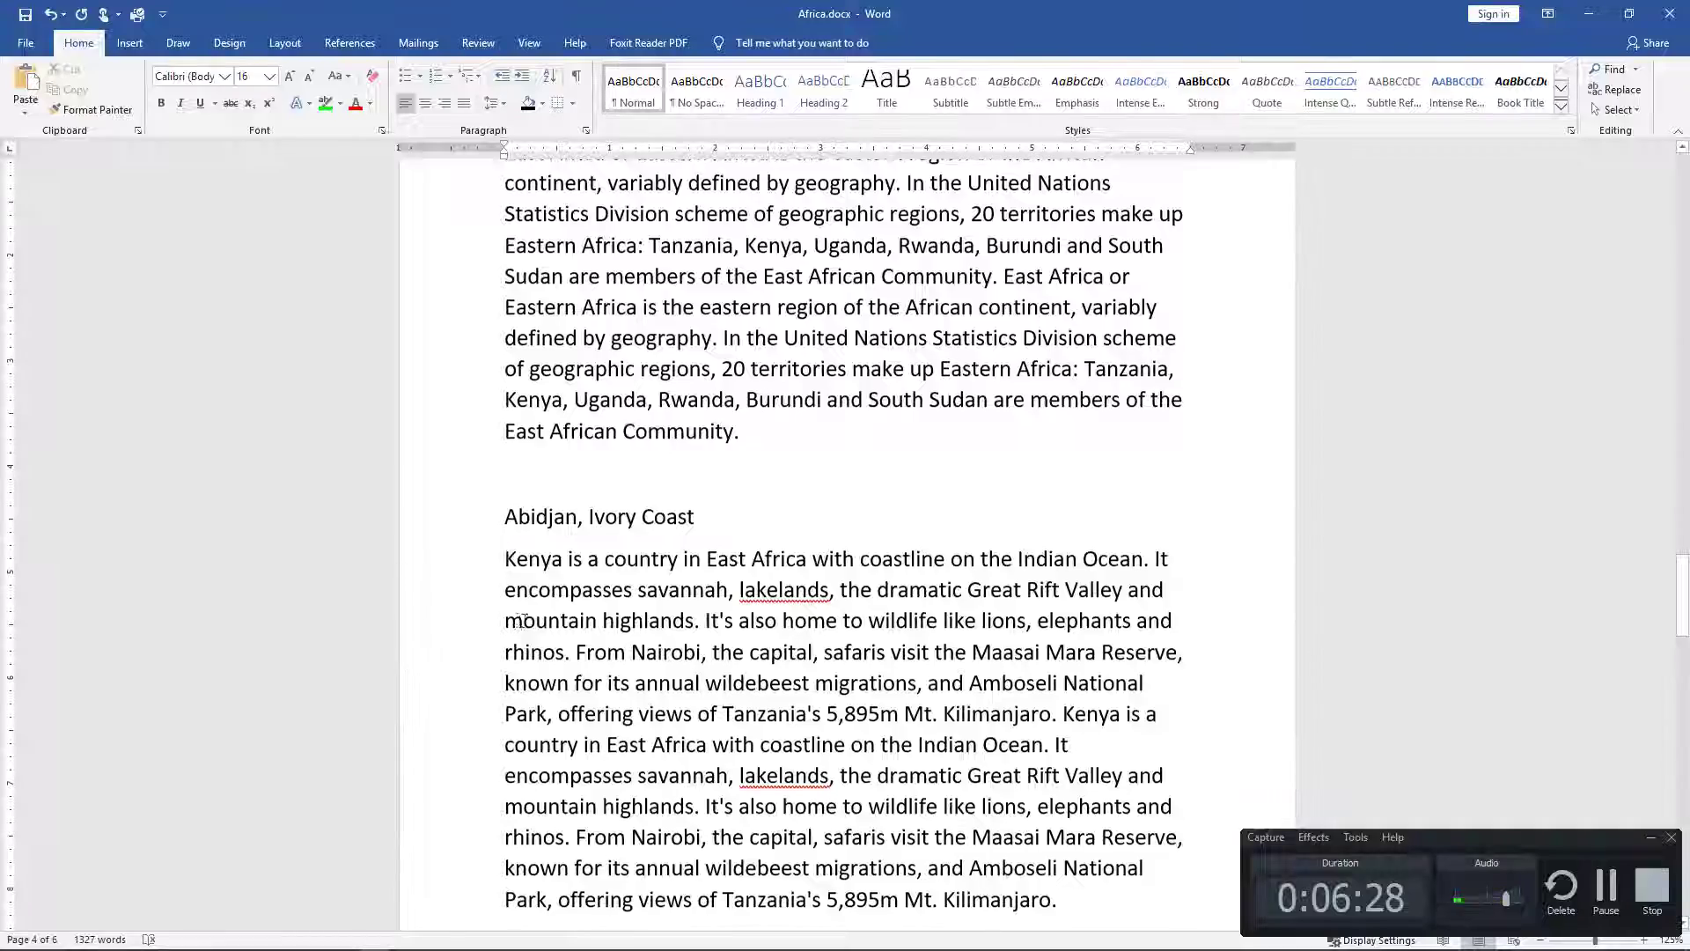
Step: Replace the "Tanzania" heading in the West Africa part with the text-only heading "Accra, Ghana" on its own line
{"action": "scroll", "coordinate": [627, 638], "scroll_direction": "down", "scroll_amount": 6}
{"action": "left_click_drag", "start_coordinate": [554, 407], "coordinate": [536, 407]}
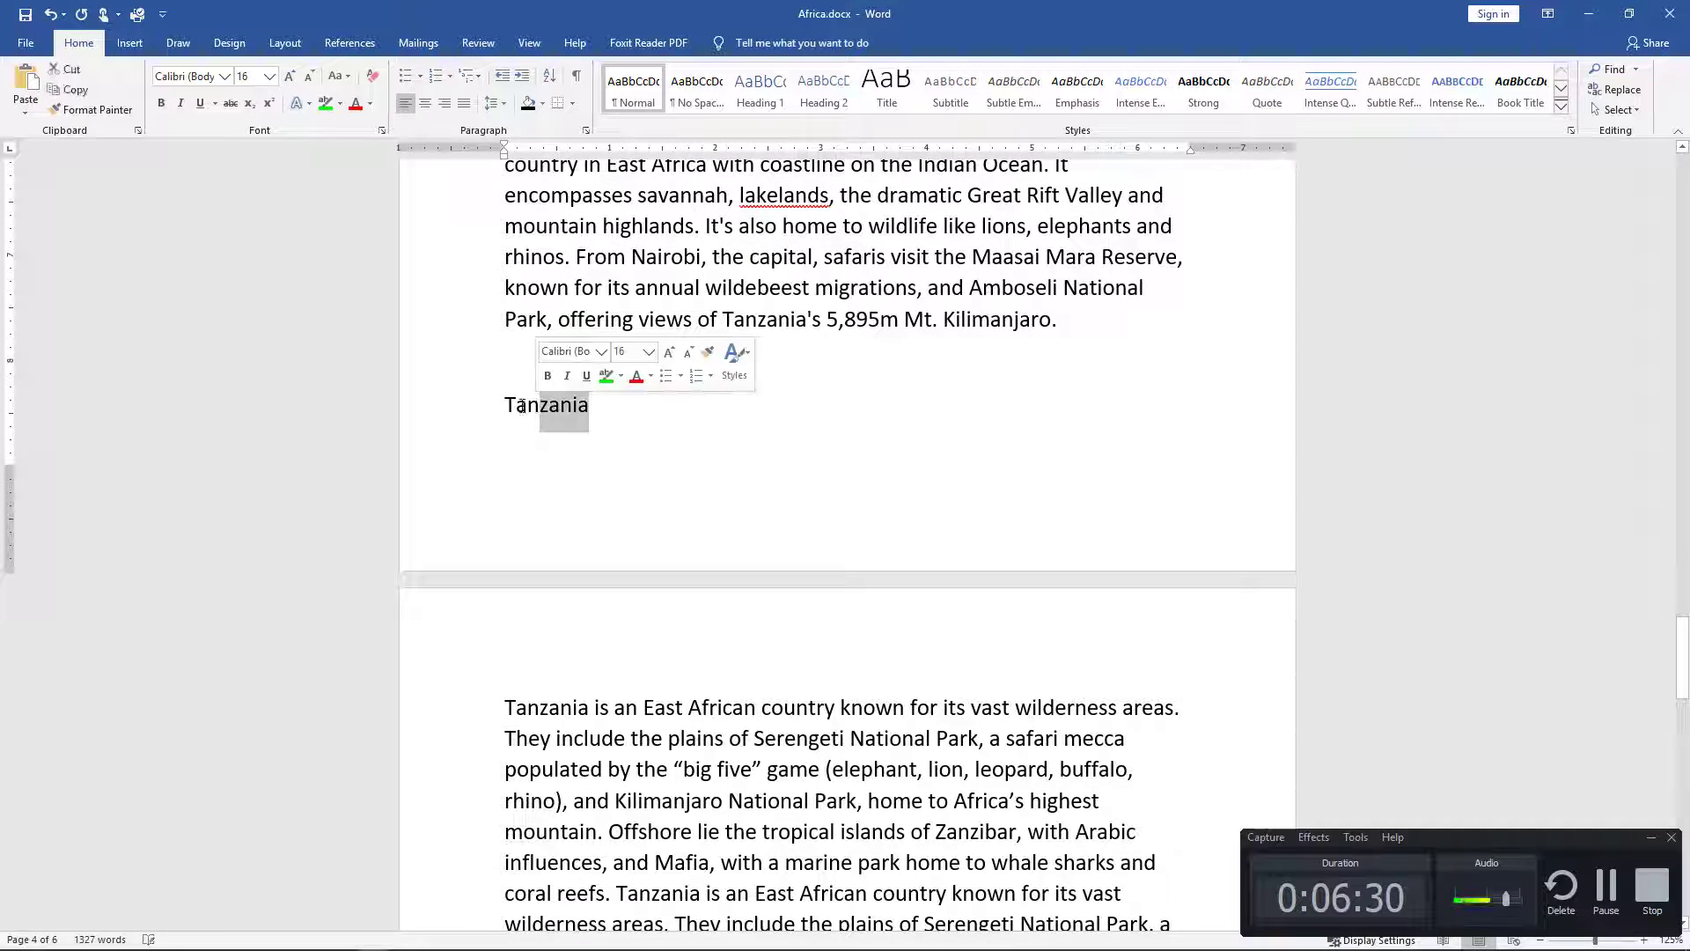
{"action": "double_click", "coordinate": [532, 408]}
{"action": "right_click", "coordinate": [535, 414]}
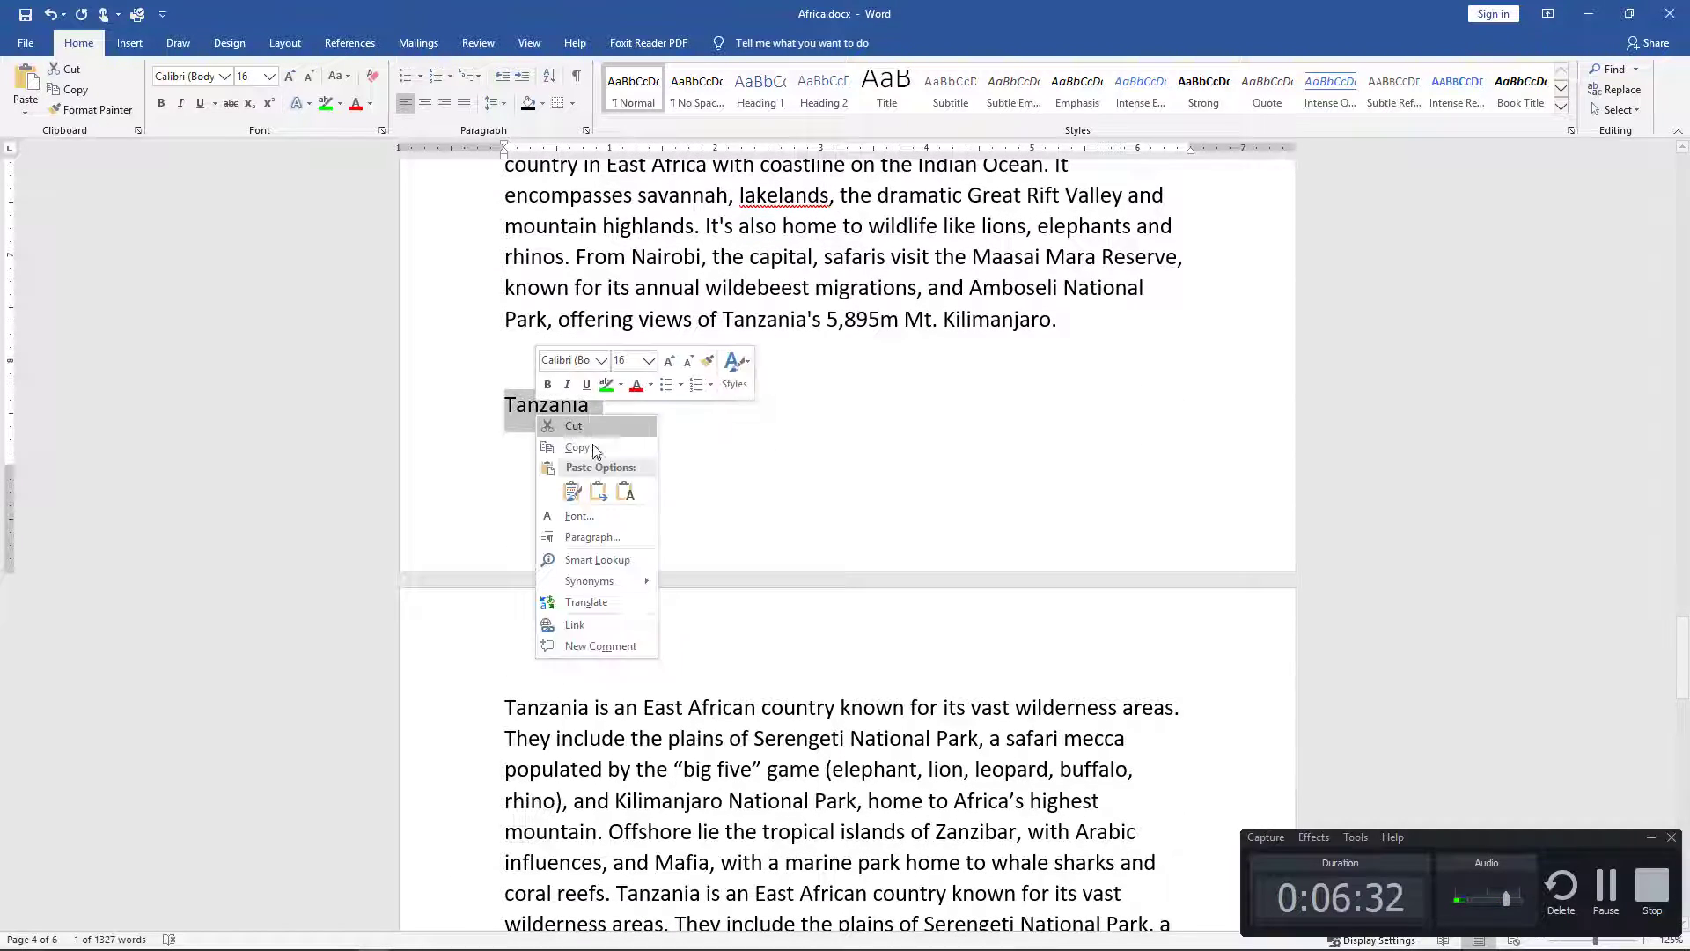
{"action": "left_click", "coordinate": [622, 493]}
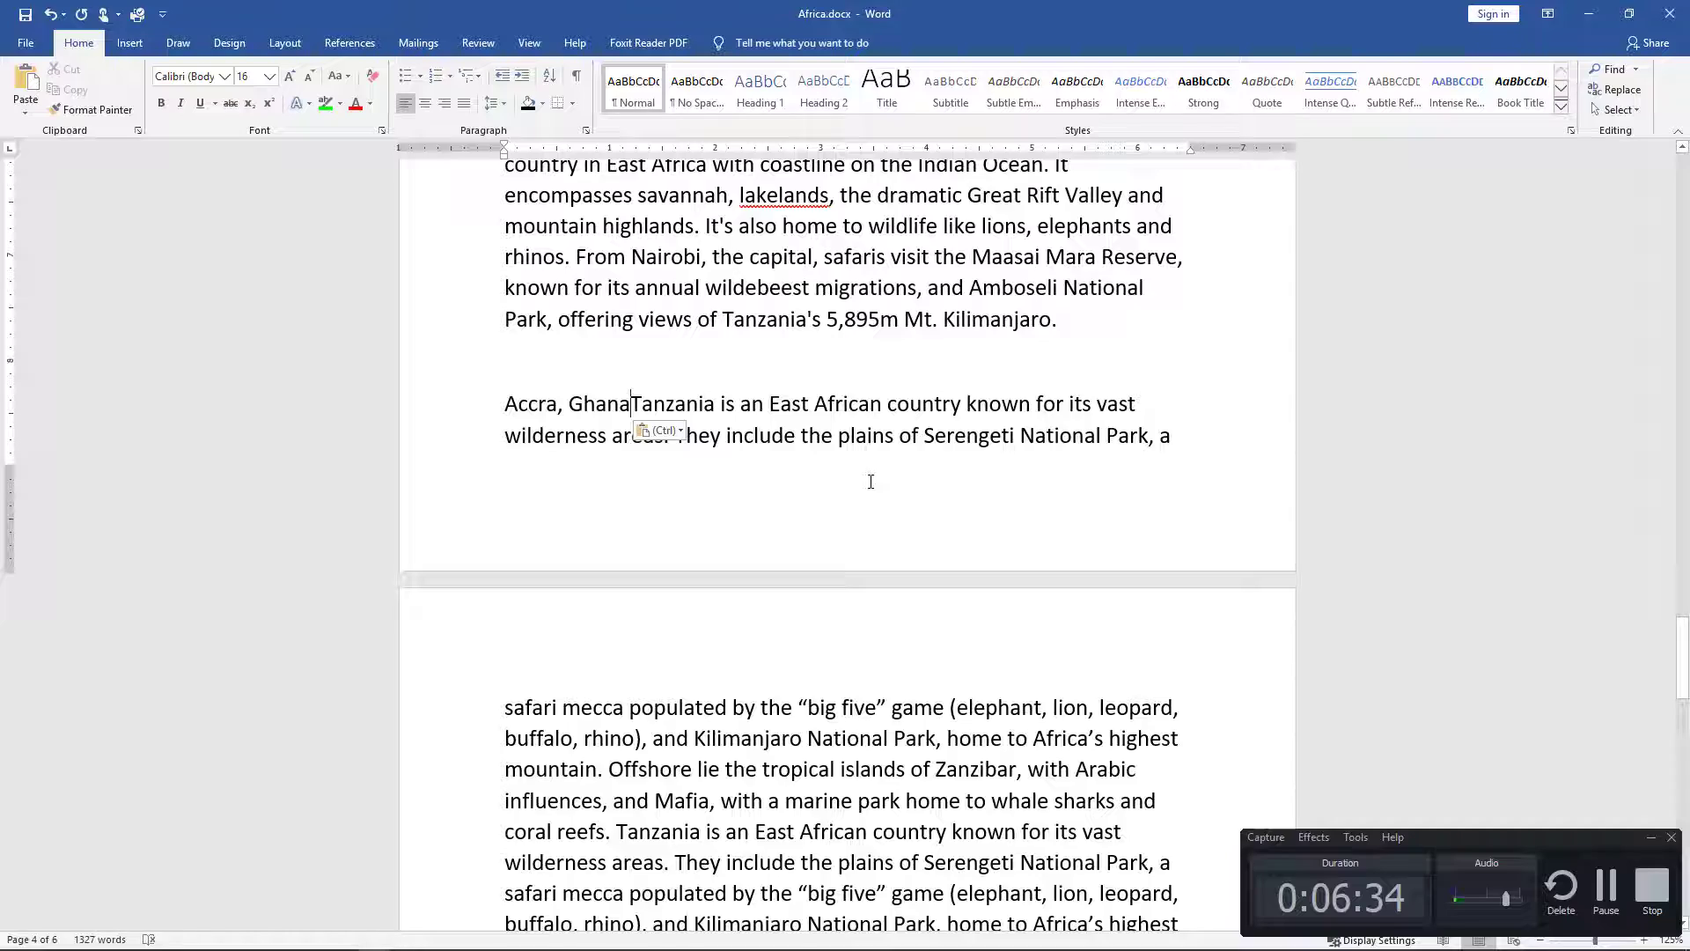
{"action": "key", "text": "Return"}
Step: Copy "The Gambia" from the Wikipedia Cities list and return to the "Uganda" heading in Word's West Africa part
{"action": "key", "text": "alt+Tab"}
{"action": "scroll", "coordinate": [880, 467], "scroll_direction": "down", "scroll_amount": 3}
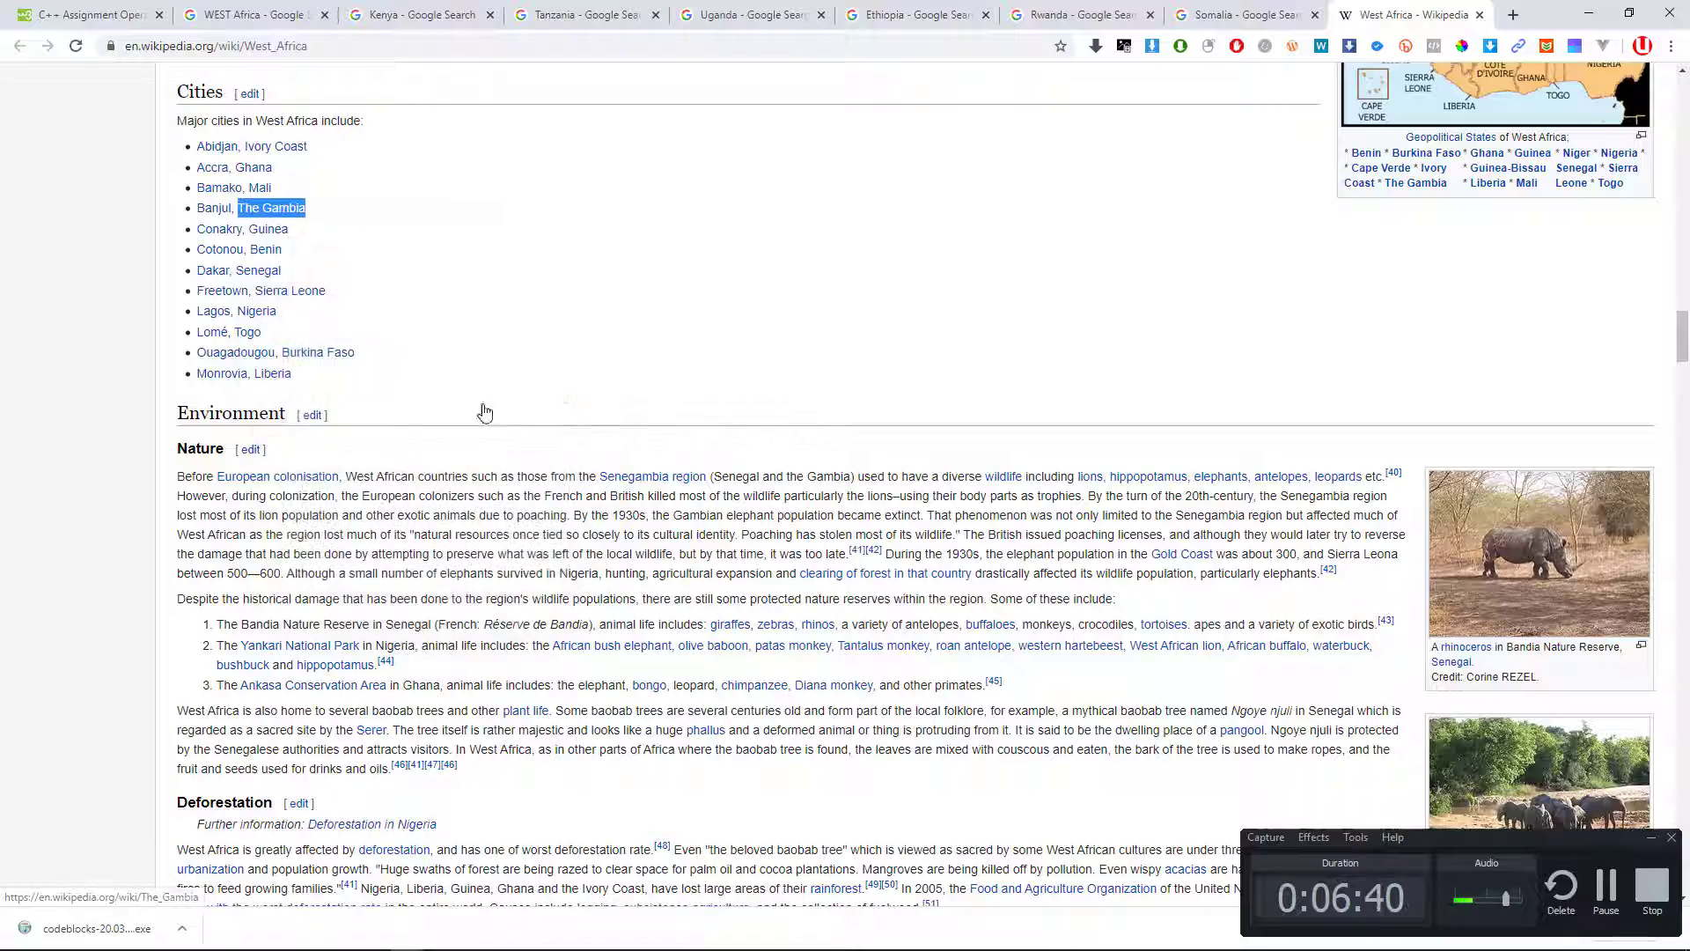
{"action": "key", "text": "alt+Tab"}
{"action": "scroll", "coordinate": [502, 451], "scroll_direction": "down", "scroll_amount": 6}
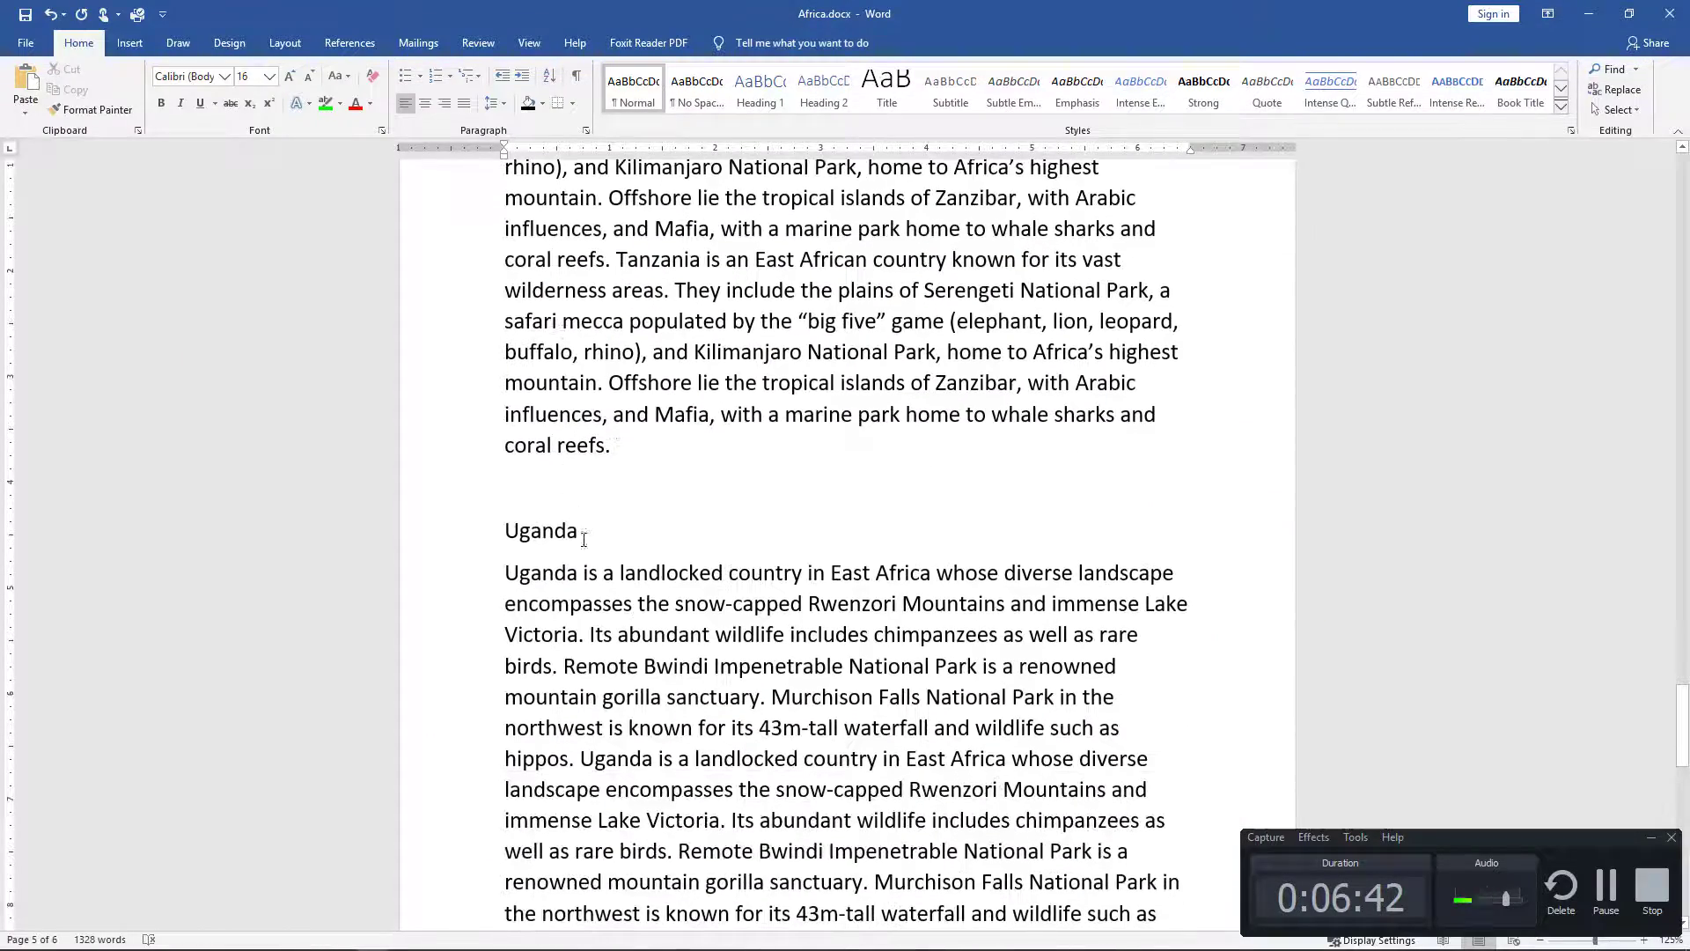
Step: Replace the "Uganda" heading in the West Africa part with the text-only heading "The Gambia" on its own line
{"action": "left_click_drag", "start_coordinate": [585, 536], "coordinate": [483, 532]}
{"action": "right_click", "coordinate": [547, 546]}
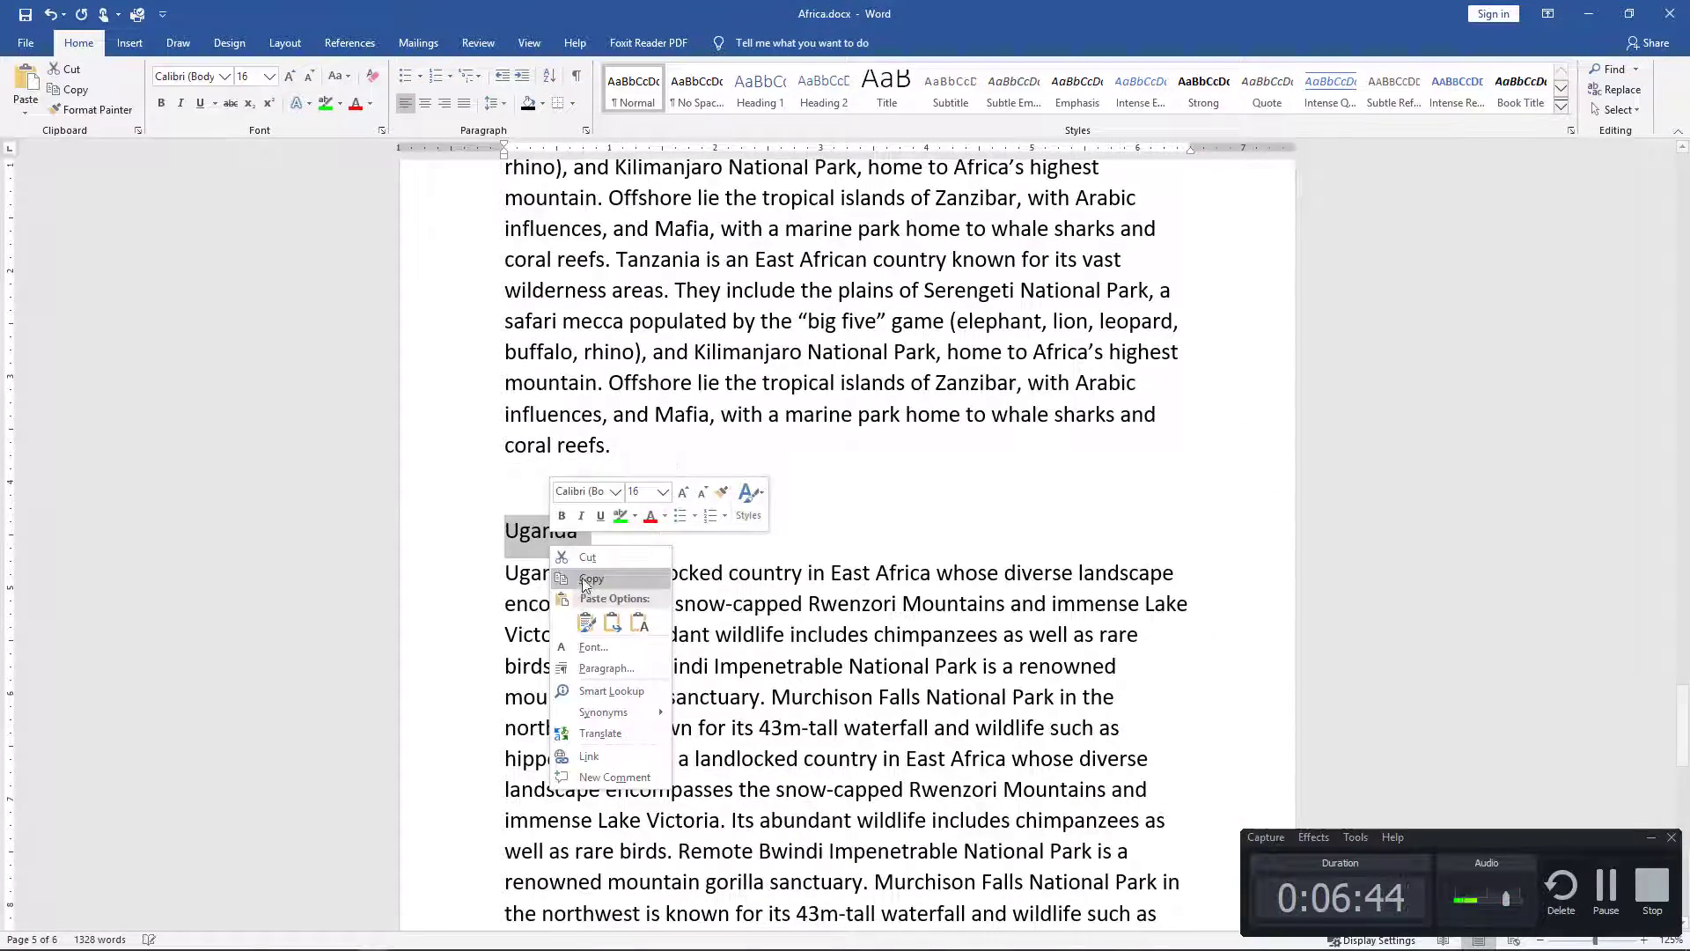
{"action": "left_click", "coordinate": [650, 623]}
{"action": "key", "text": "Return"}
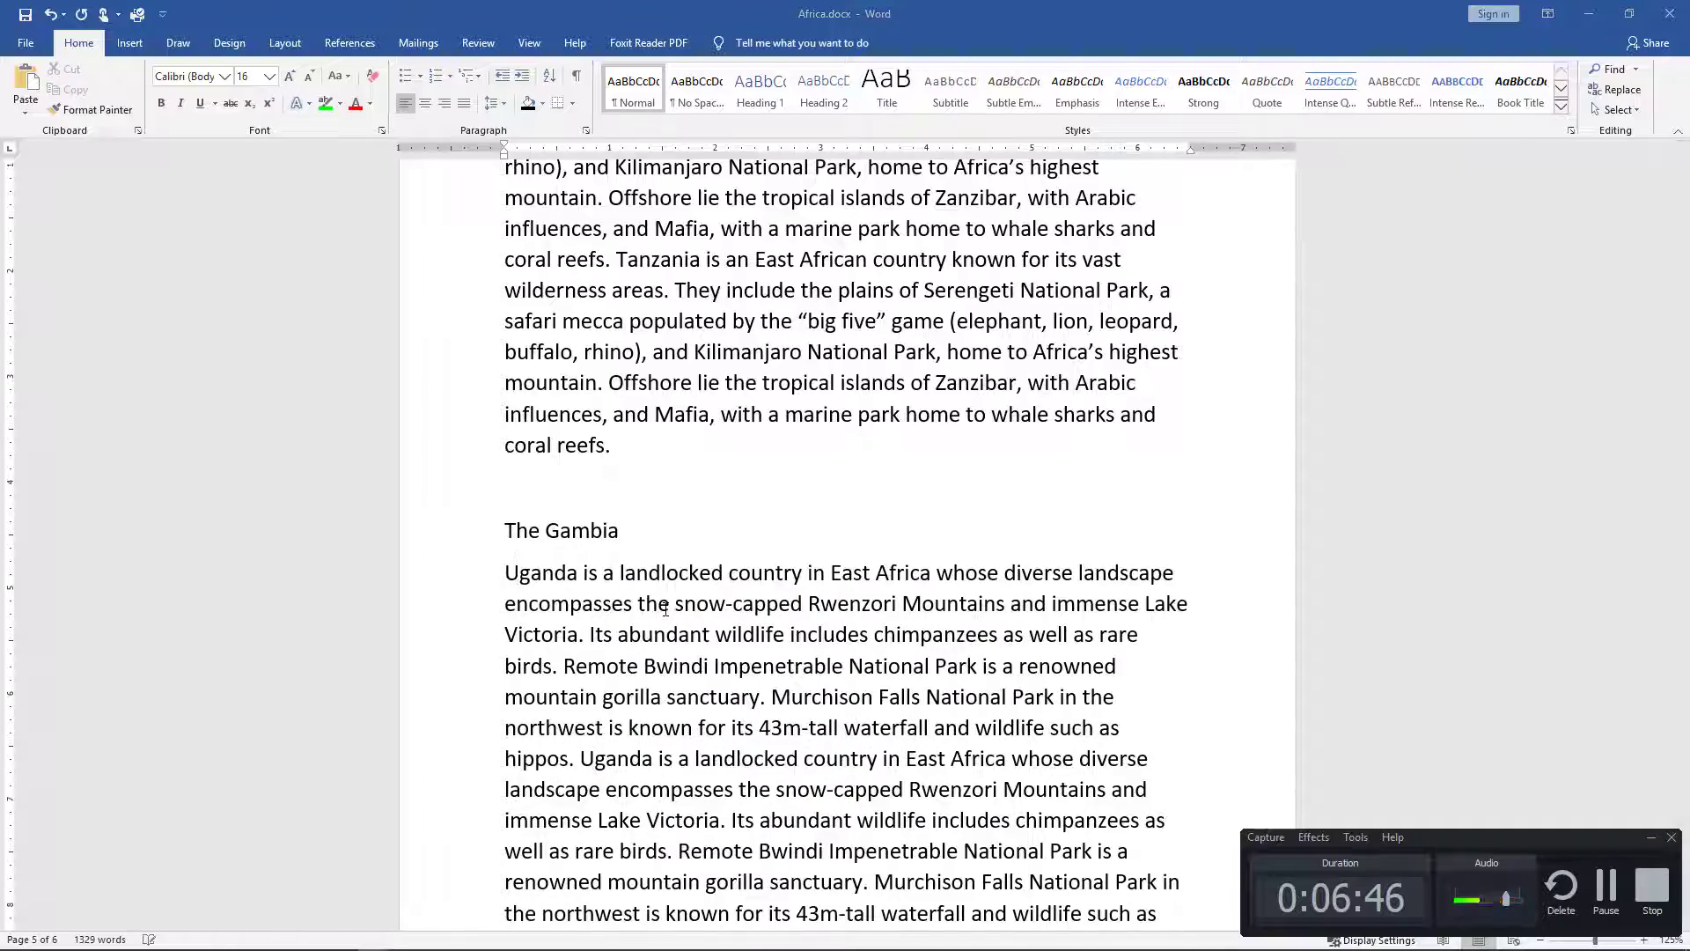
Step: Copy "Guinea" from the Cities list in the Wikipedia article and return to the West Africa part's "Ethiopia" heading in Word
{"action": "key", "text": "alt+Tab"}
{"action": "scroll", "coordinate": [376, 503], "scroll_direction": "down", "scroll_amount": 4}
{"action": "scroll", "coordinate": [298, 229], "scroll_direction": "up", "scroll_amount": 3}
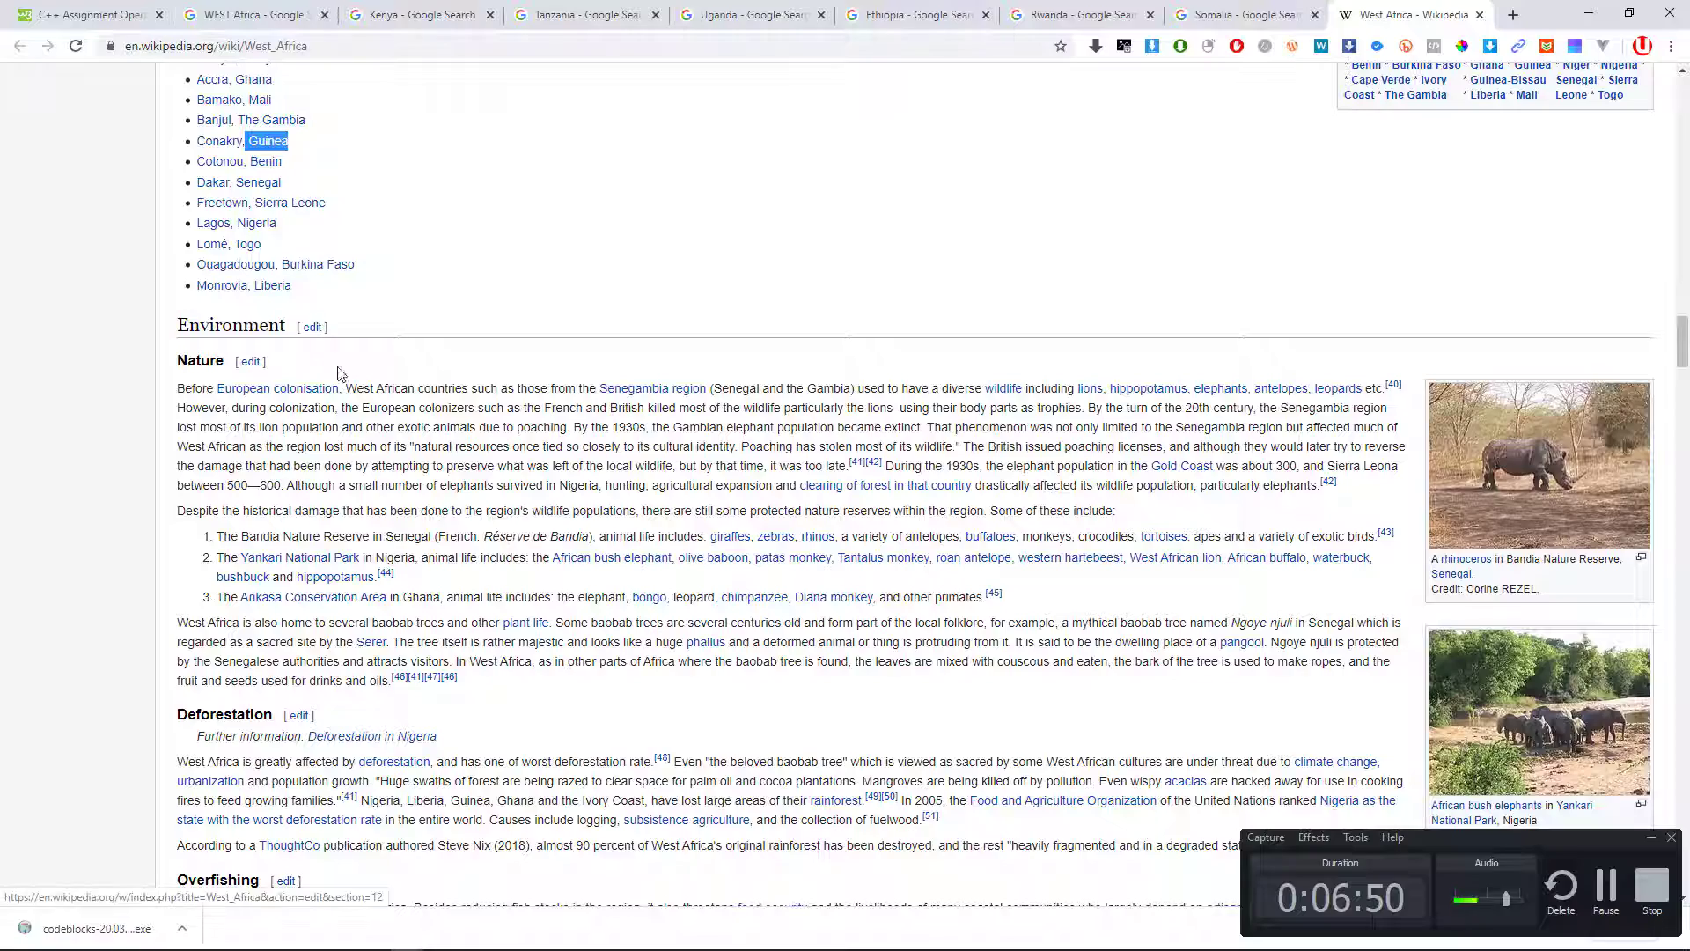
{"action": "key", "text": "alt+Tab"}
{"action": "scroll", "coordinate": [631, 556], "scroll_direction": "down", "scroll_amount": 6}
{"action": "scroll", "coordinate": [631, 556], "scroll_direction": "down", "scroll_amount": 2}
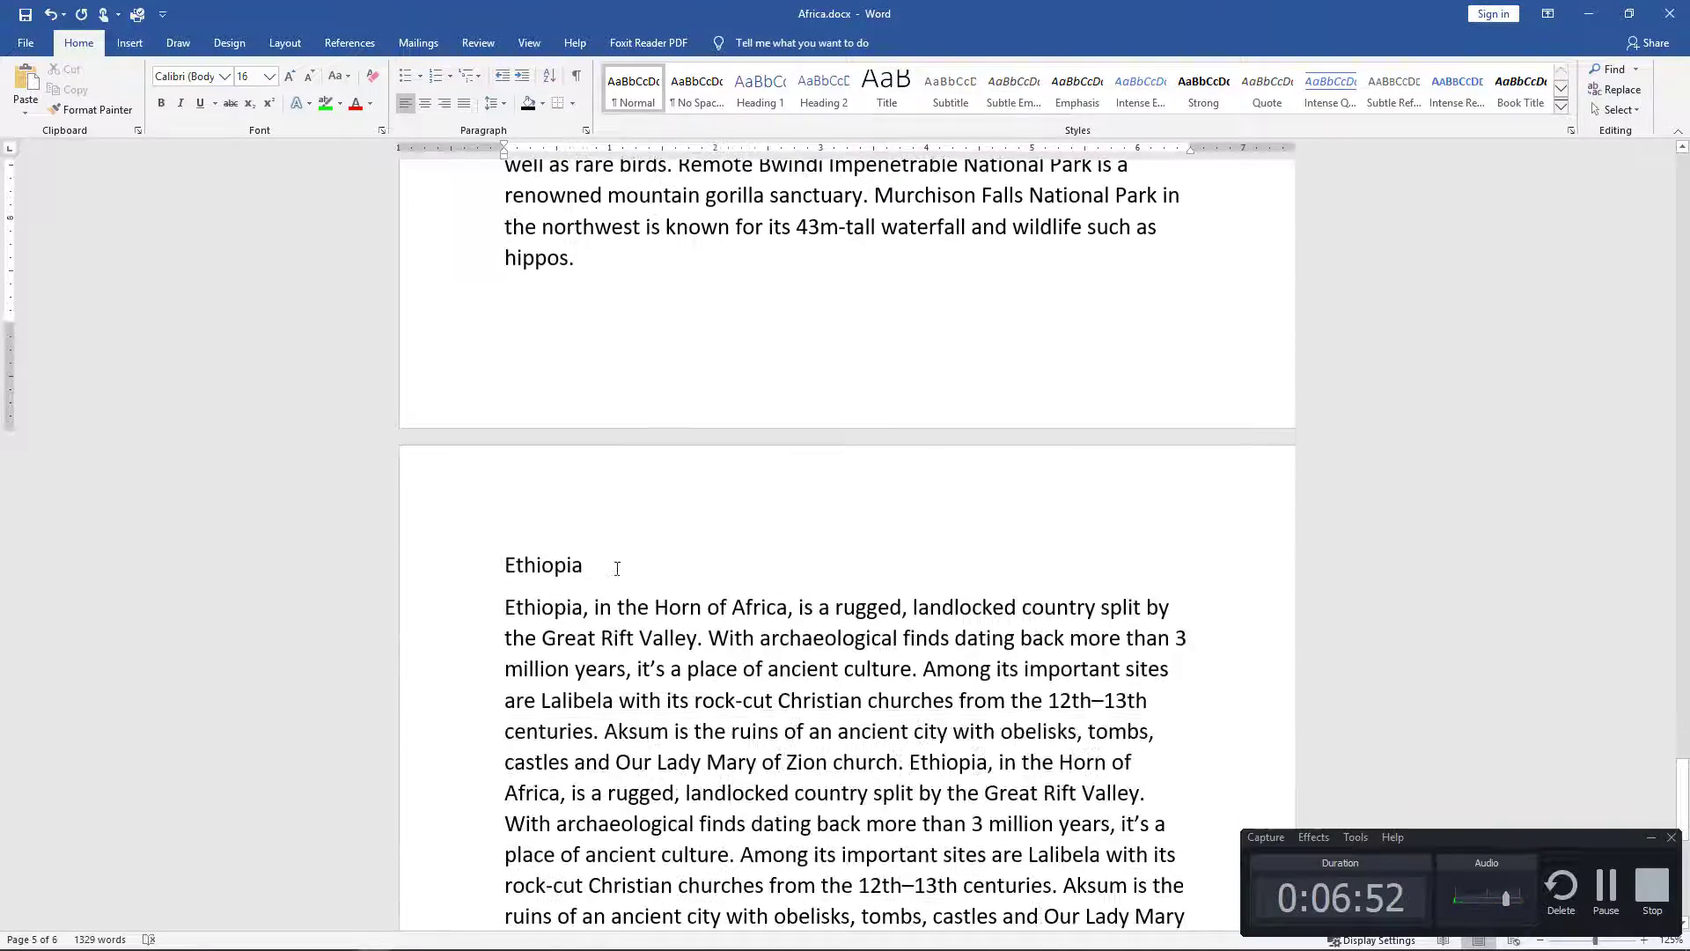
Step: Replace the "Ethiopia" heading in the West Africa part with the text-only heading "Guinea" on its own line
{"action": "left_click_drag", "start_coordinate": [616, 566], "coordinate": [504, 566]}
{"action": "right_click", "coordinate": [550, 573]}
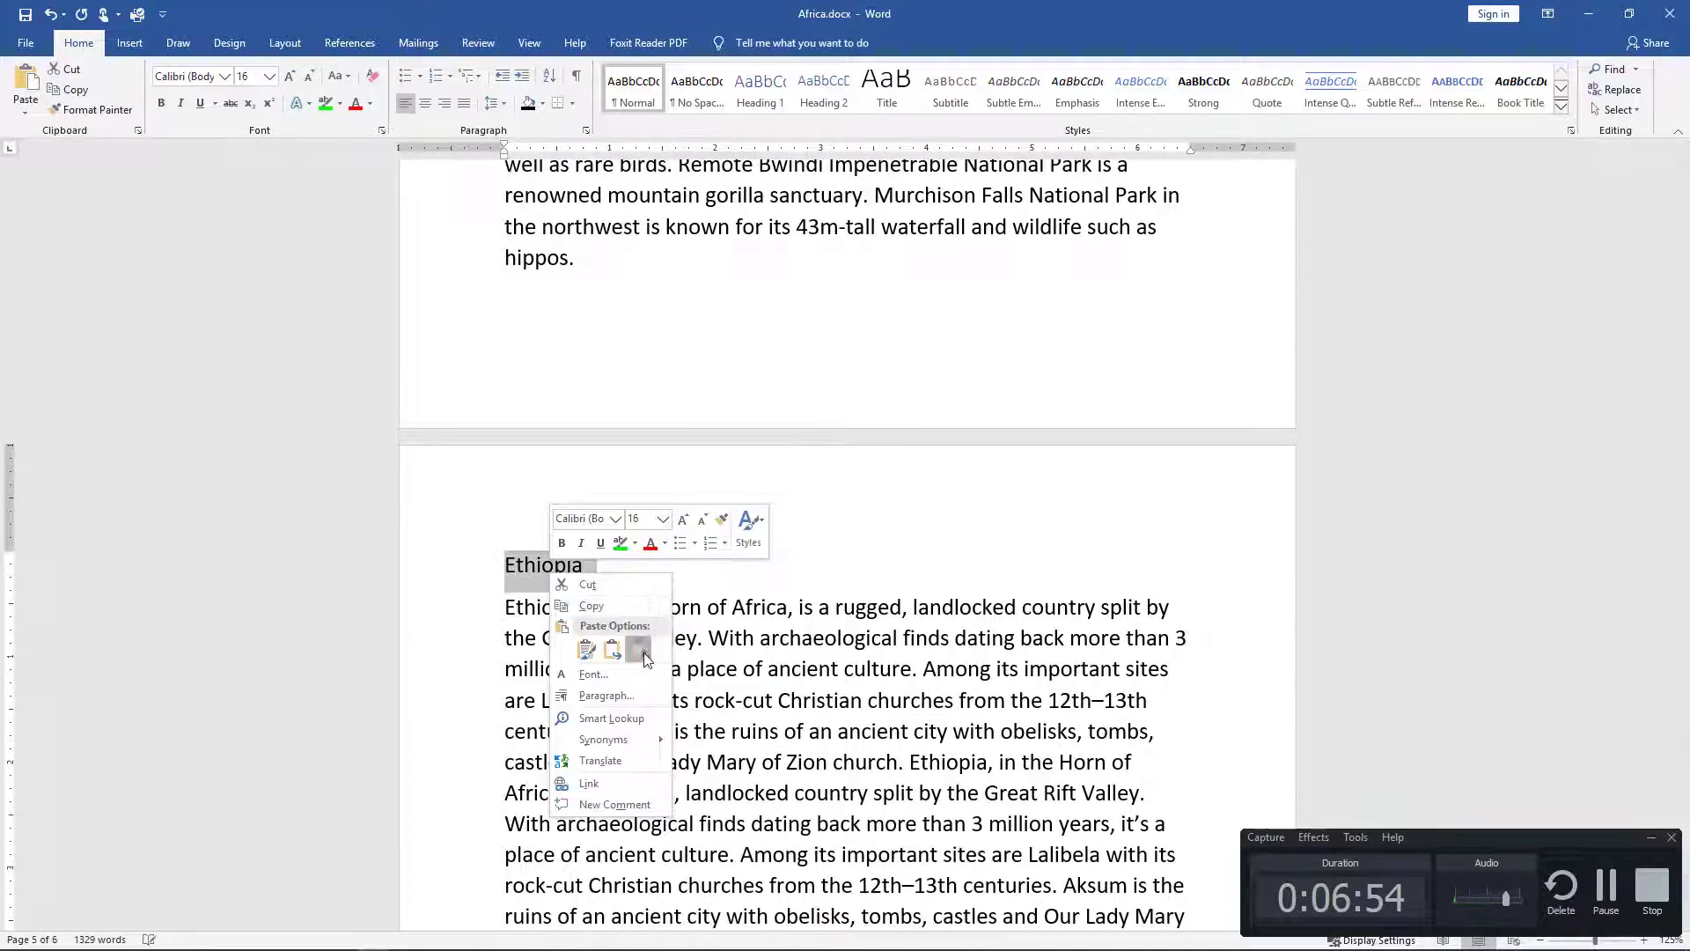
{"action": "left_click", "coordinate": [613, 649]}
{"action": "key", "text": "Return"}
{"action": "scroll", "coordinate": [740, 547], "scroll_direction": "down", "scroll_amount": 8}
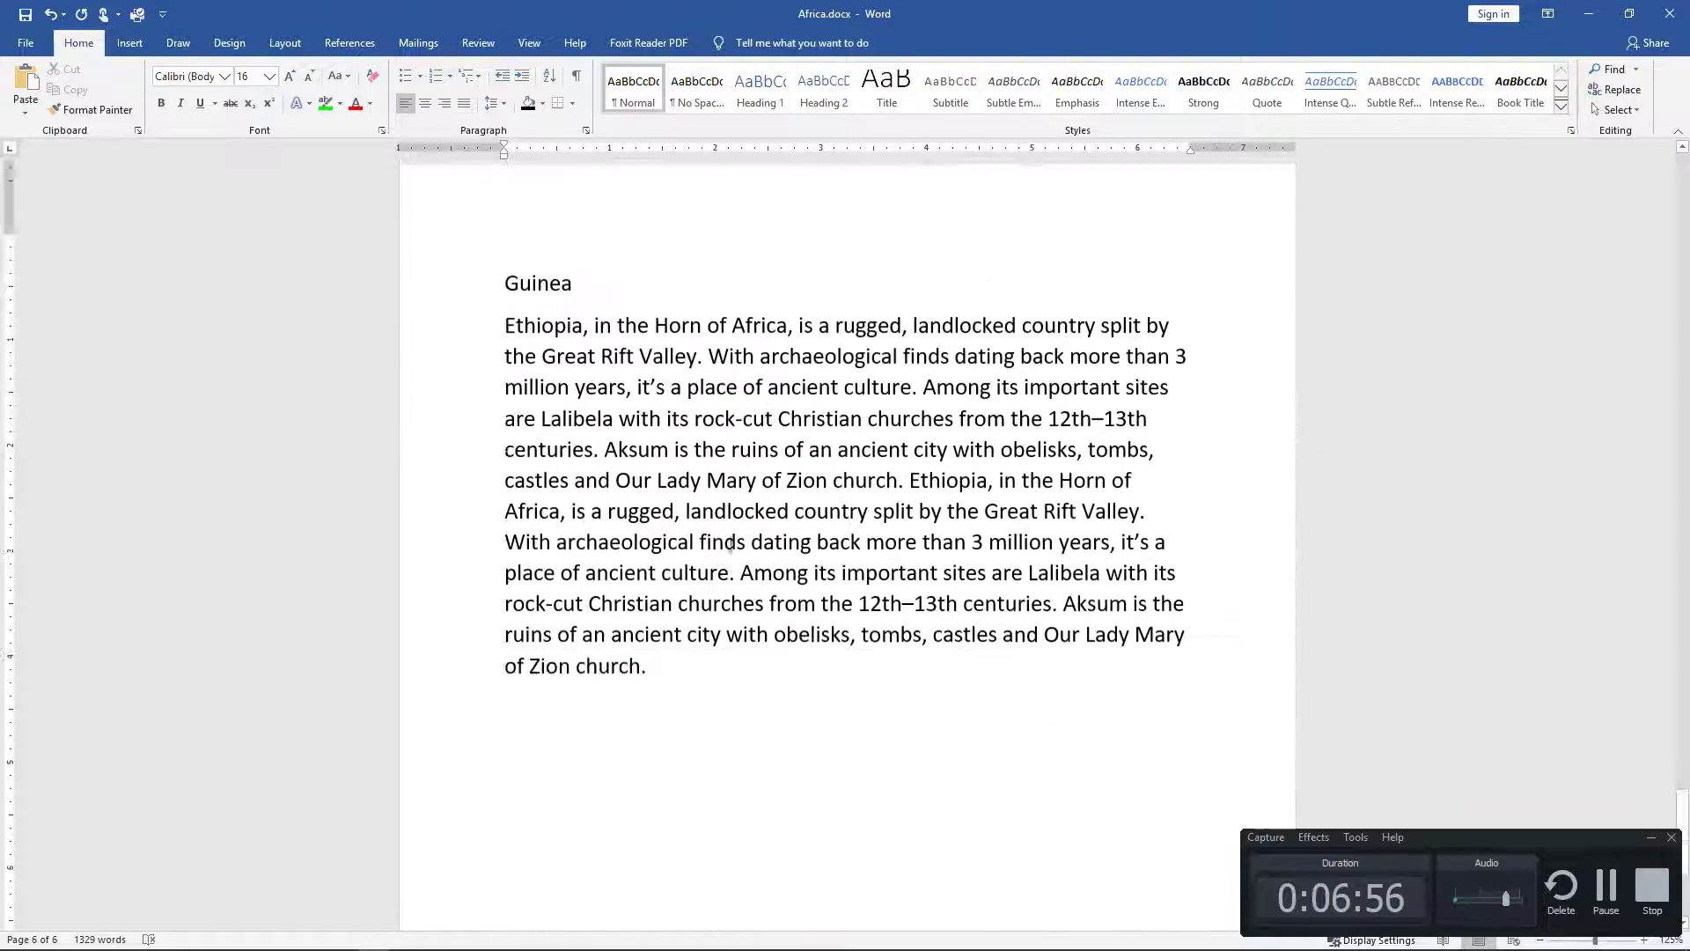
Step: Remove the blank line above the "Africa" title at the start of the document and insert a page break before the title
{"action": "scroll", "coordinate": [740, 548], "scroll_direction": "up", "scroll_amount": 4}
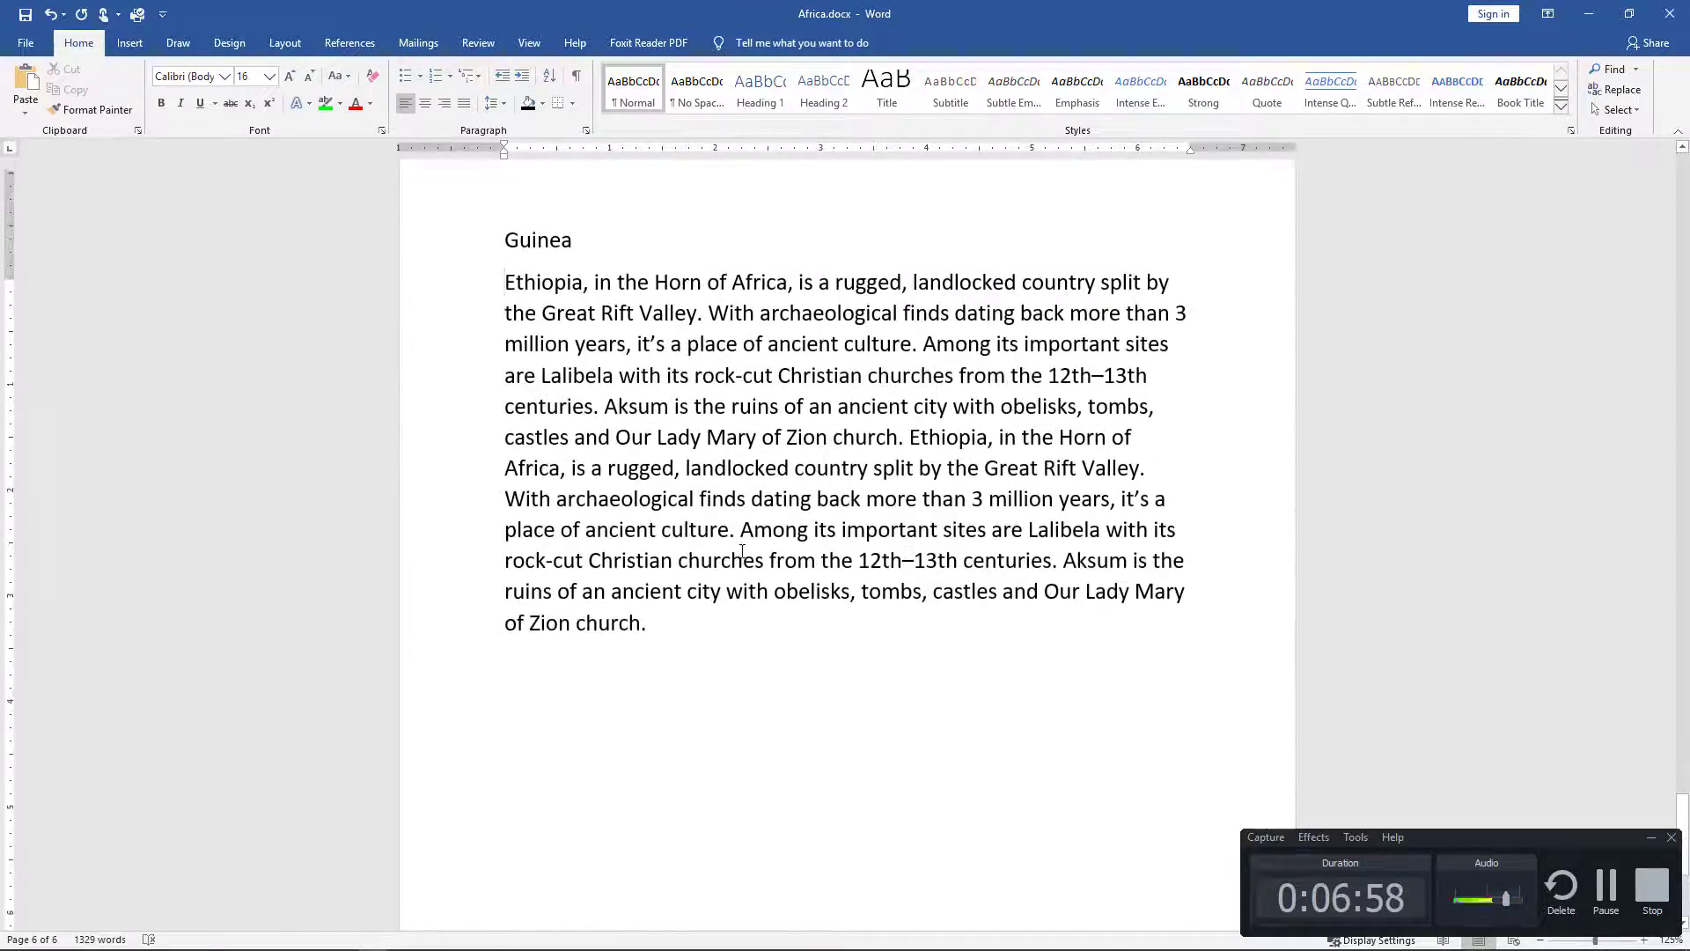
{"action": "scroll", "coordinate": [741, 541], "scroll_direction": "up", "scroll_amount": 12}
{"action": "scroll", "coordinate": [647, 449], "scroll_direction": "up", "scroll_amount": 15}
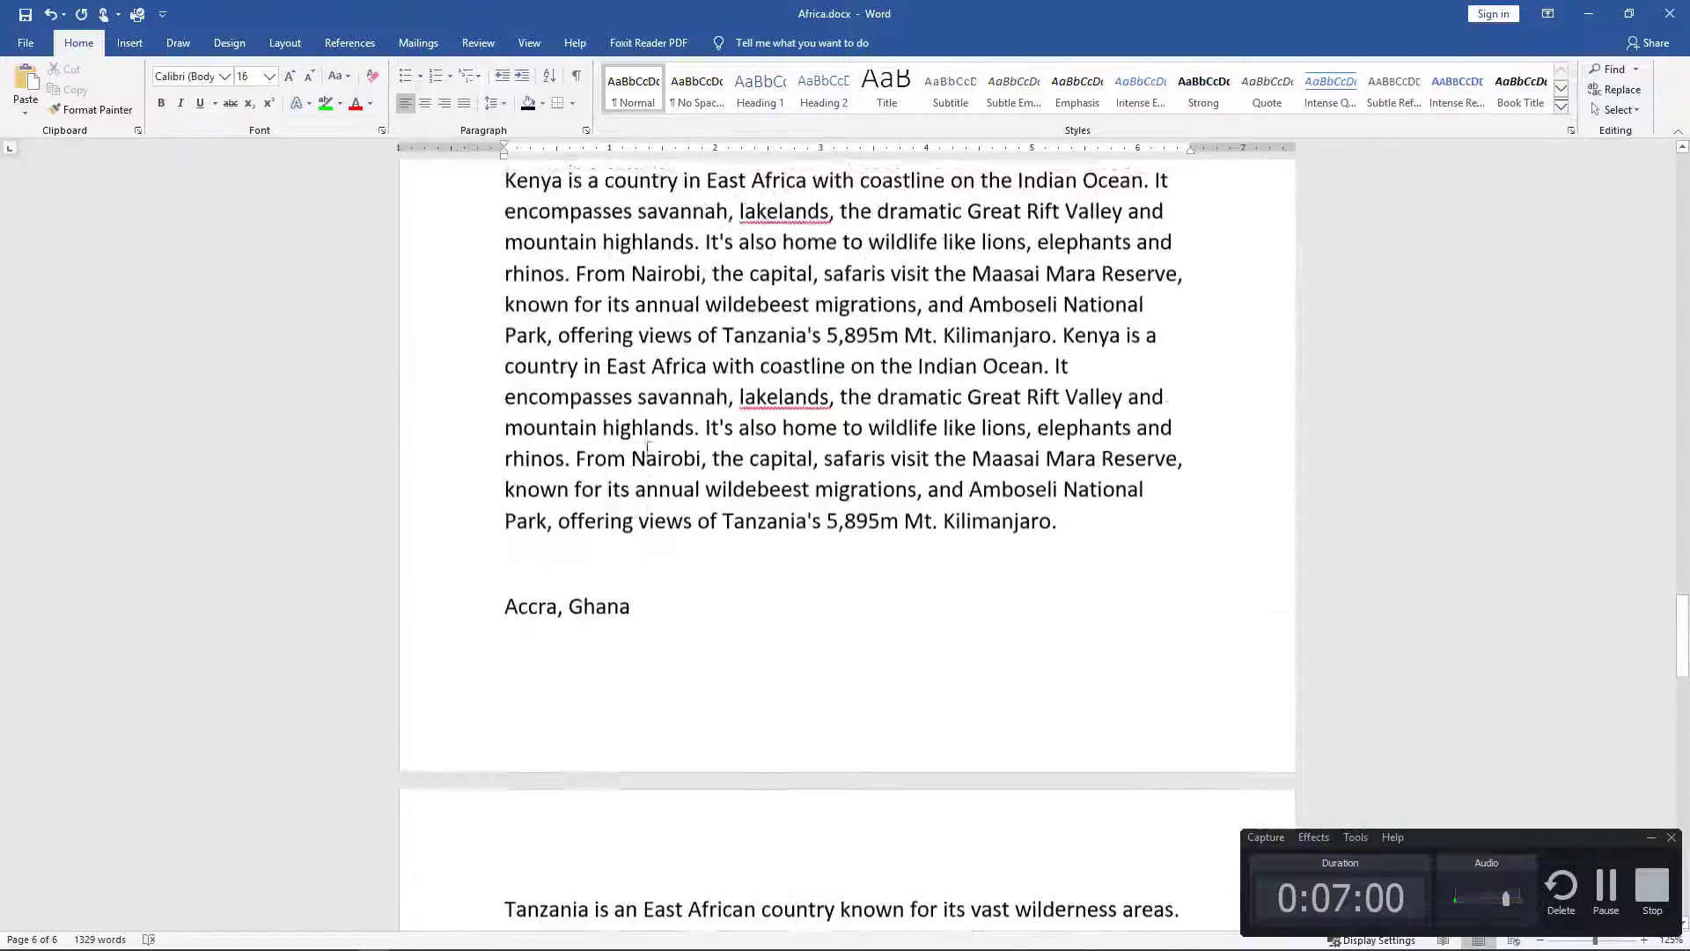
{"action": "scroll", "coordinate": [651, 427], "scroll_direction": "up", "scroll_amount": 10}
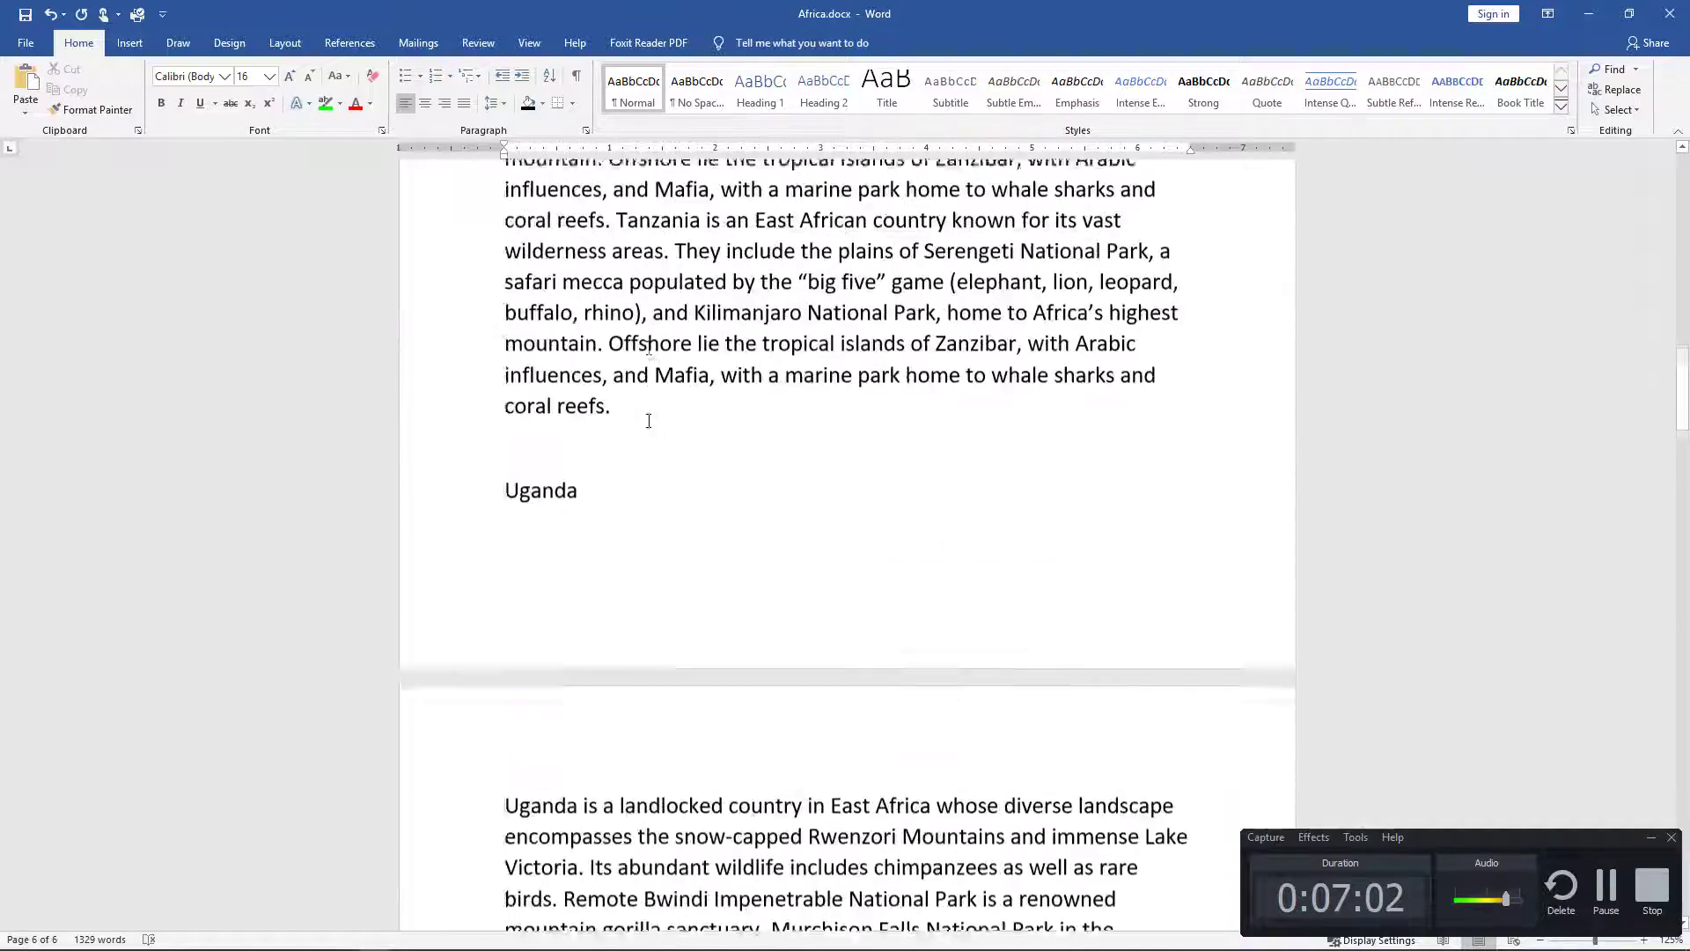
{"action": "scroll", "coordinate": [652, 429], "scroll_direction": "up", "scroll_amount": 8}
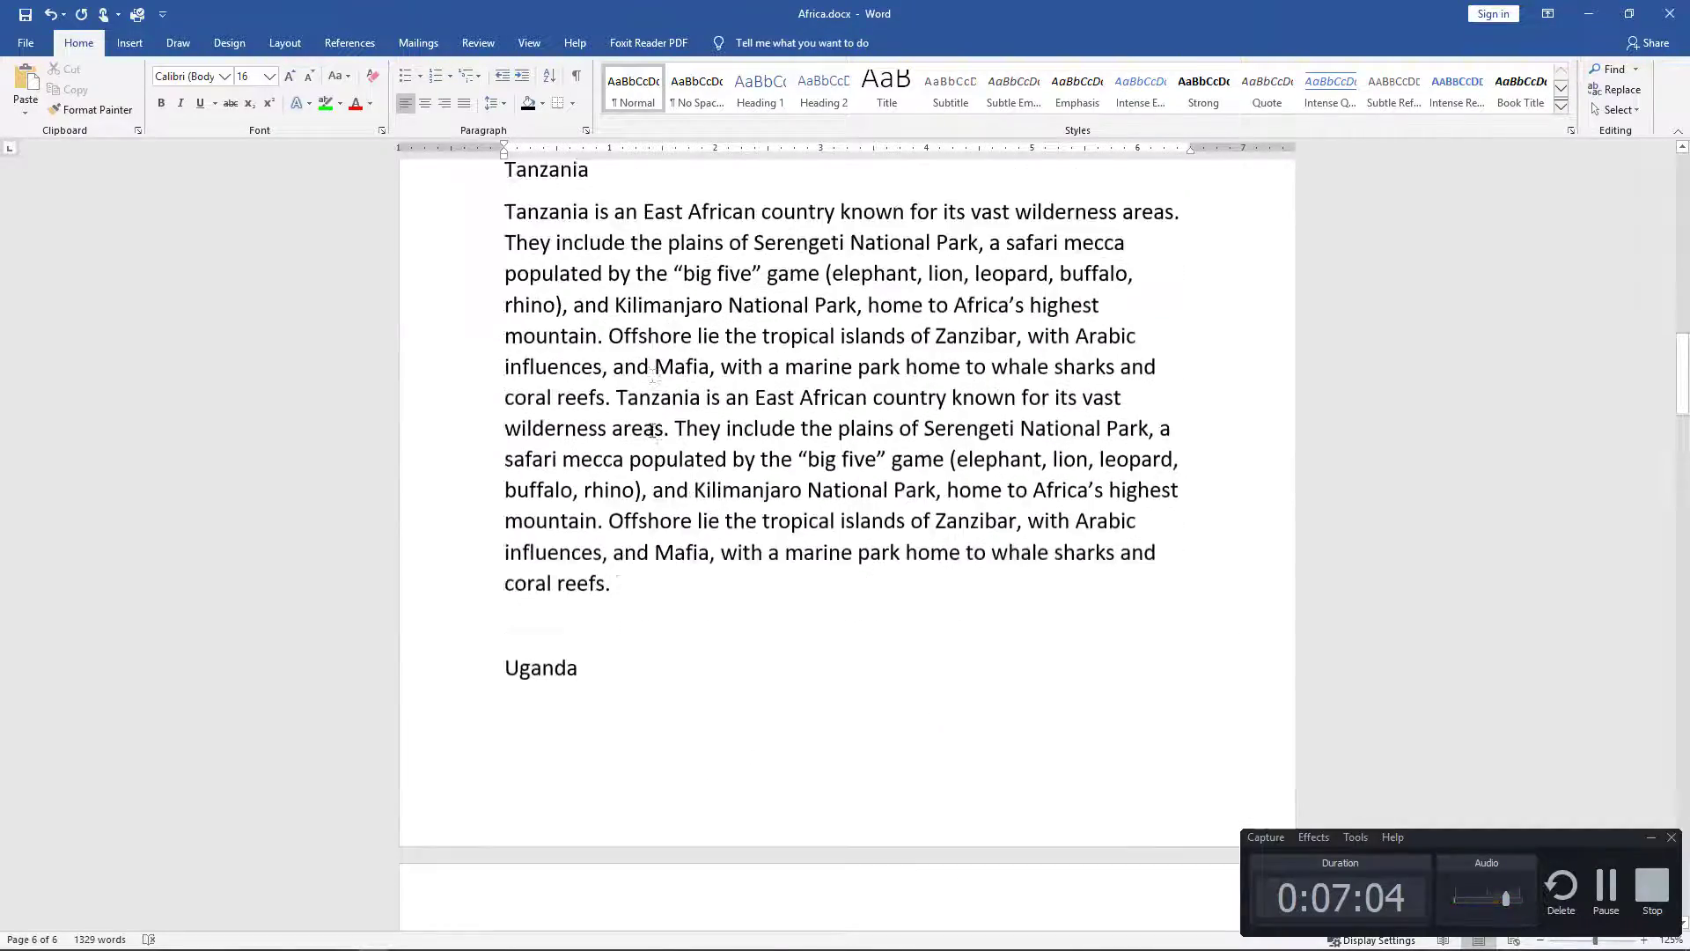
{"action": "scroll", "coordinate": [652, 429], "scroll_direction": "up", "scroll_amount": 10}
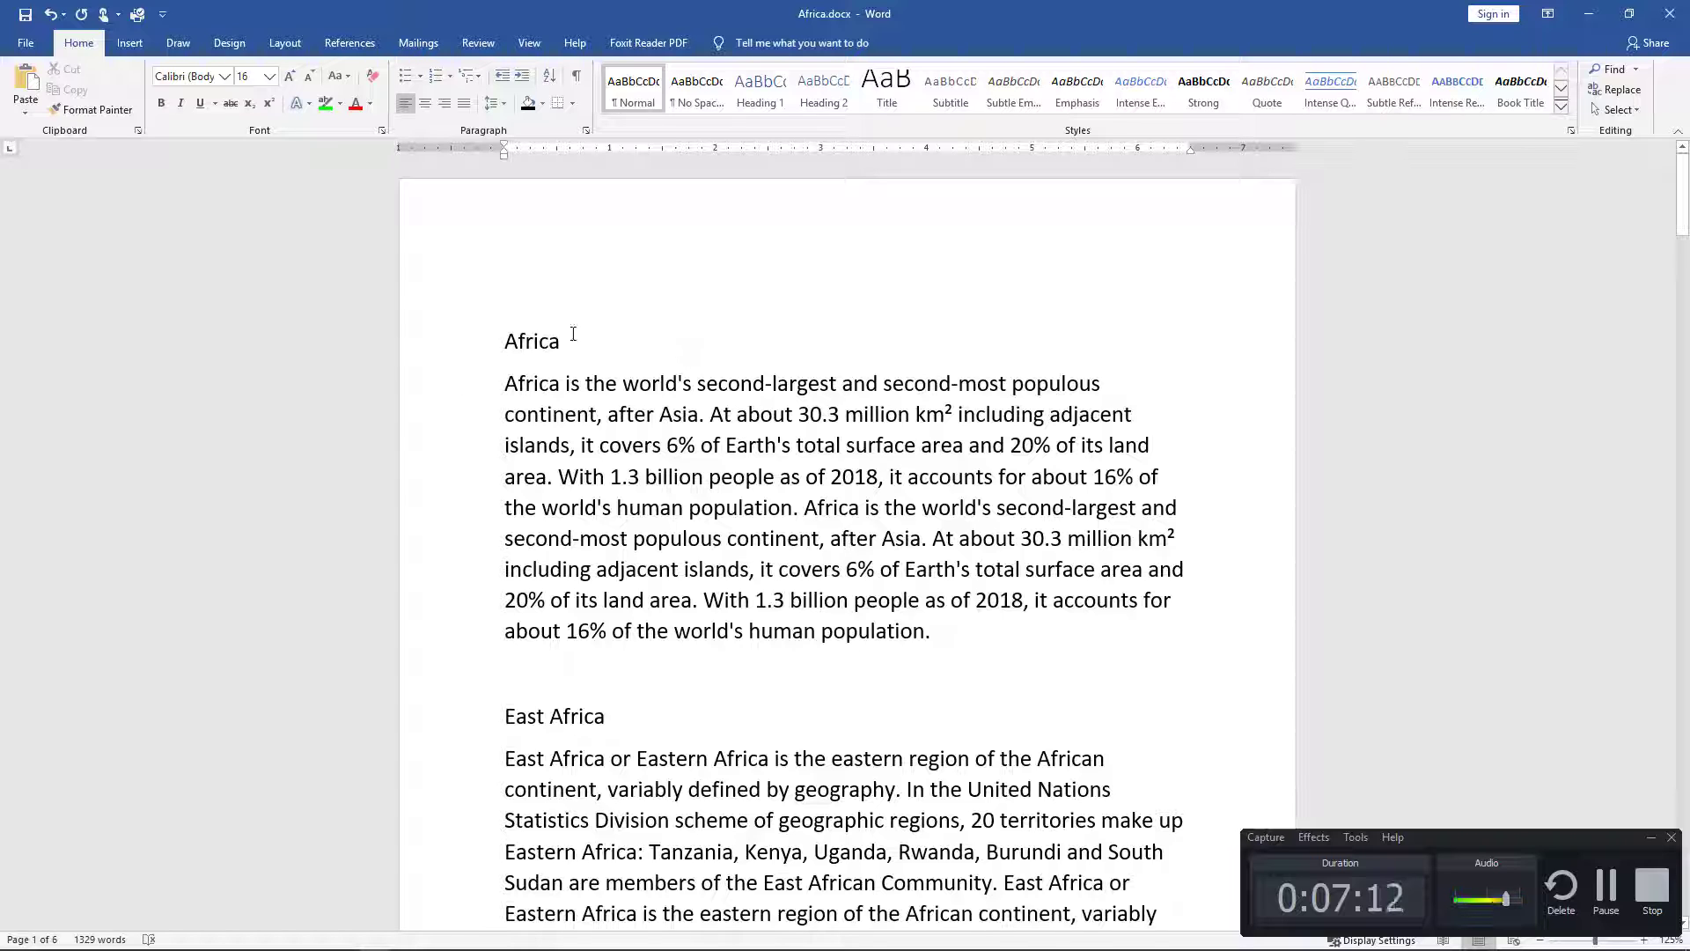
{"action": "left_click", "coordinate": [507, 344]}
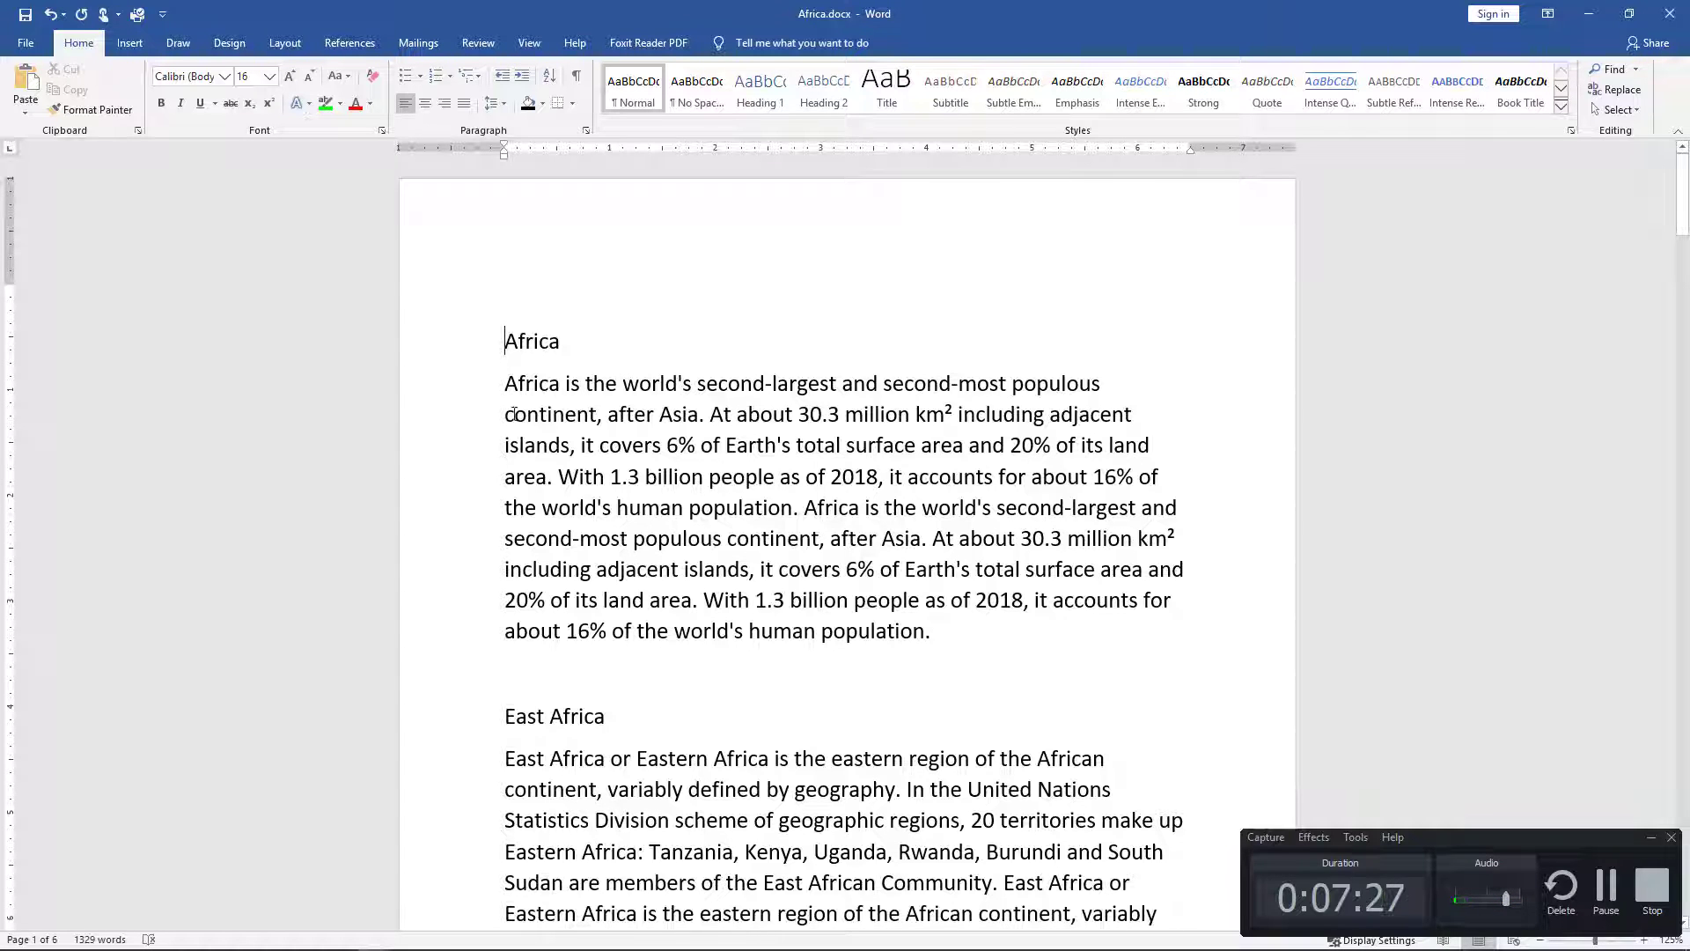
{"action": "left_click", "coordinate": [531, 309]}
{"action": "key", "text": "BackSpace"}
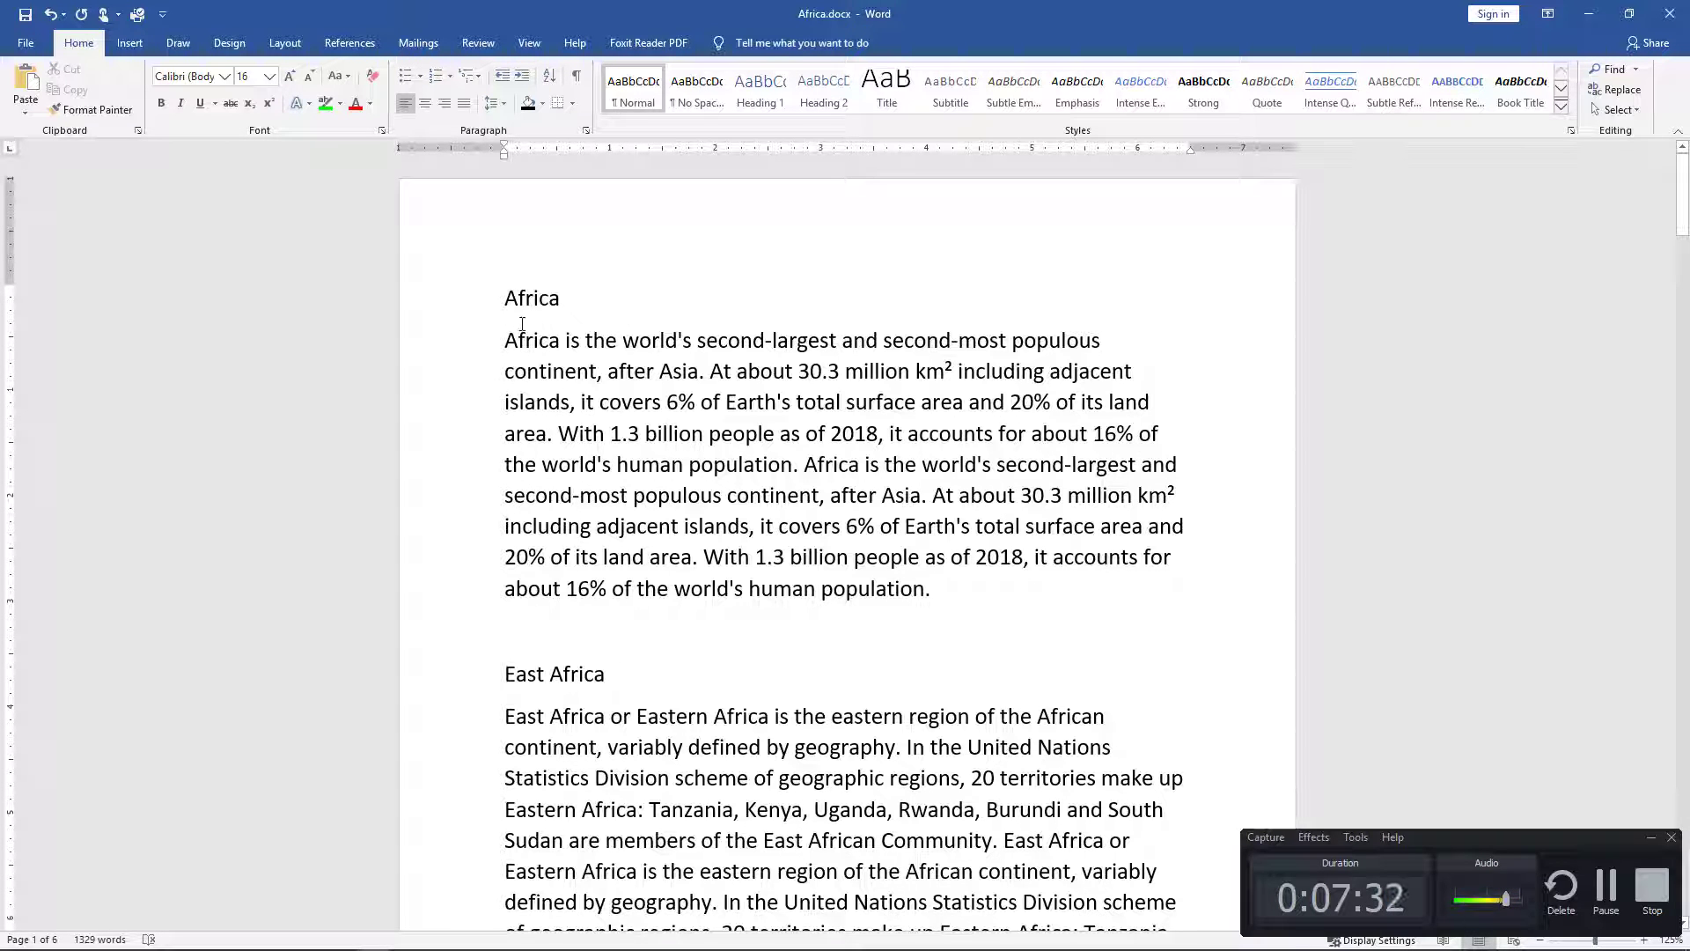
{"action": "left_click", "coordinate": [134, 44]}
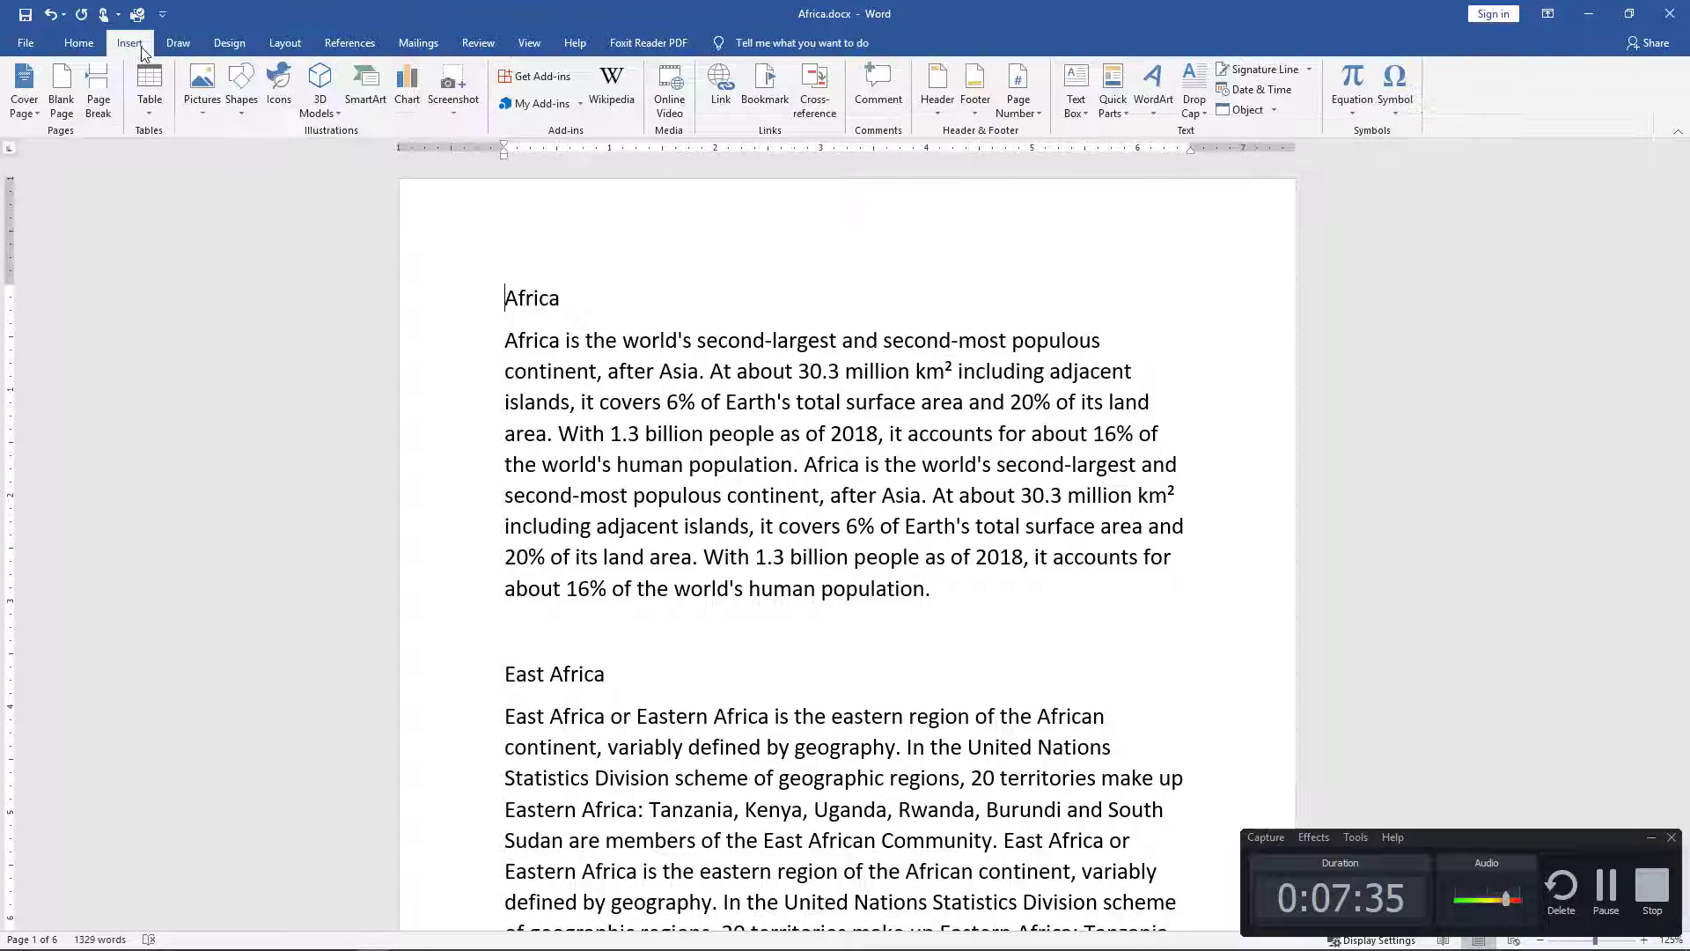
{"action": "left_click", "coordinate": [101, 95]}
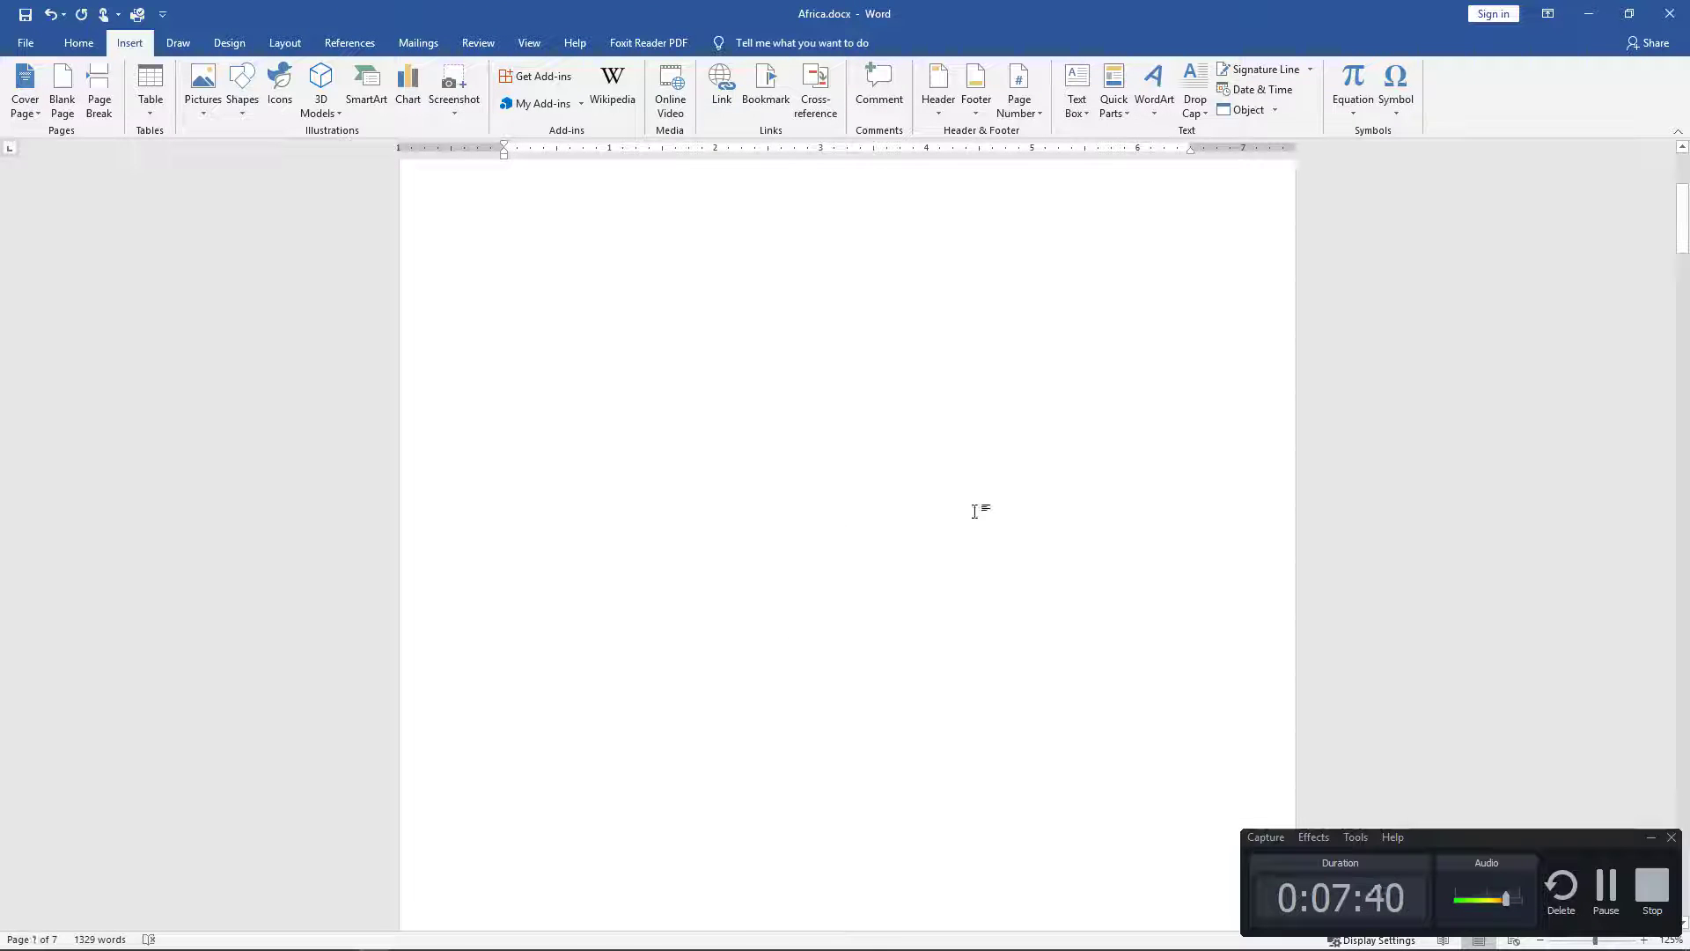
{"action": "scroll", "coordinate": [906, 499], "scroll_direction": "down", "scroll_amount": 5}
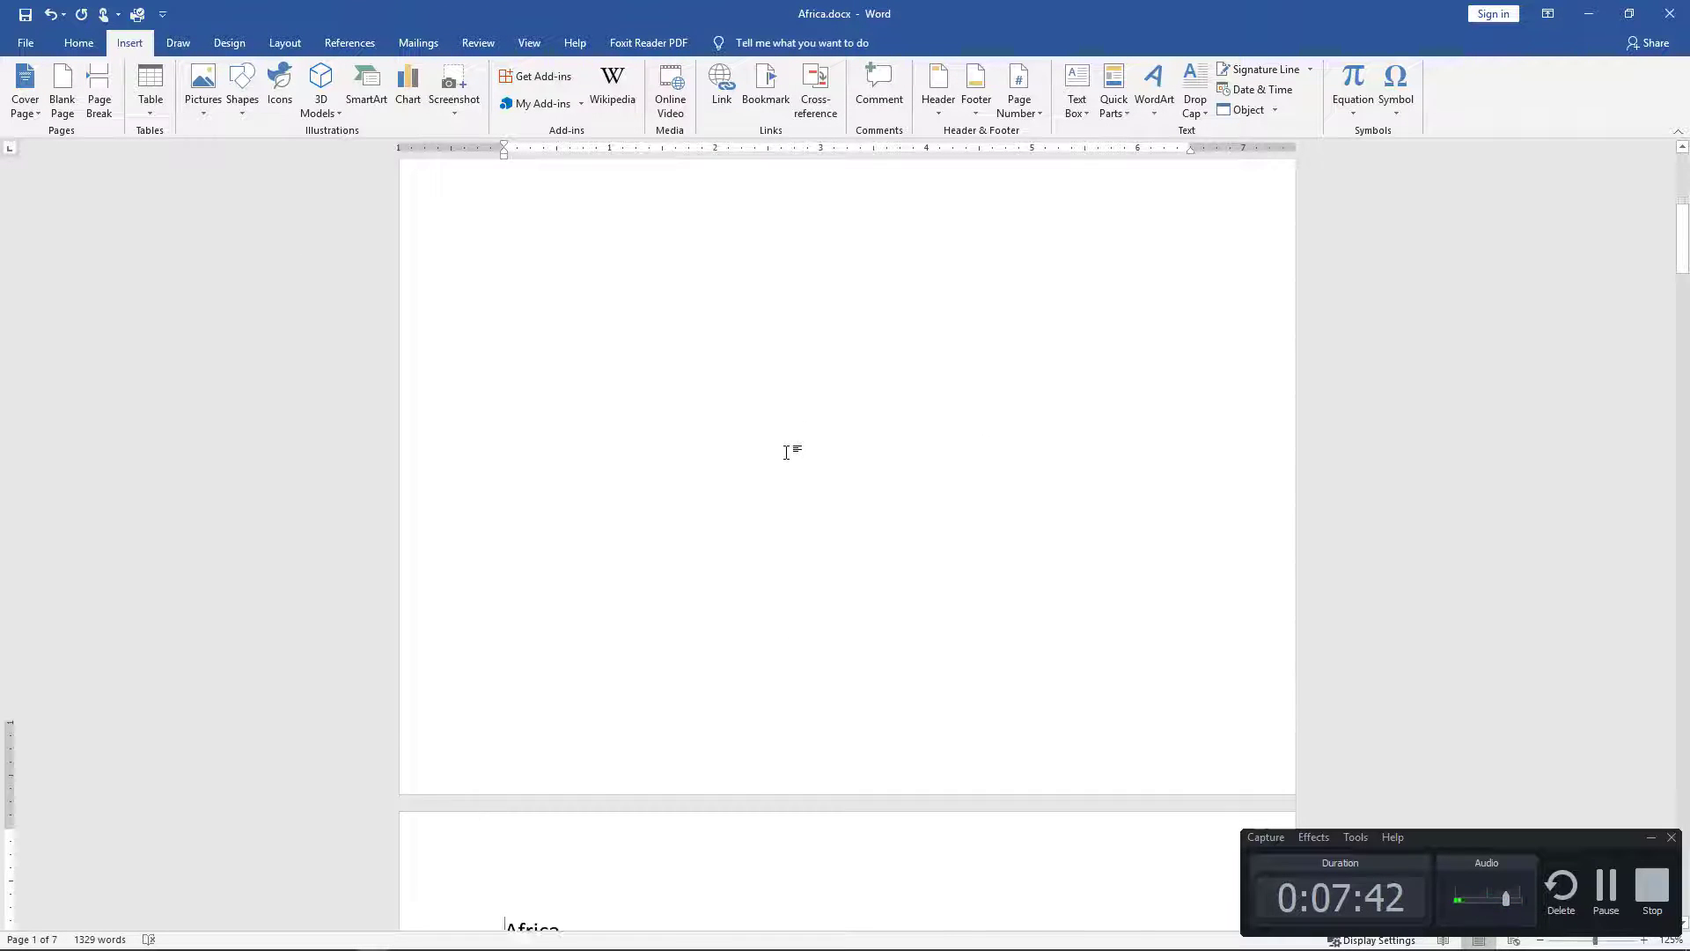
Step: Insert a page break before the "Uganda" heading in the East Africa part
{"action": "scroll", "coordinate": [786, 451], "scroll_direction": "down", "scroll_amount": 10}
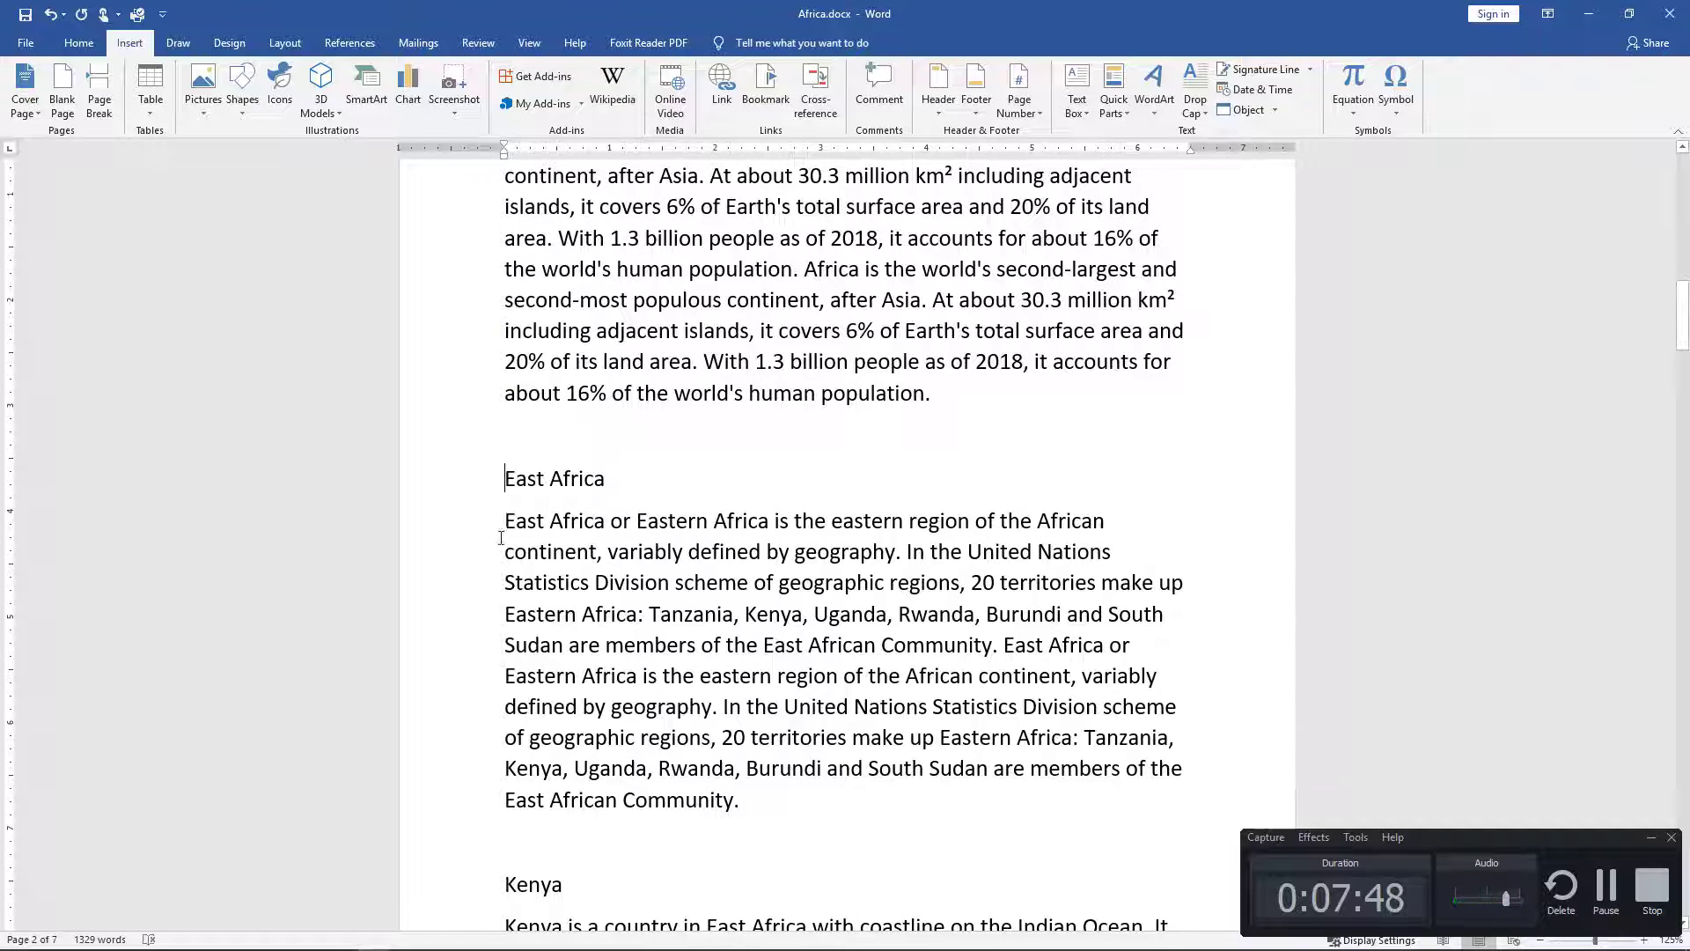
{"action": "scroll", "coordinate": [500, 537], "scroll_direction": "down", "scroll_amount": 15}
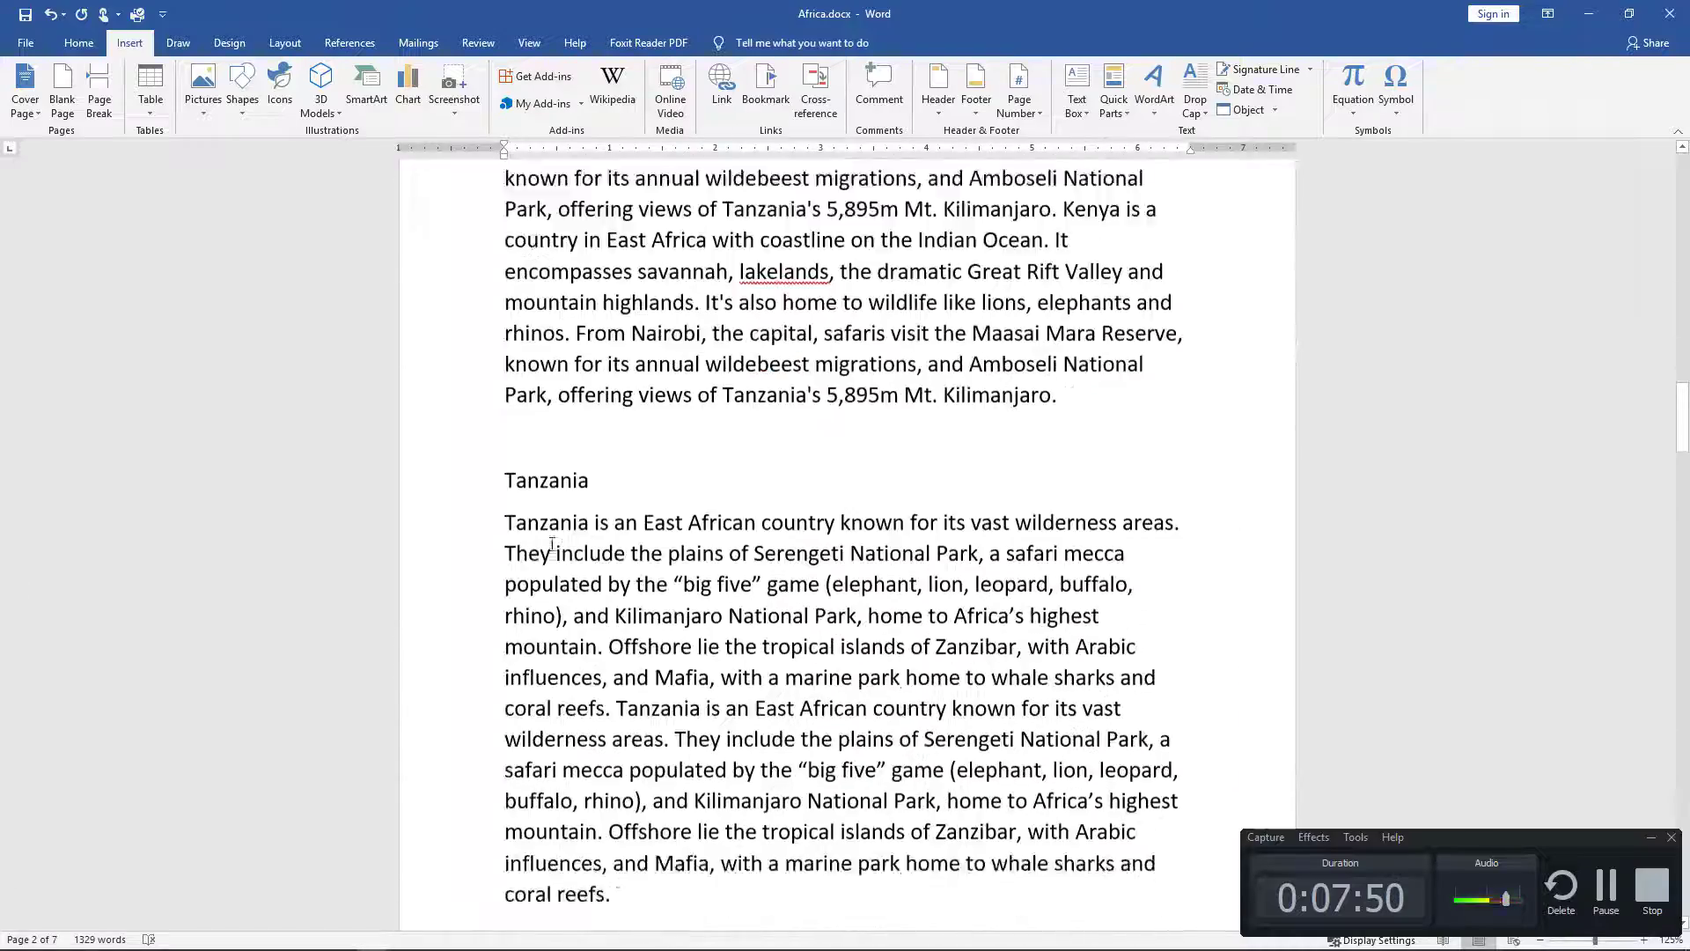
{"action": "scroll", "coordinate": [552, 543], "scroll_direction": "down", "scroll_amount": 5}
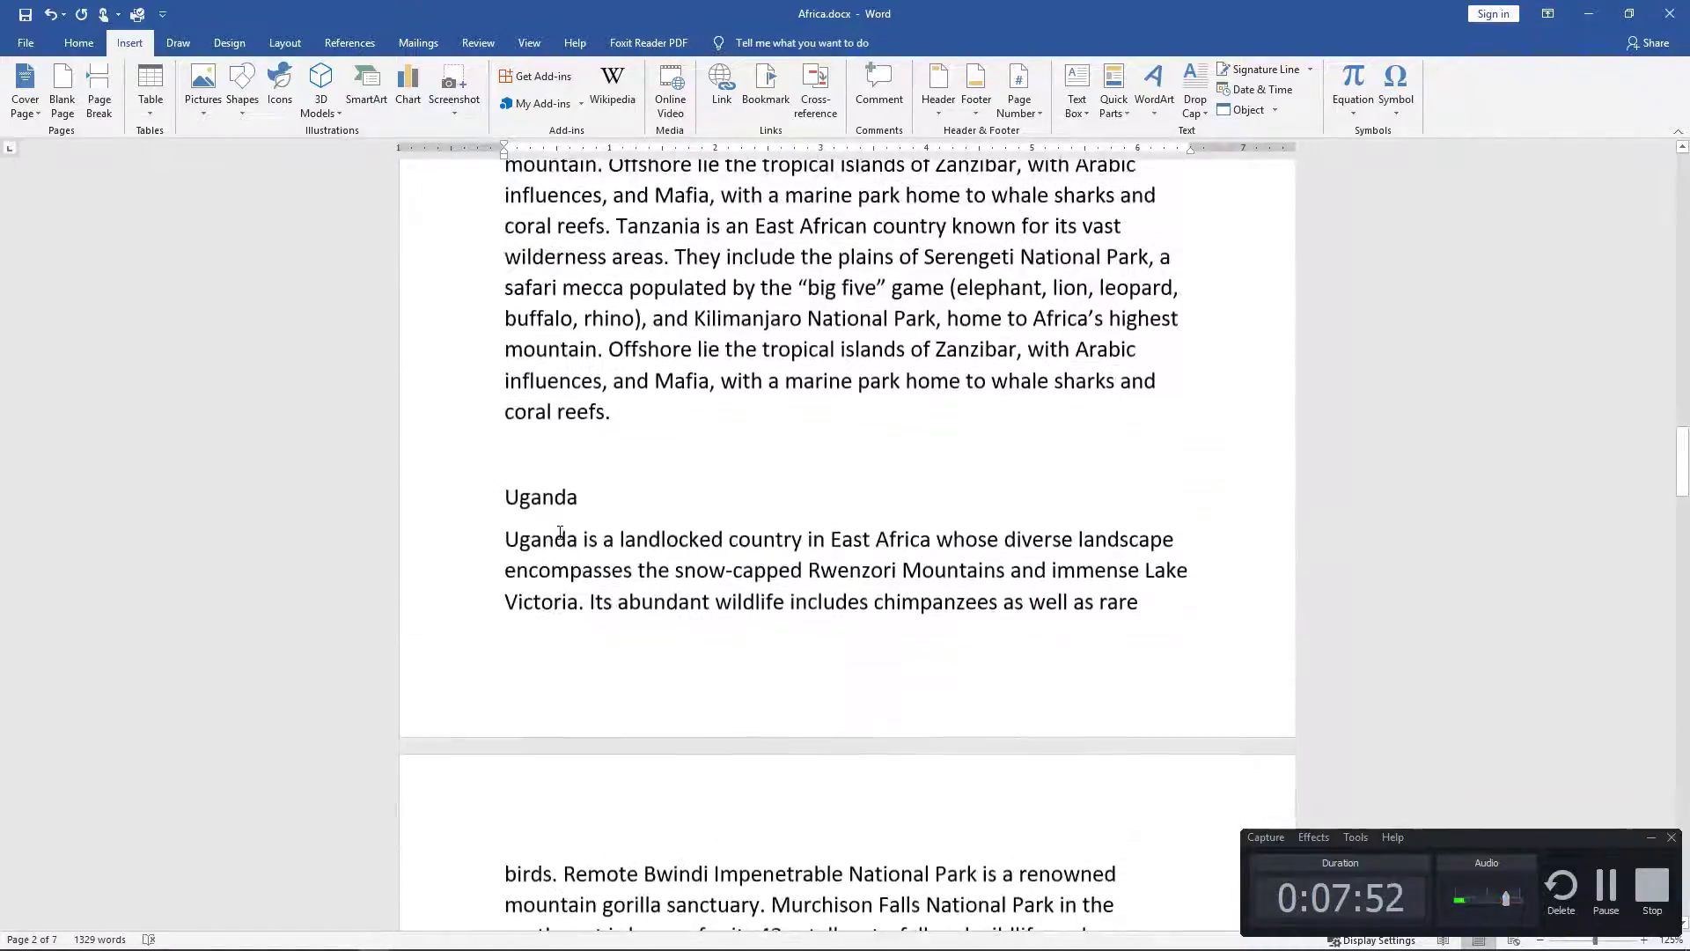
{"action": "scroll", "coordinate": [560, 533], "scroll_direction": "up", "scroll_amount": 2}
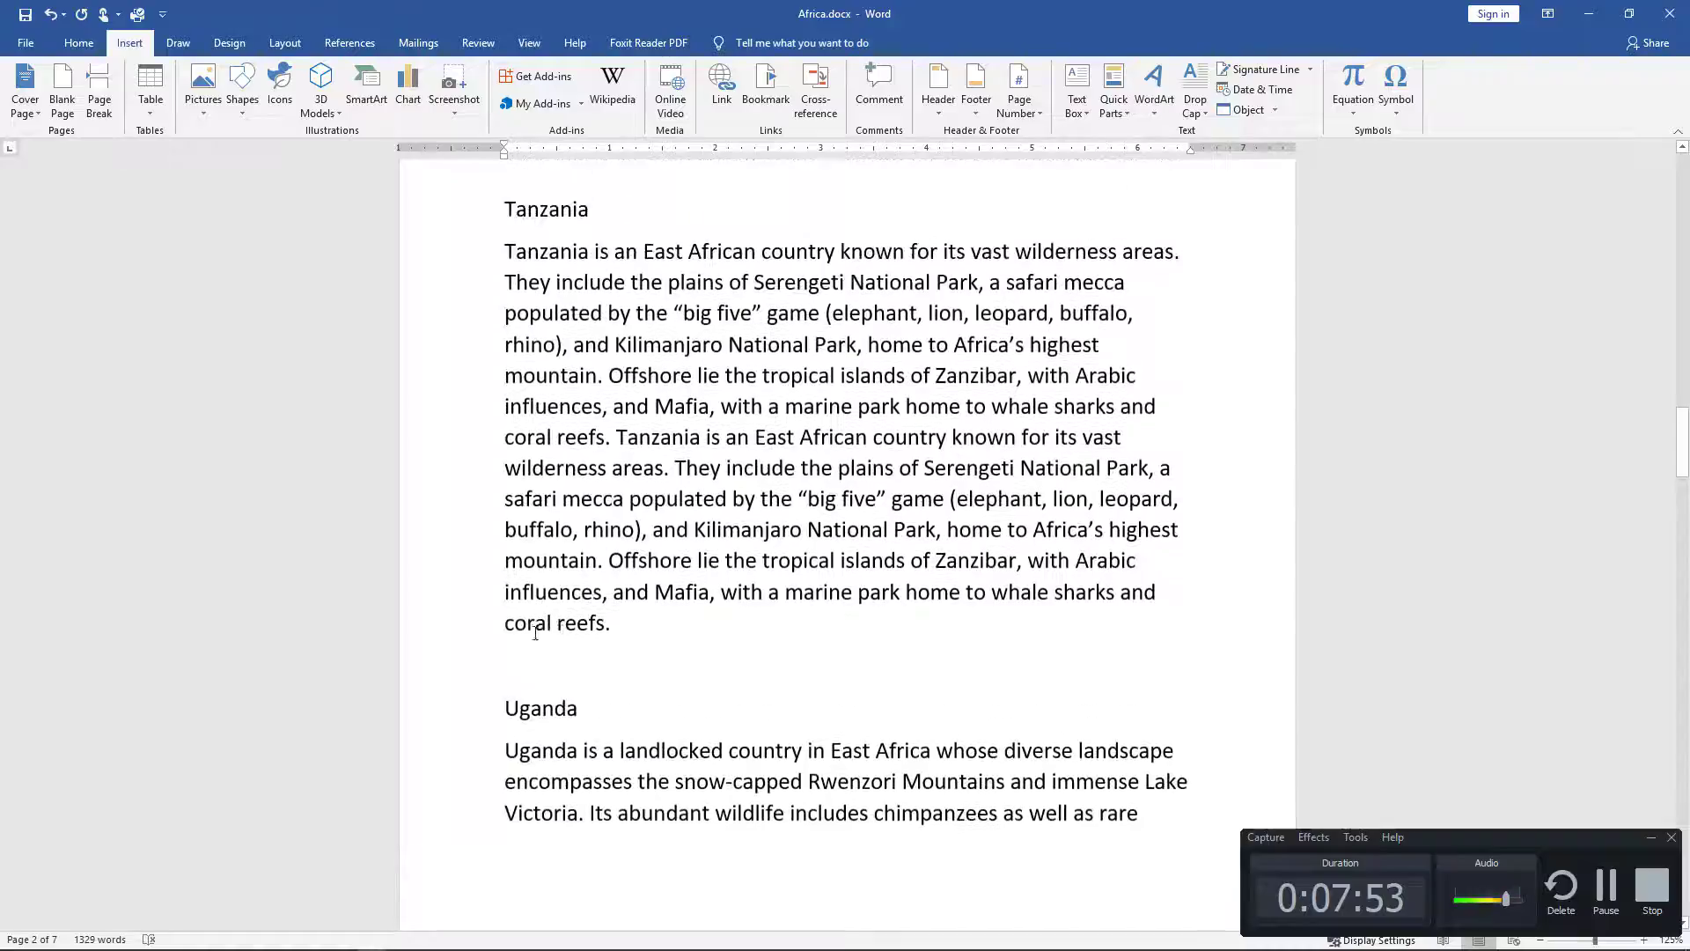
{"action": "left_click", "coordinate": [507, 705]}
{"action": "scroll", "coordinate": [514, 695], "scroll_direction": "down", "scroll_amount": 1}
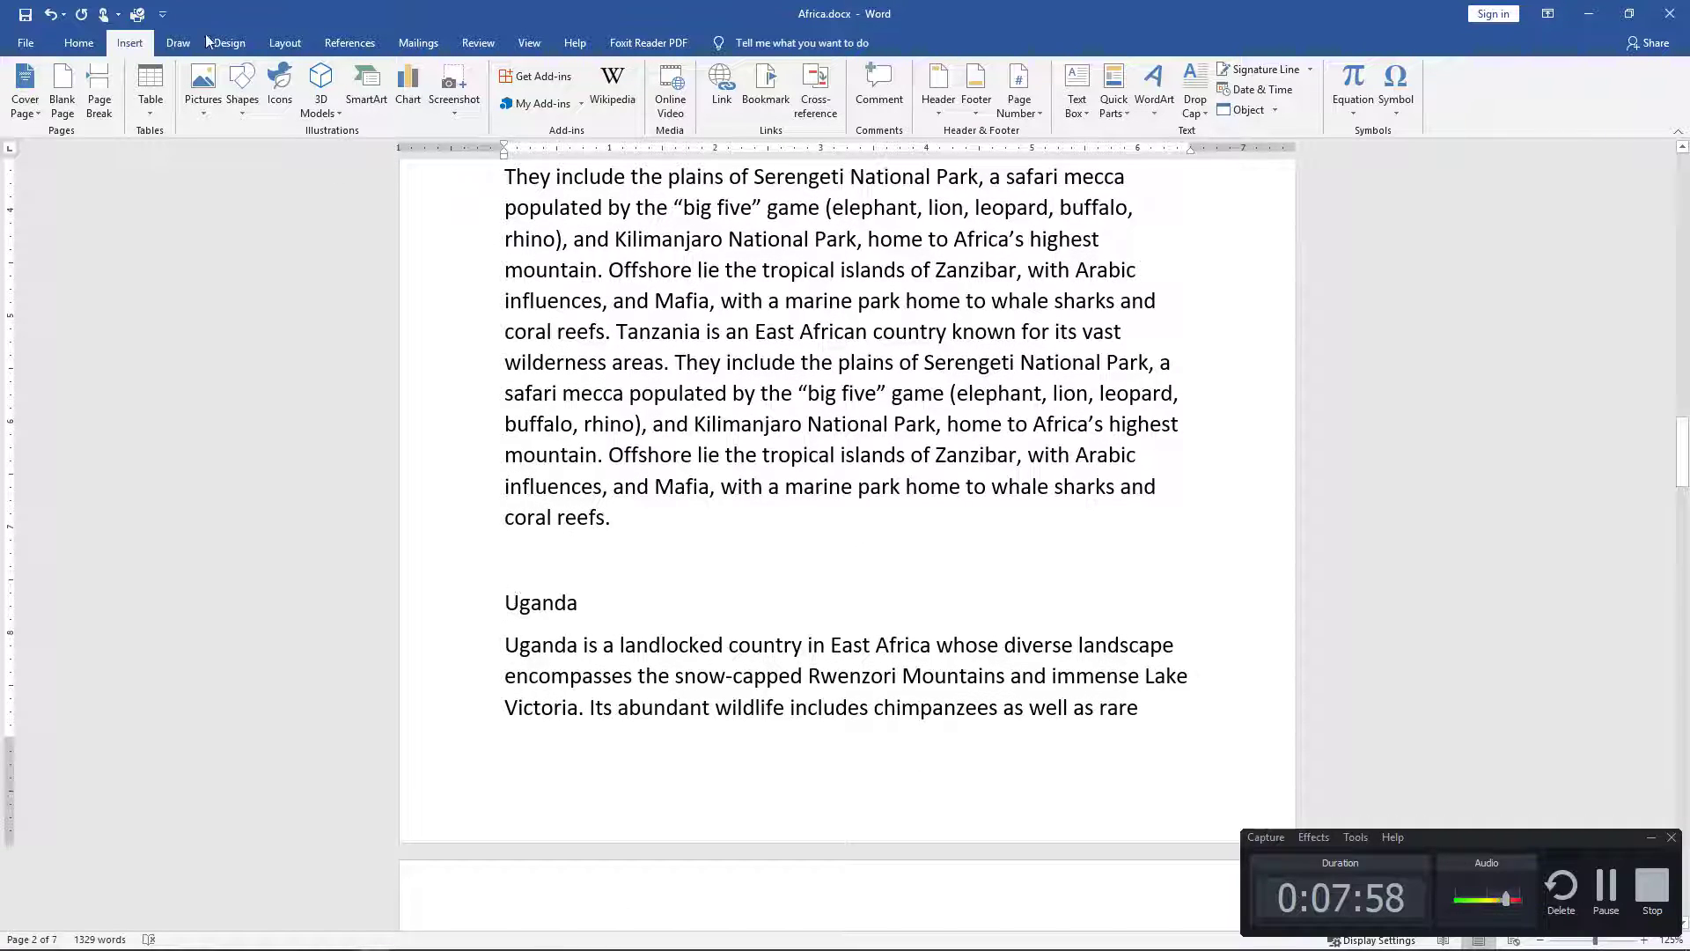
{"action": "left_click", "coordinate": [99, 93]}
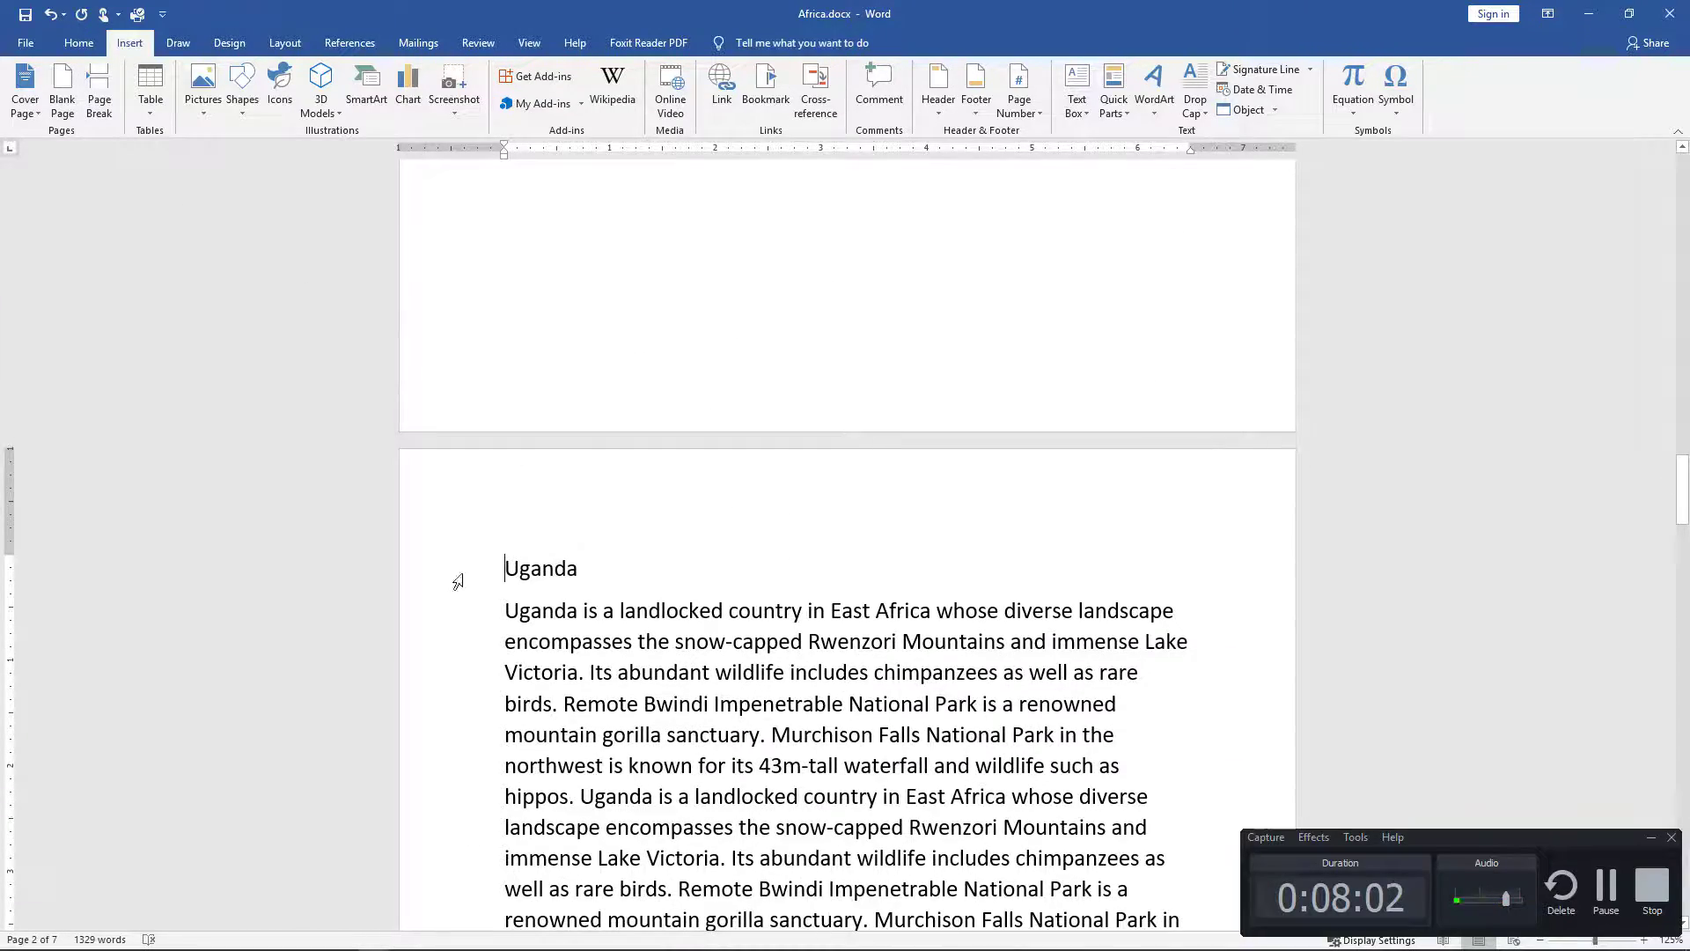
Step: Remove the blank lines above the "West Africa" heading and insert a page break so the heading starts a new page
{"action": "scroll", "coordinate": [720, 558], "scroll_direction": "down", "scroll_amount": 15}
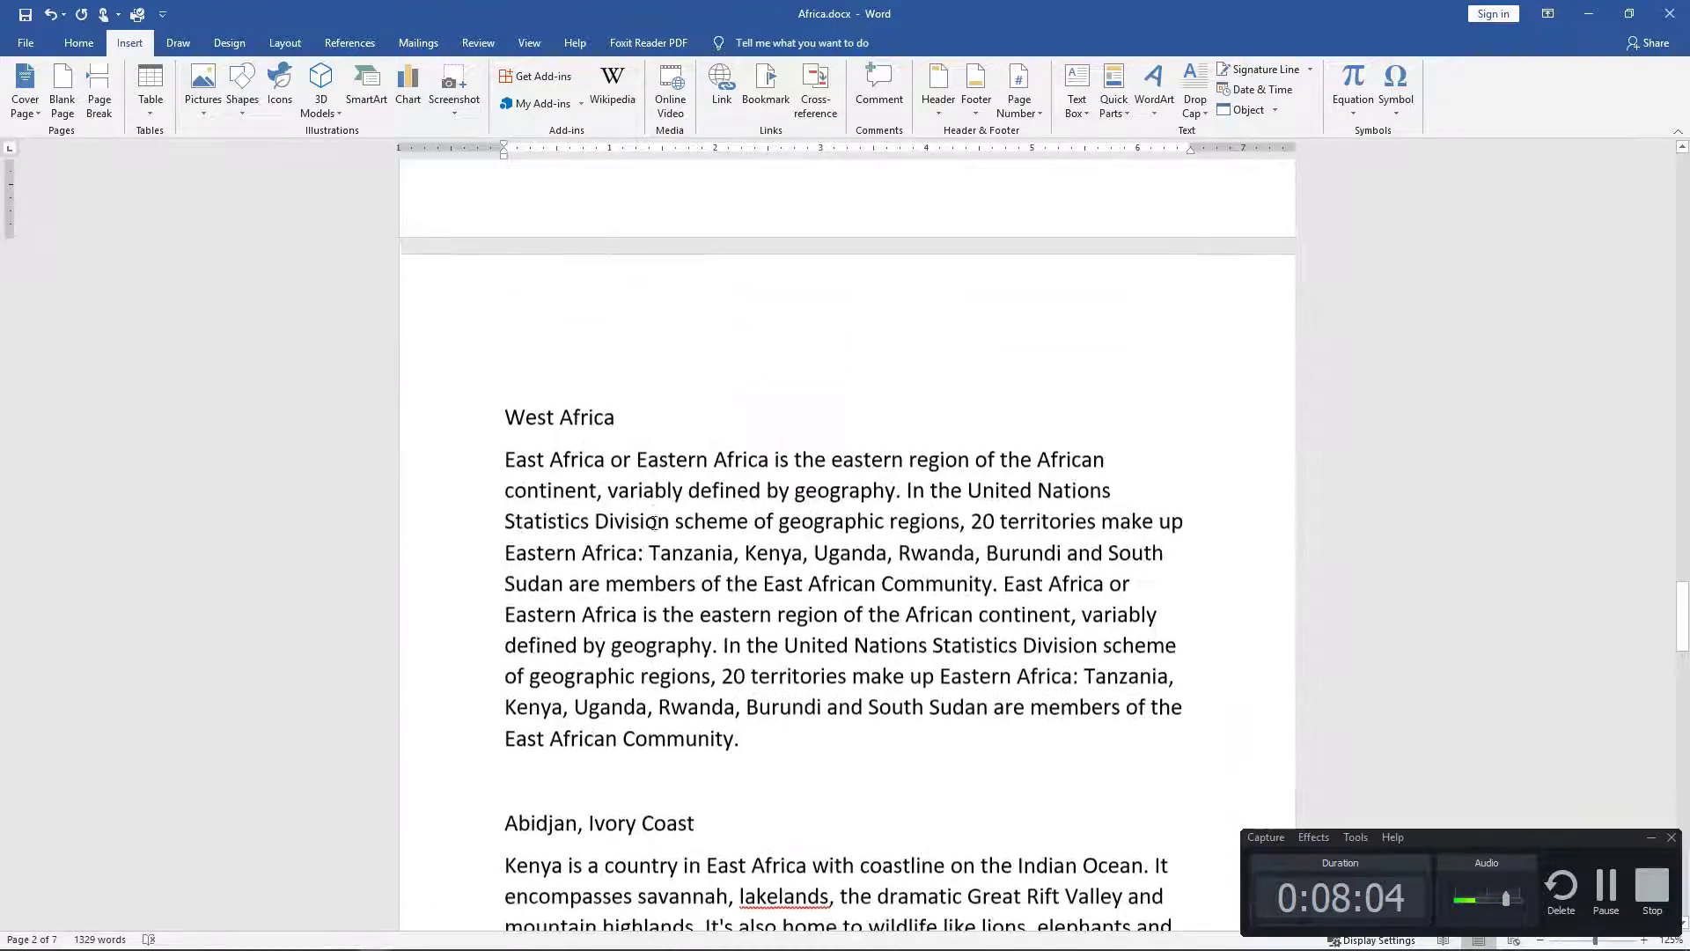
{"action": "left_click", "coordinate": [553, 368]}
{"action": "left_click", "coordinate": [506, 428]}
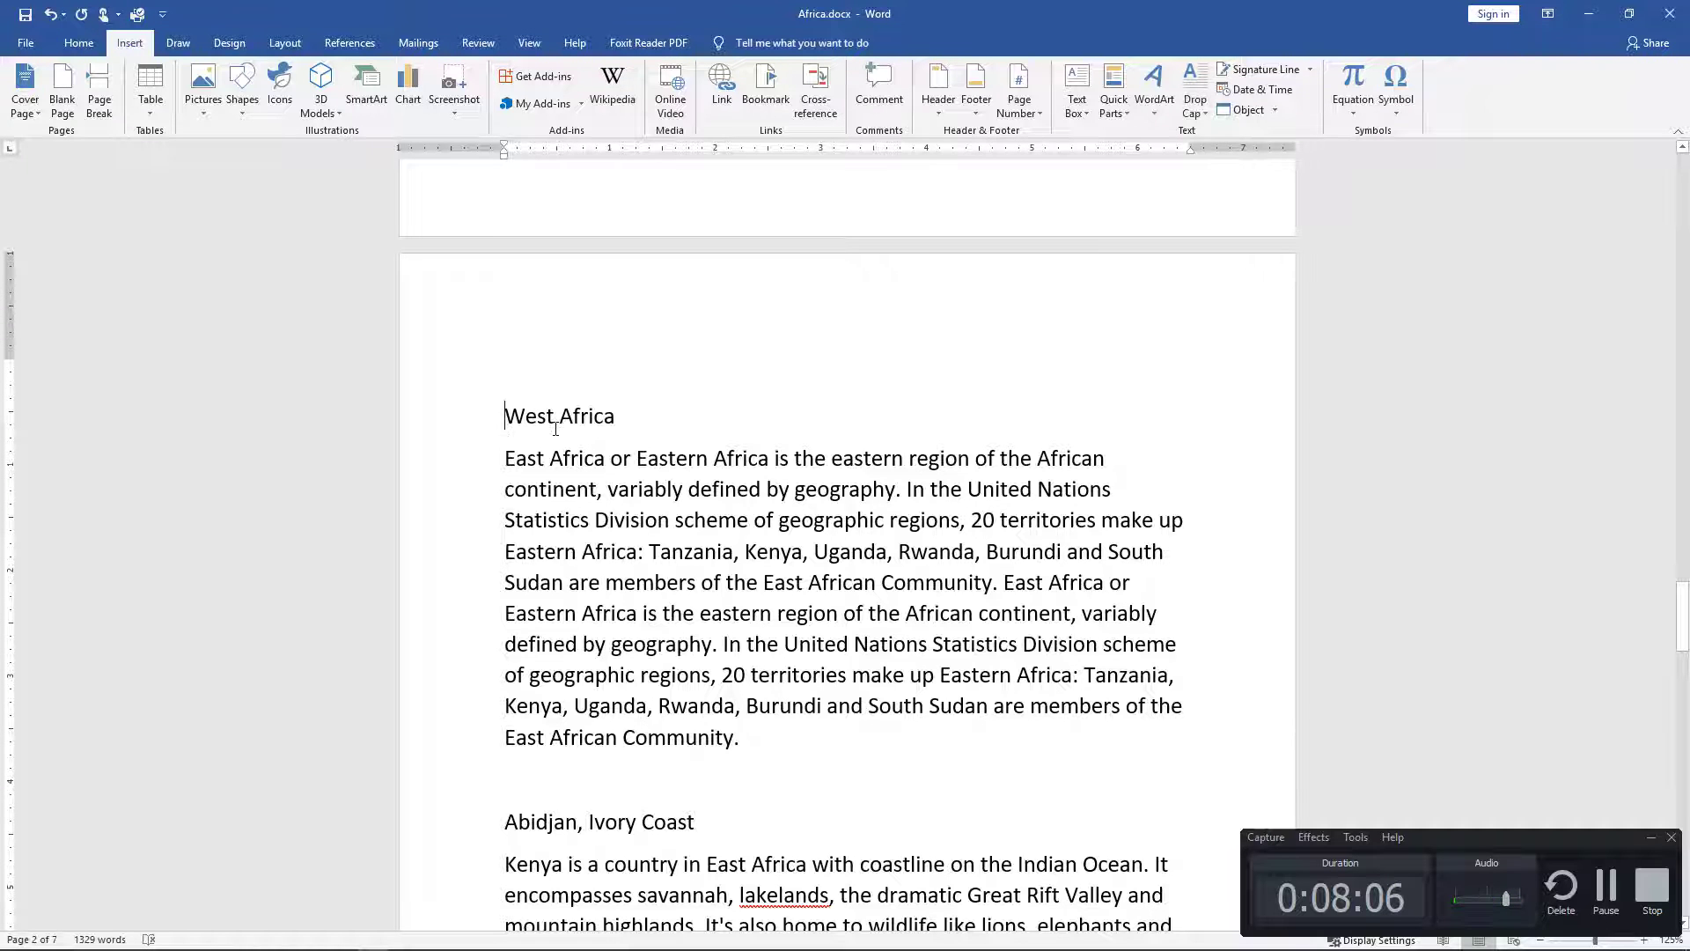
{"action": "scroll", "coordinate": [528, 429], "scroll_direction": "down", "scroll_amount": 1}
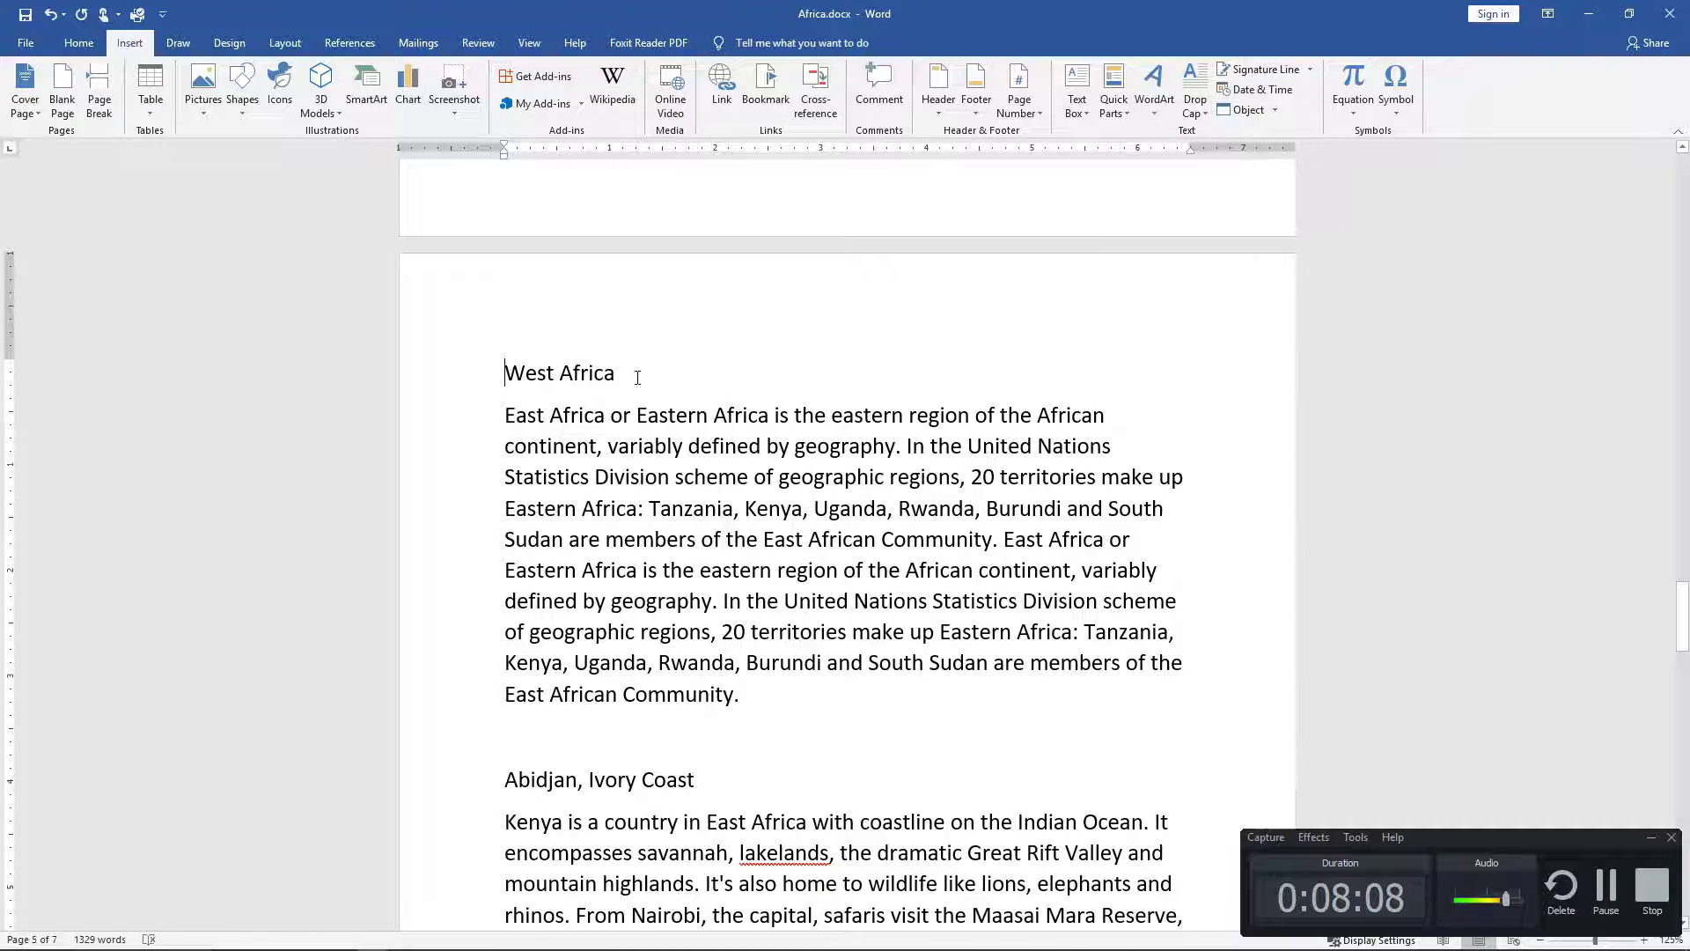
{"action": "scroll", "coordinate": [610, 377], "scroll_direction": "up", "scroll_amount": 3}
{"action": "key", "text": "BackSpace"}
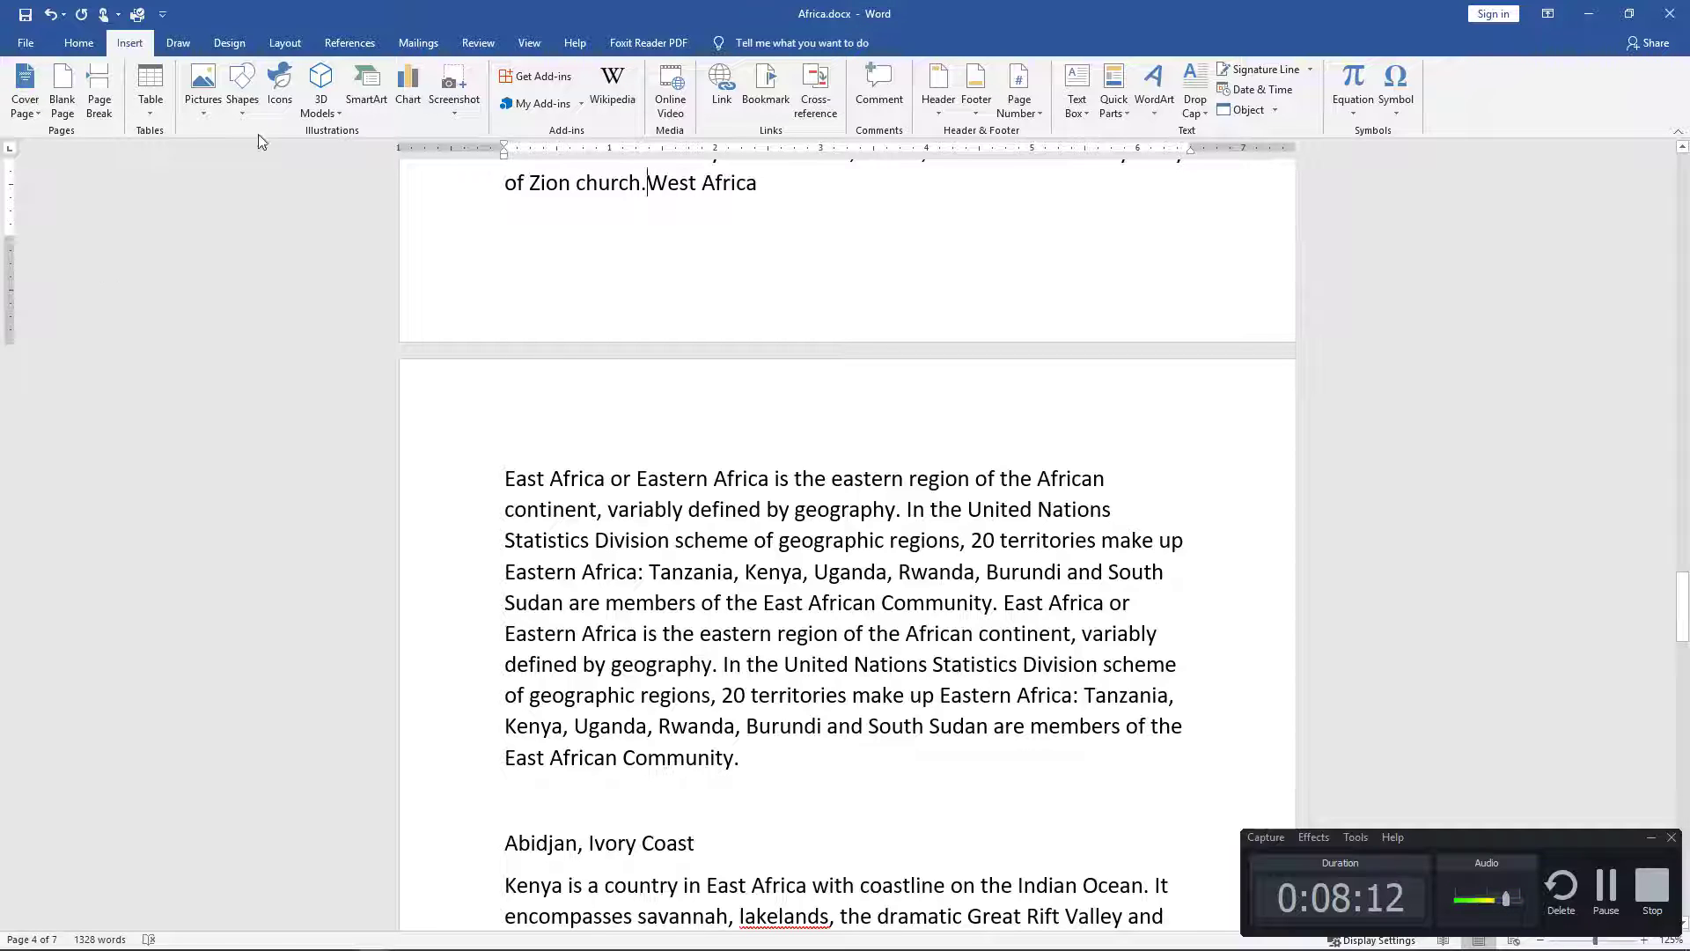
{"action": "left_click", "coordinate": [100, 96]}
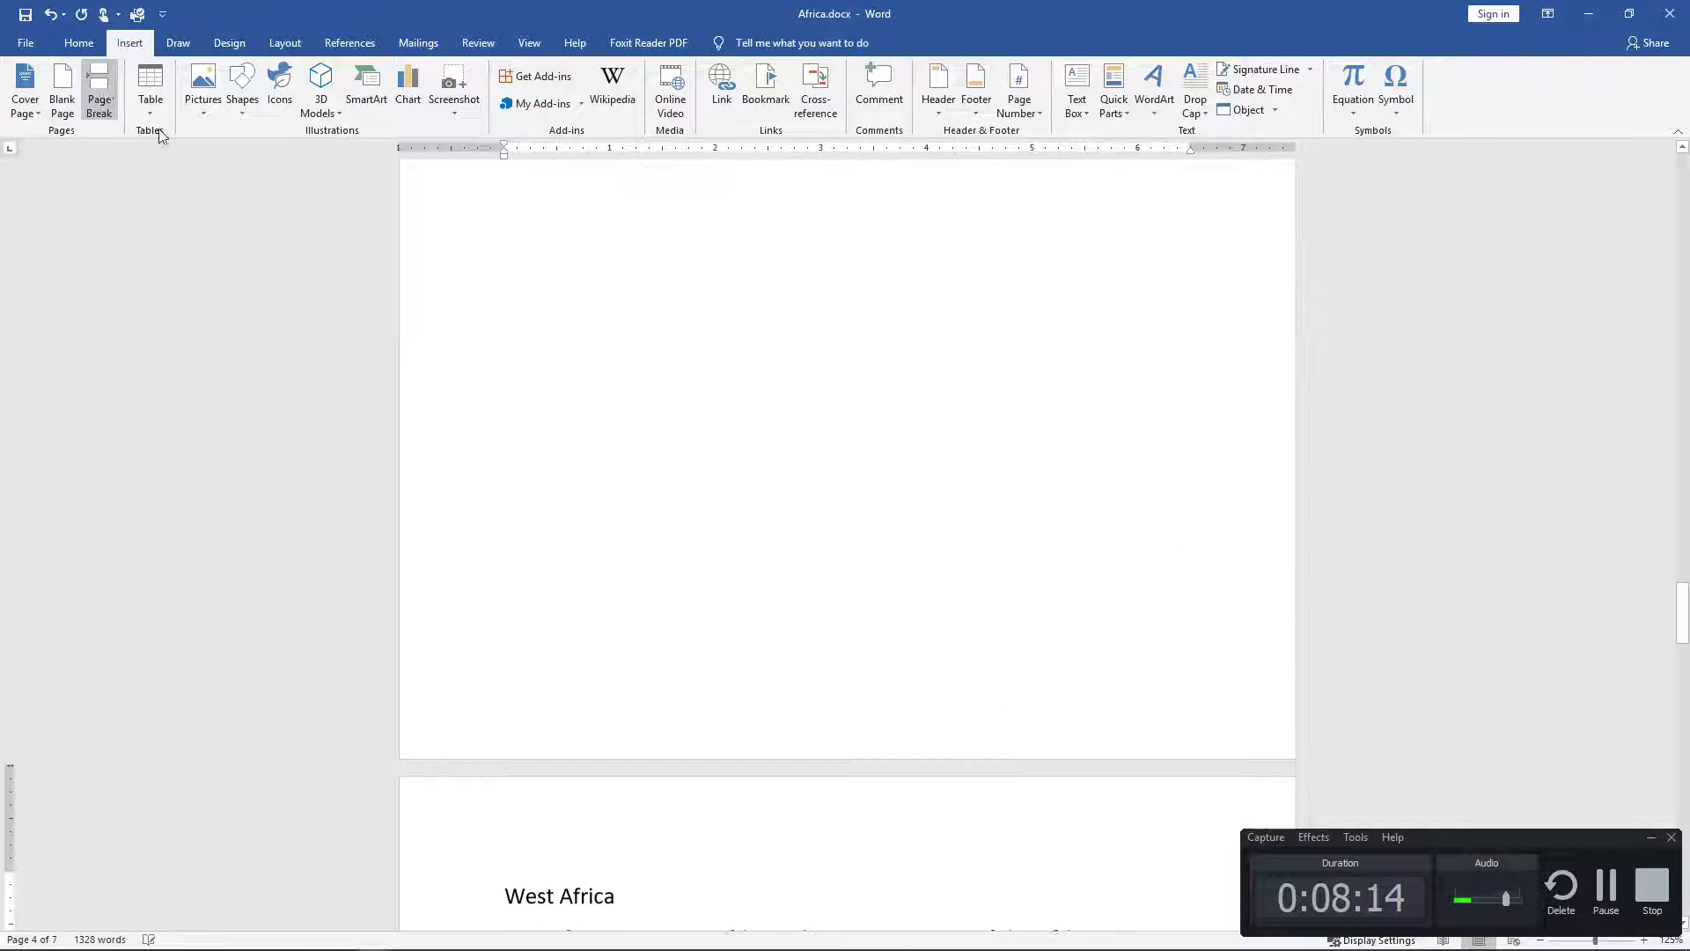
{"action": "scroll", "coordinate": [765, 654], "scroll_direction": "up", "scroll_amount": 3}
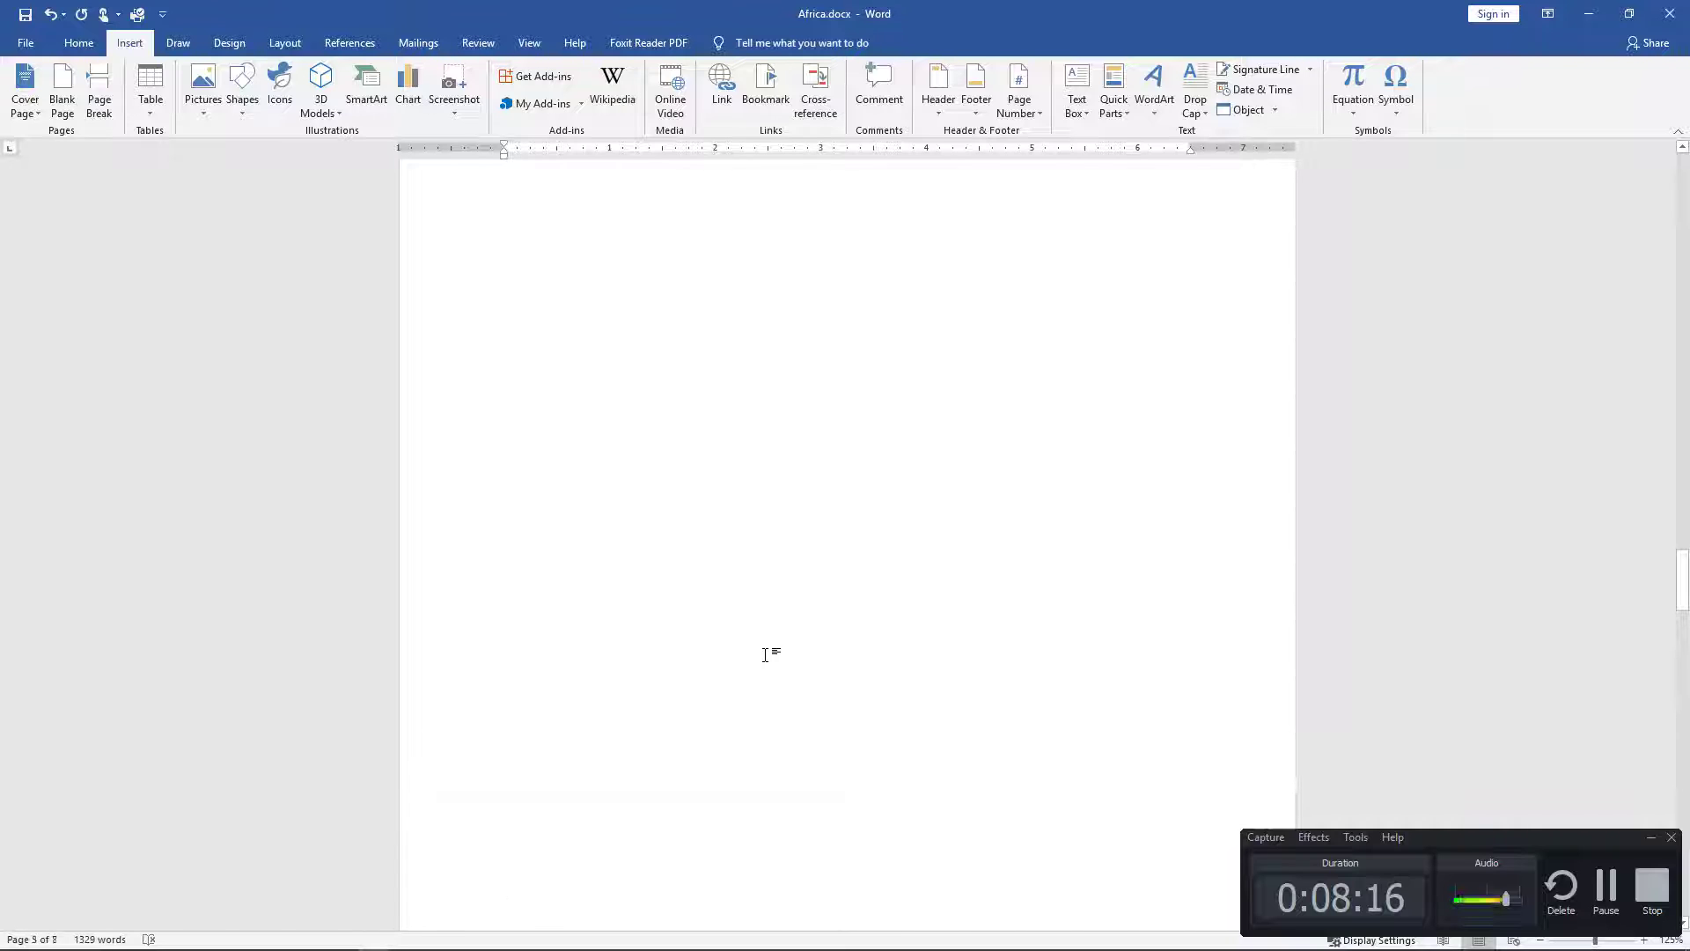
{"action": "key", "text": "ctrl+z"}
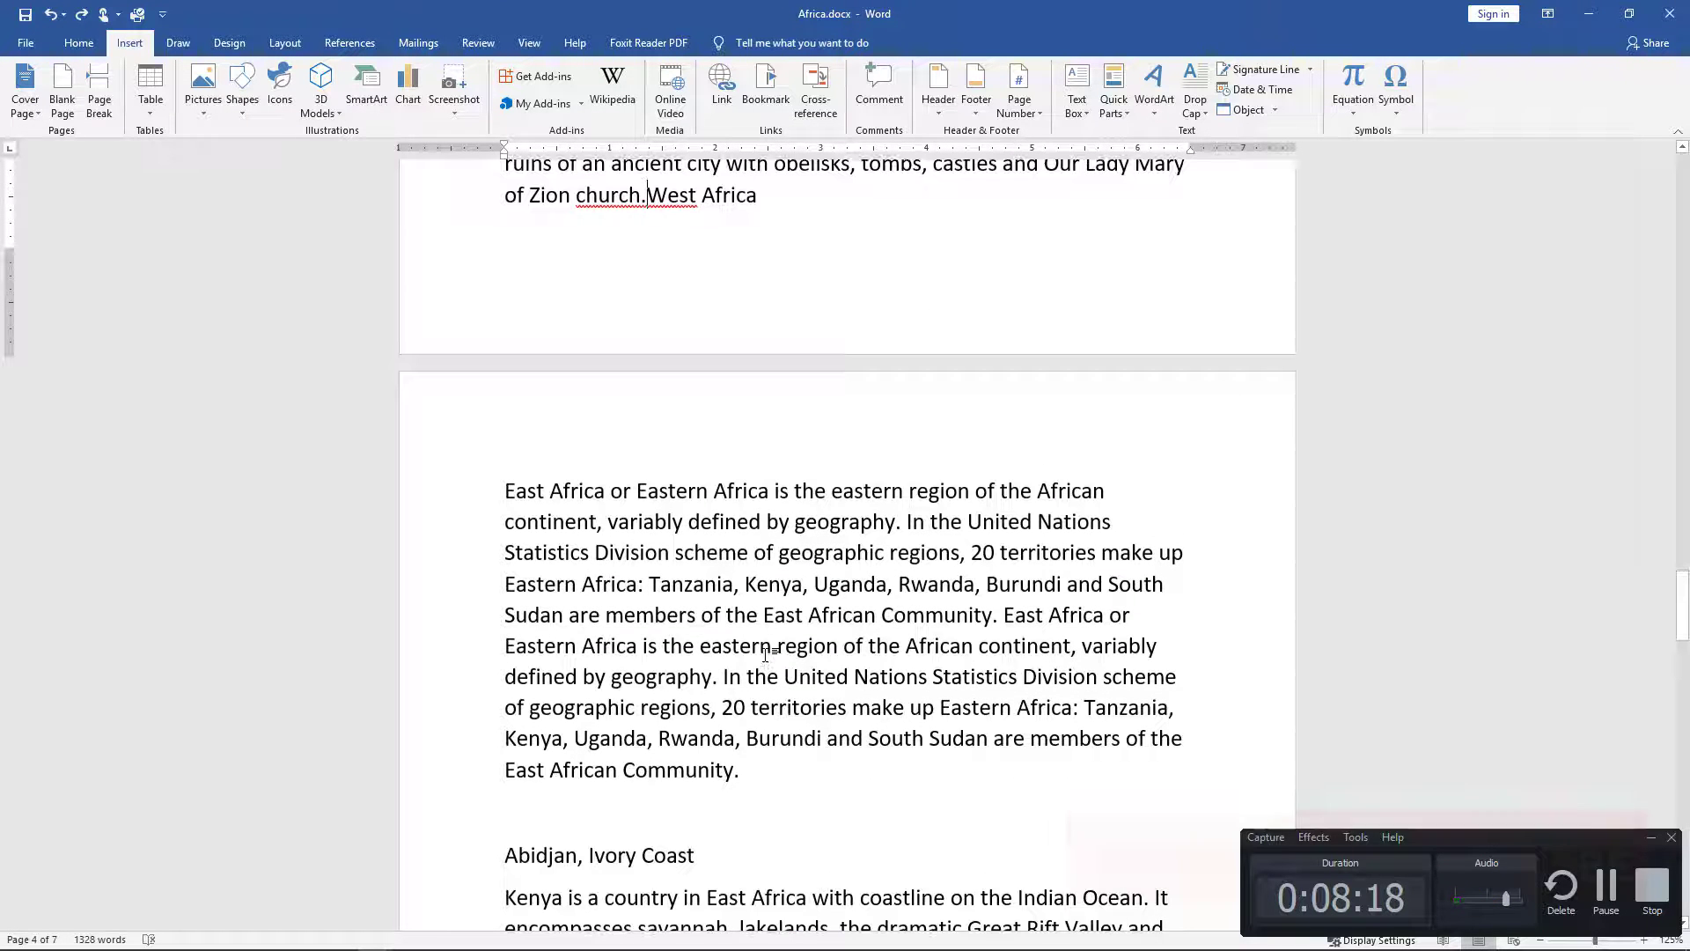
{"action": "key", "text": "ctrl+y"}
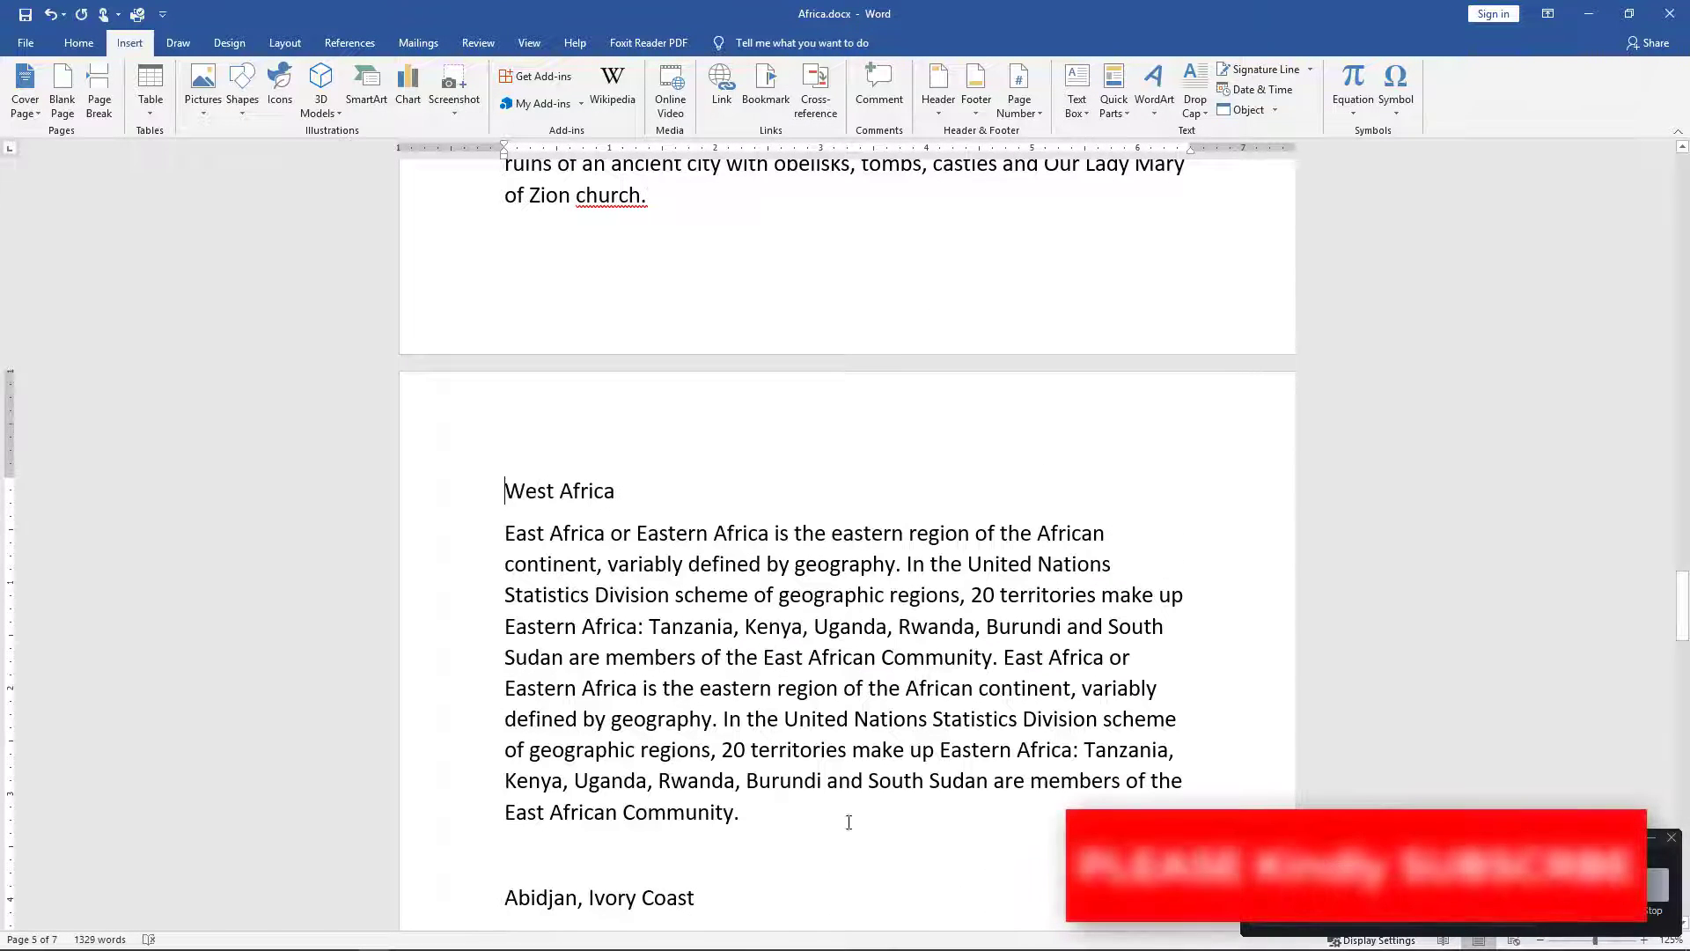
Step: Remove the blank line above the "Accra, Ghana" heading and insert a page break before the heading
{"action": "scroll", "coordinate": [849, 704], "scroll_direction": "down", "scroll_amount": 9}
{"action": "scroll", "coordinate": [854, 662], "scroll_direction": "down", "scroll_amount": 1}
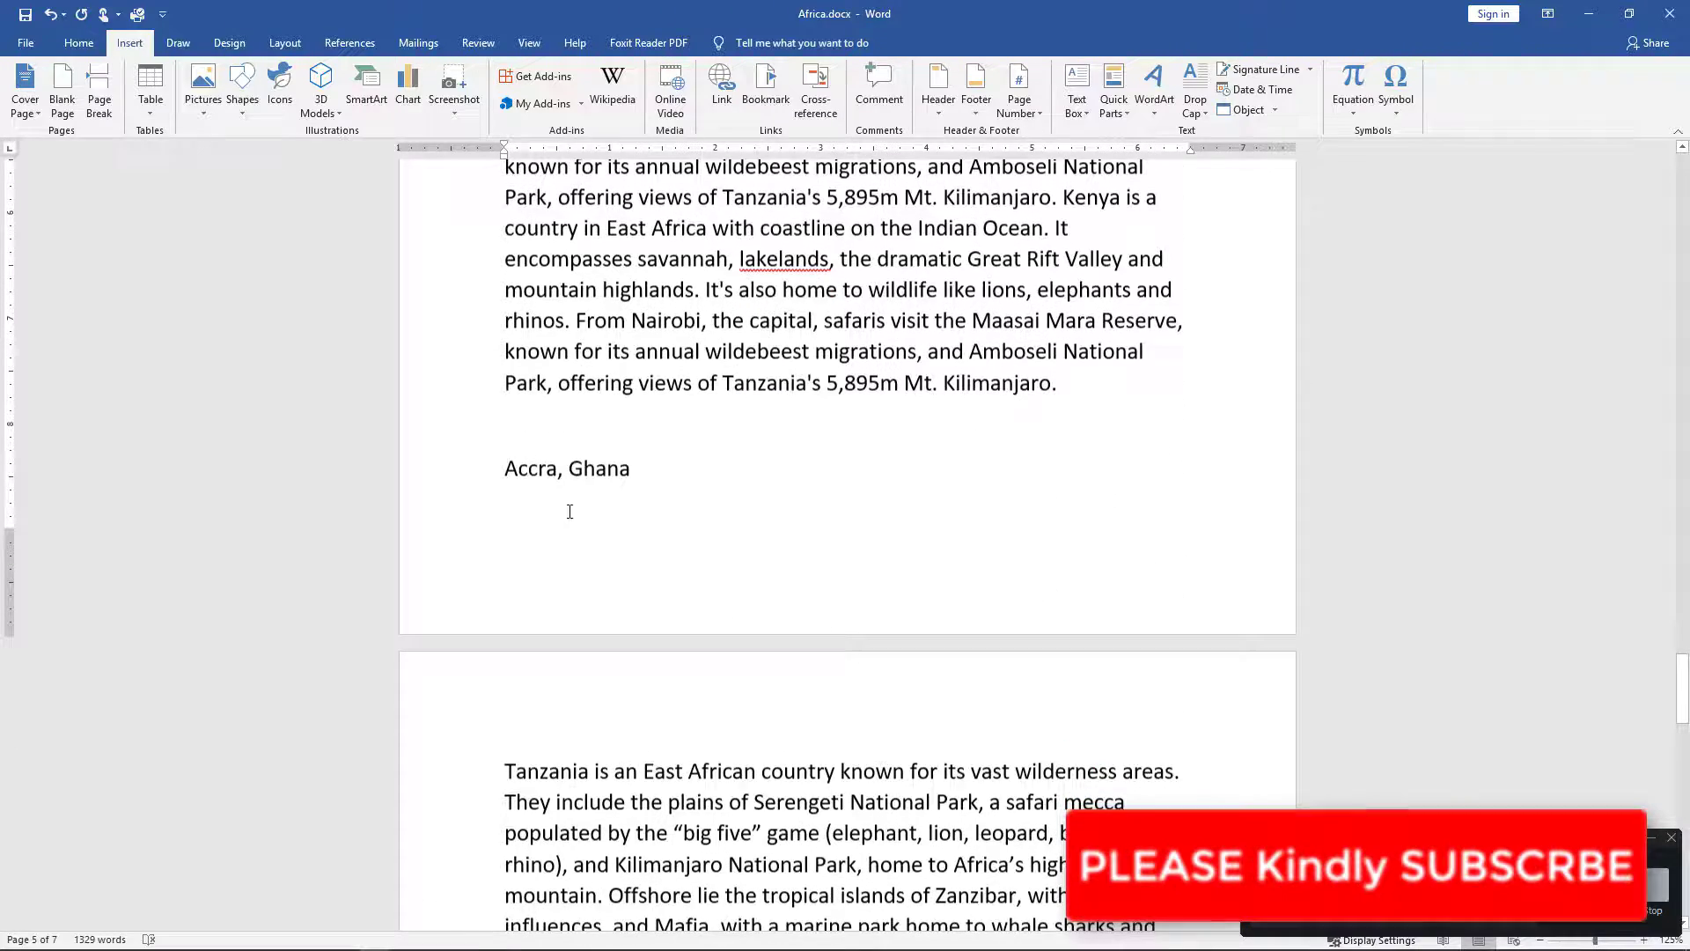
{"action": "left_click", "coordinate": [505, 469]}
{"action": "key", "text": "BackSpace"}
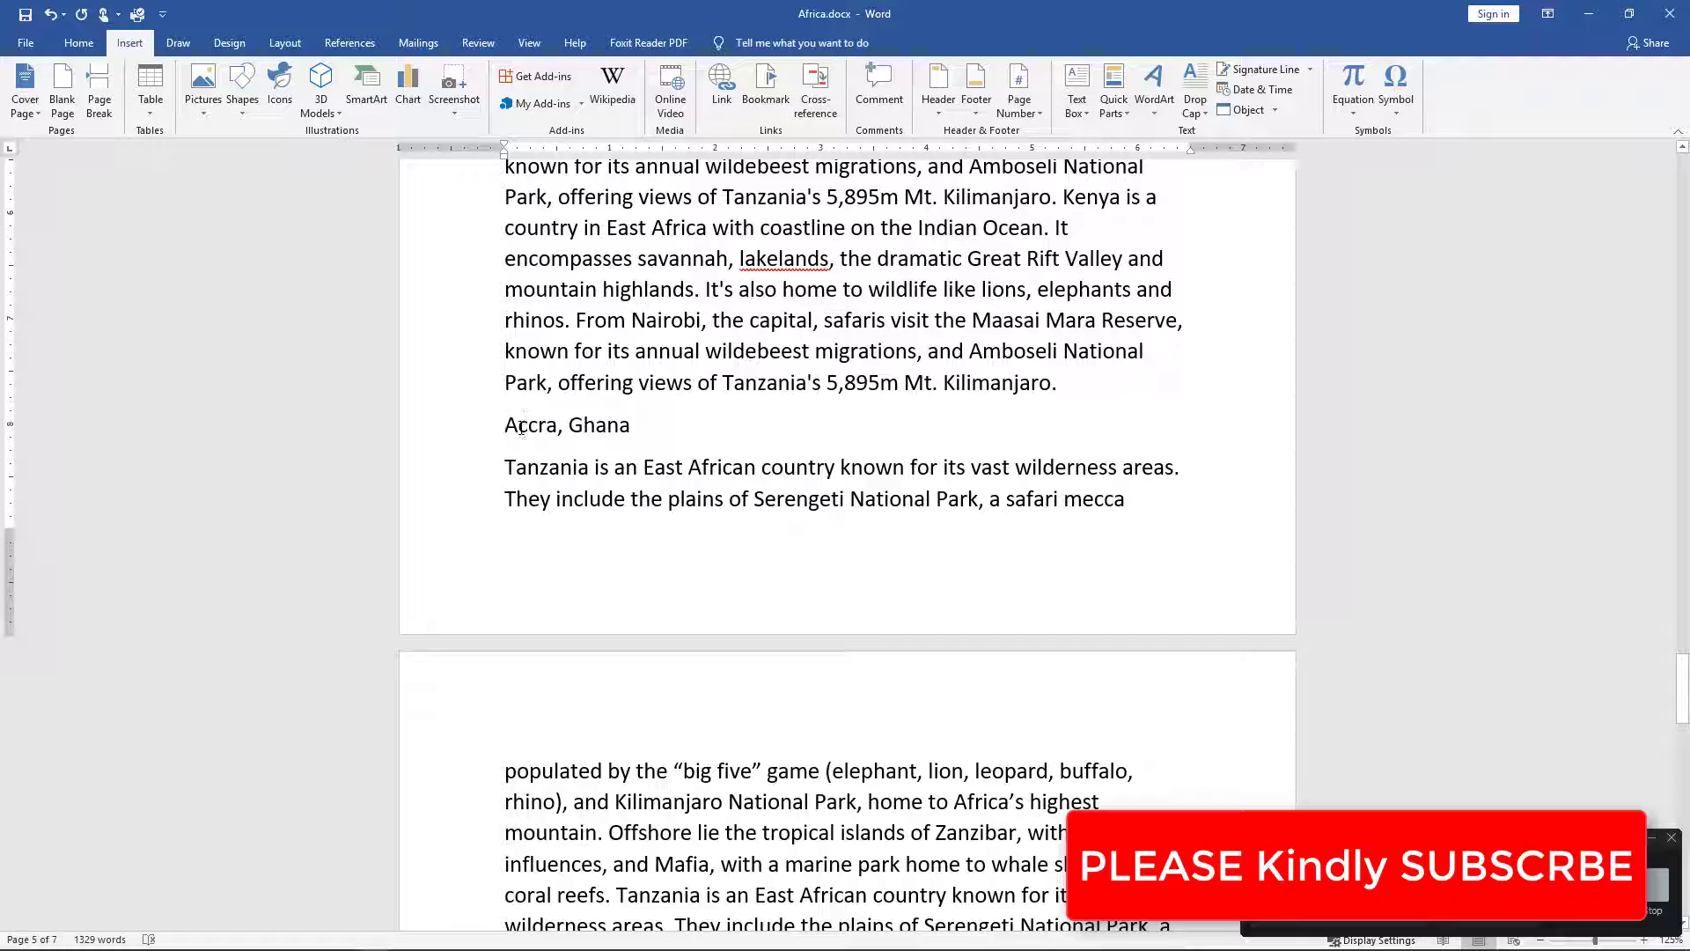
{"action": "left_click", "coordinate": [100, 89]}
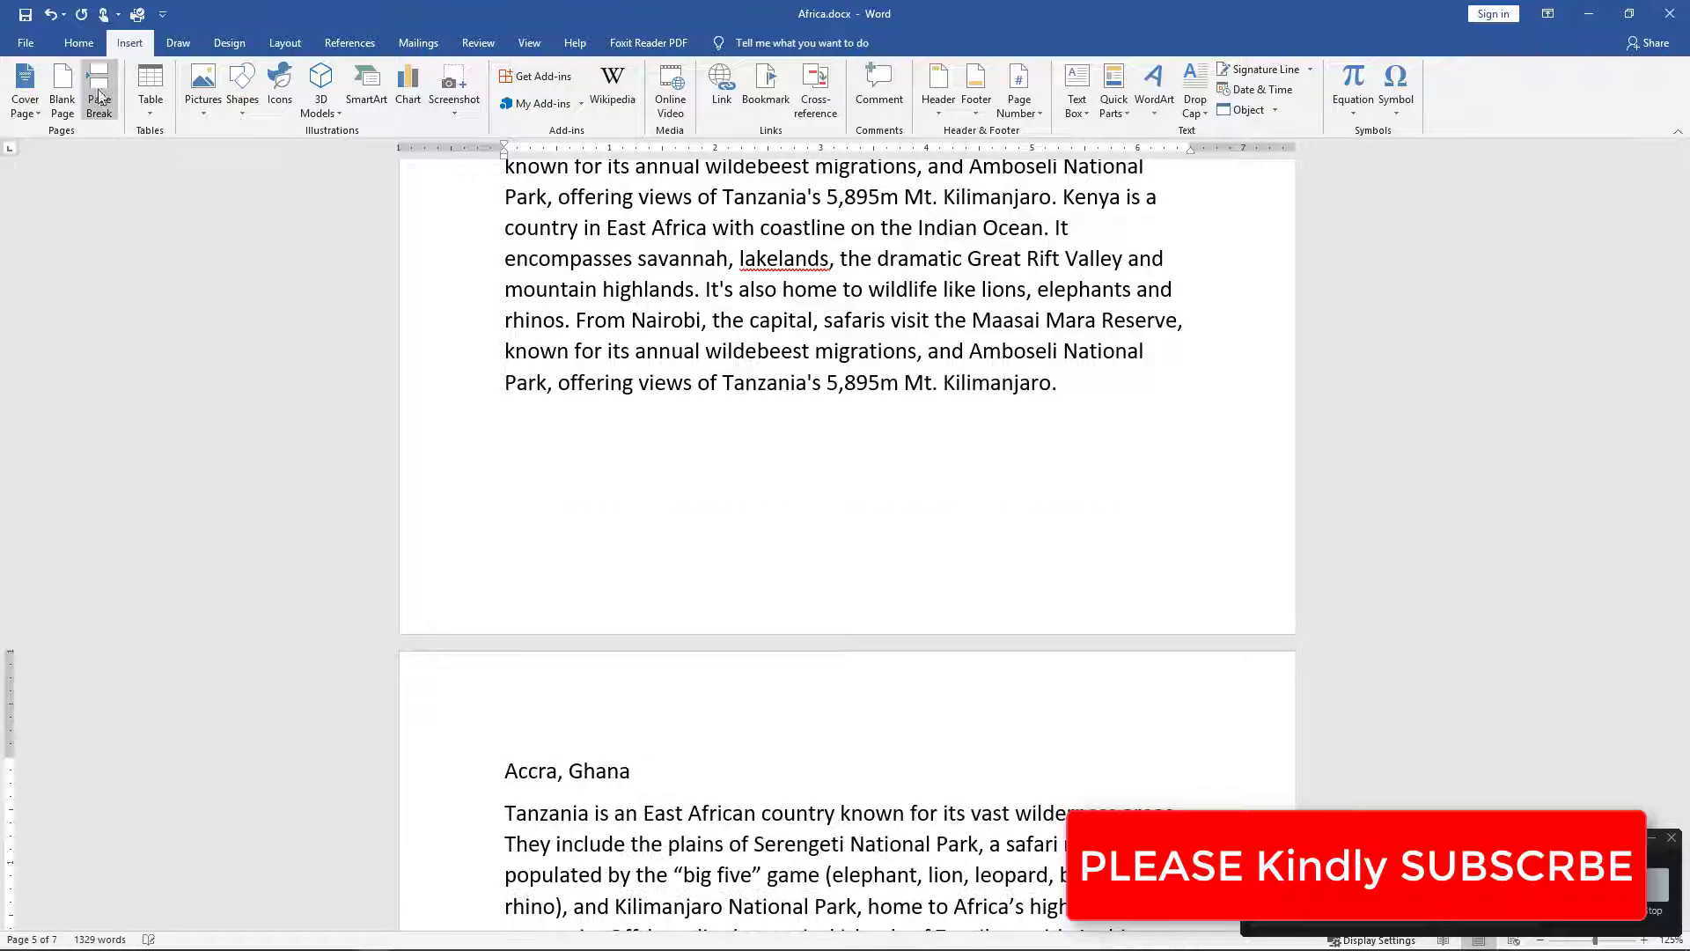
{"action": "scroll", "coordinate": [875, 667], "scroll_direction": "down", "scroll_amount": 12}
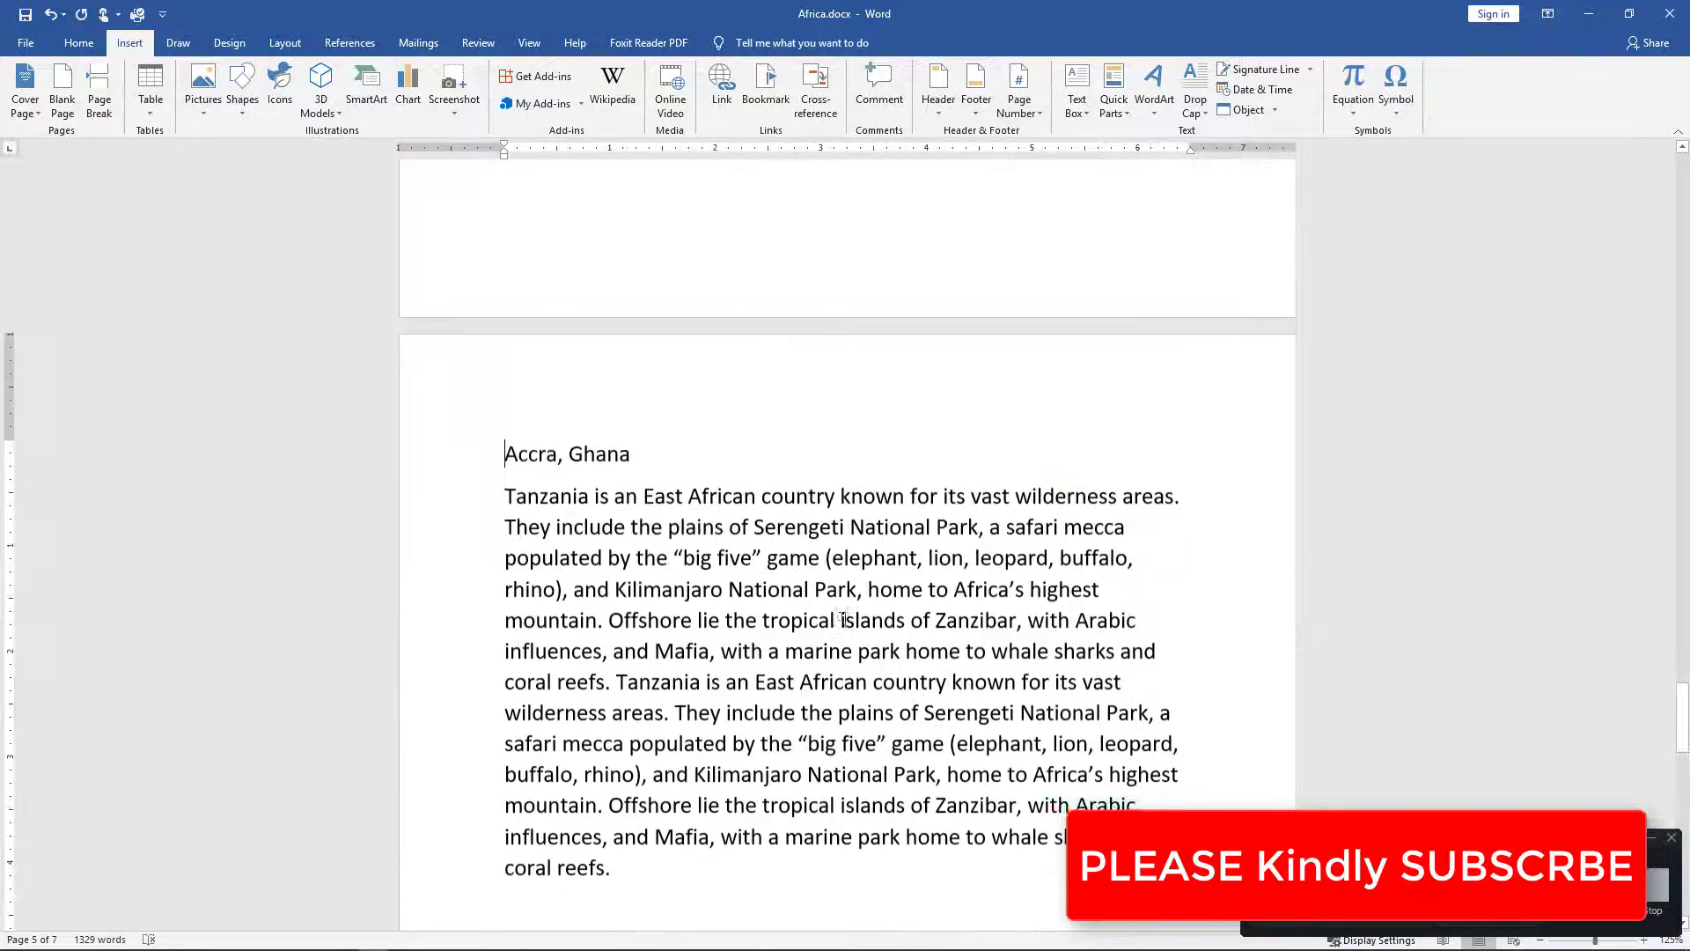
{"action": "scroll", "coordinate": [701, 572], "scroll_direction": "down", "scroll_amount": 10}
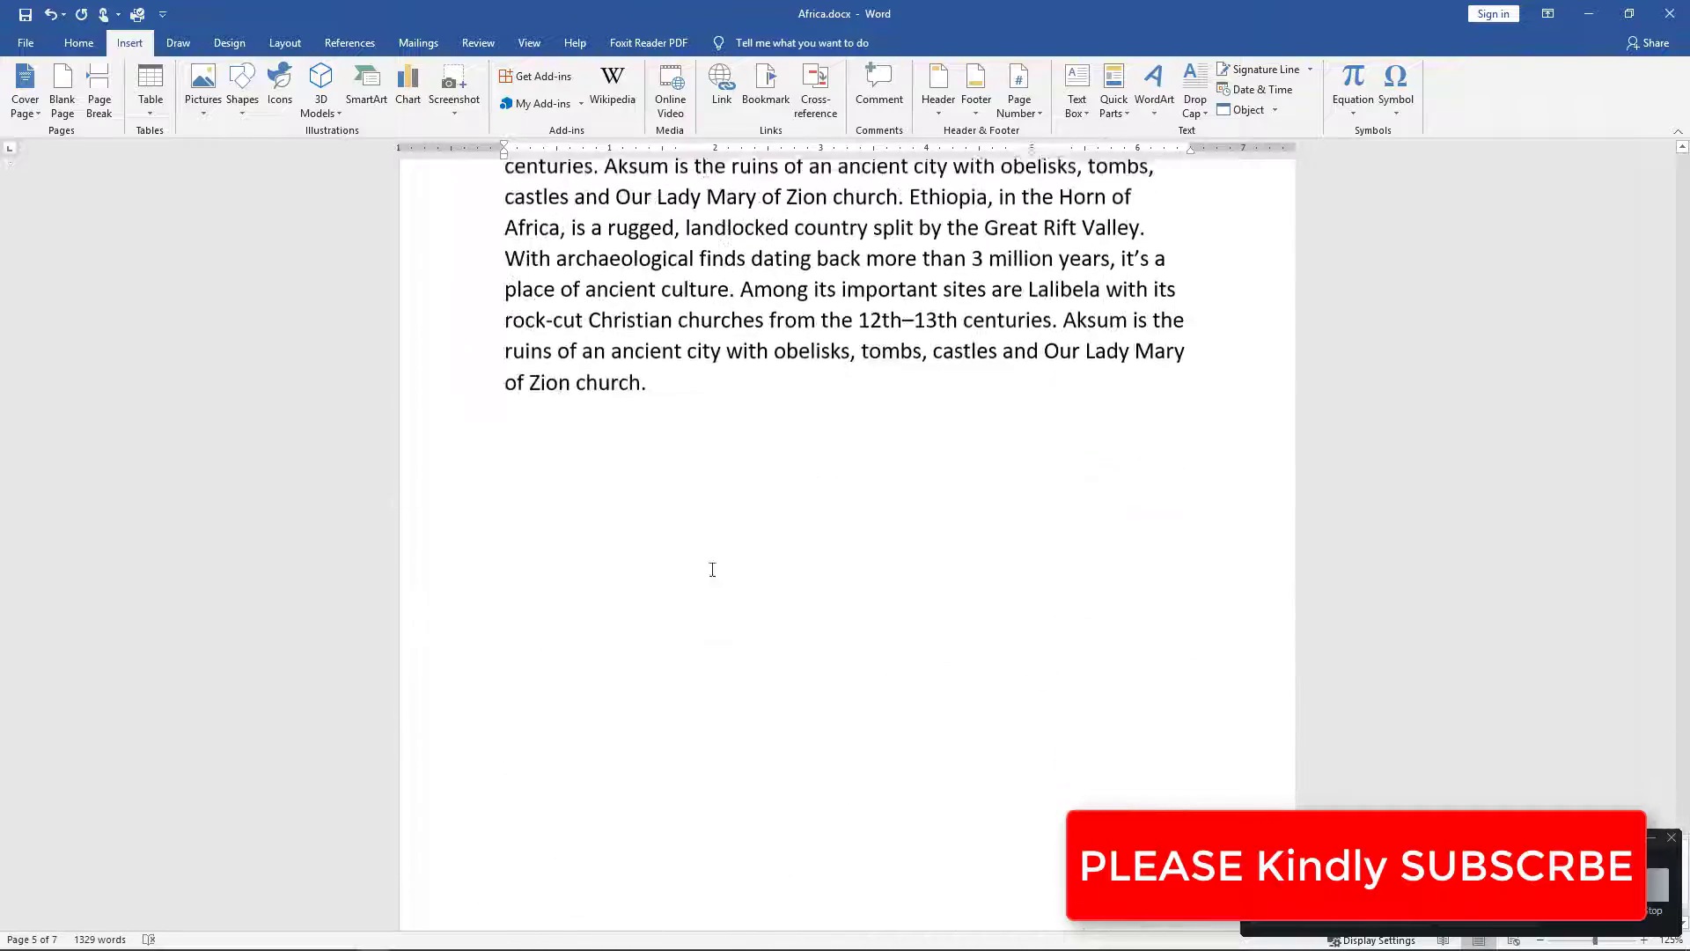
Step: Remove the blank line above the "Guinea" heading and insert a page break so the heading starts a new page
{"action": "scroll", "coordinate": [709, 566], "scroll_direction": "up", "scroll_amount": 5}
{"action": "scroll", "coordinate": [525, 513], "scroll_direction": "up", "scroll_amount": 2}
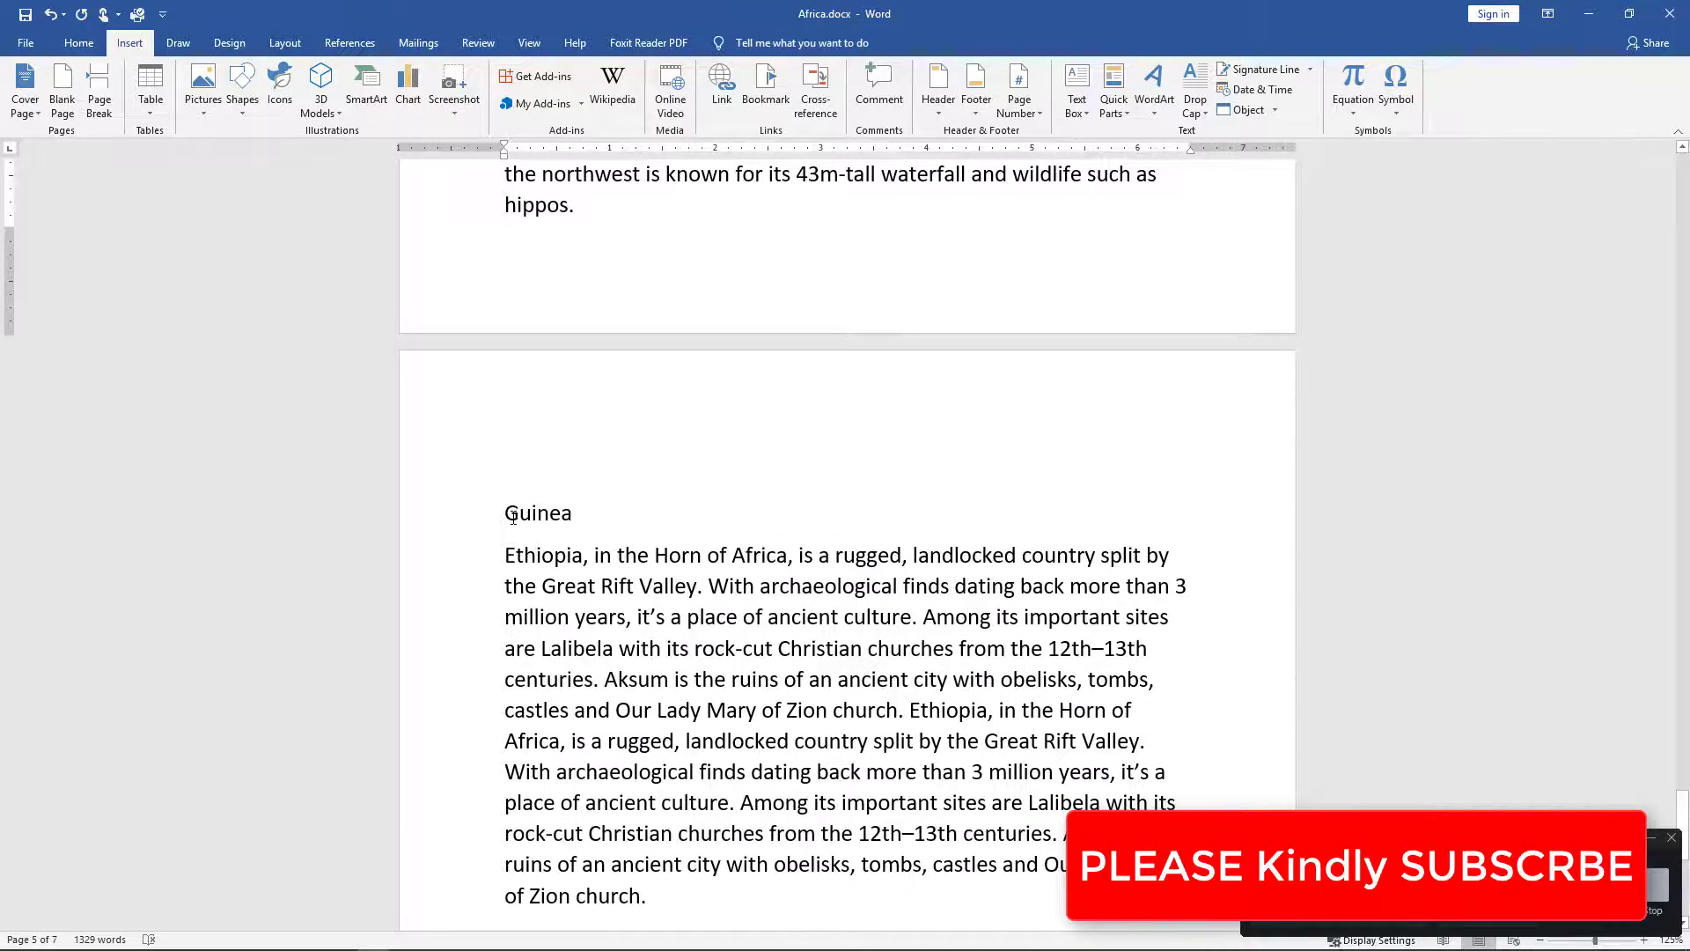
{"action": "key", "text": "Print"}
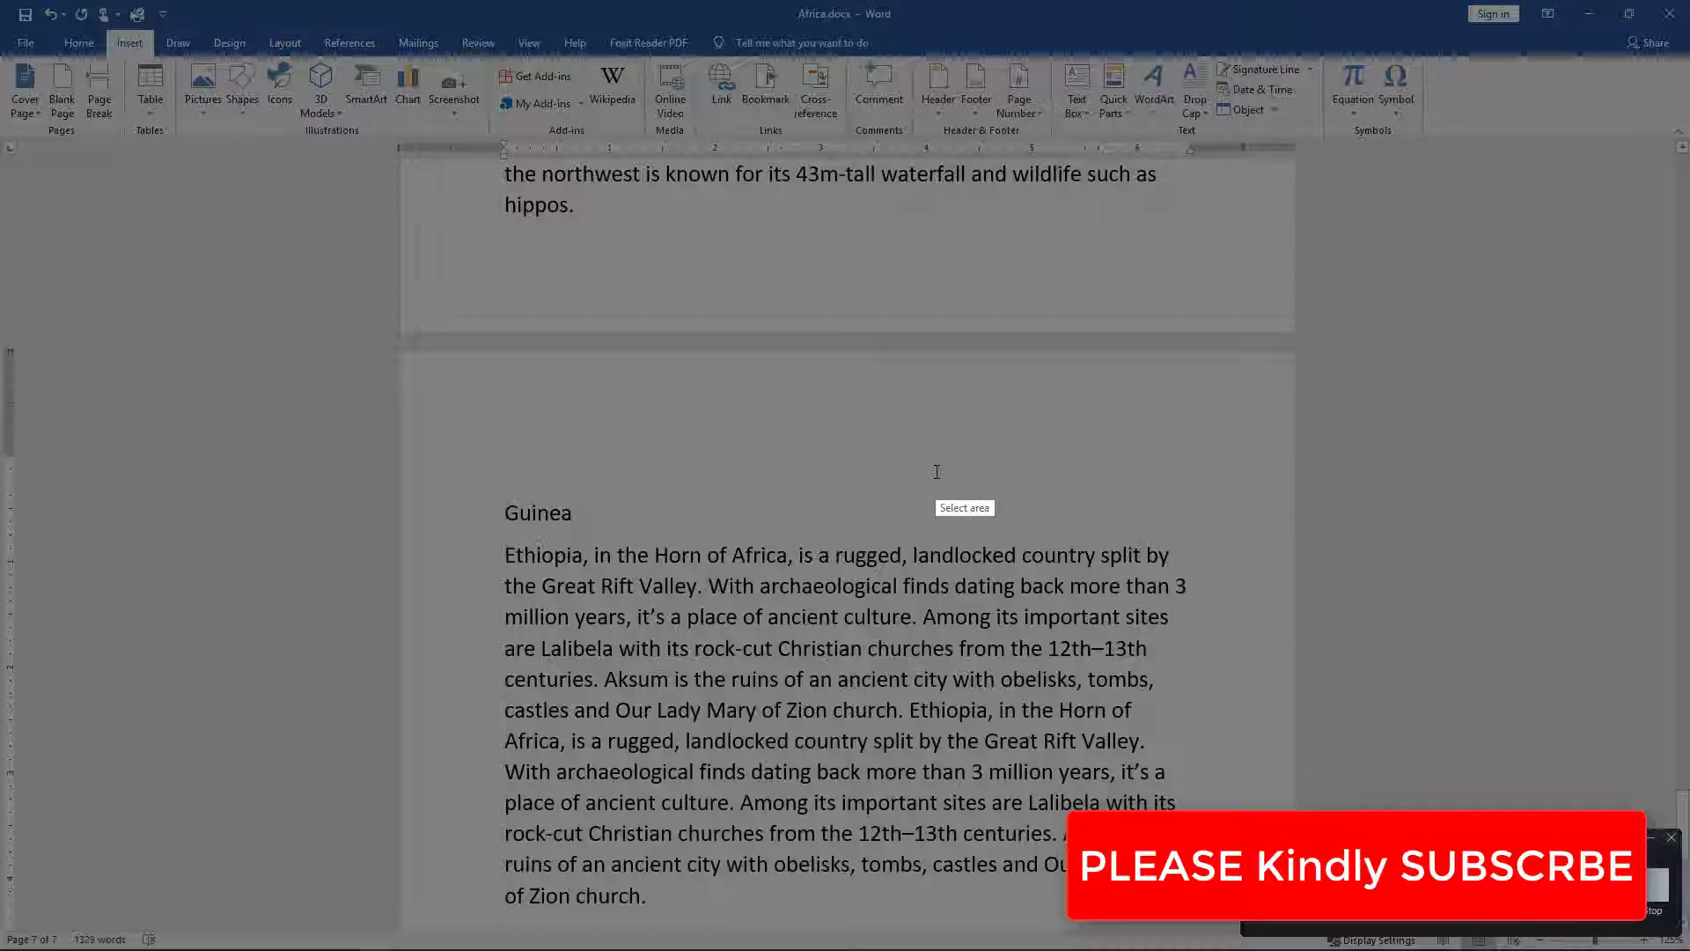
{"action": "key", "text": "Escape"}
{"action": "key", "text": "BackSpace"}
{"action": "key", "text": "BackSpace"}
{"action": "key", "text": "BackSpace"}
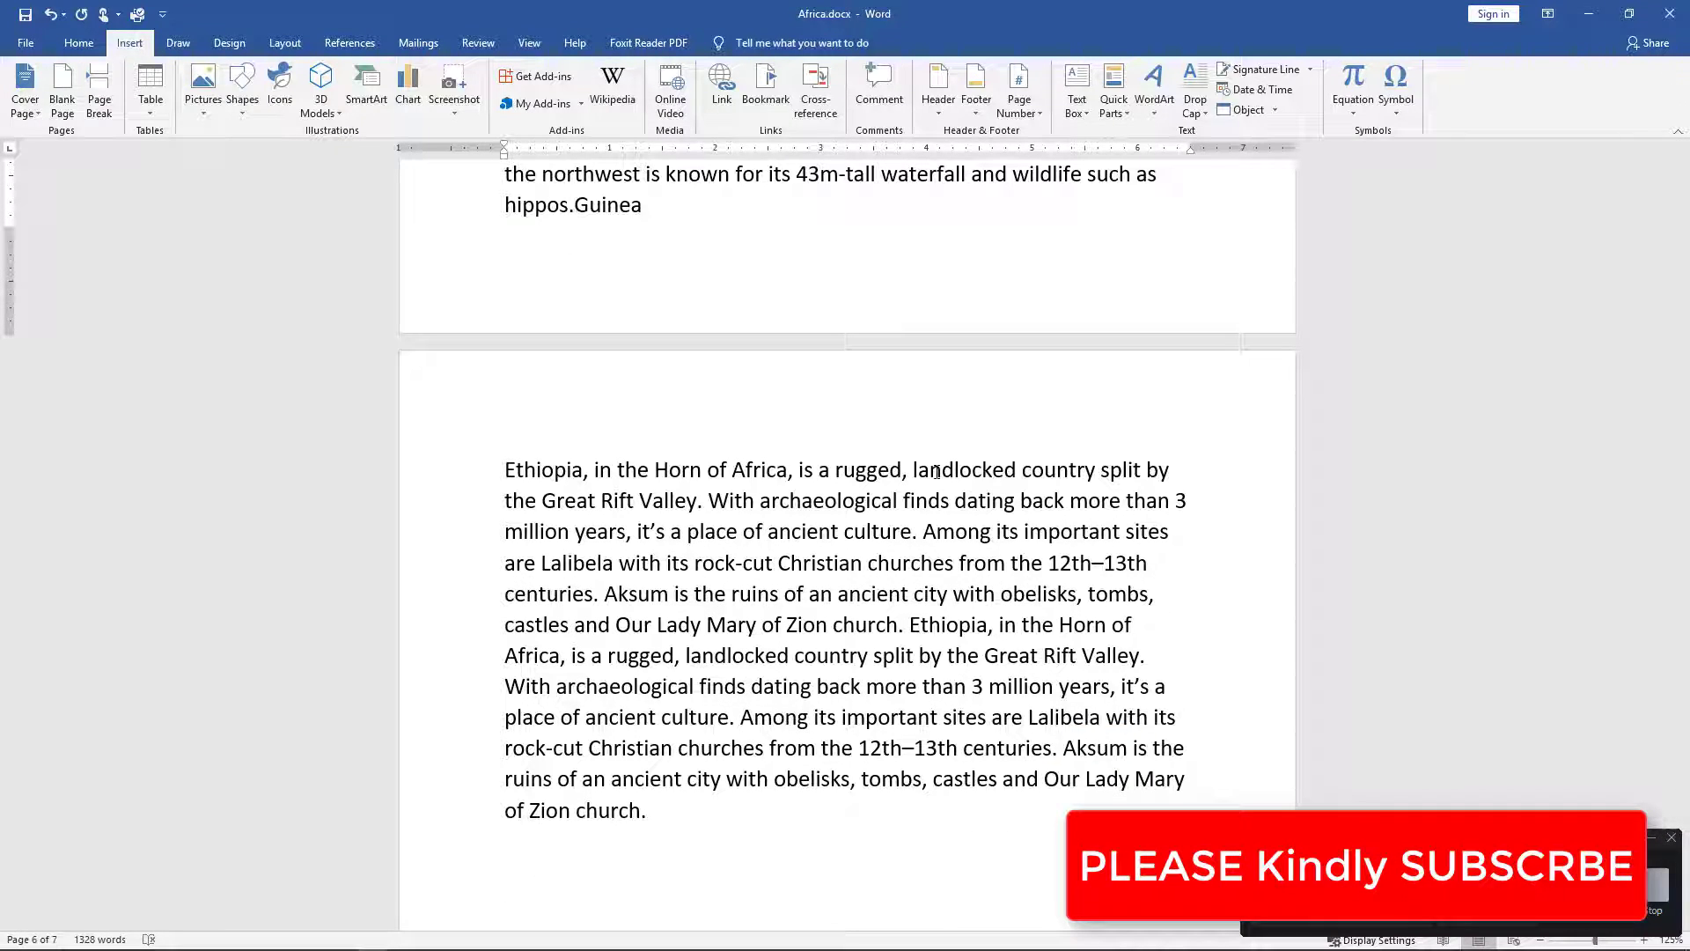
{"action": "left_click", "coordinate": [99, 88]}
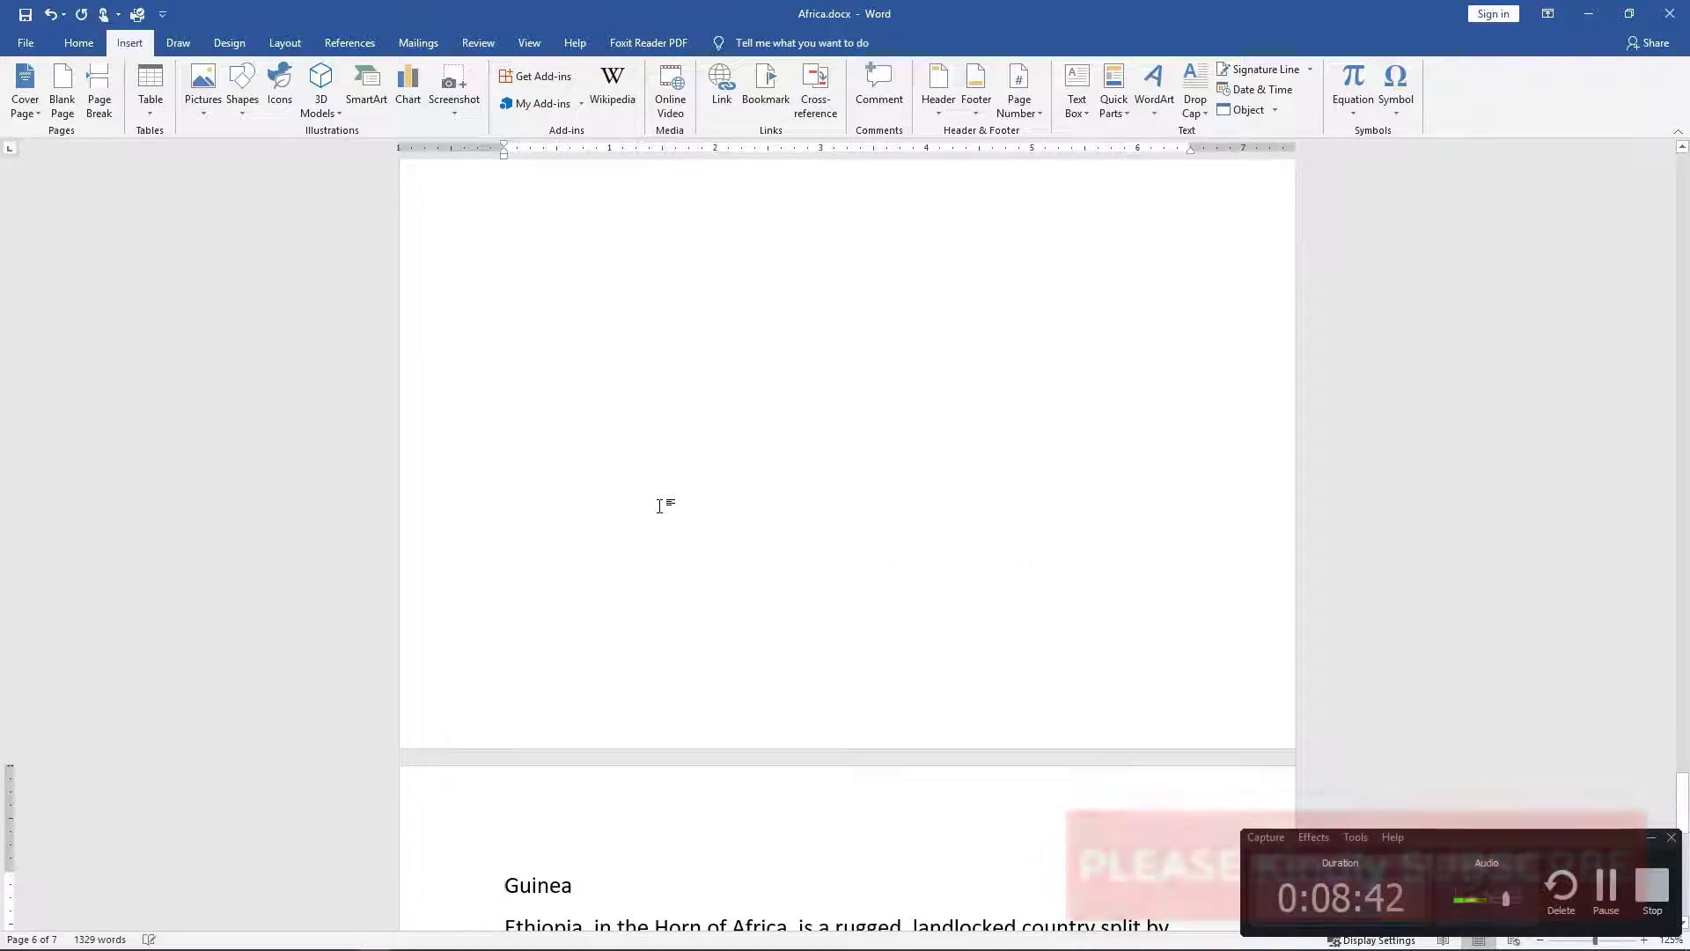
{"action": "key", "text": "BackSpace"}
{"action": "key", "text": "Return"}
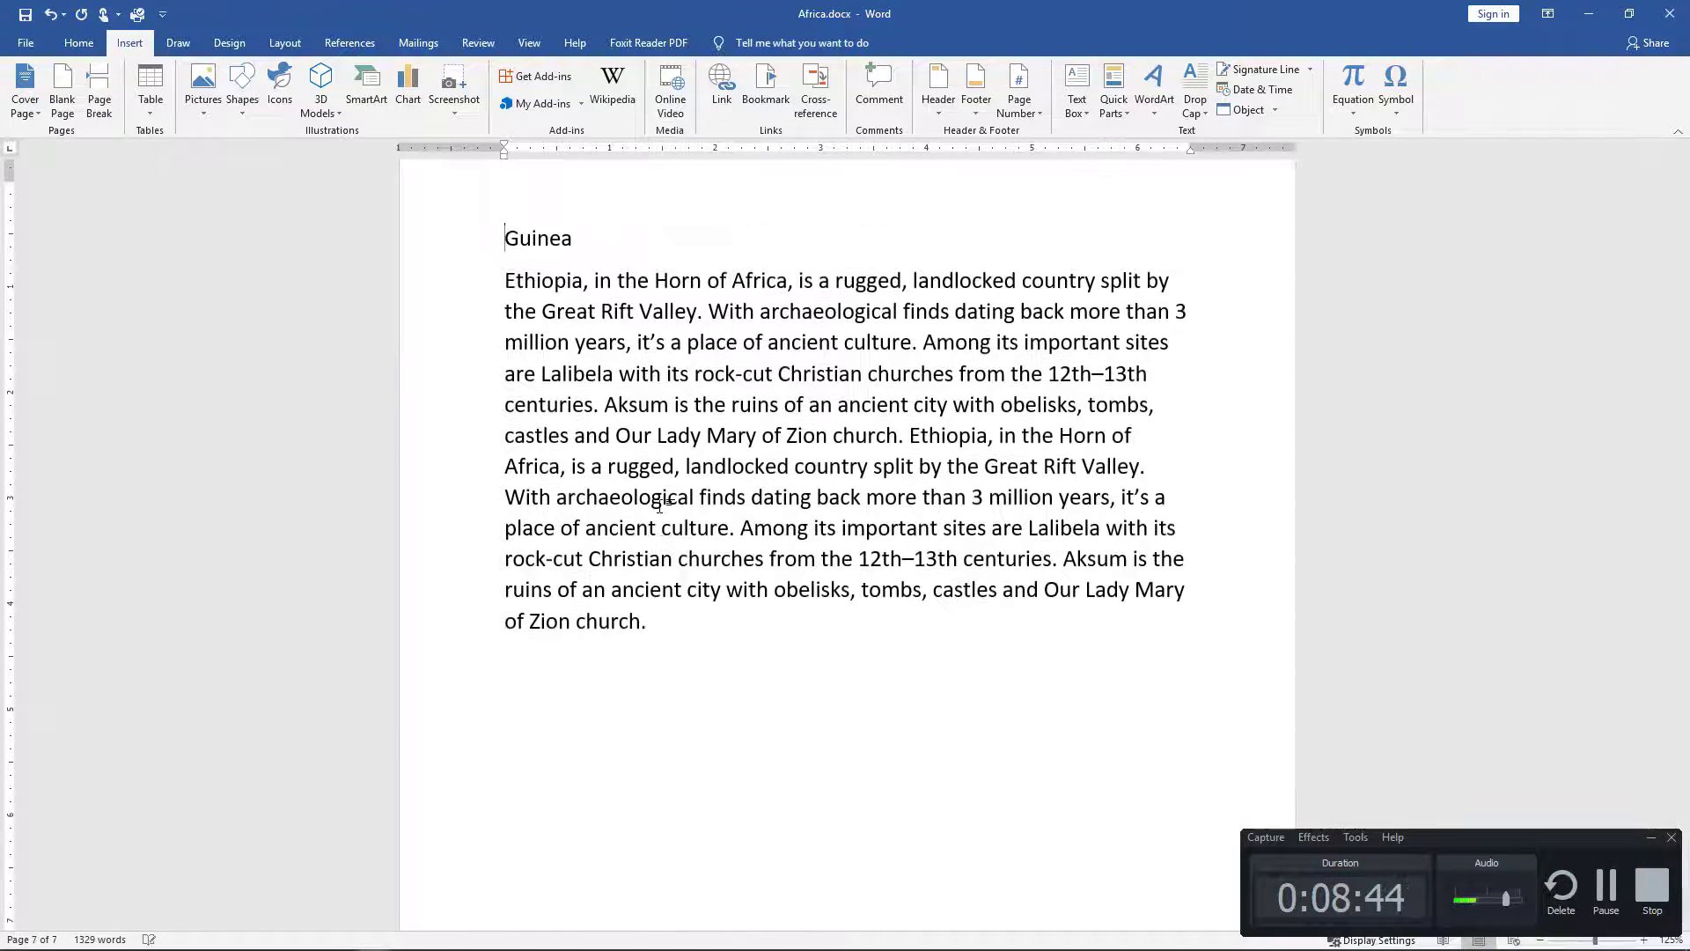
Step: Review the page layout from the Guinea page back to the blank first page, checking the spelling suggestions for "lakelands"
{"action": "scroll", "coordinate": [707, 499], "scroll_direction": "up", "scroll_amount": 3}
{"action": "scroll", "coordinate": [707, 499], "scroll_direction": "up", "scroll_amount": 5}
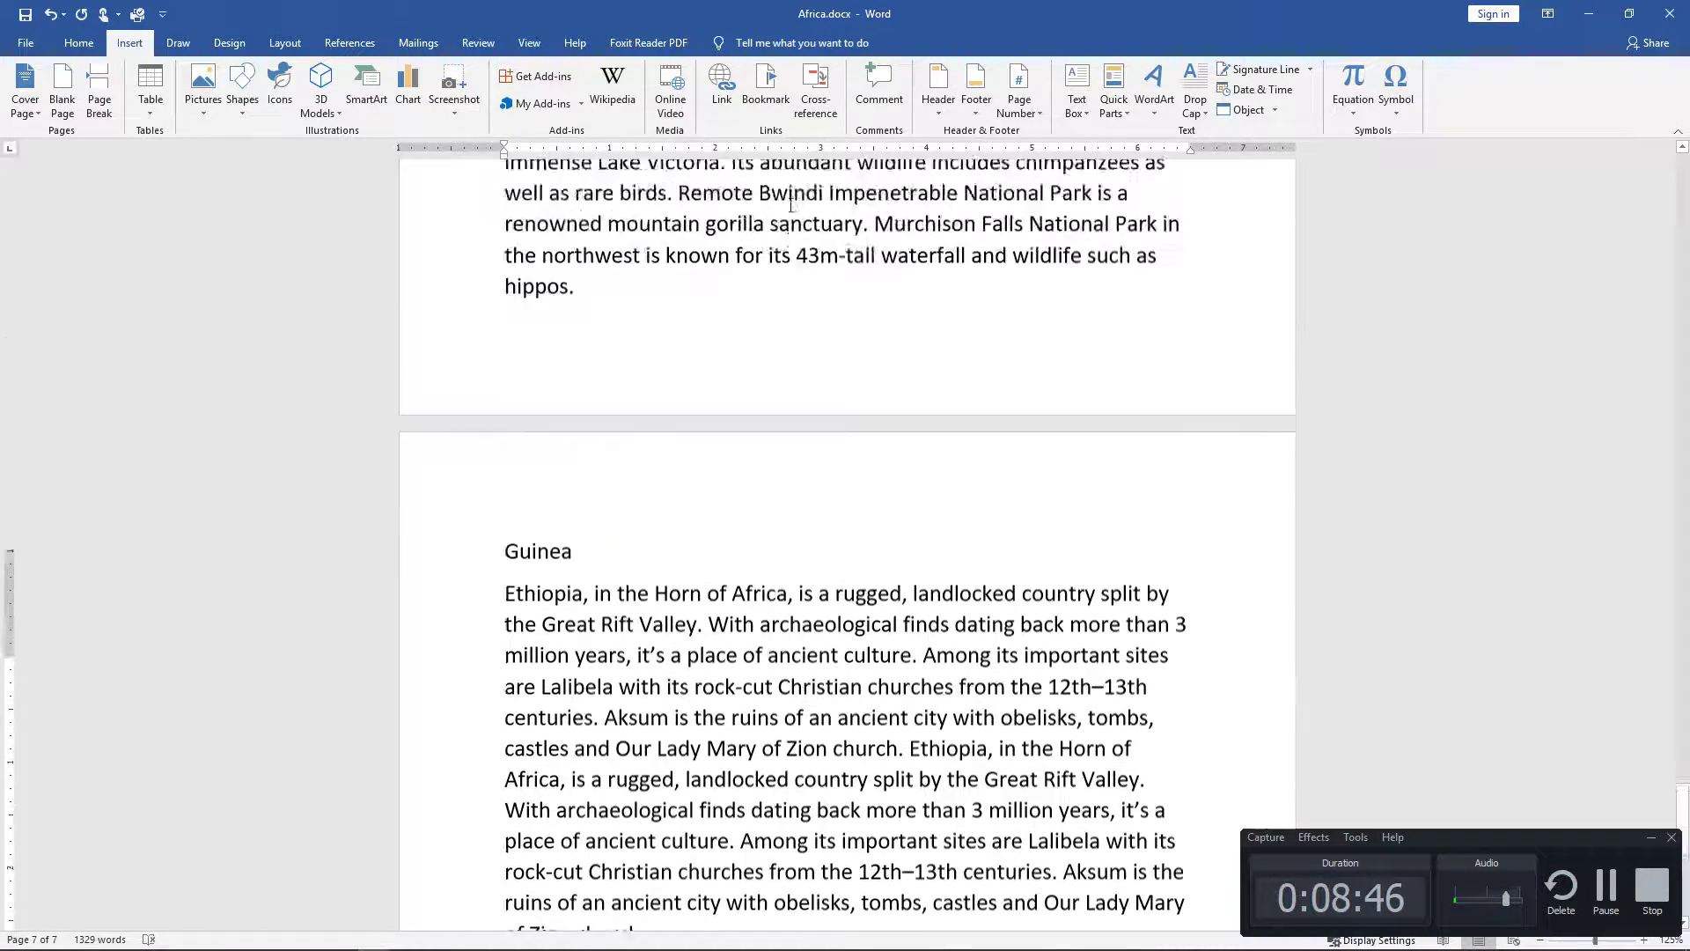
{"action": "scroll", "coordinate": [714, 612], "scroll_direction": "up", "scroll_amount": 15}
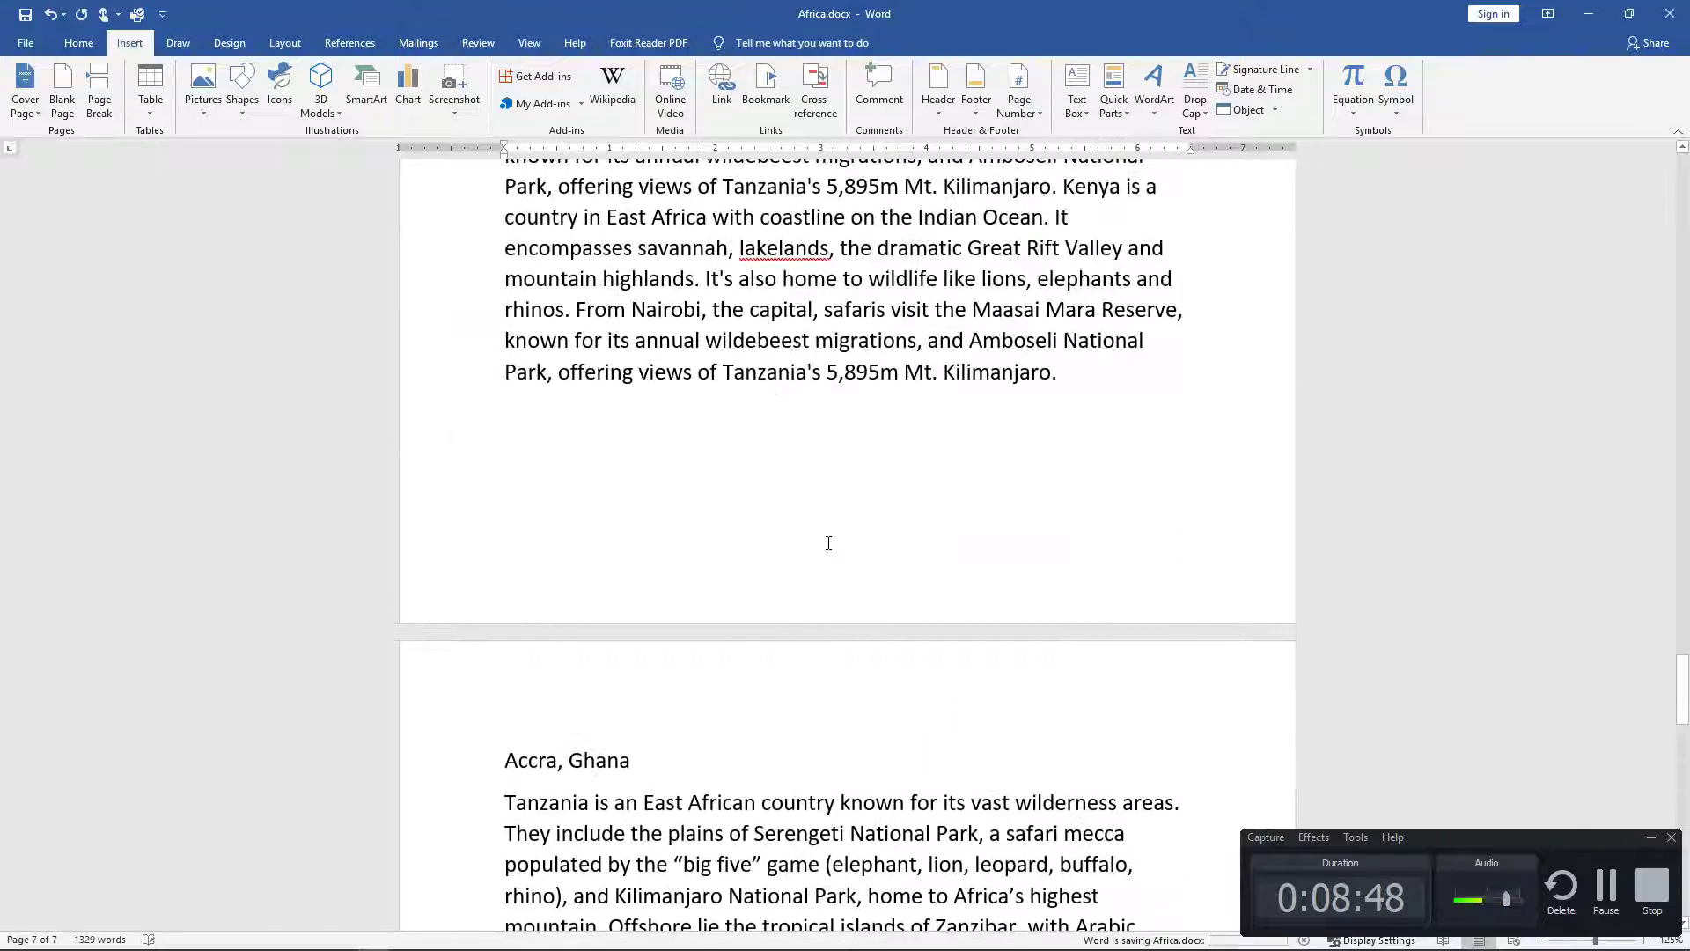
{"action": "scroll", "coordinate": [827, 526], "scroll_direction": "up", "scroll_amount": 3}
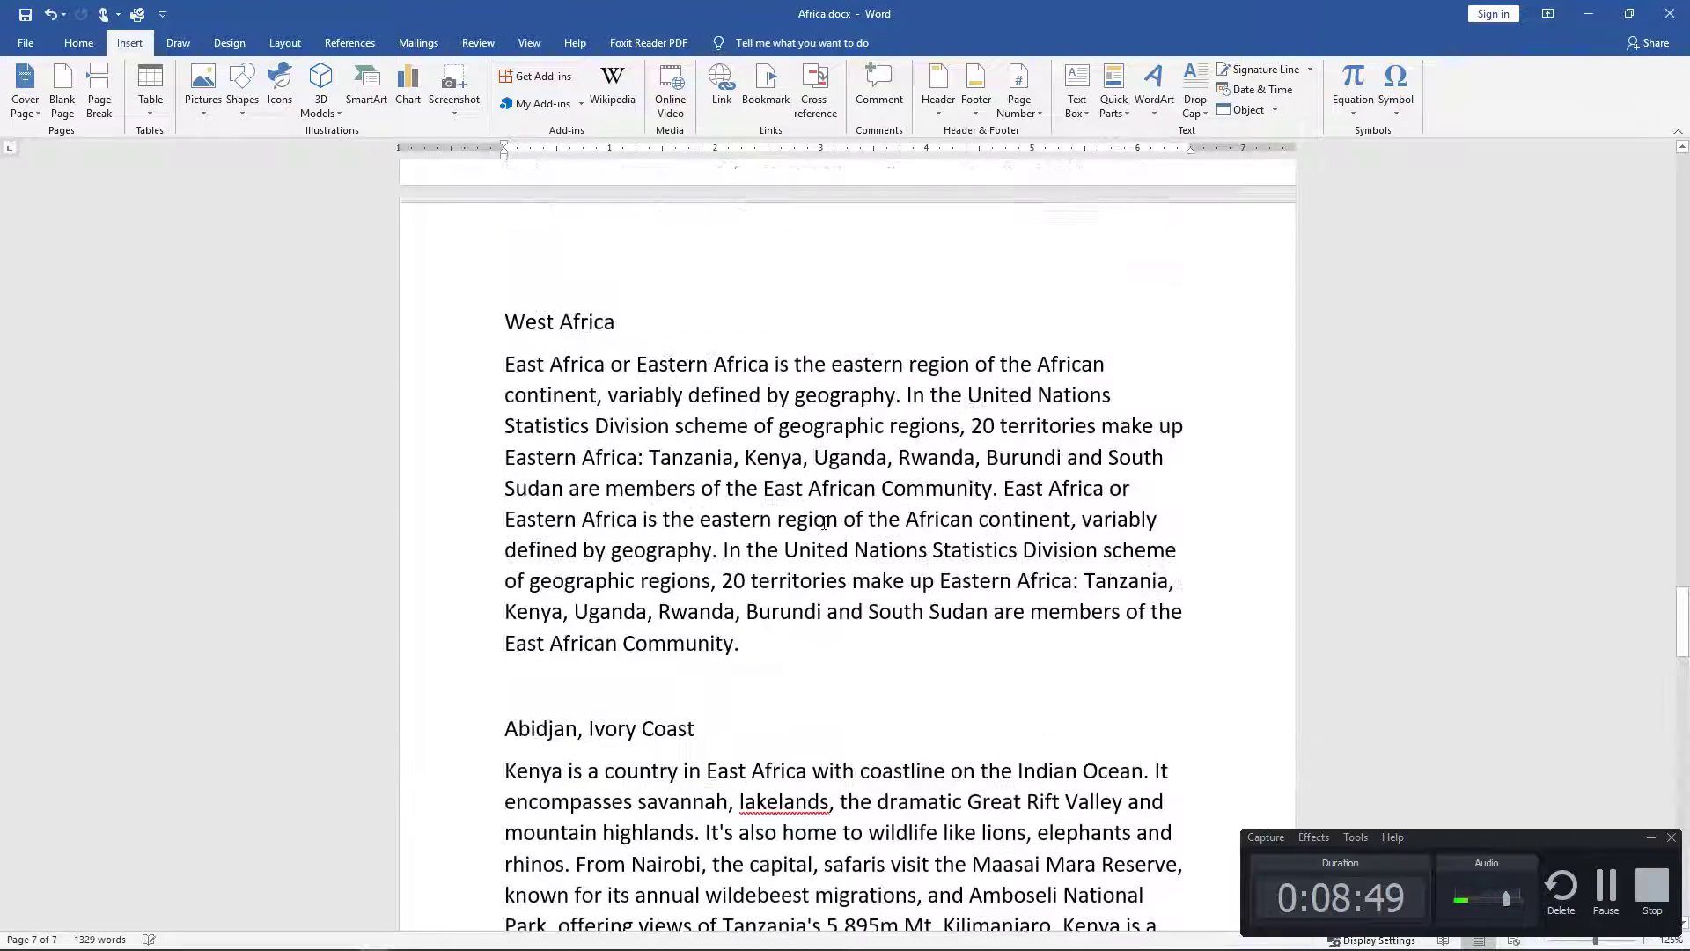
{"action": "right_click", "coordinate": [795, 803]}
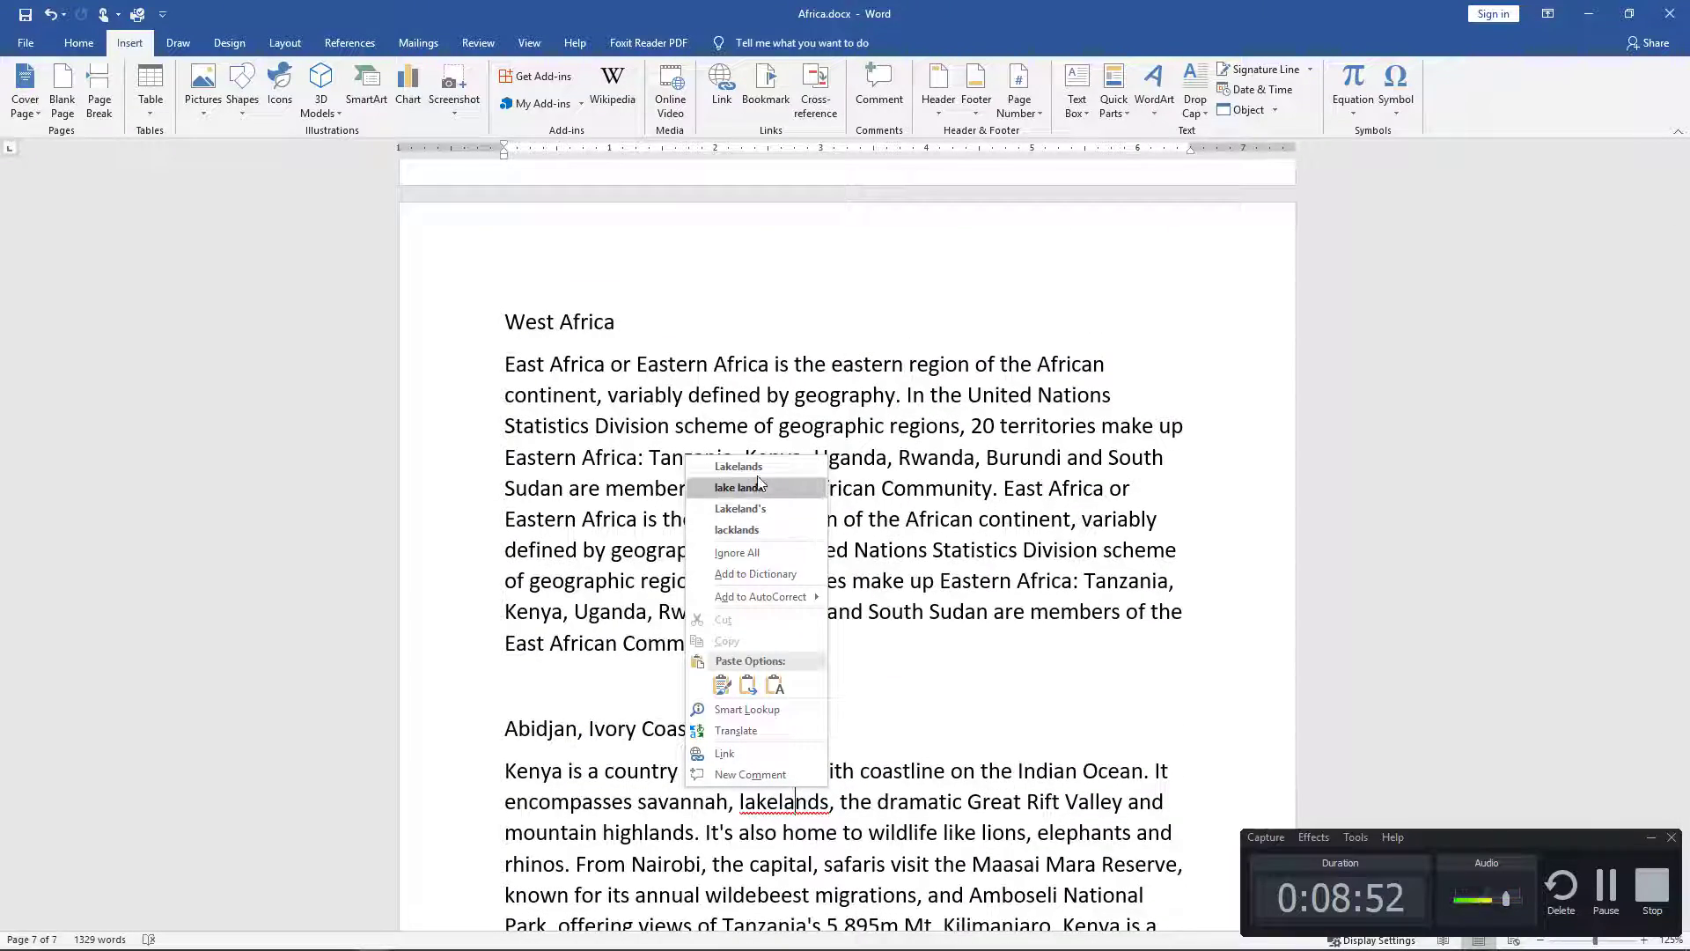
{"action": "key", "text": "Escape"}
{"action": "scroll", "coordinate": [759, 469], "scroll_direction": "up", "scroll_amount": 8}
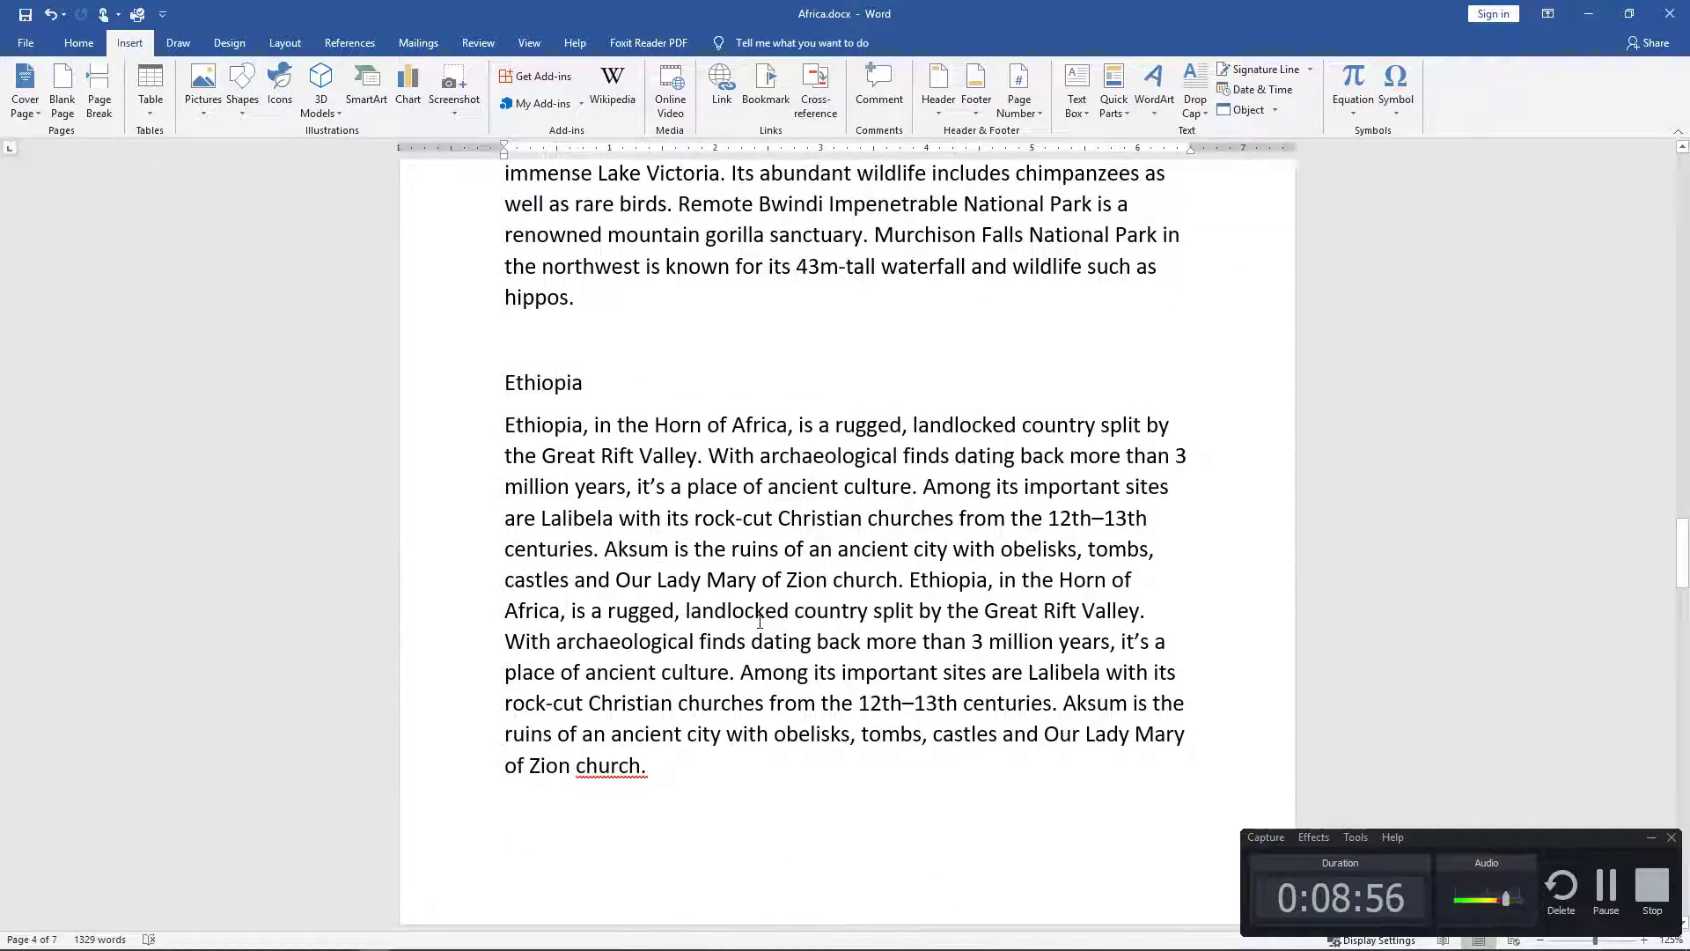
{"action": "scroll", "coordinate": [760, 621], "scroll_direction": "up", "scroll_amount": 15}
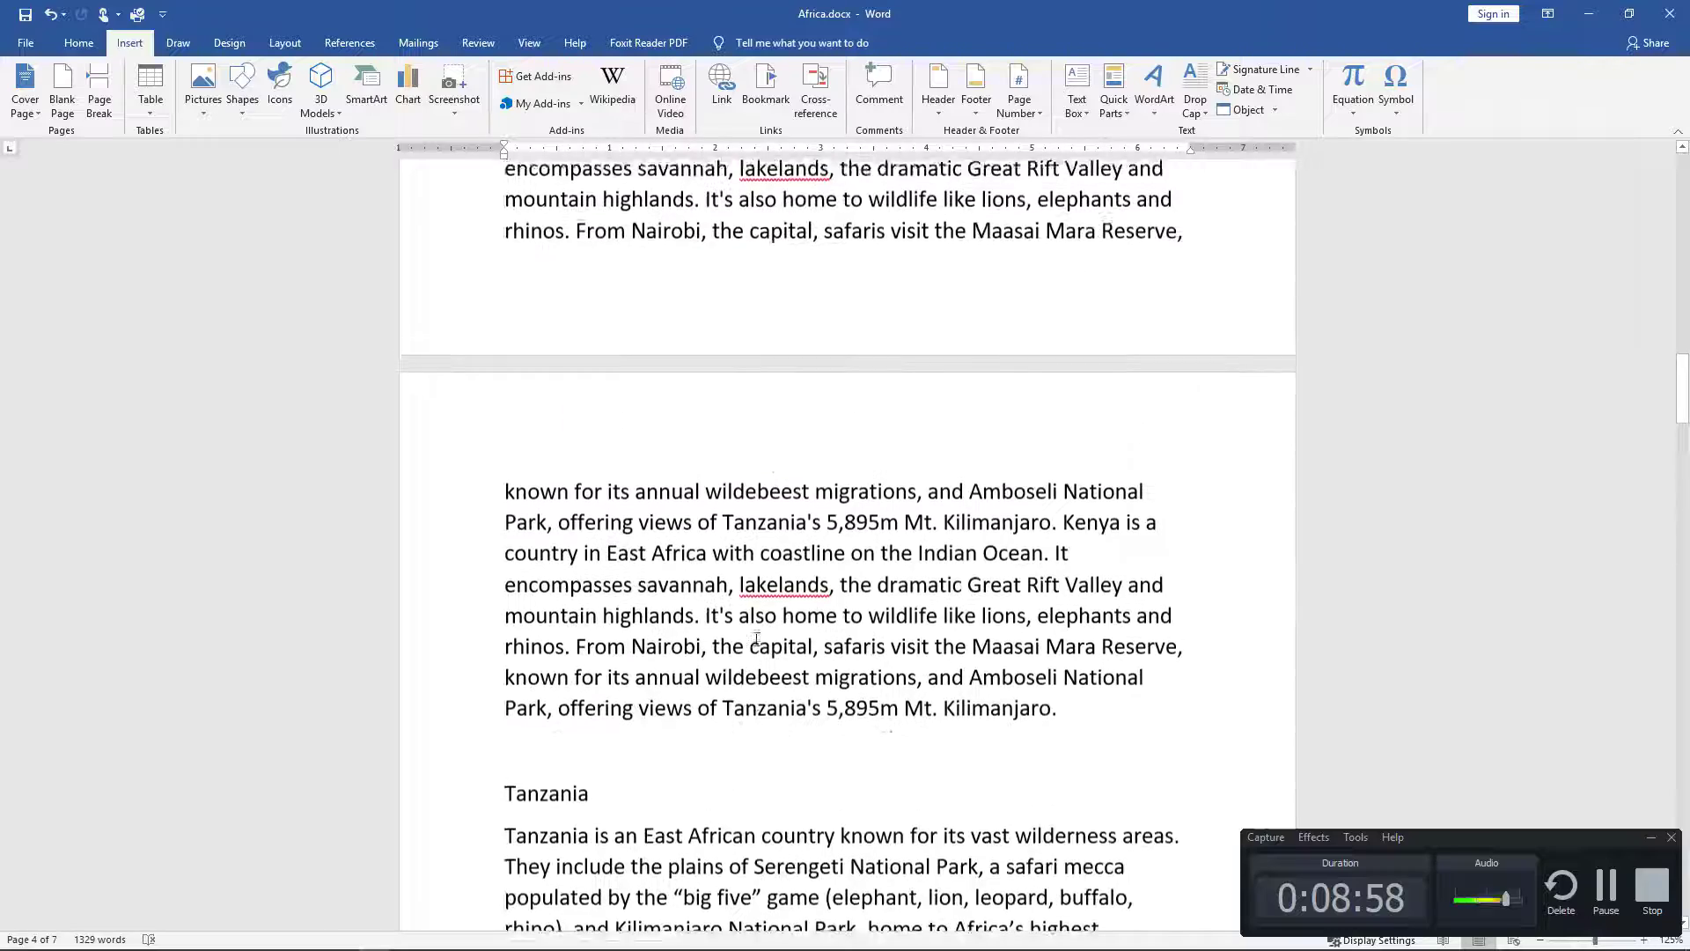
{"action": "scroll", "coordinate": [756, 638], "scroll_direction": "up", "scroll_amount": 20}
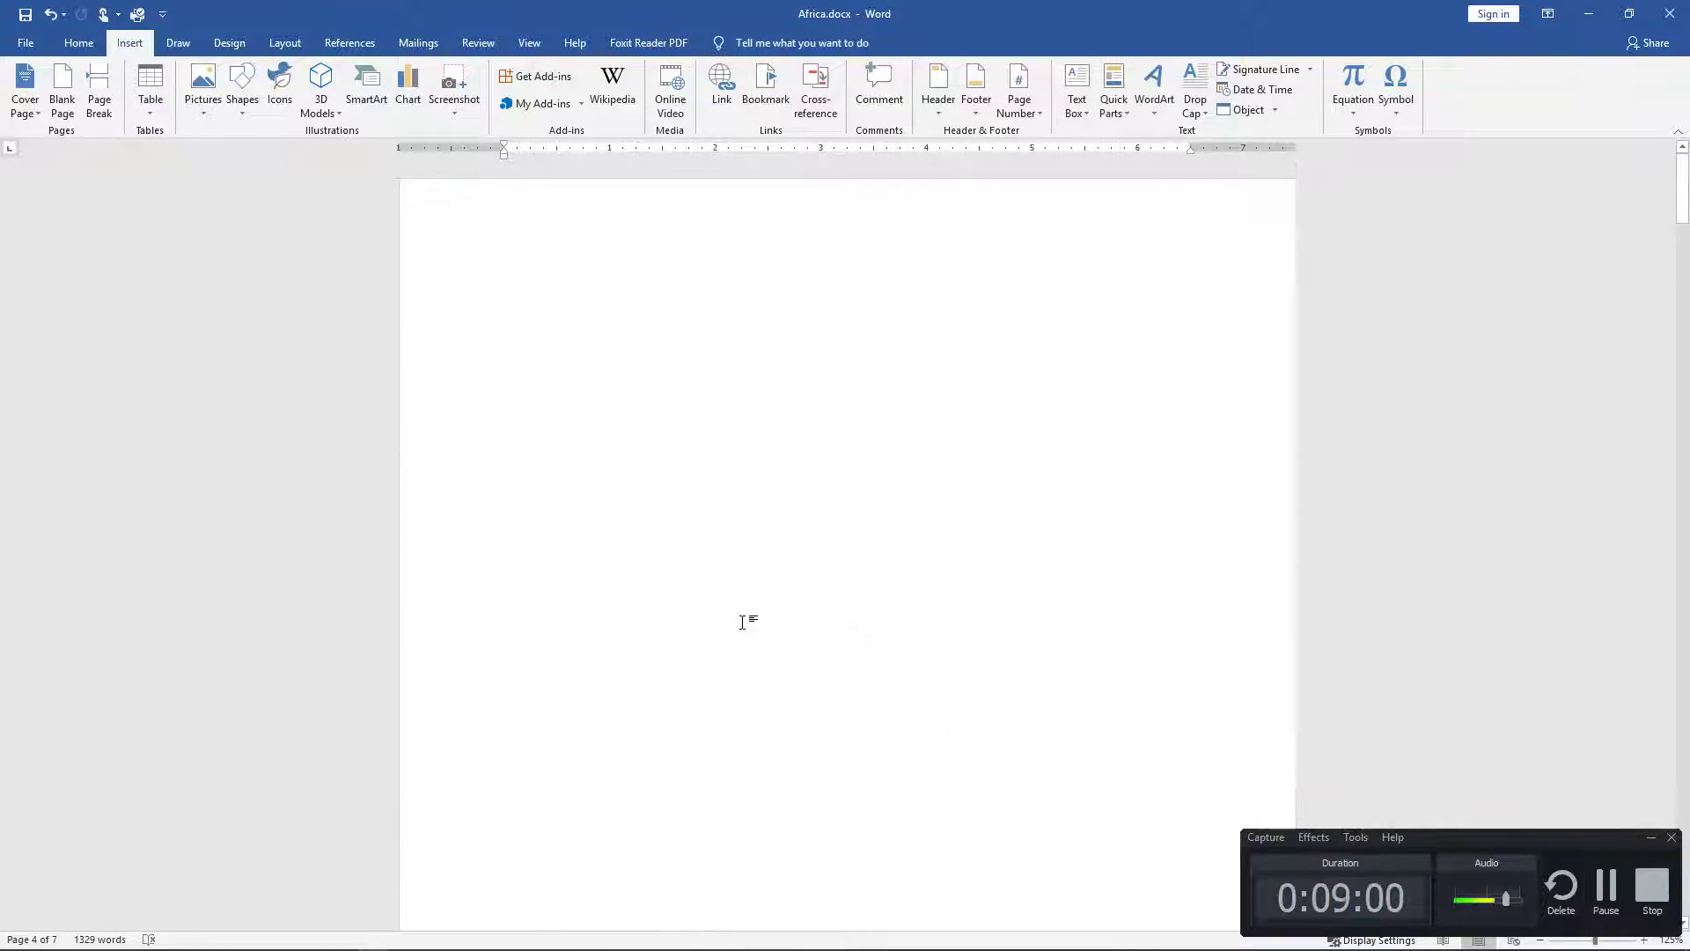
Step: Apply the Heading 1 style to the "Africa" title on the second page
{"action": "scroll", "coordinate": [766, 634], "scroll_direction": "down", "scroll_amount": 10}
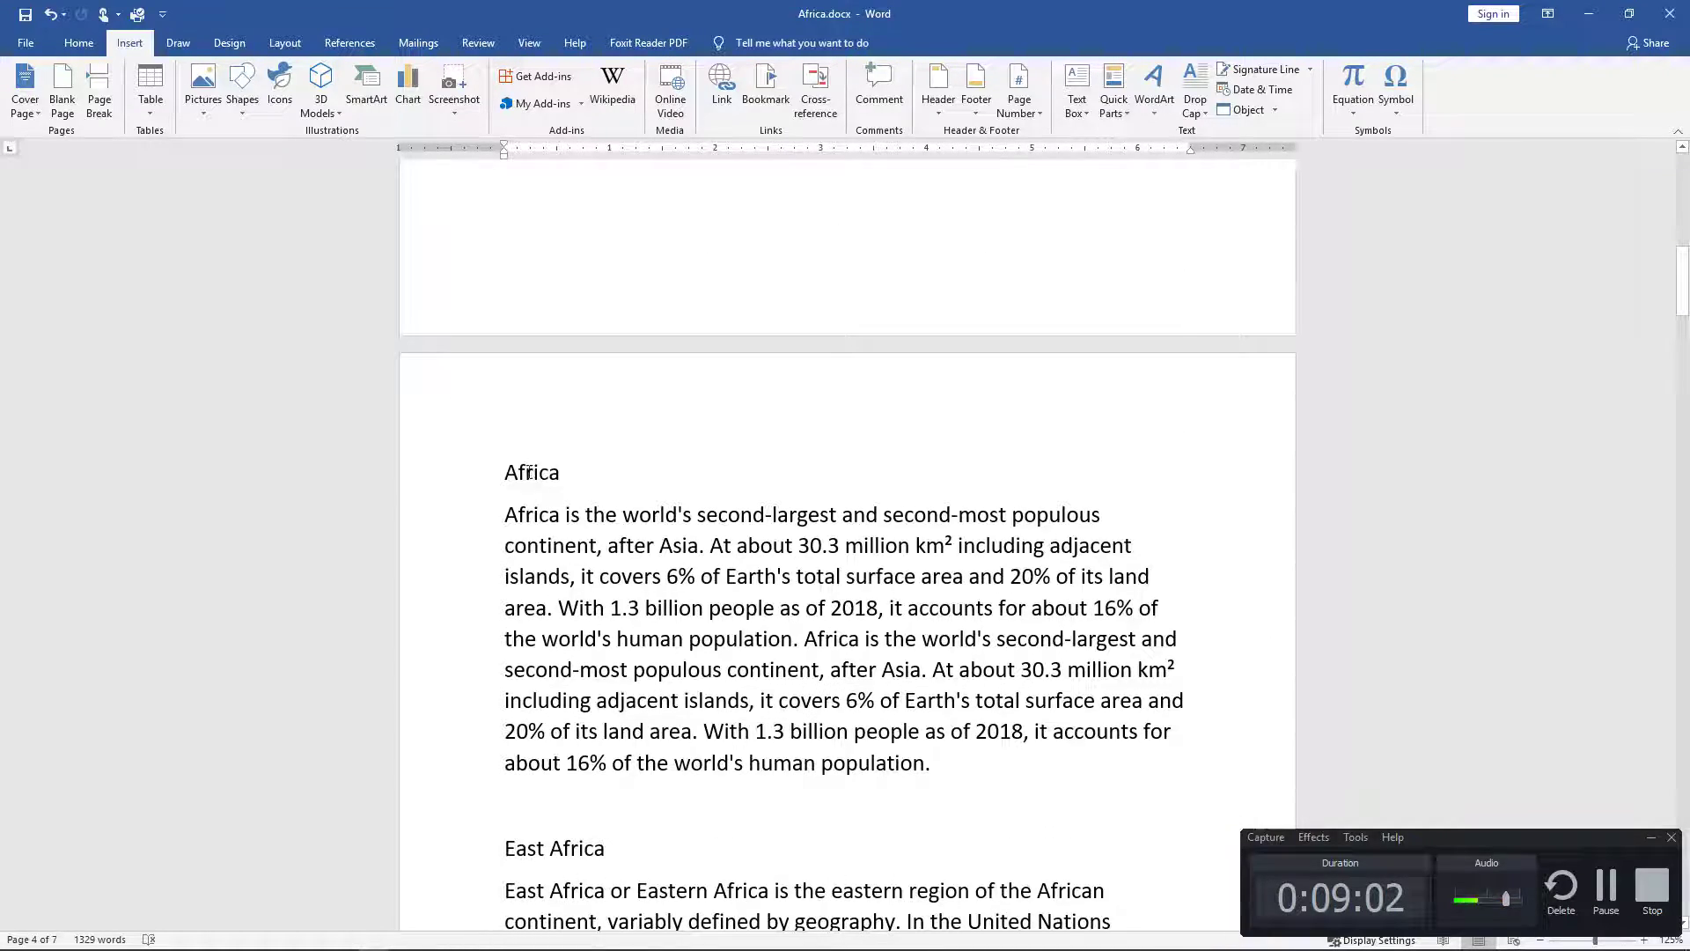
{"action": "left_click", "coordinate": [529, 472]}
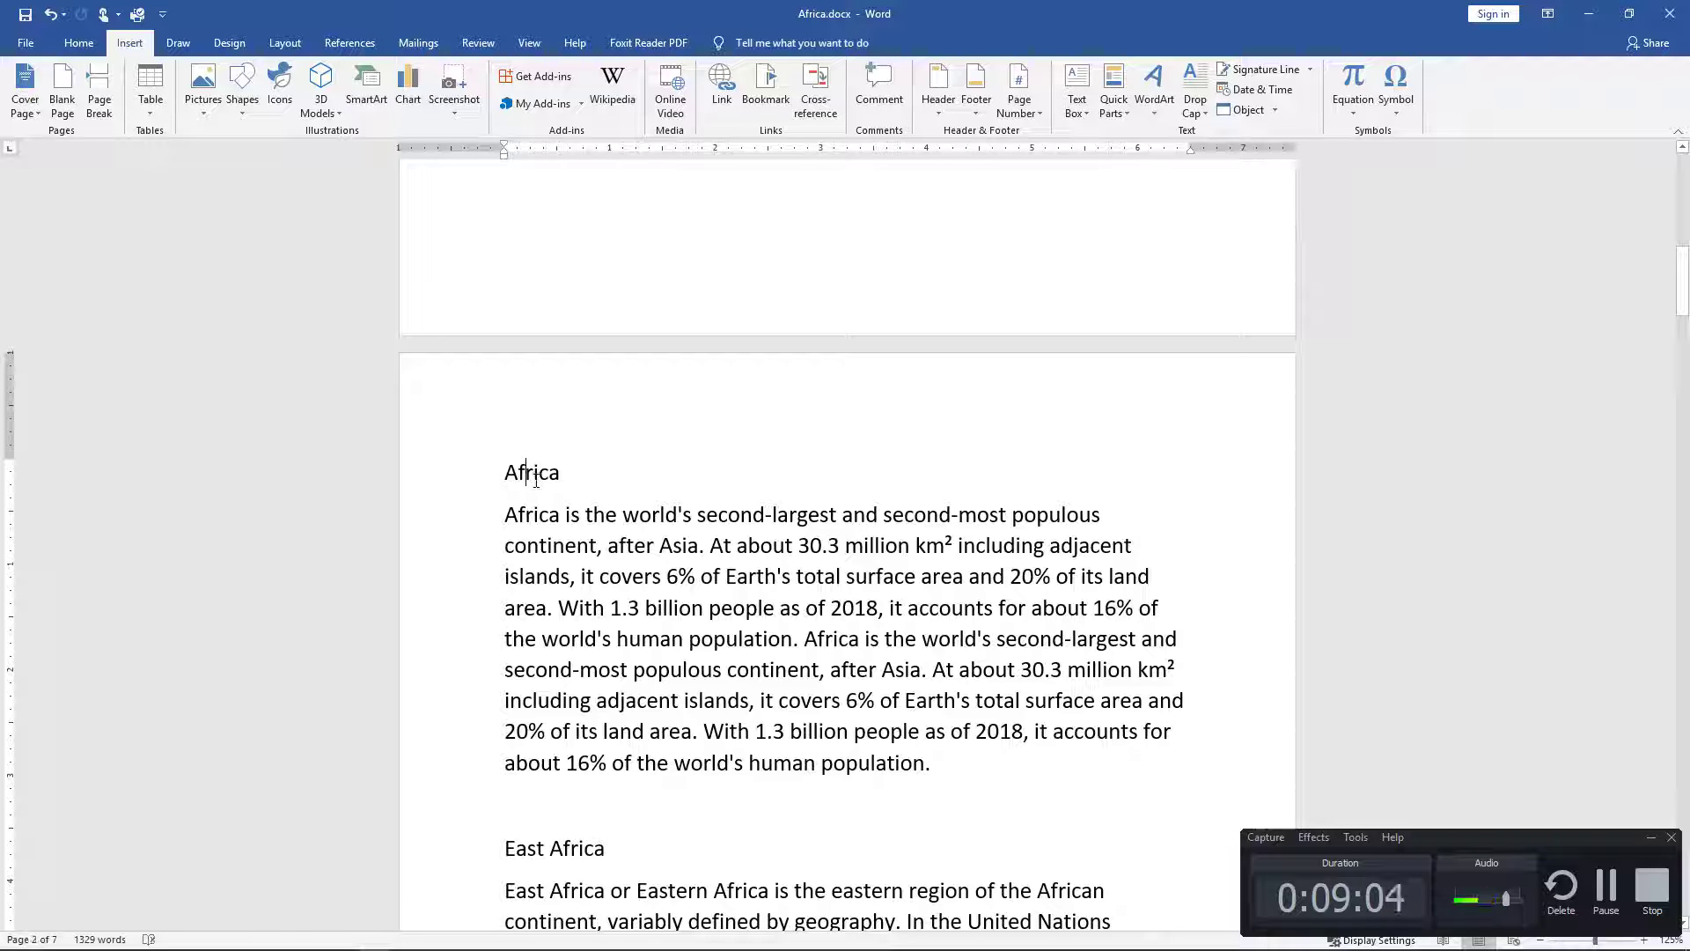
{"action": "left_click", "coordinate": [467, 467]}
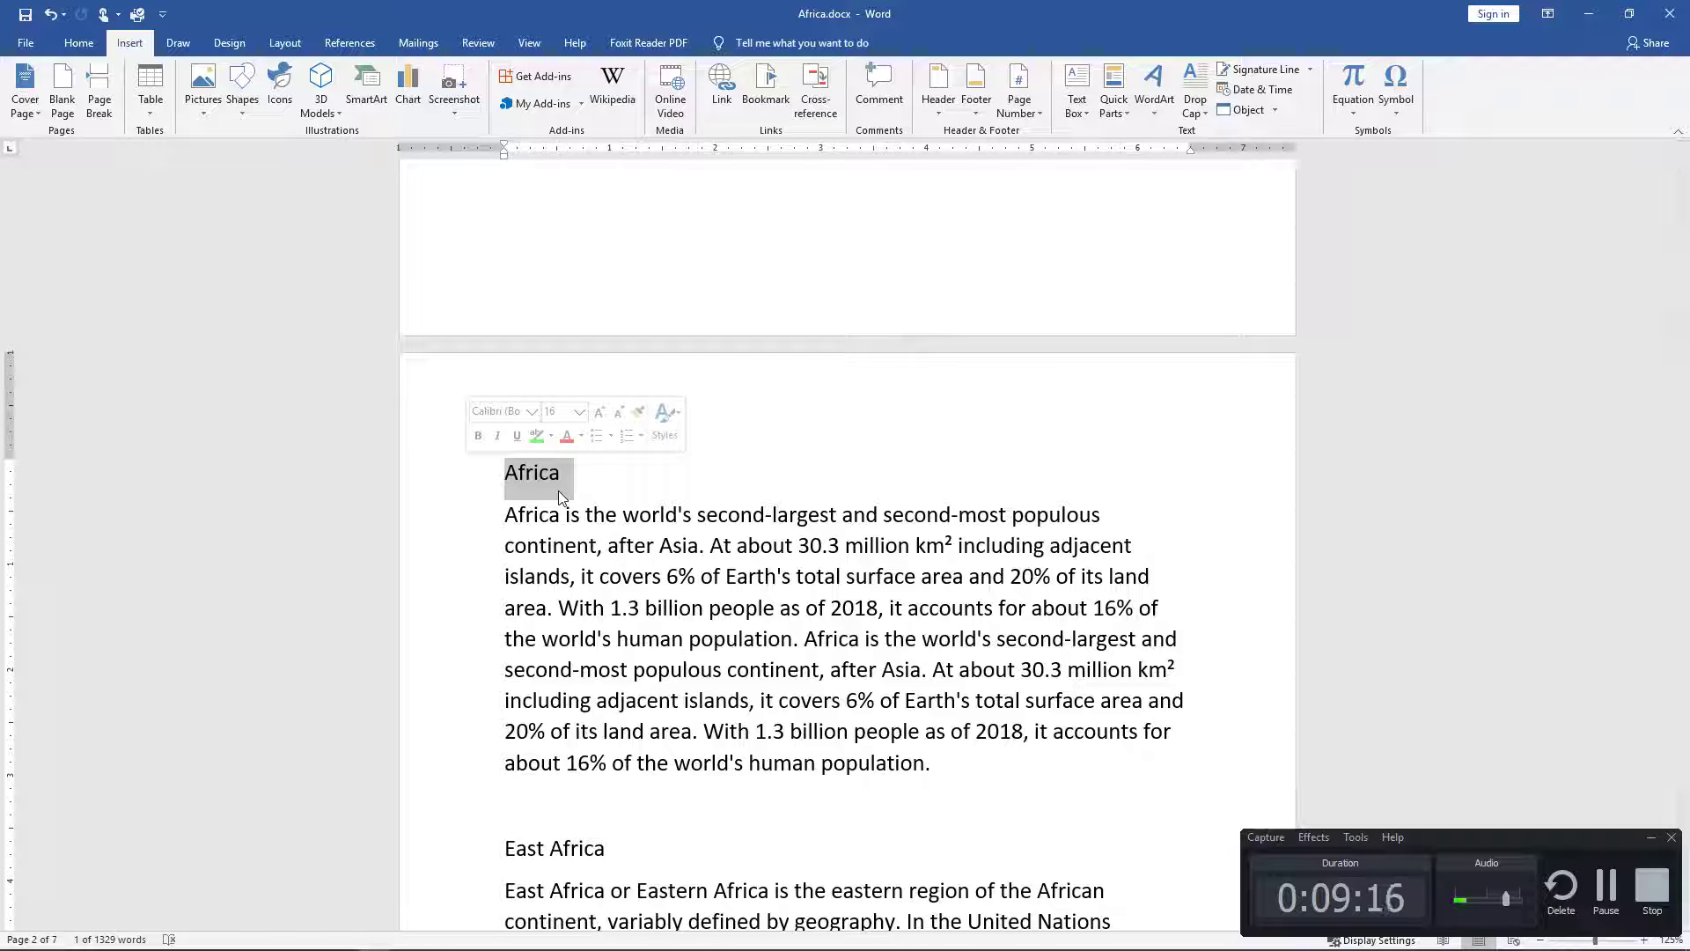
{"action": "left_click", "coordinate": [554, 482]}
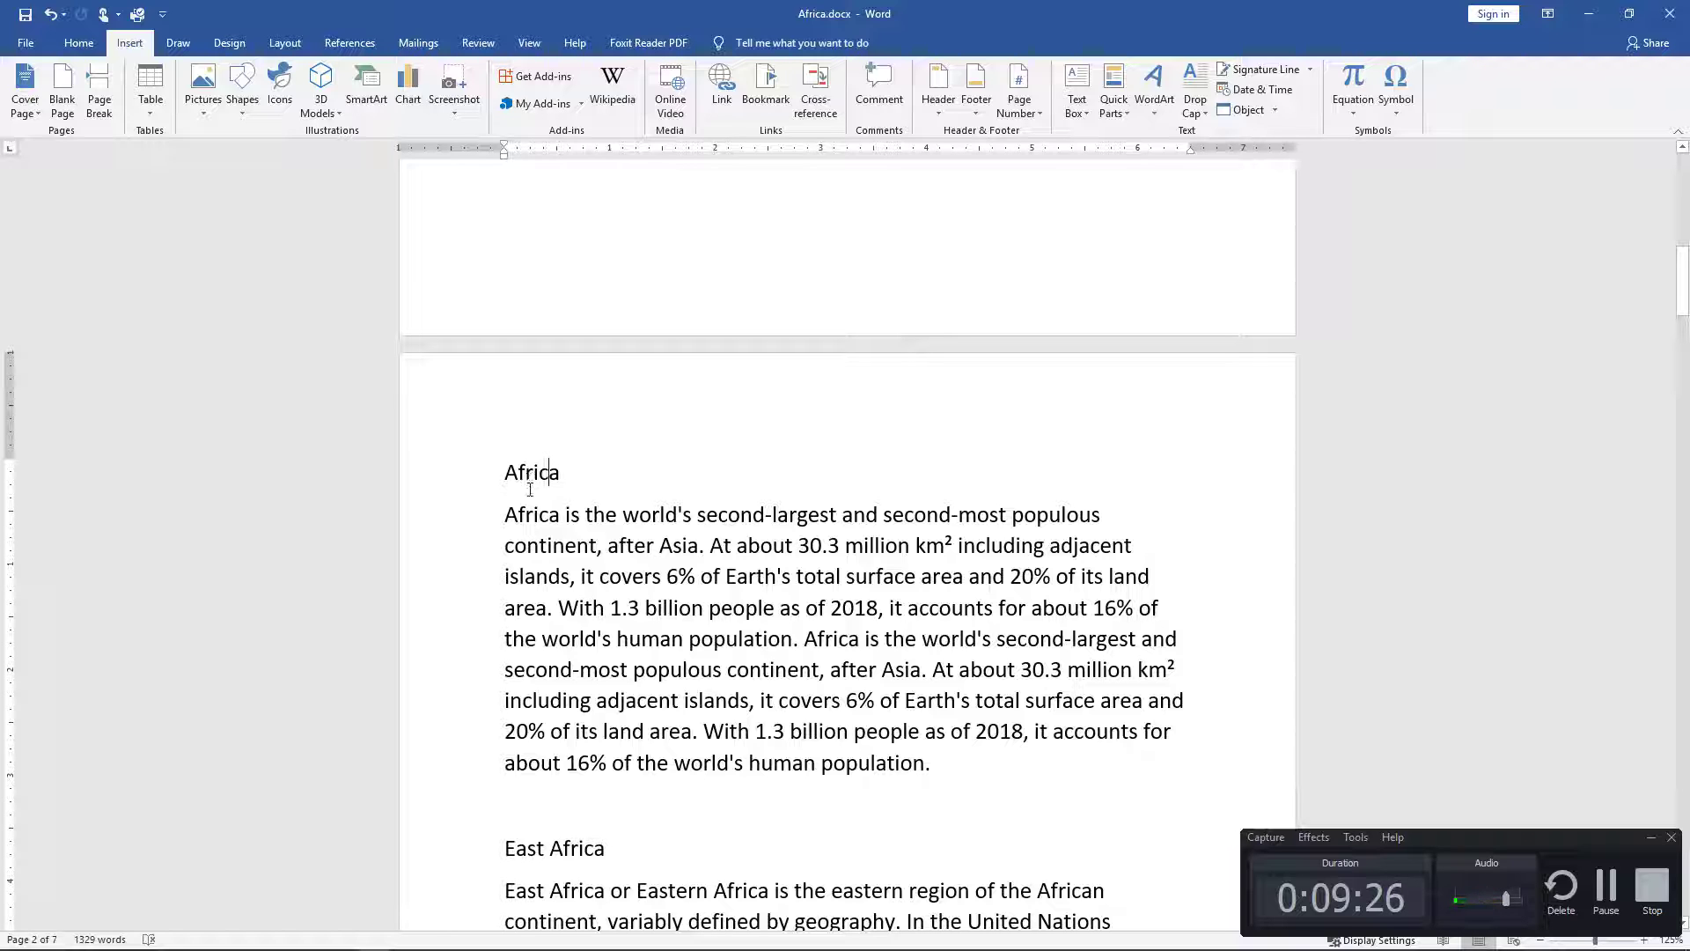
{"action": "left_click", "coordinate": [78, 43]}
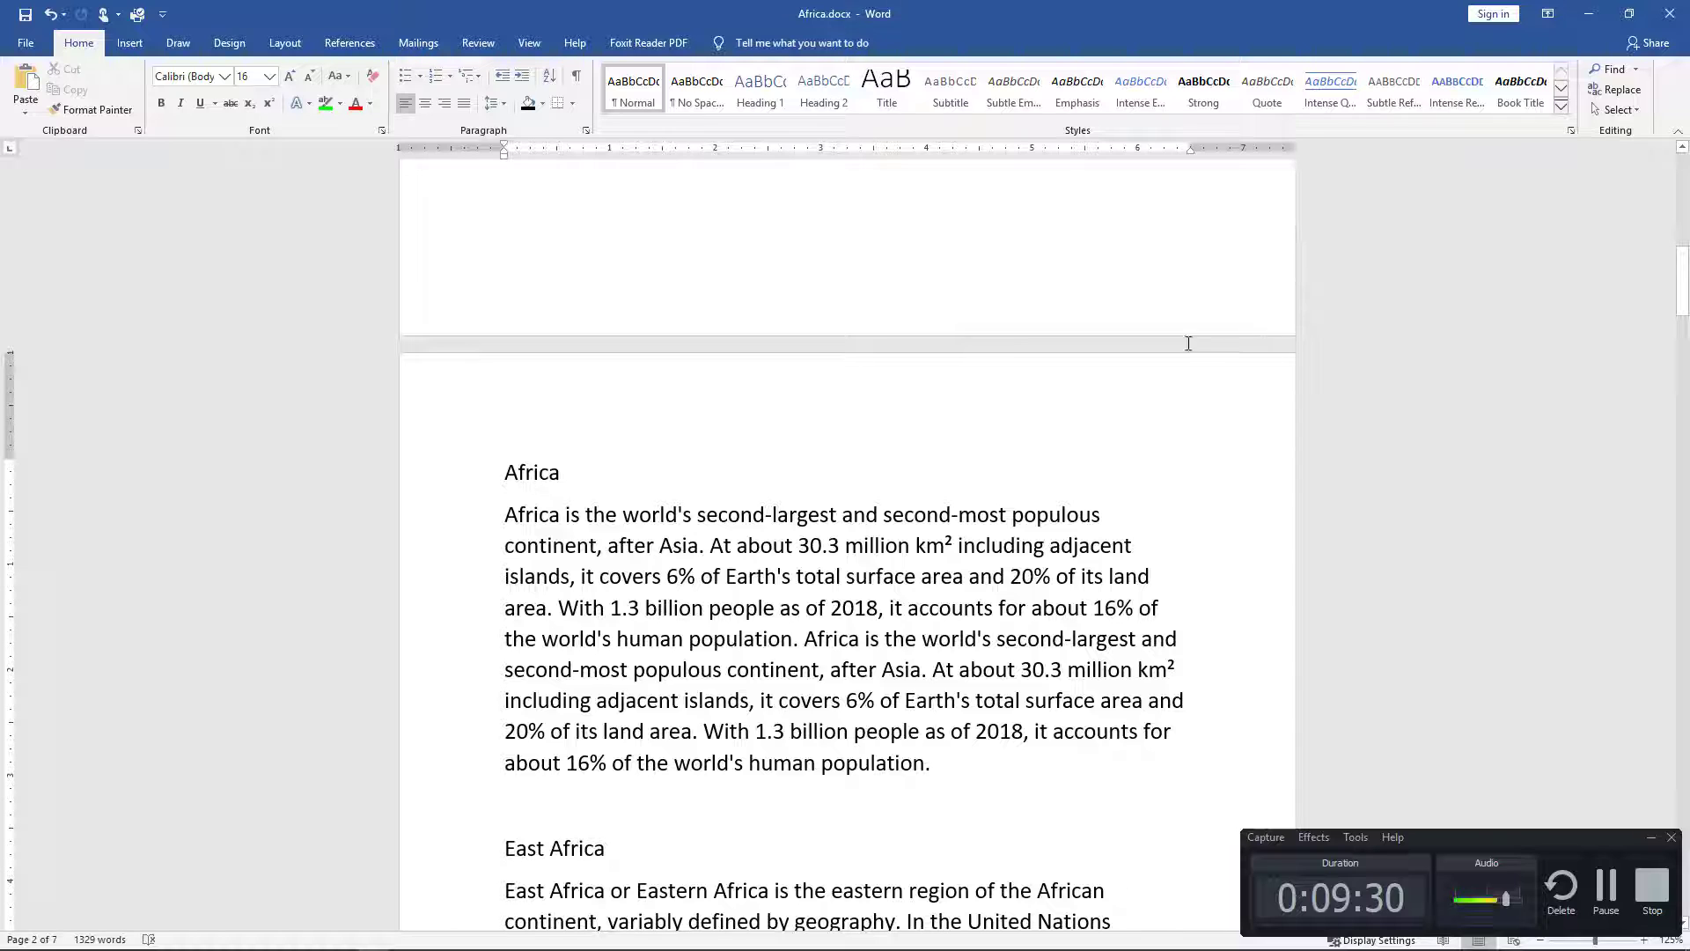
{"action": "left_click", "coordinate": [757, 102]}
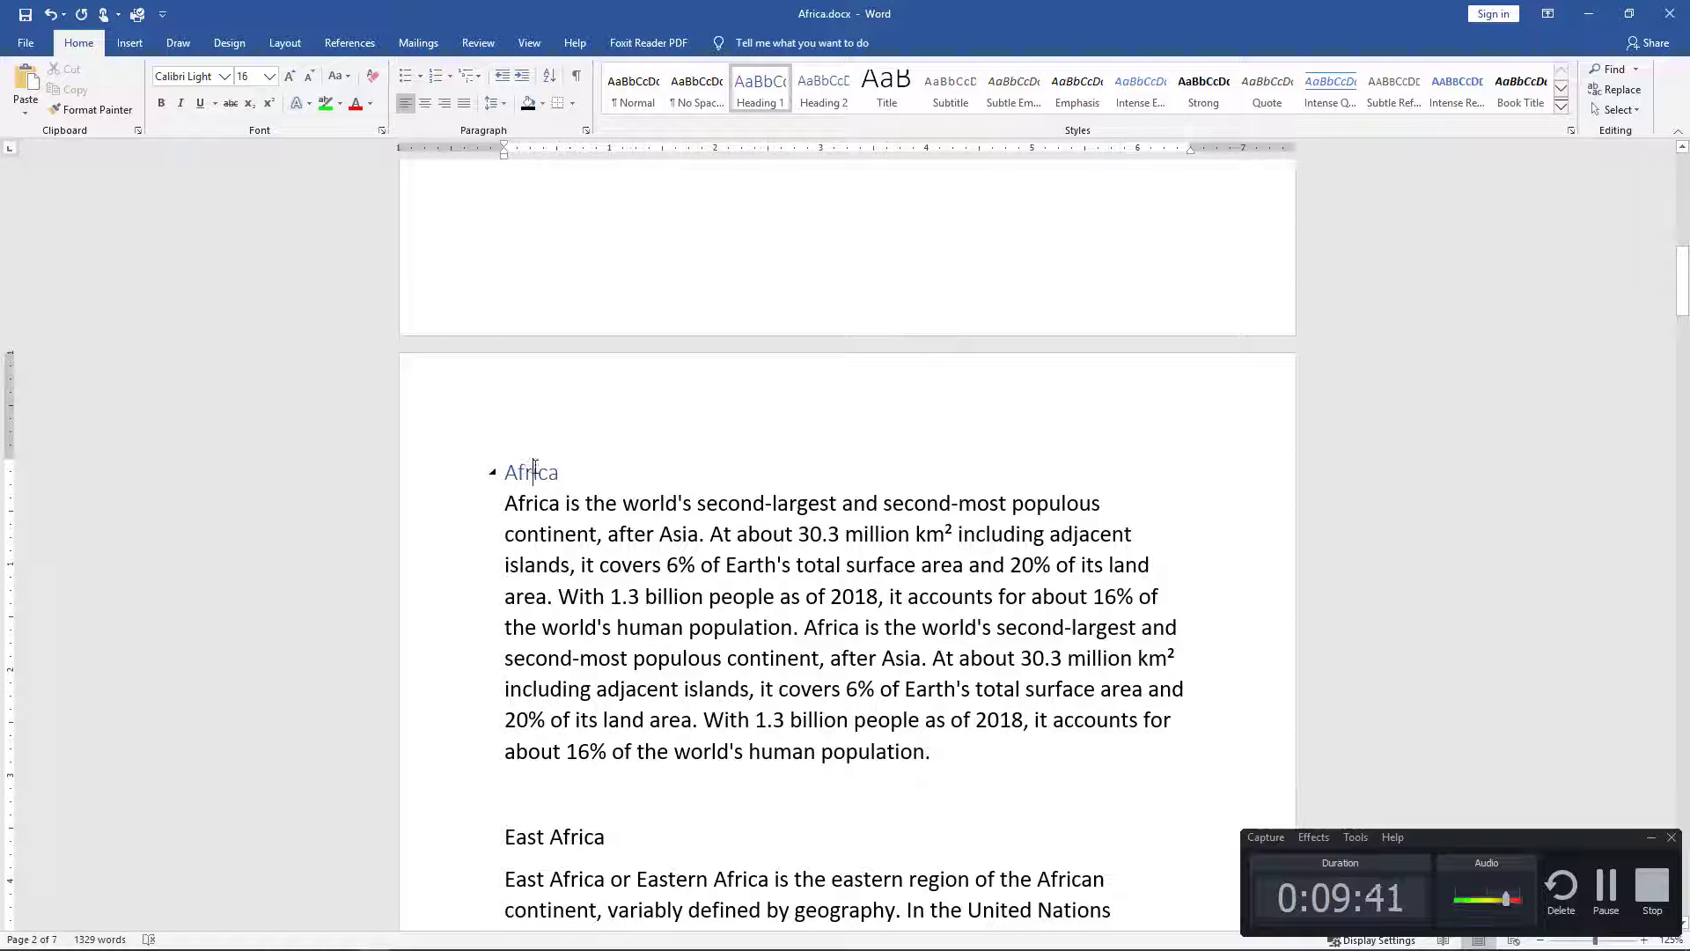
Step: Apply the Heading 2 style to the "East Africa" heading
{"action": "scroll", "coordinate": [589, 578], "scroll_direction": "down", "scroll_amount": 3}
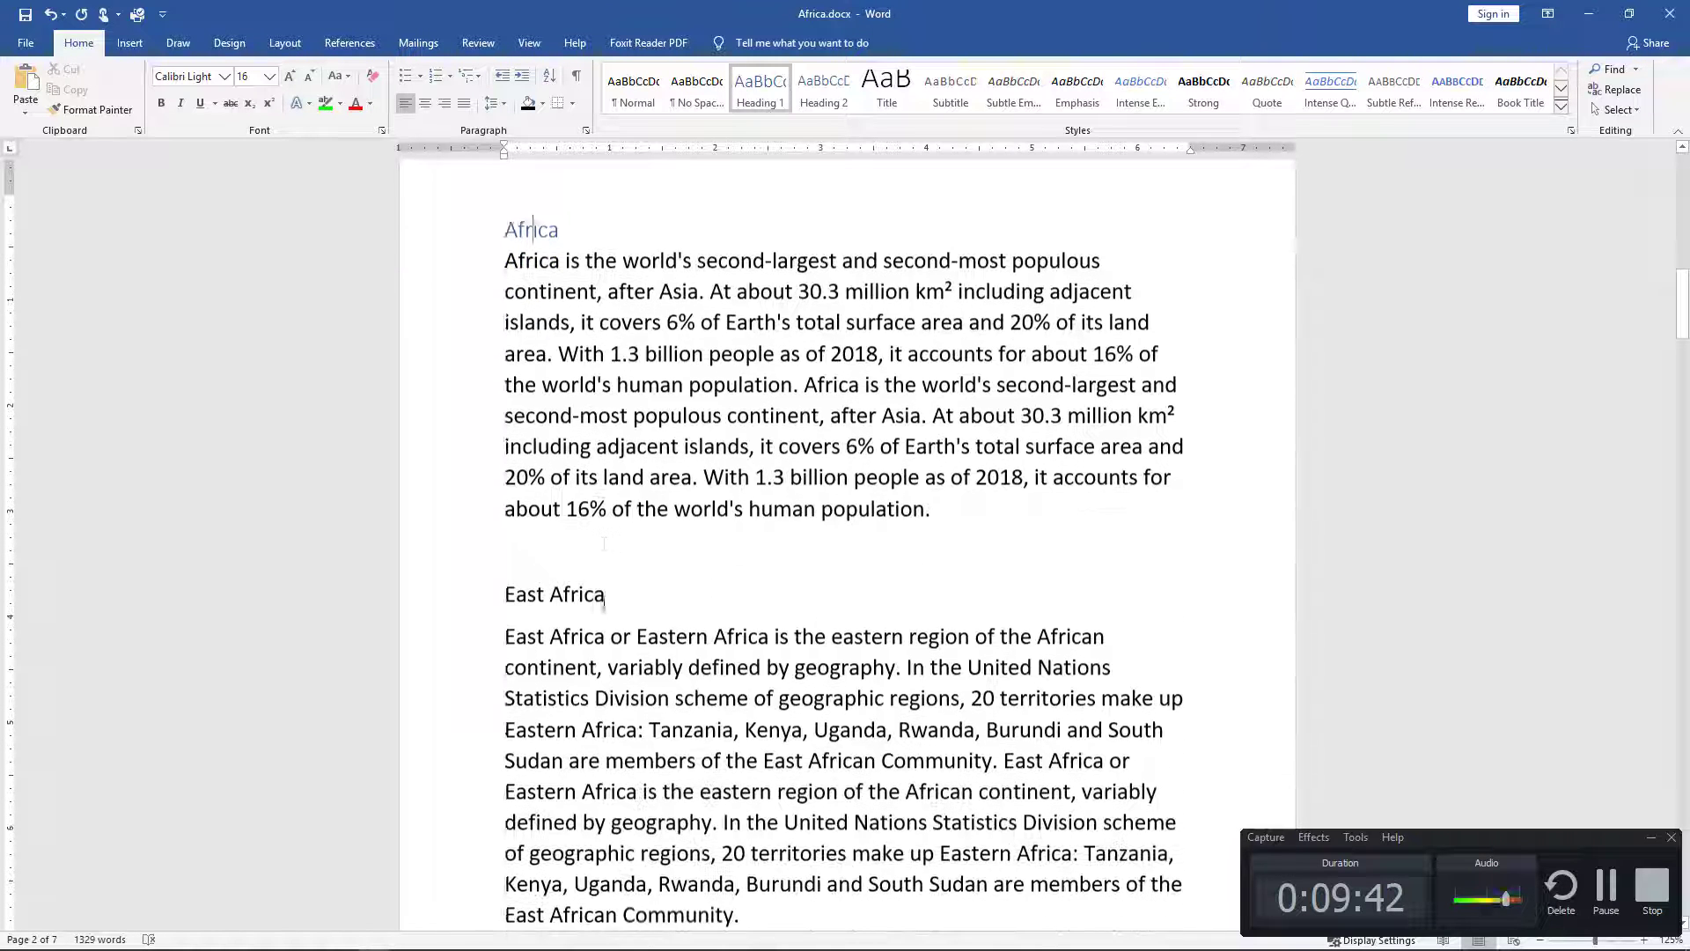
{"action": "left_click_drag", "start_coordinate": [606, 575], "coordinate": [506, 573]}
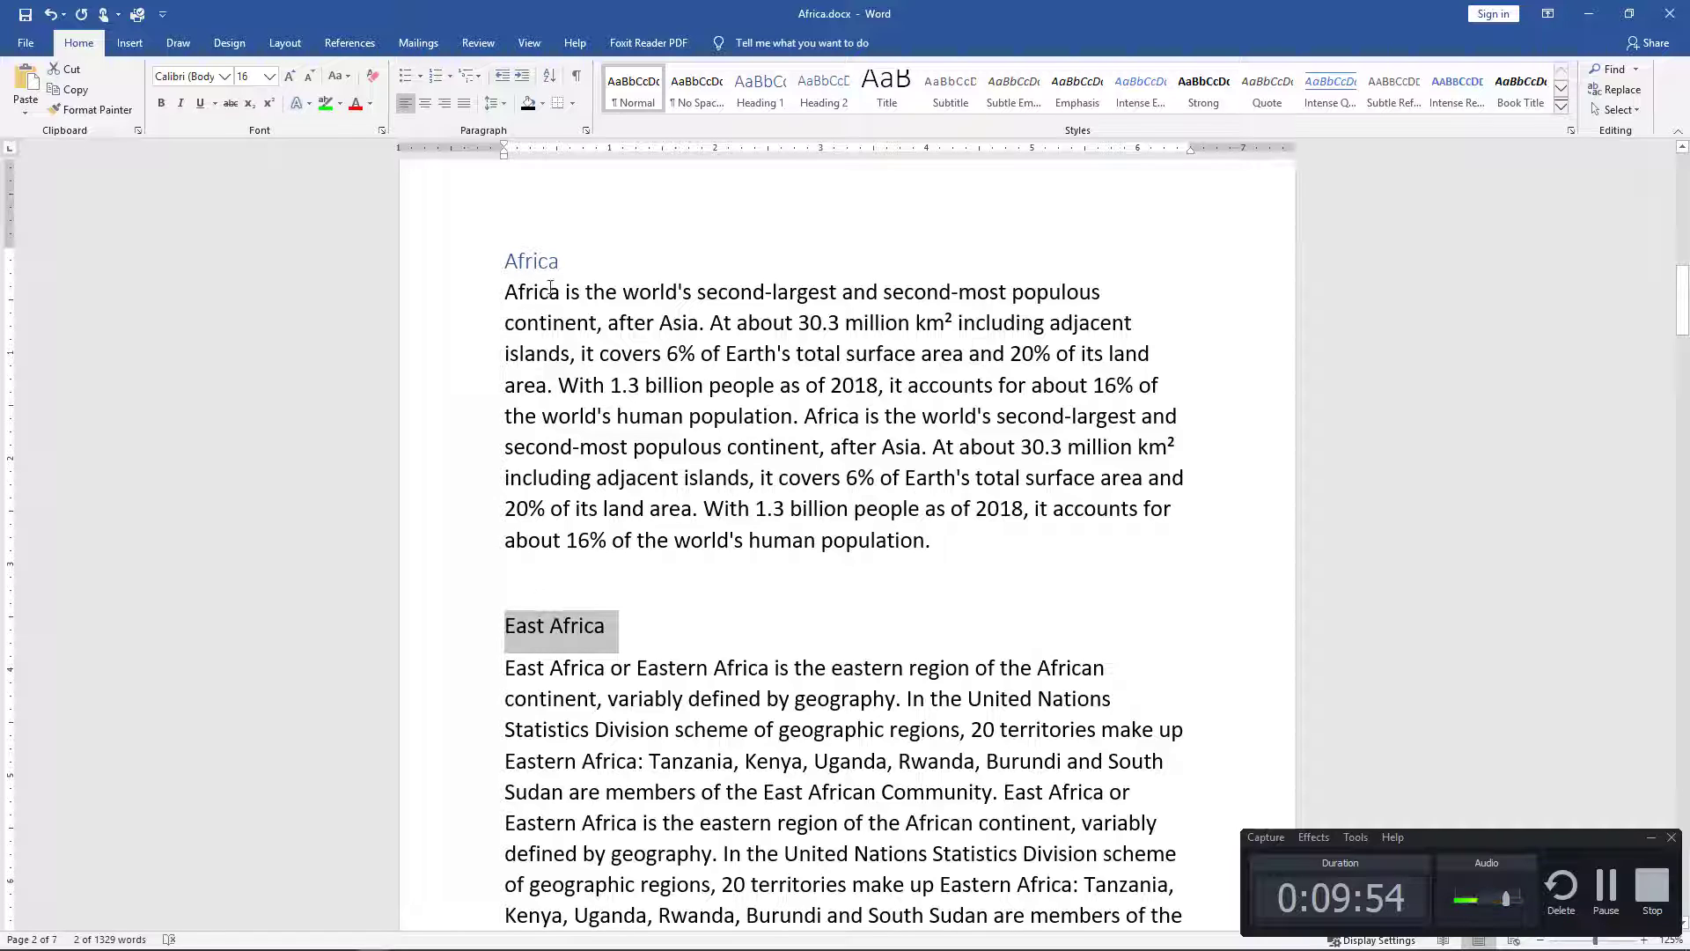
{"action": "left_click", "coordinate": [823, 95]}
{"action": "scroll", "coordinate": [564, 412], "scroll_direction": "down", "scroll_amount": 2}
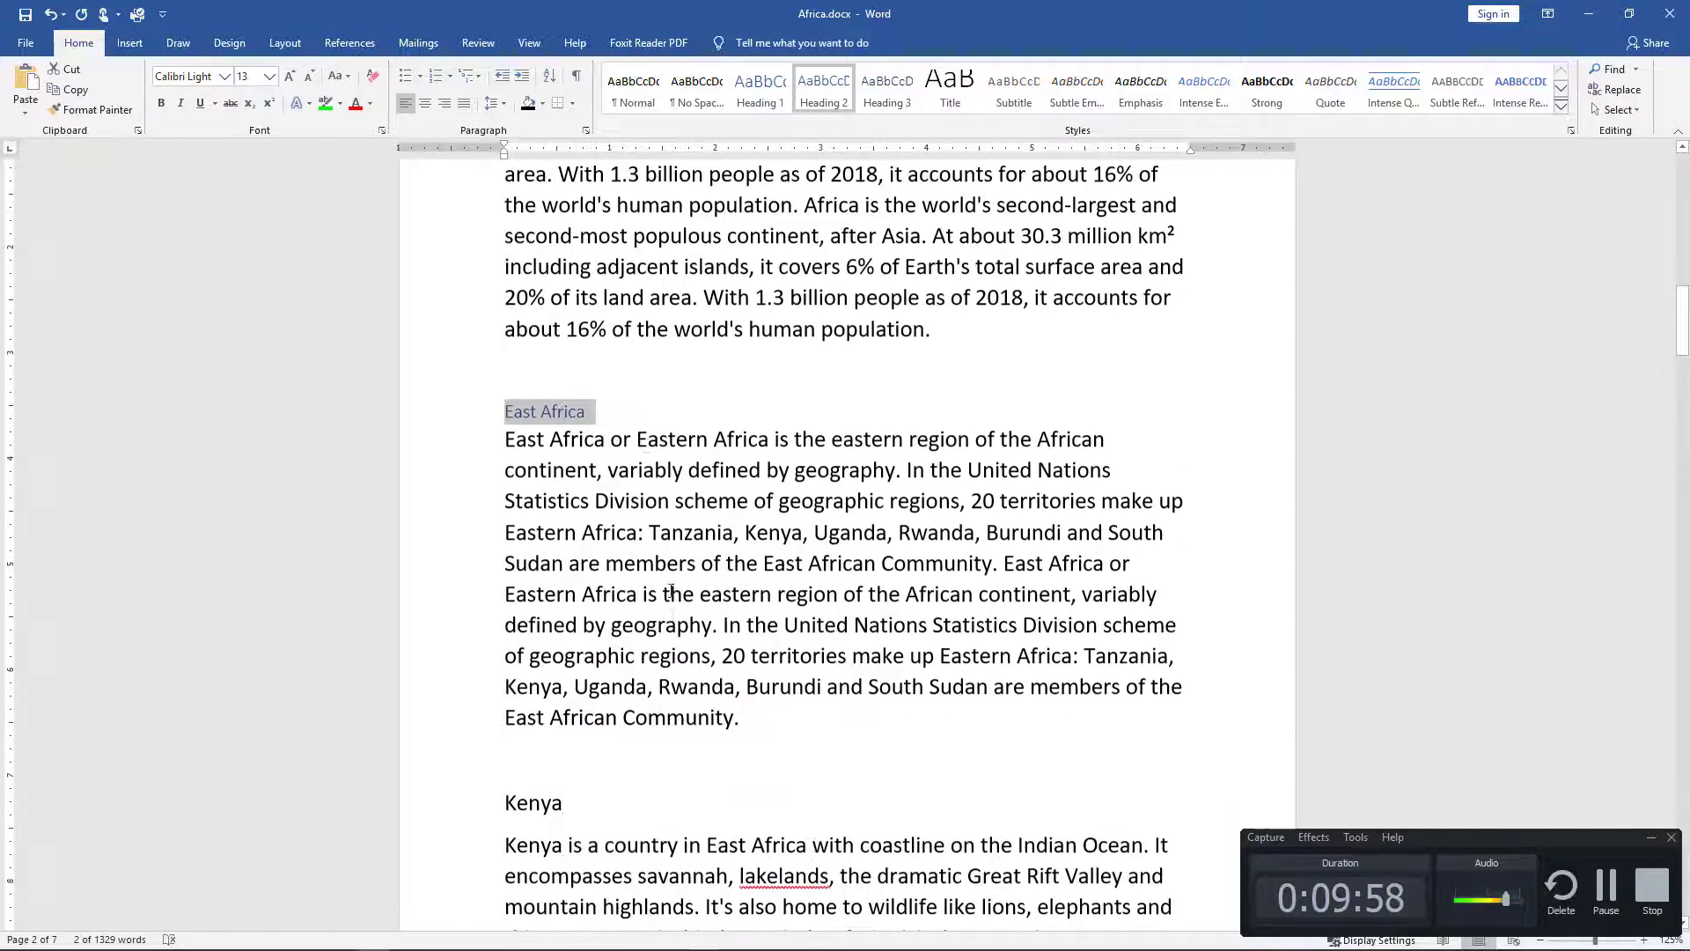
{"action": "scroll", "coordinate": [543, 412], "scroll_direction": "up", "scroll_amount": 1}
{"action": "scroll", "coordinate": [543, 412], "scroll_direction": "up", "scroll_amount": 2}
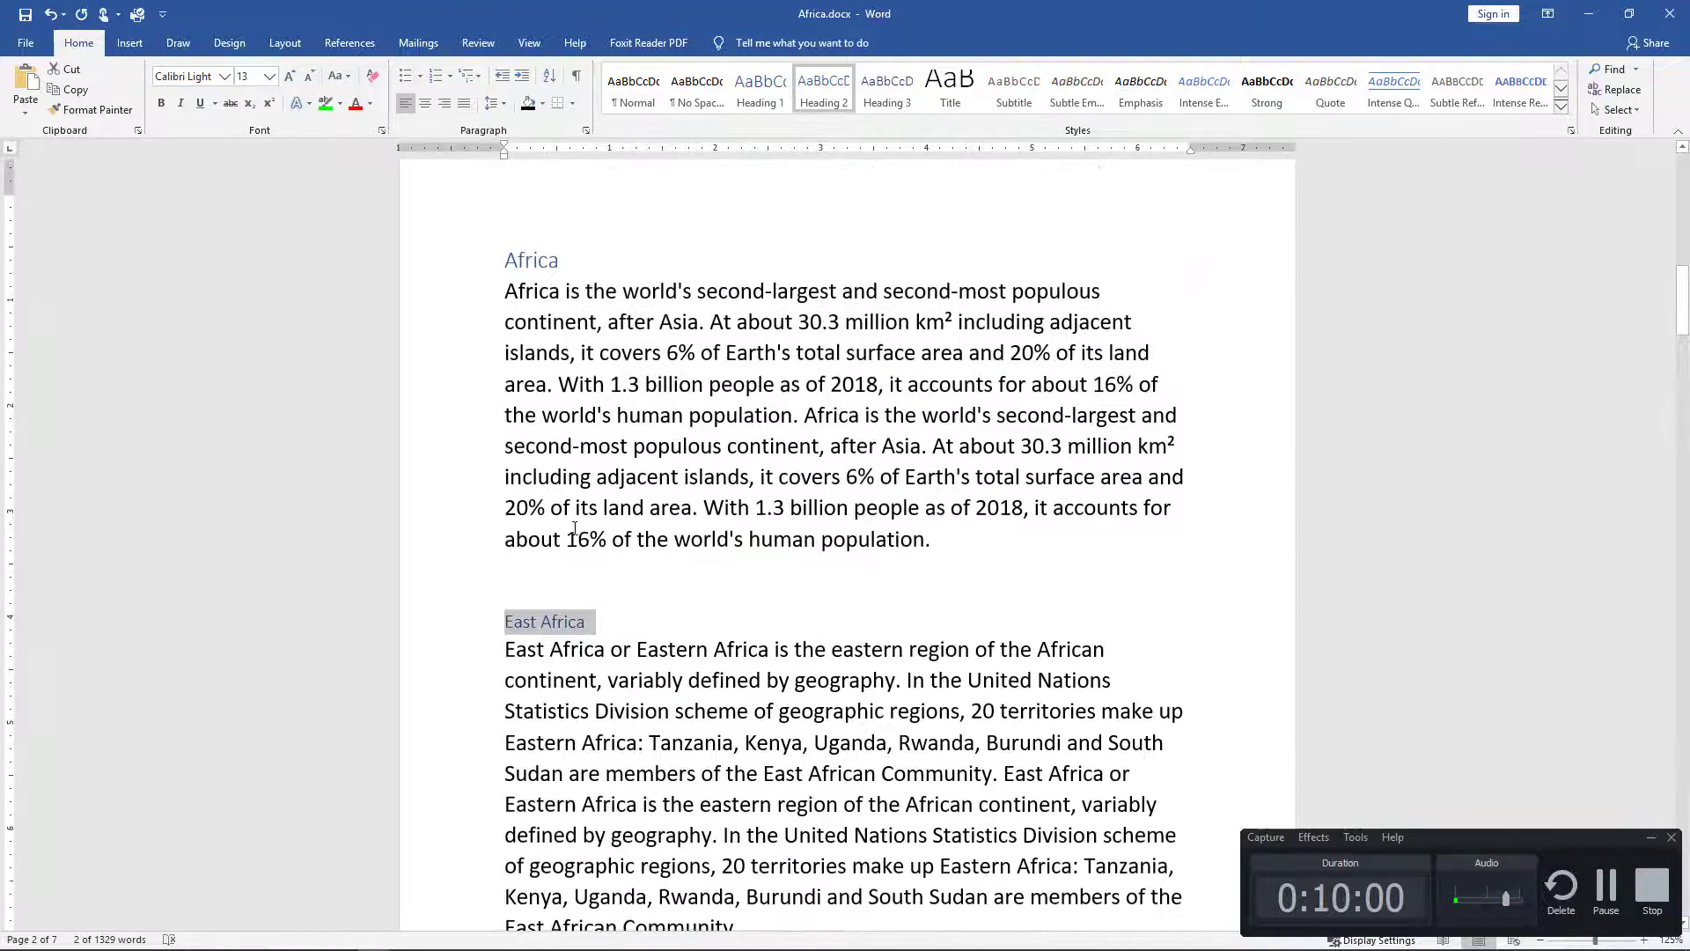
Step: Apply the Heading 3 style to the "Kenya" heading in the East Africa part
{"action": "scroll", "coordinate": [537, 595], "scroll_direction": "down", "scroll_amount": 5}
{"action": "left_click", "coordinate": [537, 595]}
{"action": "scroll", "coordinate": [541, 607], "scroll_direction": "up", "scroll_amount": 1}
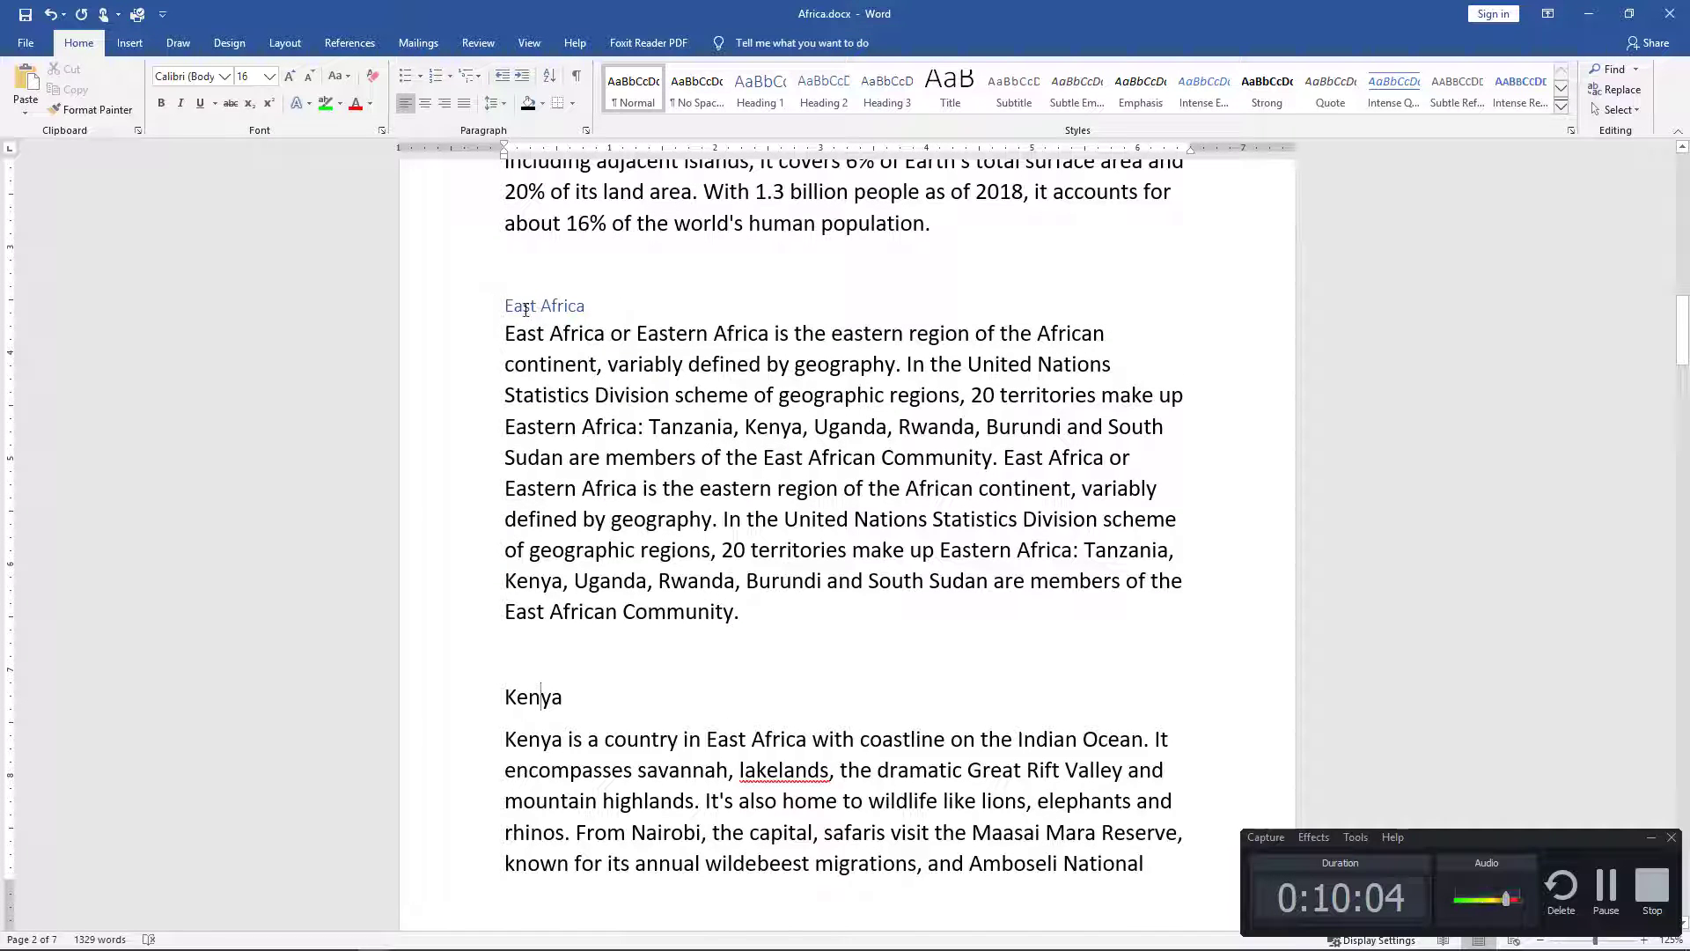
{"action": "mouse_move", "coordinate": [526, 308]}
{"action": "left_click", "coordinate": [883, 90]}
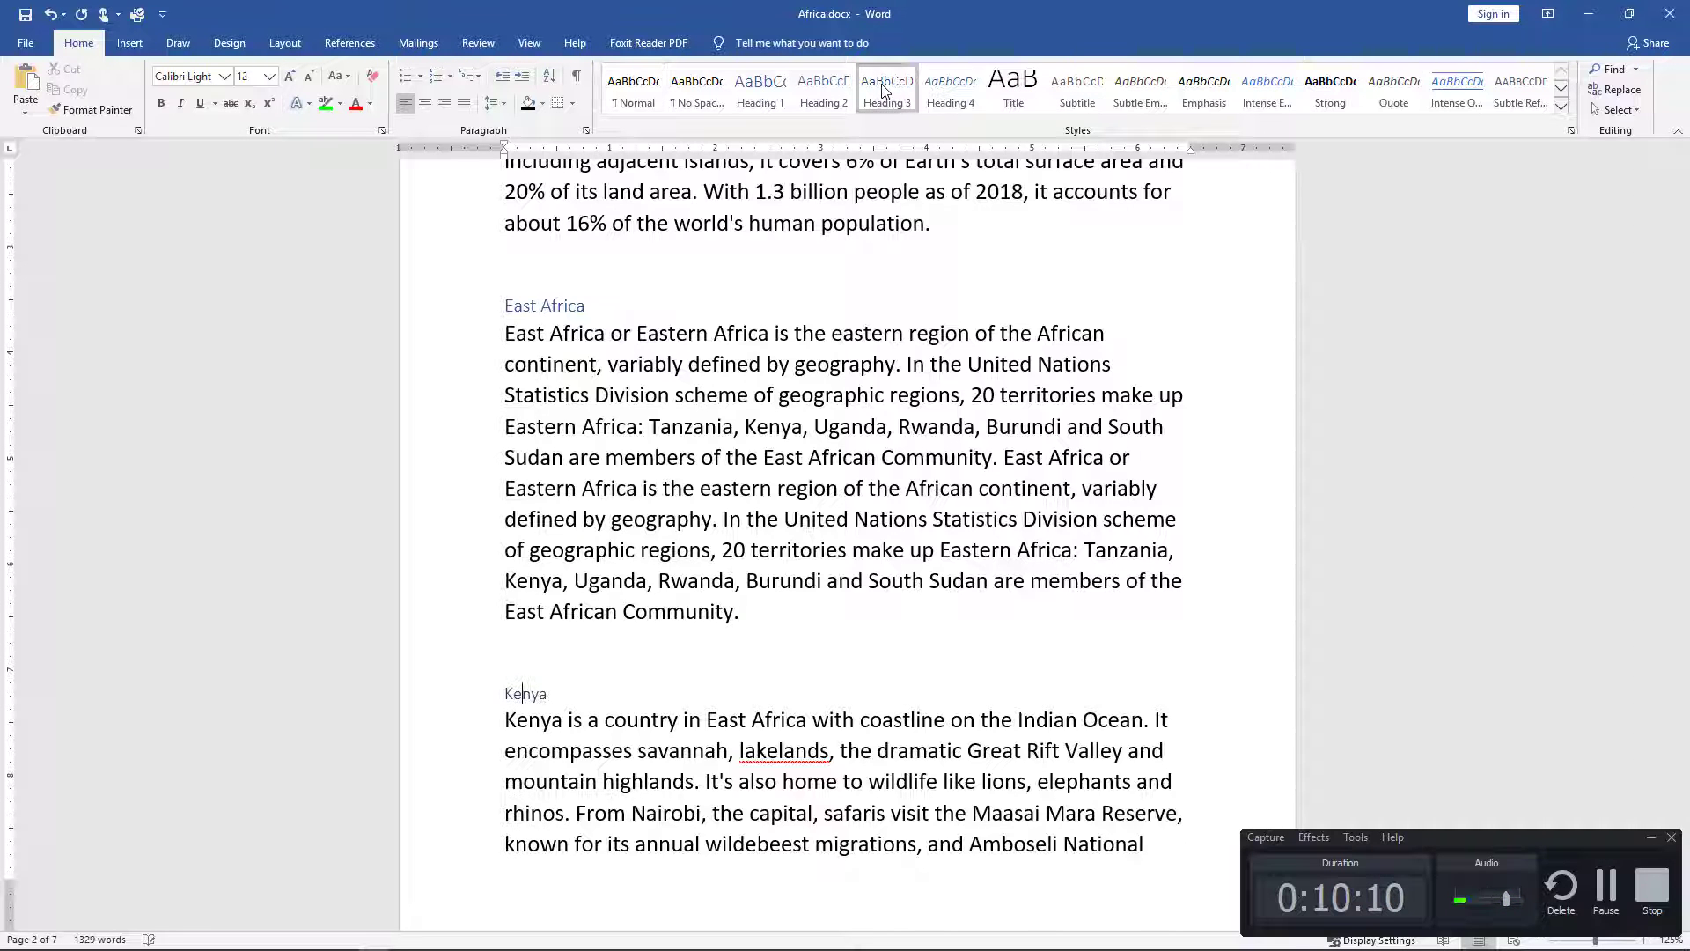
Step: Apply the Heading 3 style to the "Tanzania" heading, using the same level as the "Kenya" heading
{"action": "scroll", "coordinate": [616, 634], "scroll_direction": "down", "scroll_amount": 5}
{"action": "scroll", "coordinate": [534, 673], "scroll_direction": "down", "scroll_amount": 2}
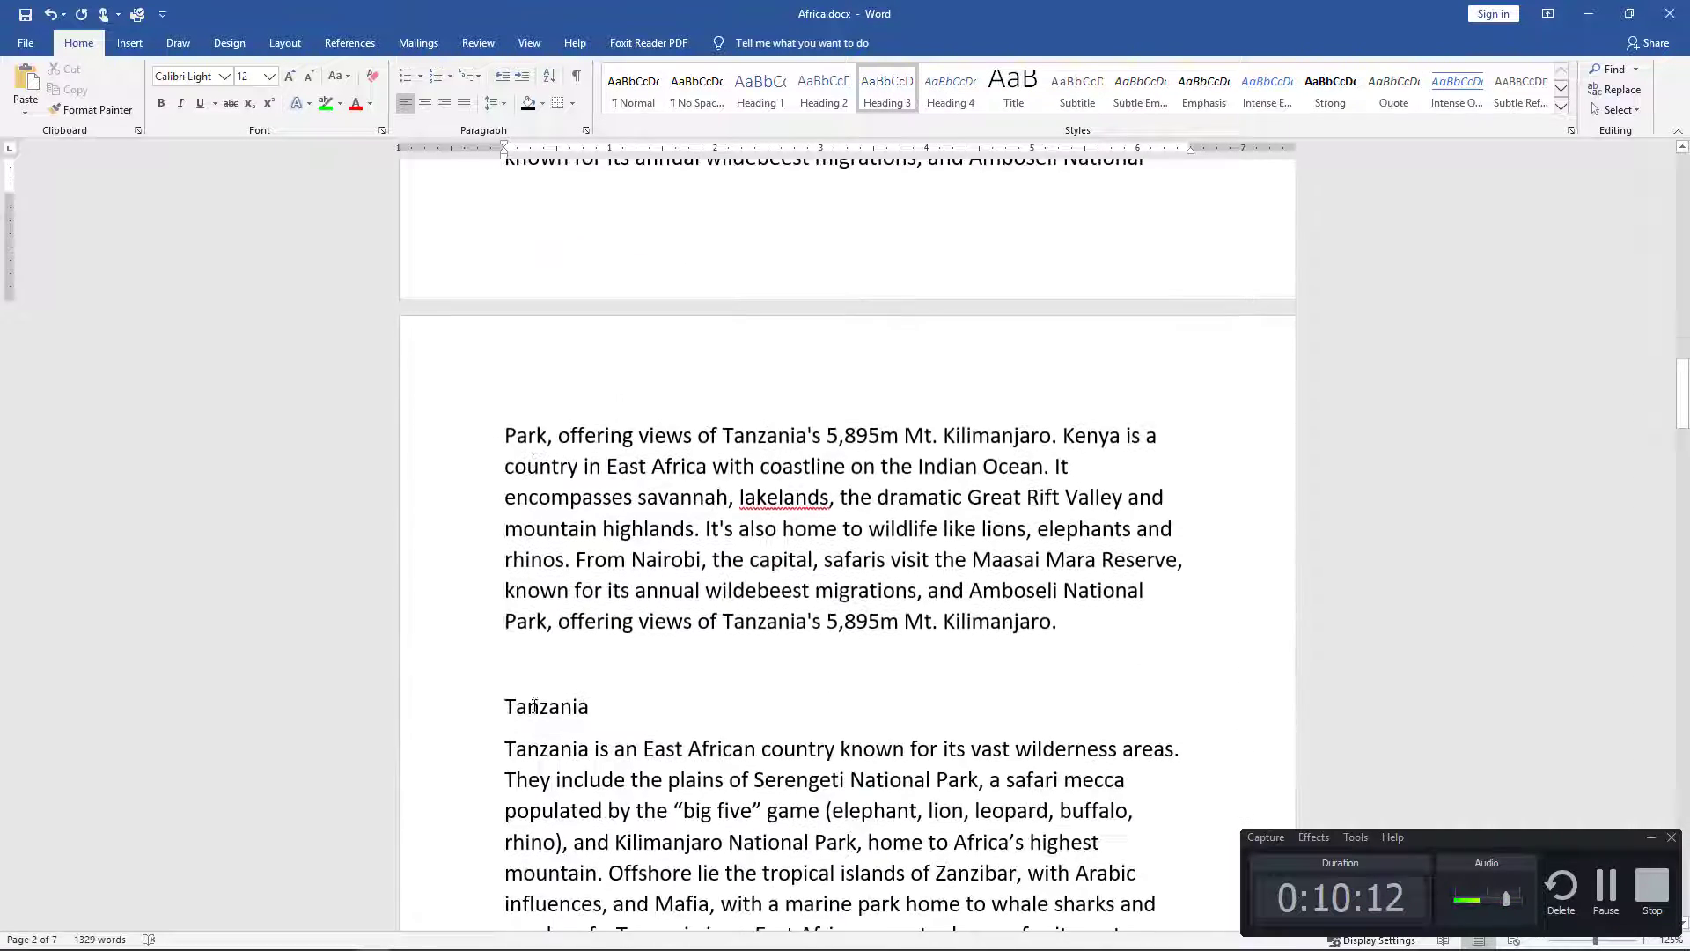
{"action": "left_click", "coordinate": [542, 709]}
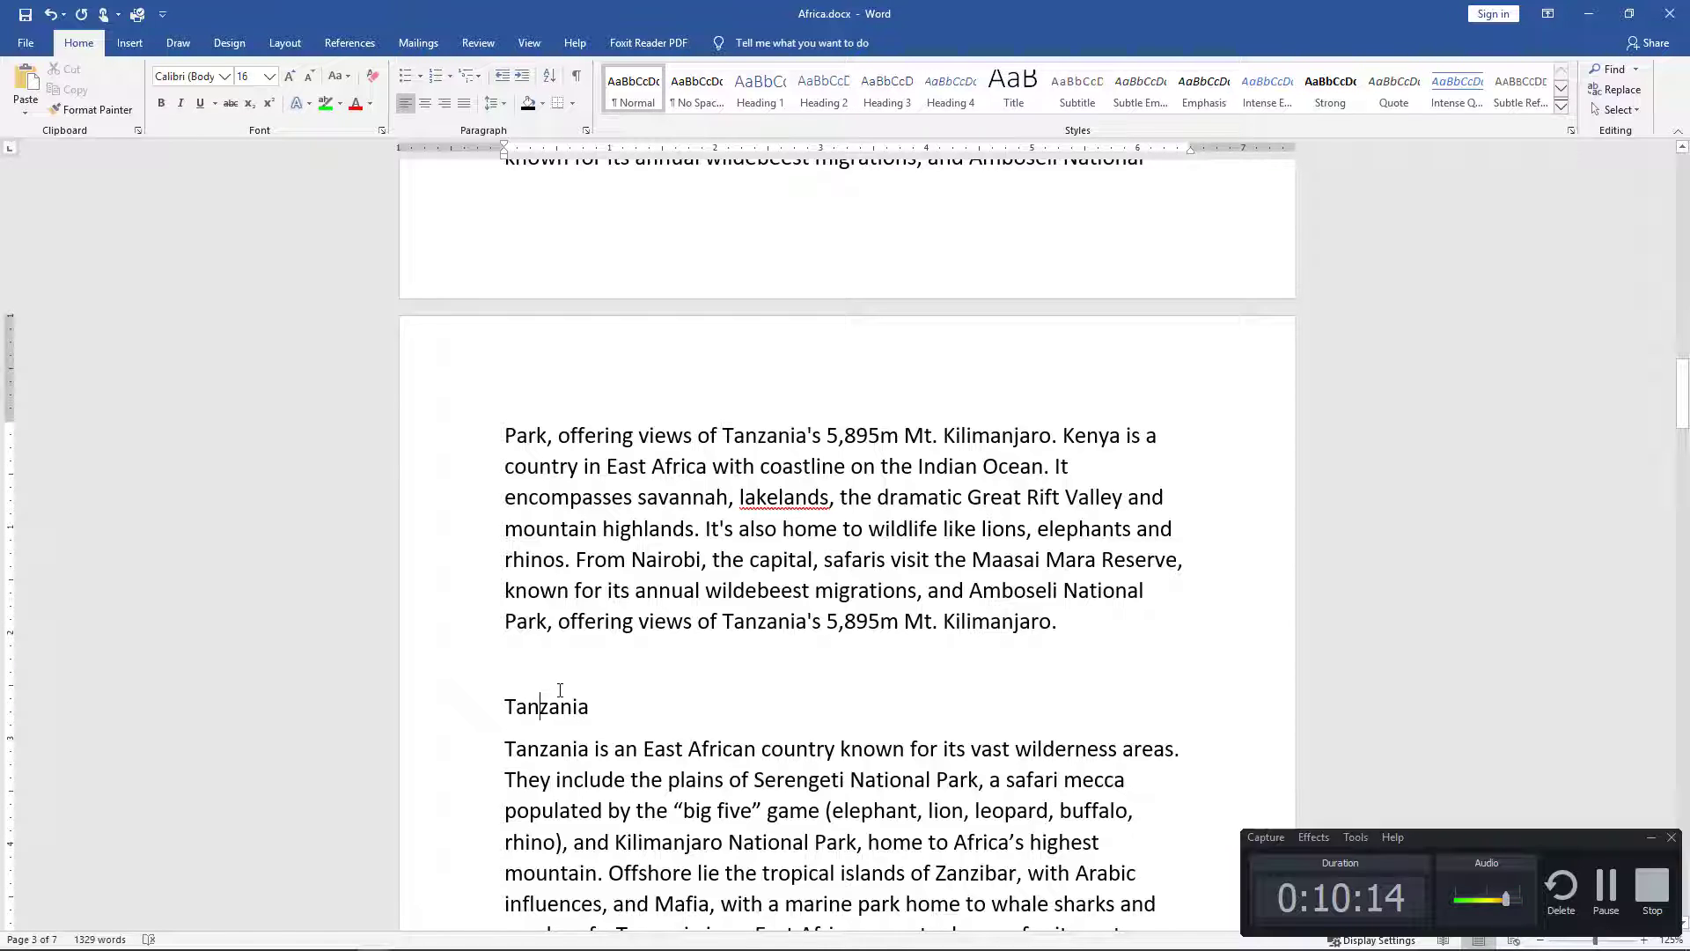
{"action": "scroll", "coordinate": [559, 690], "scroll_direction": "up", "scroll_amount": 7}
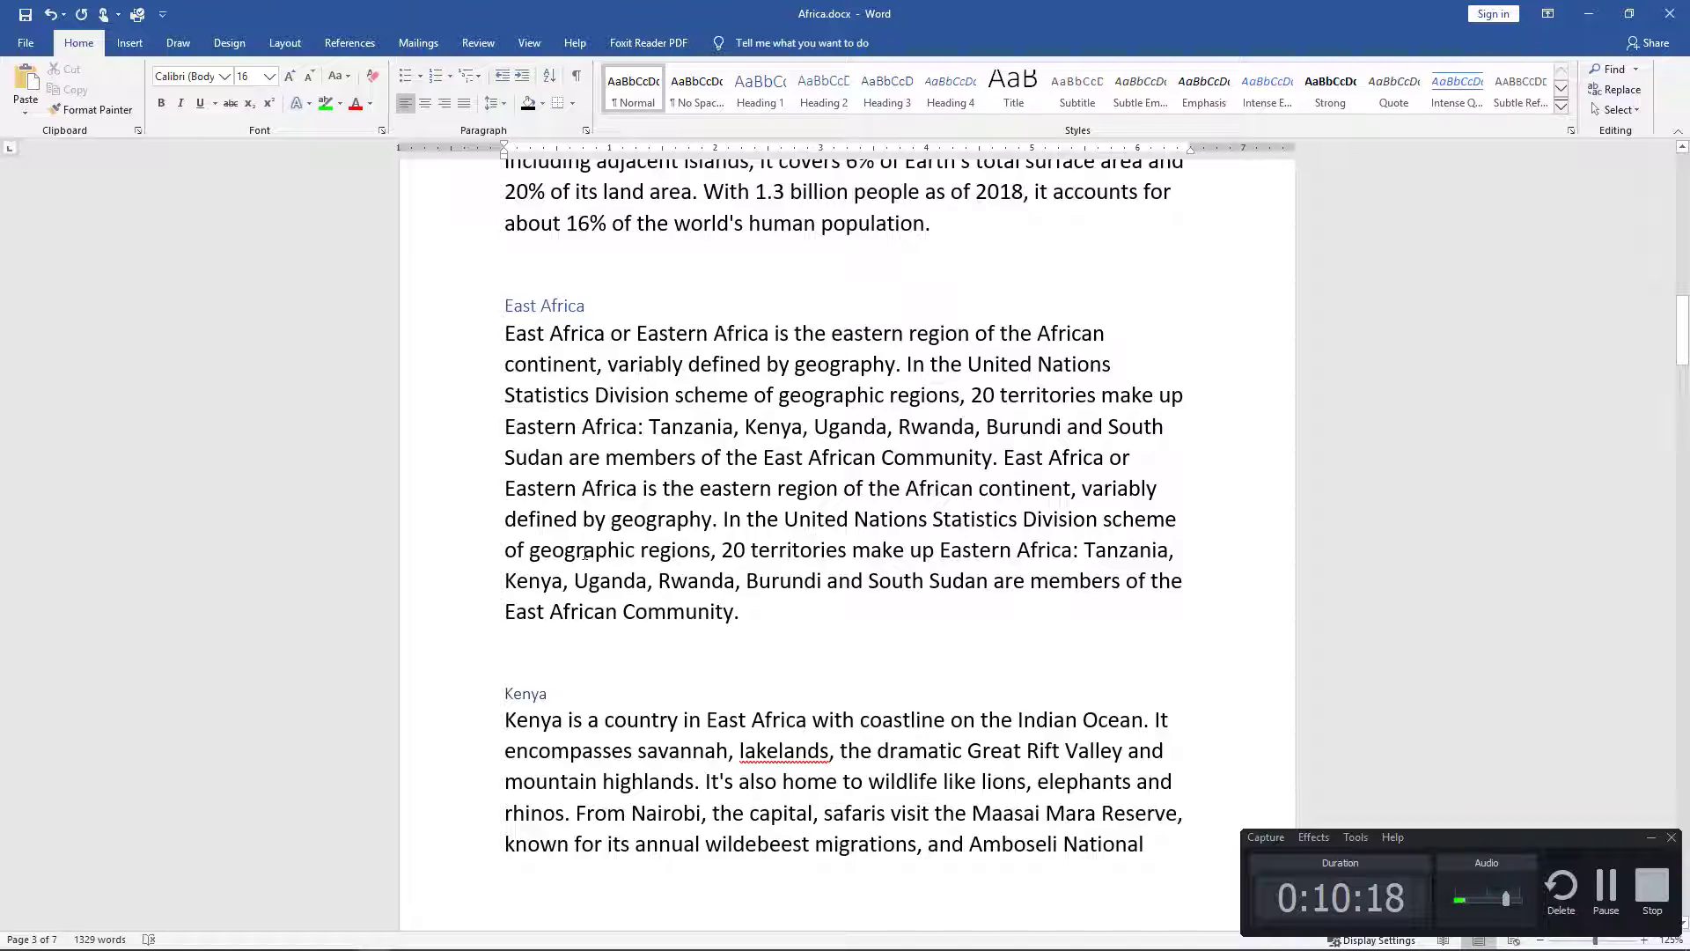
{"action": "scroll", "coordinate": [585, 553], "scroll_direction": "down", "scroll_amount": 4}
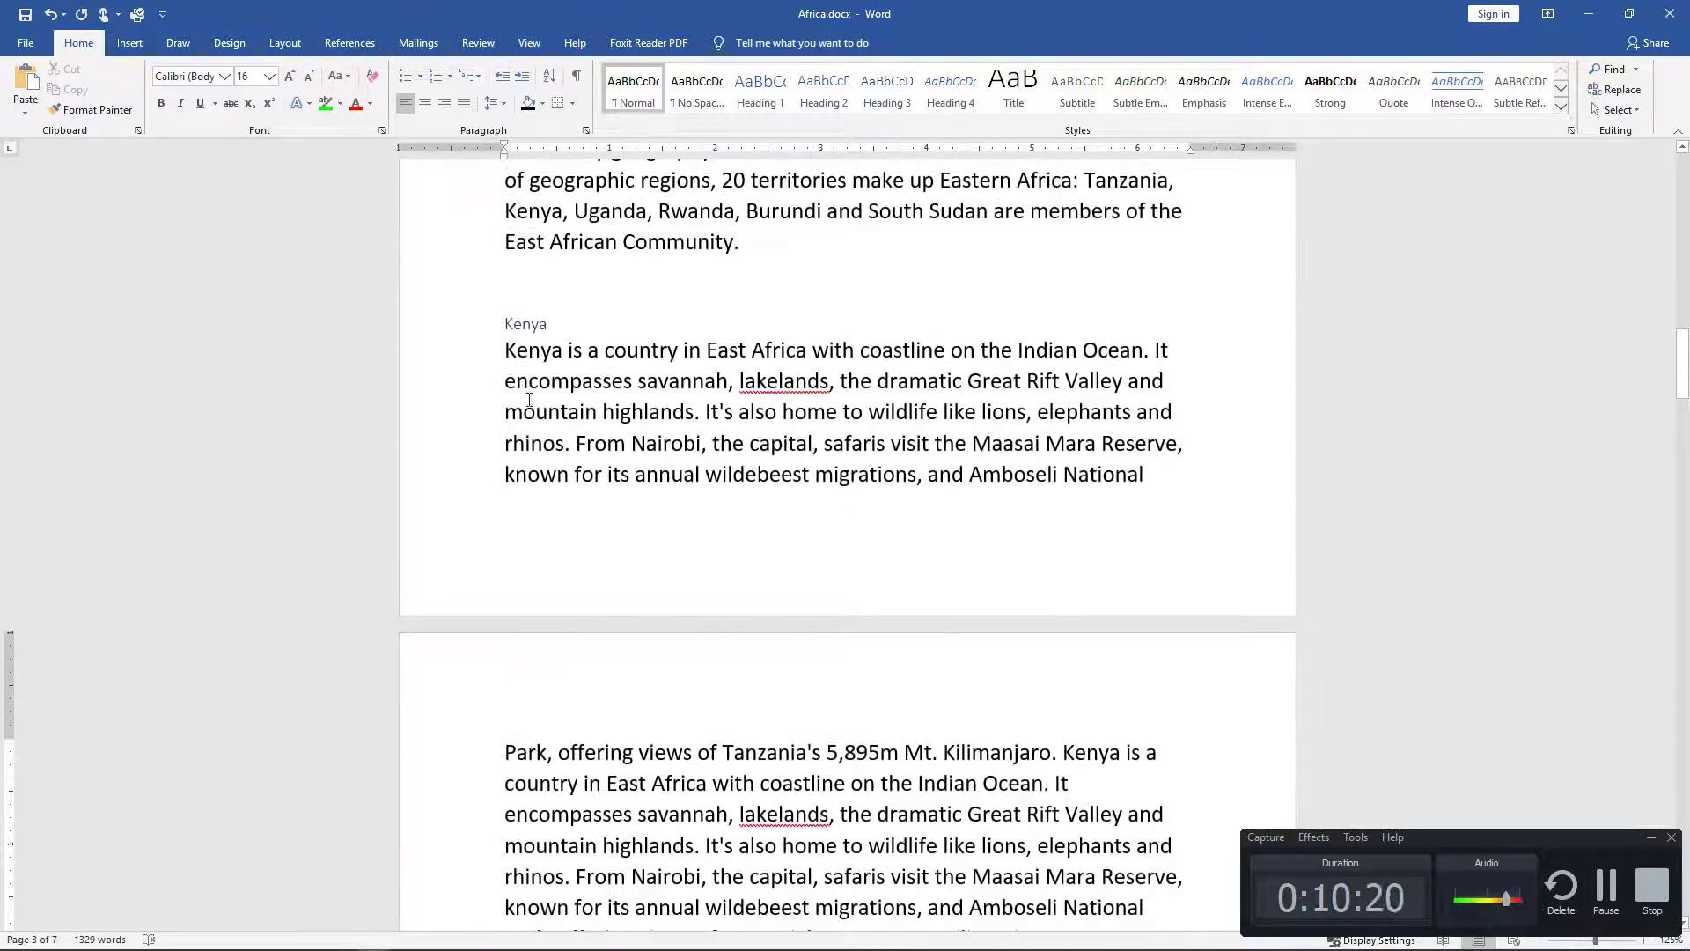
{"action": "scroll", "coordinate": [528, 399], "scroll_direction": "down", "scroll_amount": 3}
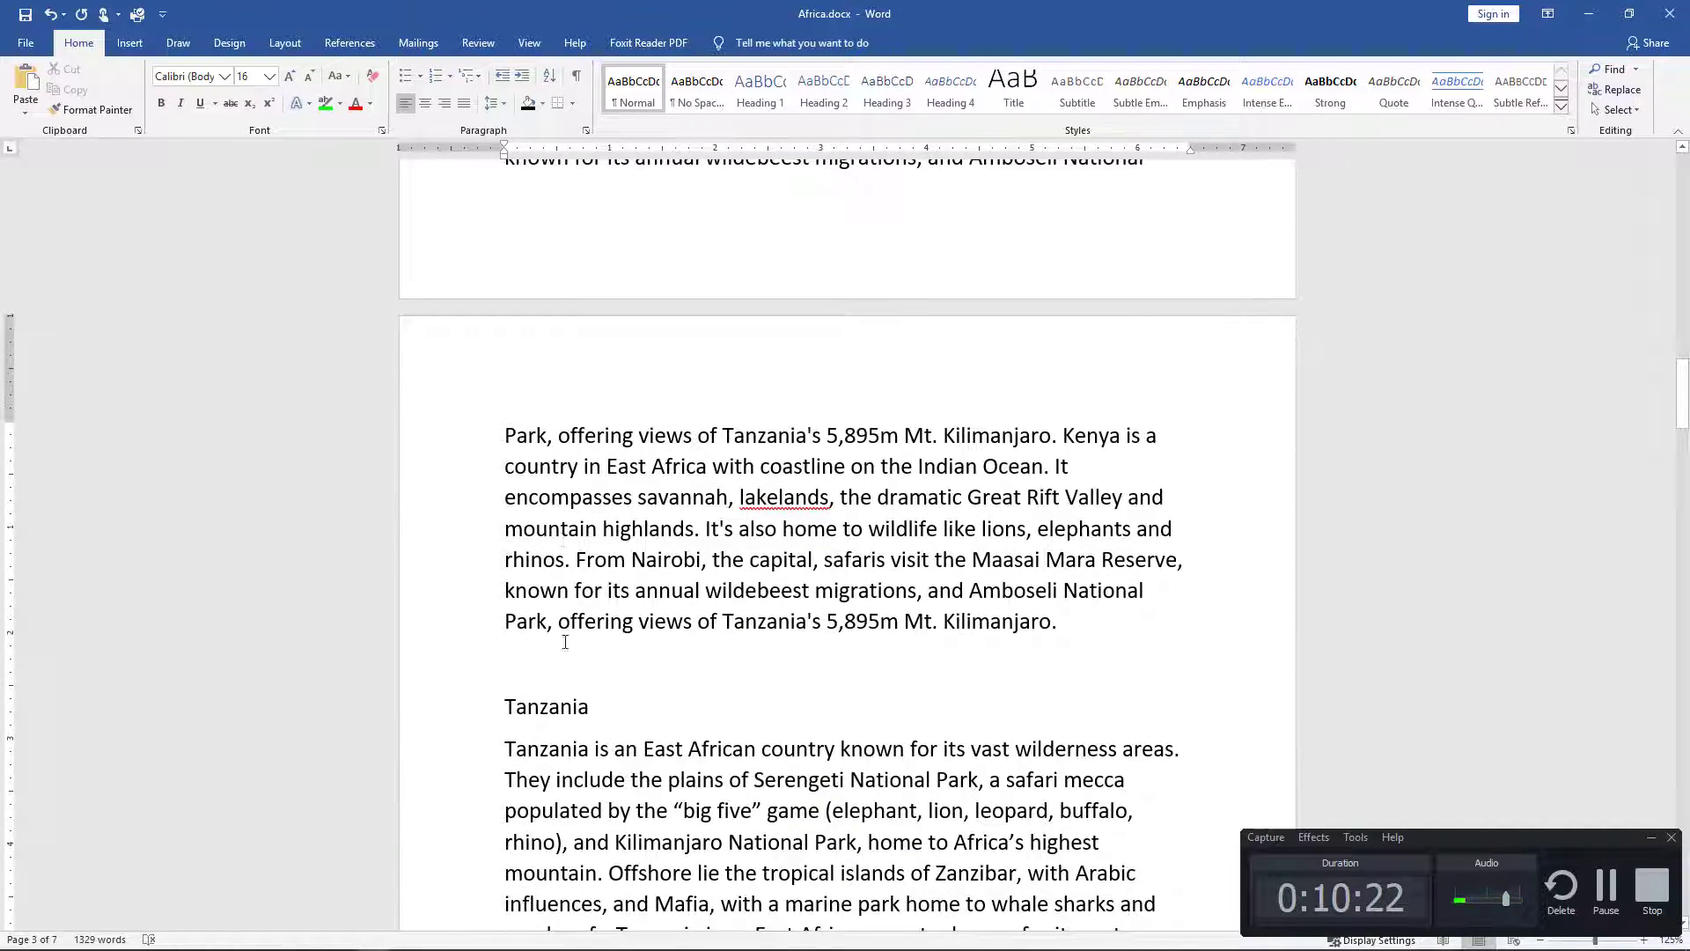
{"action": "scroll", "coordinate": [565, 642], "scroll_direction": "up", "scroll_amount": 1}
{"action": "scroll", "coordinate": [589, 422], "scroll_direction": "up", "scroll_amount": 3}
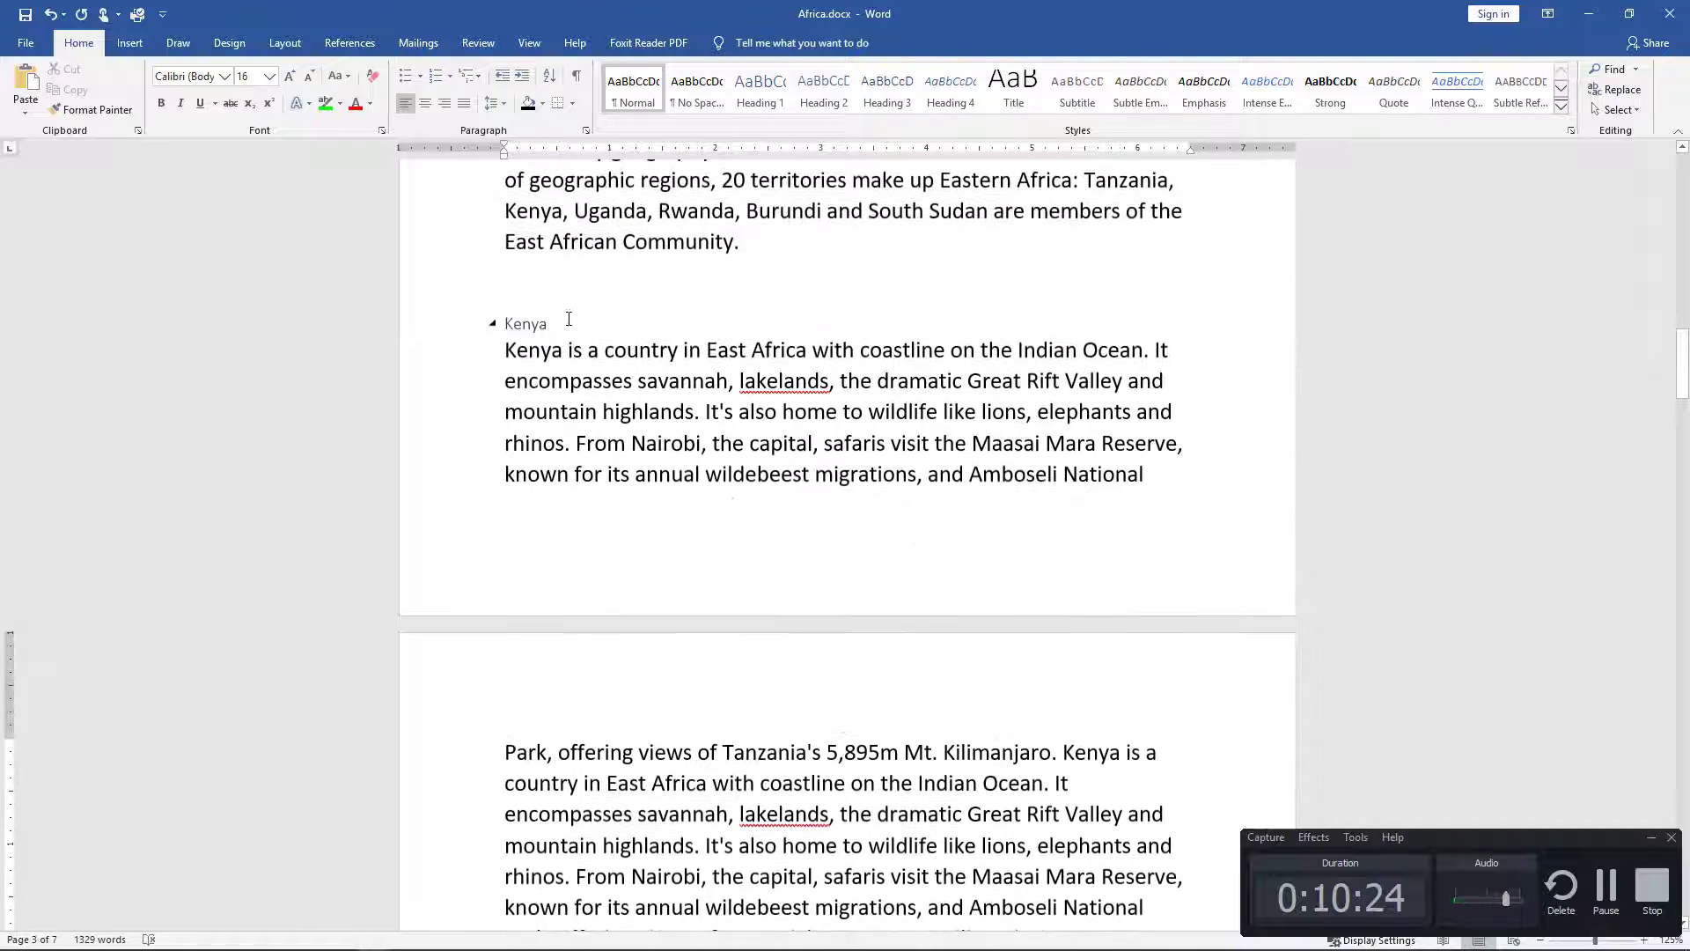
{"action": "scroll", "coordinate": [528, 370], "scroll_direction": "up", "scroll_amount": 1}
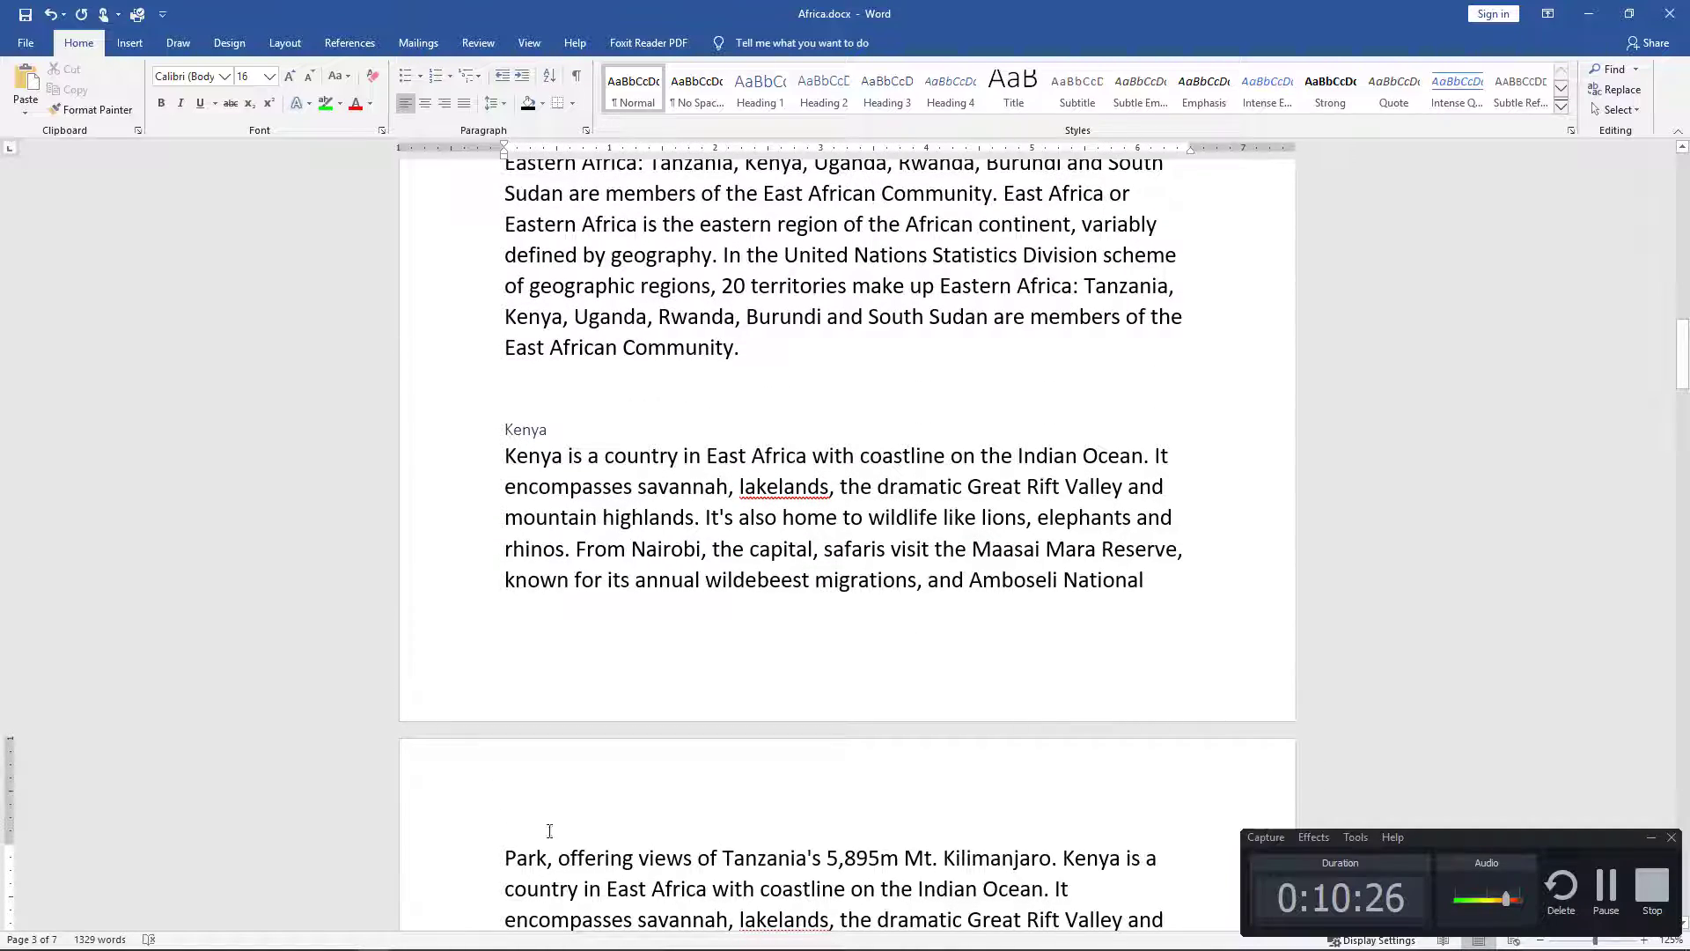
{"action": "scroll", "coordinate": [549, 830], "scroll_direction": "down", "scroll_amount": 2}
{"action": "scroll", "coordinate": [564, 704], "scroll_direction": "up", "scroll_amount": 4}
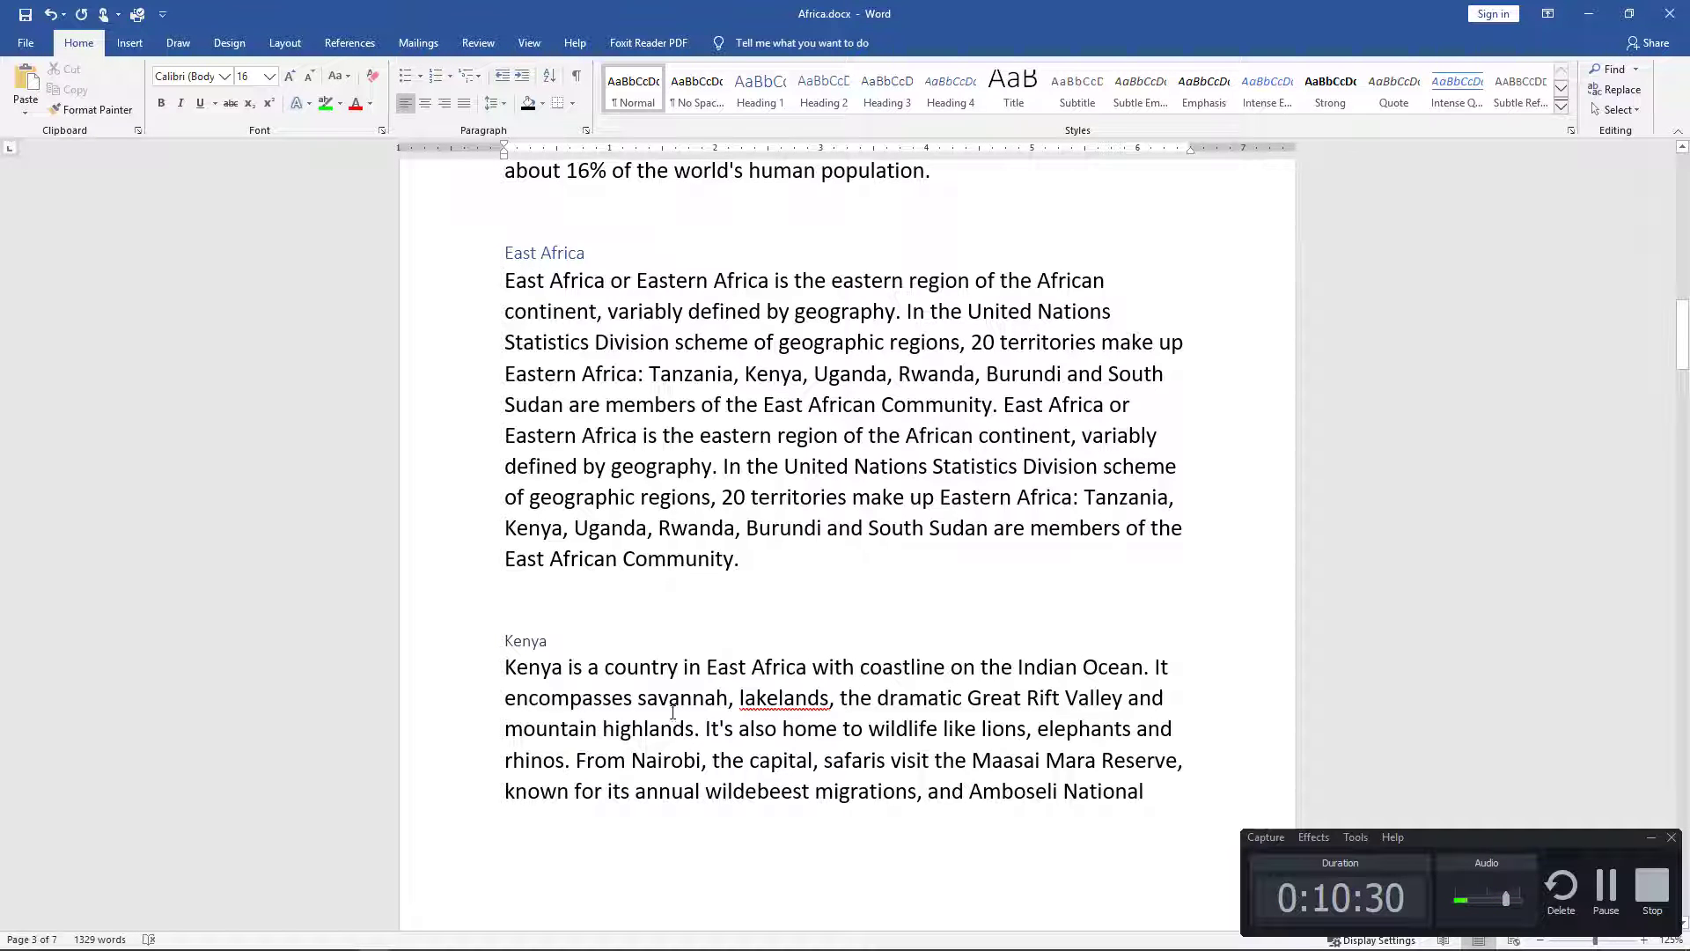
{"action": "scroll", "coordinate": [673, 711], "scroll_direction": "down", "scroll_amount": 3}
{"action": "scroll", "coordinate": [547, 809], "scroll_direction": "down", "scroll_amount": 3}
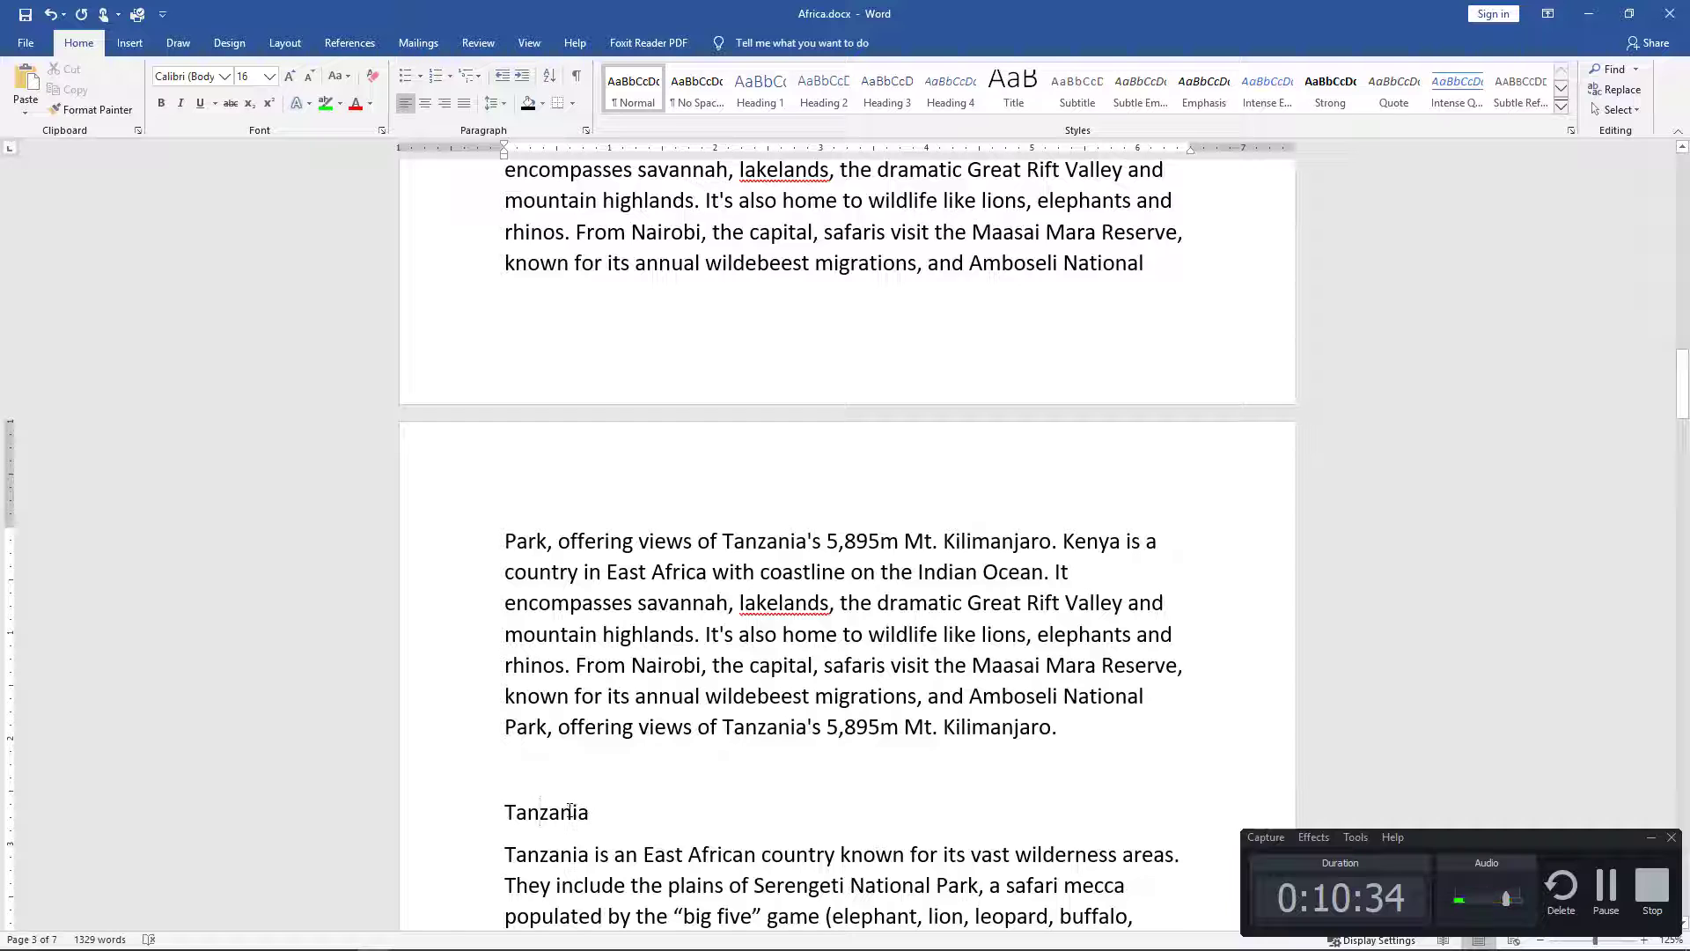
{"action": "left_click", "coordinate": [902, 91]}
Step: Apply the Heading 3 style to the "Uganda" heading in the East Africa part
{"action": "scroll", "coordinate": [709, 444], "scroll_direction": "down", "scroll_amount": 10}
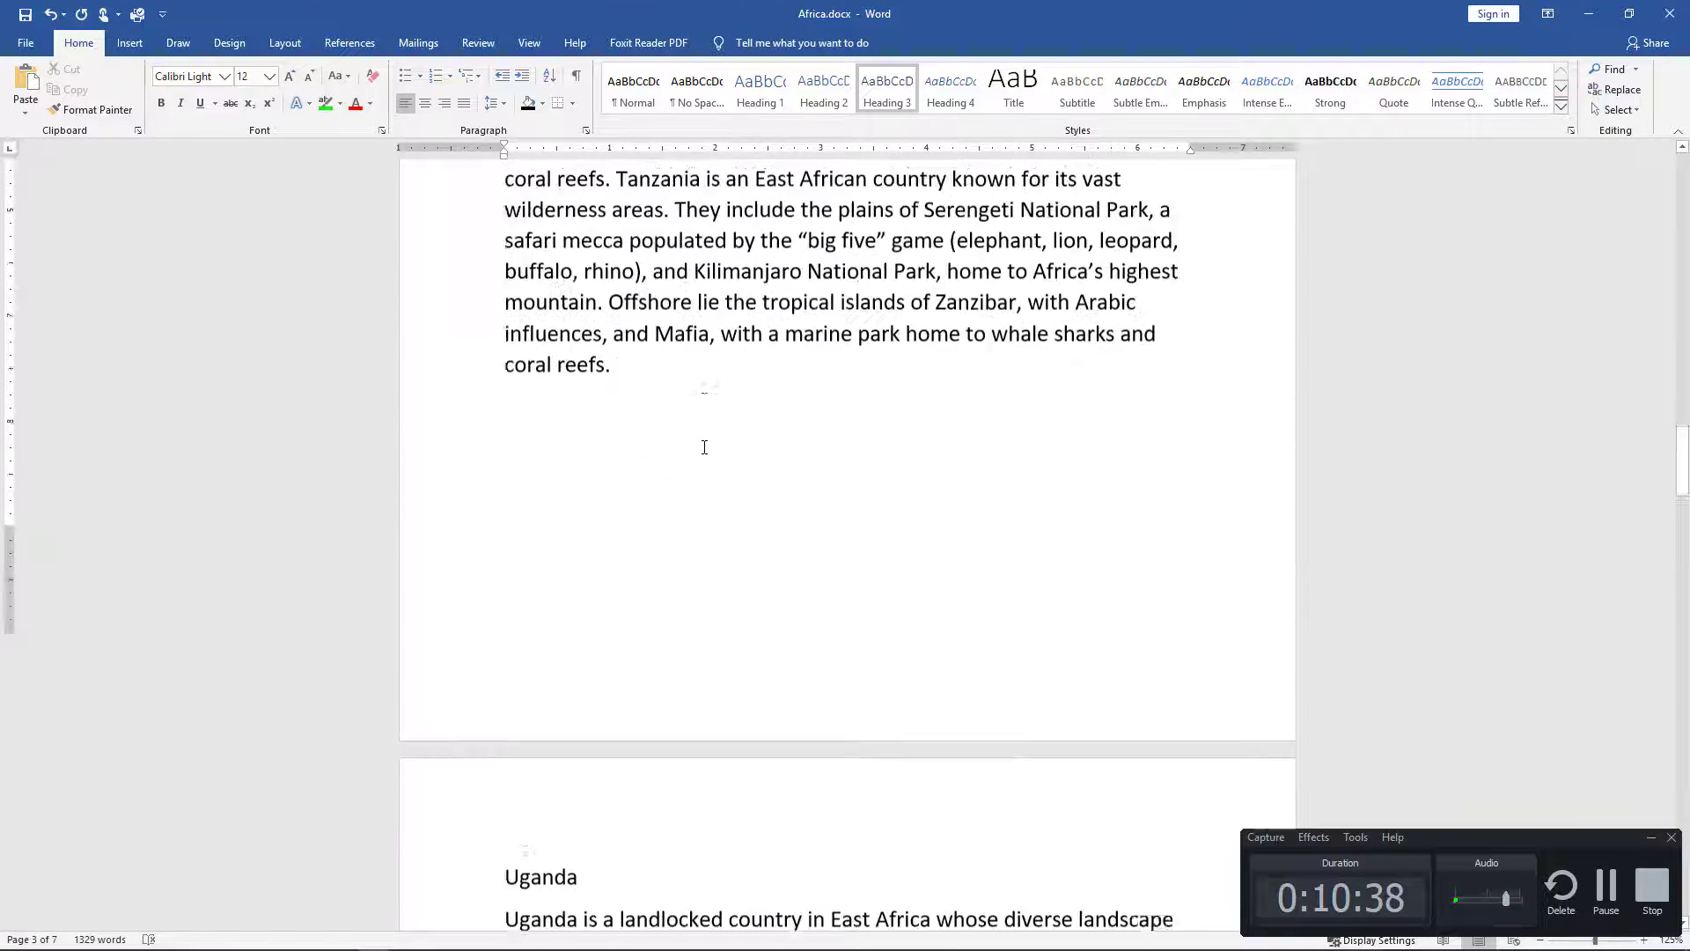
{"action": "scroll", "coordinate": [704, 447], "scroll_direction": "down", "scroll_amount": 4}
{"action": "left_click", "coordinate": [543, 506]}
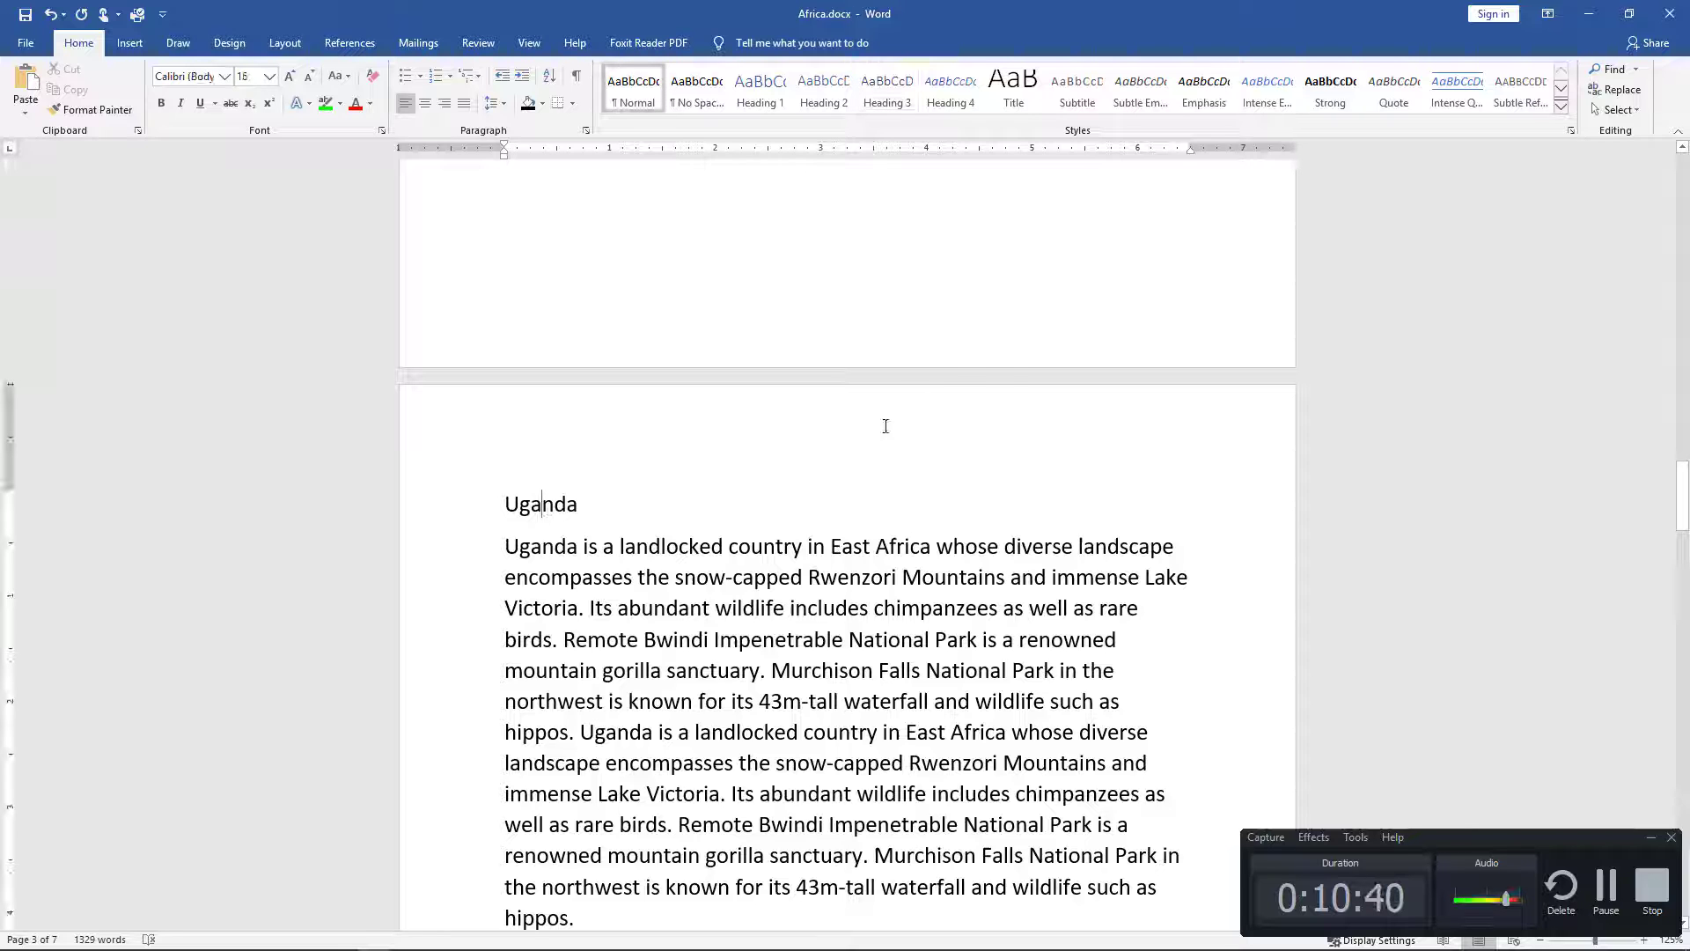
{"action": "left_click", "coordinate": [886, 88]}
Step: Apply the Heading 3 style to the "Ethiopia" heading below the Uganda text
{"action": "scroll", "coordinate": [715, 533], "scroll_direction": "down", "scroll_amount": 3}
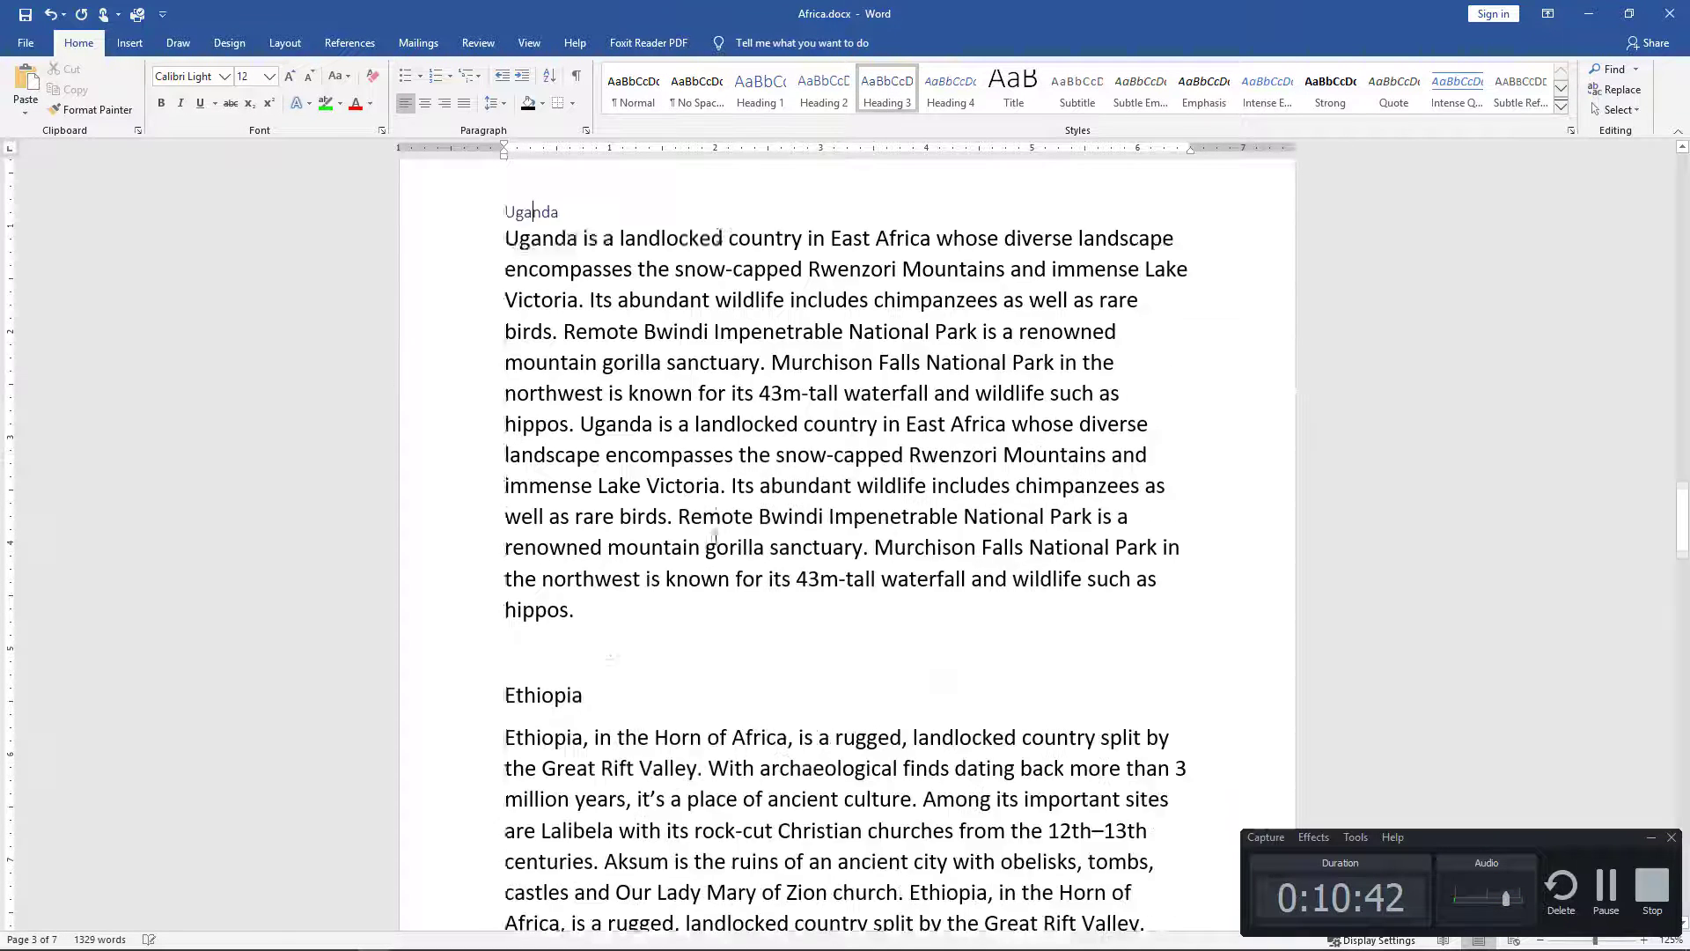
{"action": "scroll", "coordinate": [716, 533], "scroll_direction": "down", "scroll_amount": 3}
{"action": "left_click", "coordinate": [554, 456]}
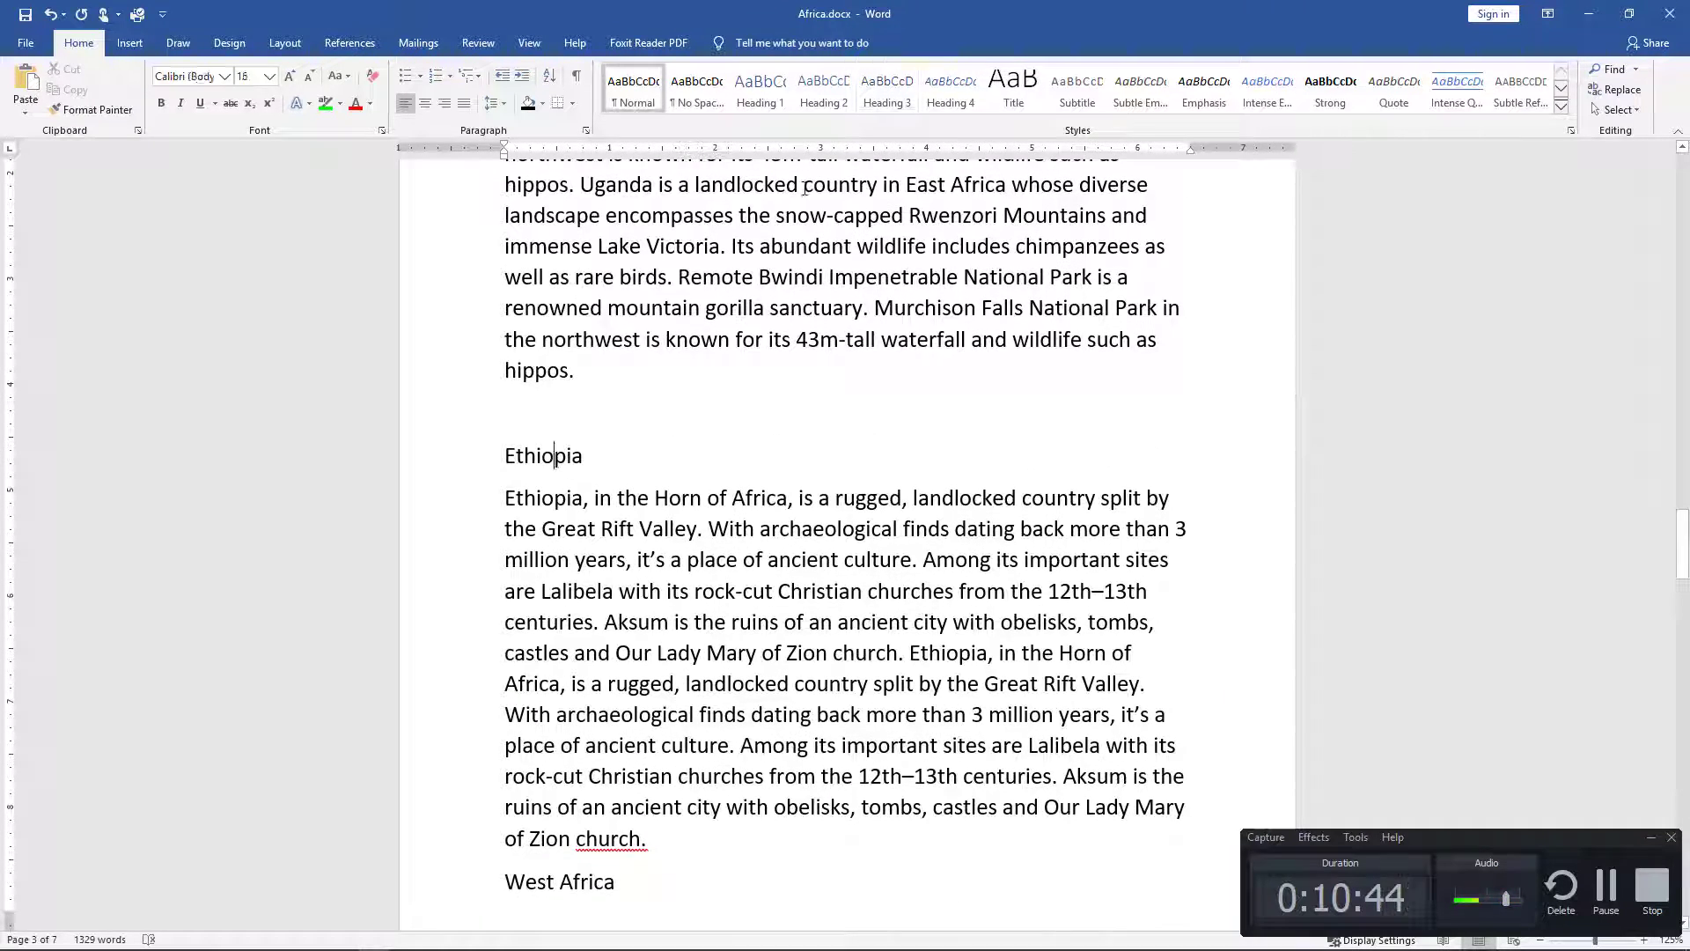
{"action": "left_click", "coordinate": [886, 88]}
Step: Insert a page break before the "West Africa" heading so that it starts a new page
{"action": "scroll", "coordinate": [572, 353], "scroll_direction": "up", "scroll_amount": 5}
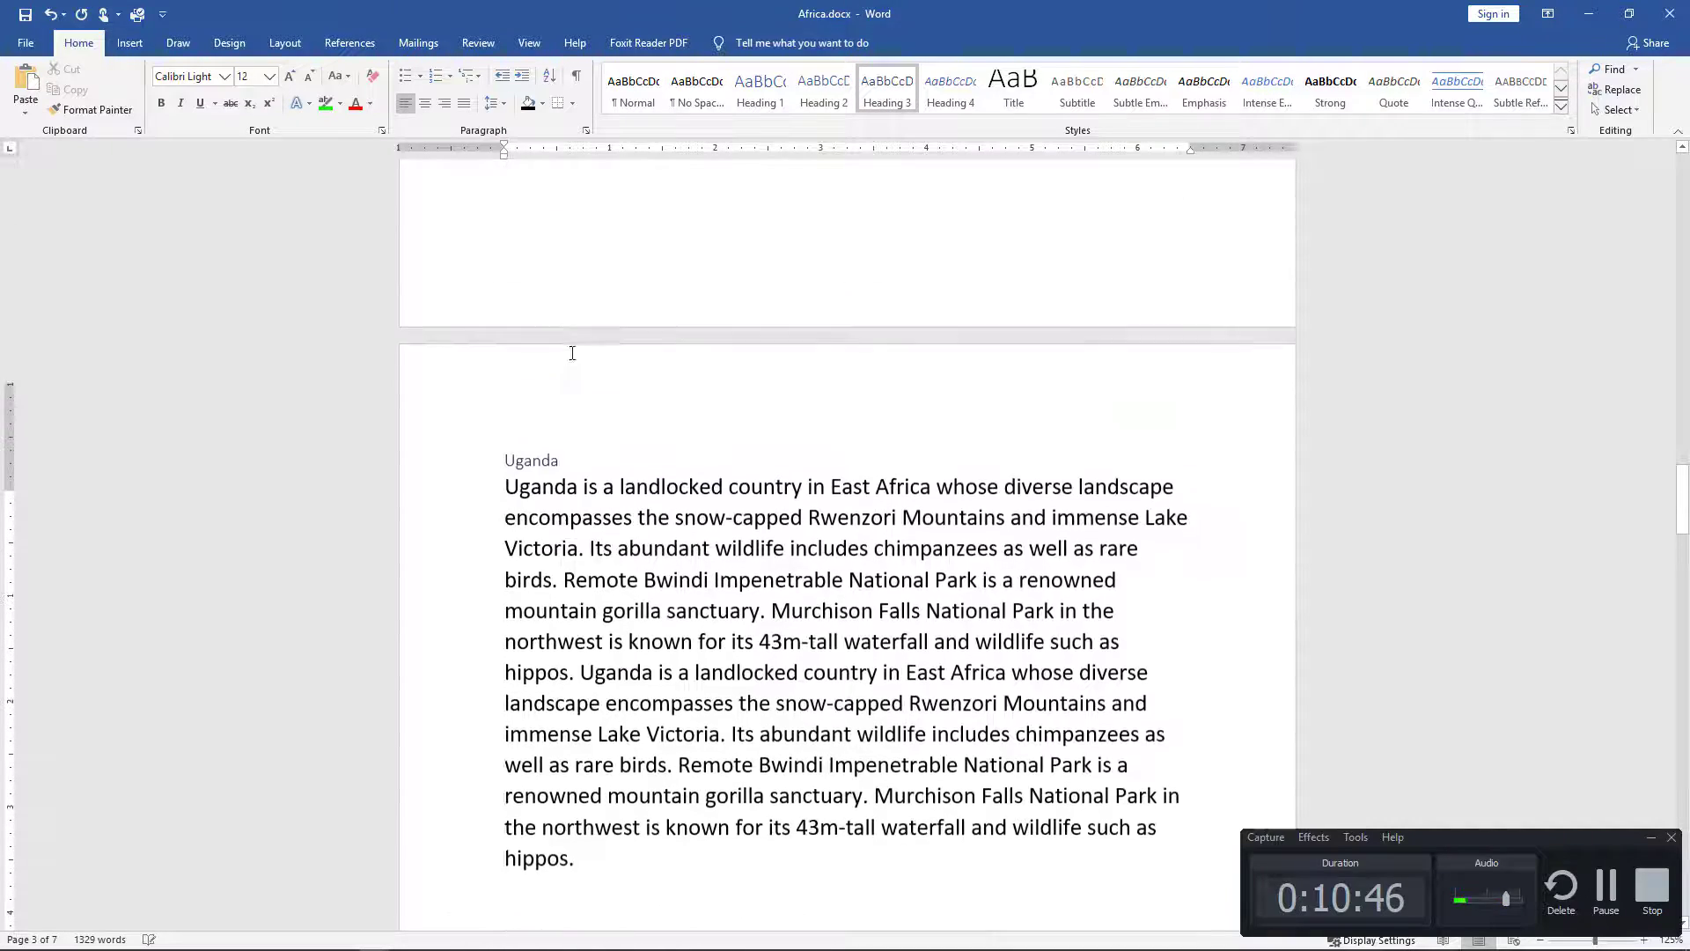
{"action": "scroll", "coordinate": [572, 352], "scroll_direction": "down", "scroll_amount": 8}
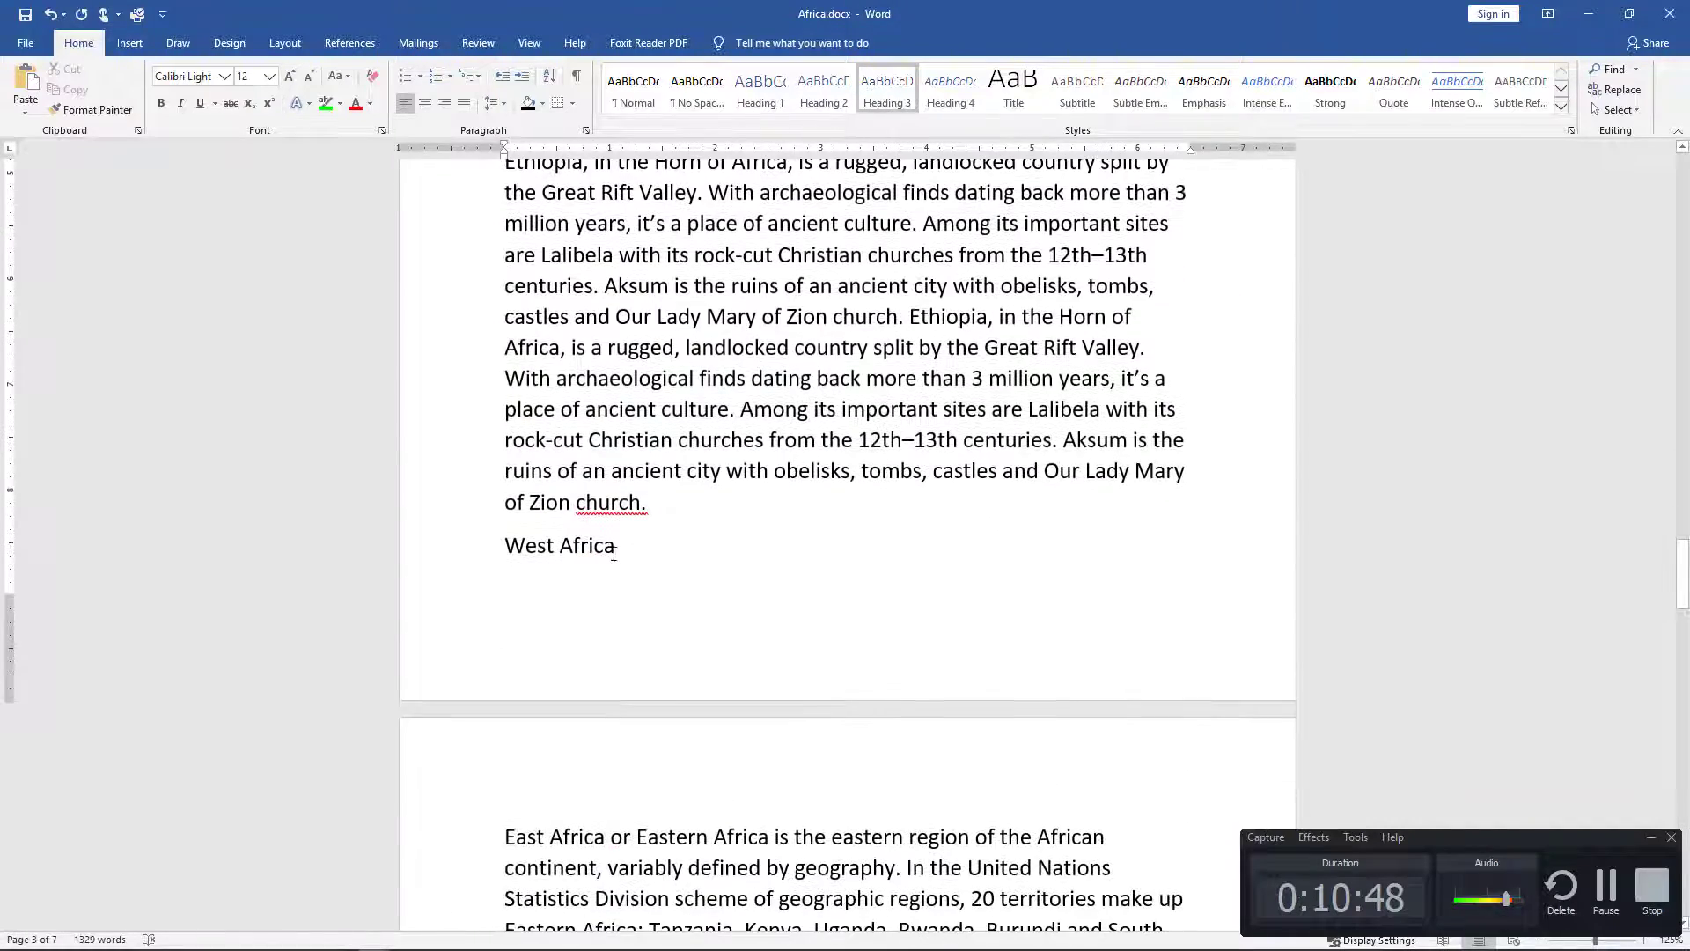
{"action": "left_click", "coordinate": [511, 545]}
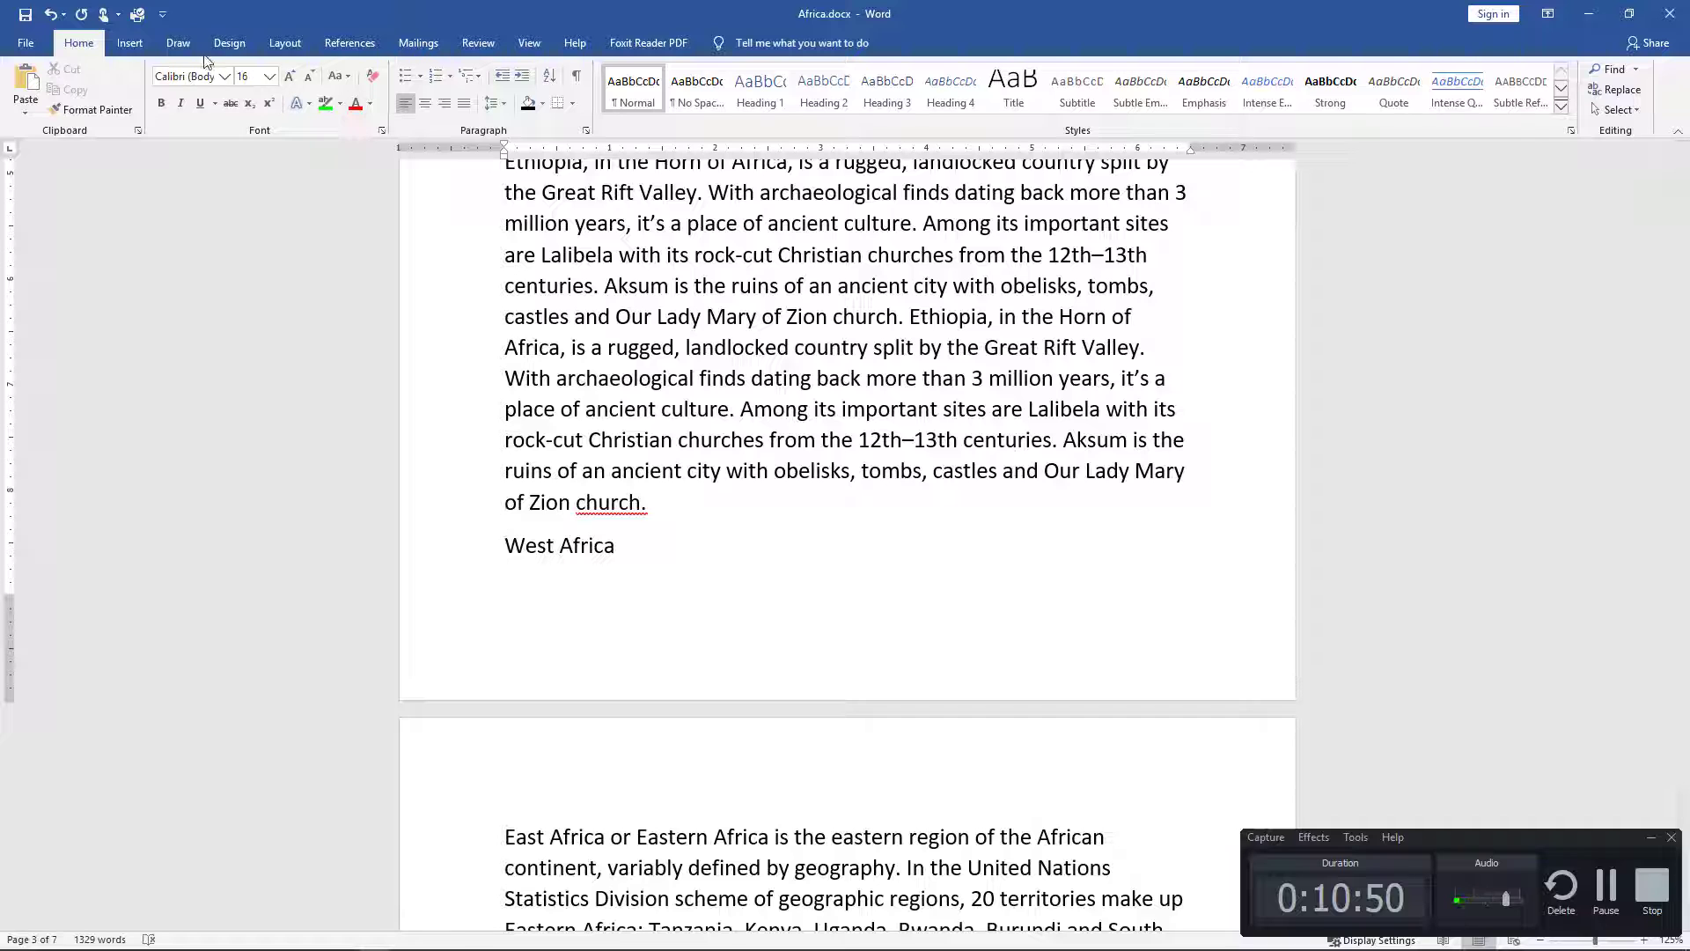
{"action": "left_click", "coordinate": [129, 42]}
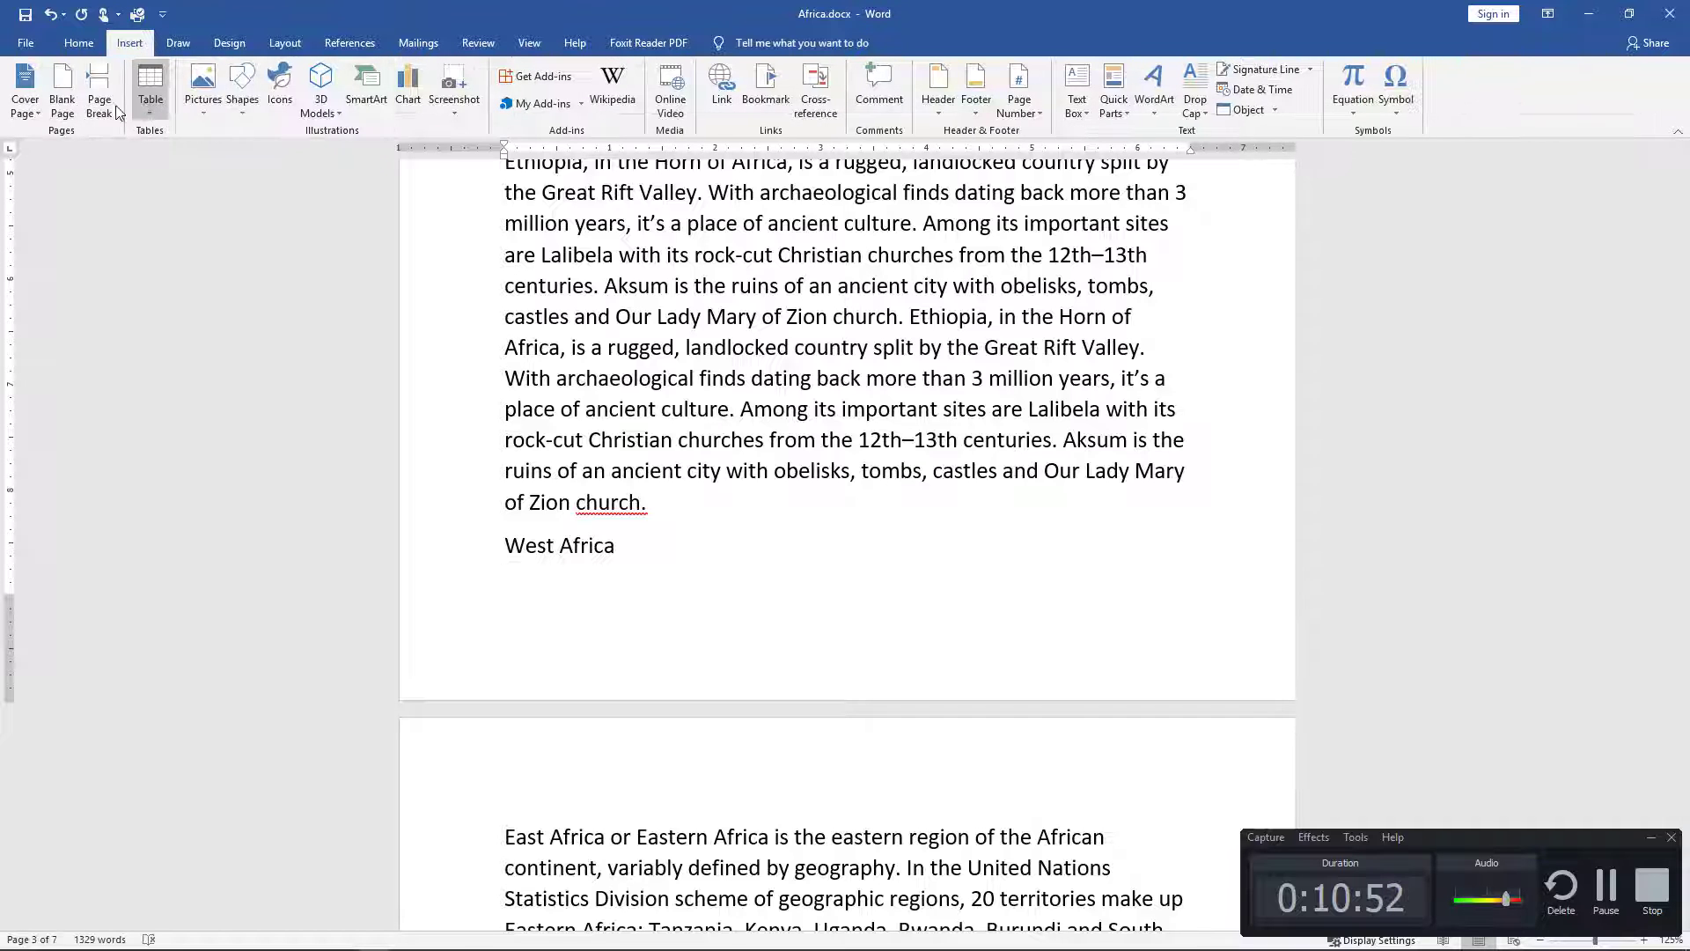
{"action": "left_click", "coordinate": [99, 99]}
{"action": "scroll", "coordinate": [541, 547], "scroll_direction": "down", "scroll_amount": 2}
{"action": "scroll", "coordinate": [542, 547], "scroll_direction": "down", "scroll_amount": 1}
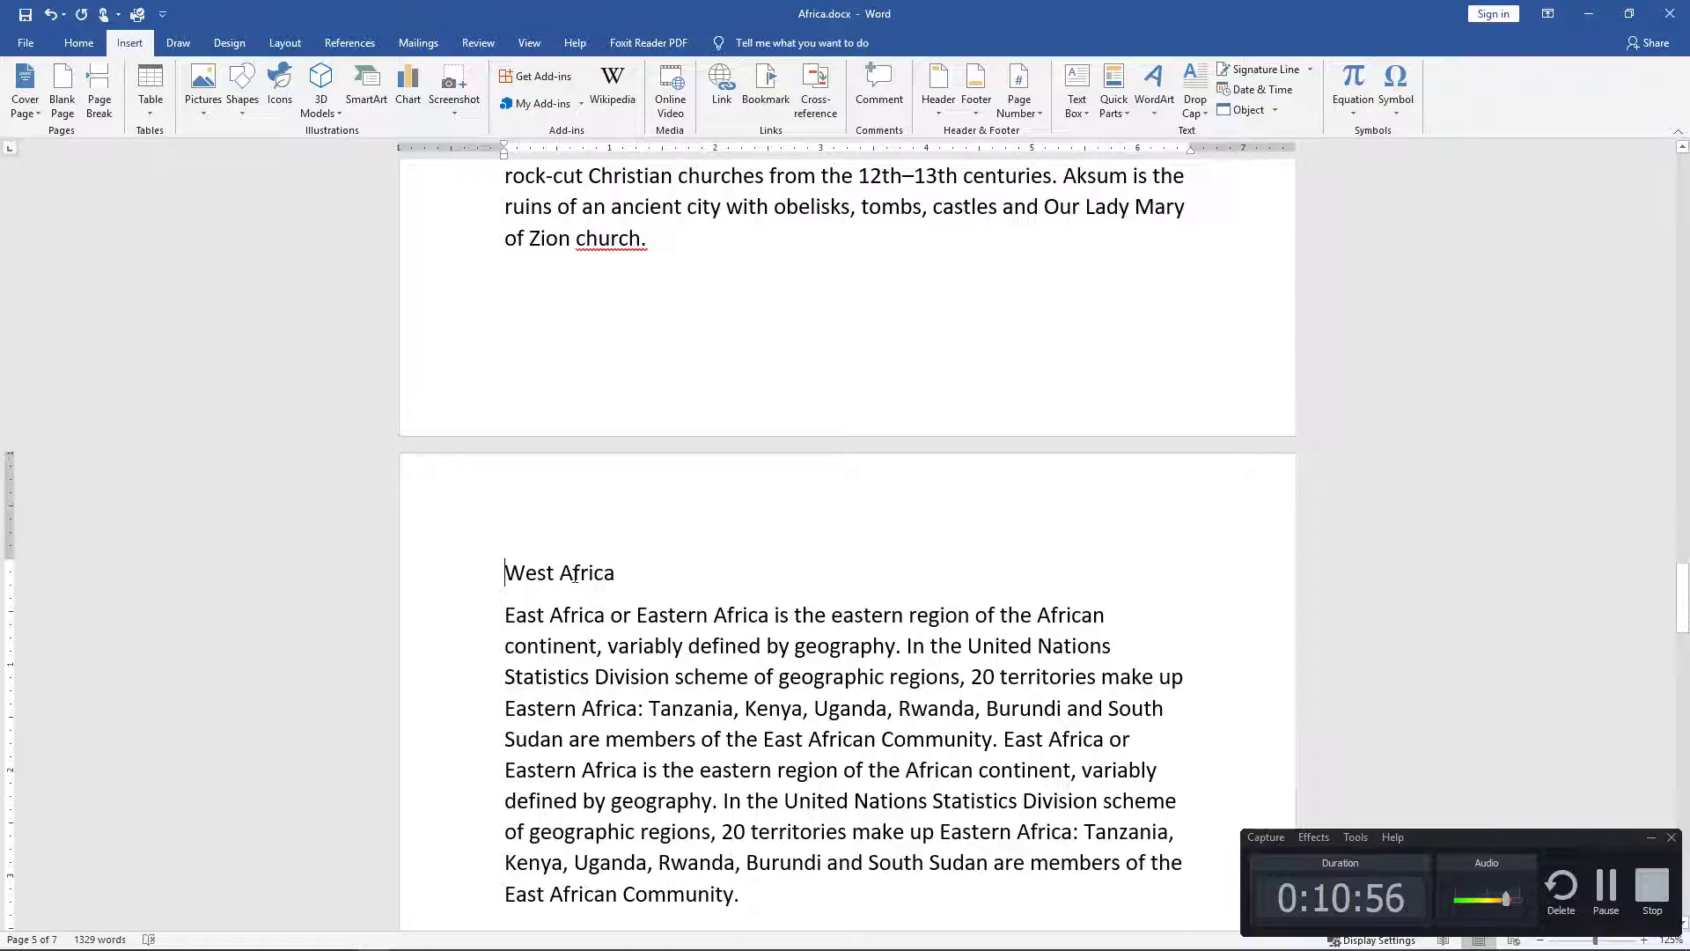
Step: Apply the Heading 2 style to the "West Africa" heading
{"action": "scroll", "coordinate": [572, 574], "scroll_direction": "up", "scroll_amount": 2}
{"action": "scroll", "coordinate": [702, 530], "scroll_direction": "up", "scroll_amount": 2}
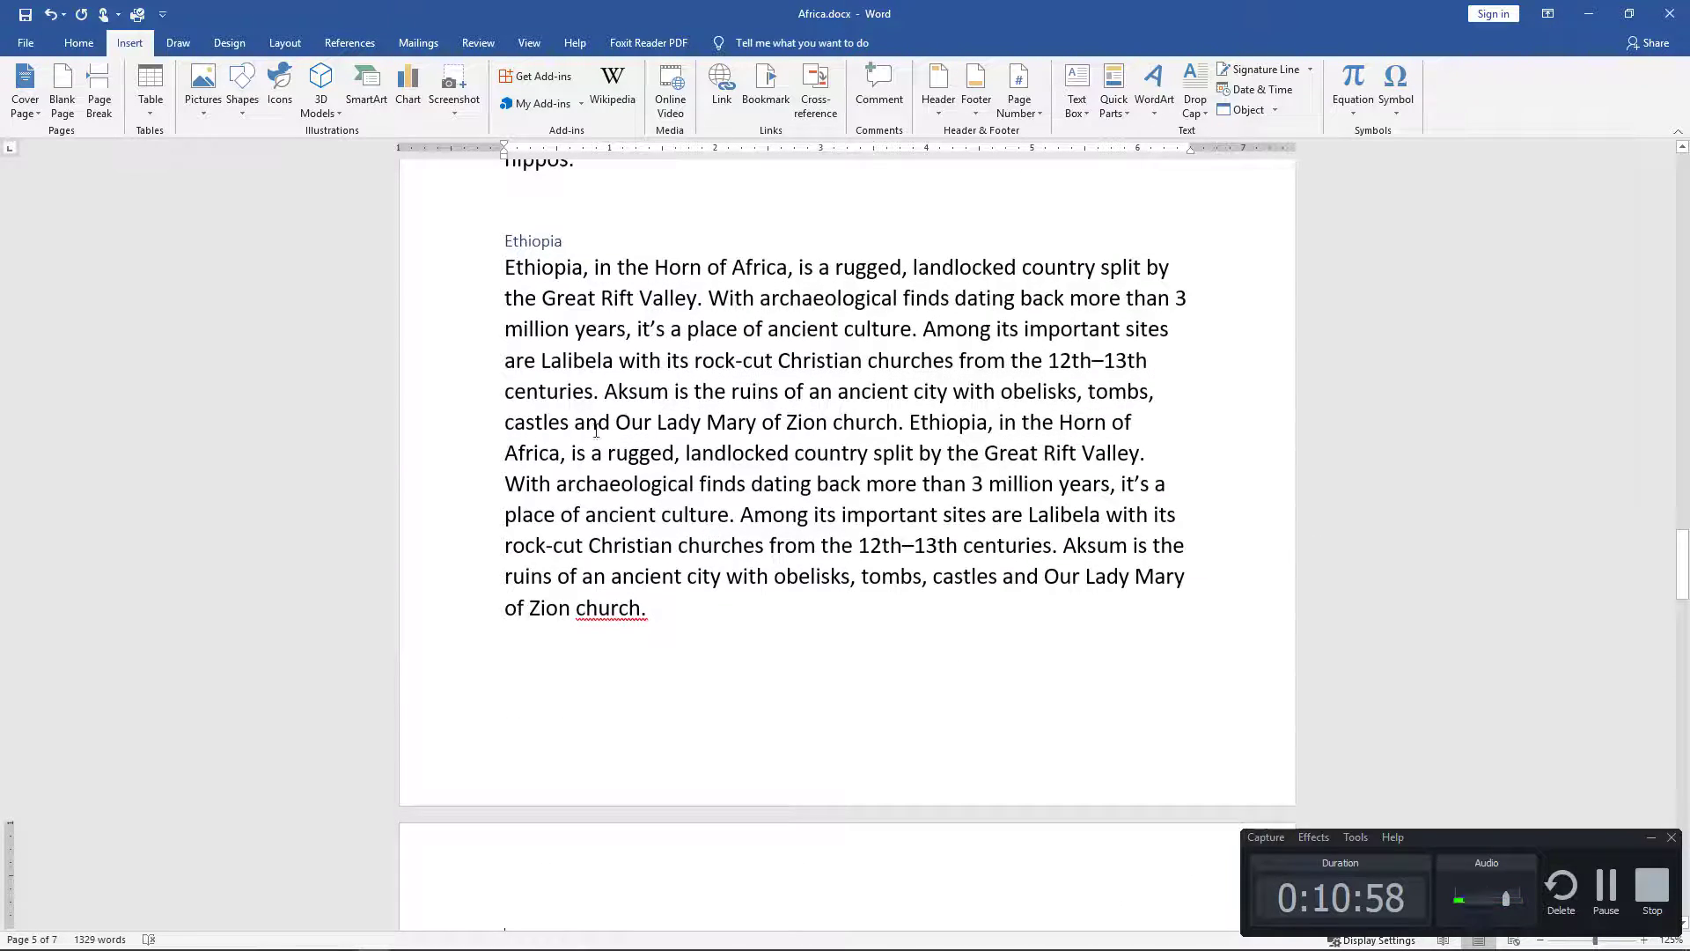
{"action": "scroll", "coordinate": [596, 431], "scroll_direction": "up", "scroll_amount": 1}
{"action": "scroll", "coordinate": [554, 568], "scroll_direction": "down", "scroll_amount": 4}
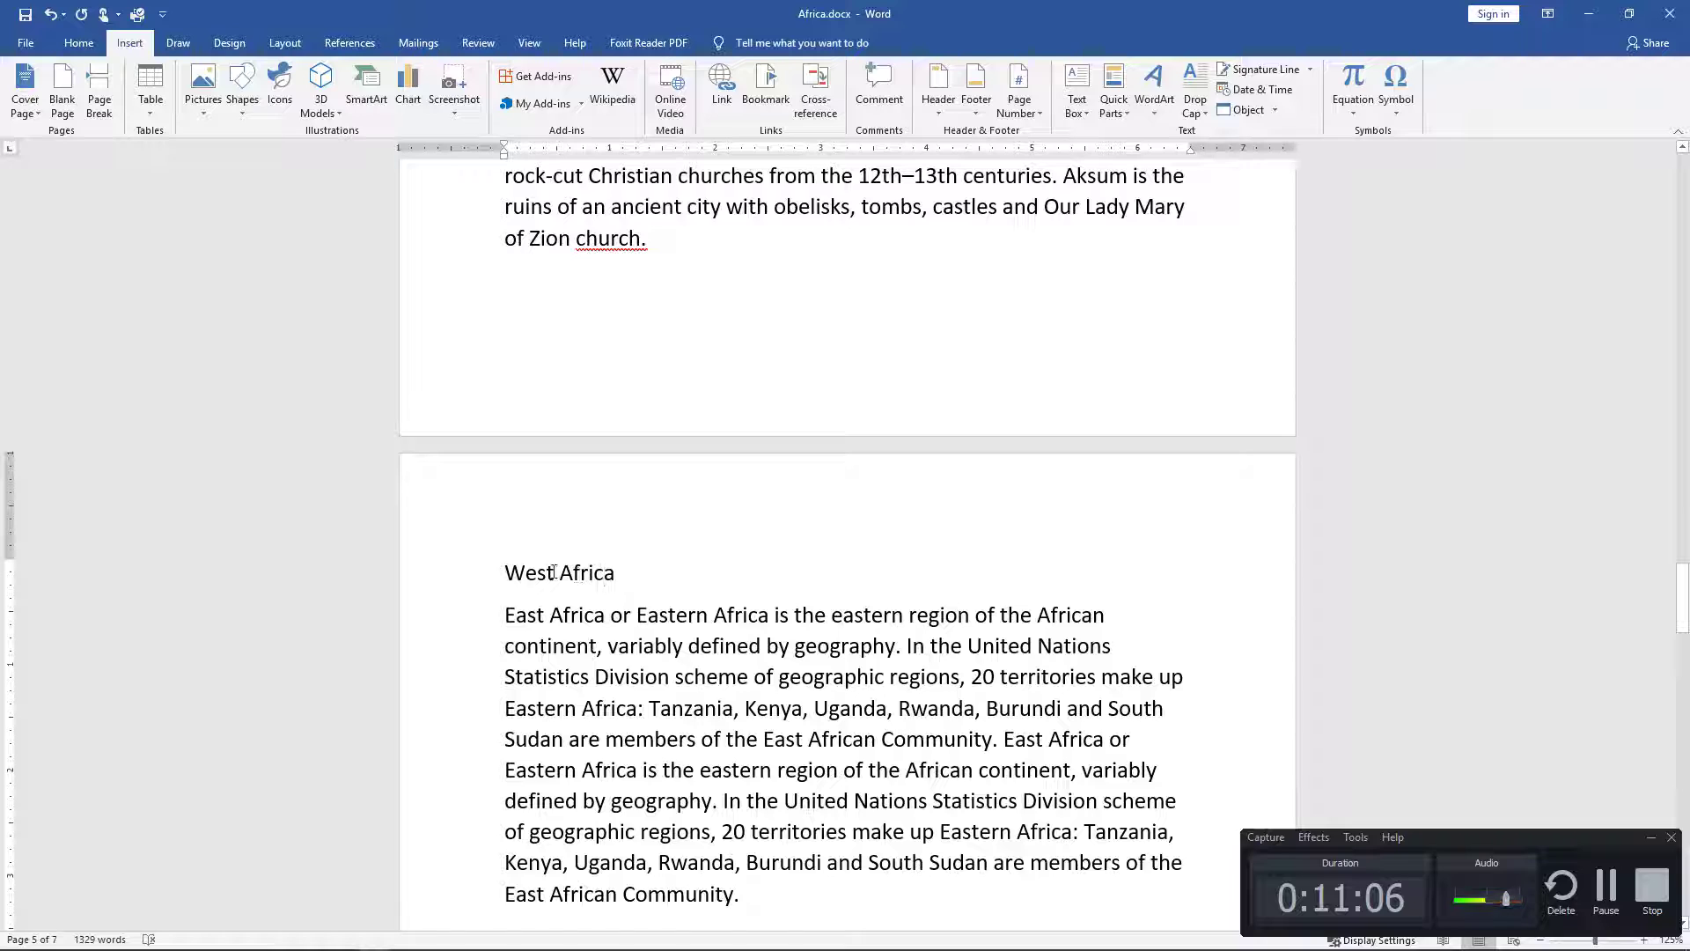
{"action": "left_click", "coordinate": [78, 42]}
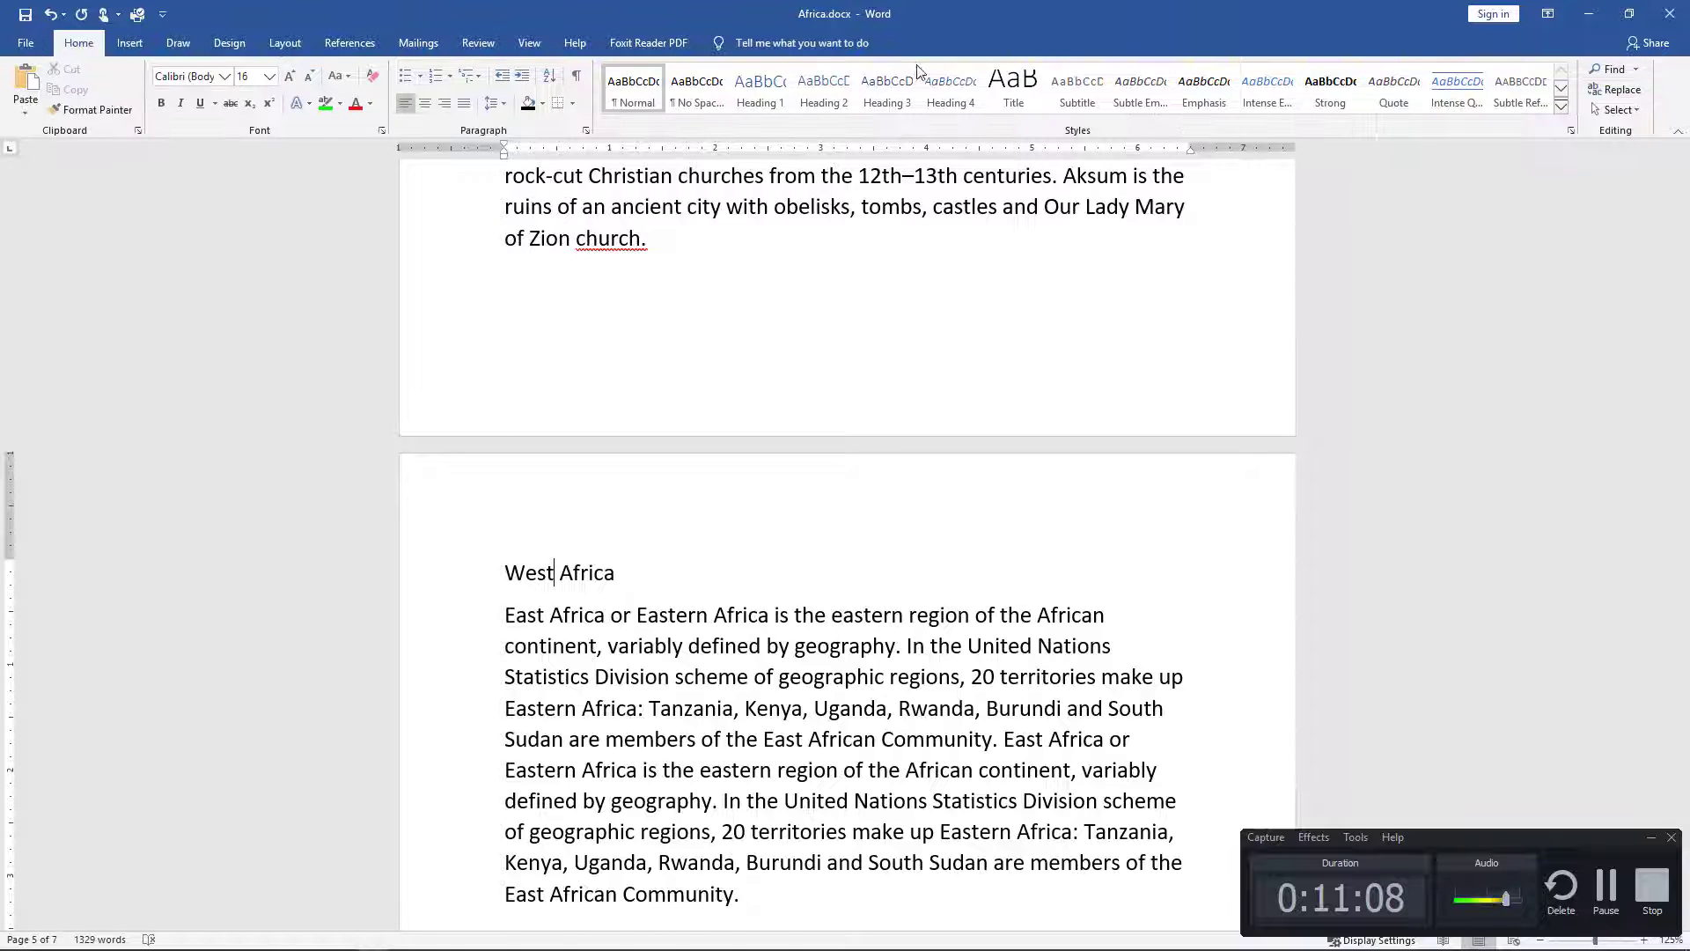
{"action": "left_click", "coordinate": [824, 88]}
Step: Apply the Heading 3 style to the "Abidjan, Ivory Coast" heading in the West Africa part
{"action": "scroll", "coordinate": [782, 245], "scroll_direction": "down", "scroll_amount": 6}
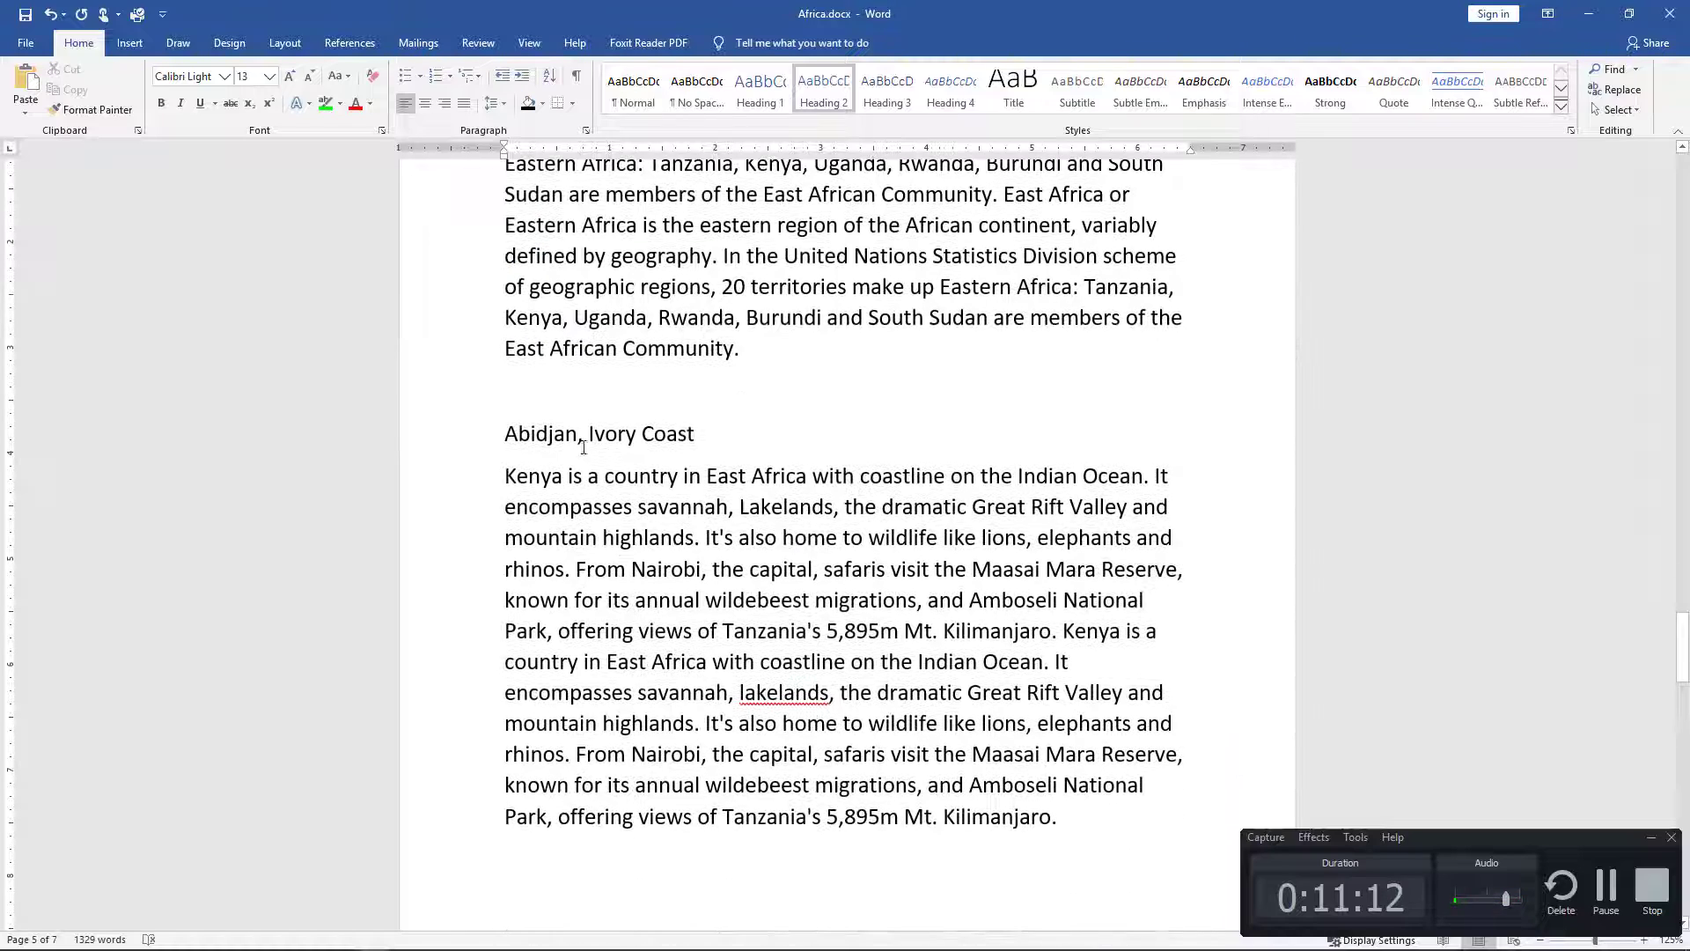
{"action": "left_click", "coordinate": [586, 440]}
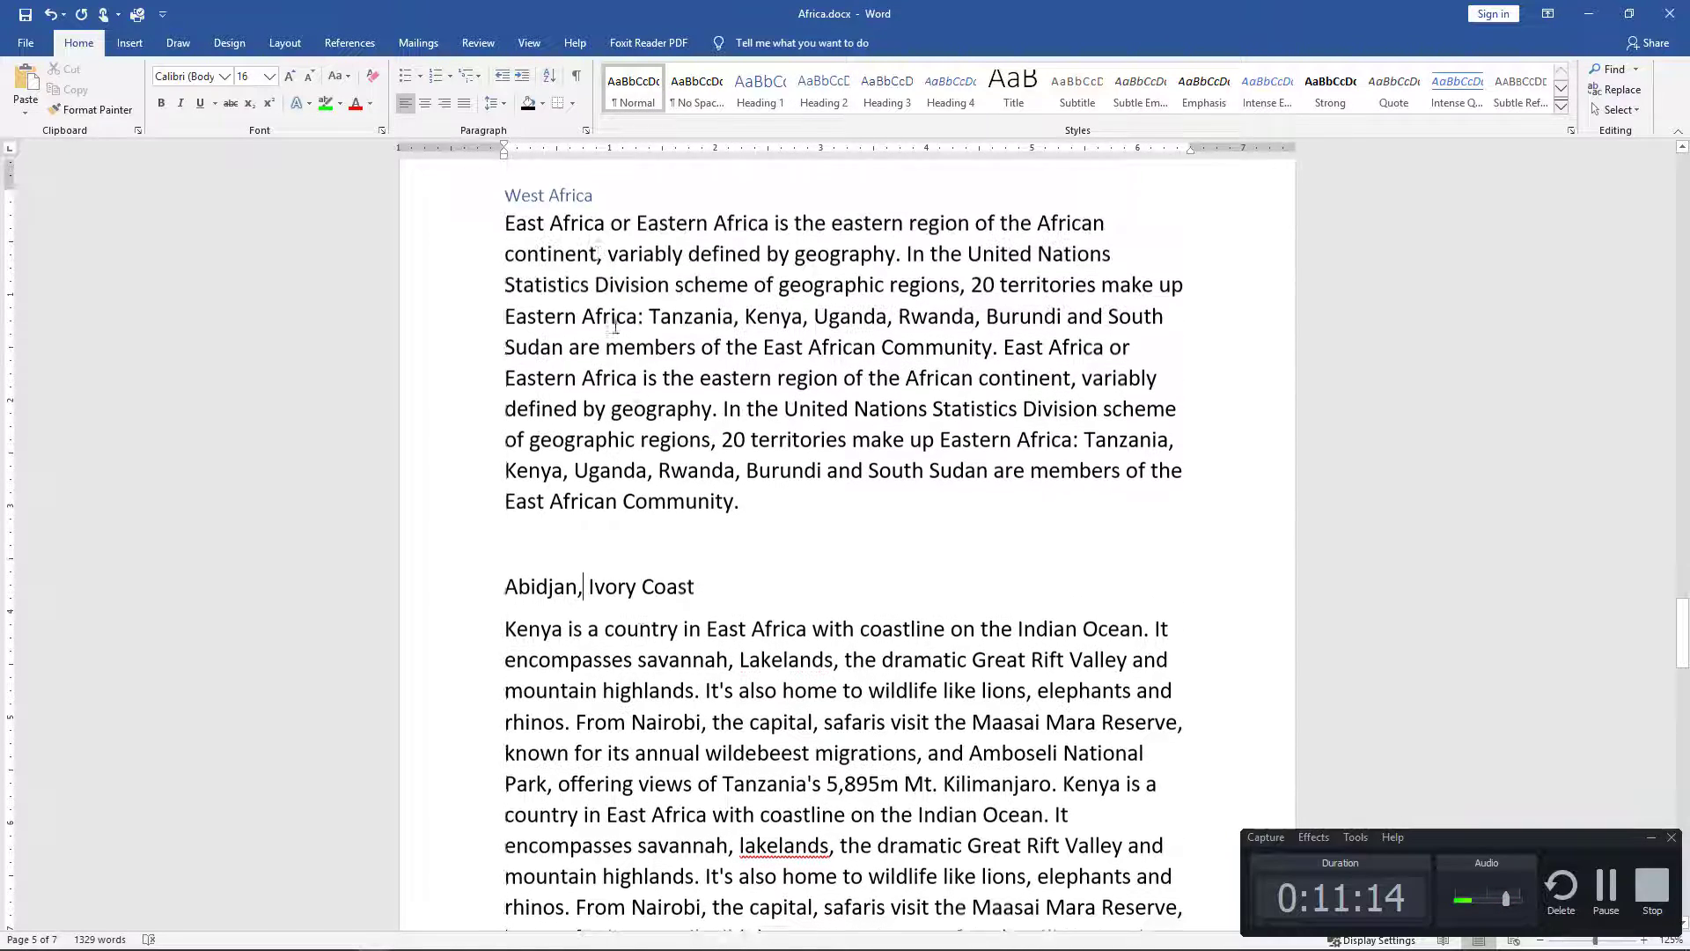
{"action": "scroll", "coordinate": [539, 205], "scroll_direction": "up", "scroll_amount": 2}
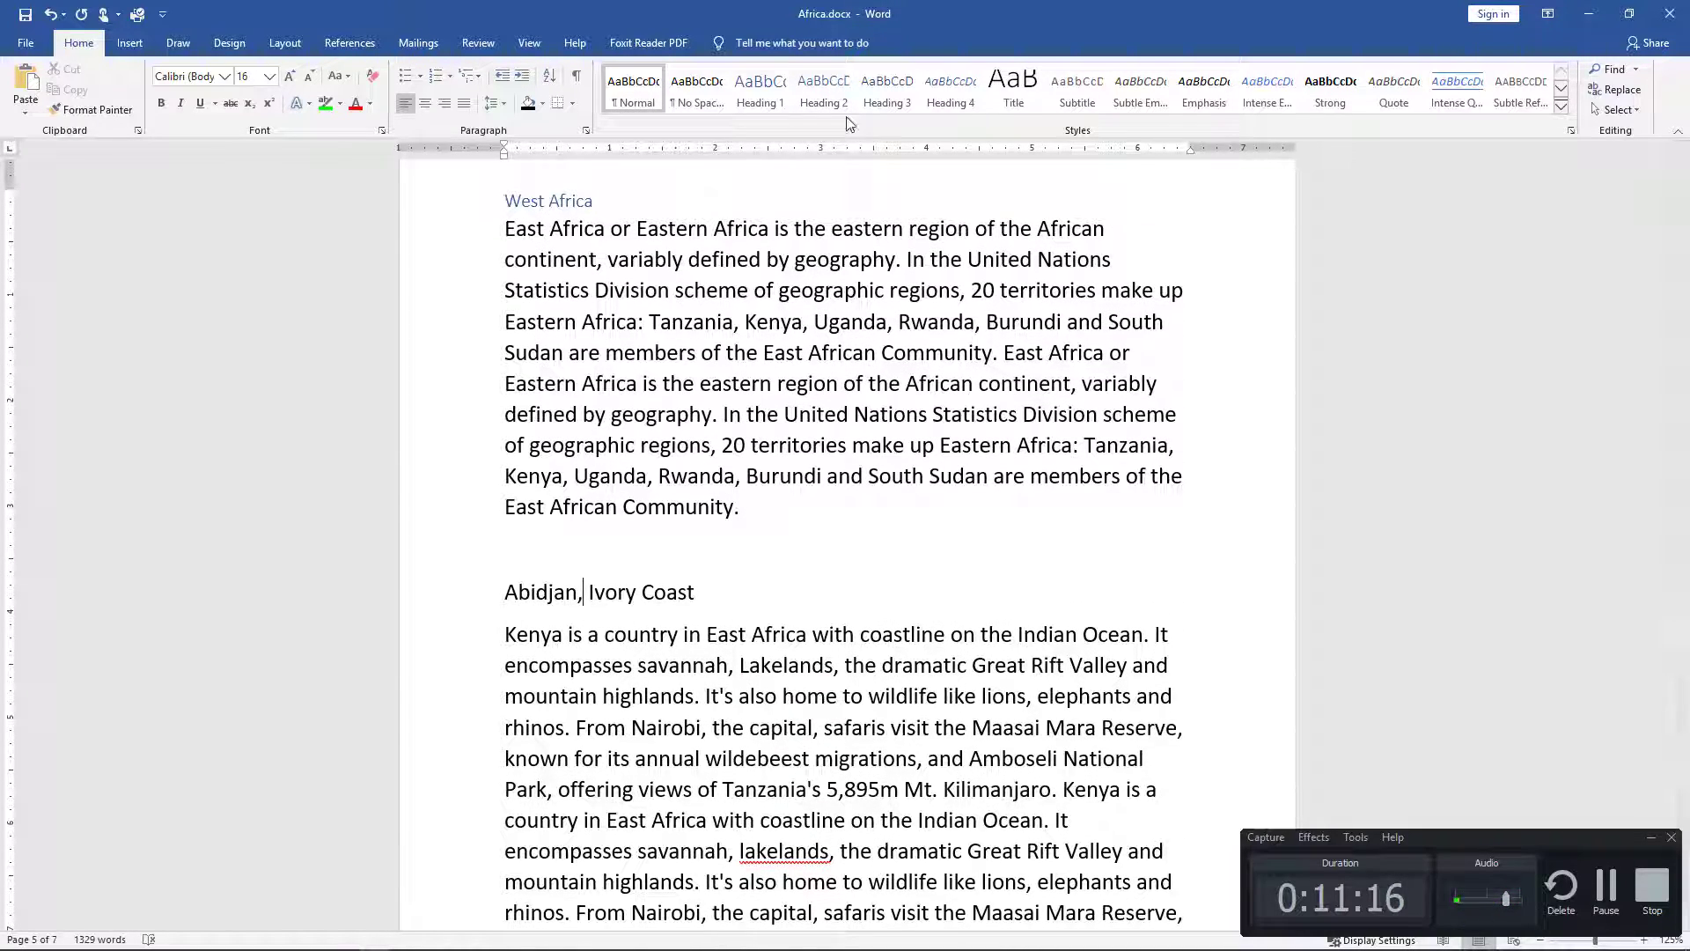
{"action": "left_click", "coordinate": [827, 104]}
{"action": "left_click", "coordinate": [867, 95]}
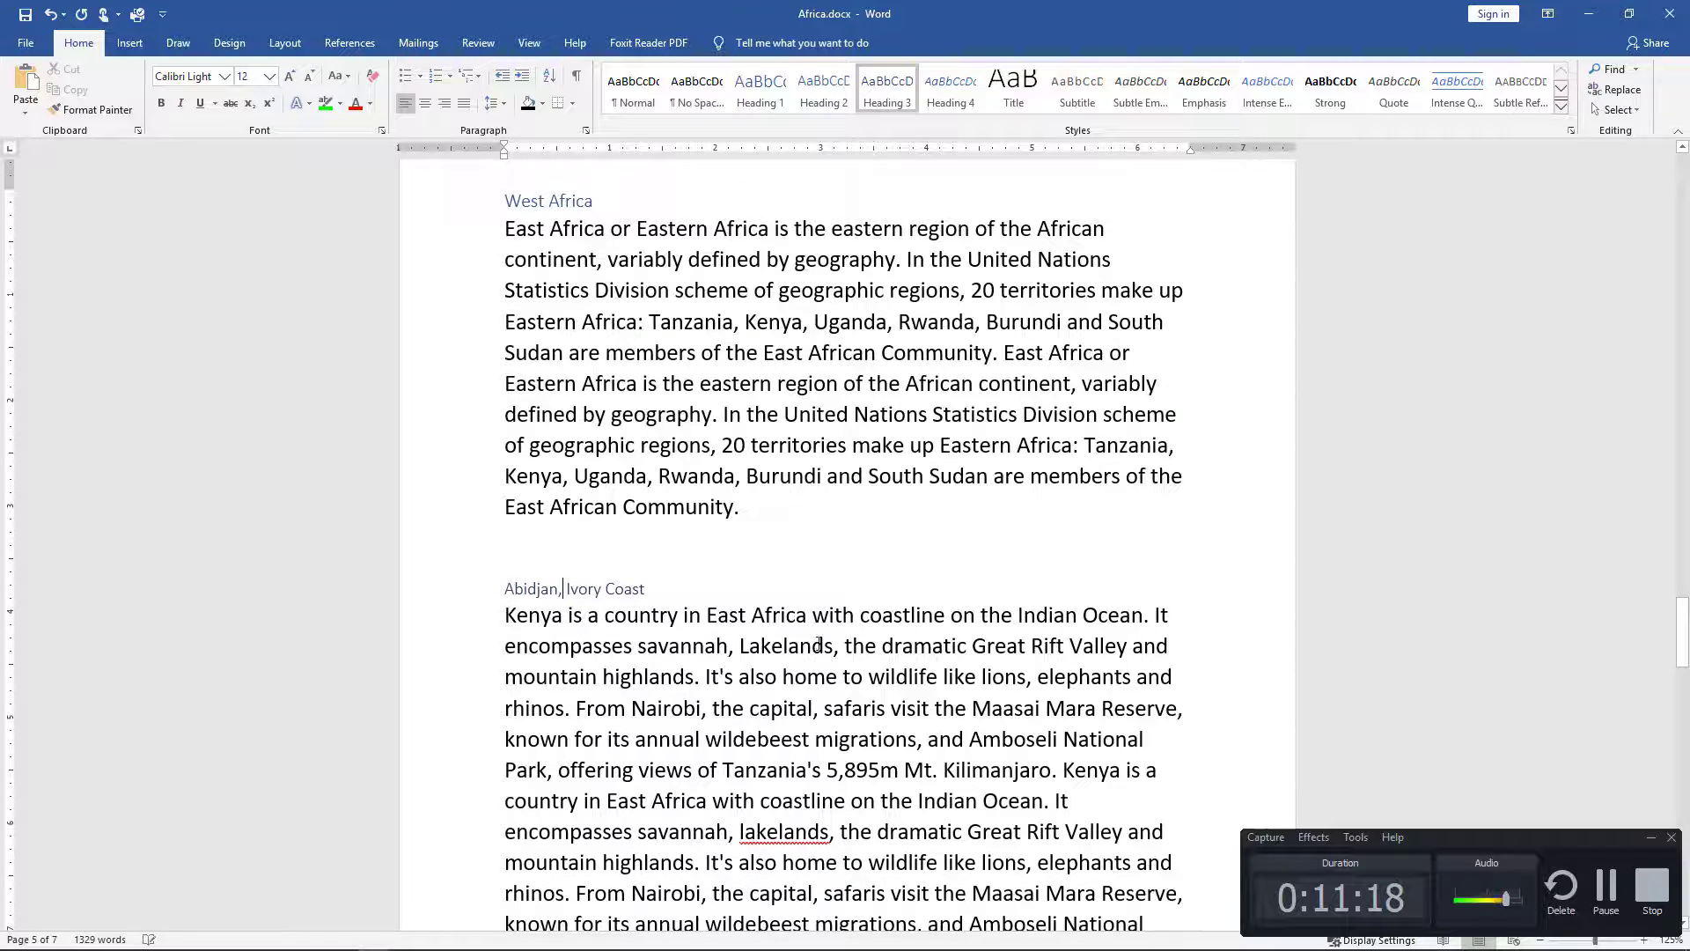
Step: Apply the Heading 3 style to the "Accra, Ghana" heading
{"action": "scroll", "coordinate": [818, 641], "scroll_direction": "down", "scroll_amount": 8}
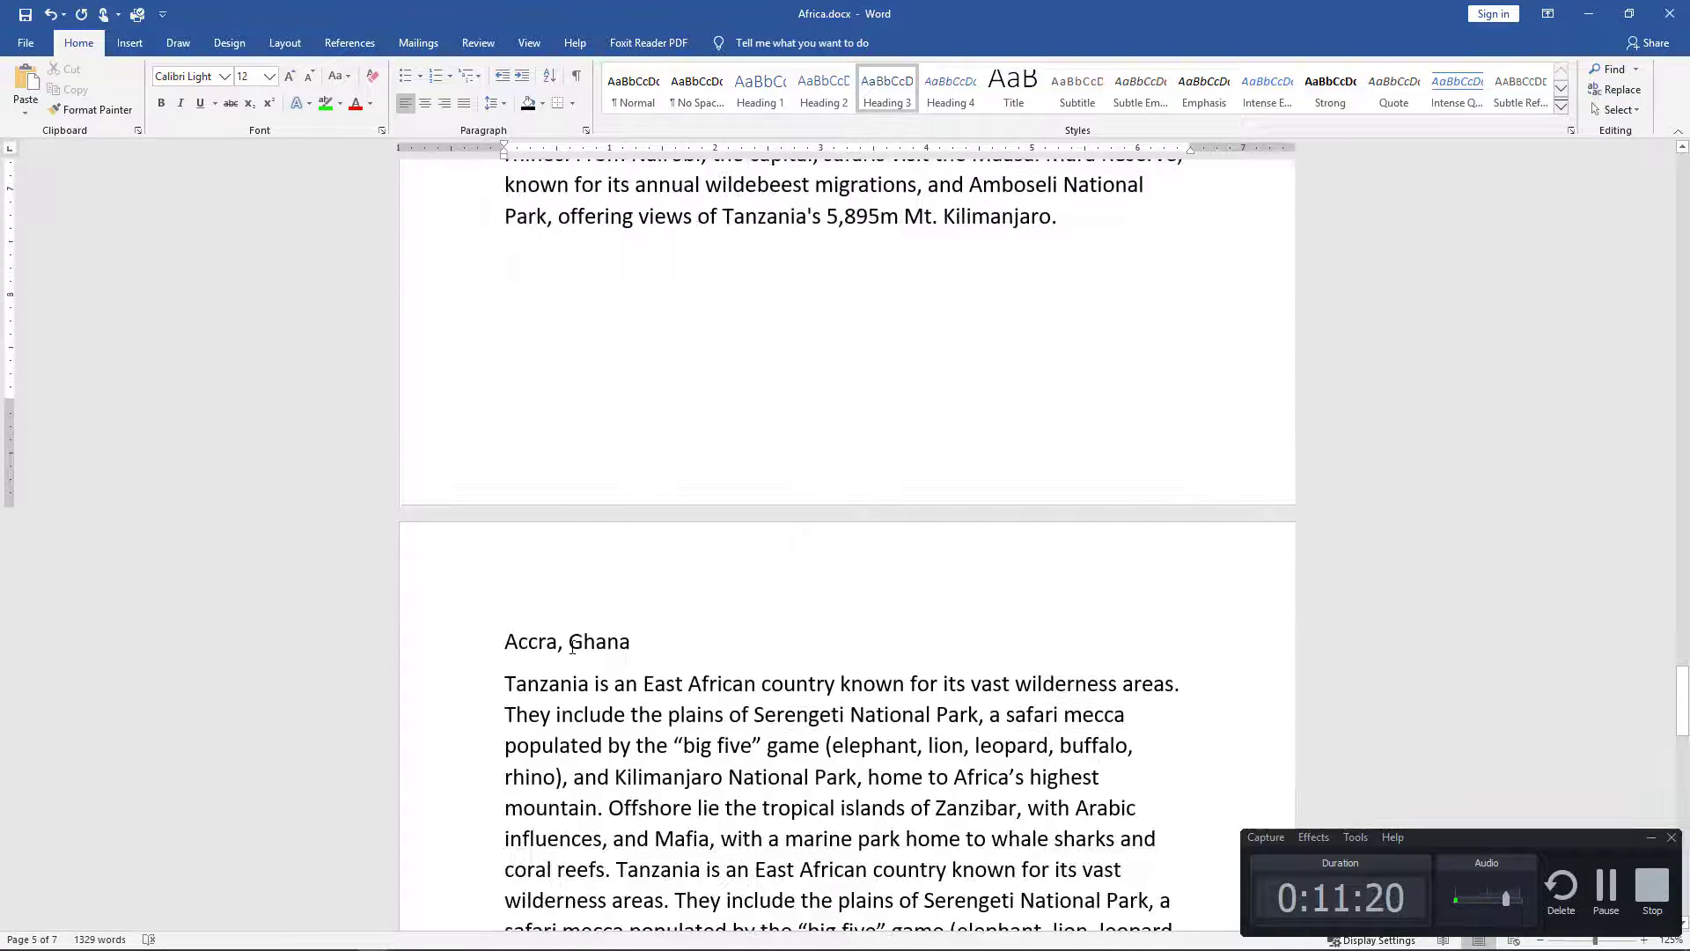
{"action": "left_click", "coordinate": [573, 647]}
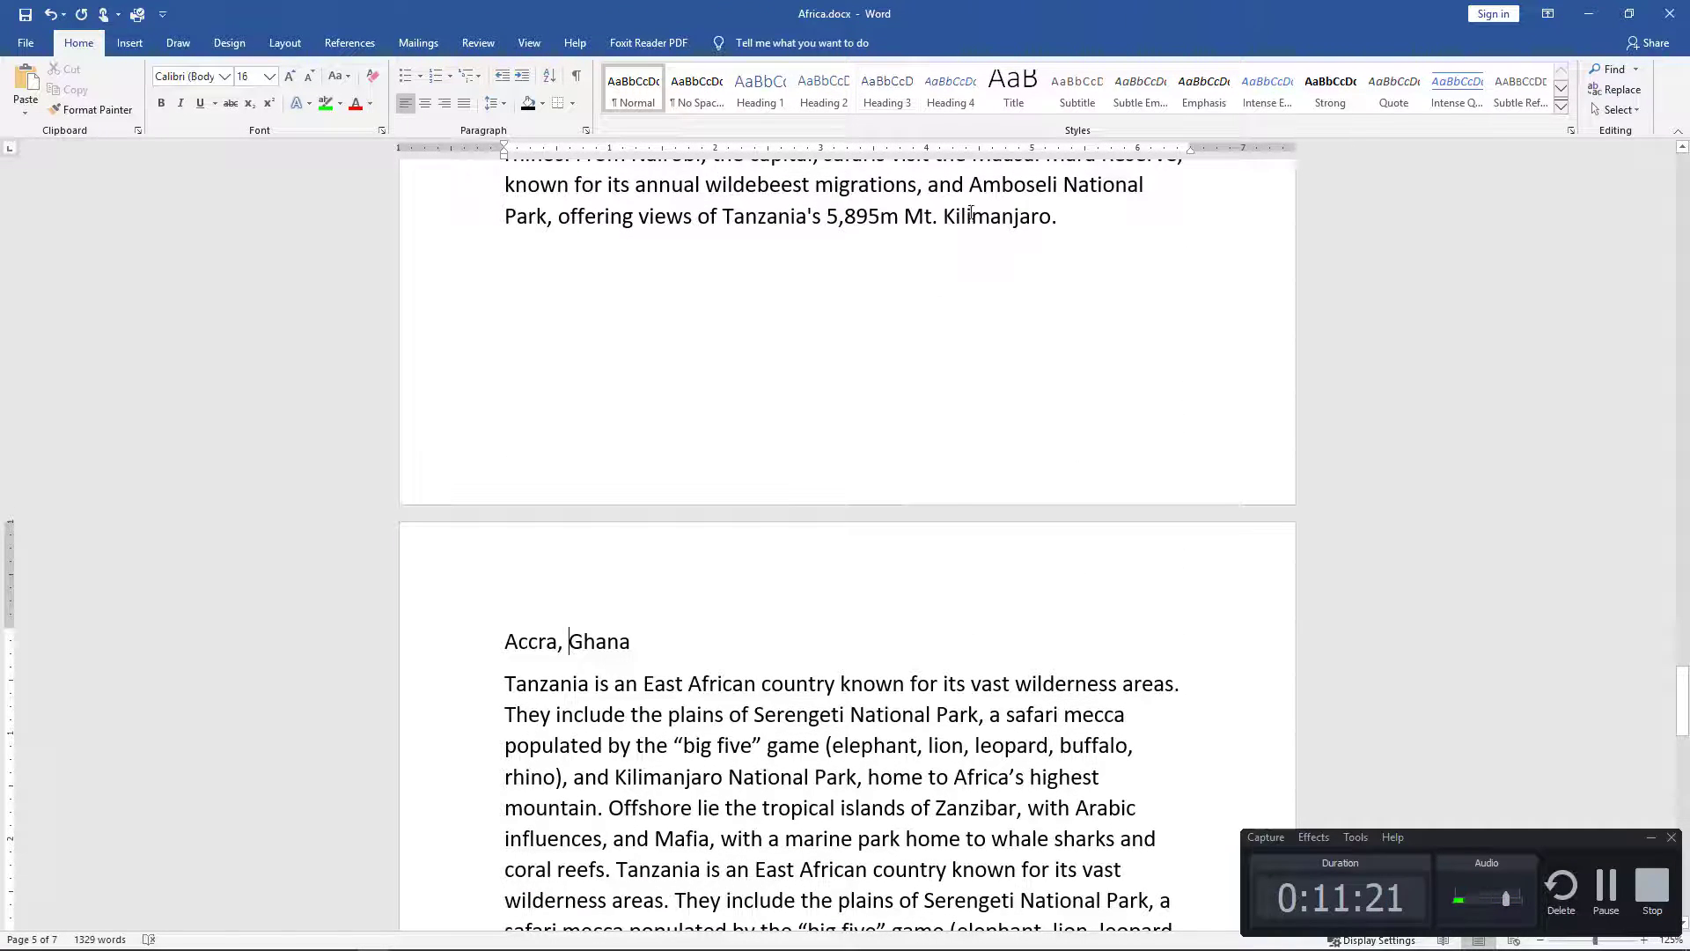
{"action": "left_click", "coordinate": [887, 92]}
Step: Apply the Heading 3 style to "The Gambia" heading below the Accra, Ghana text
{"action": "key", "text": "Down"}
{"action": "key", "text": "Down"}
{"action": "key", "text": "Down"}
{"action": "key", "text": "Down"}
{"action": "key", "text": "Down"}
{"action": "key", "text": "Down"}
{"action": "key", "text": "Down"}
{"action": "key", "text": "Down"}
{"action": "key", "text": "Down"}
{"action": "key", "text": "Down"}
{"action": "key", "text": "Down"}
{"action": "key", "text": "Down"}
{"action": "key", "text": "Down"}
{"action": "key", "text": "Down"}
{"action": "key", "text": "Down"}
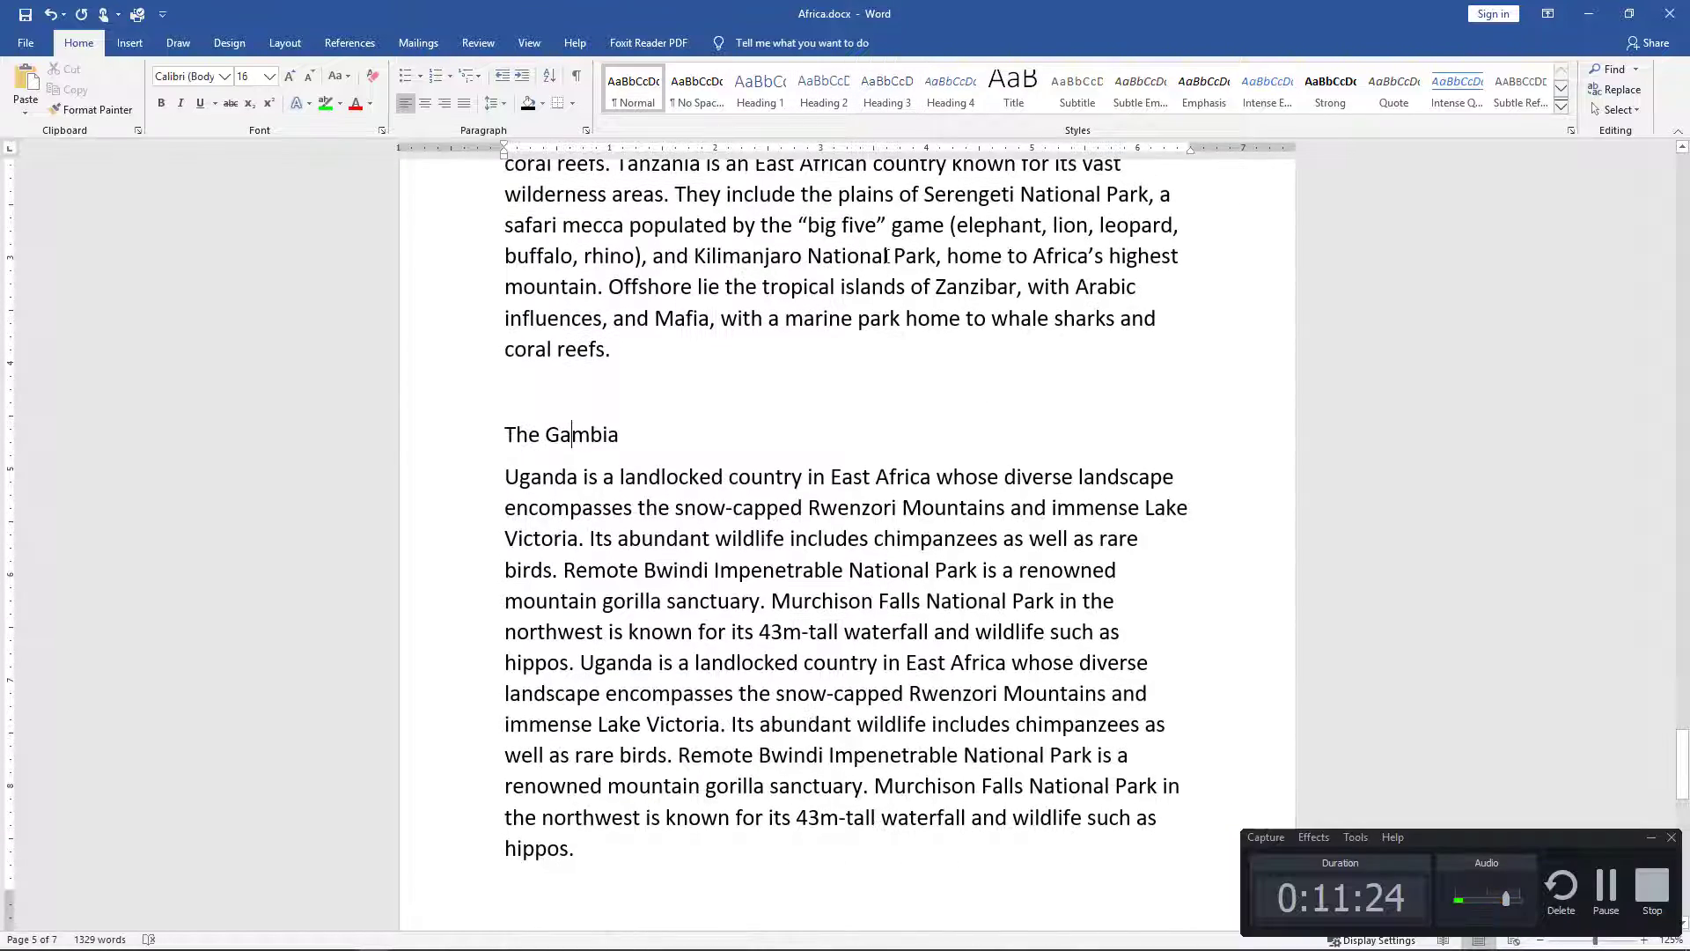
{"action": "left_click", "coordinate": [887, 92]}
Step: Insert a page break before the "Guinea" heading and apply the Heading 3 style to it
{"action": "scroll", "coordinate": [607, 637], "scroll_direction": "down", "scroll_amount": 5}
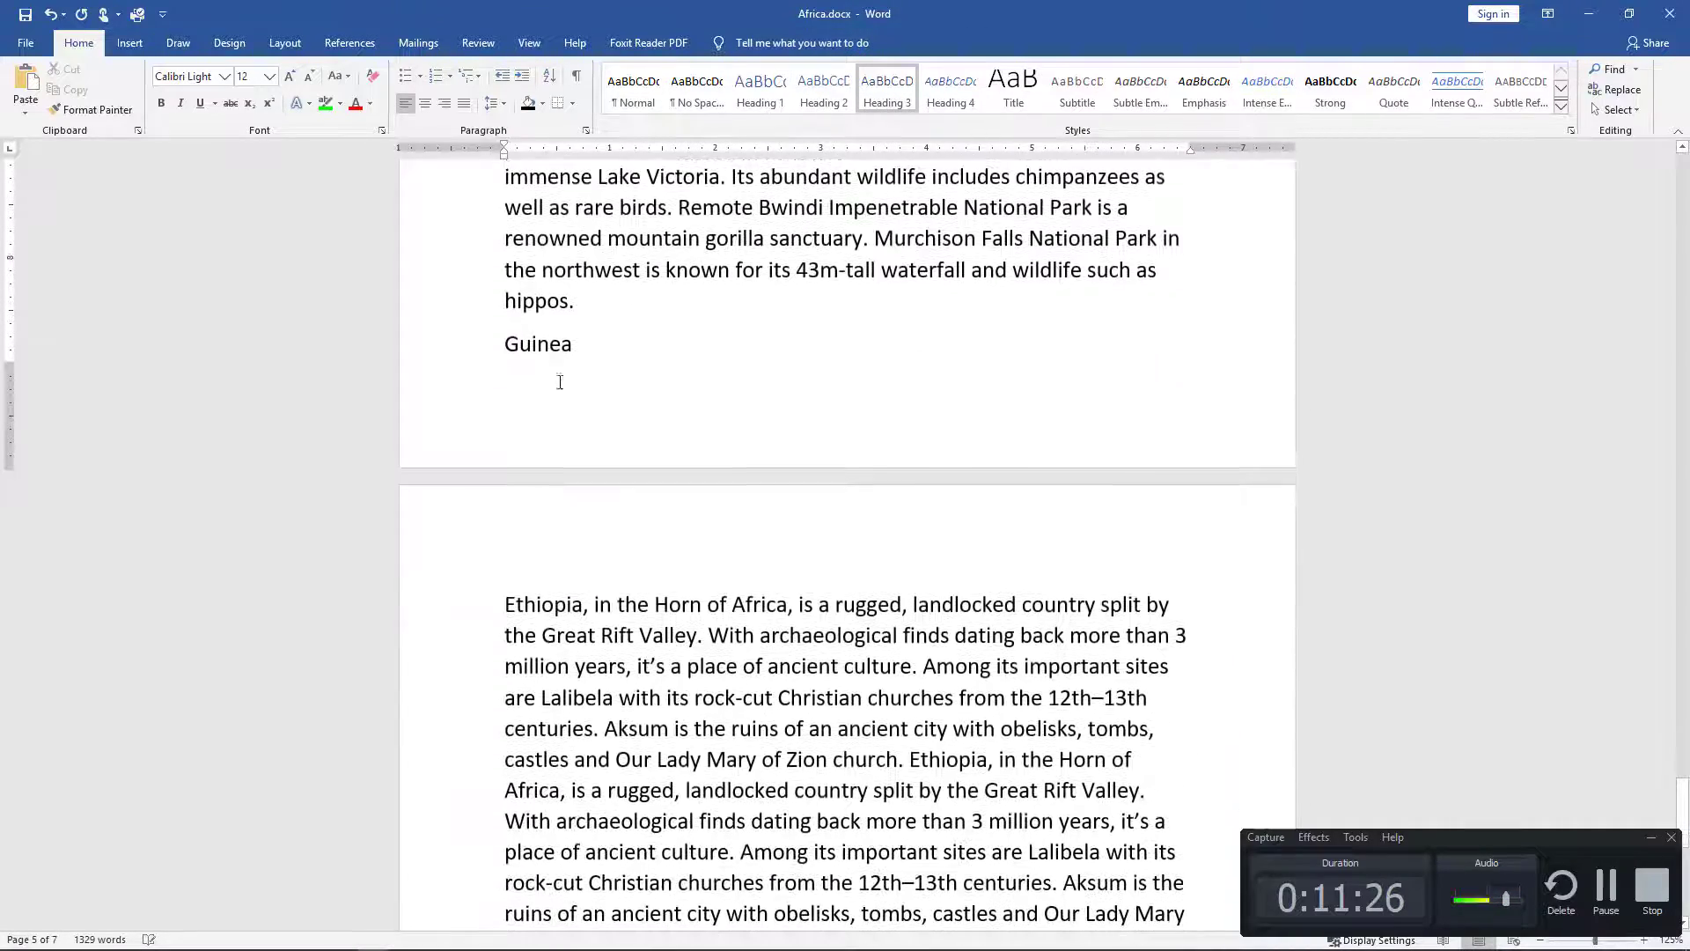
{"action": "left_click", "coordinate": [508, 344]}
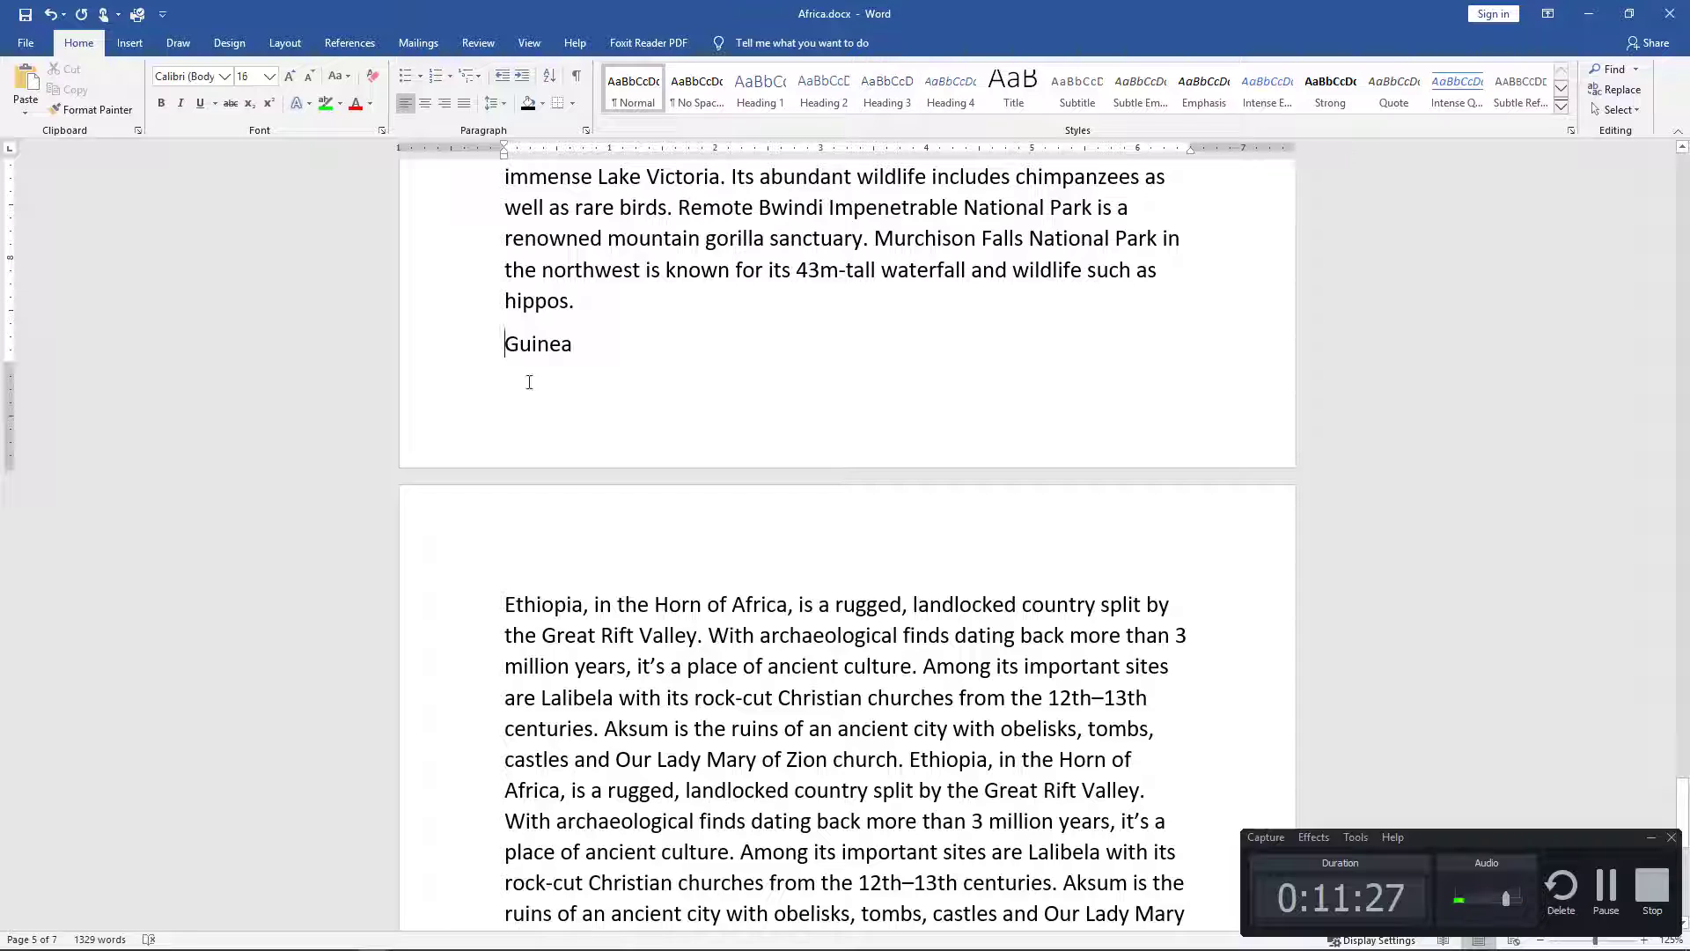
{"action": "left_click", "coordinate": [130, 43]}
{"action": "left_click", "coordinate": [98, 93]}
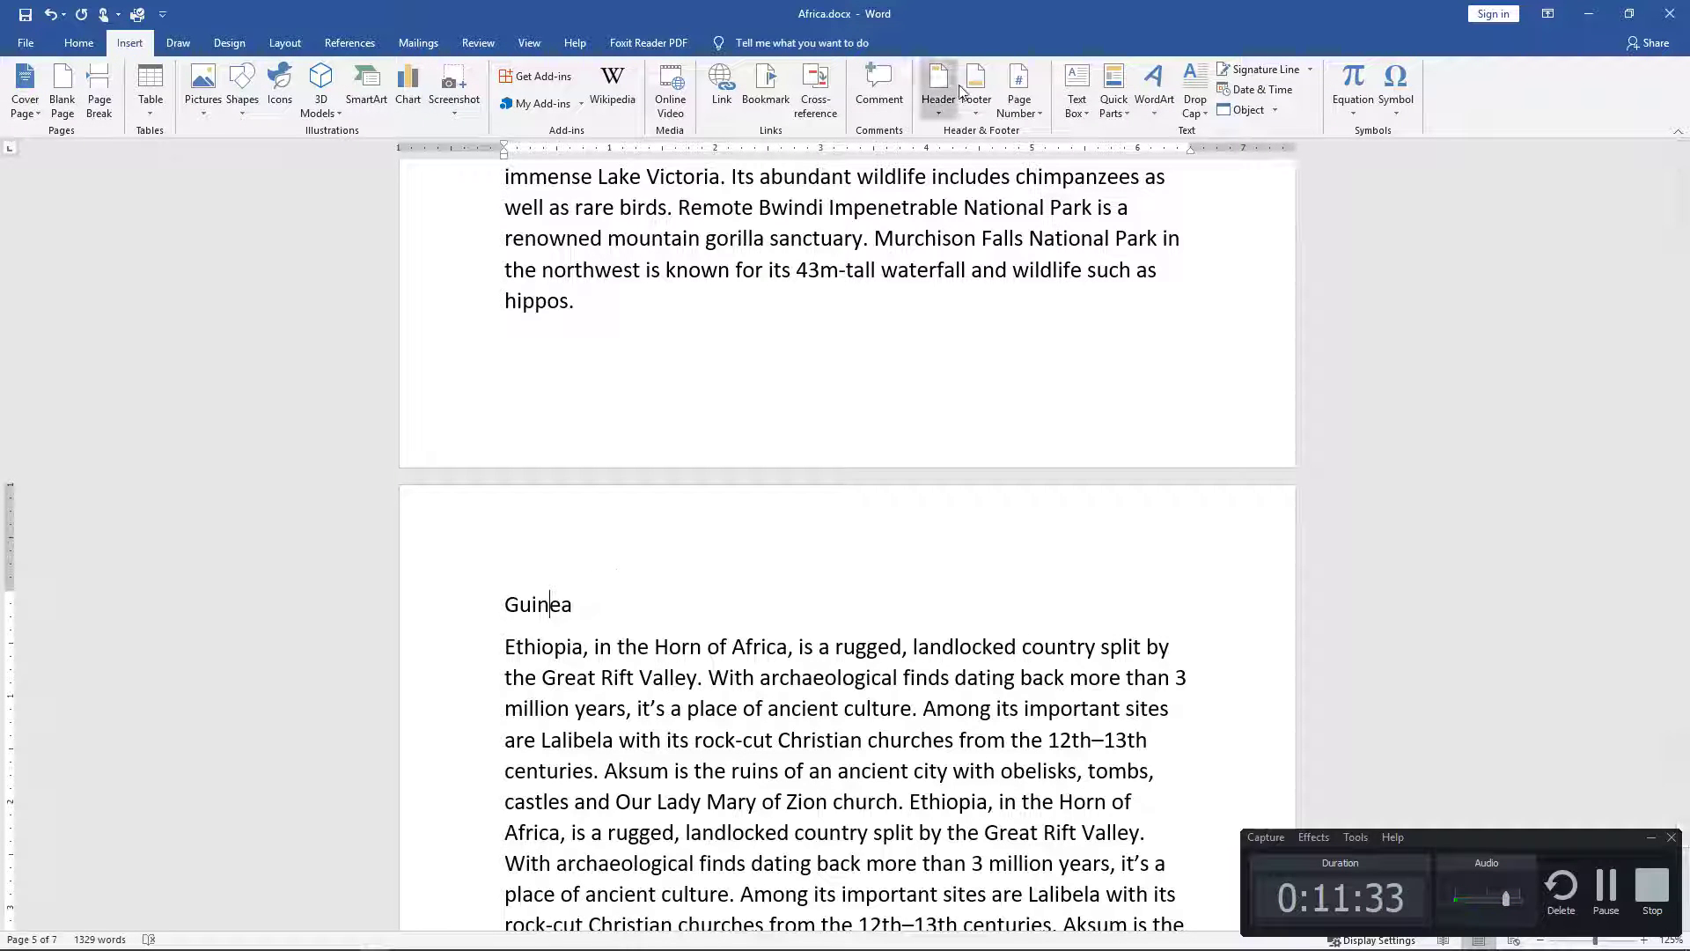
{"action": "left_click", "coordinate": [81, 43]}
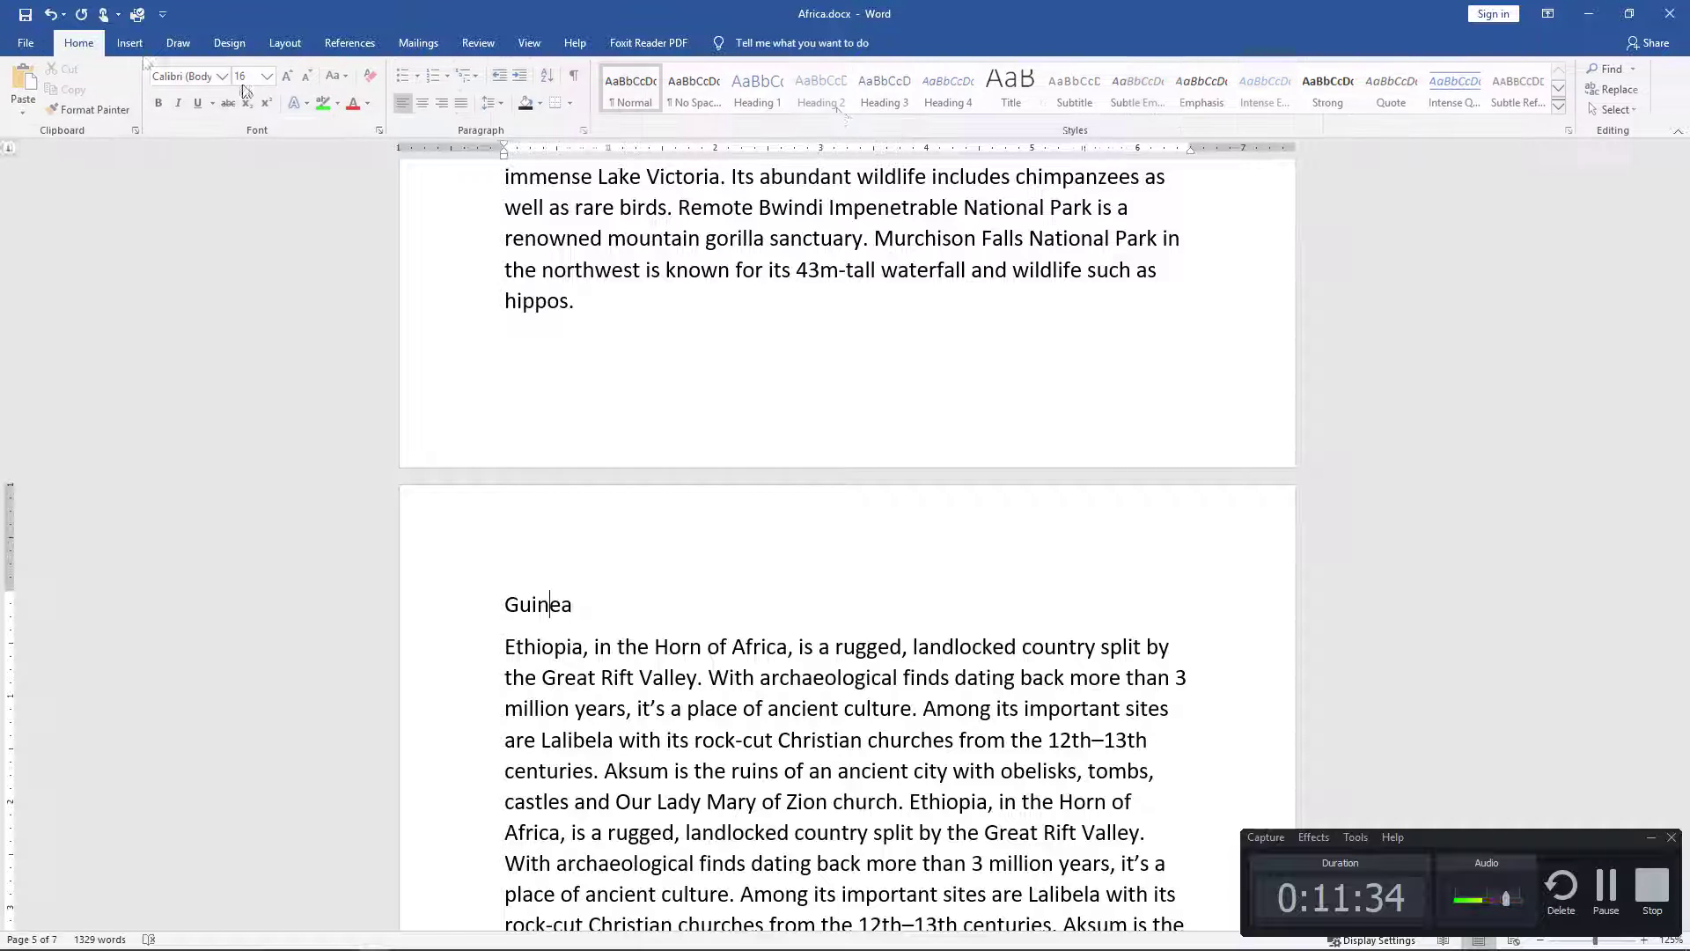
{"action": "left_click", "coordinate": [886, 88]}
{"action": "scroll", "coordinate": [621, 761], "scroll_direction": "down", "scroll_amount": 7}
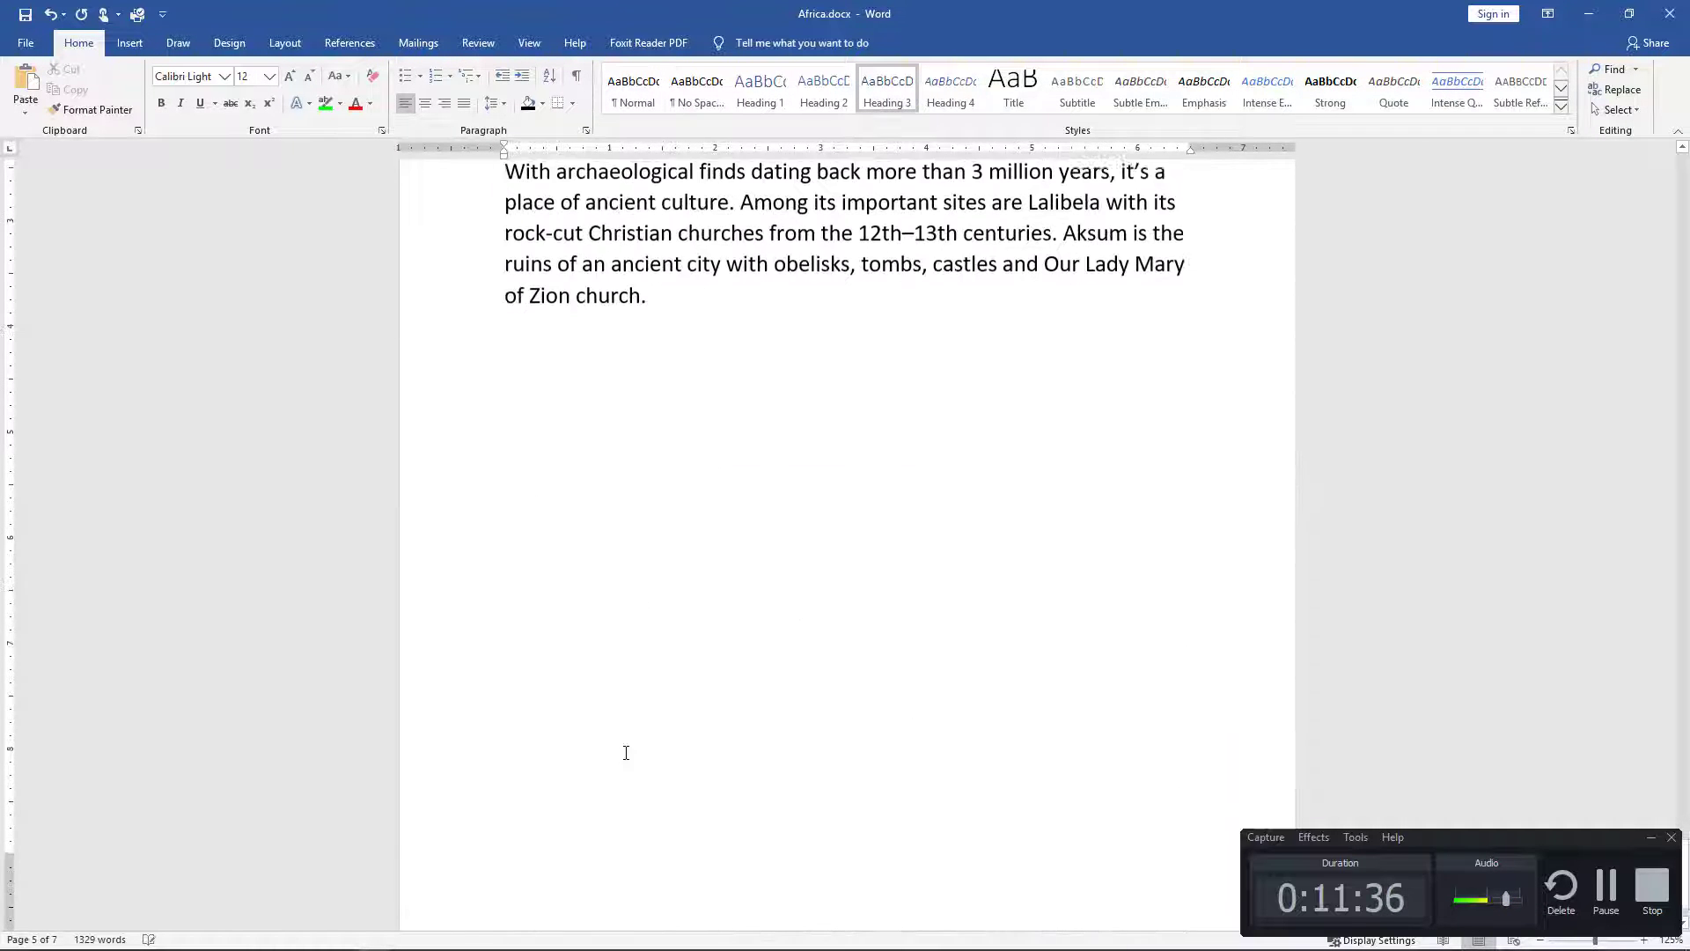
{"action": "scroll", "coordinate": [626, 751], "scroll_direction": "up", "scroll_amount": 6}
{"action": "scroll", "coordinate": [667, 747], "scroll_direction": "up", "scroll_amount": 15}
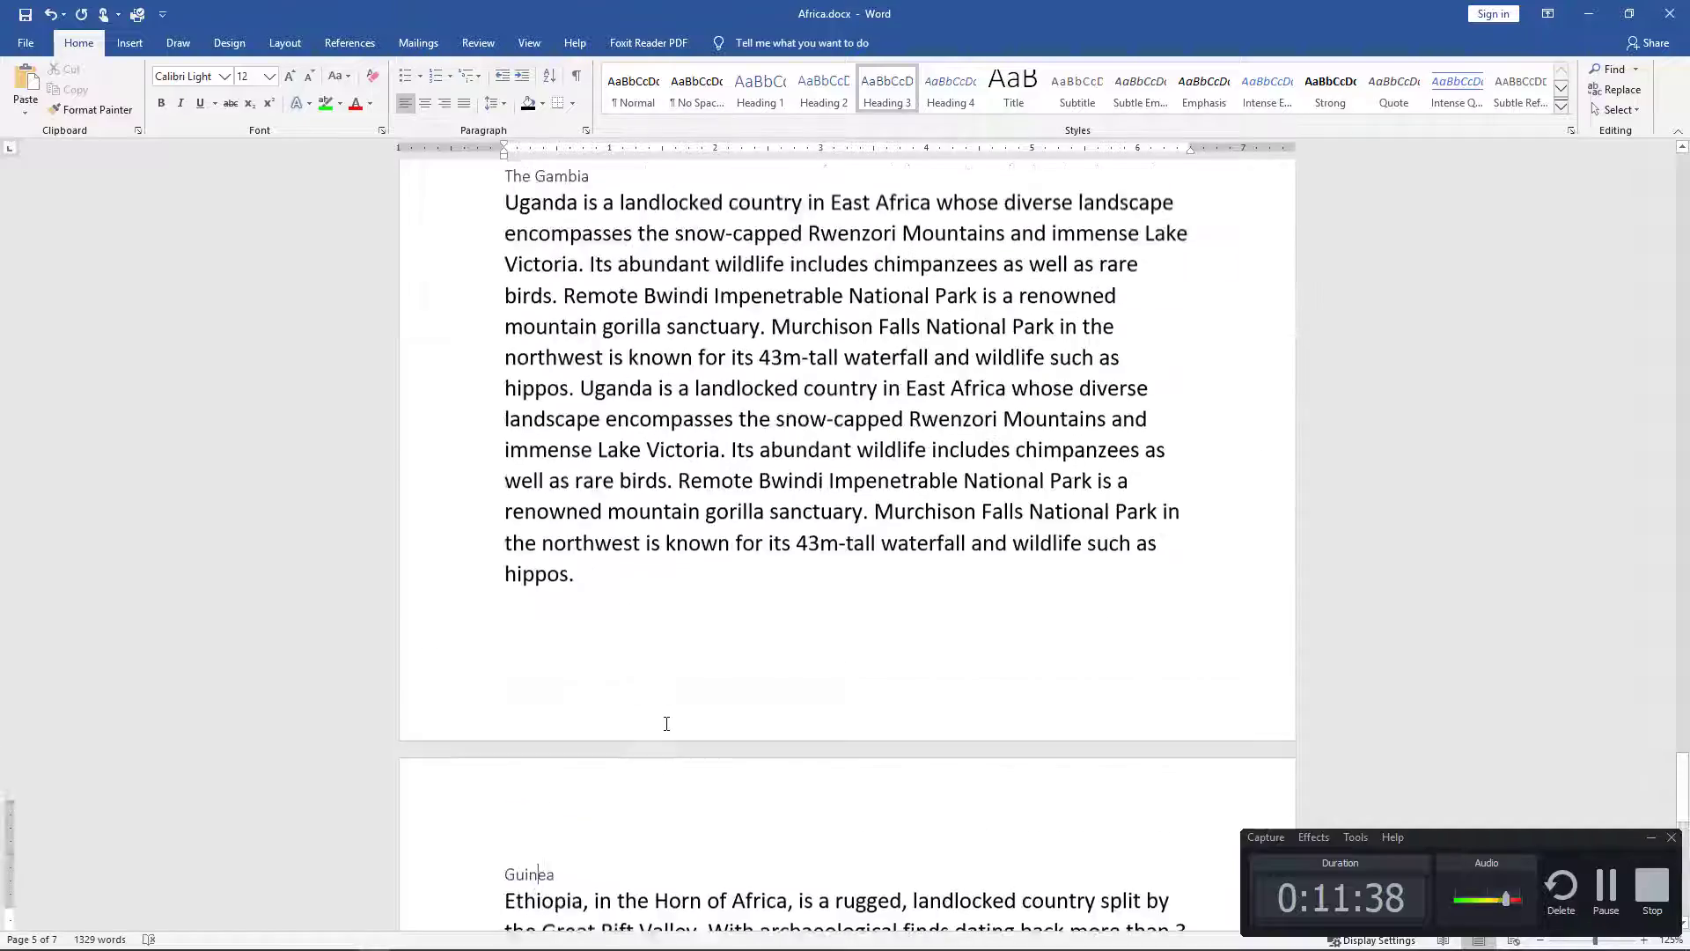
{"action": "scroll", "coordinate": [667, 722], "scroll_direction": "up", "scroll_amount": 5}
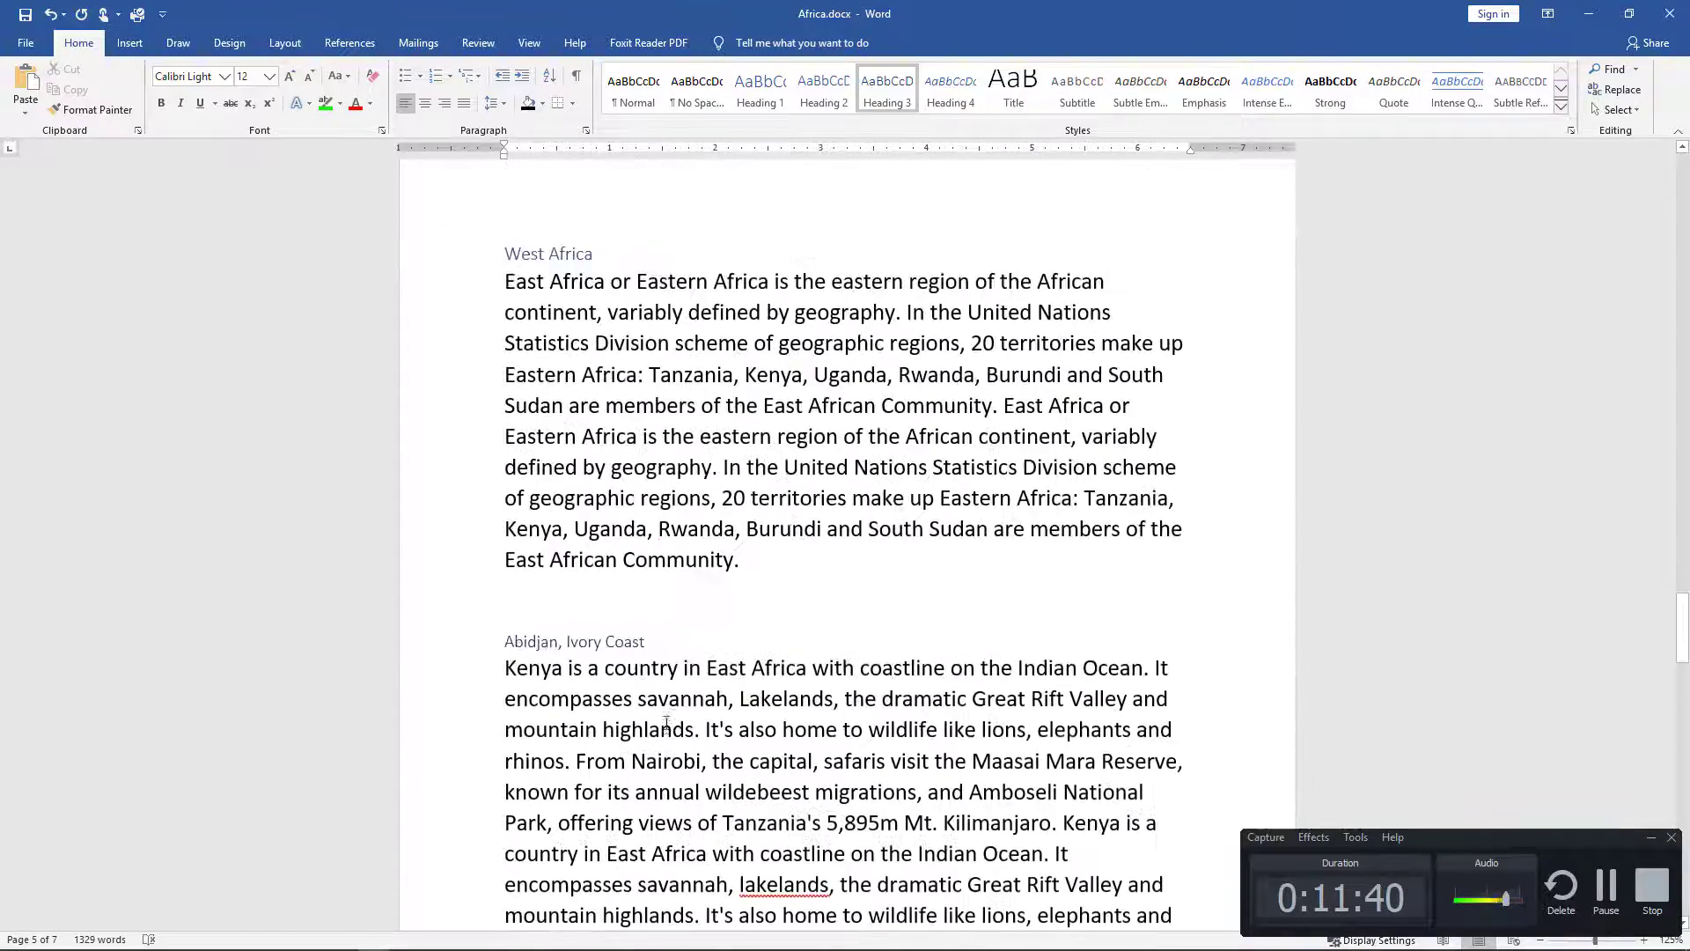
{"action": "left_click", "coordinate": [478, 42]}
{"action": "left_click", "coordinate": [543, 50]}
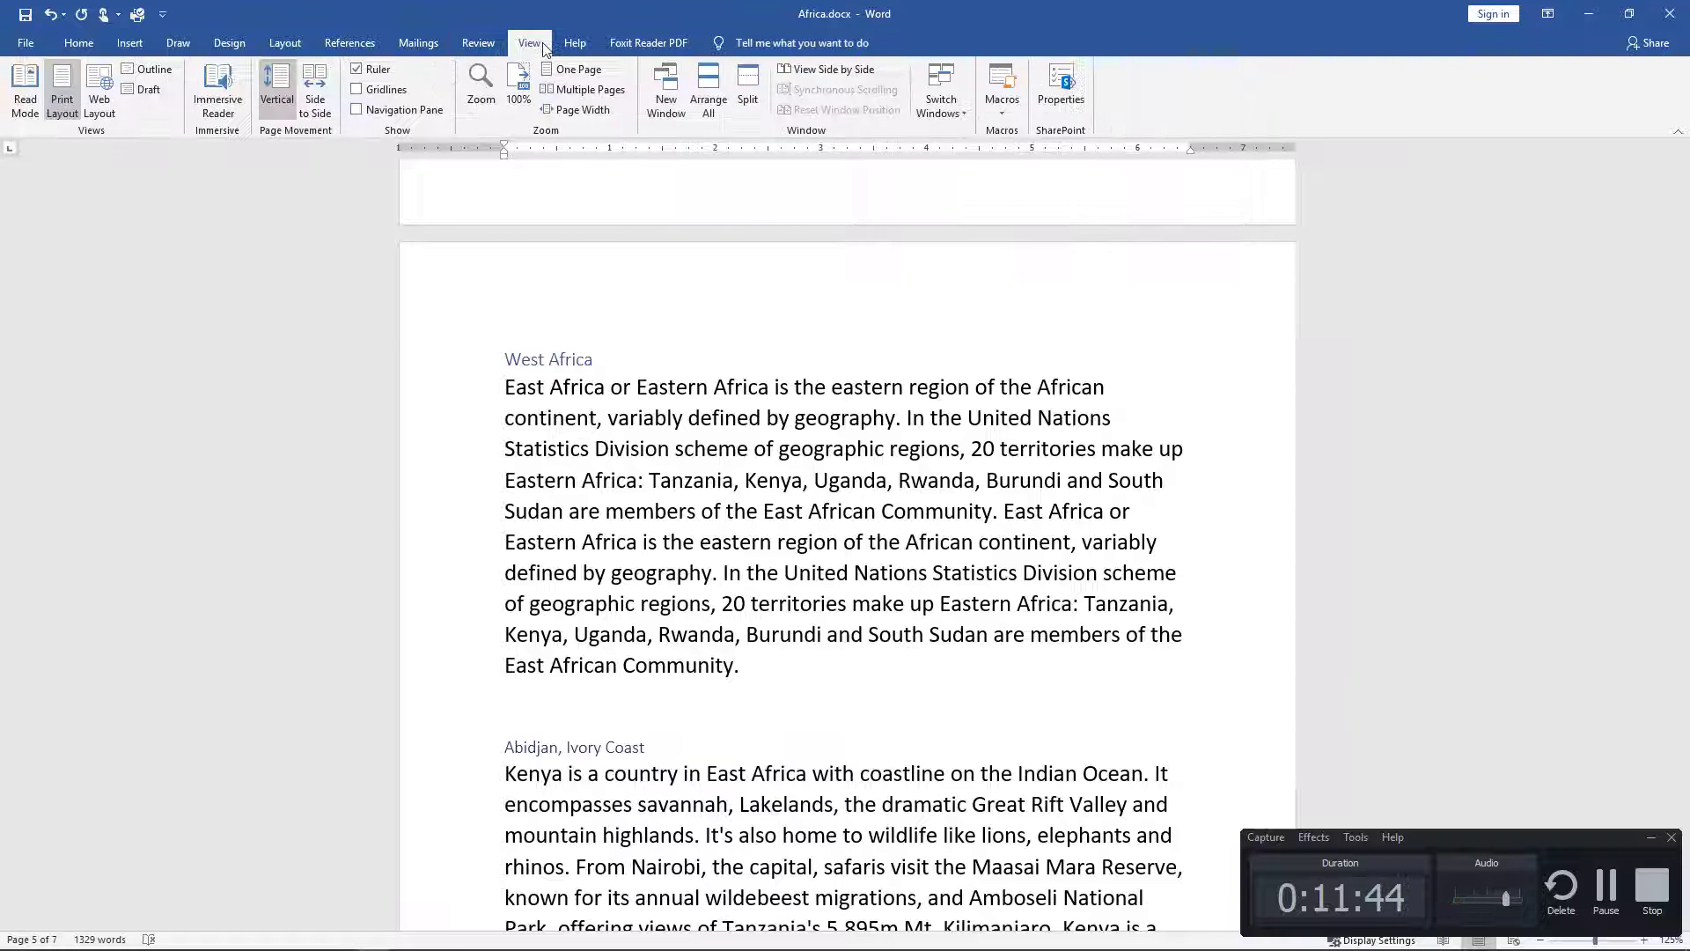
{"action": "left_click", "coordinate": [360, 48]}
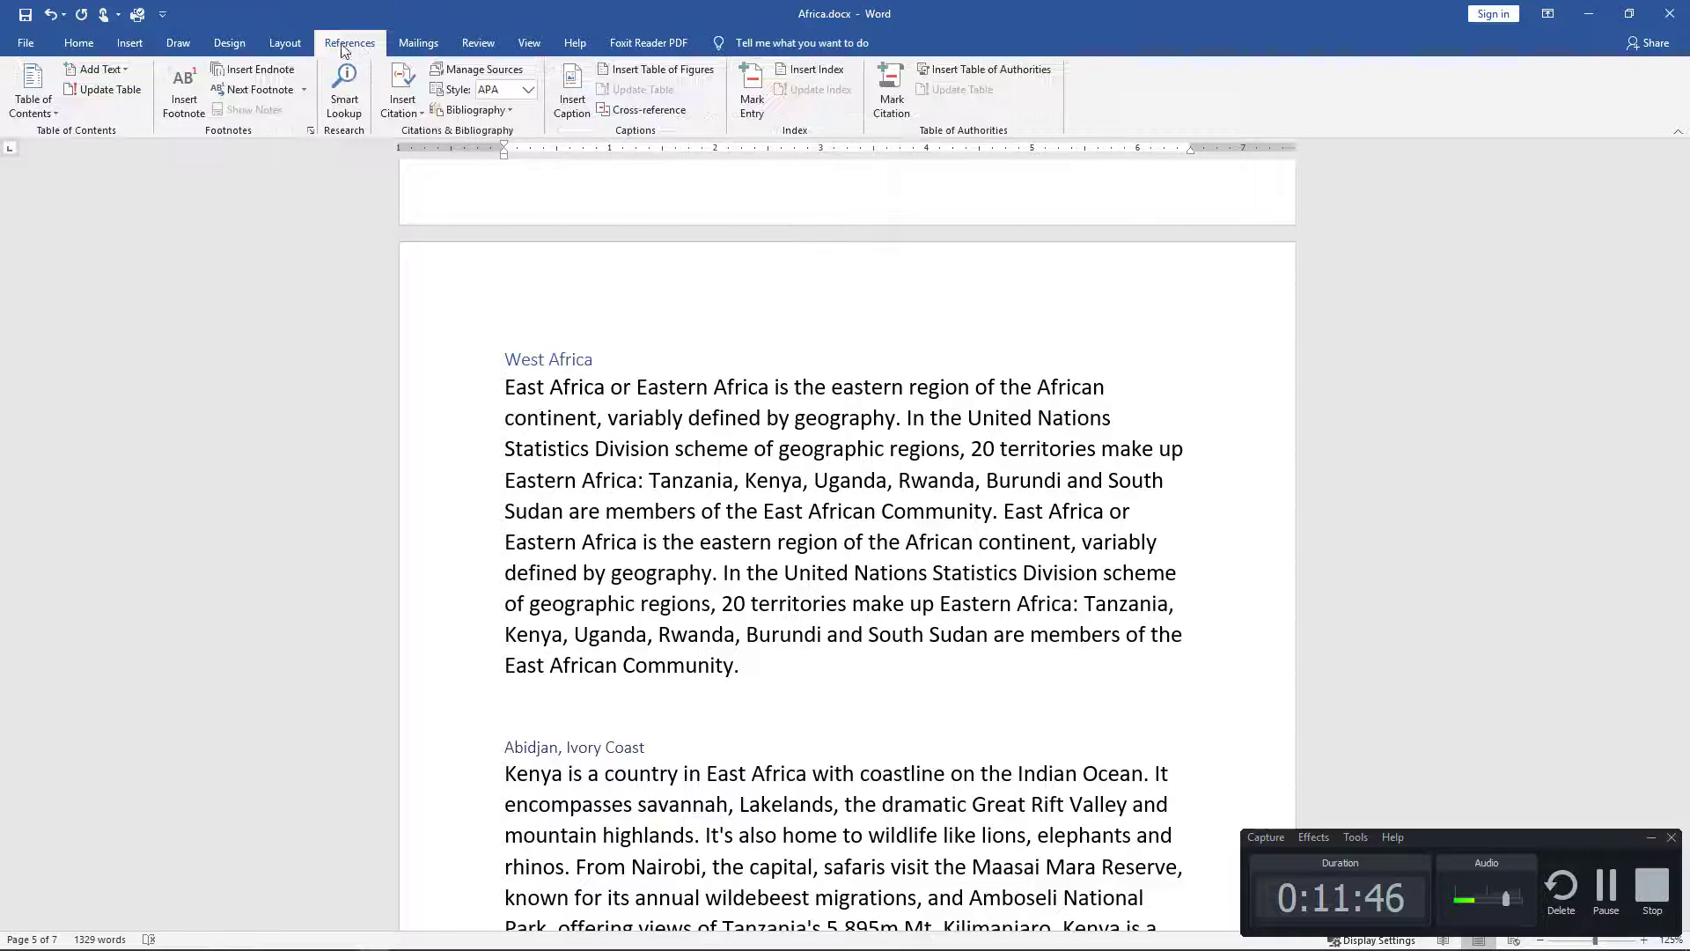
{"action": "left_click", "coordinate": [293, 43]}
{"action": "left_click", "coordinate": [228, 43]}
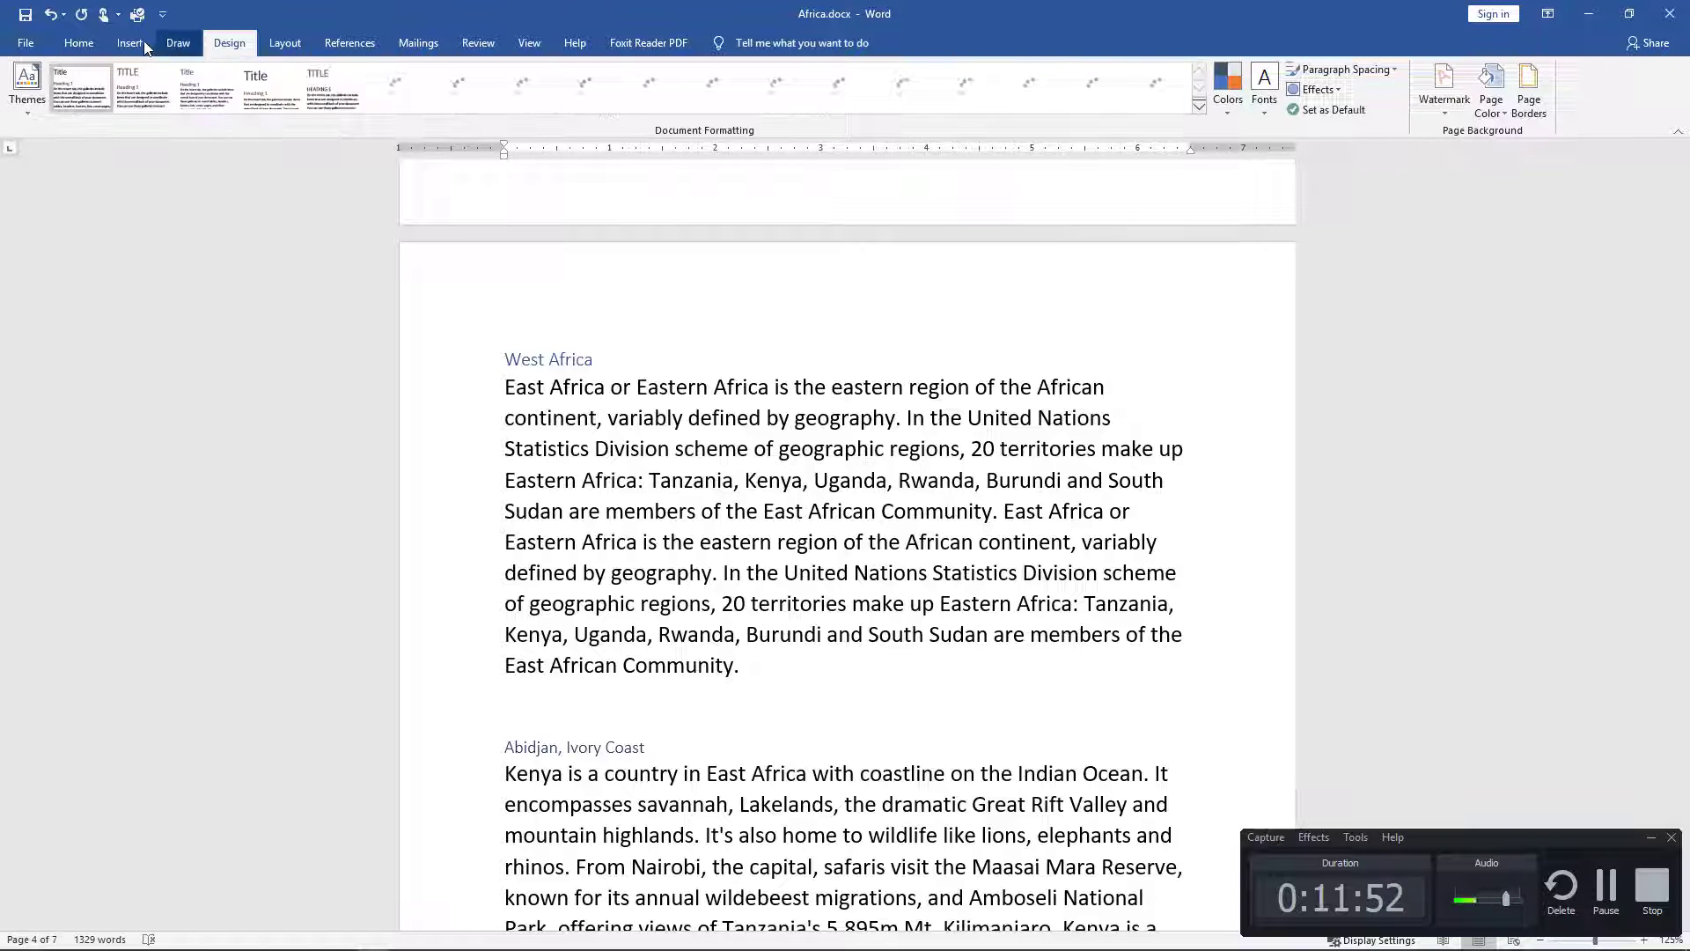
{"action": "left_click", "coordinate": [129, 43]}
{"action": "left_click", "coordinate": [766, 603]}
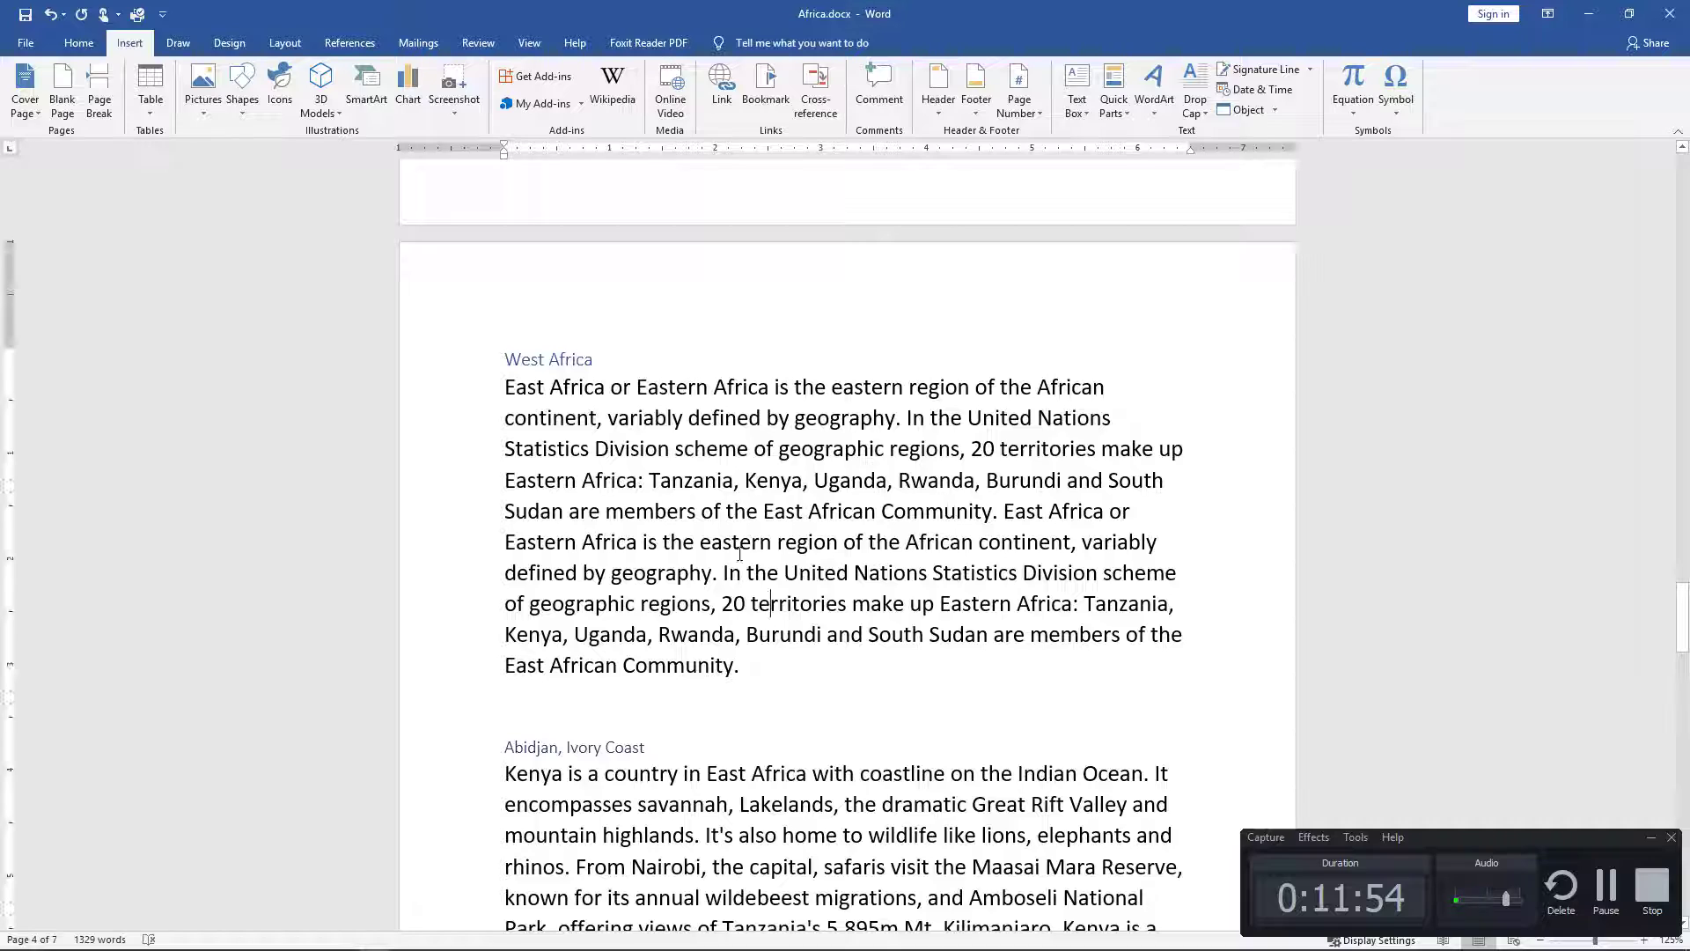
{"action": "left_click", "coordinate": [77, 43]}
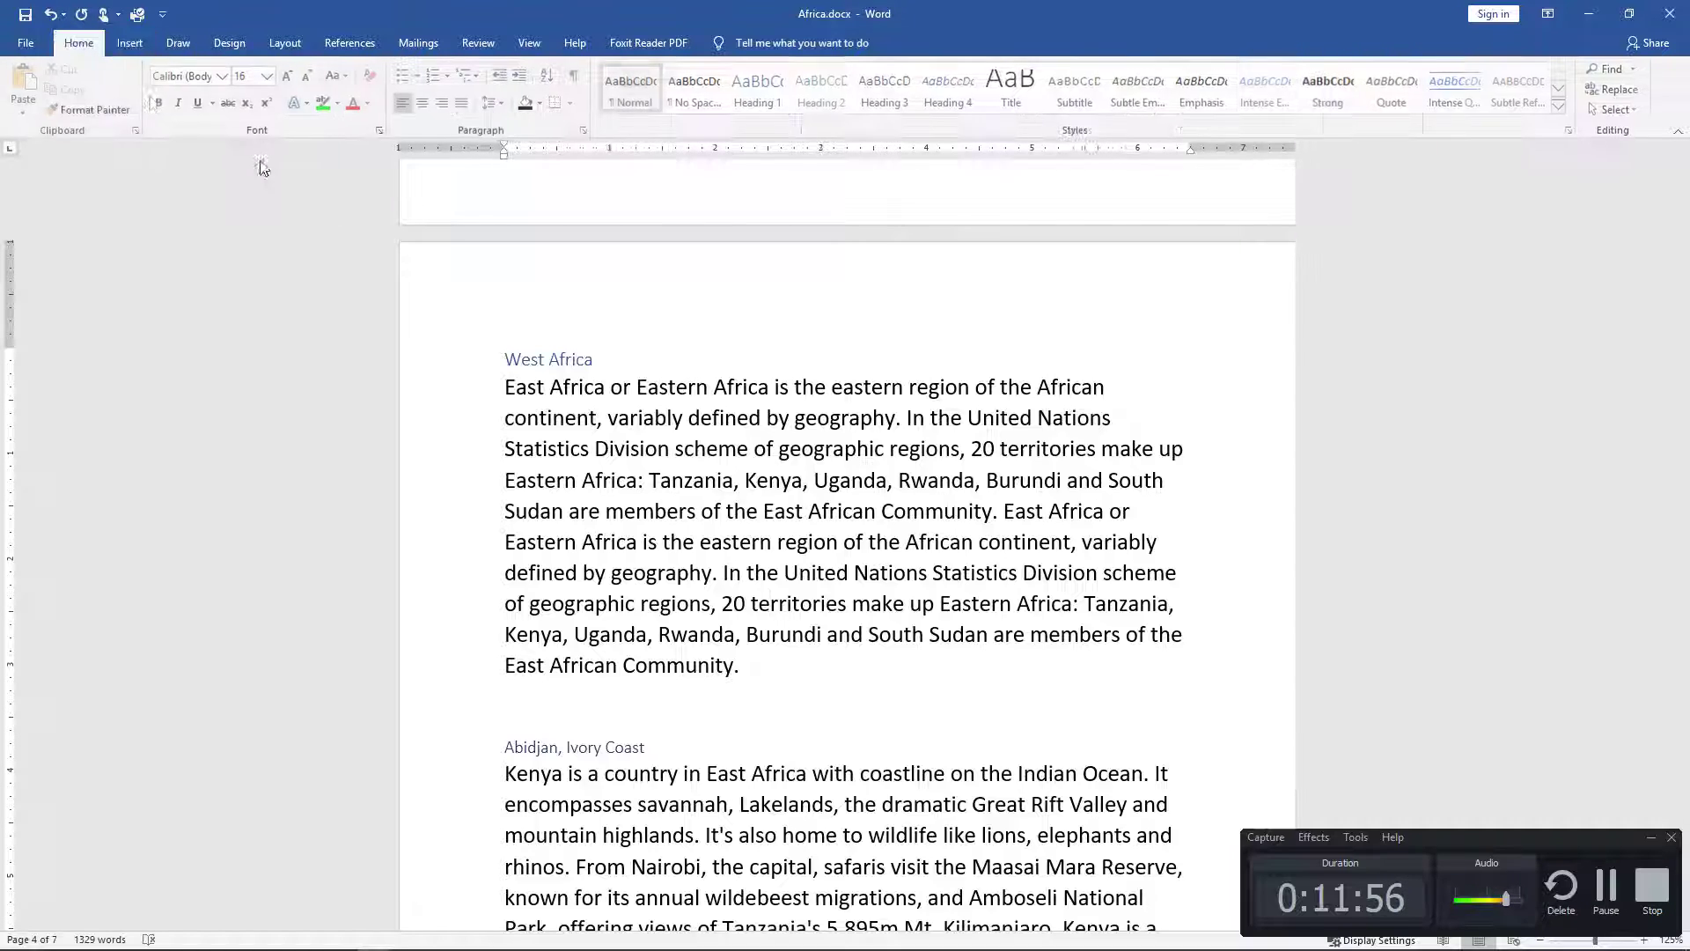
Step: Modify the Heading 1 style to use a bold Calibri (Body) font in Dark Red
{"action": "scroll", "coordinate": [840, 511], "scroll_direction": "up", "scroll_amount": 5}
{"action": "scroll", "coordinate": [840, 511], "scroll_direction": "up", "scroll_amount": 5}
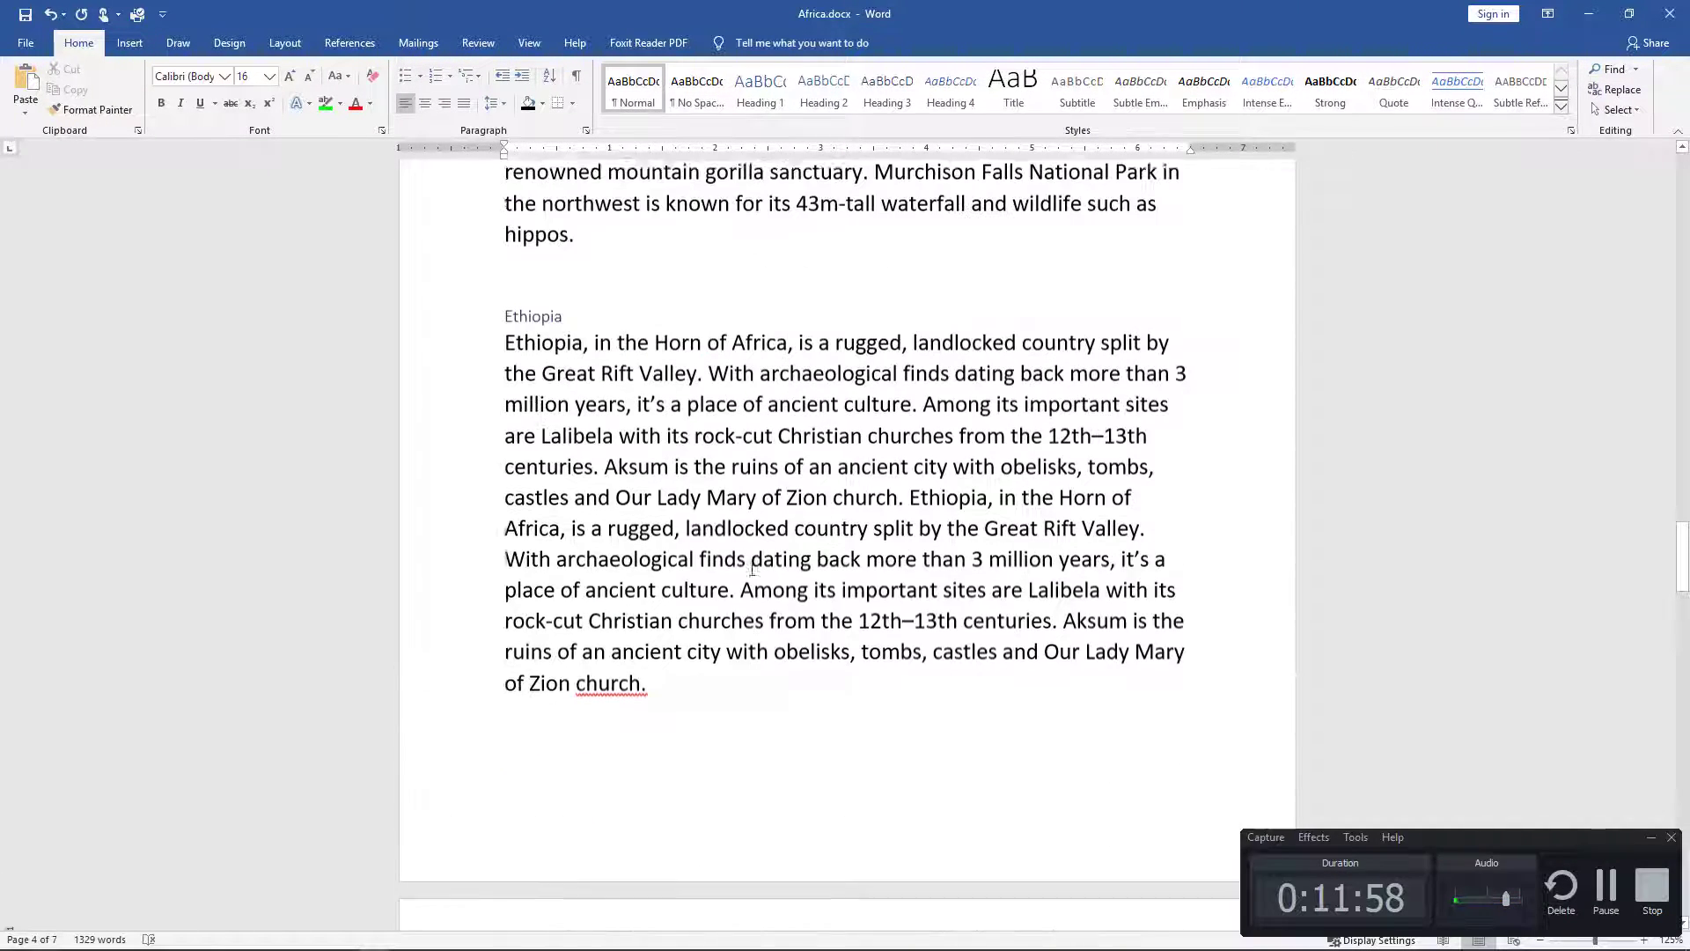
{"action": "scroll", "coordinate": [796, 568], "scroll_direction": "up", "scroll_amount": 3}
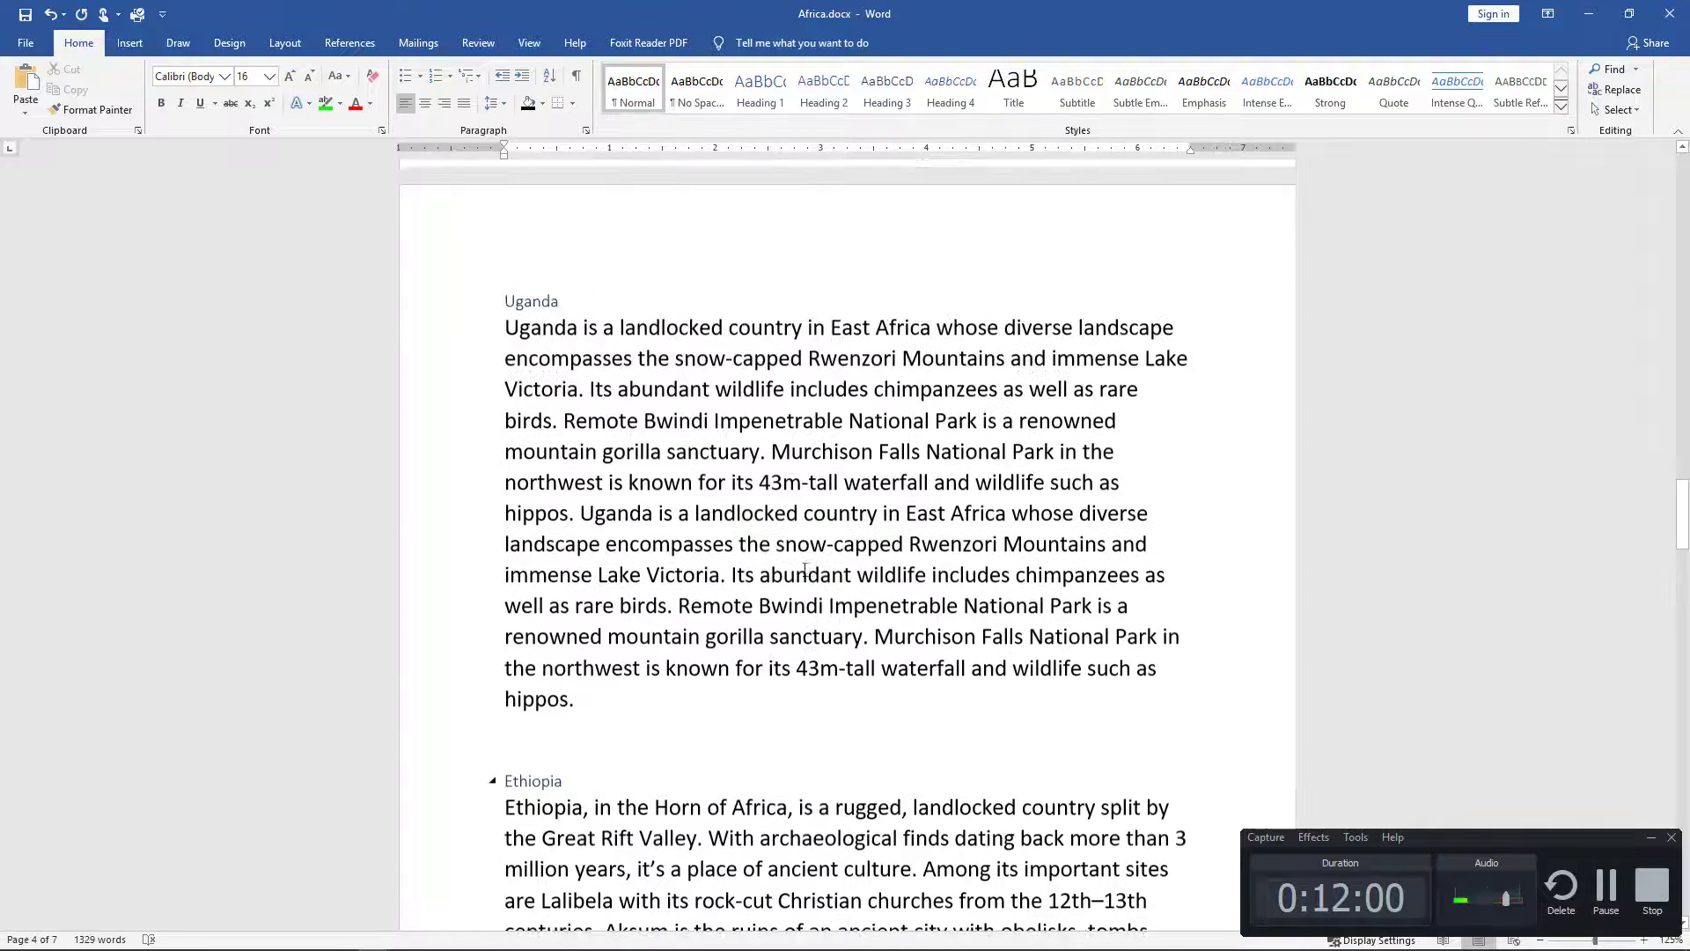
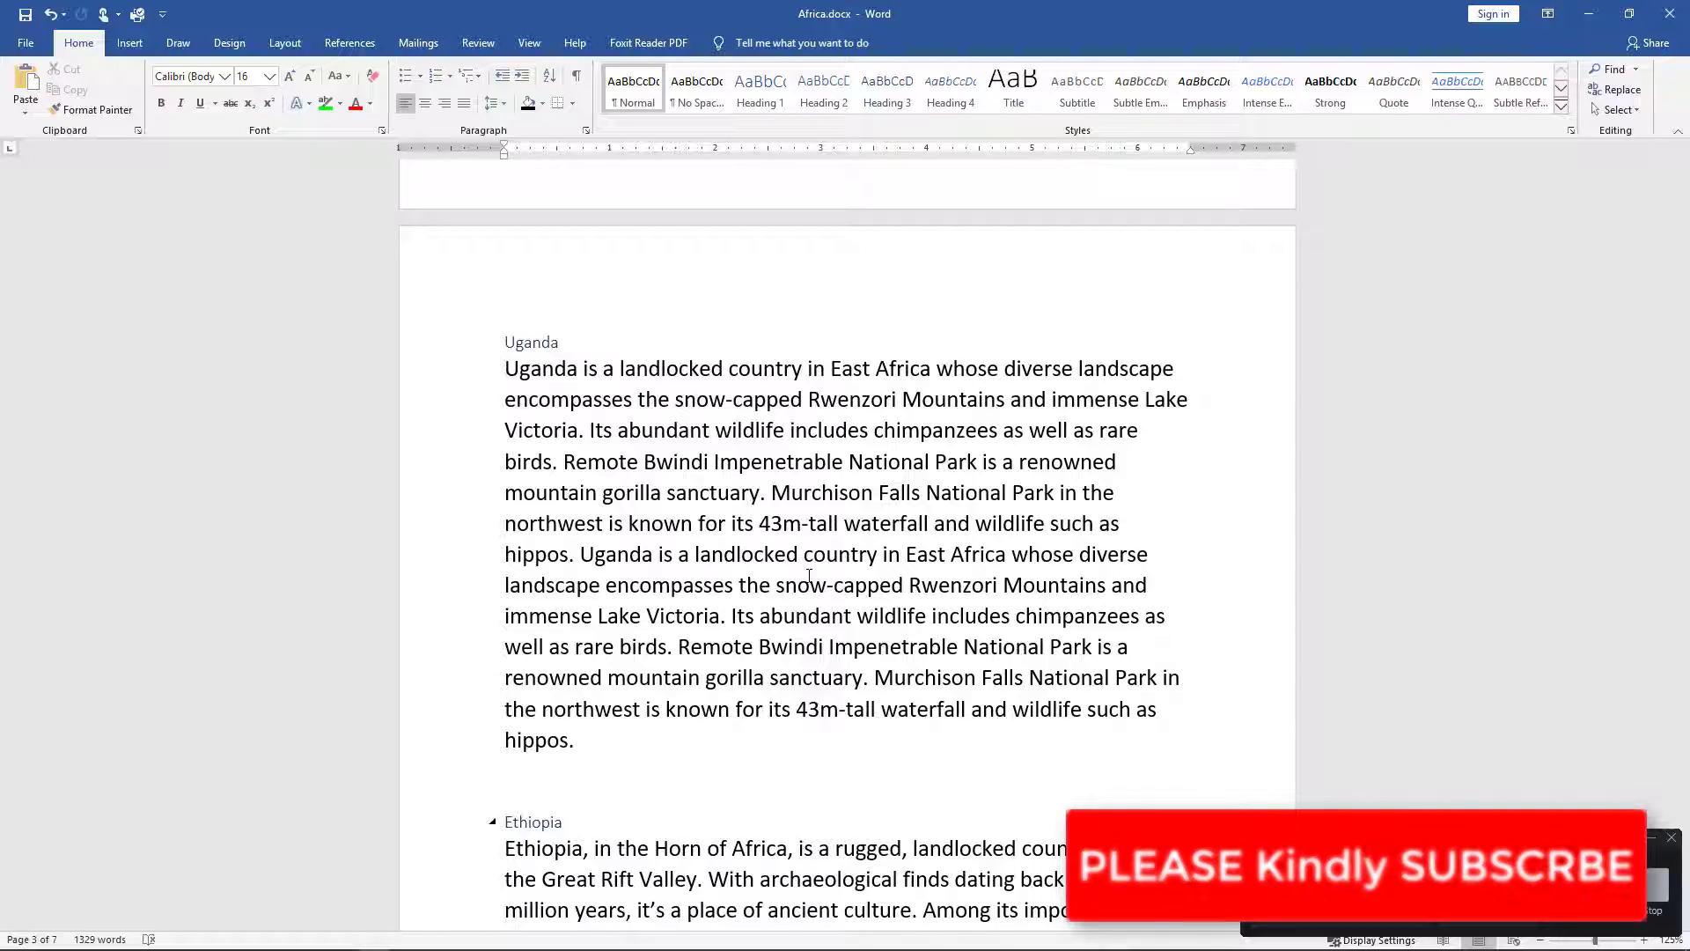
{"action": "scroll", "coordinate": [818, 531], "scroll_direction": "up", "scroll_amount": 3}
{"action": "scroll", "coordinate": [819, 530], "scroll_direction": "up", "scroll_amount": 20}
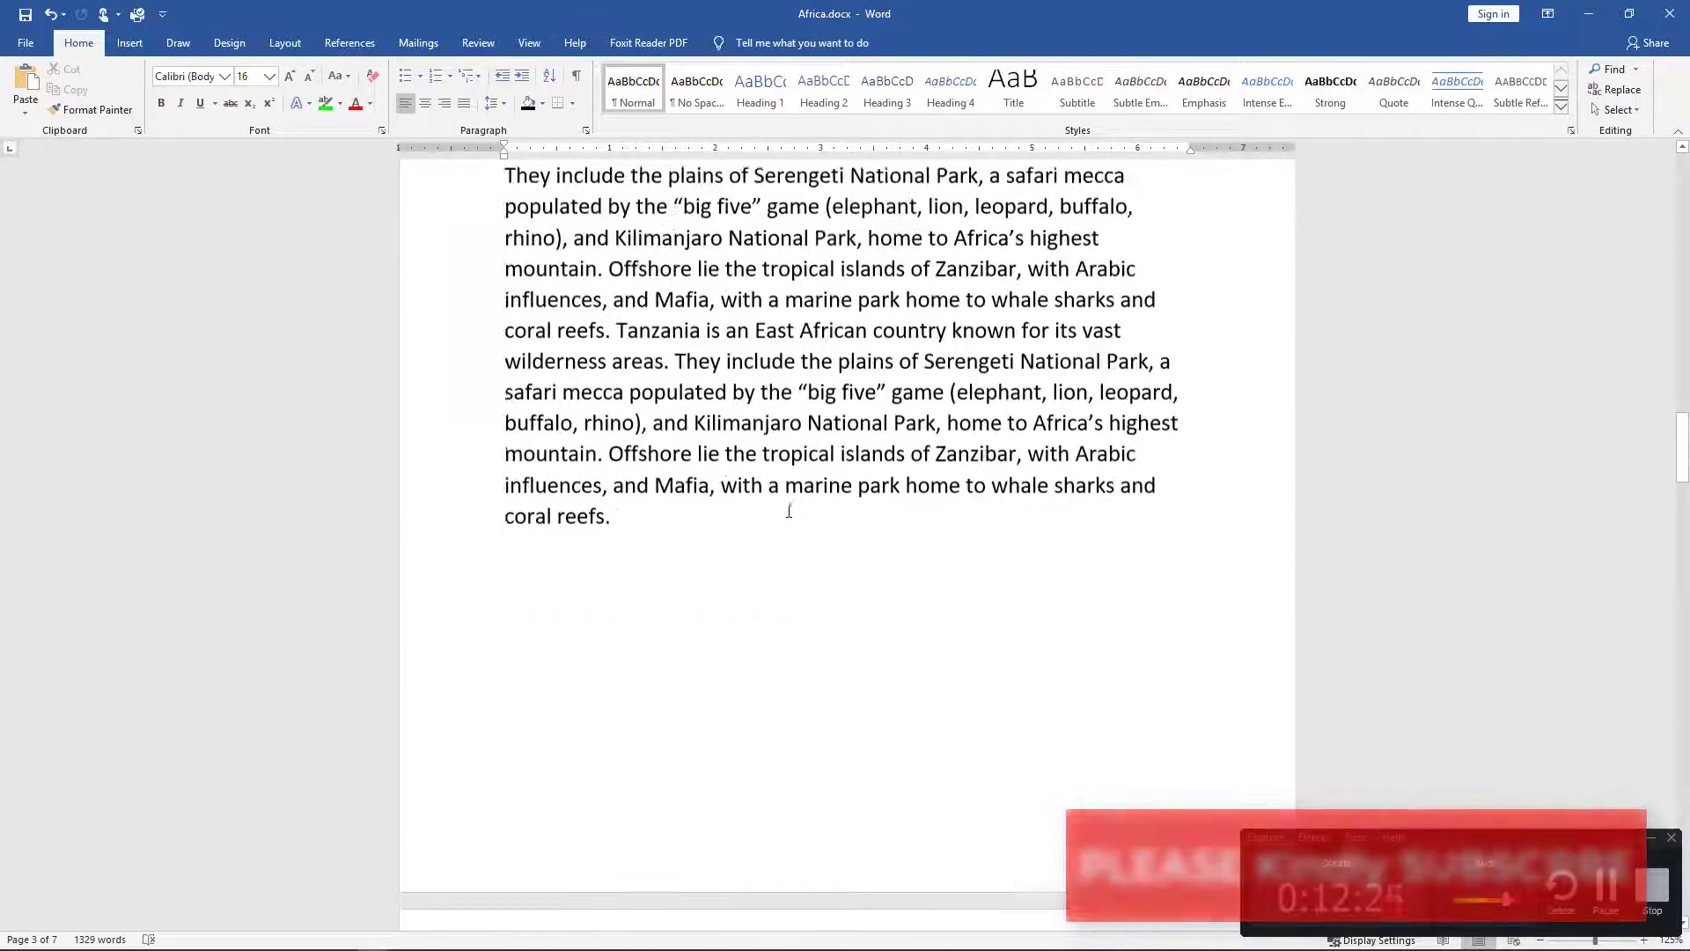
{"action": "scroll", "coordinate": [791, 508], "scroll_direction": "up", "scroll_amount": 10}
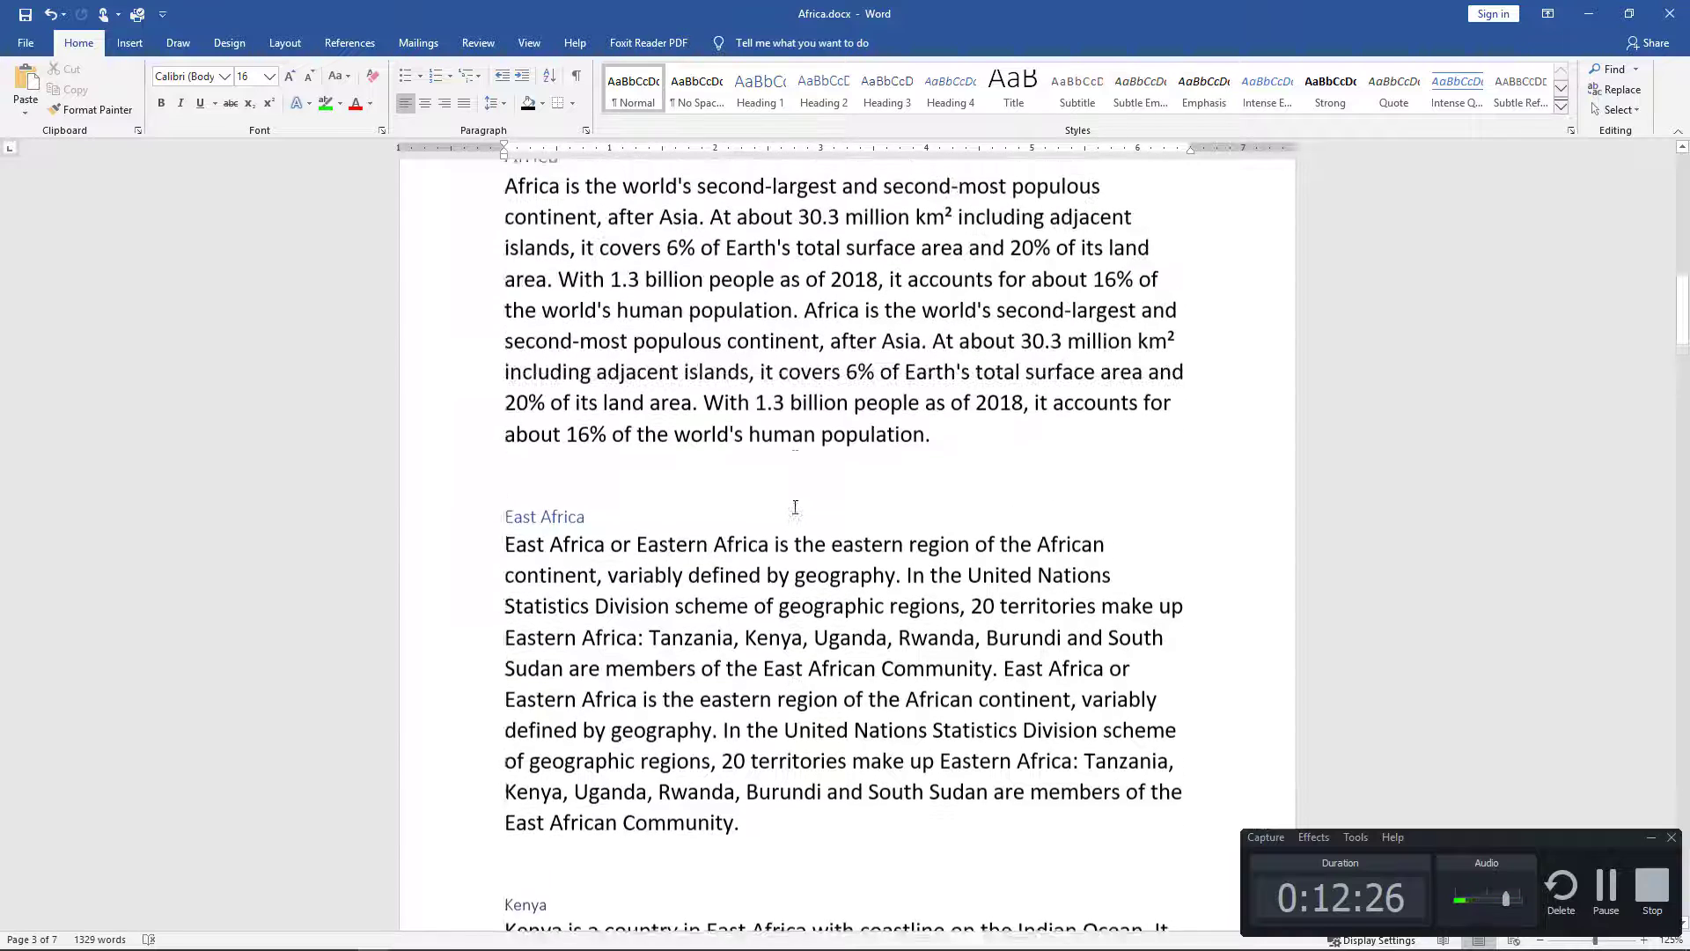
{"action": "right_click", "coordinate": [759, 91]}
{"action": "left_click", "coordinate": [739, 446]}
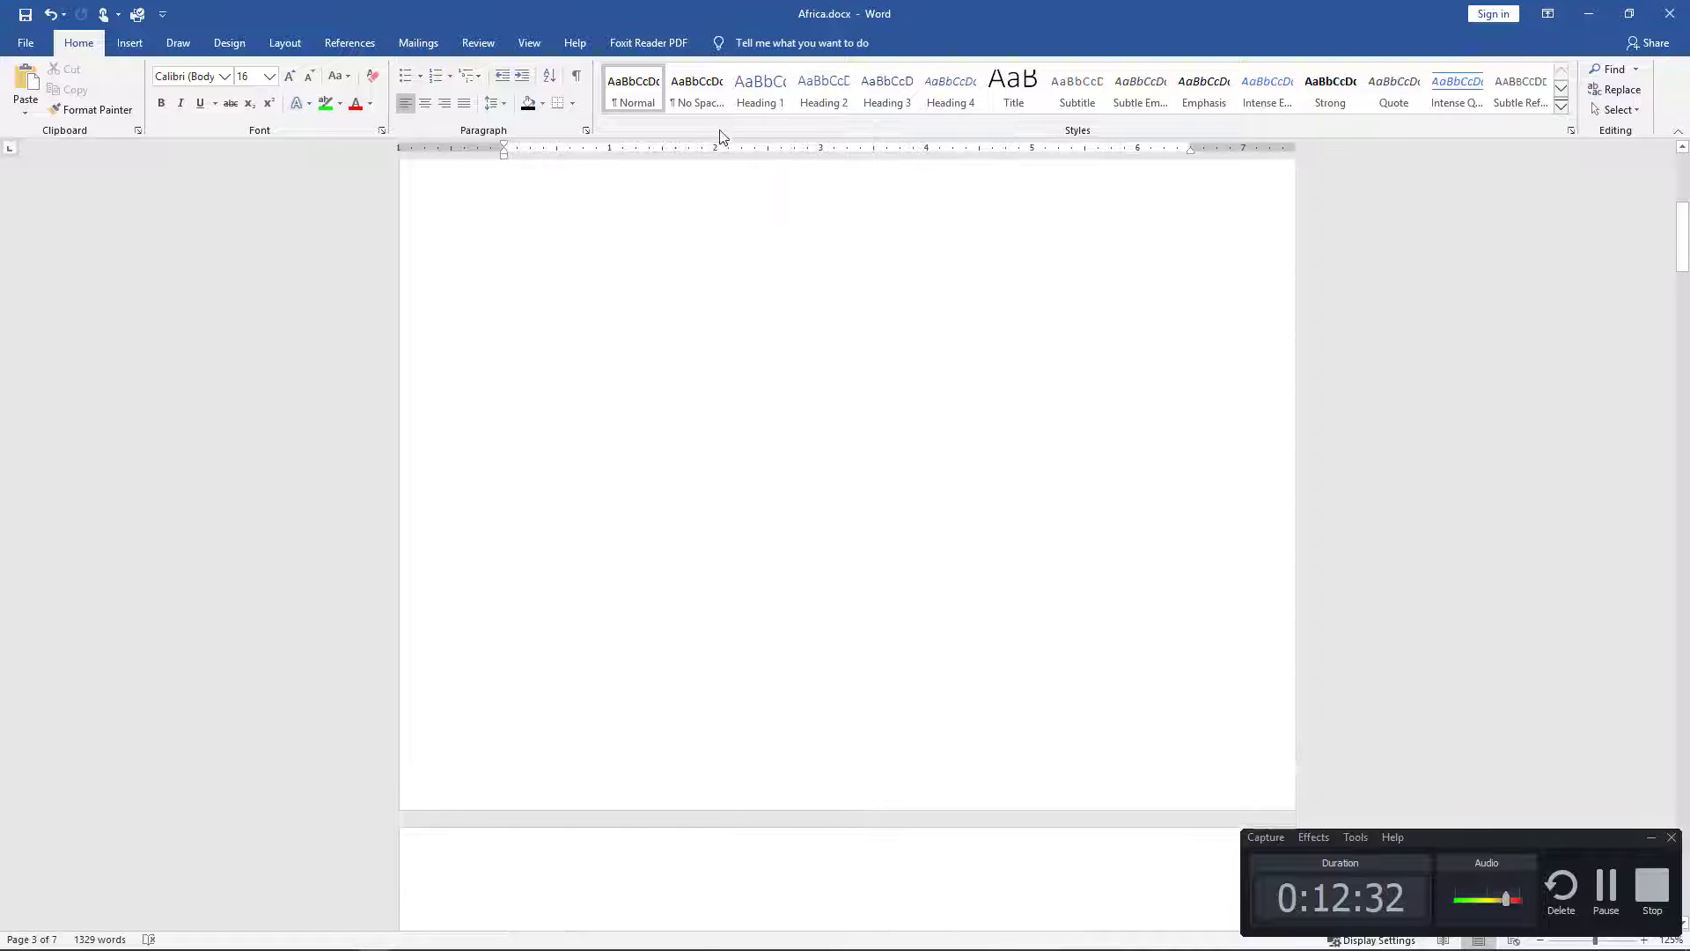
{"action": "right_click", "coordinate": [746, 101]}
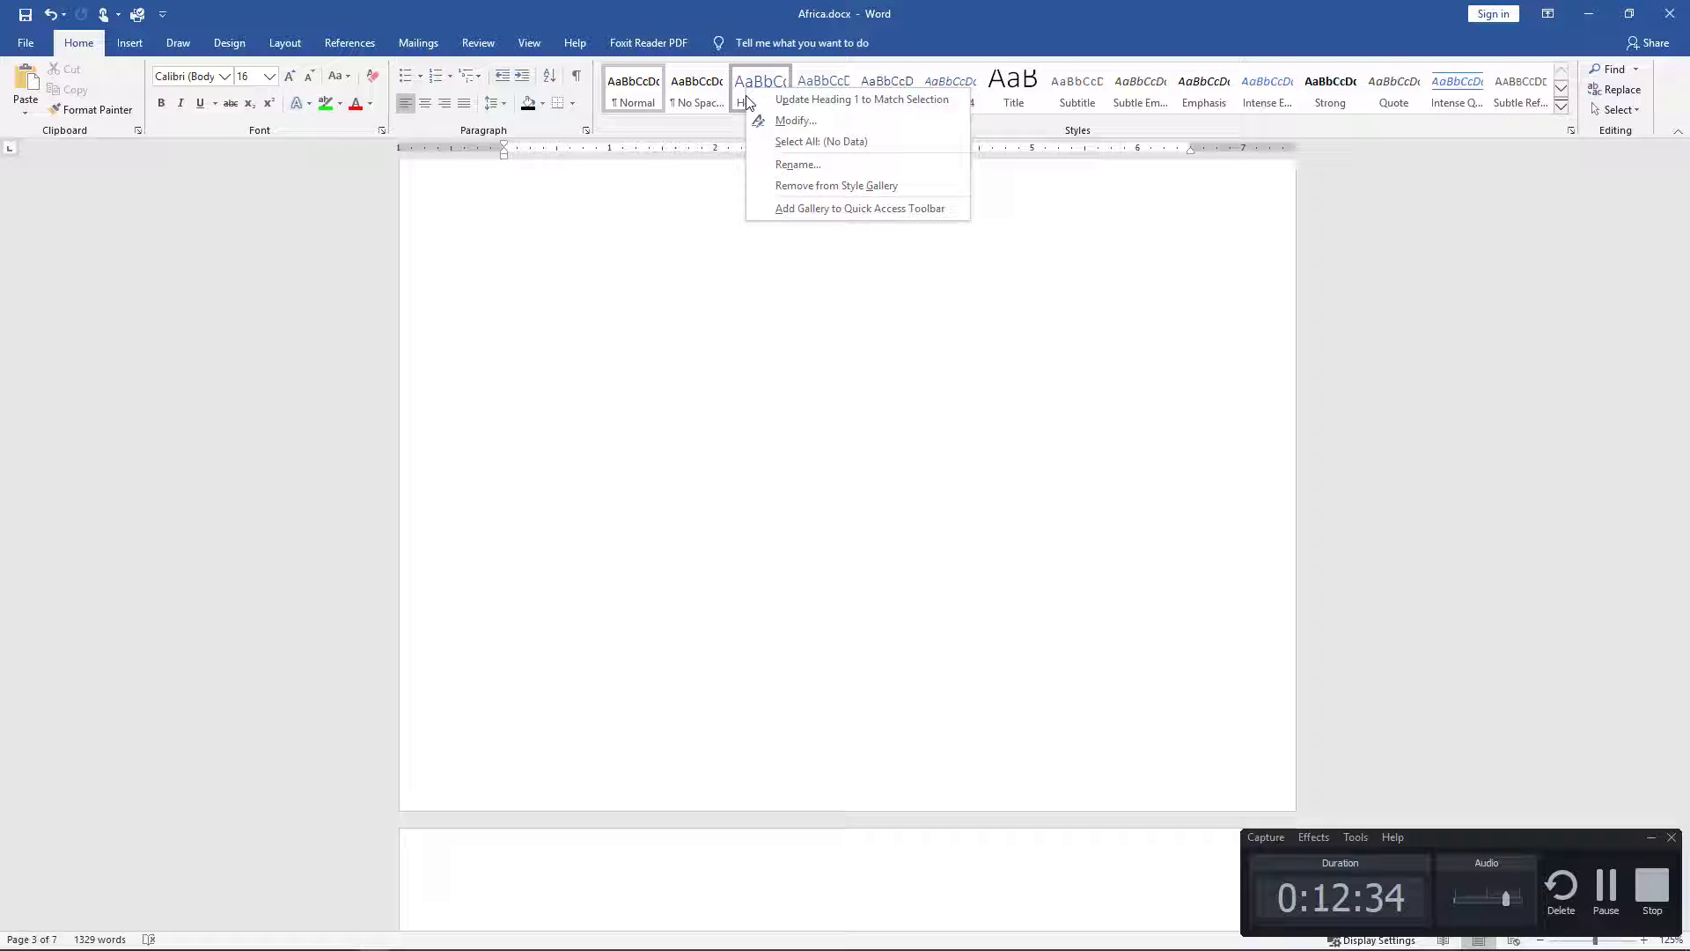
{"action": "left_click", "coordinate": [818, 124]}
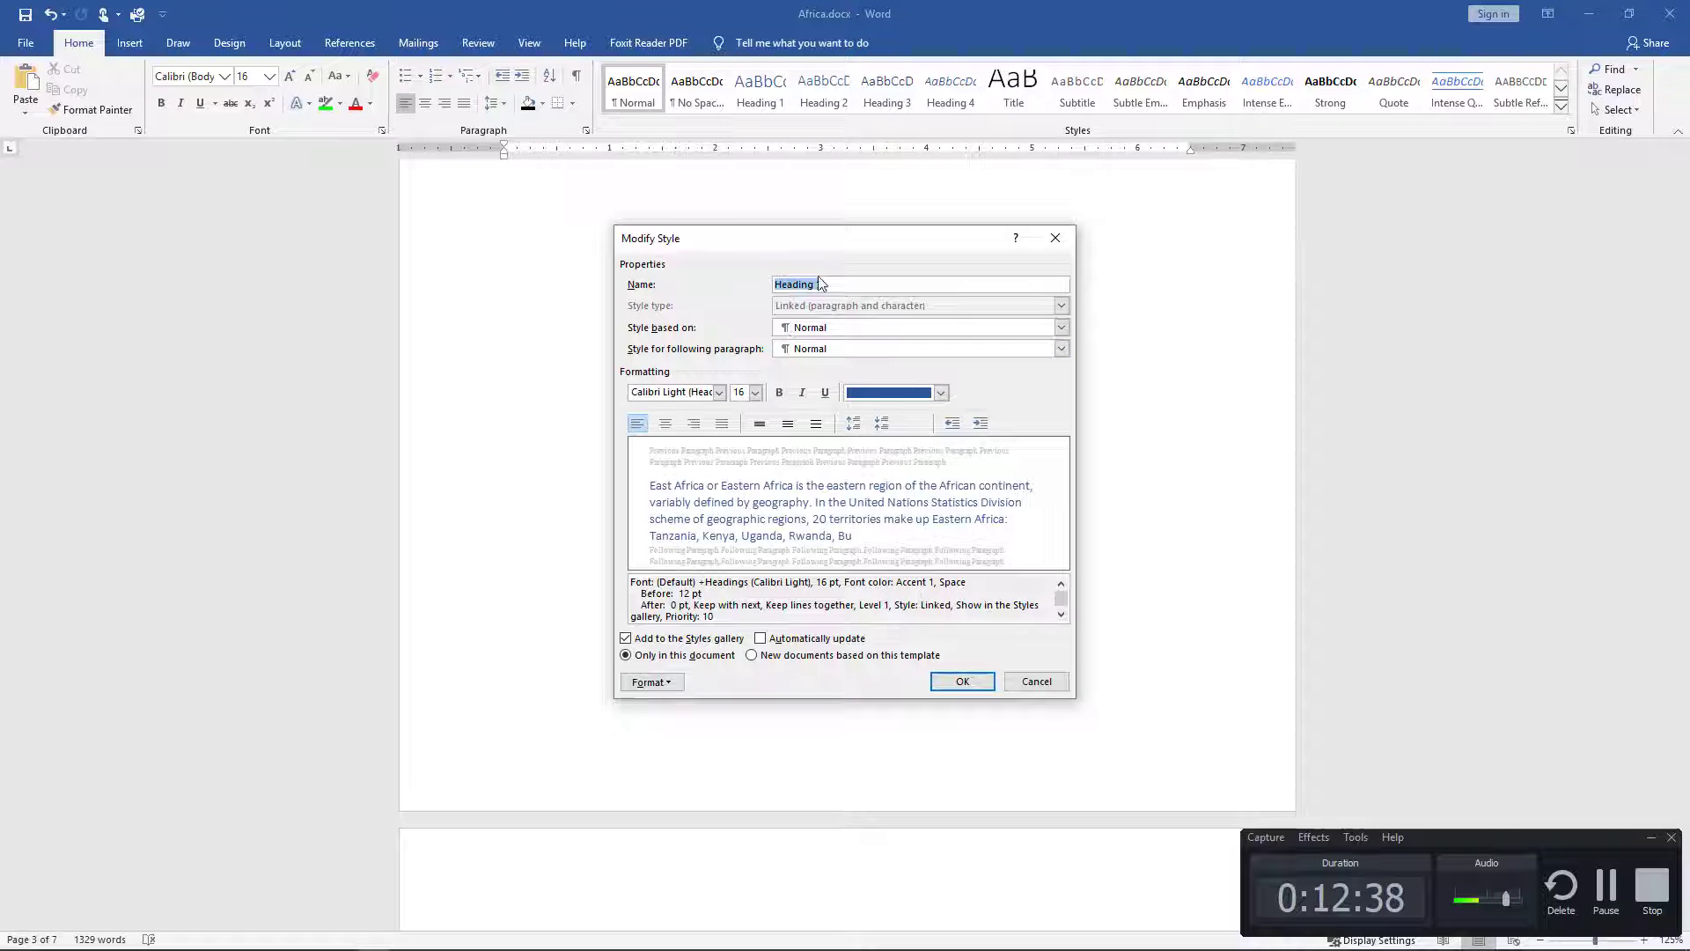
{"action": "left_click", "coordinate": [940, 394]}
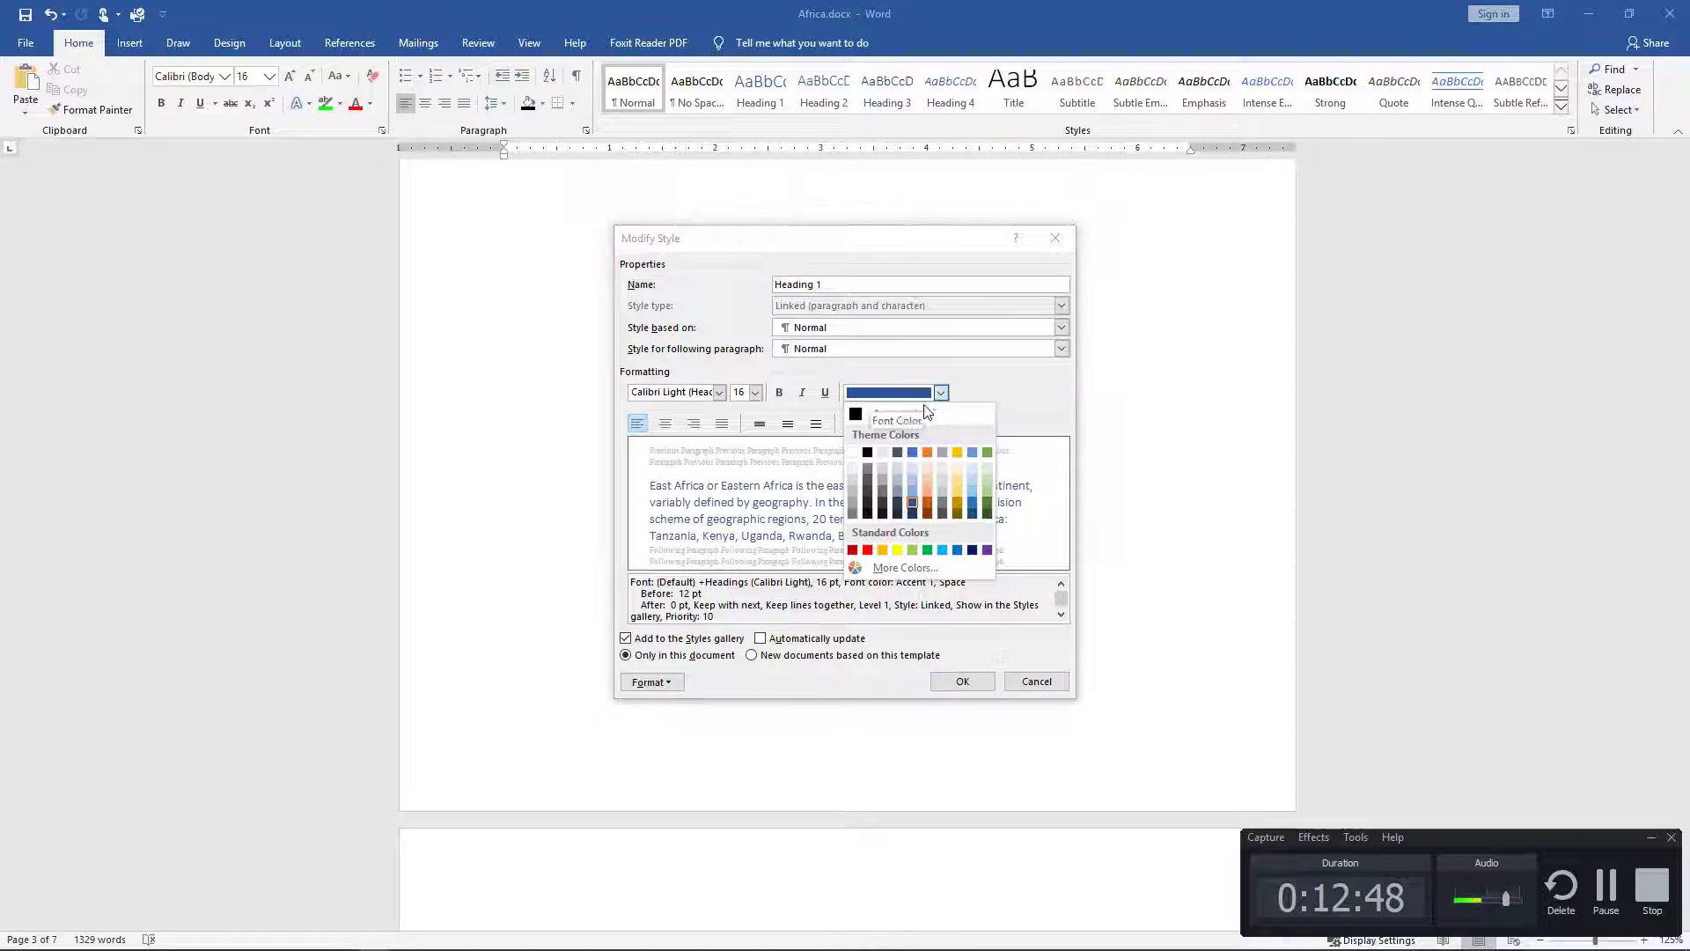
{"action": "left_click", "coordinate": [852, 552]}
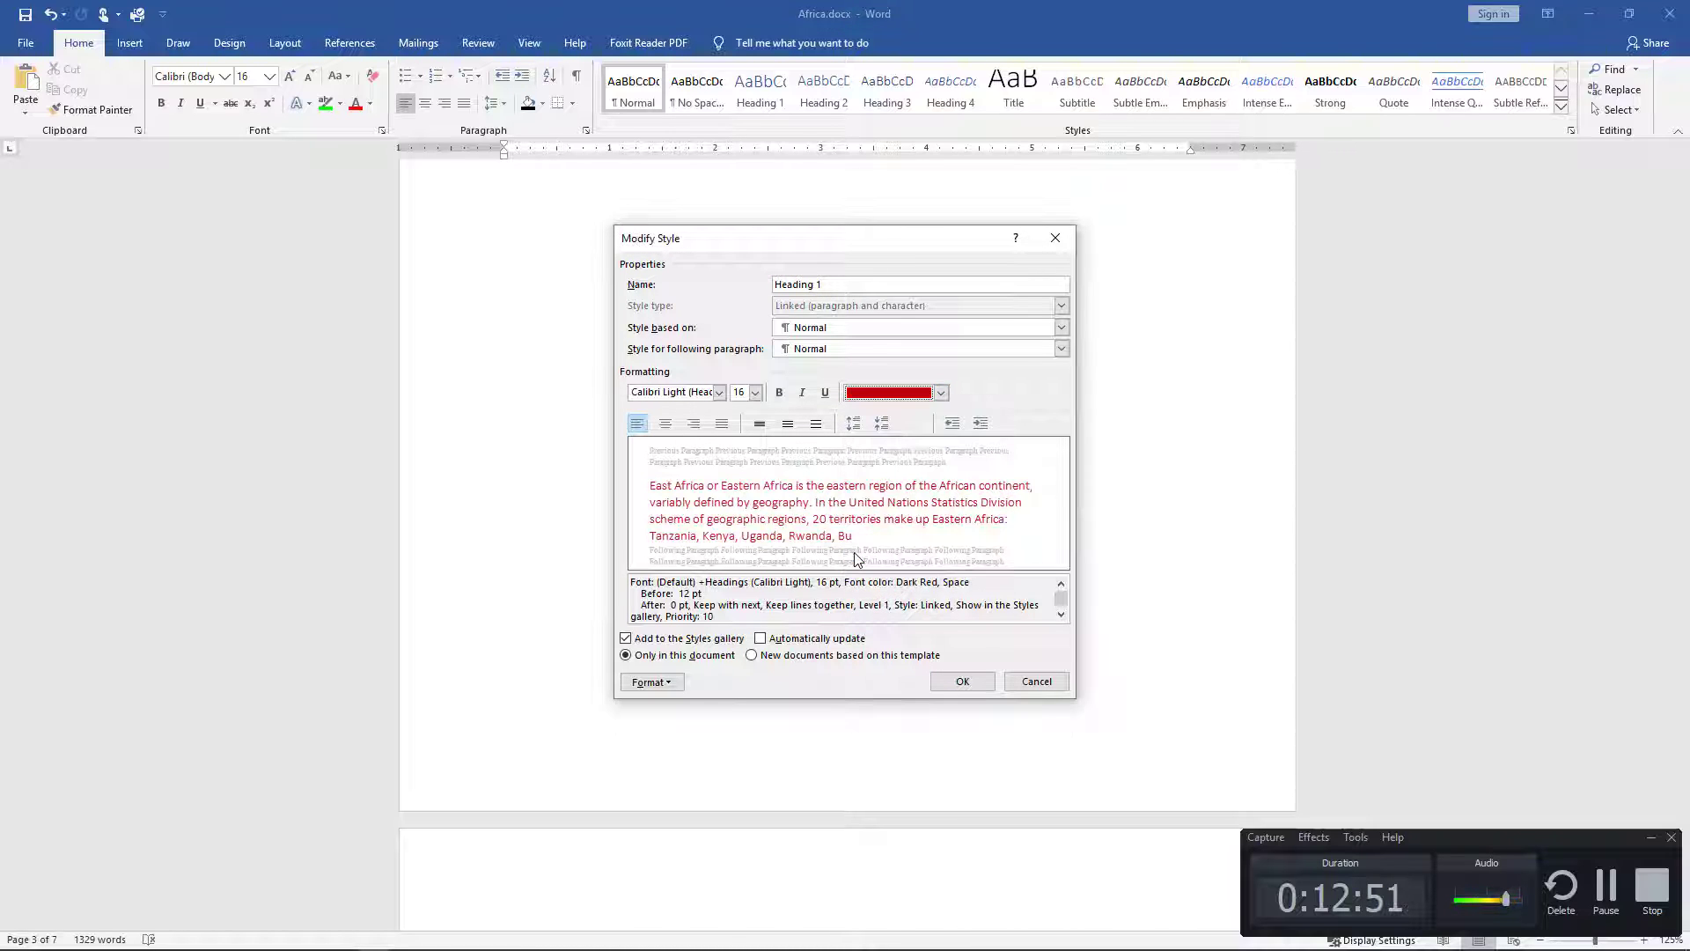
{"action": "left_click", "coordinate": [780, 394]}
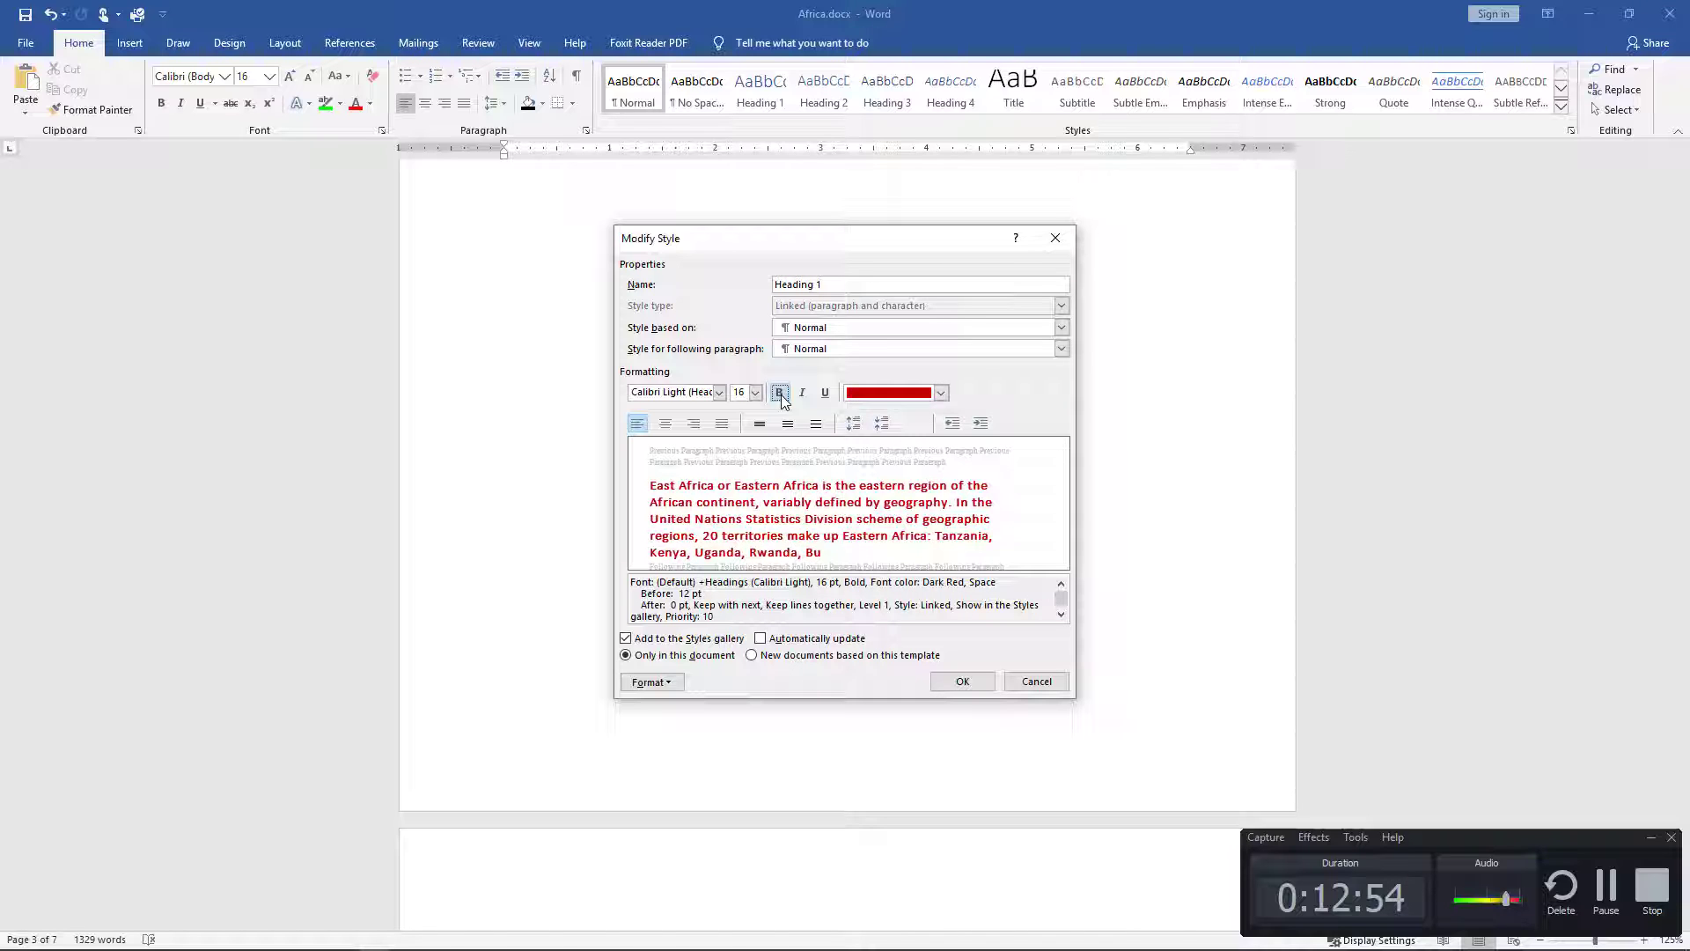
{"action": "left_click", "coordinate": [718, 395]}
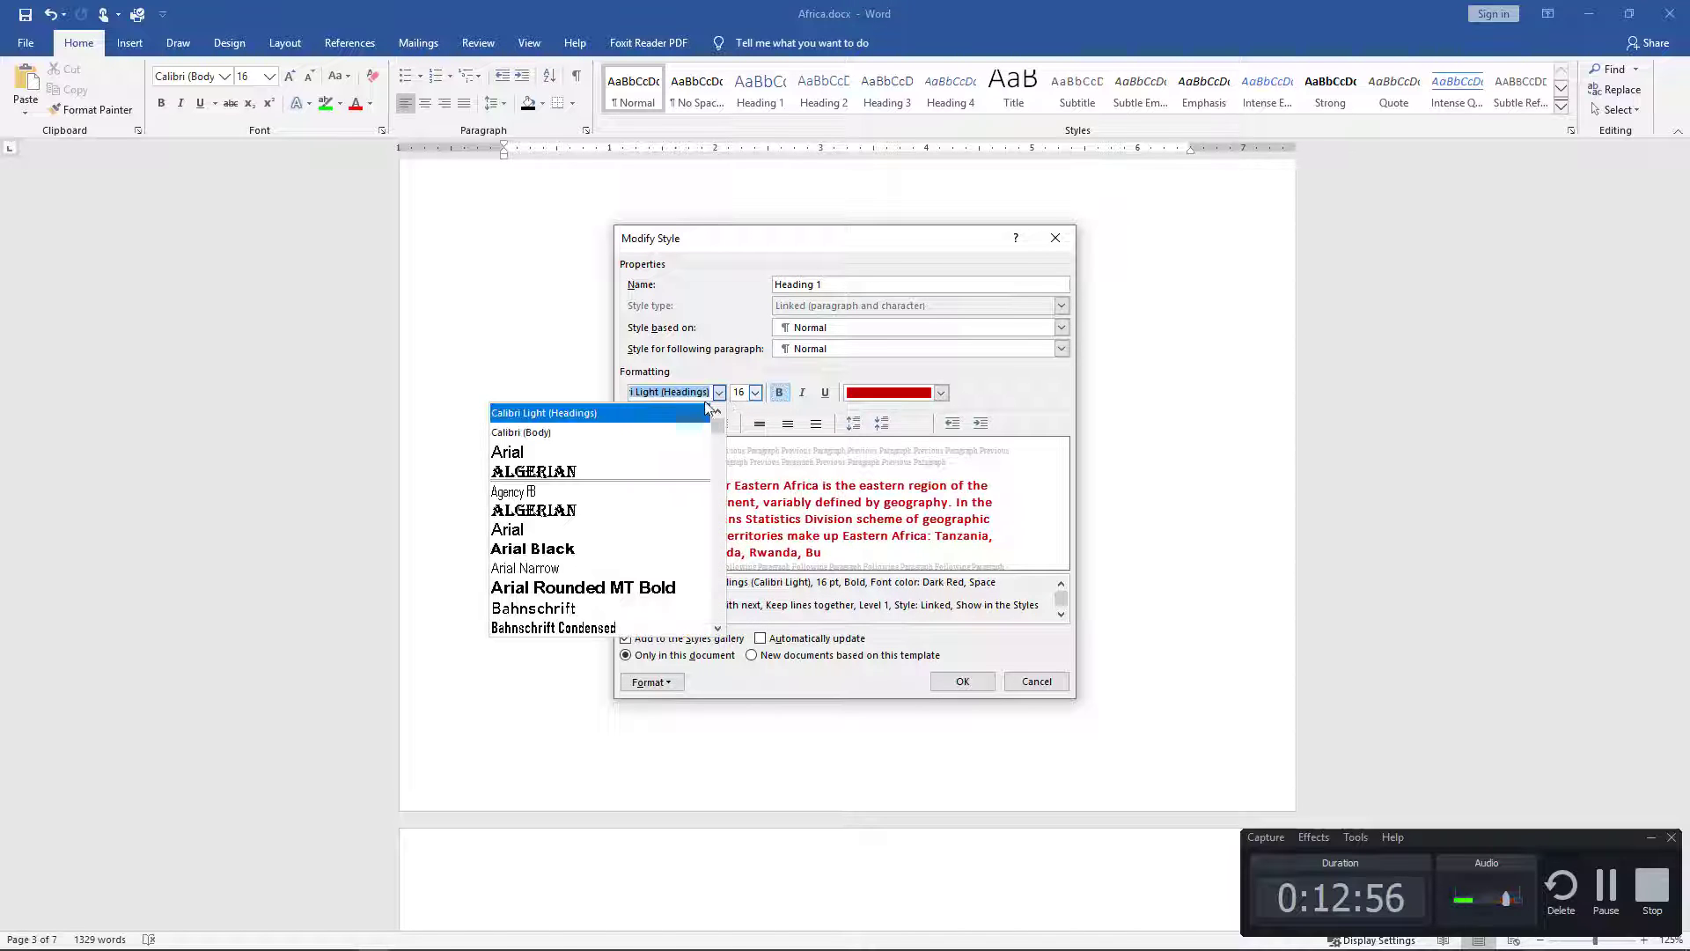
{"action": "left_click", "coordinate": [555, 438]}
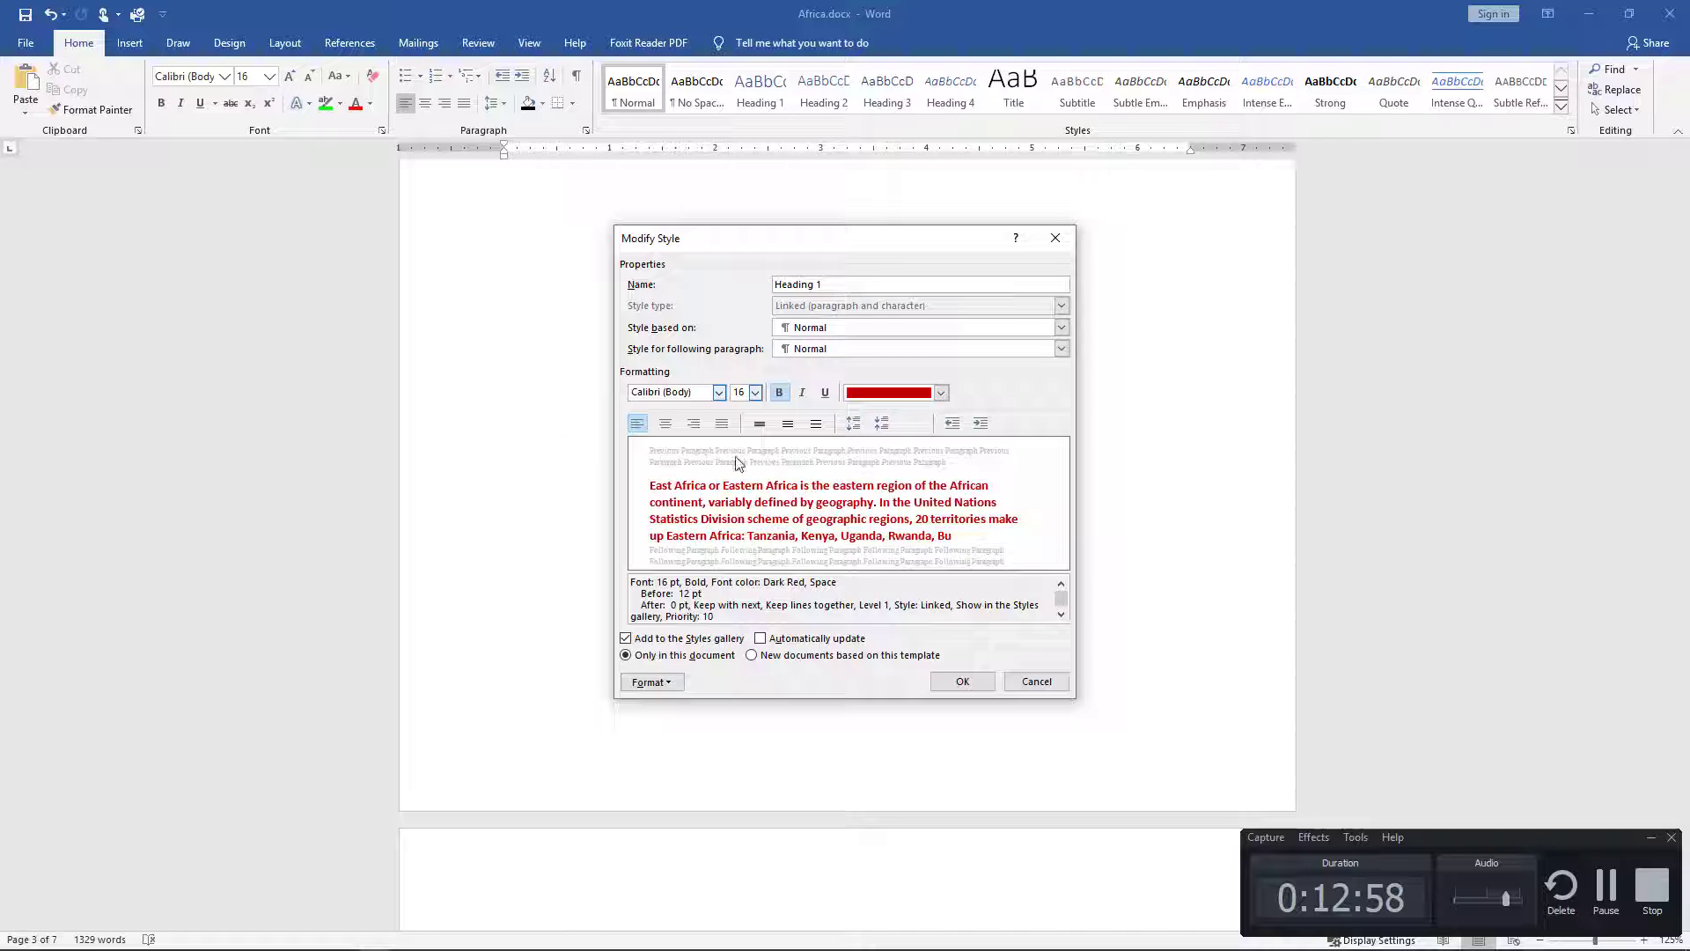
Step: Center the Heading 1 style with single line spacing, 18 pt before and 6 pt after, and make it update automatically
{"action": "left_click", "coordinate": [665, 425]}
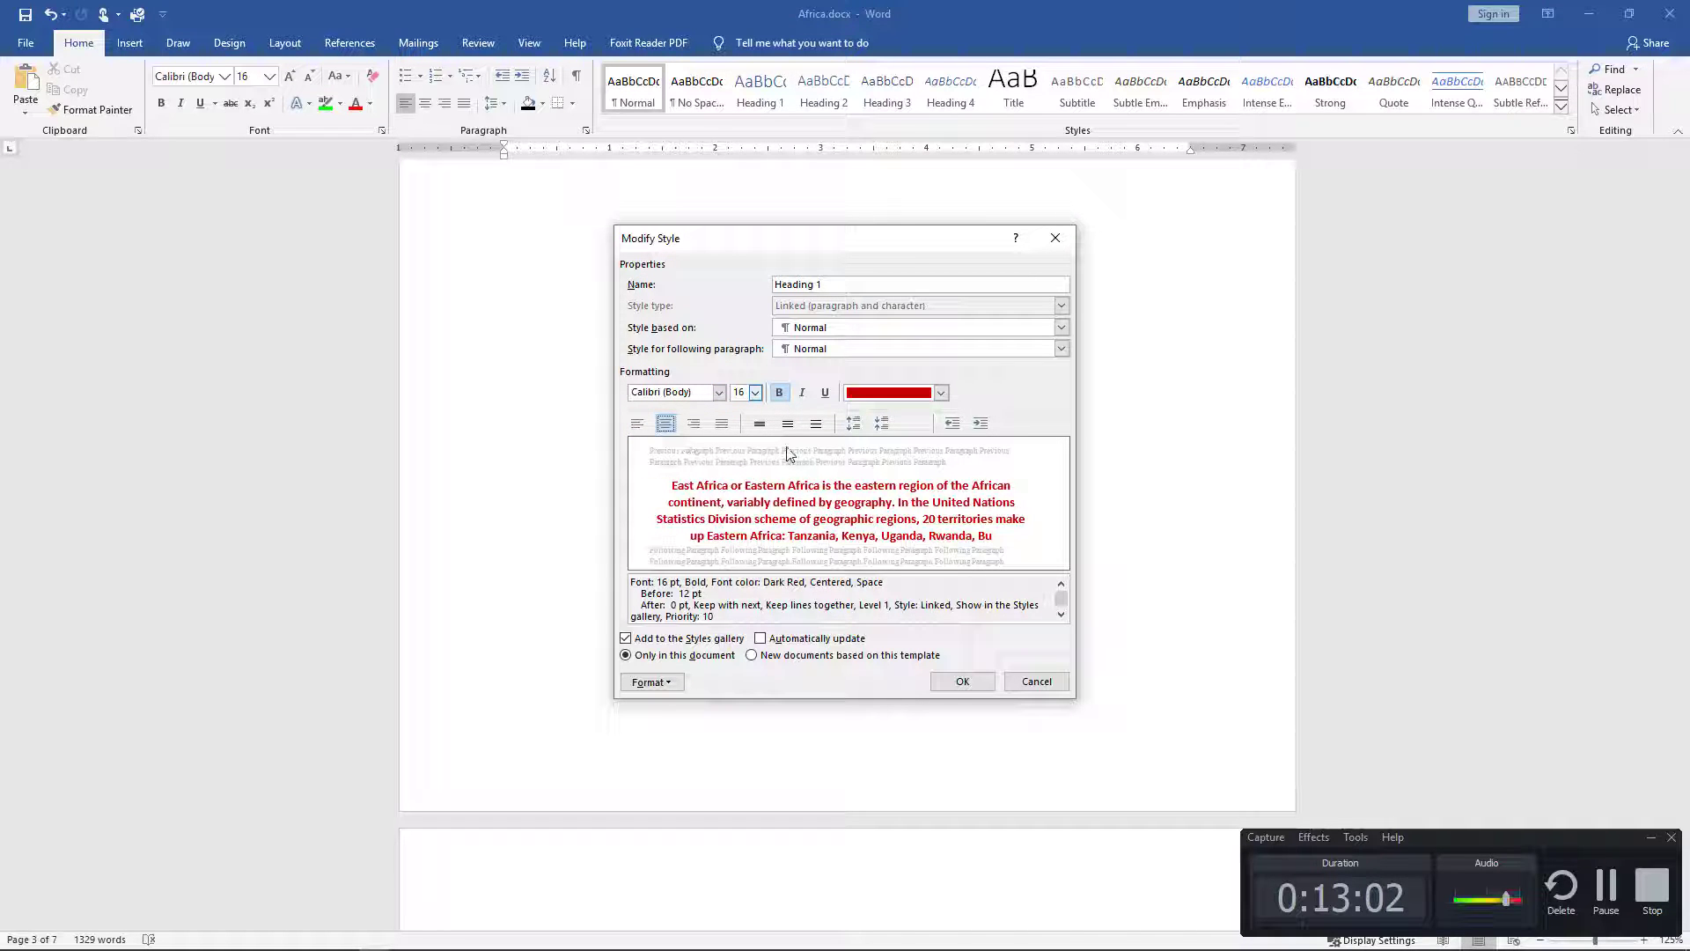
{"action": "left_click", "coordinate": [759, 424]}
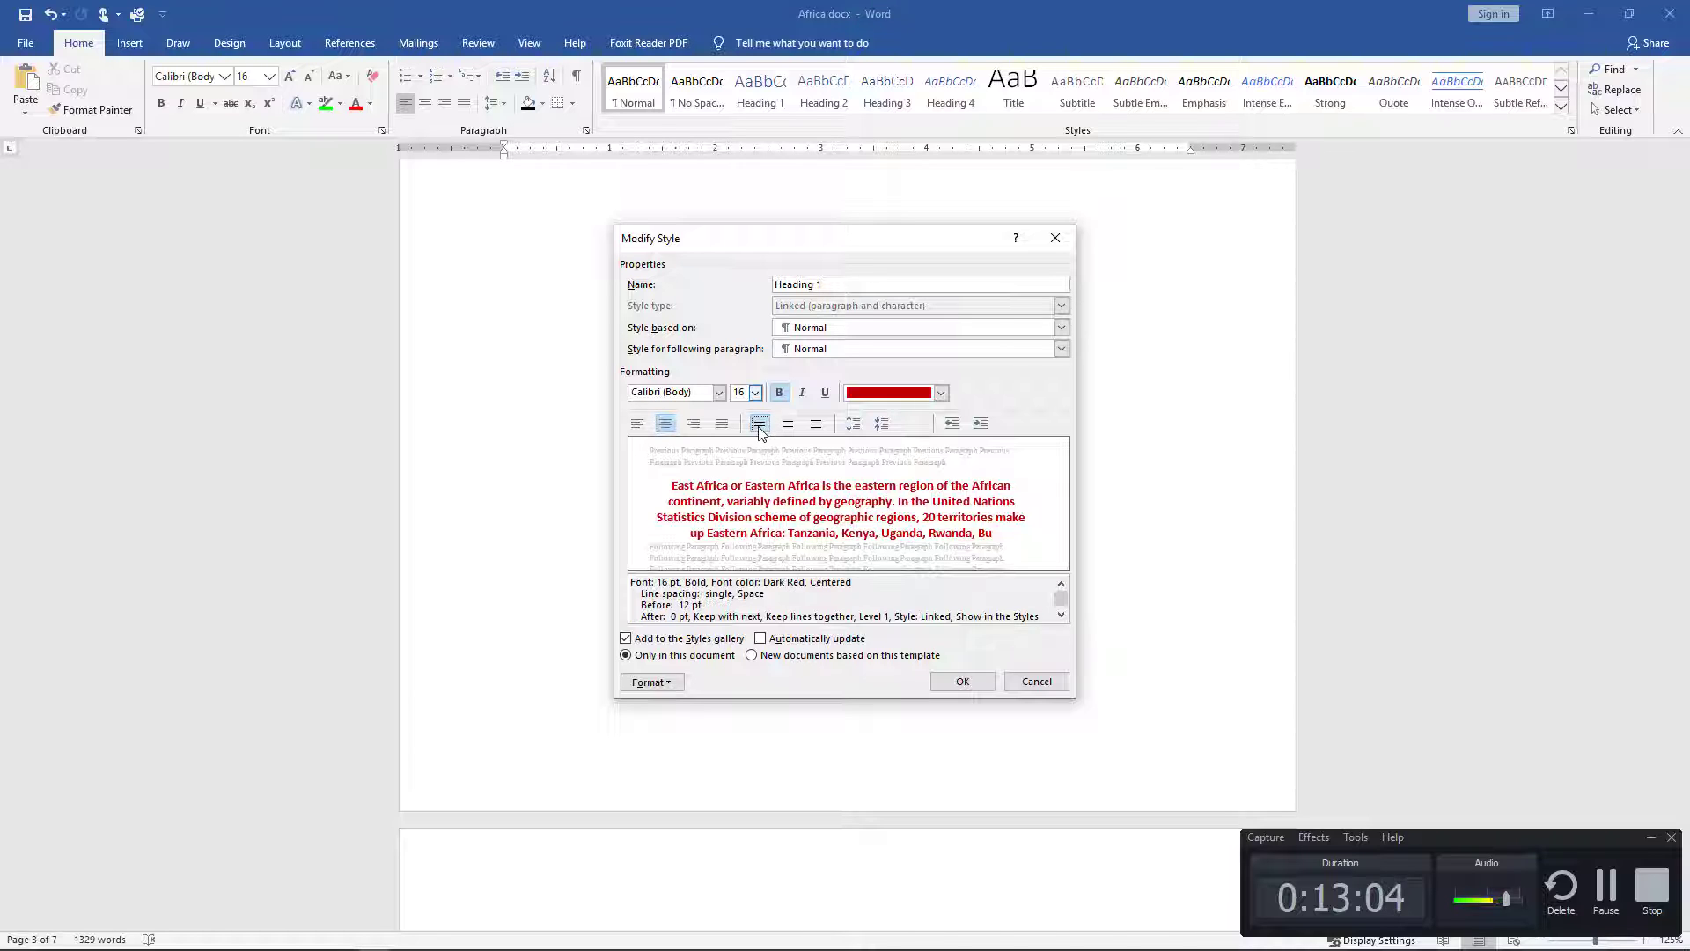
{"action": "left_click", "coordinate": [857, 427]}
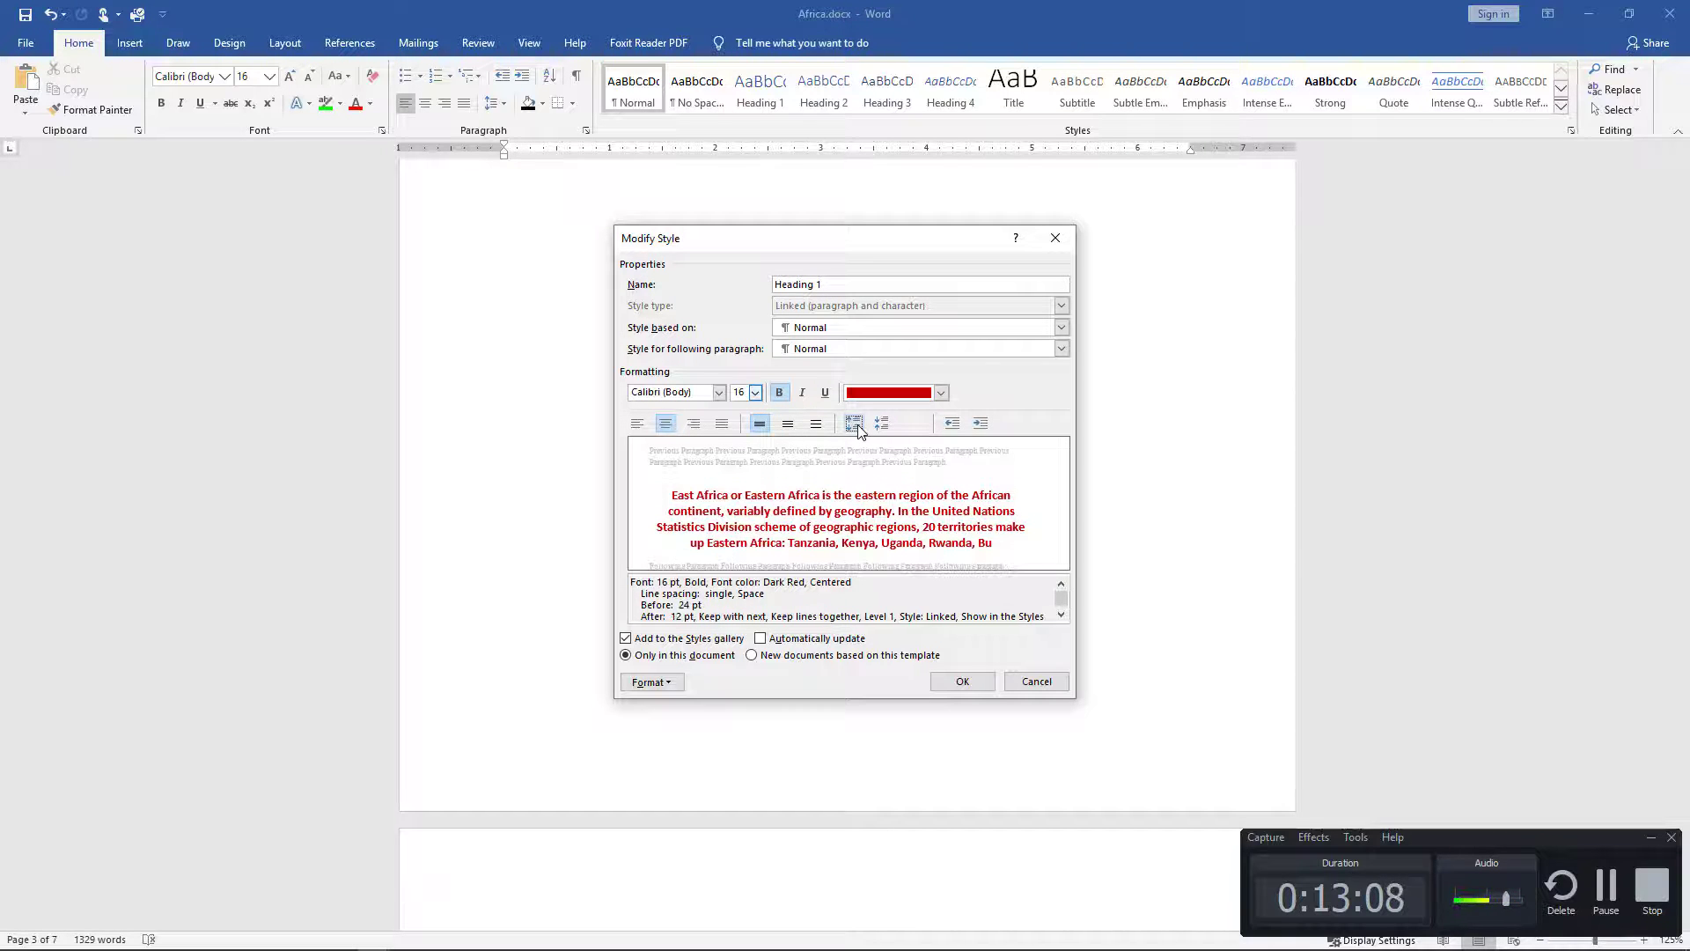
{"action": "left_click", "coordinate": [881, 425]}
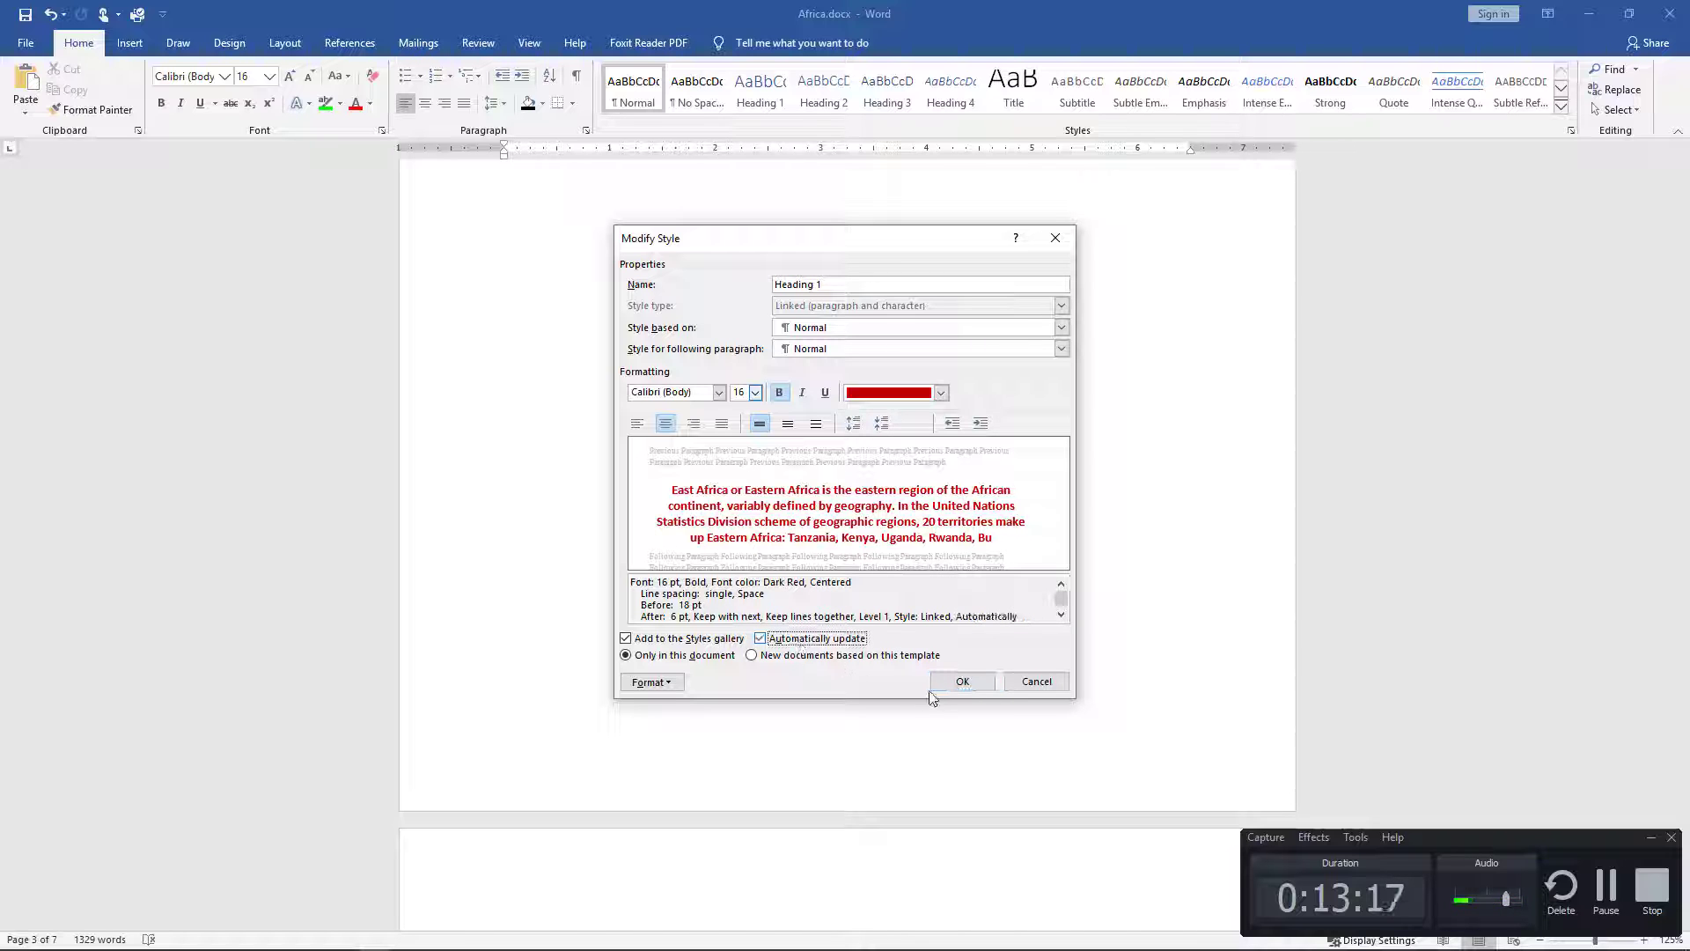
{"action": "left_click", "coordinate": [955, 683]}
Step: Set the Heading 1 style's font size to 18 for the Africa title
{"action": "scroll", "coordinate": [846, 674], "scroll_direction": "down", "scroll_amount": 4}
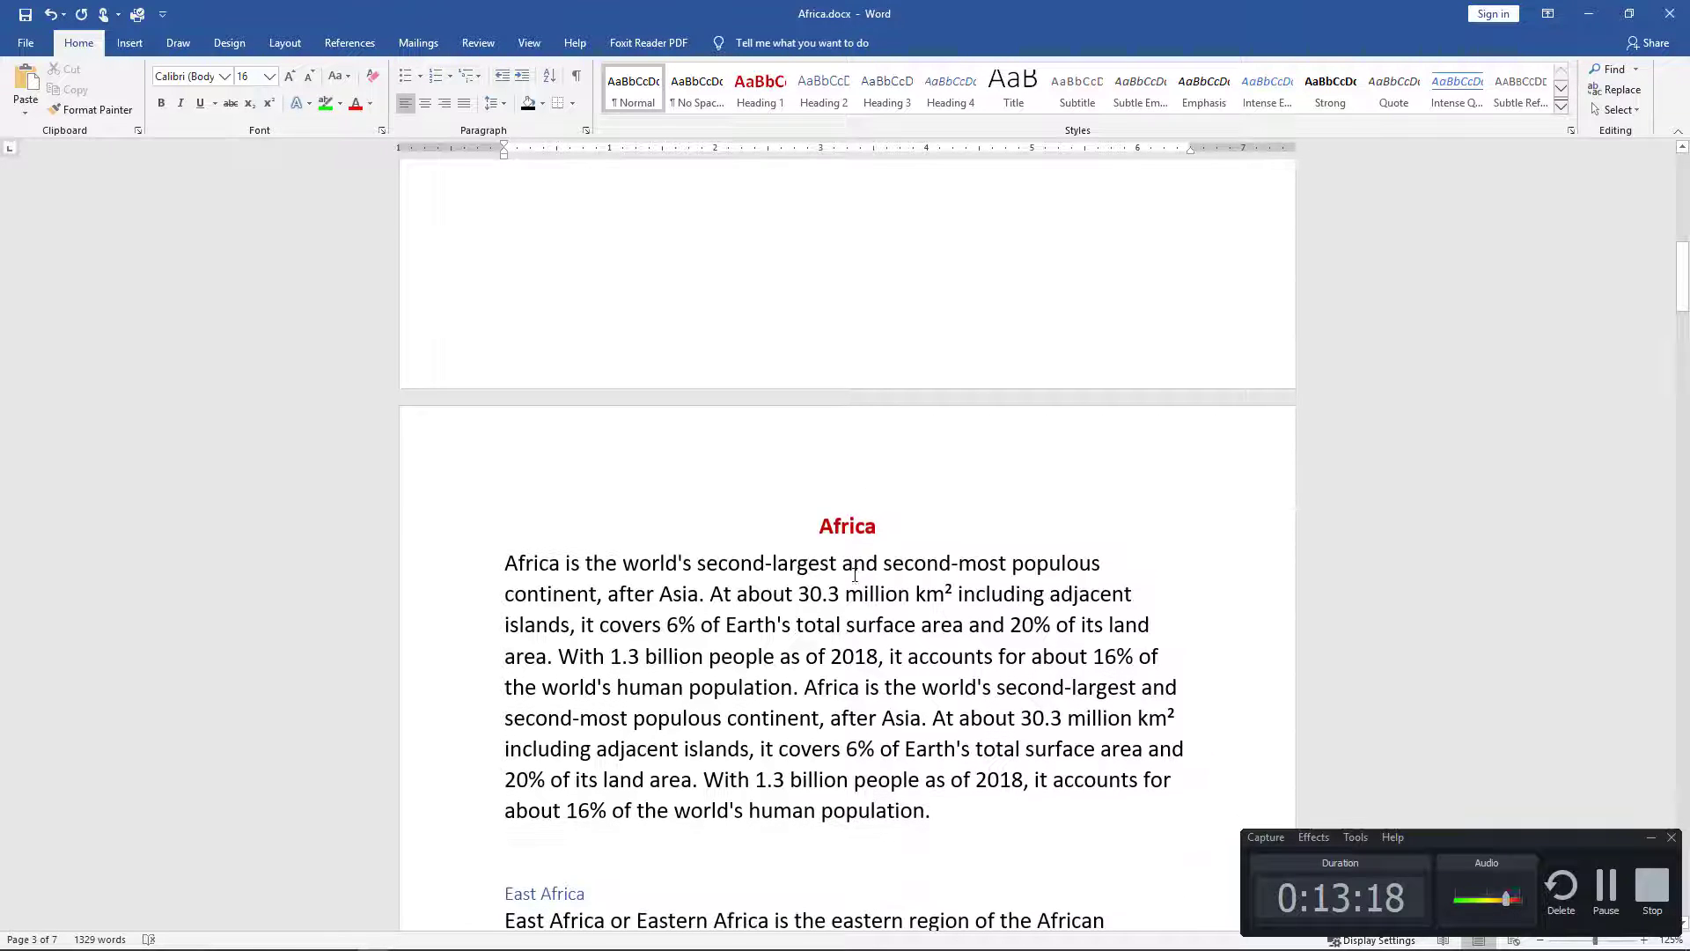
{"action": "left_click", "coordinate": [850, 534]}
{"action": "scroll", "coordinate": [970, 683], "scroll_direction": "down", "scroll_amount": 2}
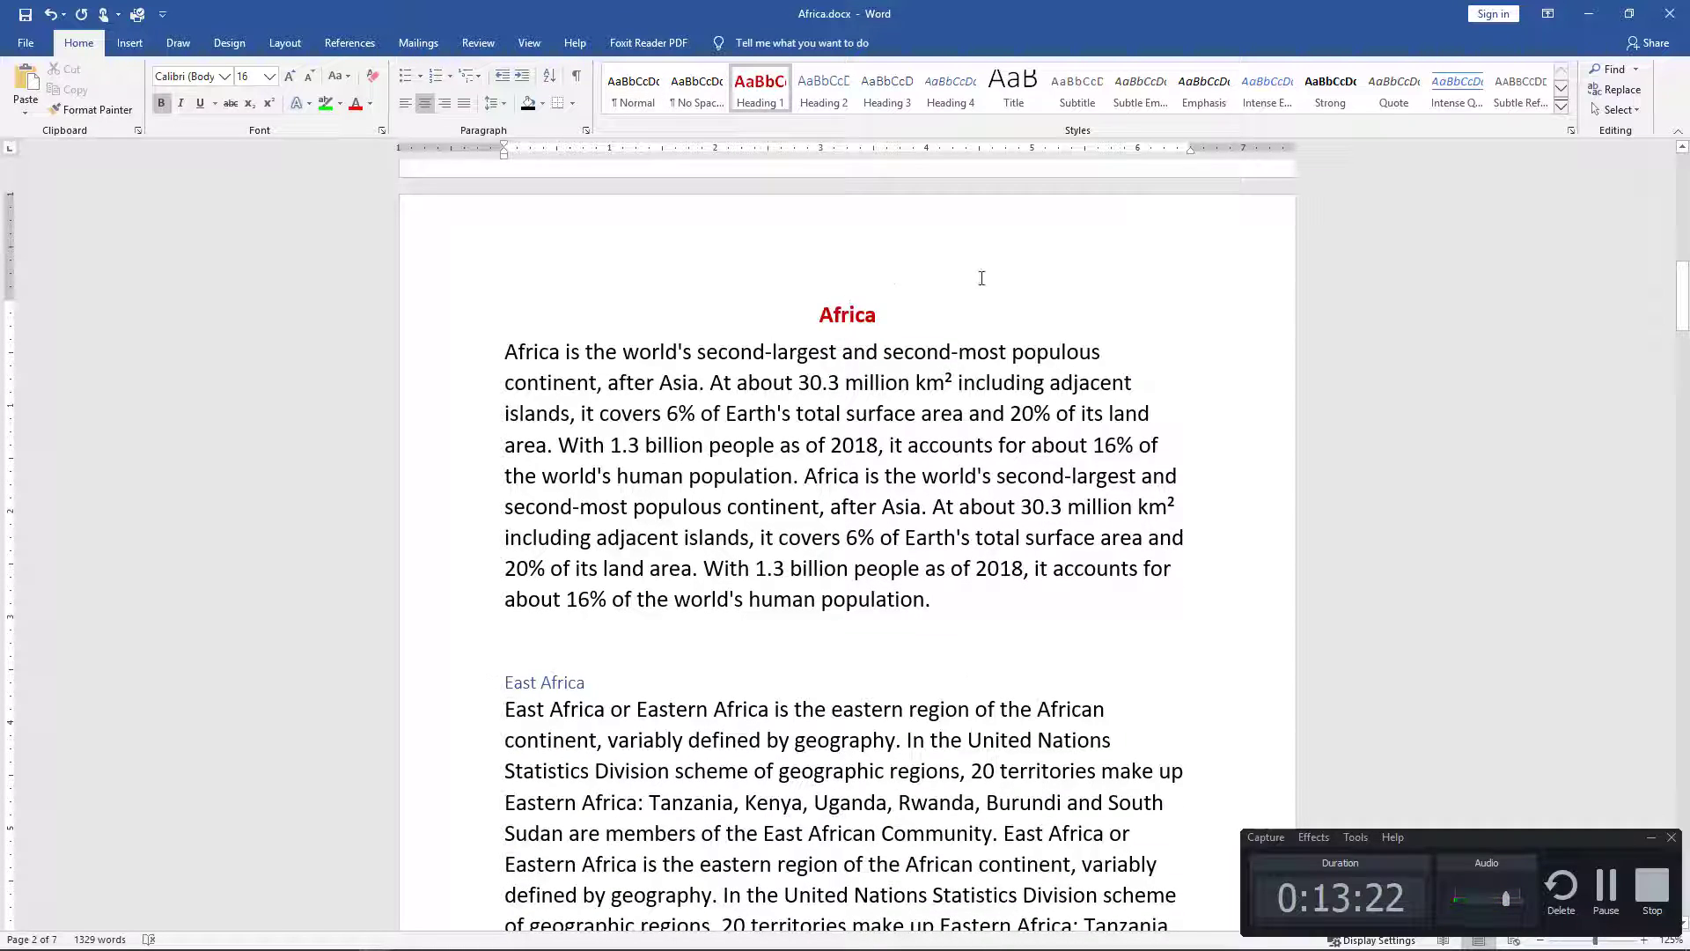
{"action": "right_click", "coordinate": [764, 84]}
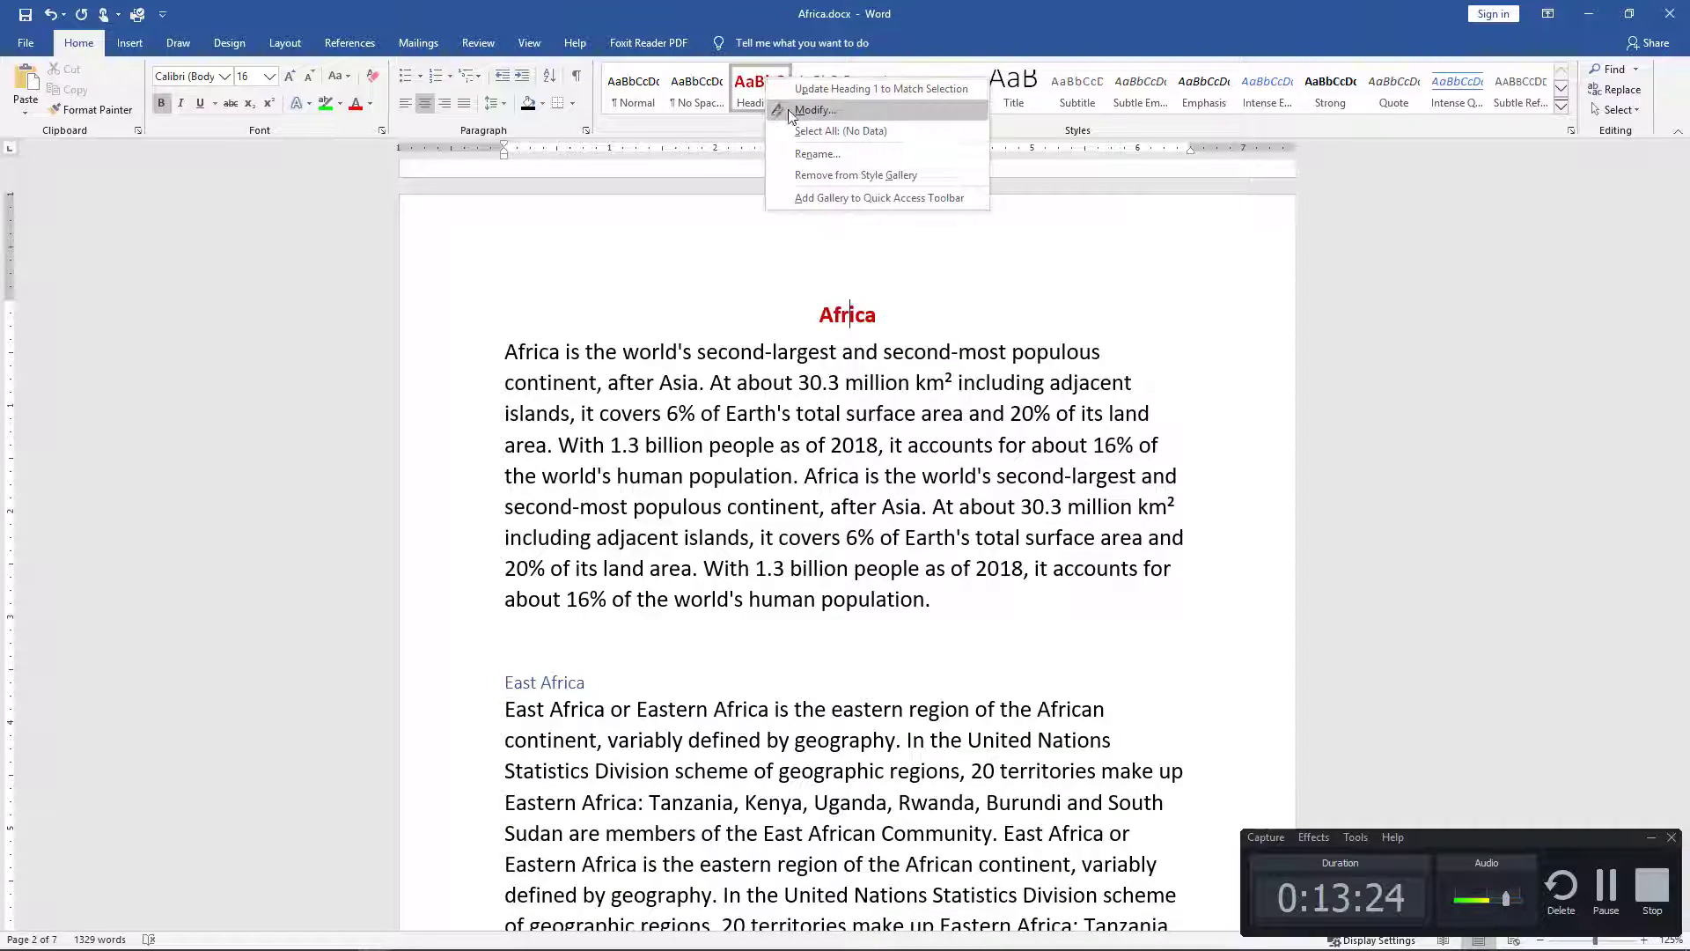
{"action": "left_click", "coordinate": [796, 113]}
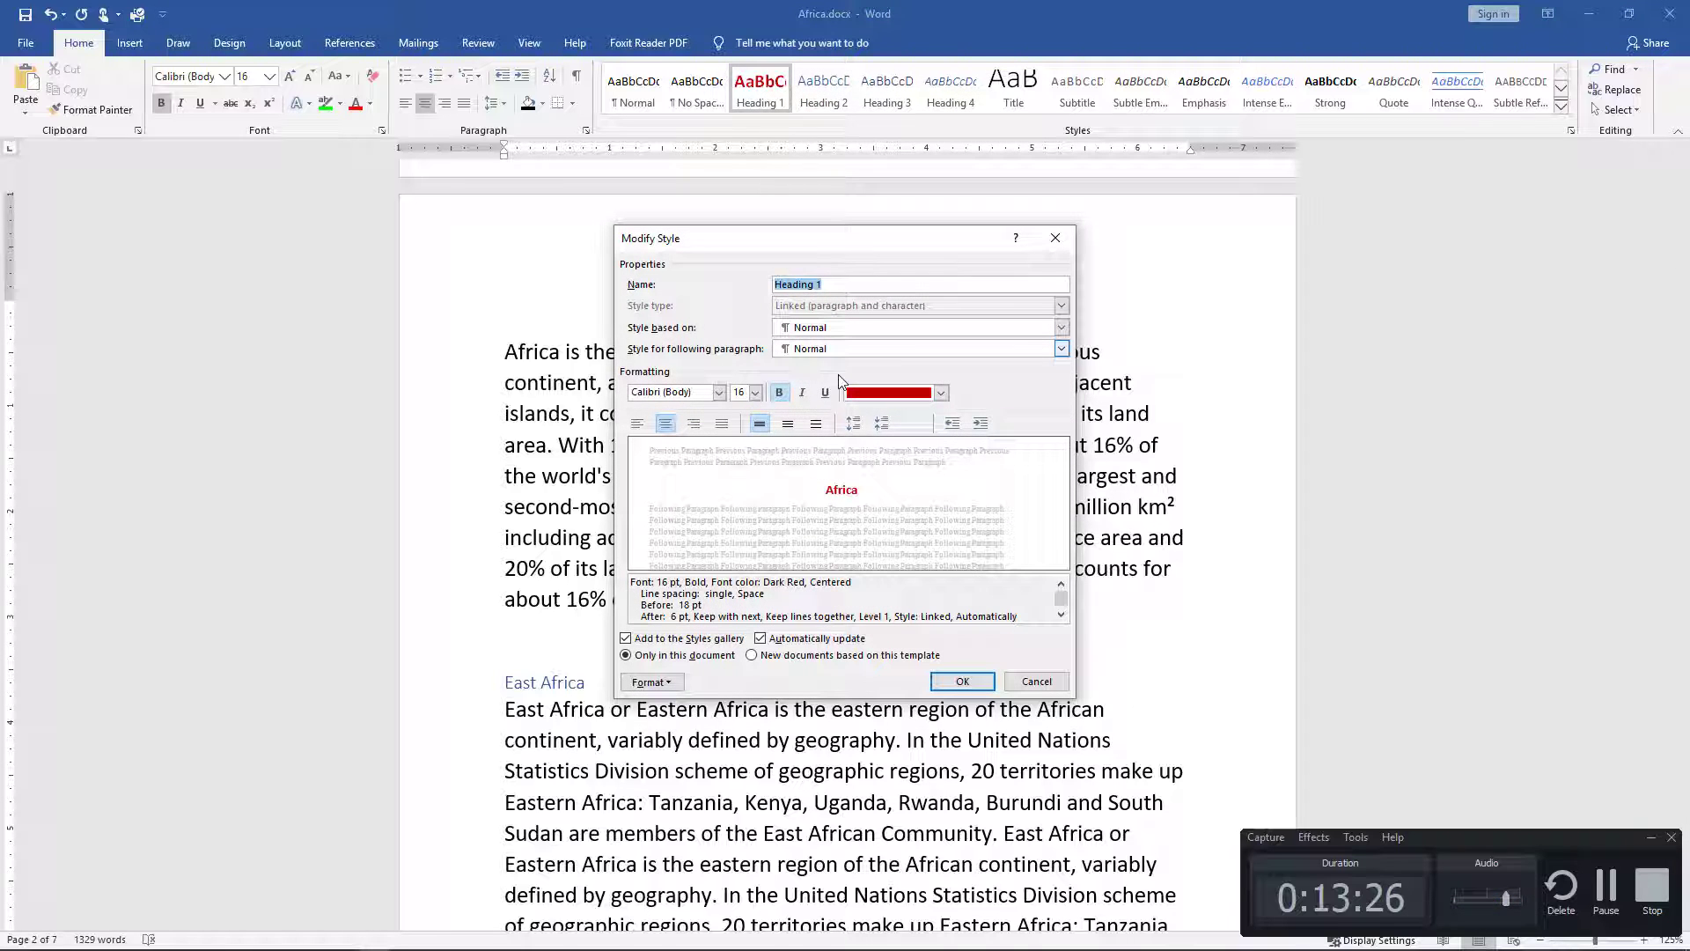
{"action": "left_click", "coordinate": [755, 392]}
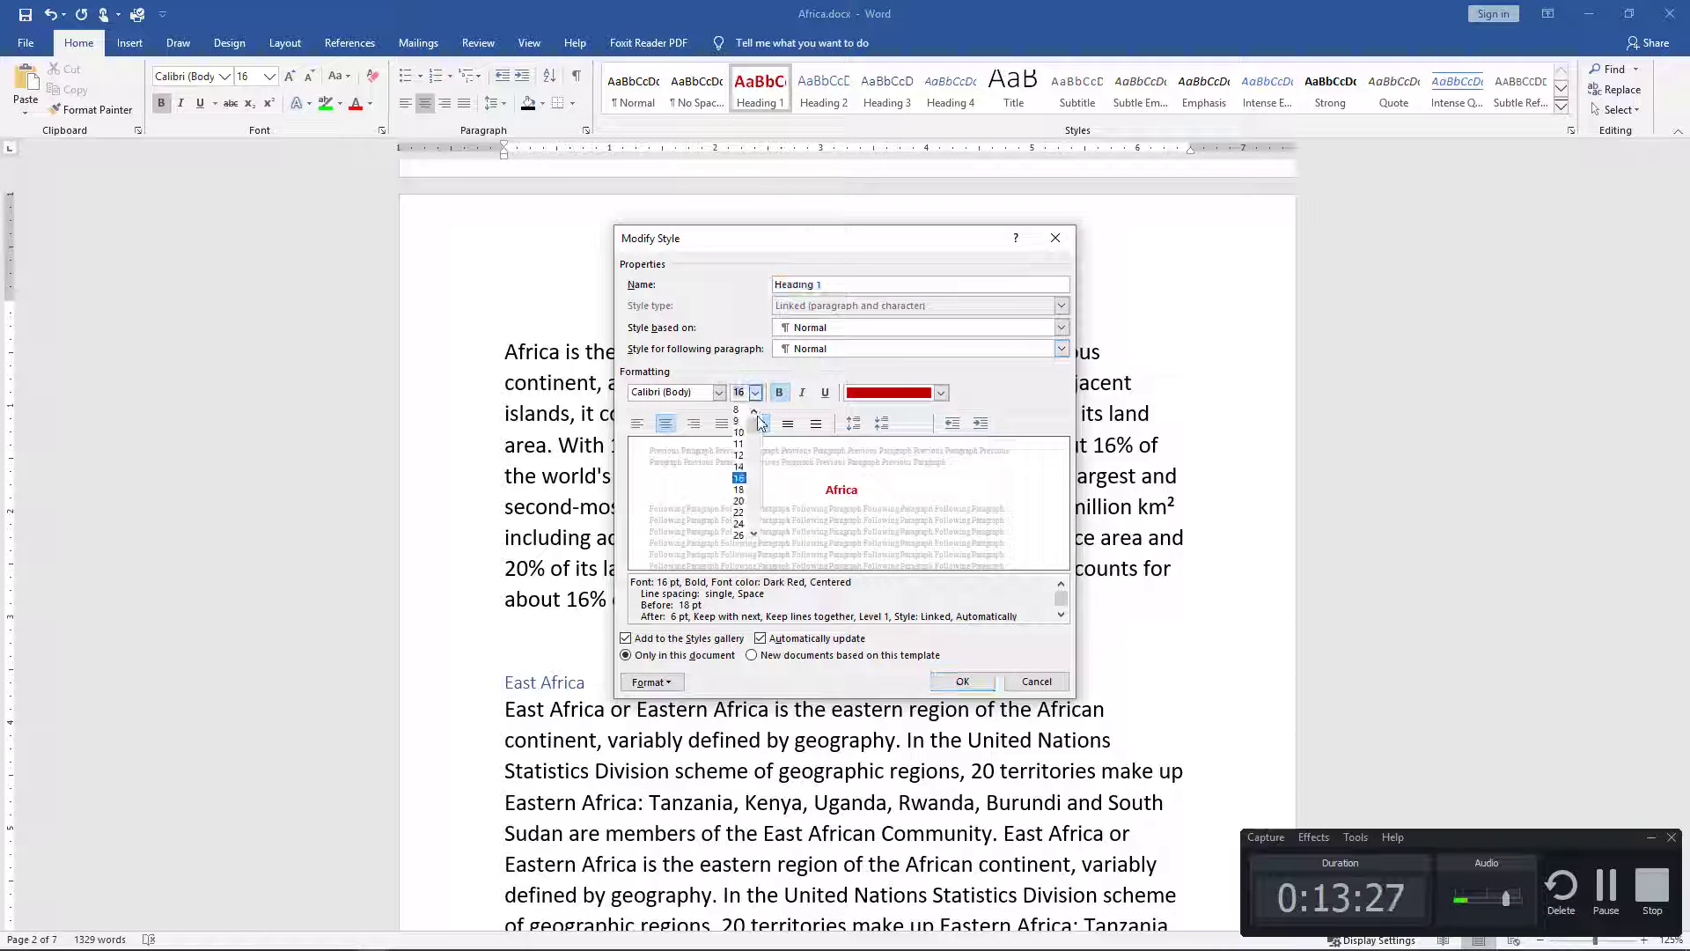
{"action": "left_click", "coordinate": [739, 491]}
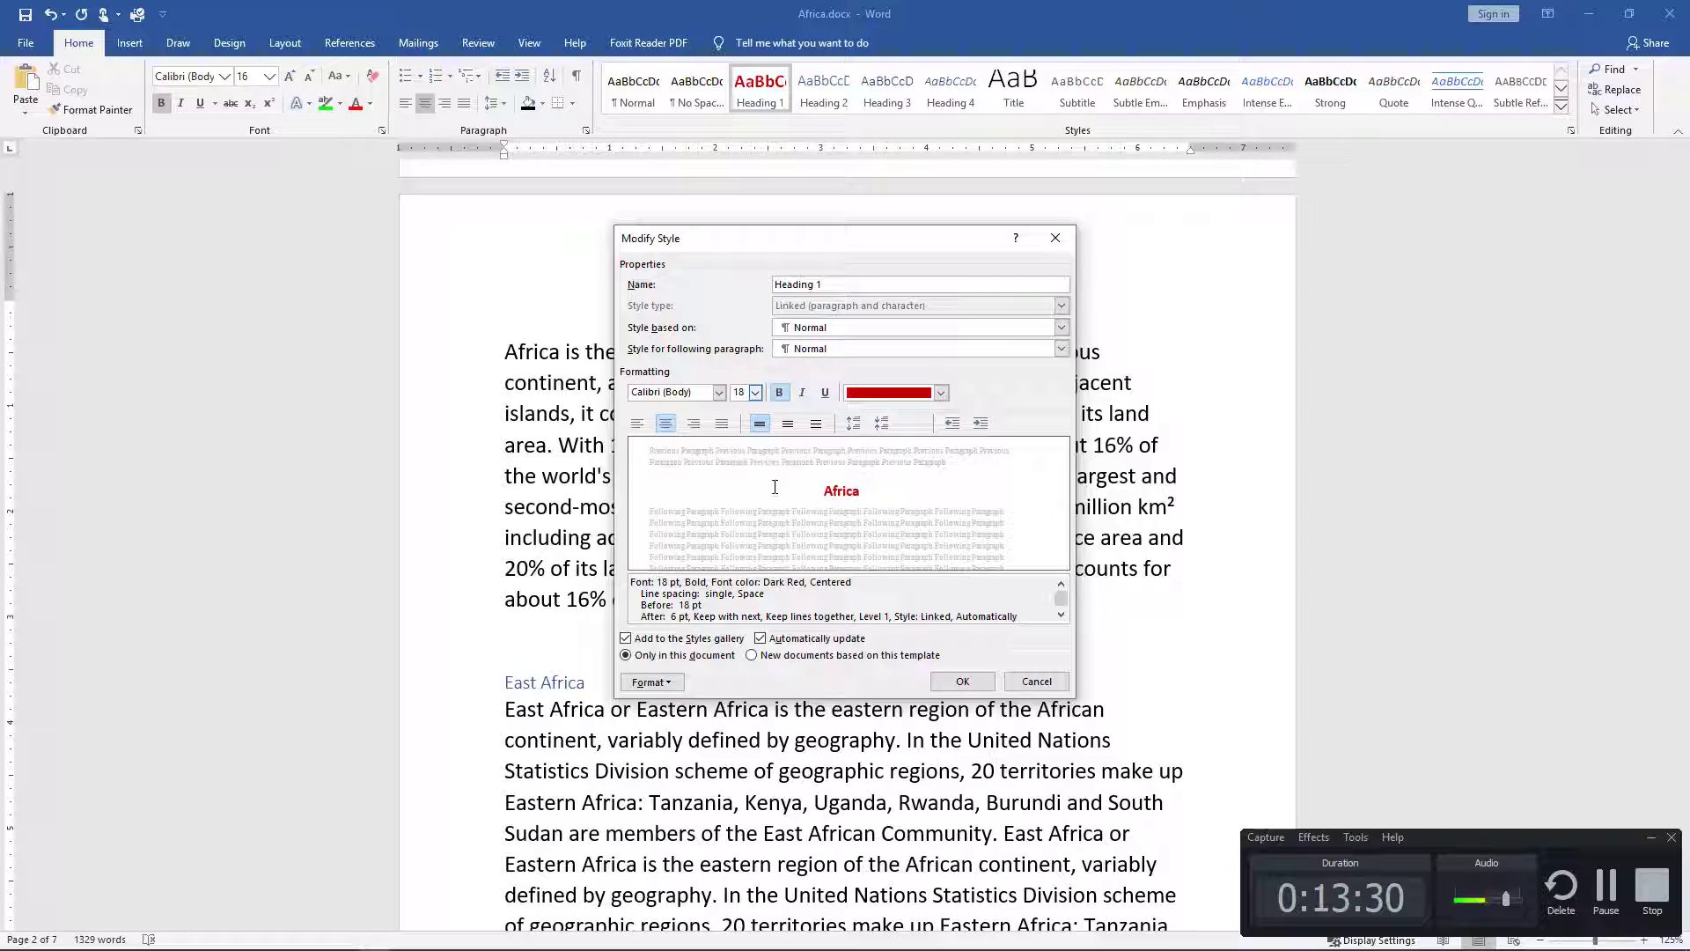
{"action": "left_click", "coordinate": [962, 681]}
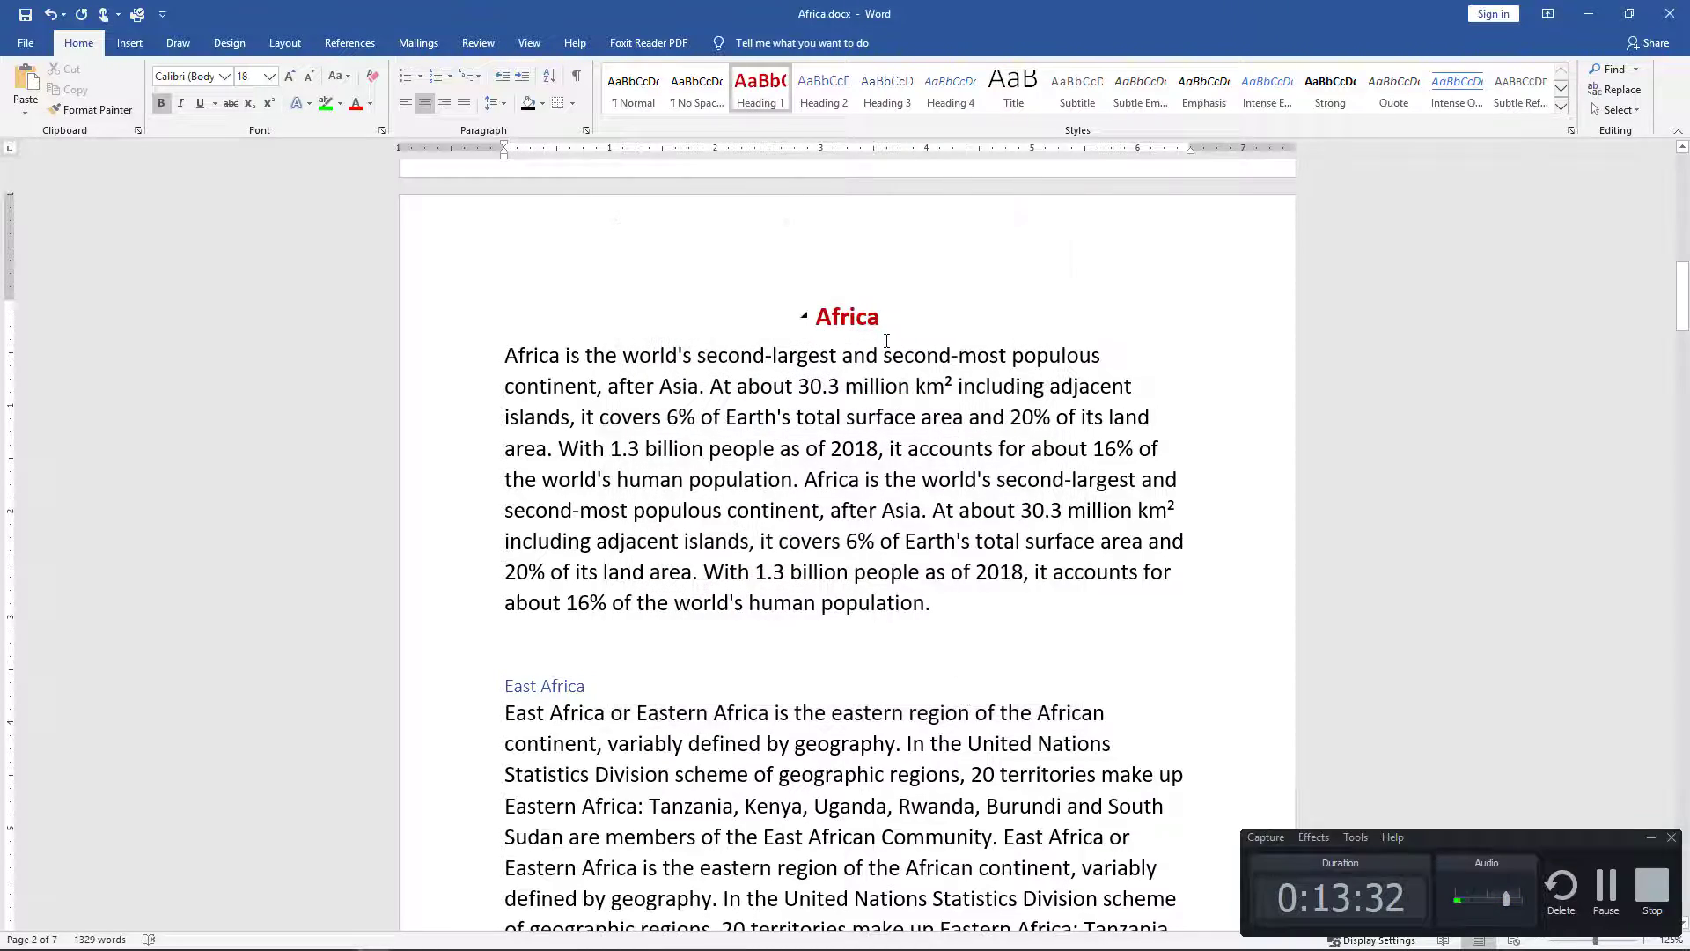
Step: Modify the Heading 2 style to use the standard Blue font color
{"action": "scroll", "coordinate": [929, 628], "scroll_direction": "down", "scroll_amount": 10}
{"action": "scroll", "coordinate": [877, 639], "scroll_direction": "up", "scroll_amount": 5}
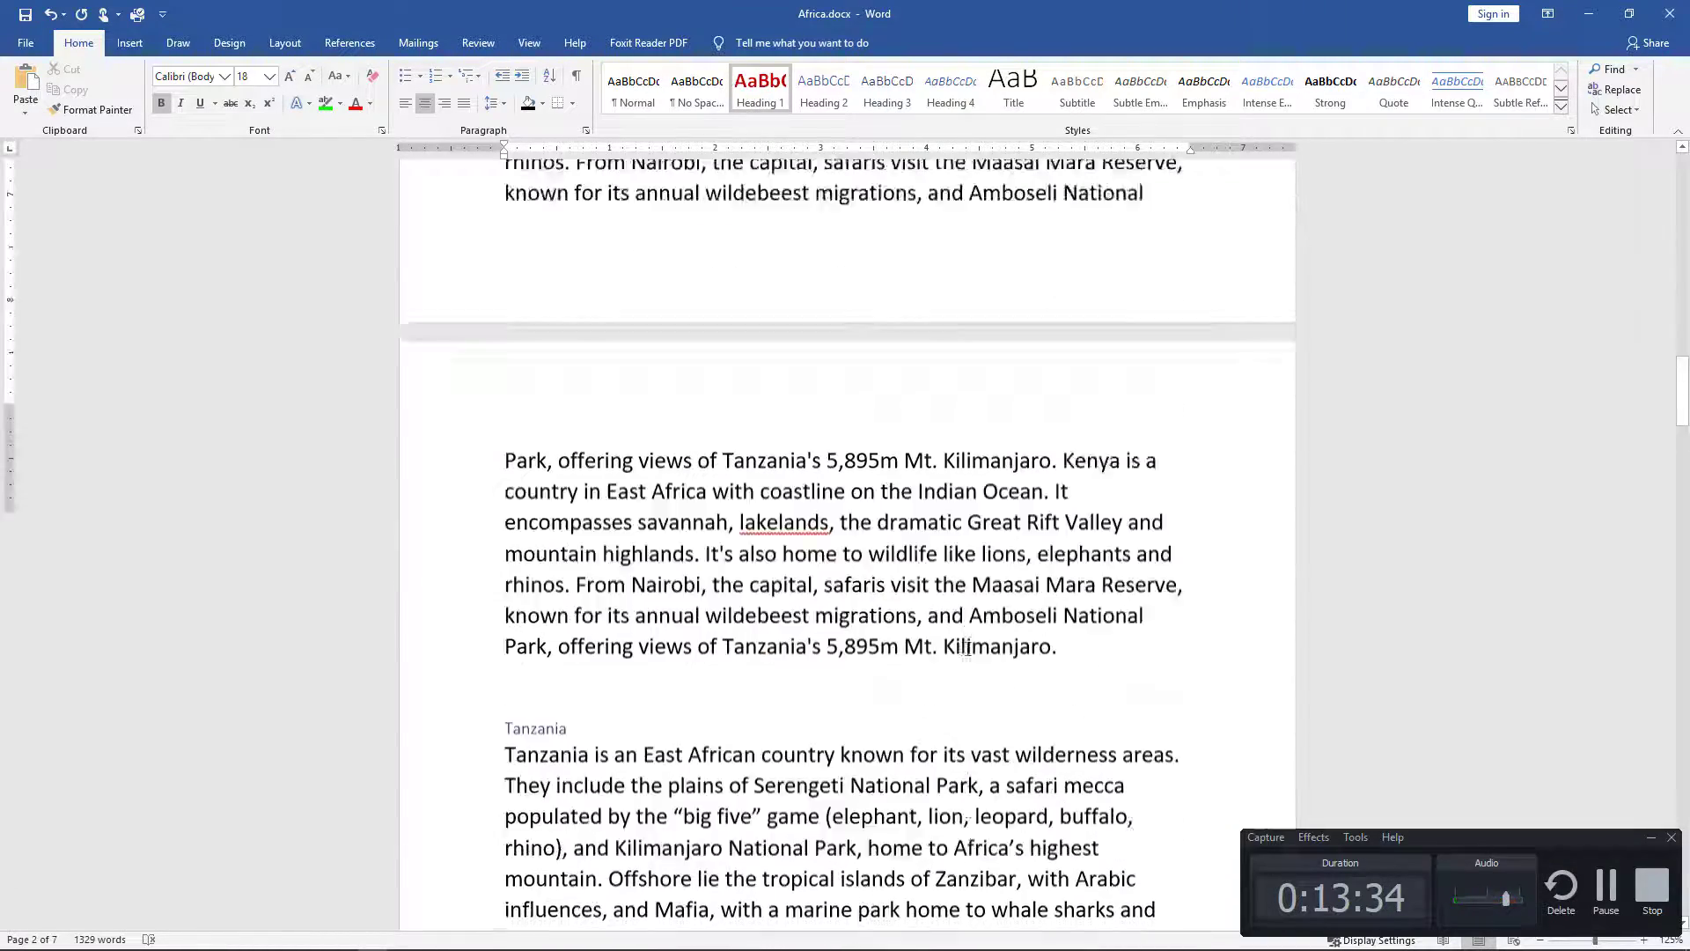
{"action": "scroll", "coordinate": [577, 622], "scroll_direction": "up", "scroll_amount": 3}
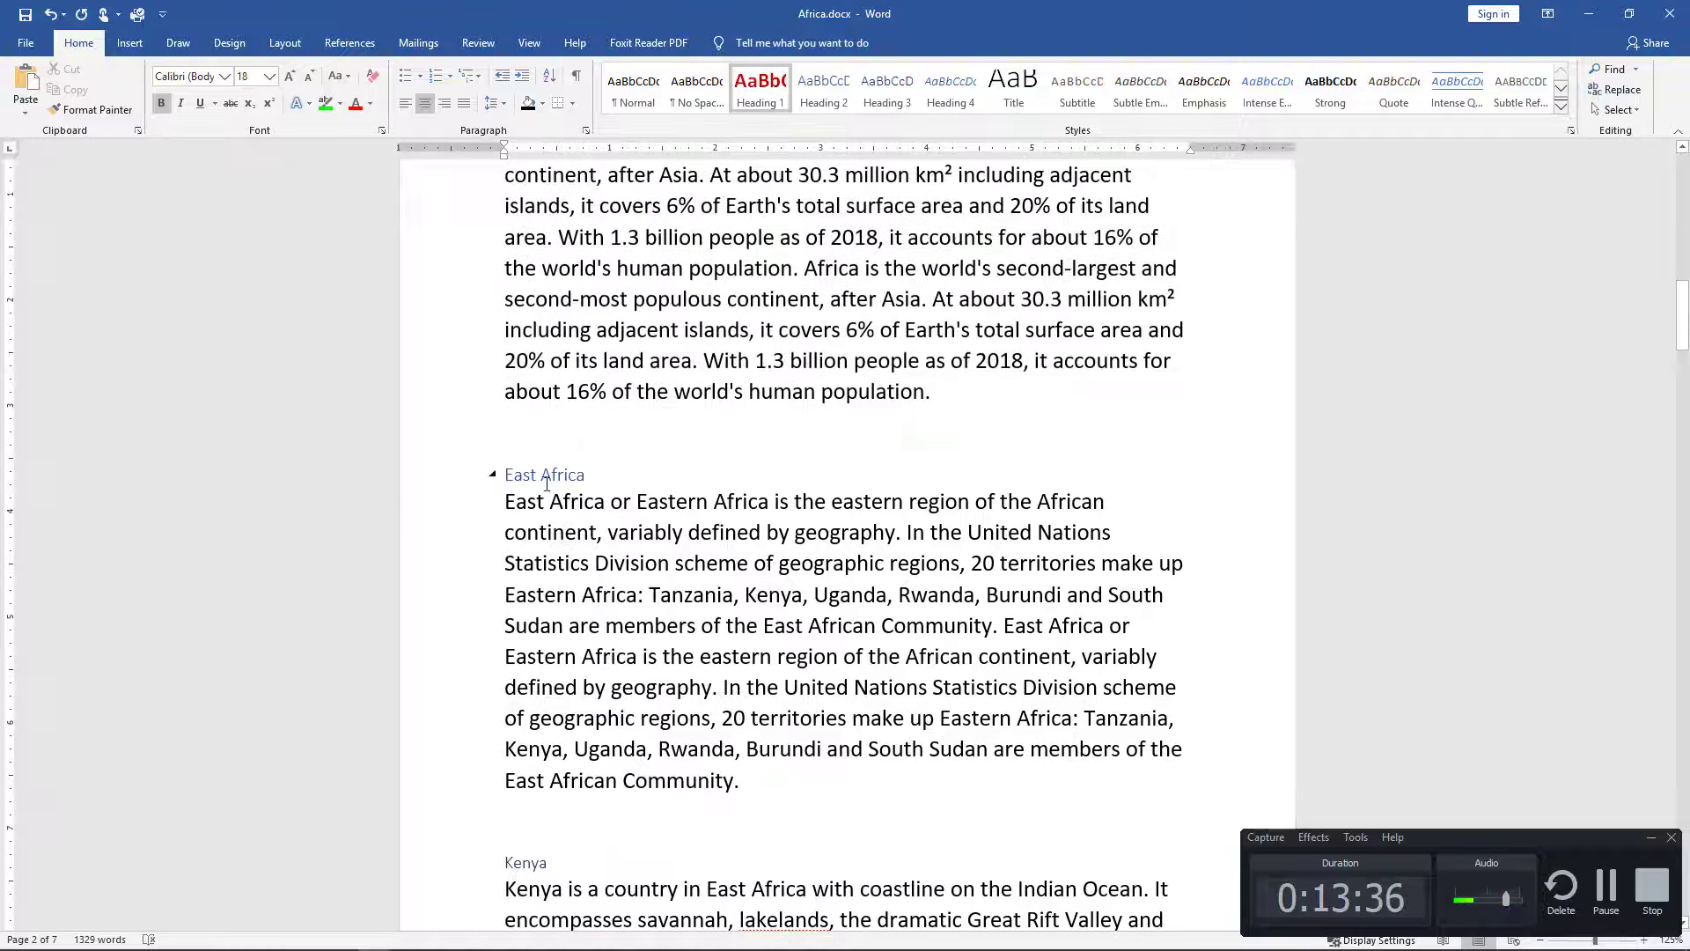
{"action": "scroll", "coordinate": [546, 483], "scroll_direction": "up", "scroll_amount": 1}
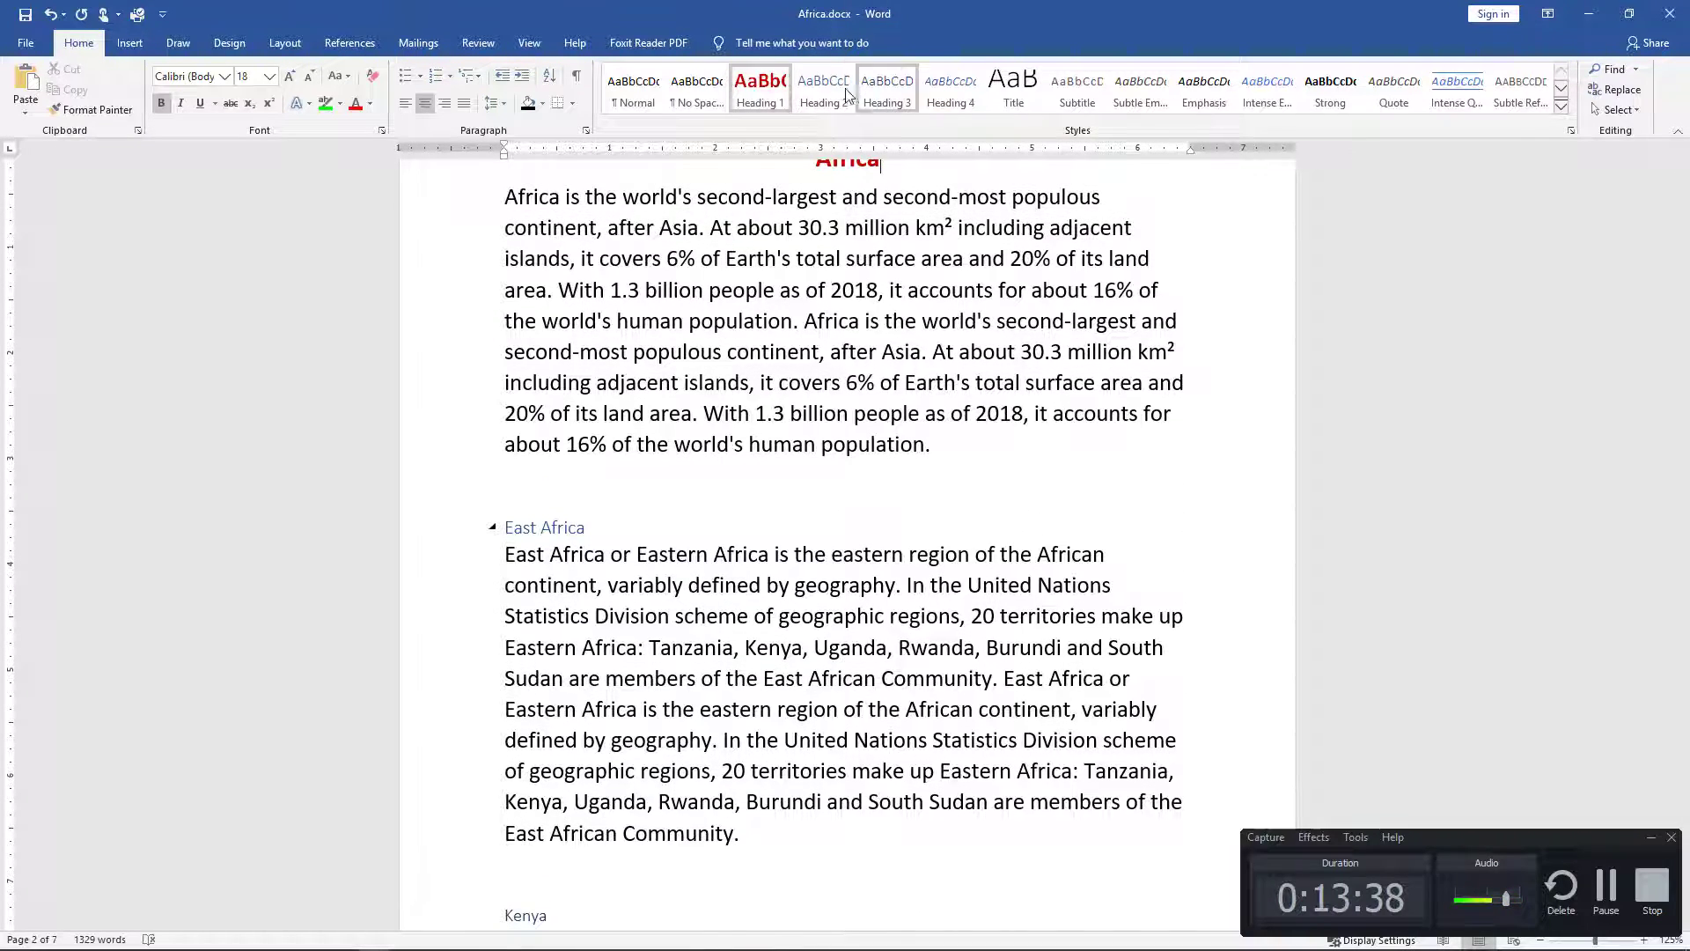
{"action": "right_click", "coordinate": [832, 91]}
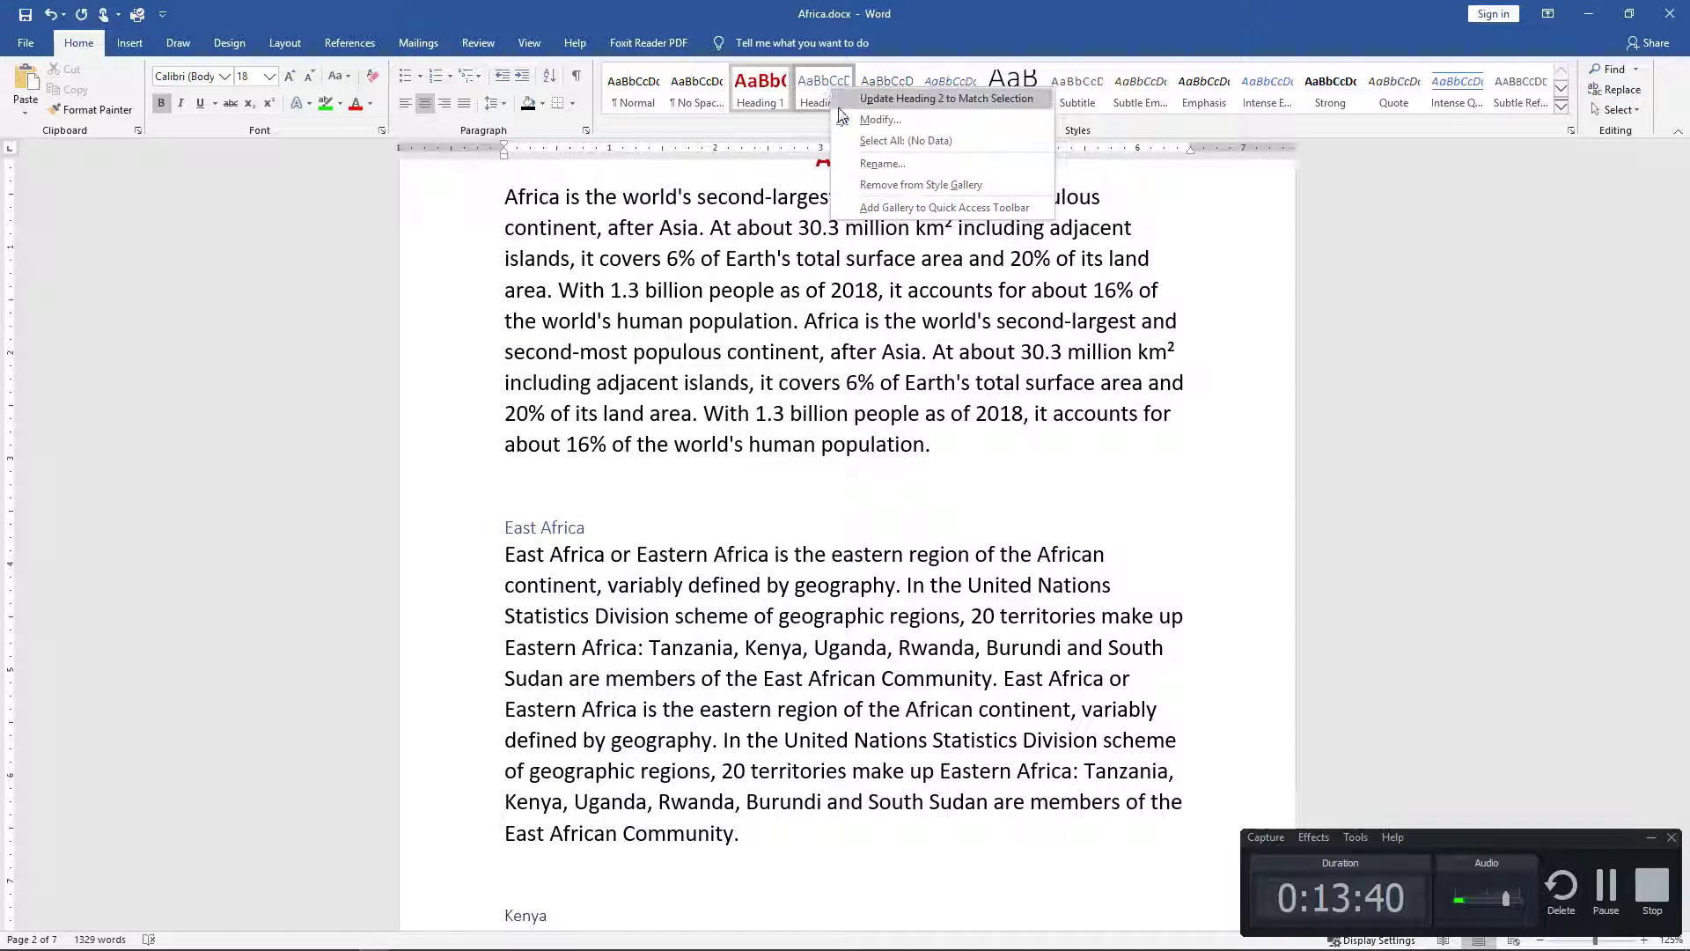
{"action": "left_click", "coordinate": [878, 119]}
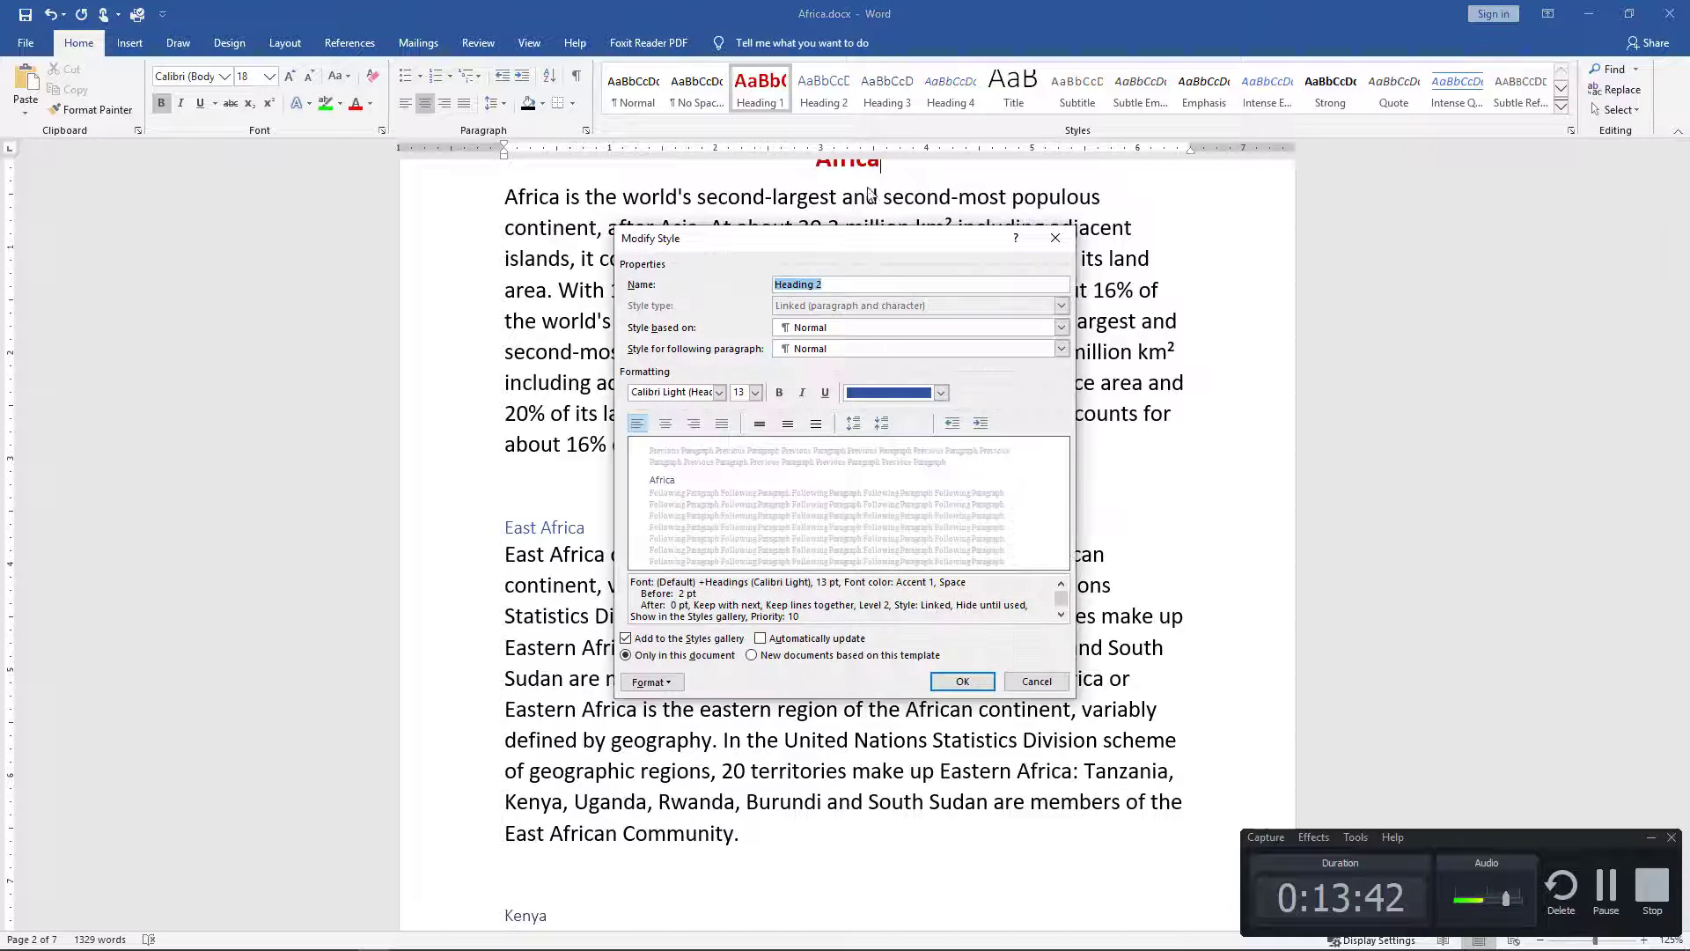
{"action": "left_click", "coordinate": [940, 394]}
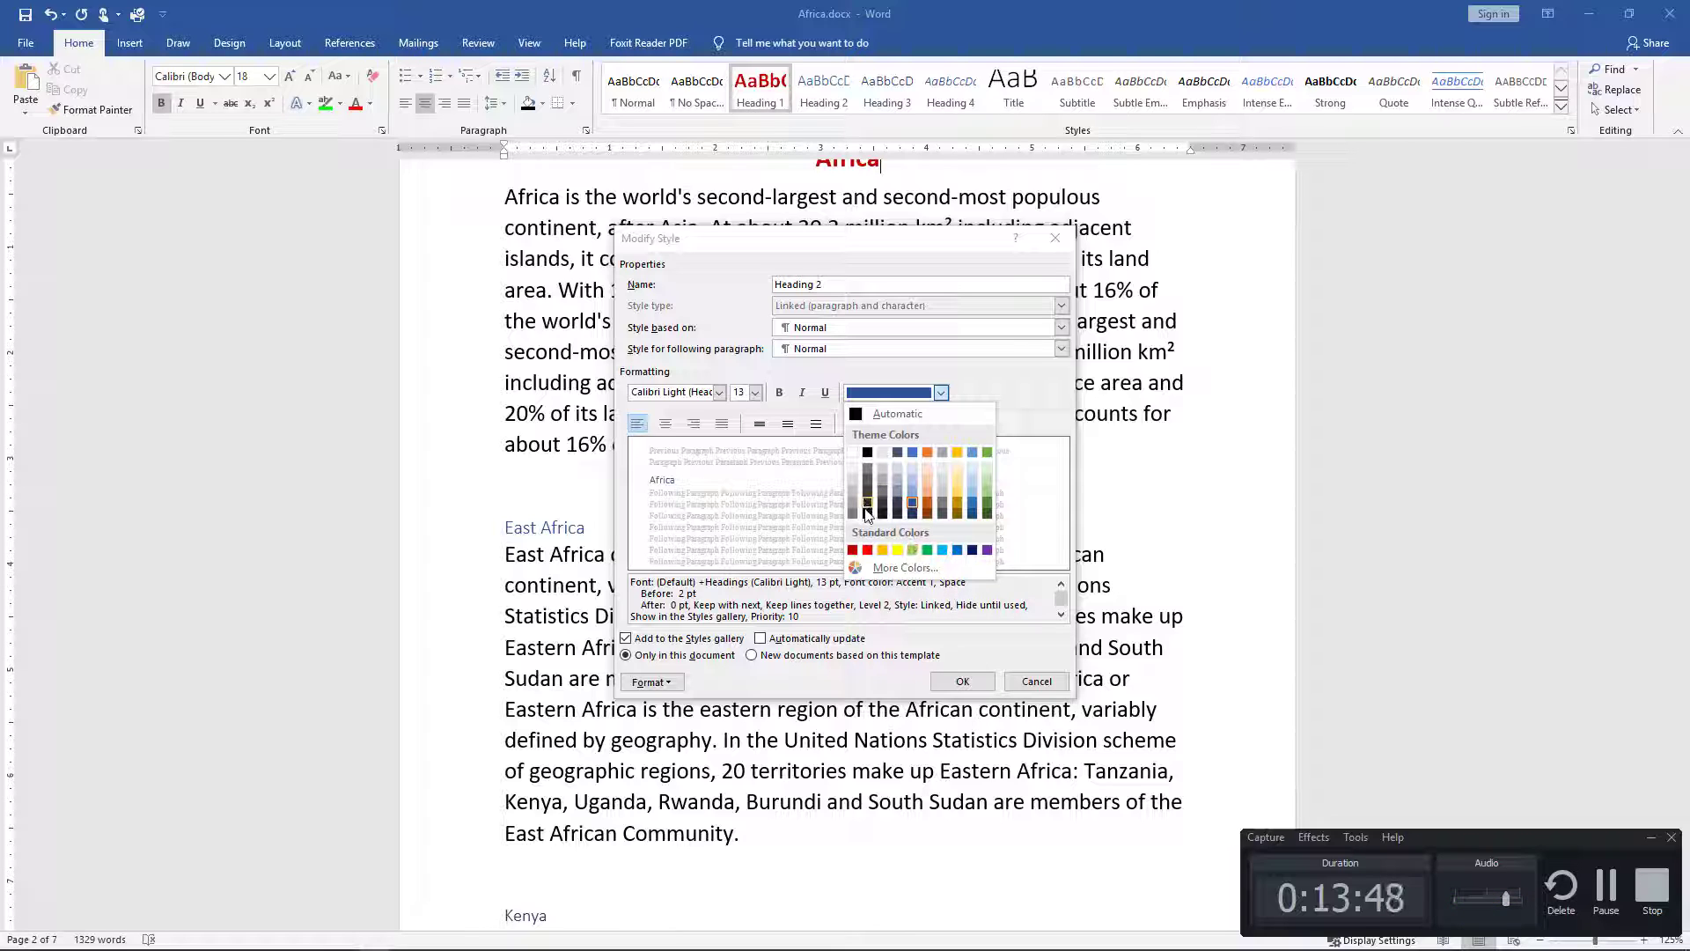
{"action": "left_click", "coordinate": [854, 551]}
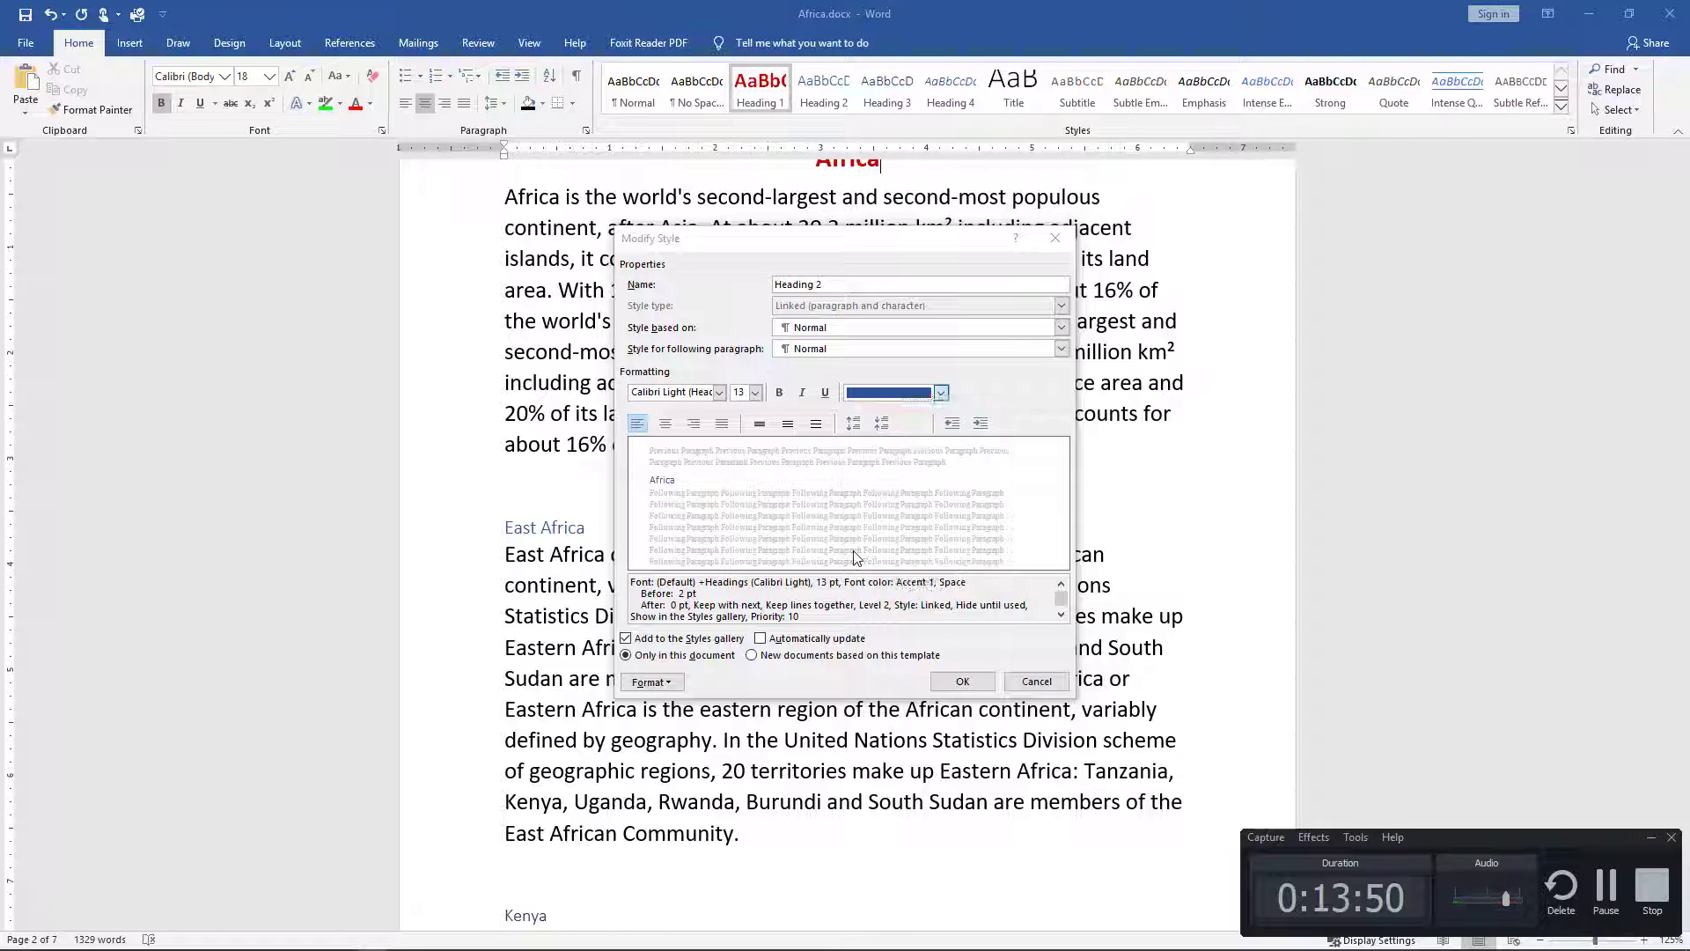
{"action": "left_click", "coordinate": [940, 393]}
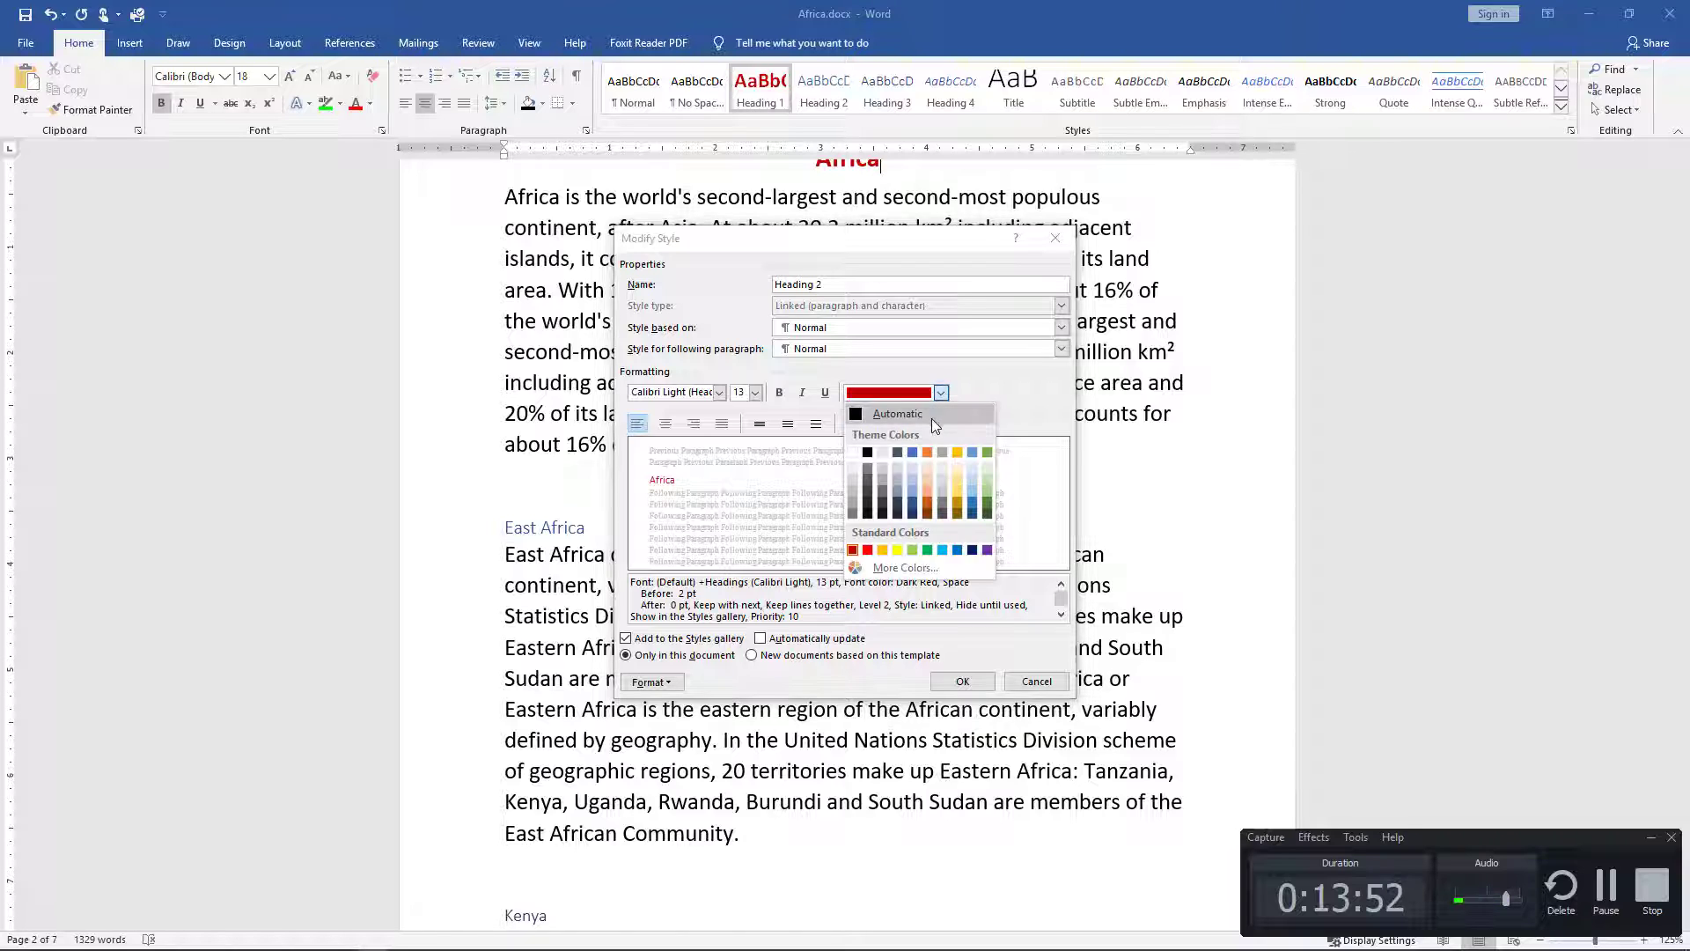
{"action": "left_click", "coordinate": [940, 393]}
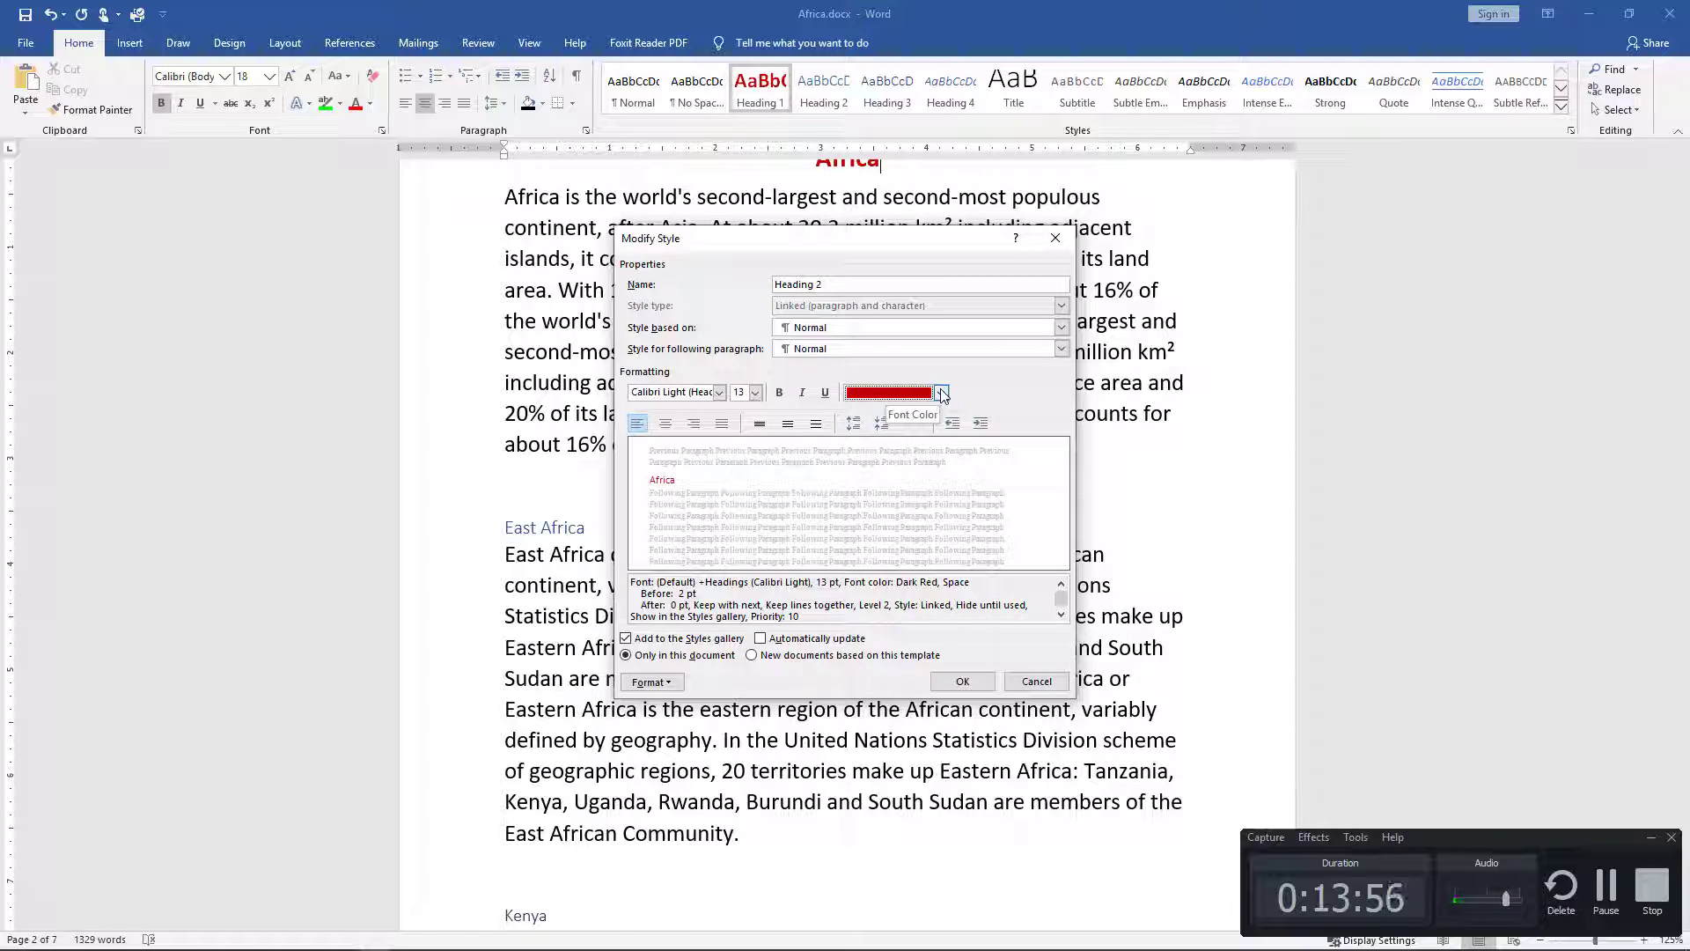
{"action": "left_click", "coordinate": [941, 393]}
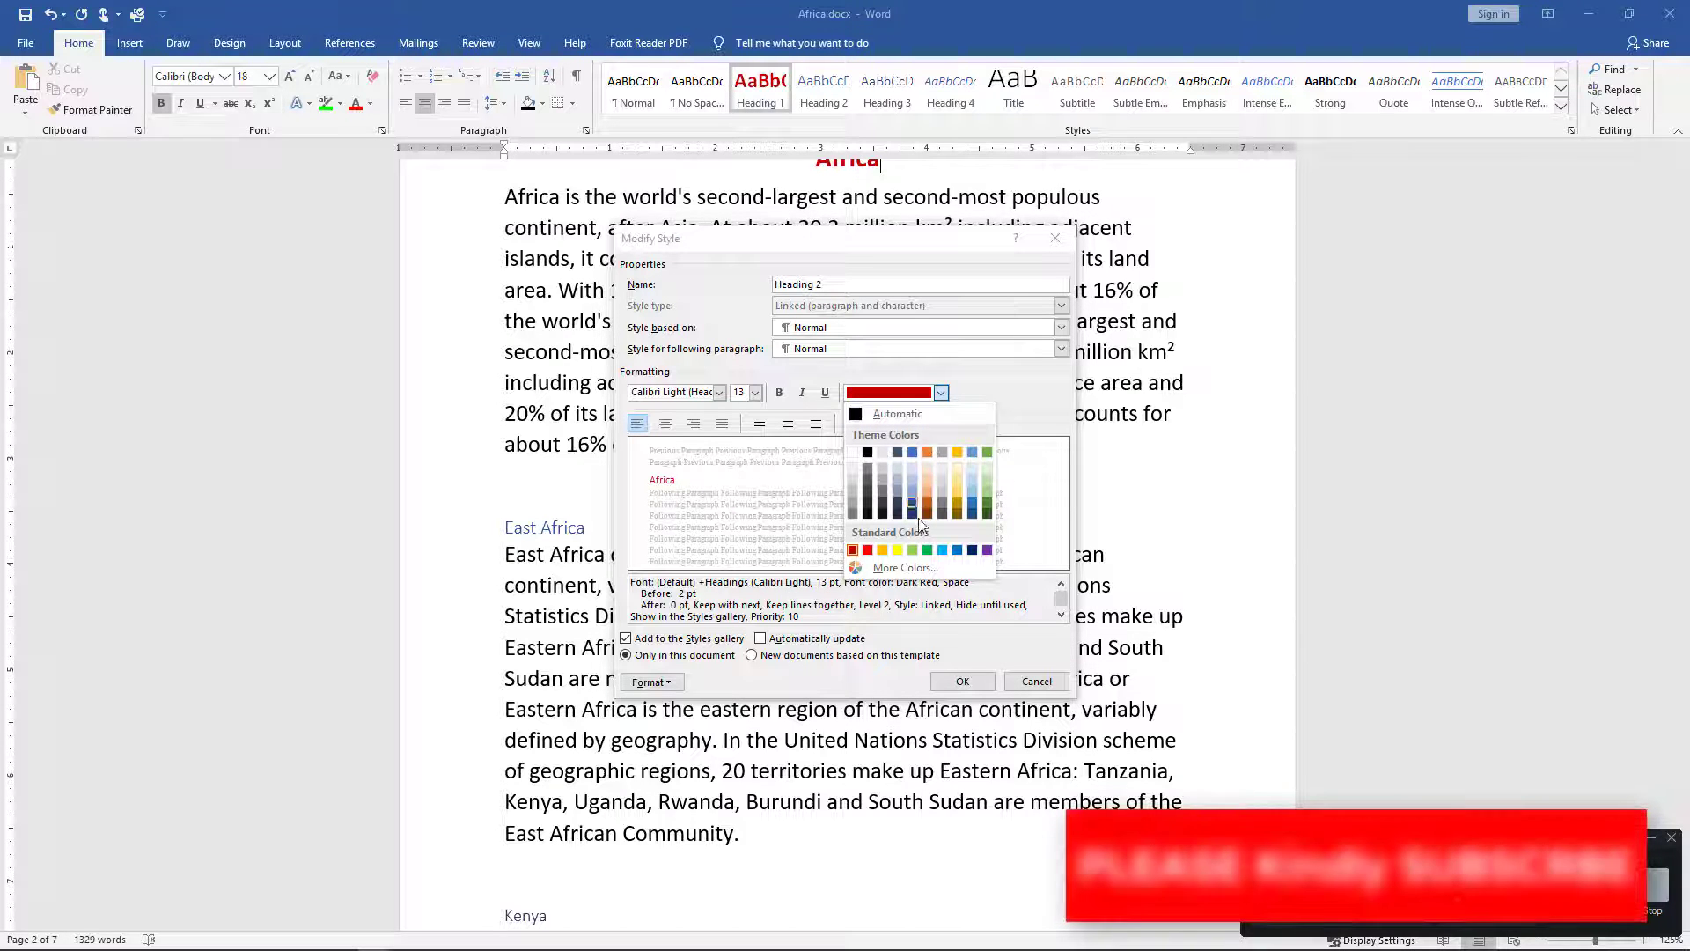
{"action": "left_click", "coordinate": [956, 550]}
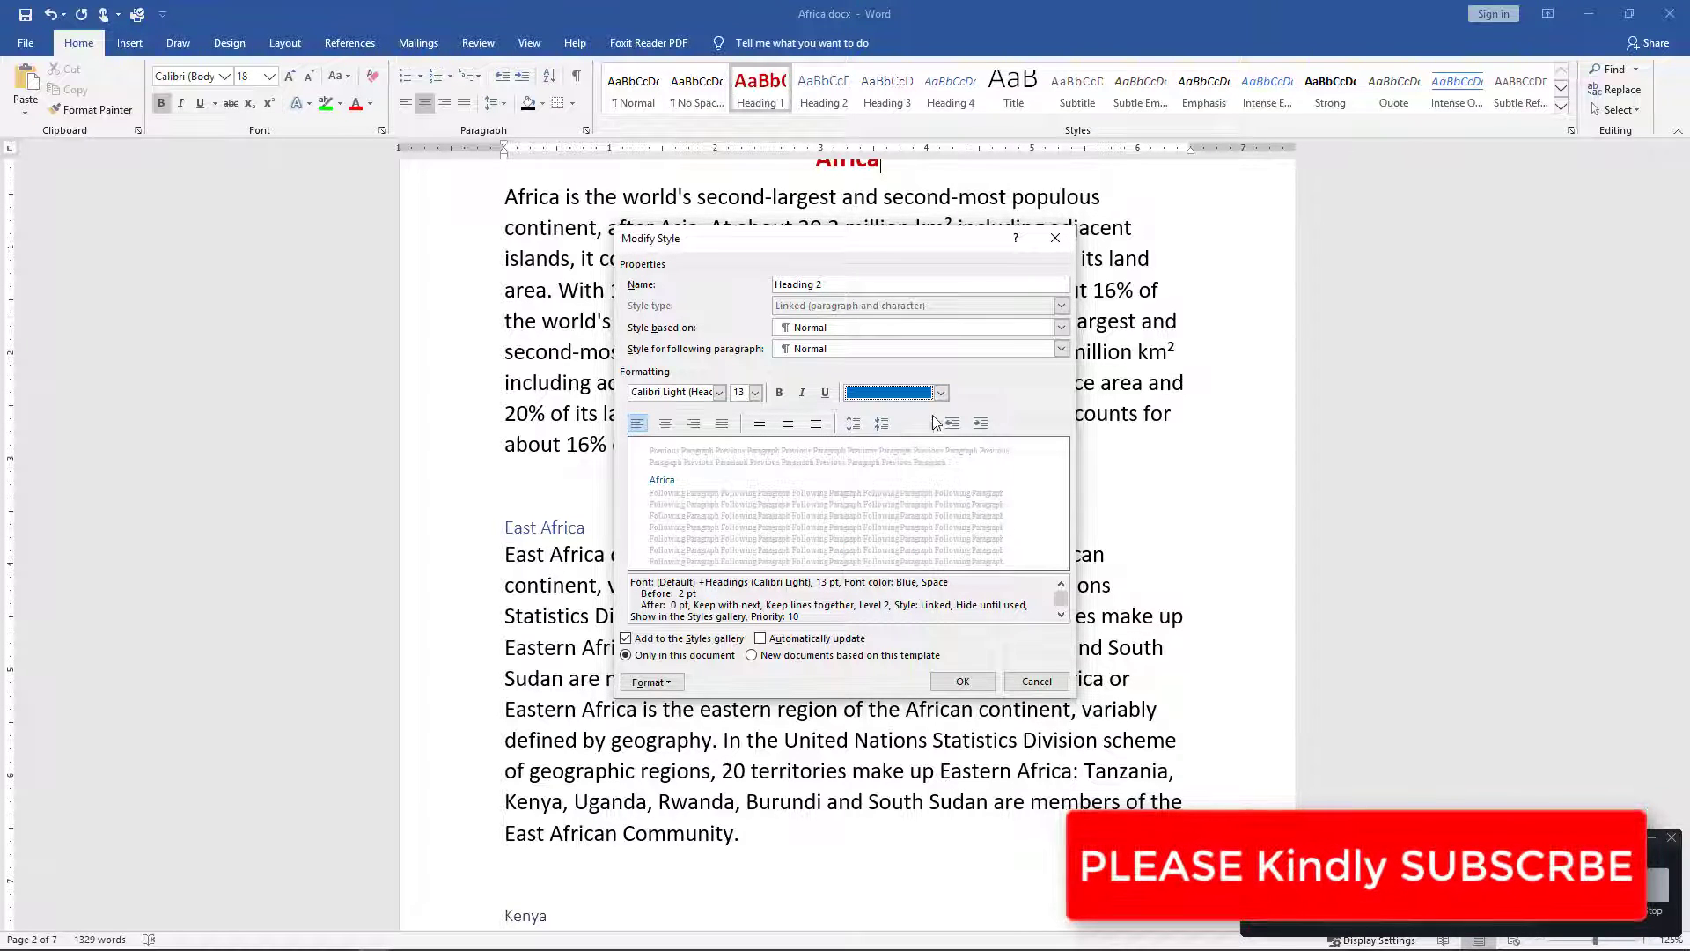
Step: Change the Heading 2 style's font color to a custom dark blue, RGB (0, 43, 76)
{"action": "left_click", "coordinate": [941, 393]}
{"action": "left_click", "coordinate": [867, 570]}
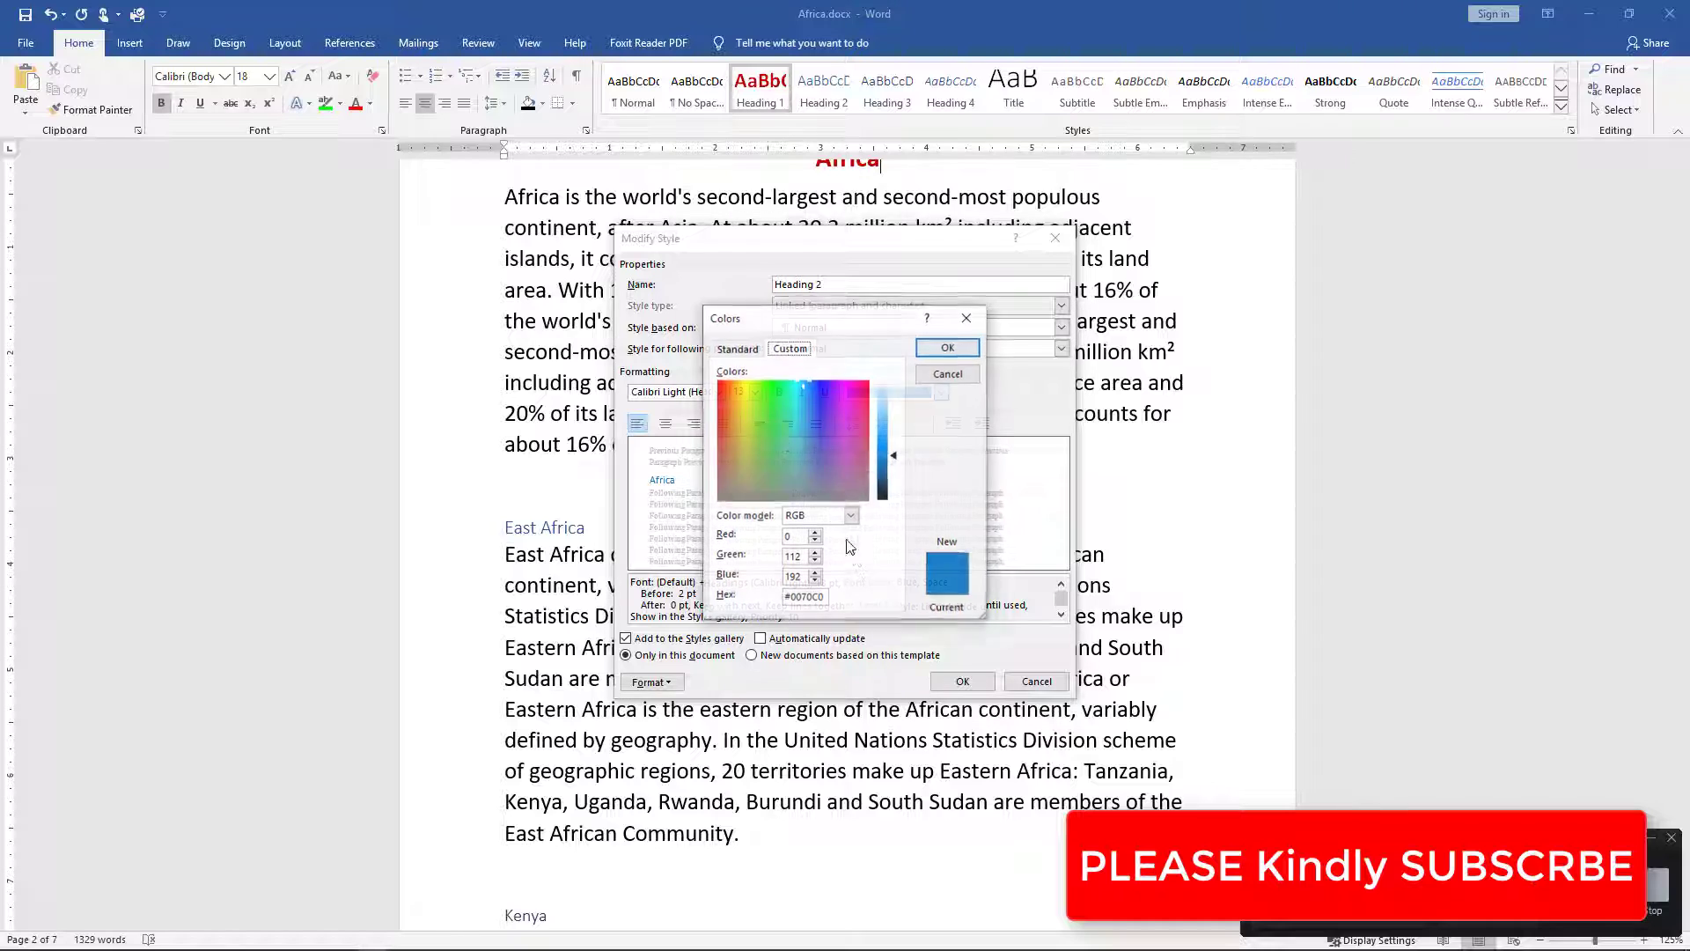
{"action": "left_click_drag", "start_coordinate": [900, 460], "coordinate": [892, 487]}
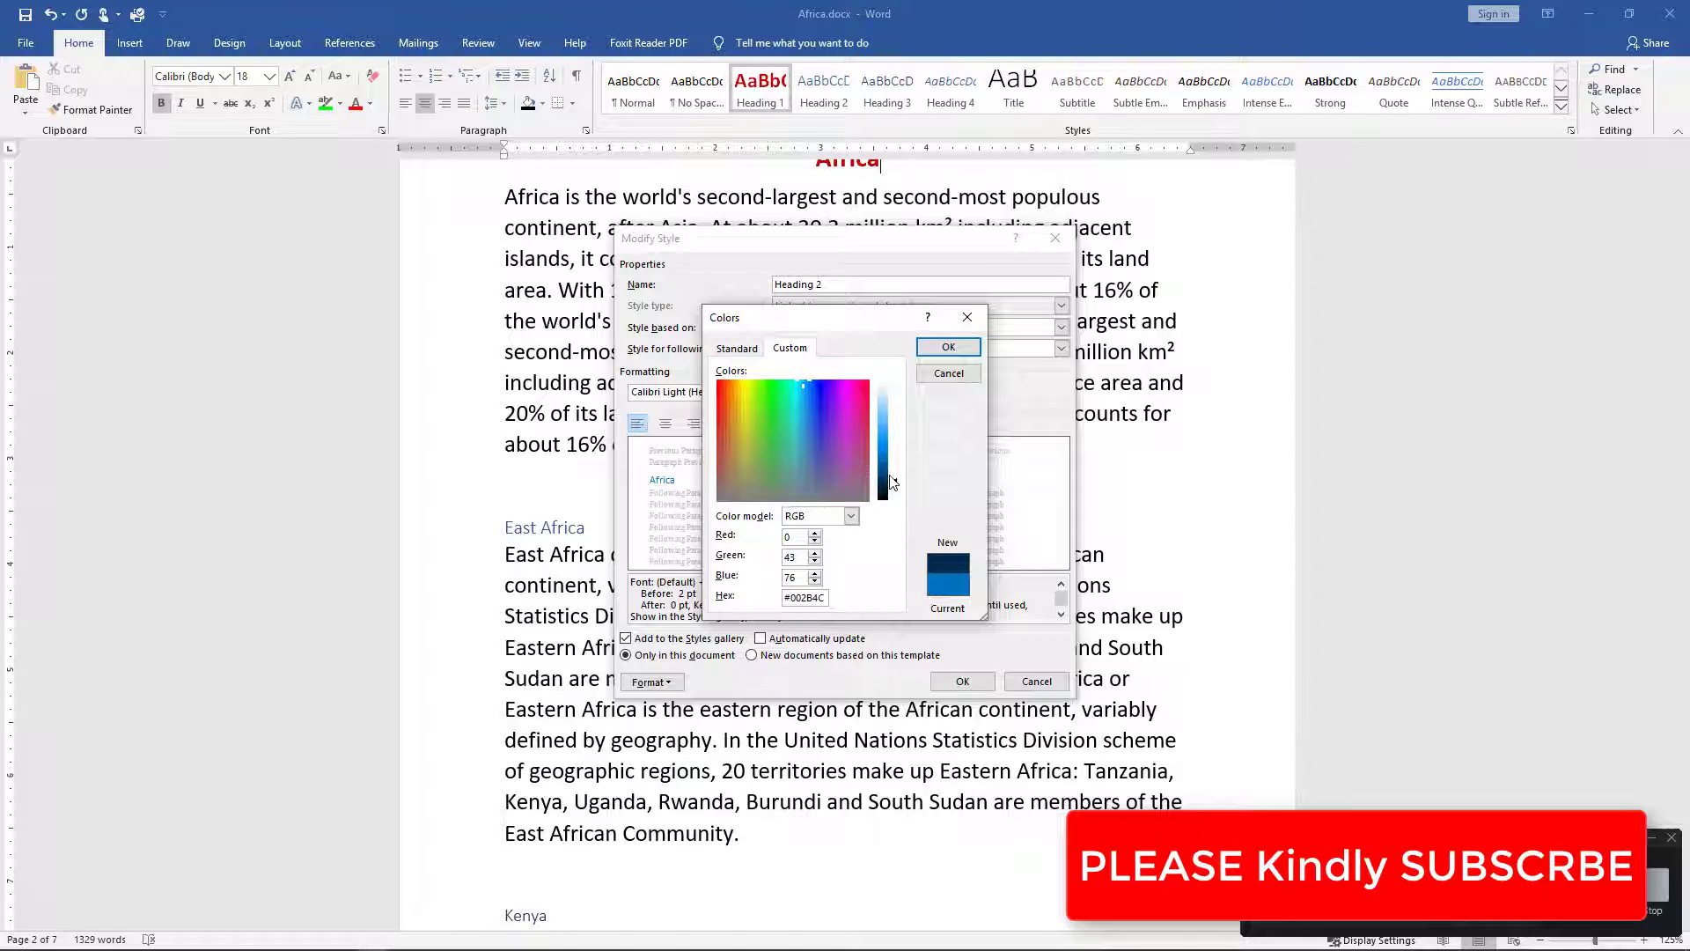
{"action": "left_click", "coordinate": [945, 349]}
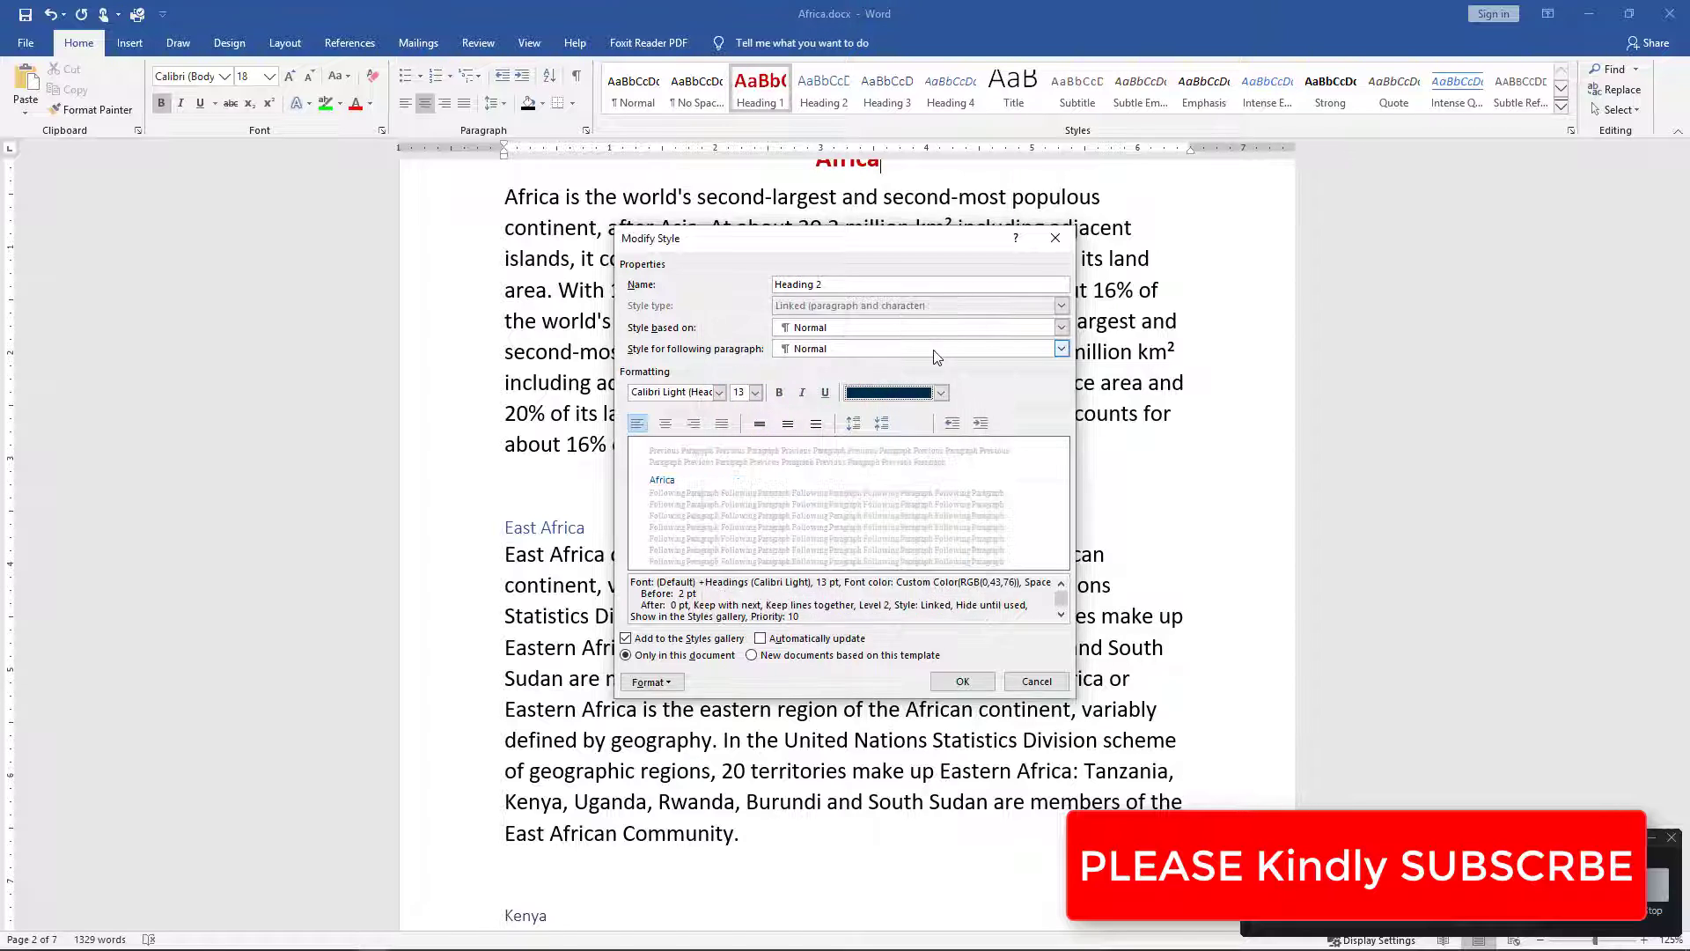
Step: Set the Heading 2 style's font to bold Calibri (Body) at size 18
{"action": "left_click", "coordinate": [756, 393]}
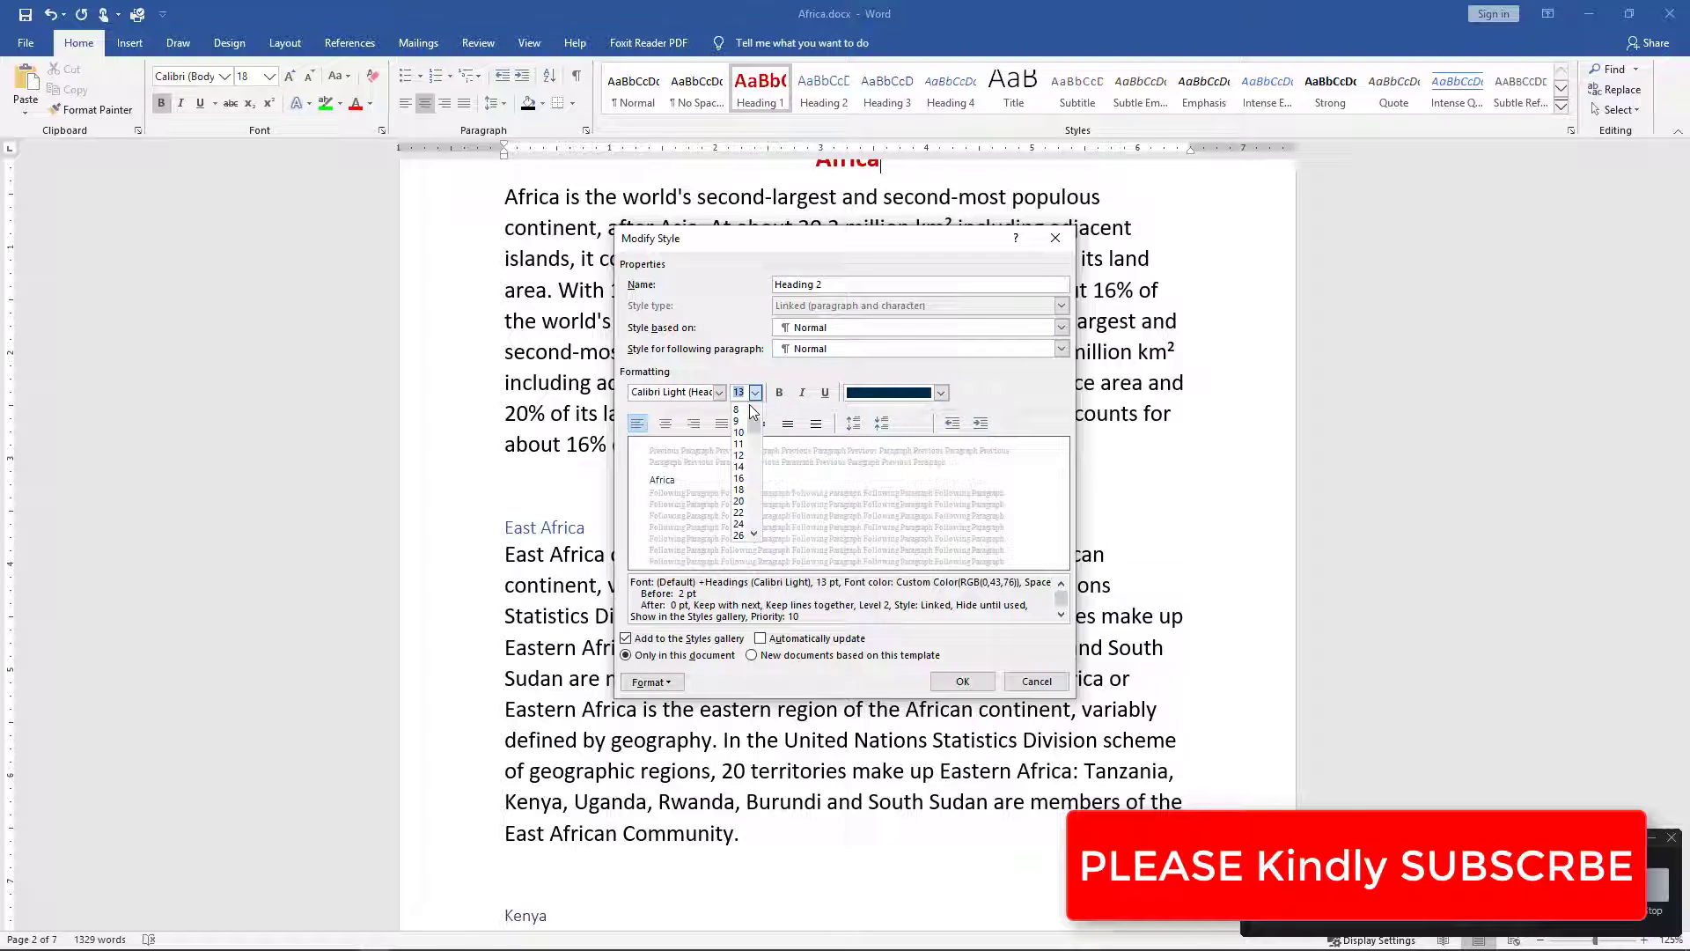
{"action": "left_click", "coordinate": [740, 490]}
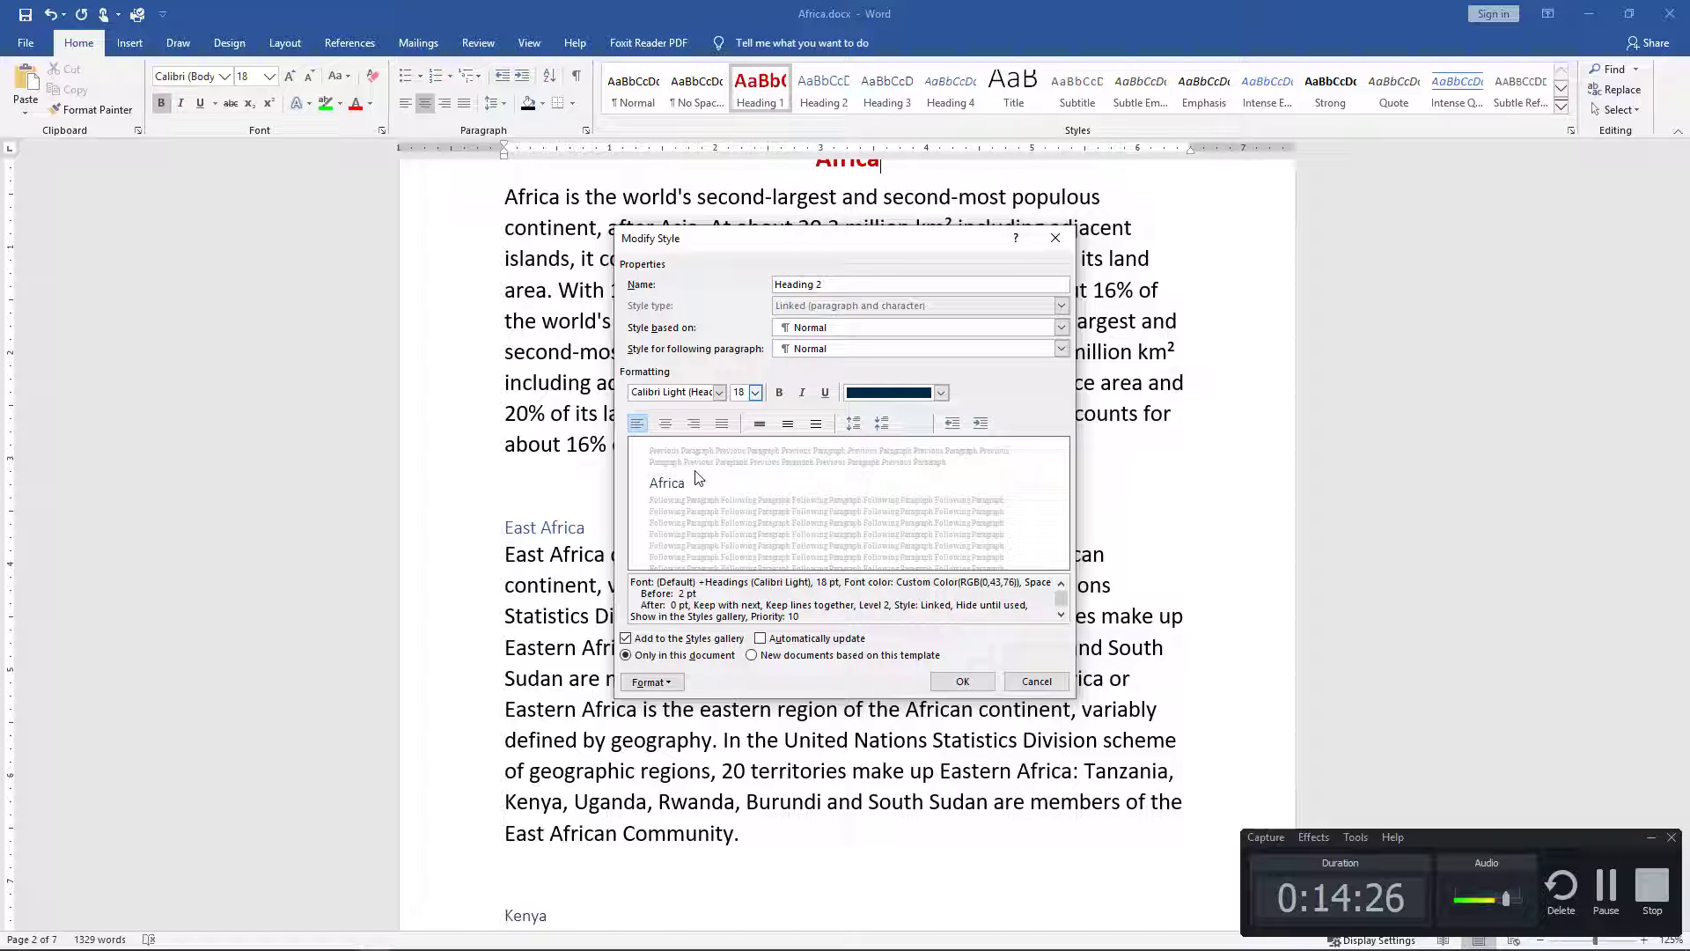
{"action": "left_click", "coordinate": [719, 393]}
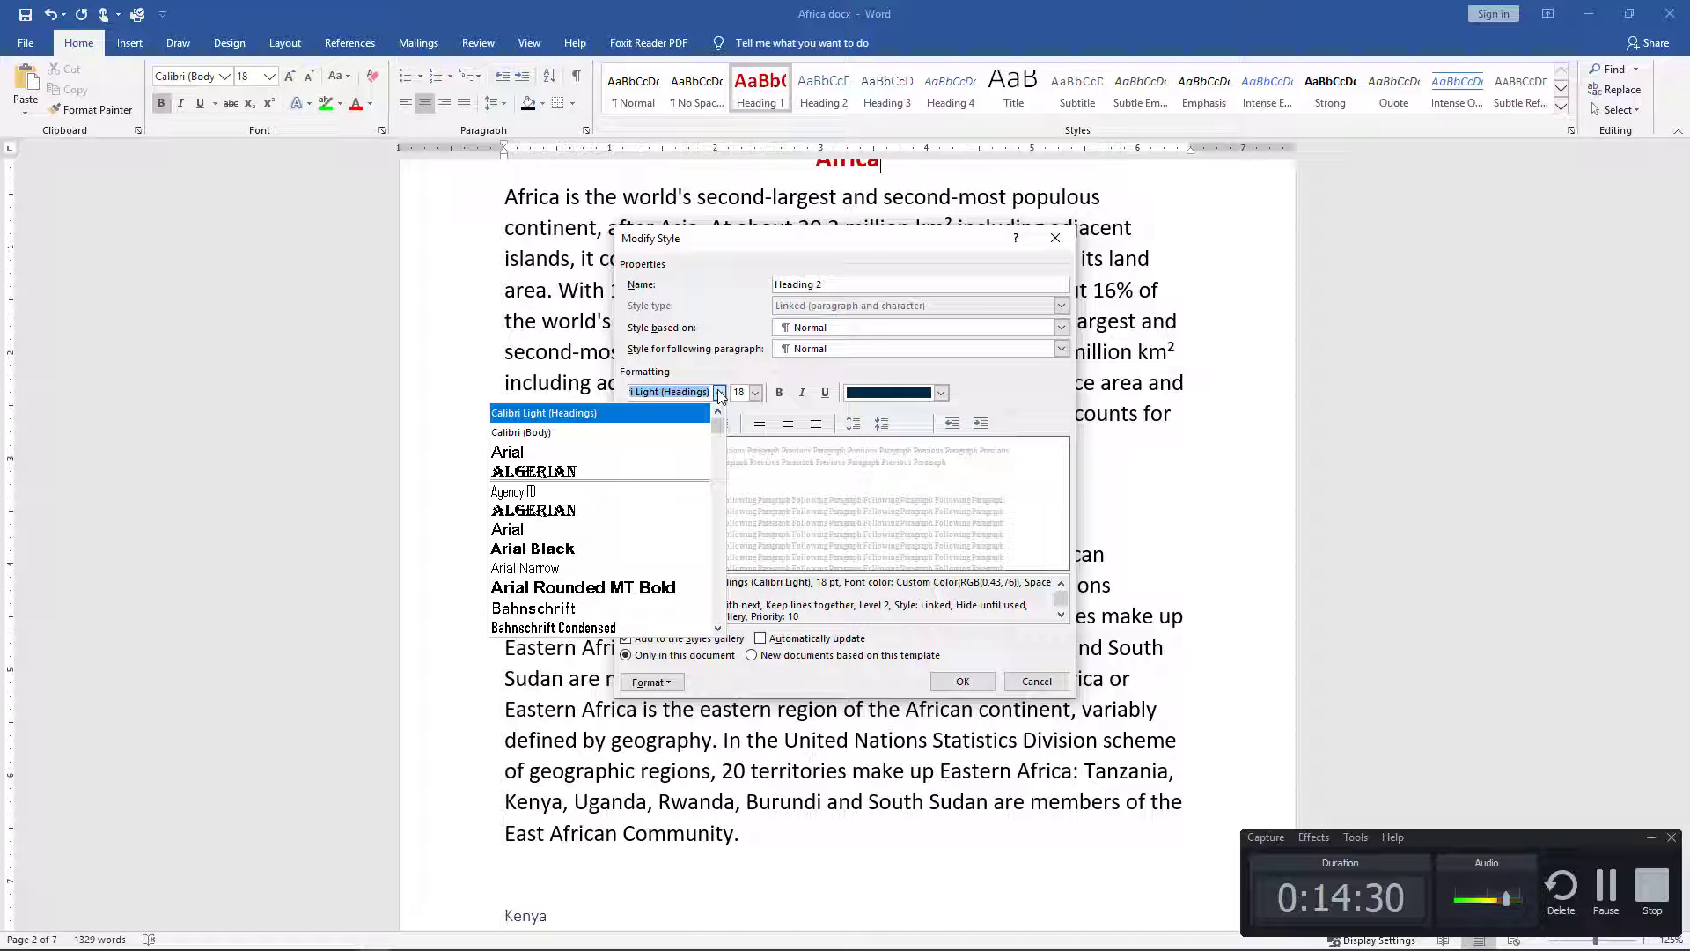
{"action": "left_click", "coordinate": [547, 432]}
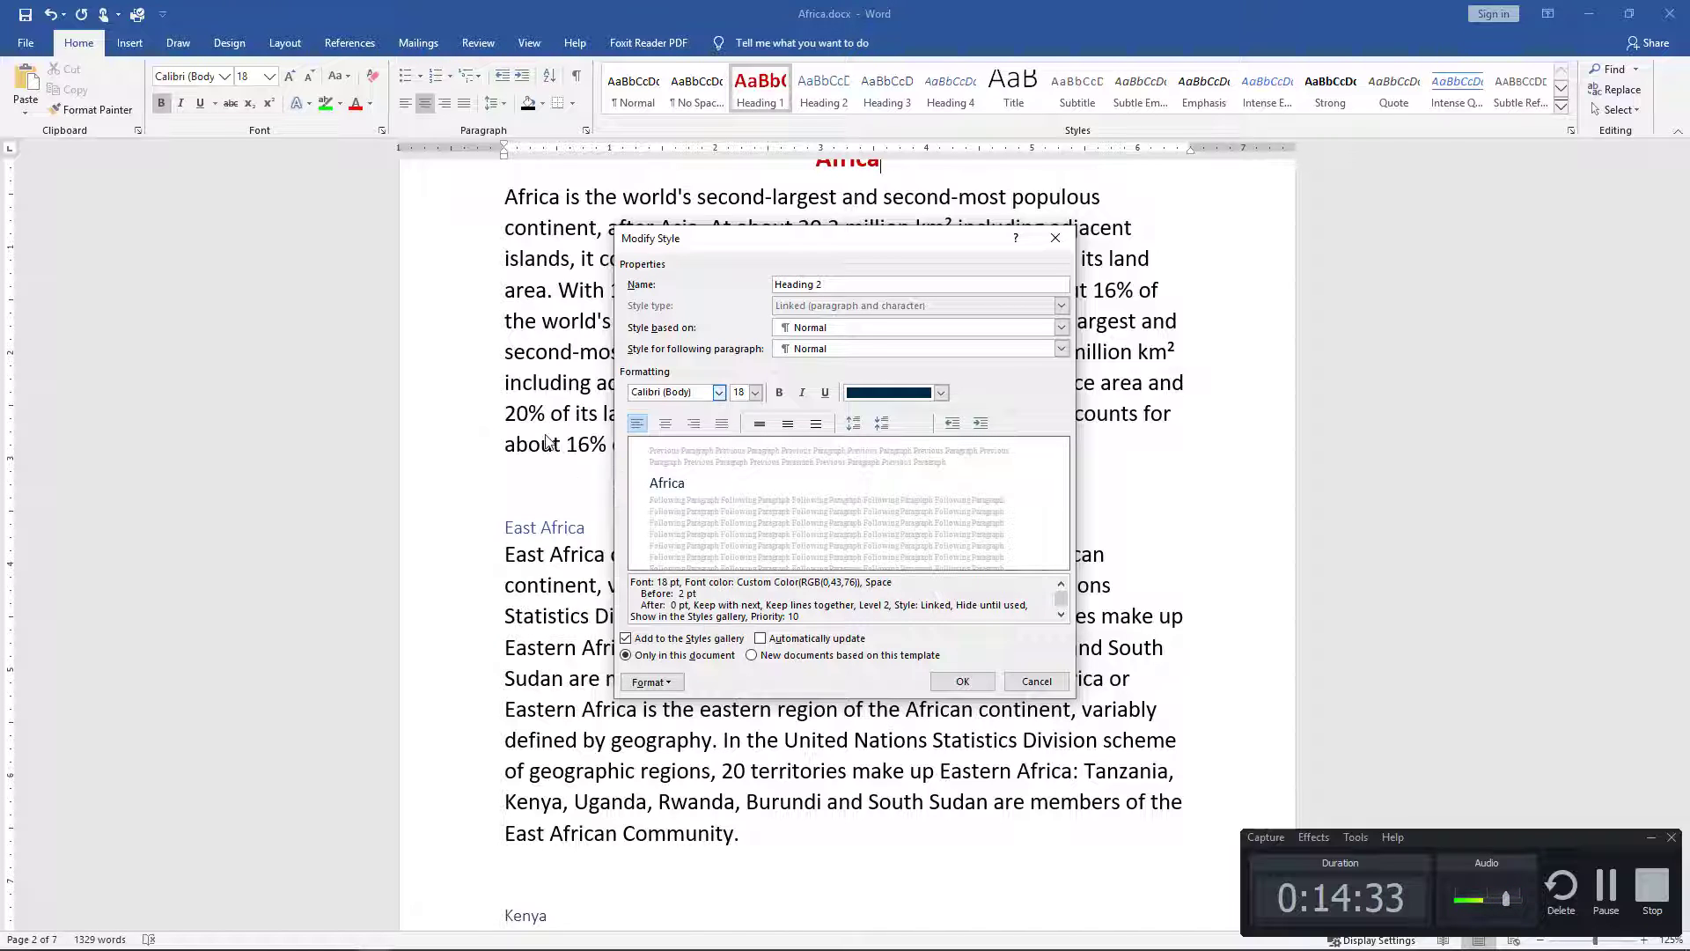
{"action": "left_click", "coordinate": [785, 399]}
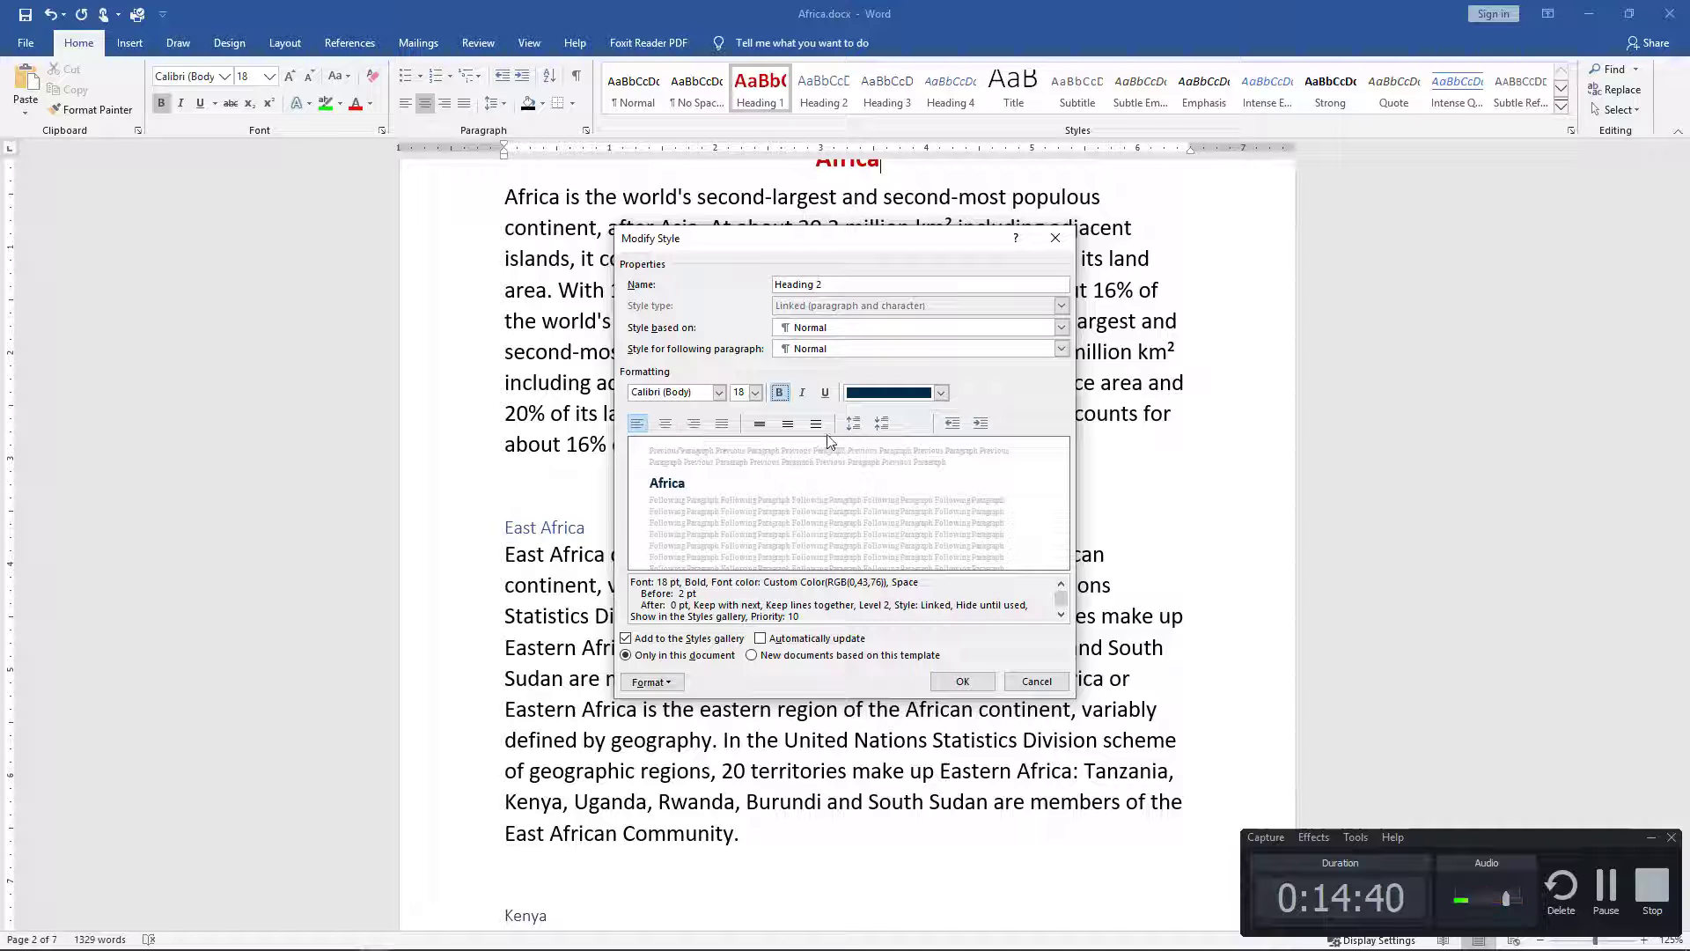
Step: Set the Heading 2 style's paragraph spacing to 12 pt before and 12 pt after
{"action": "left_click", "coordinate": [854, 425]}
{"action": "left_click", "coordinate": [854, 425]}
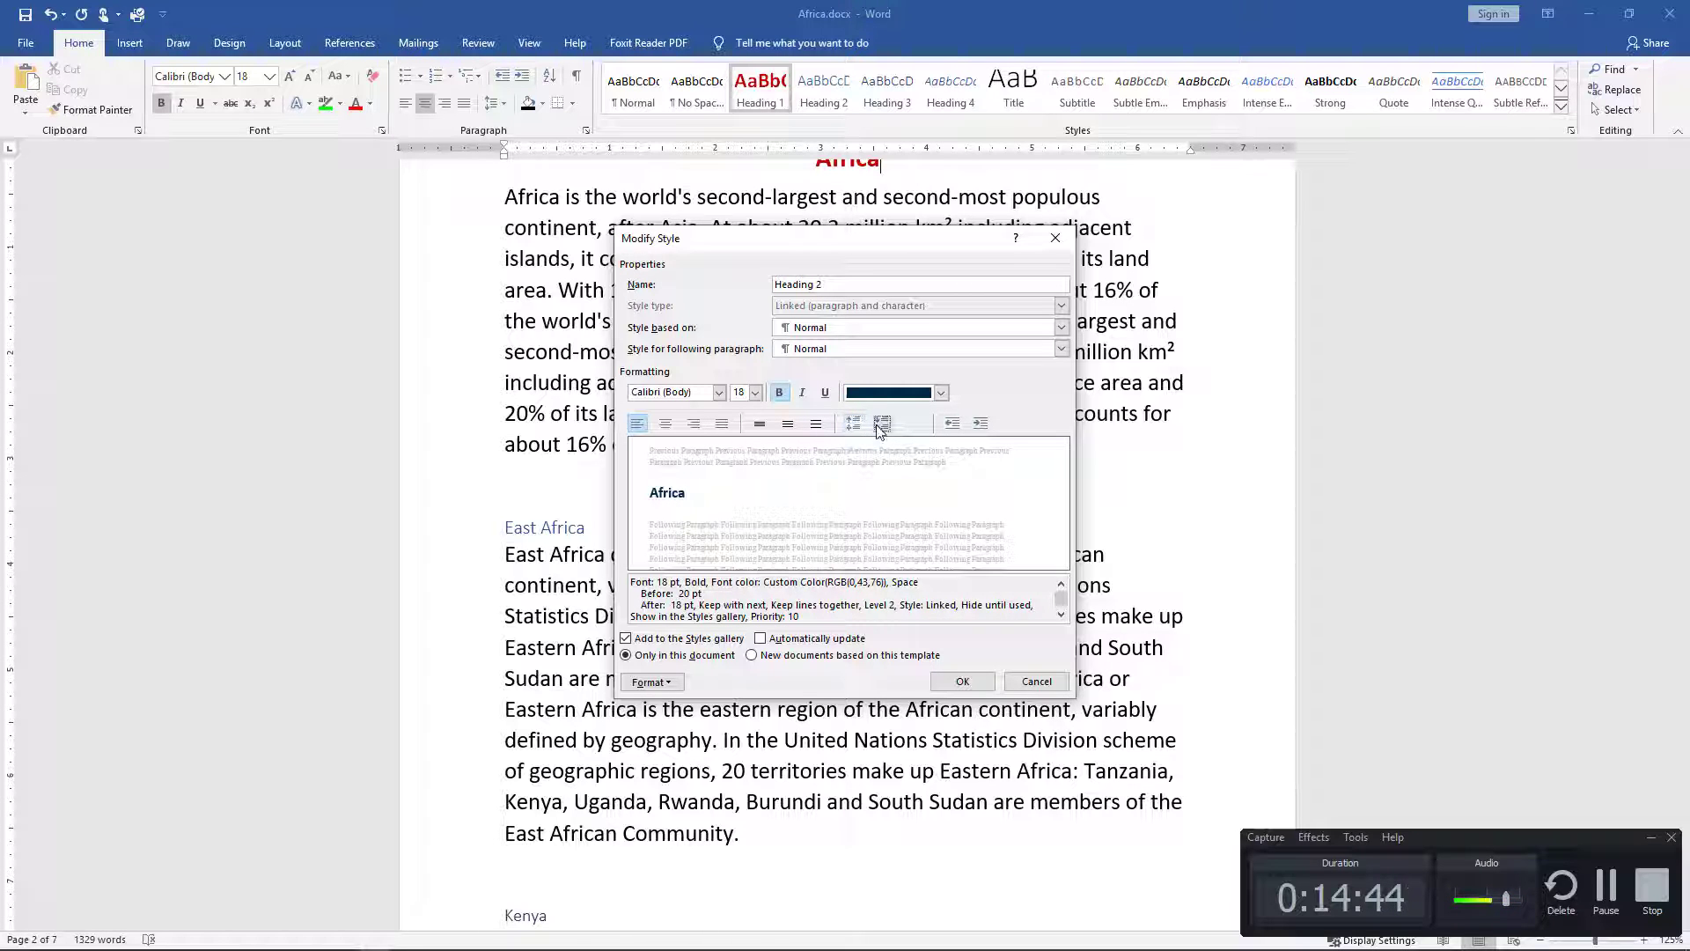
{"action": "left_click", "coordinate": [880, 425]}
{"action": "left_click", "coordinate": [880, 425]}
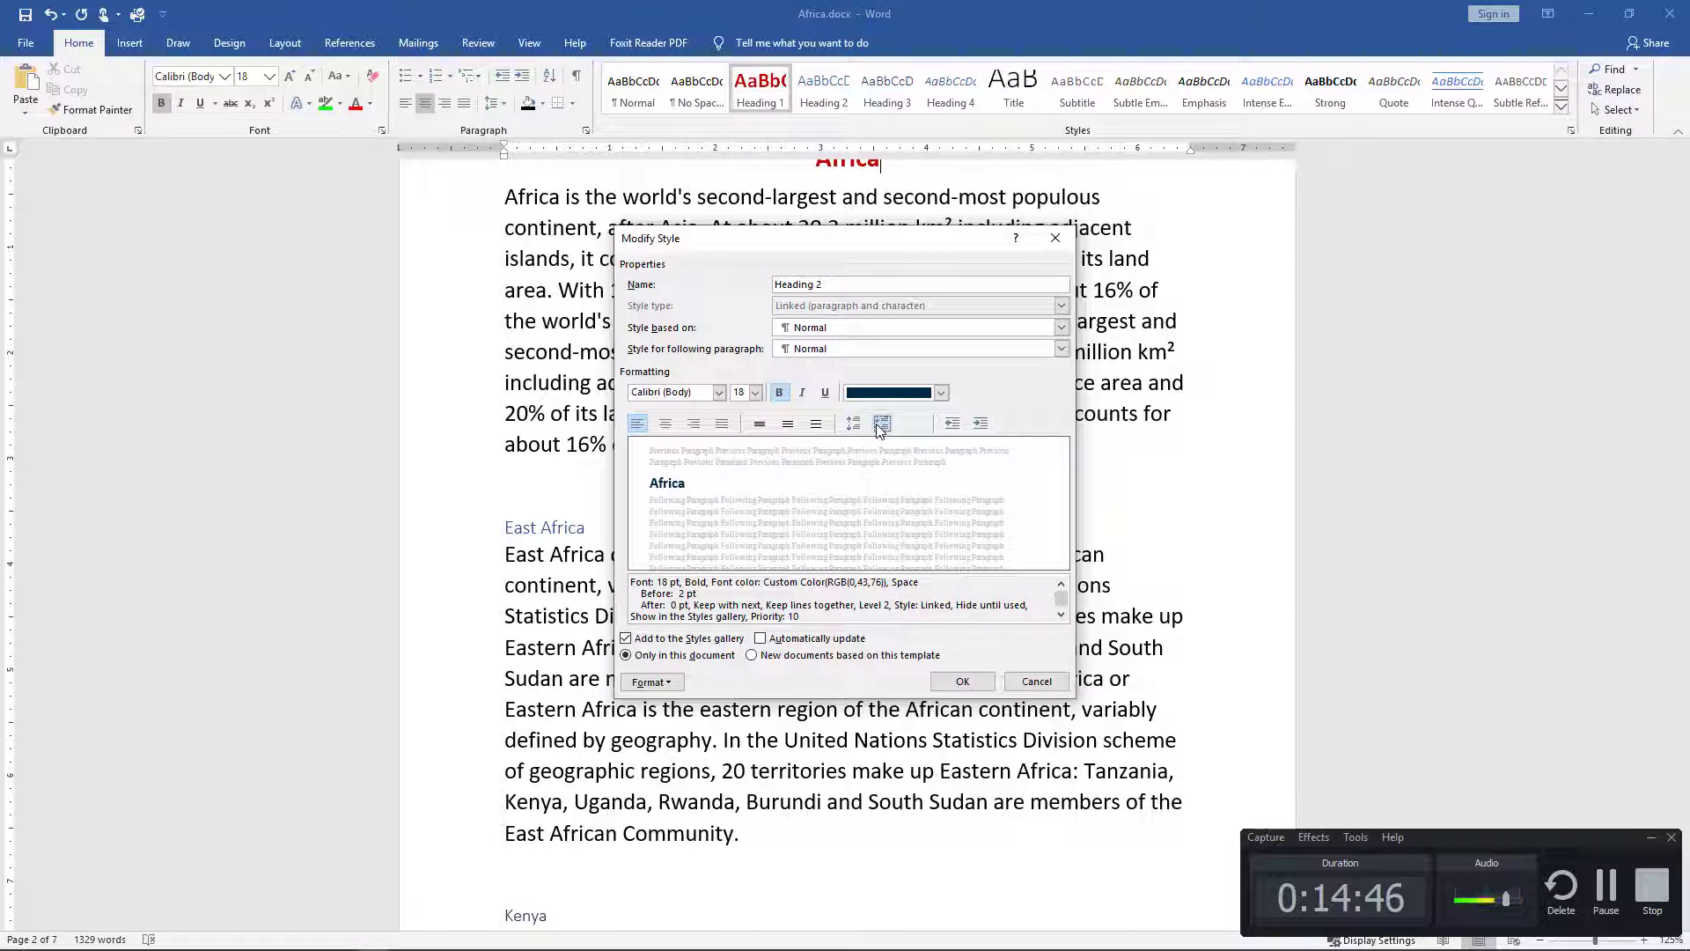
{"action": "left_click", "coordinate": [880, 425]}
{"action": "left_click", "coordinate": [862, 432]}
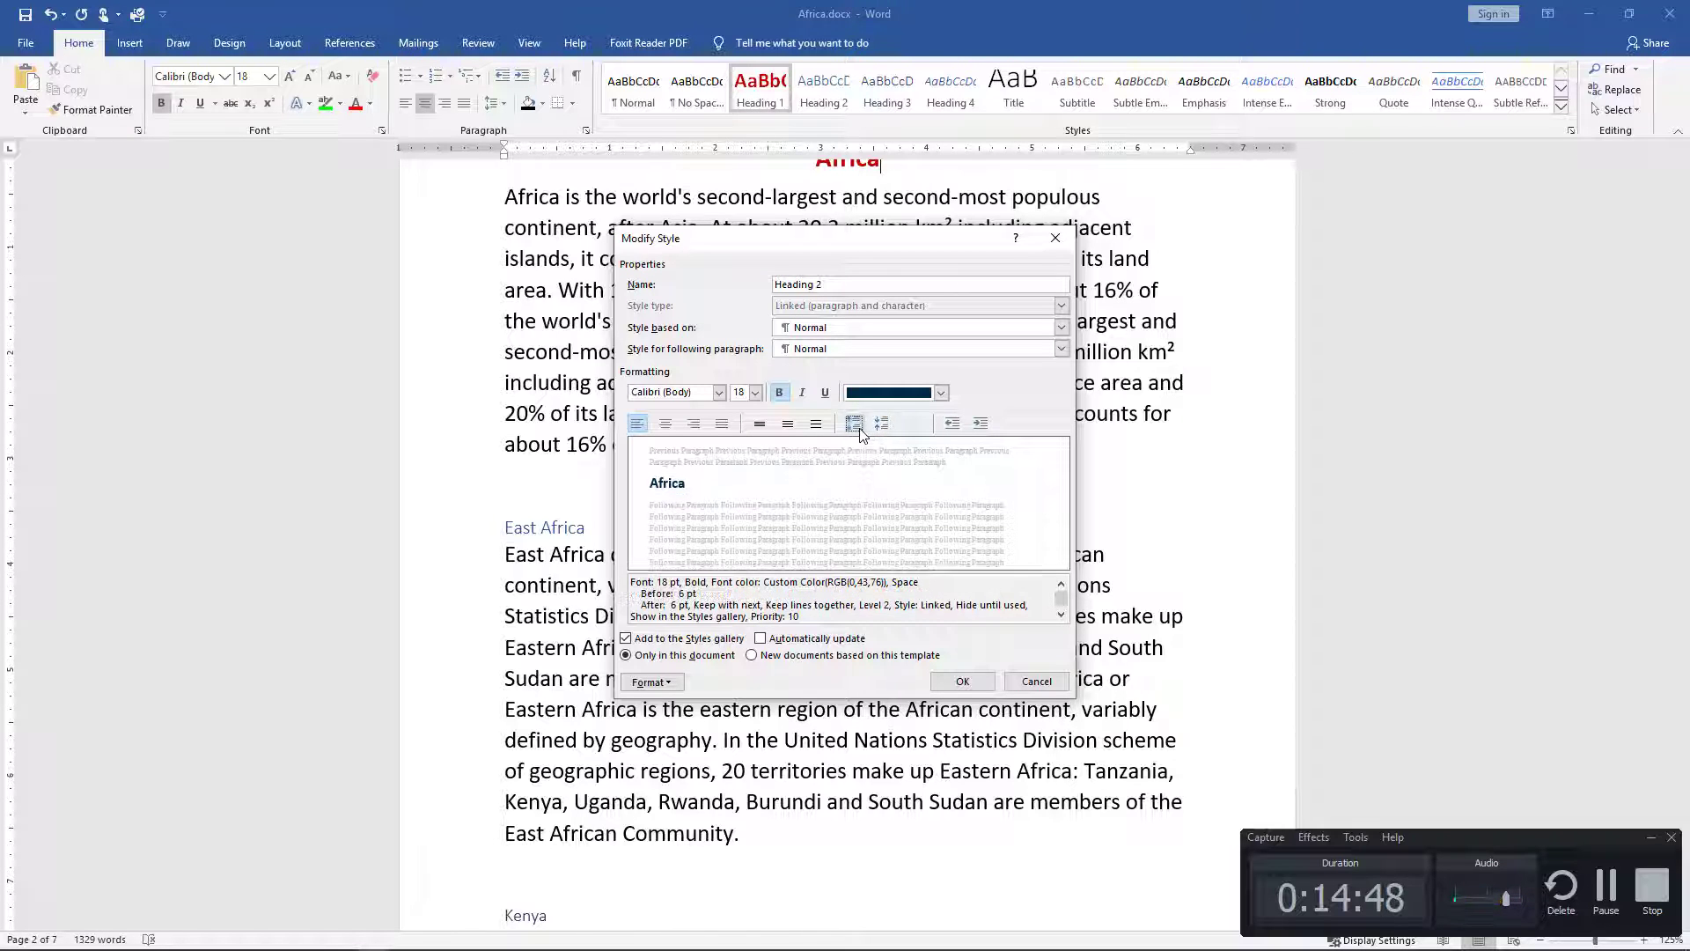
{"action": "left_click", "coordinate": [863, 431]}
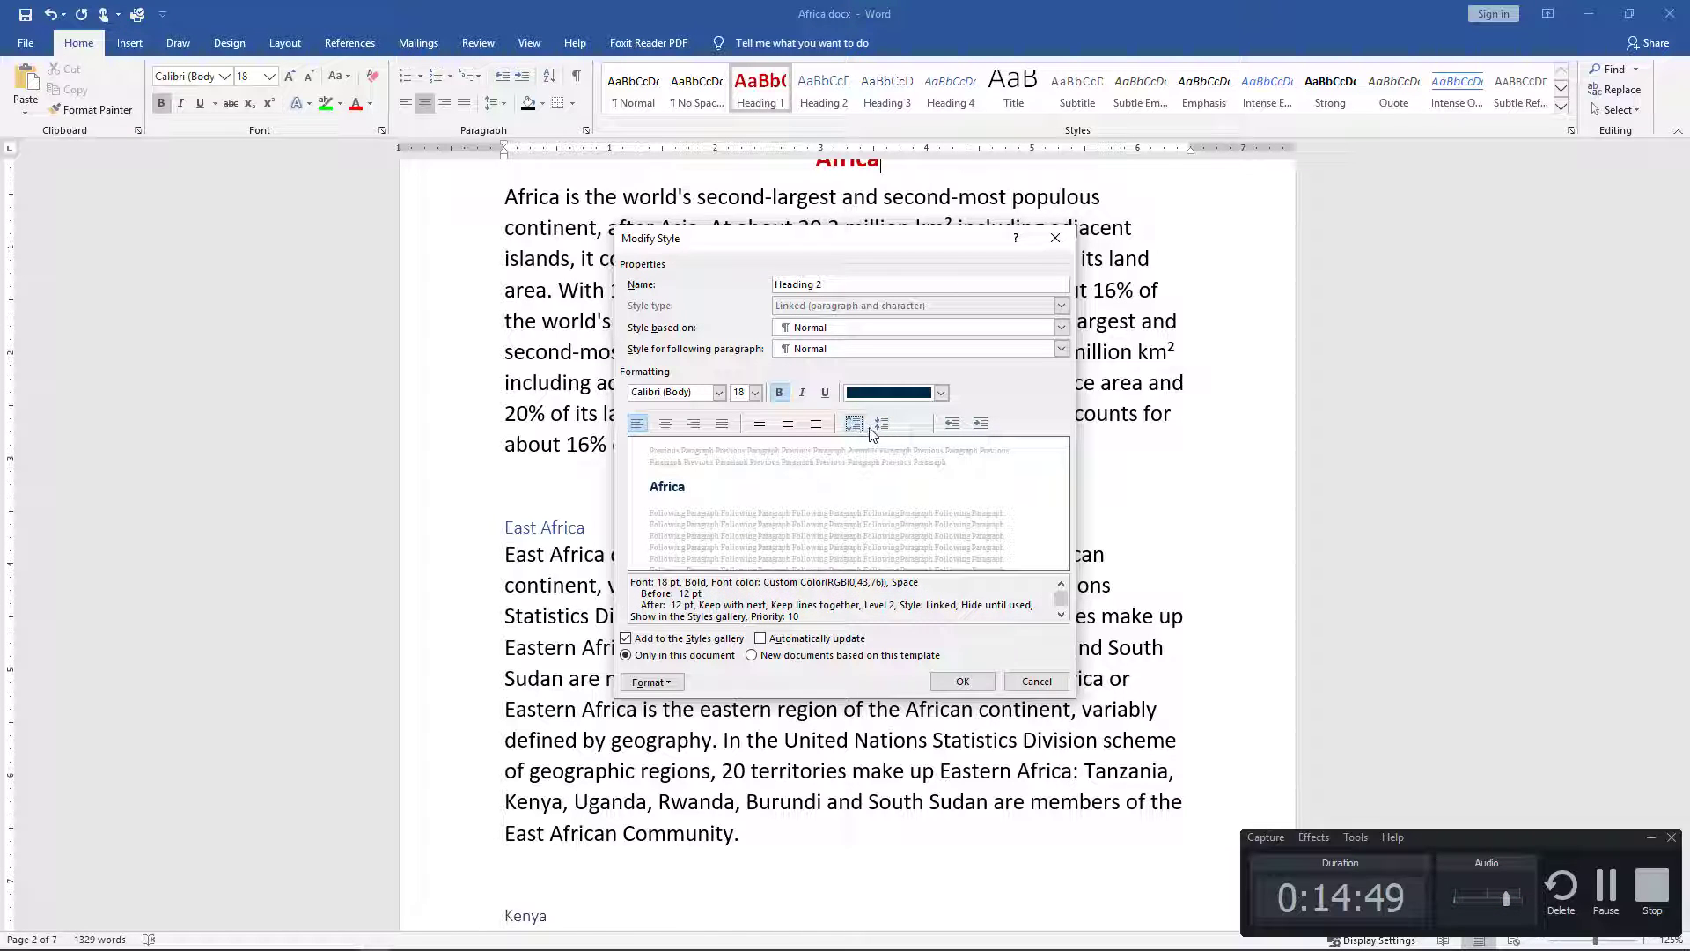
Step: Give the Heading 2 style a 0.5" left indent and apply the style changes
{"action": "left_click", "coordinate": [980, 426]}
{"action": "left_click", "coordinate": [981, 425]}
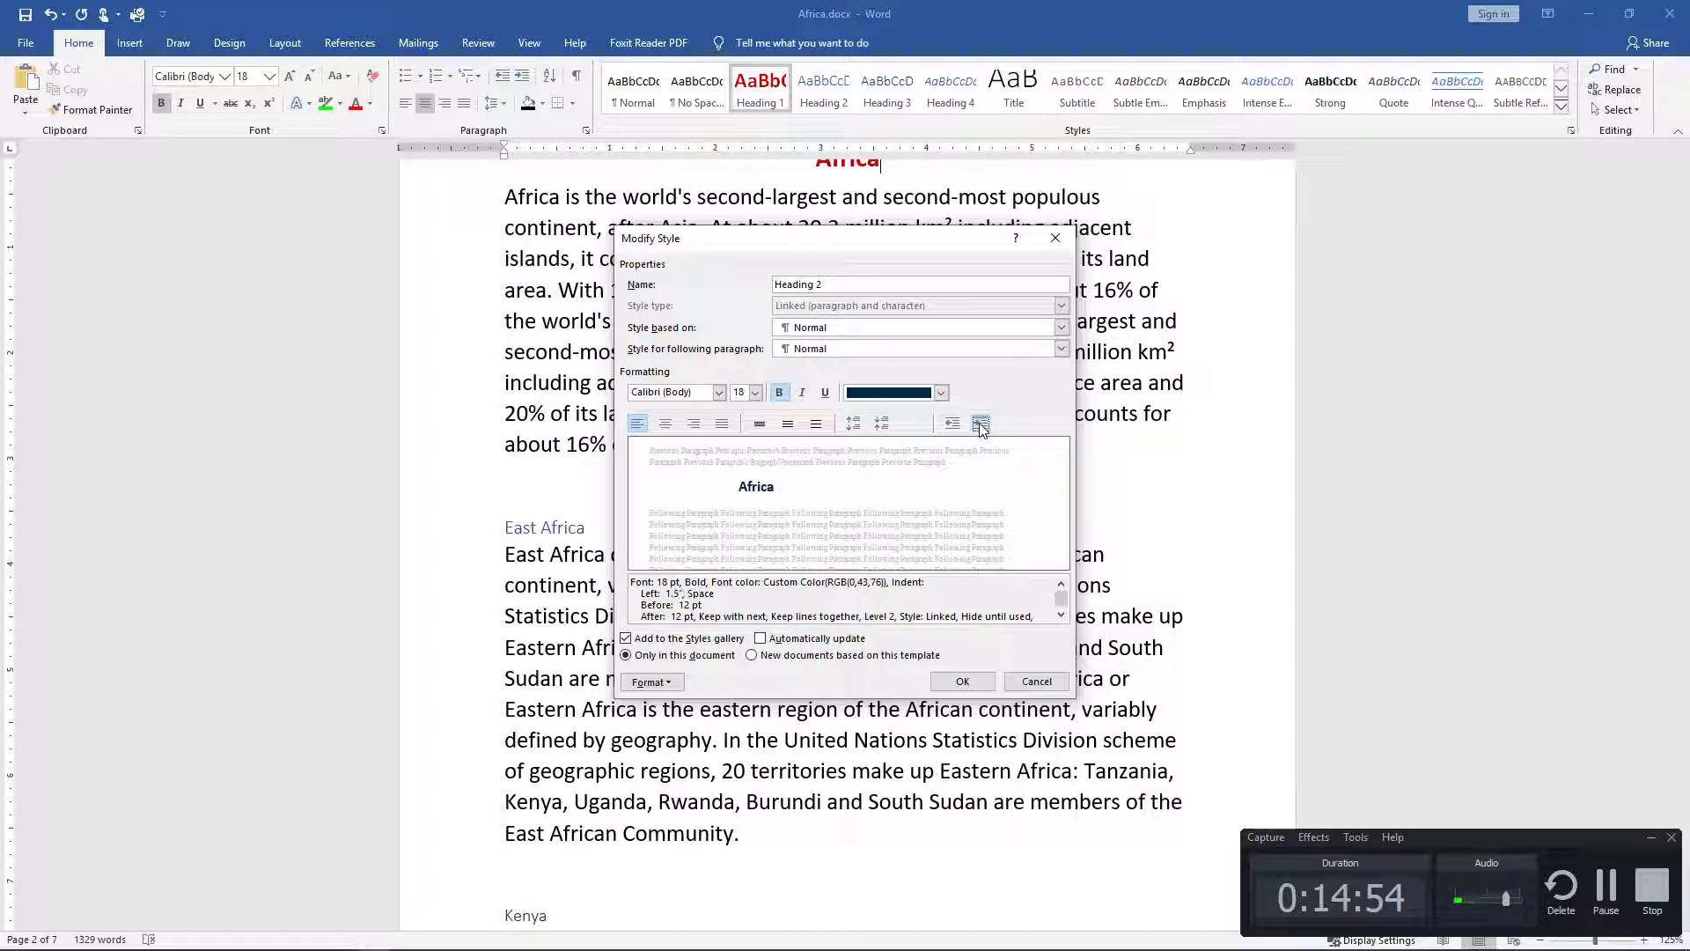
{"action": "left_click", "coordinate": [954, 427]}
{"action": "left_click", "coordinate": [955, 428]}
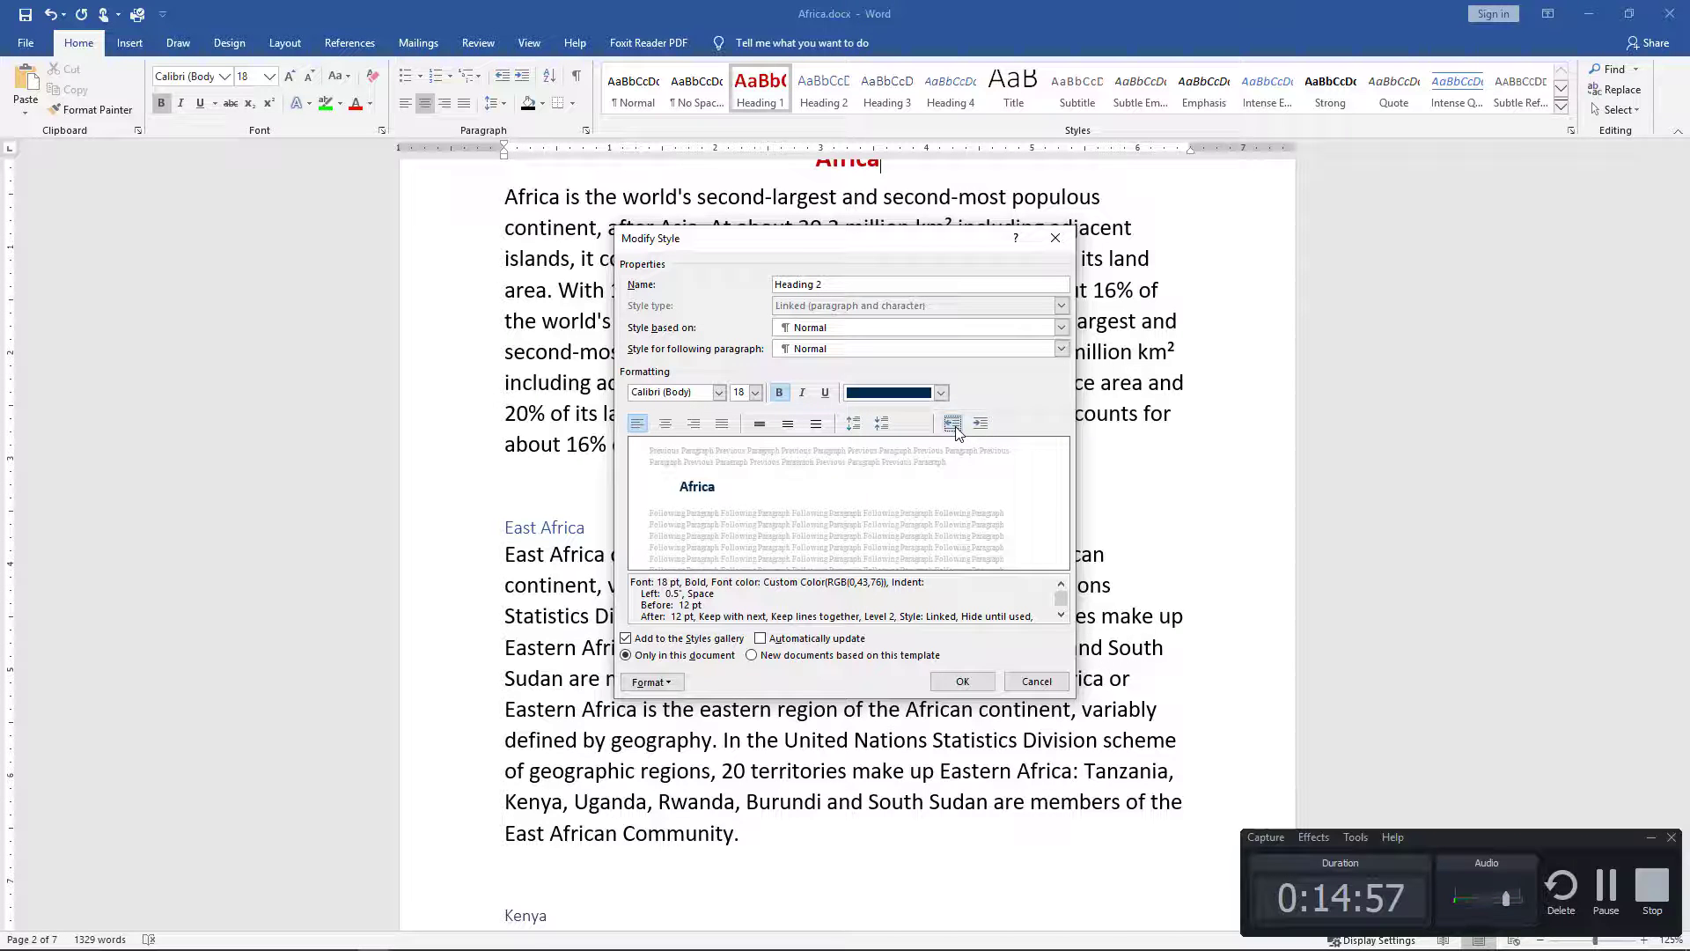
{"action": "left_click", "coordinate": [979, 681]}
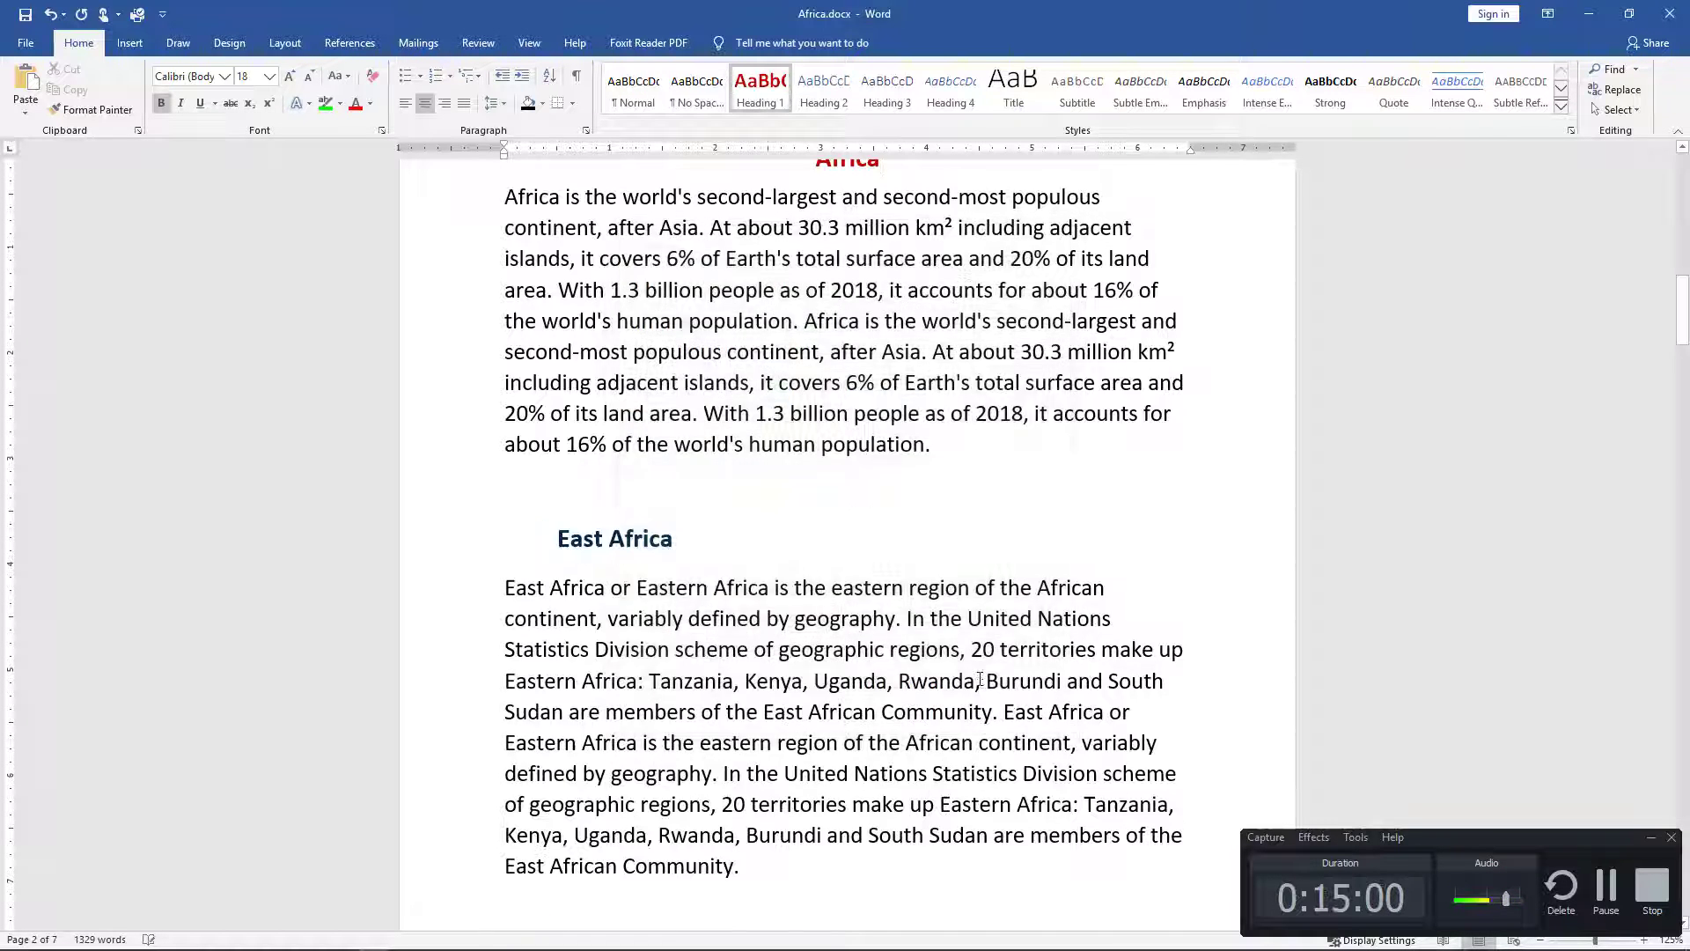
Step: Review the region and country headings throughout the document to check how the modified Heading 2 style looks
{"action": "scroll", "coordinate": [979, 680], "scroll_direction": "up", "scroll_amount": 2}
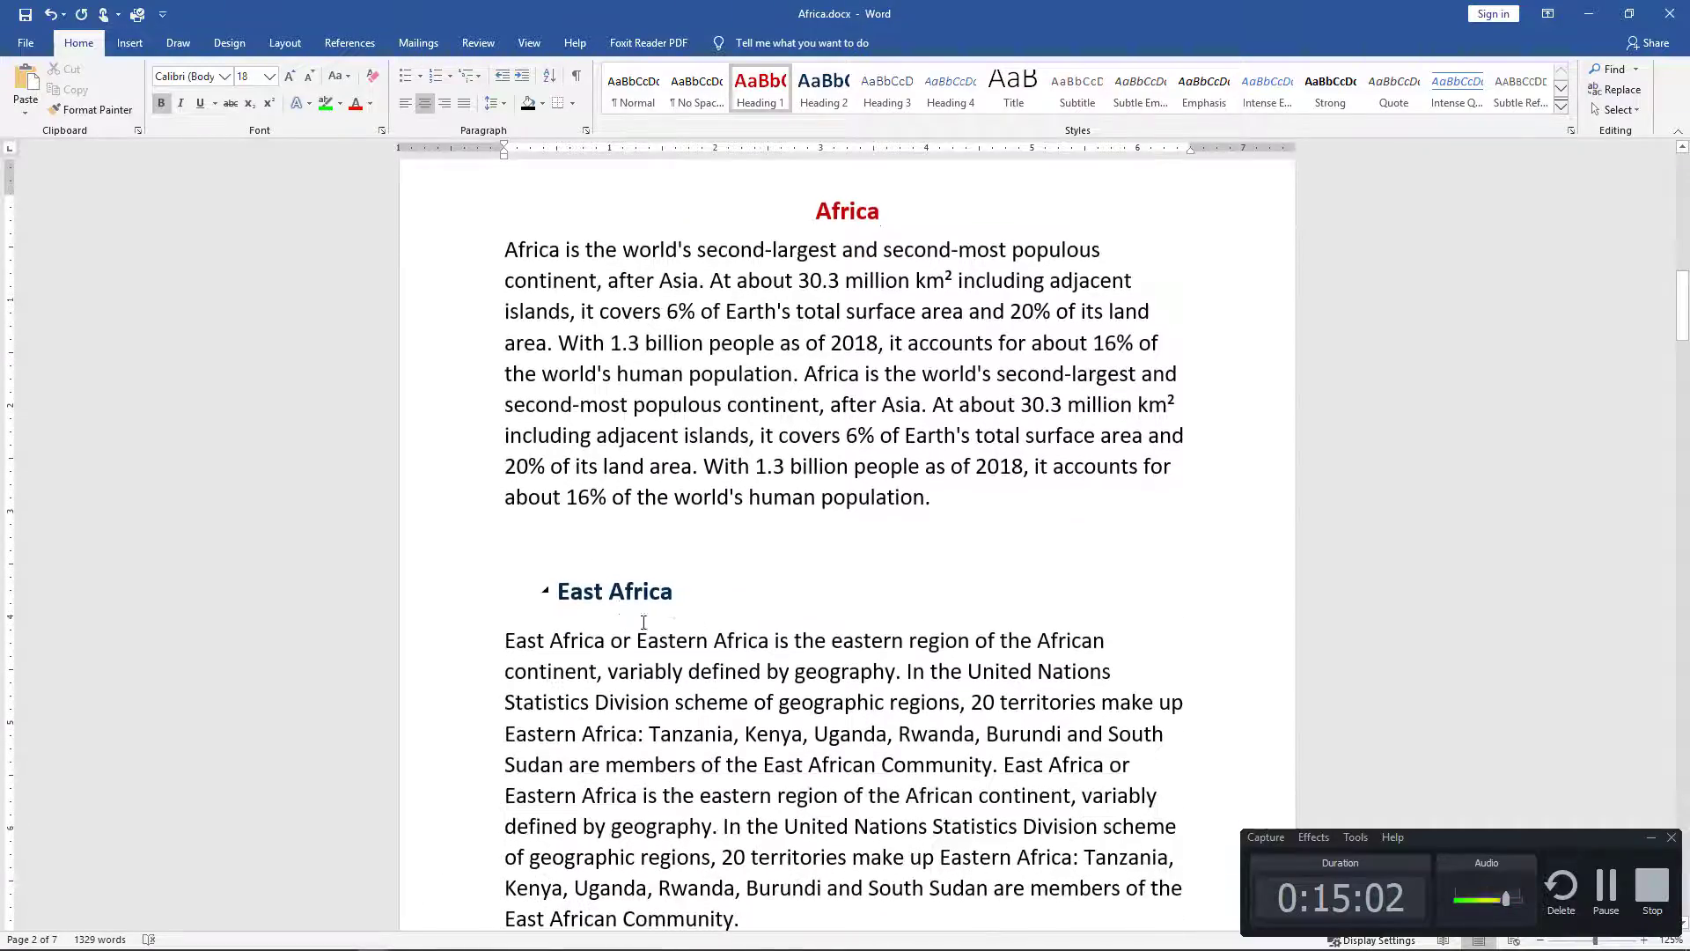
{"action": "scroll", "coordinate": [643, 621], "scroll_direction": "down", "scroll_amount": 3}
{"action": "scroll", "coordinate": [638, 607], "scroll_direction": "up", "scroll_amount": 3}
{"action": "scroll", "coordinate": [630, 591], "scroll_direction": "down", "scroll_amount": 3}
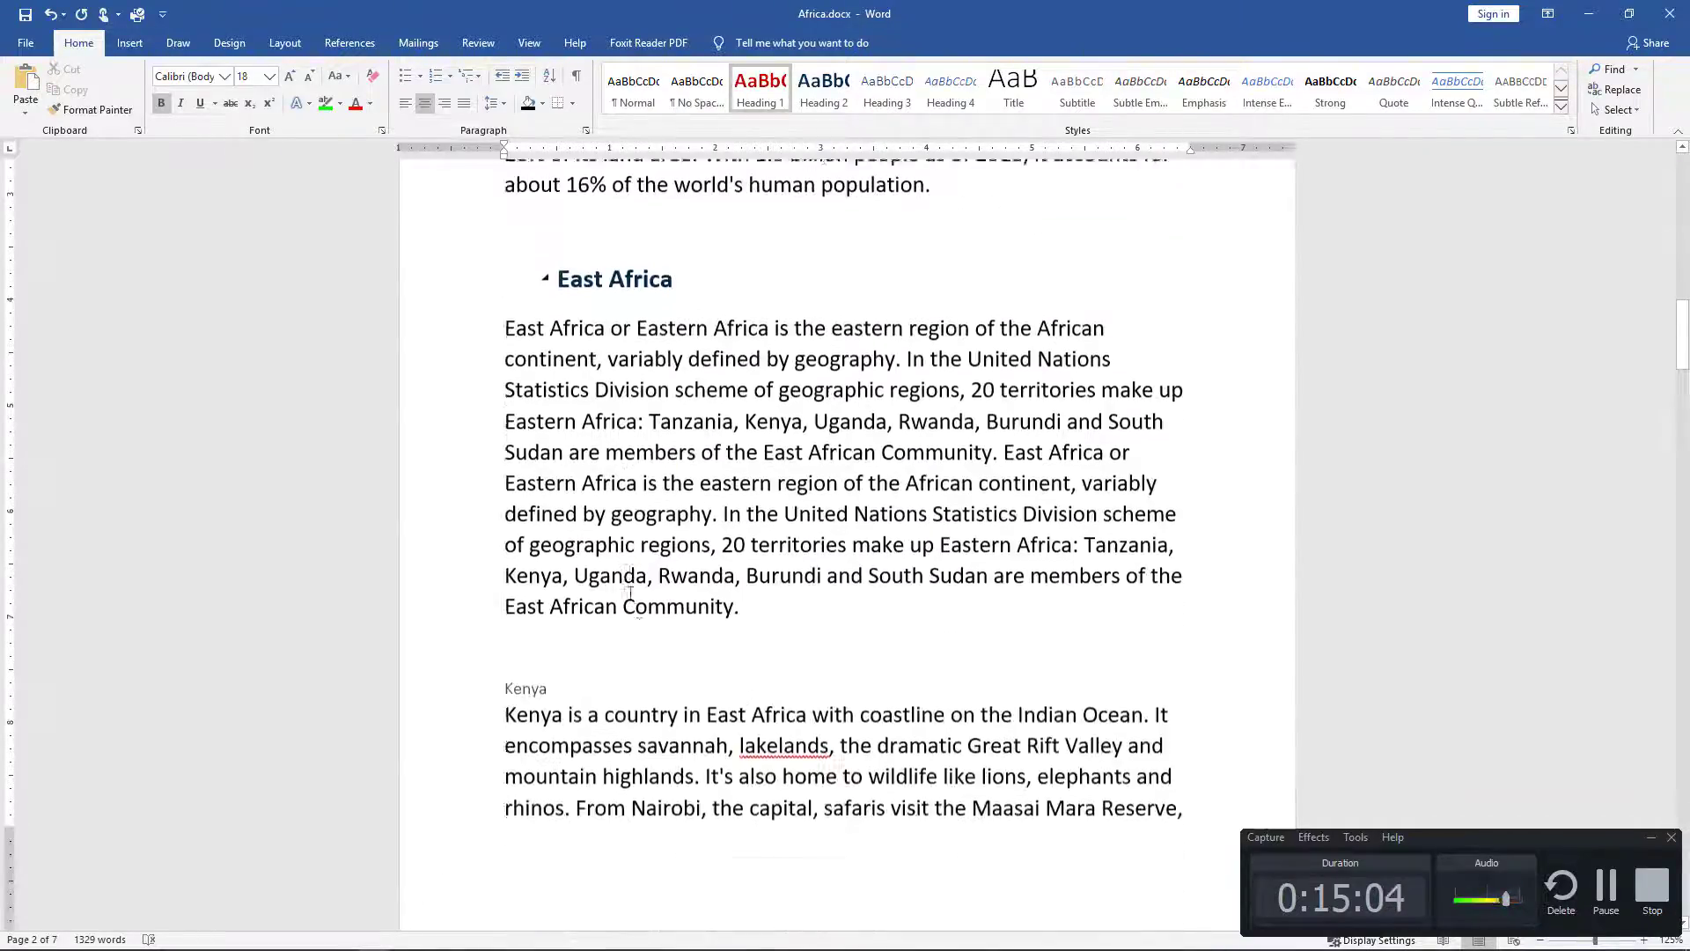
{"action": "scroll", "coordinate": [630, 592], "scroll_direction": "down", "scroll_amount": 15}
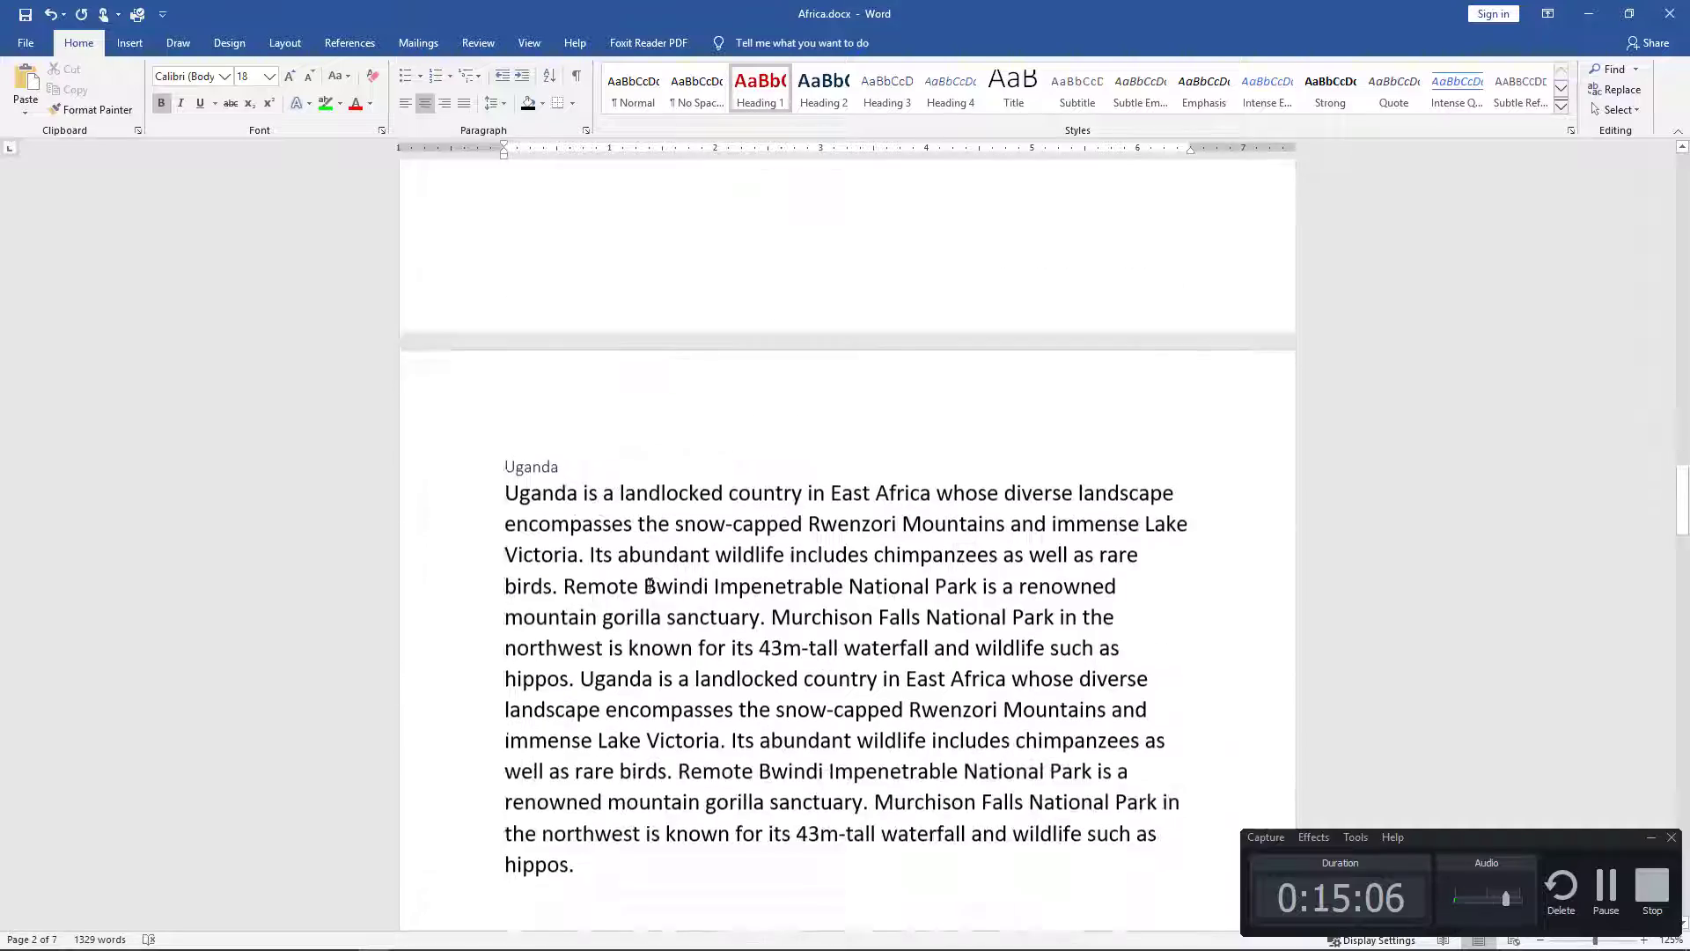
{"action": "scroll", "coordinate": [649, 586], "scroll_direction": "down", "scroll_amount": 12}
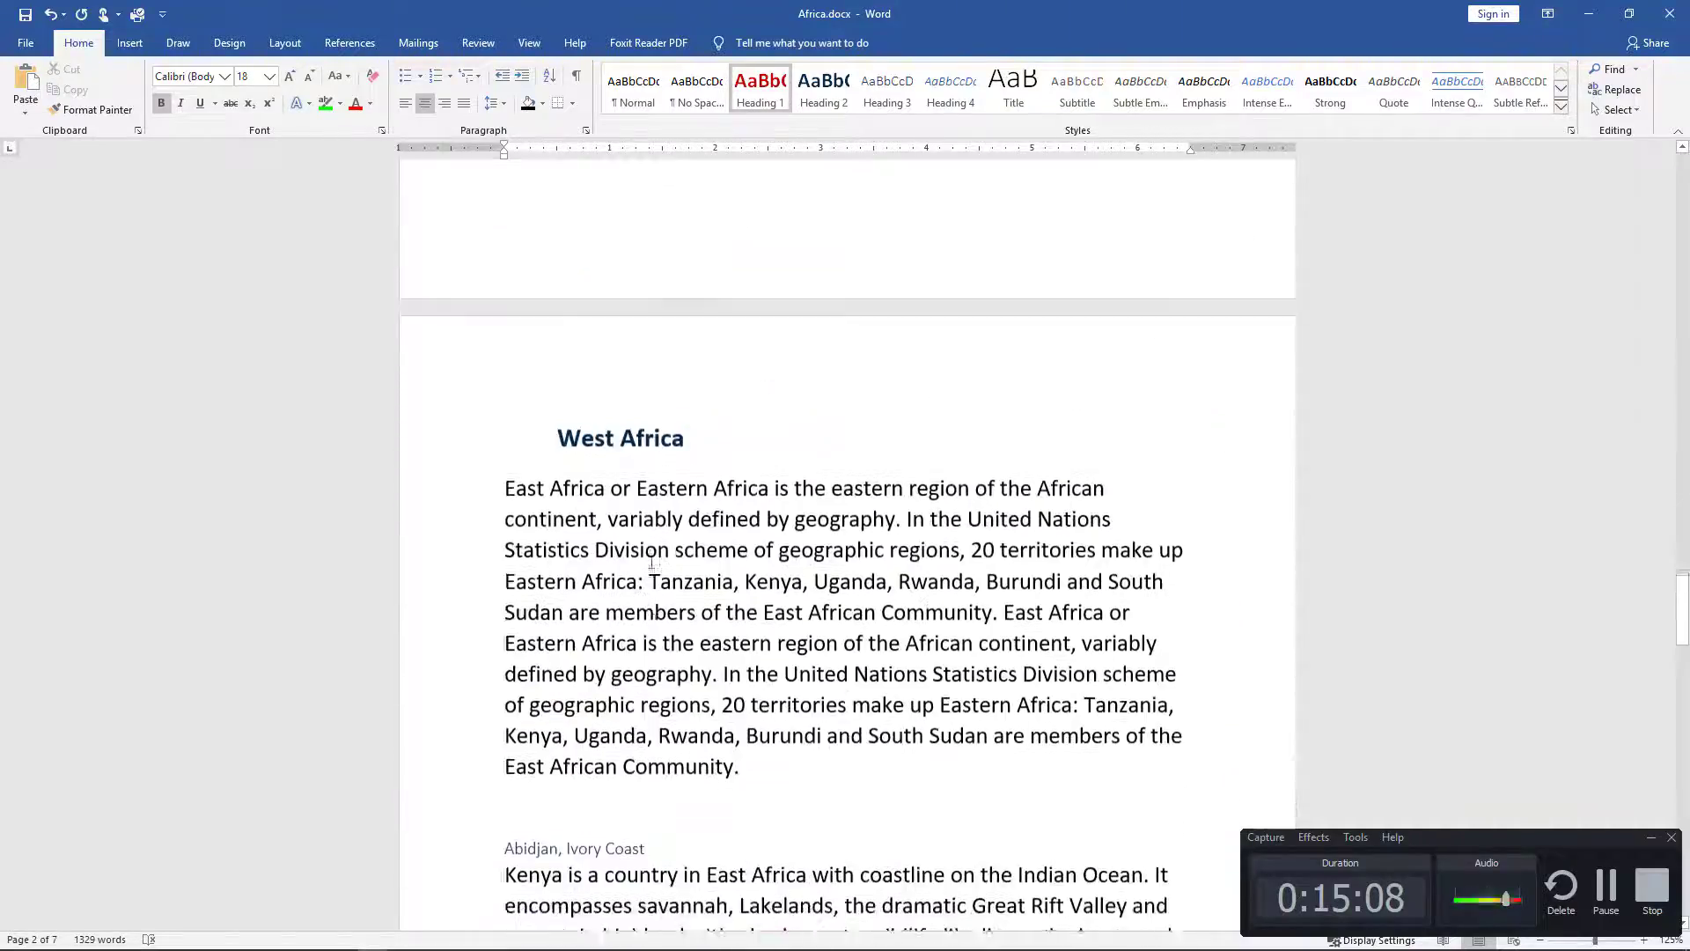
{"action": "scroll", "coordinate": [649, 528], "scroll_direction": "up", "scroll_amount": 1}
{"action": "scroll", "coordinate": [647, 475], "scroll_direction": "up", "scroll_amount": 5}
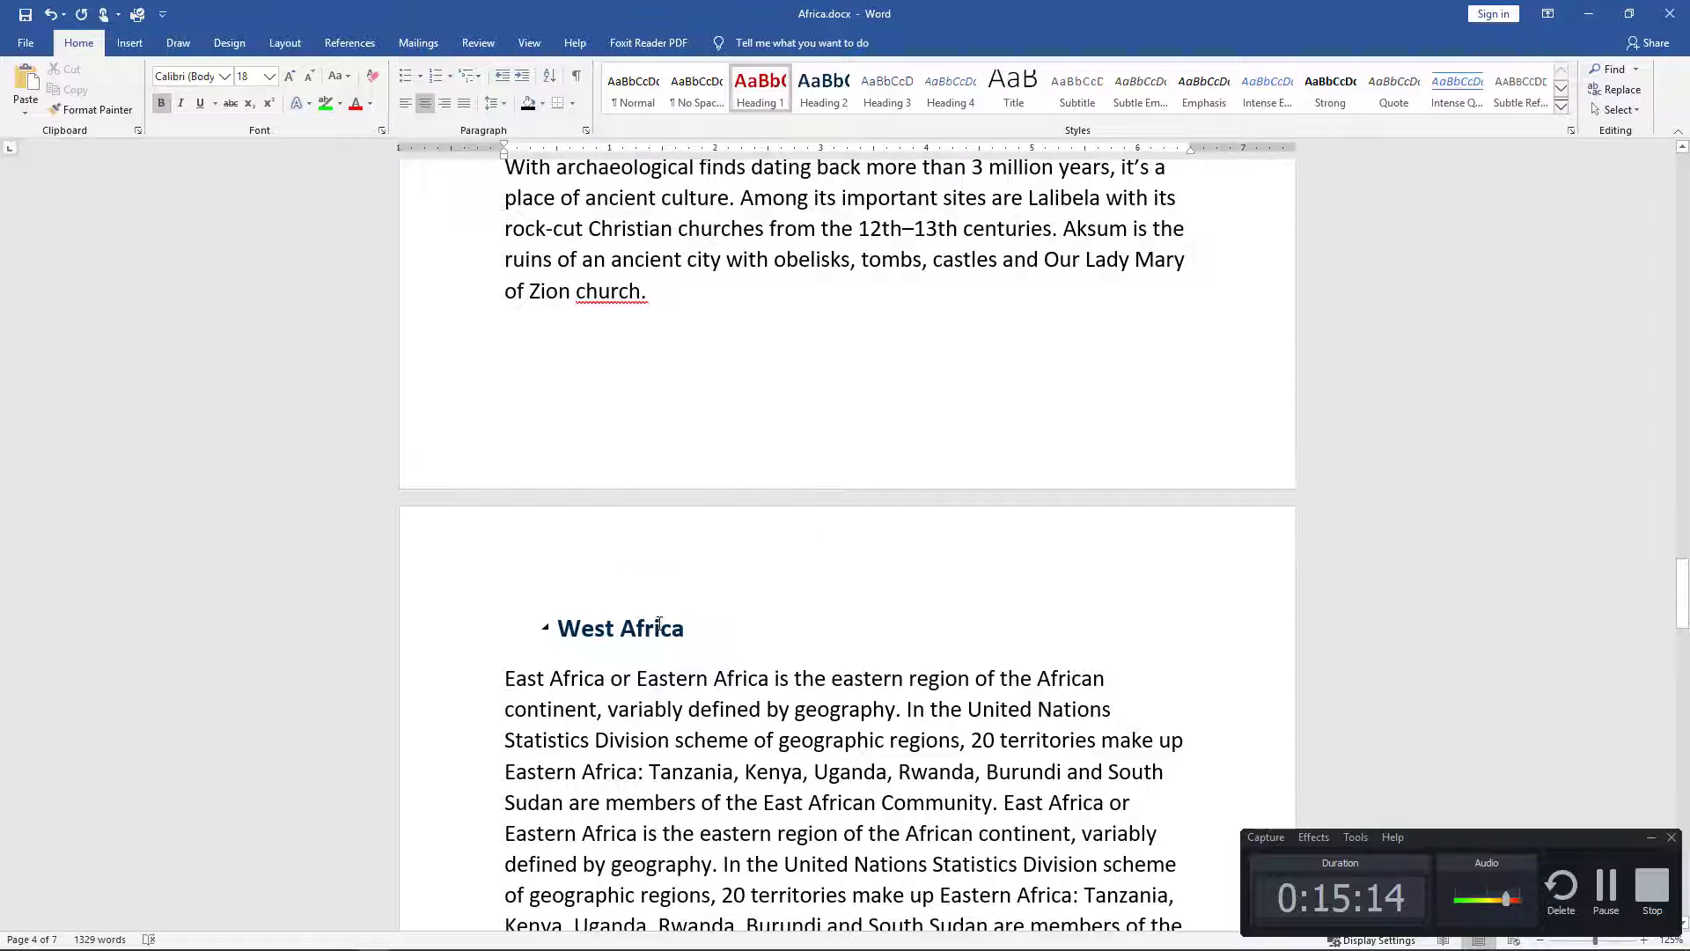
{"action": "scroll", "coordinate": [654, 631], "scroll_direction": "up", "scroll_amount": 15}
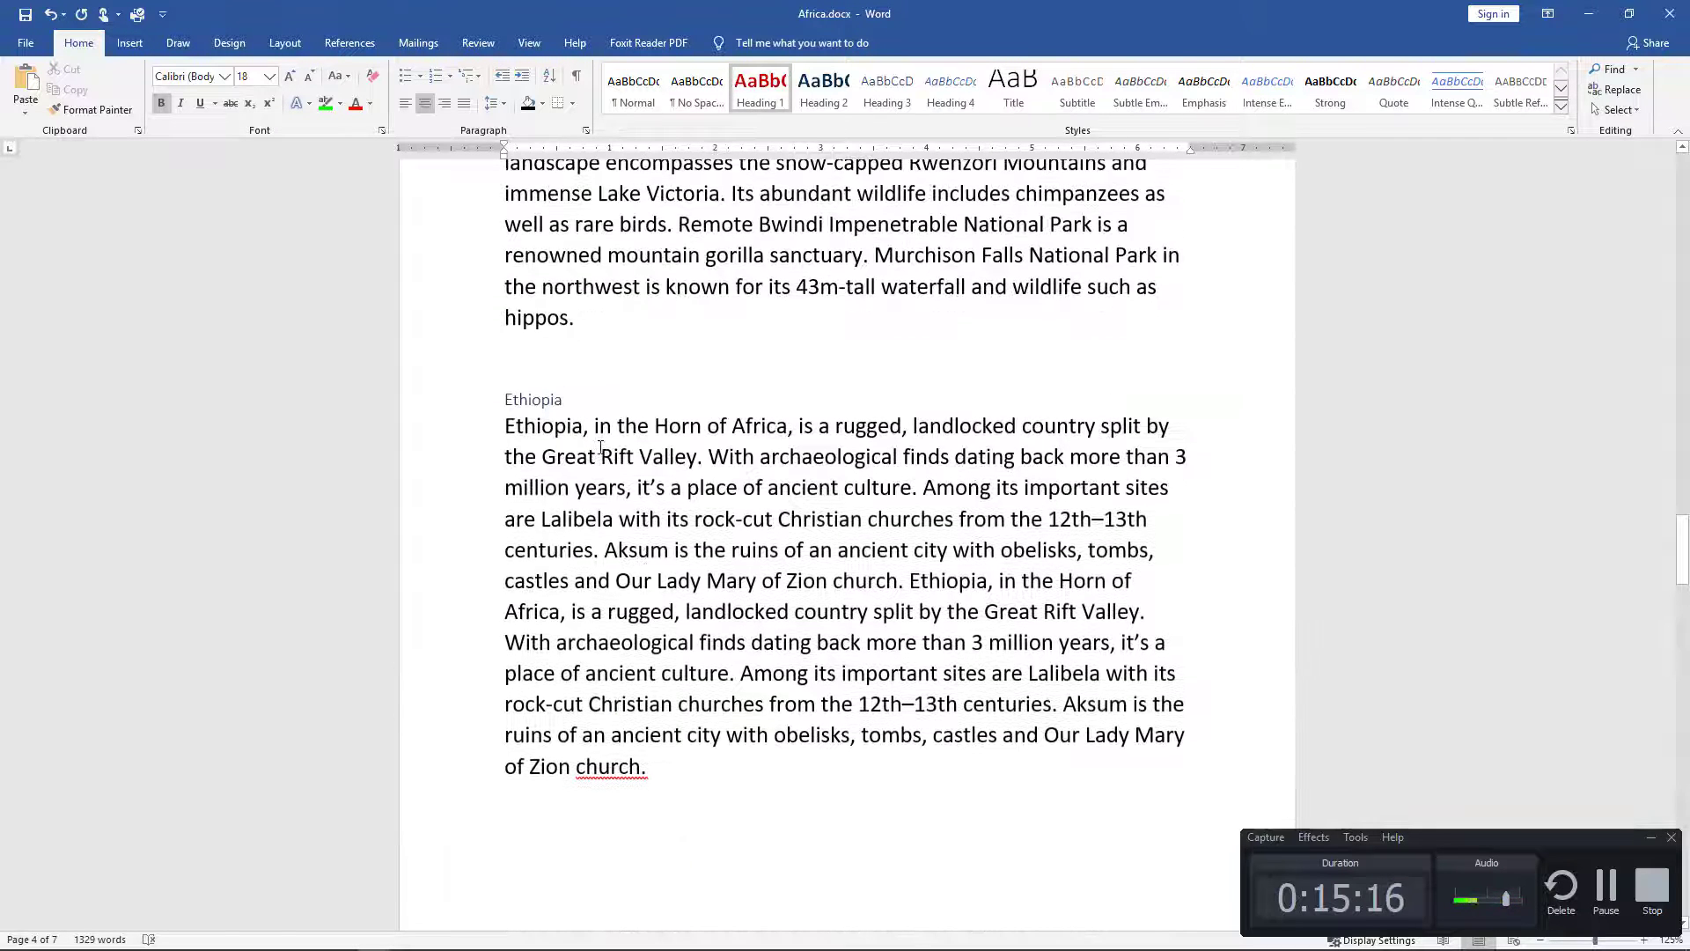
{"action": "scroll", "coordinate": [612, 446], "scroll_direction": "up", "scroll_amount": 5}
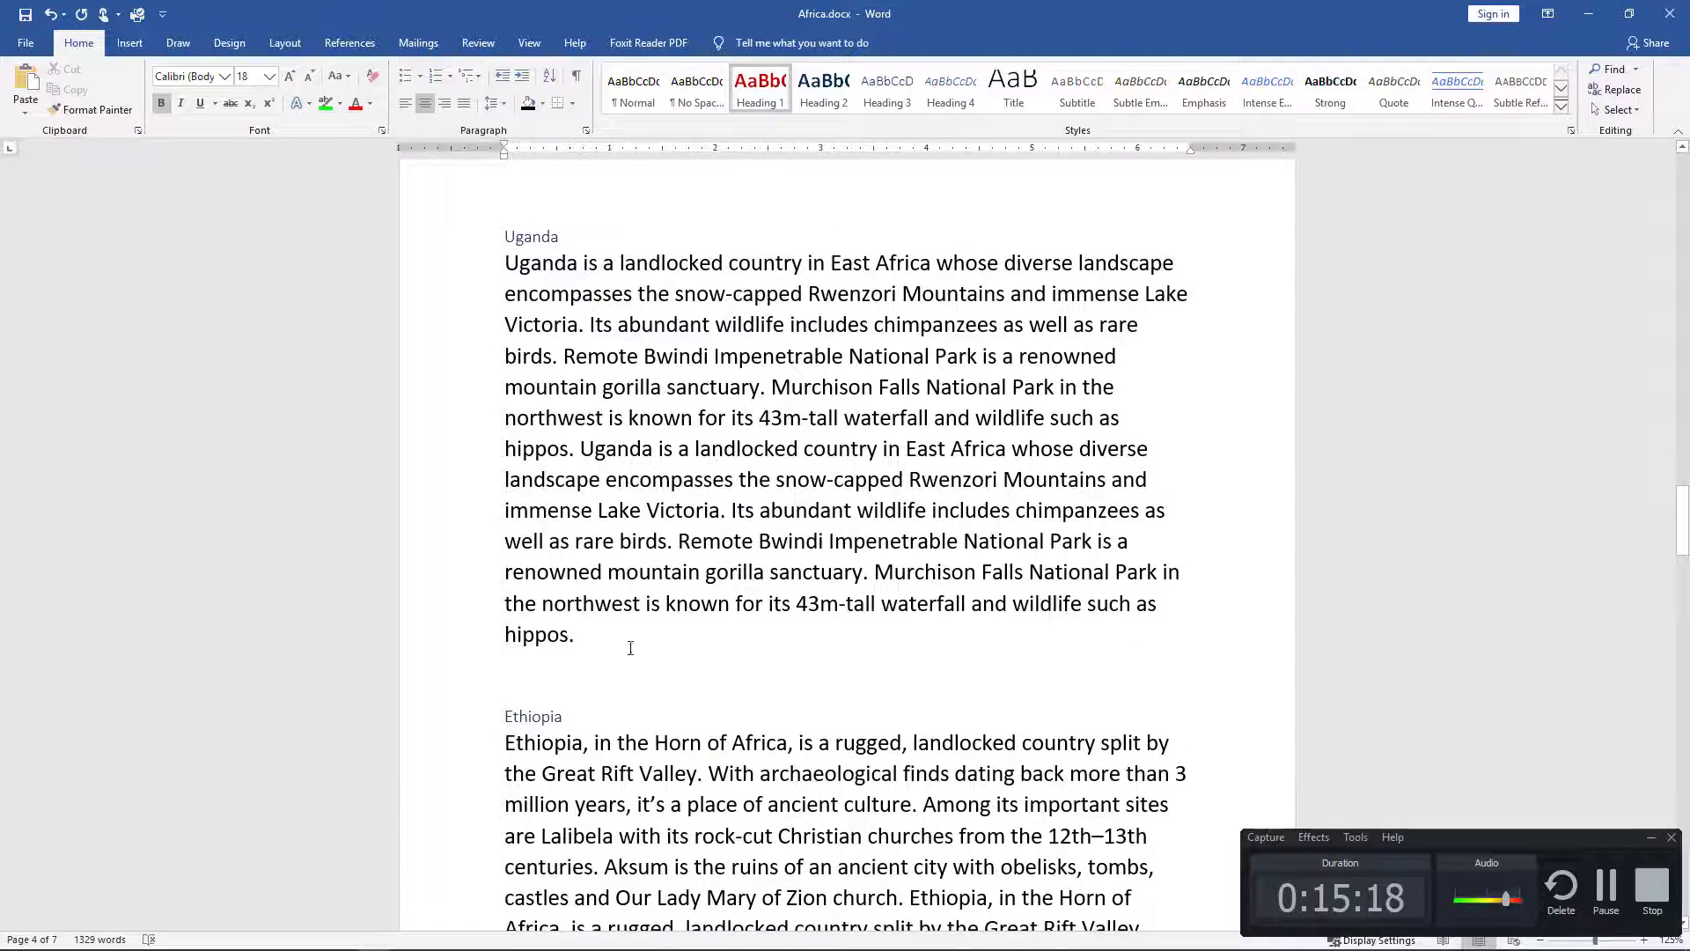
{"action": "scroll", "coordinate": [630, 648], "scroll_direction": "up", "scroll_amount": 3}
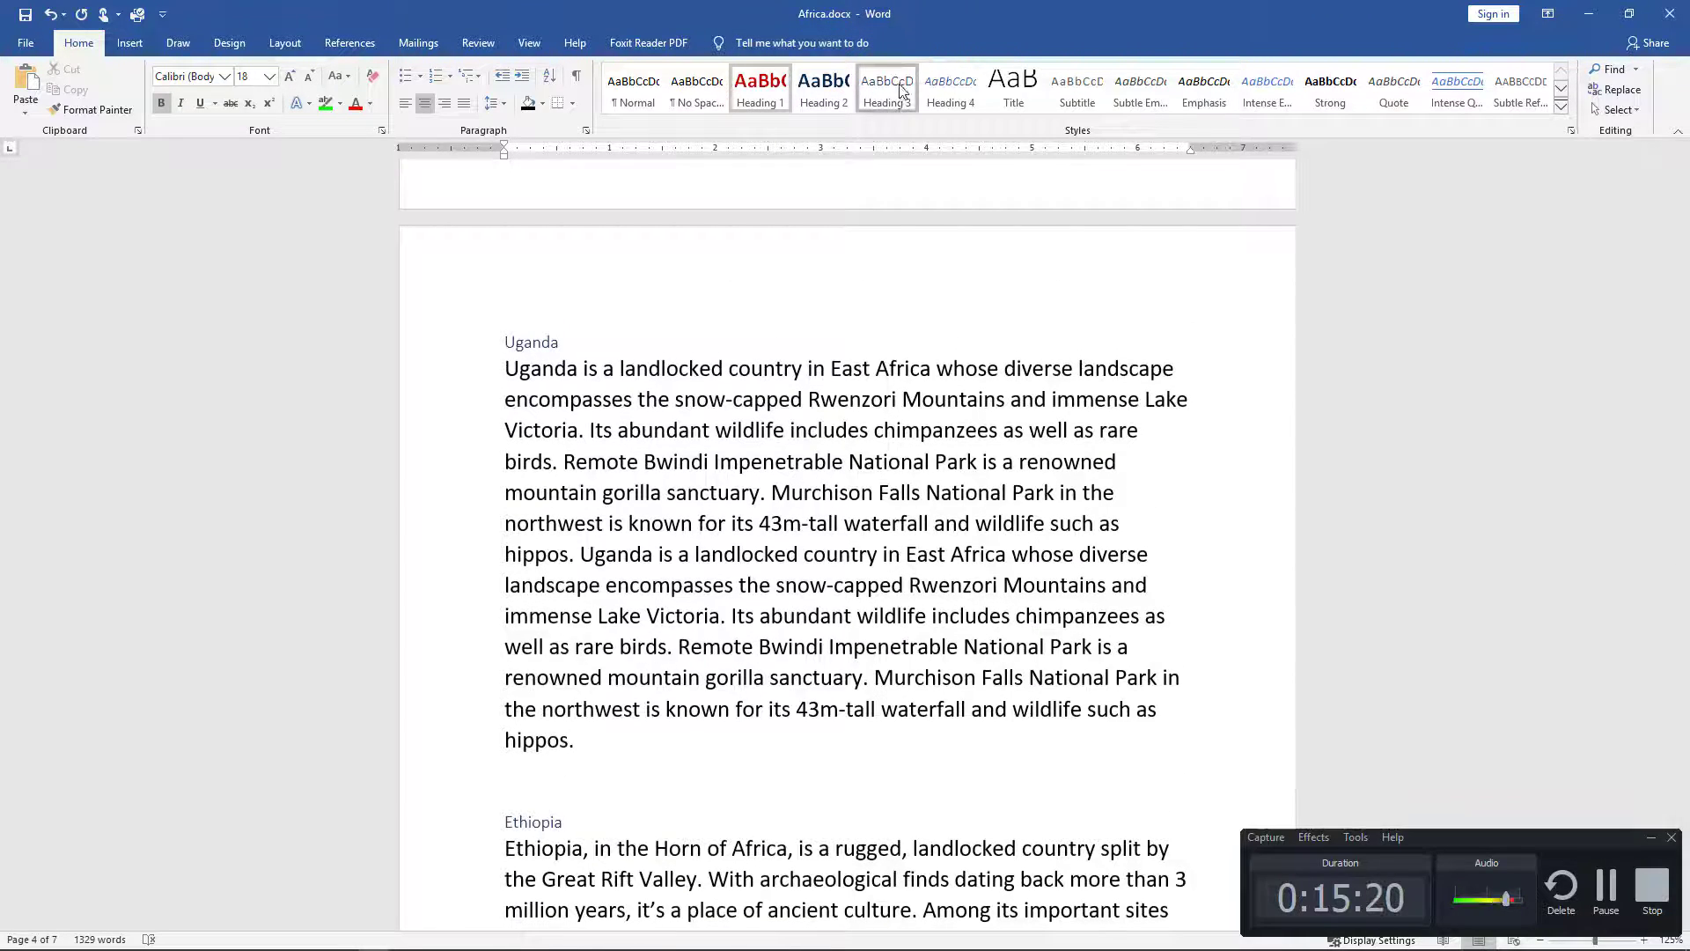
Step: Modify the Heading 3 style to use font size 16 in bold
{"action": "right_click", "coordinate": [902, 91]}
{"action": "left_click", "coordinate": [933, 123]}
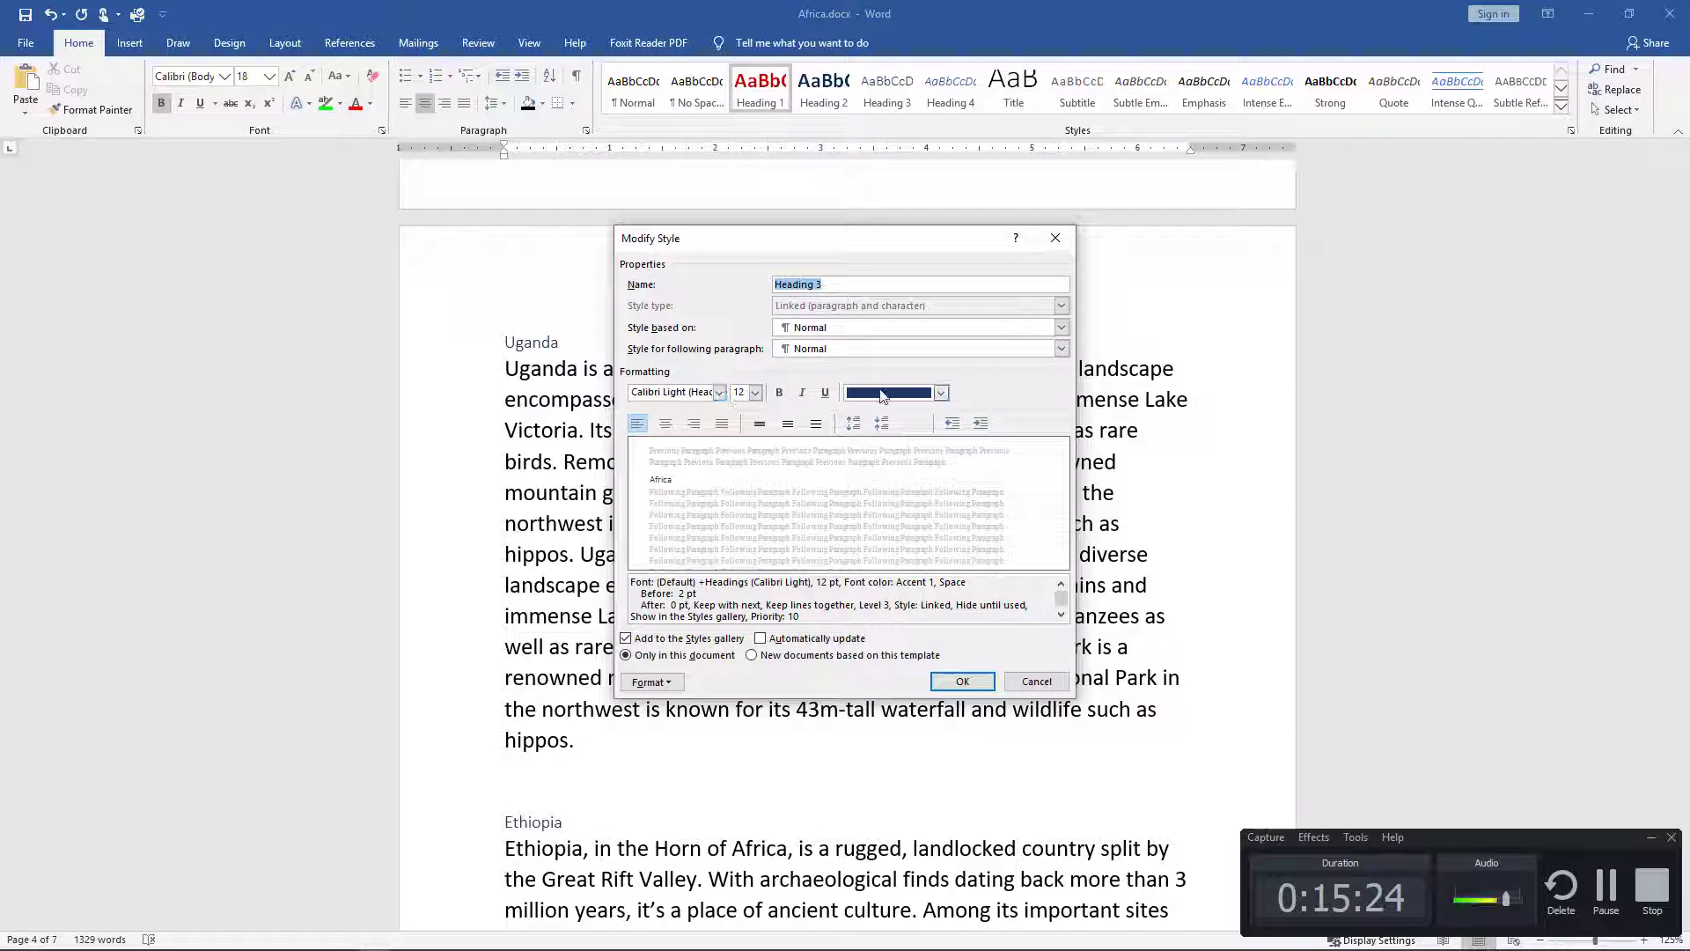
{"action": "left_click", "coordinate": [883, 395]}
{"action": "left_click", "coordinate": [825, 398]}
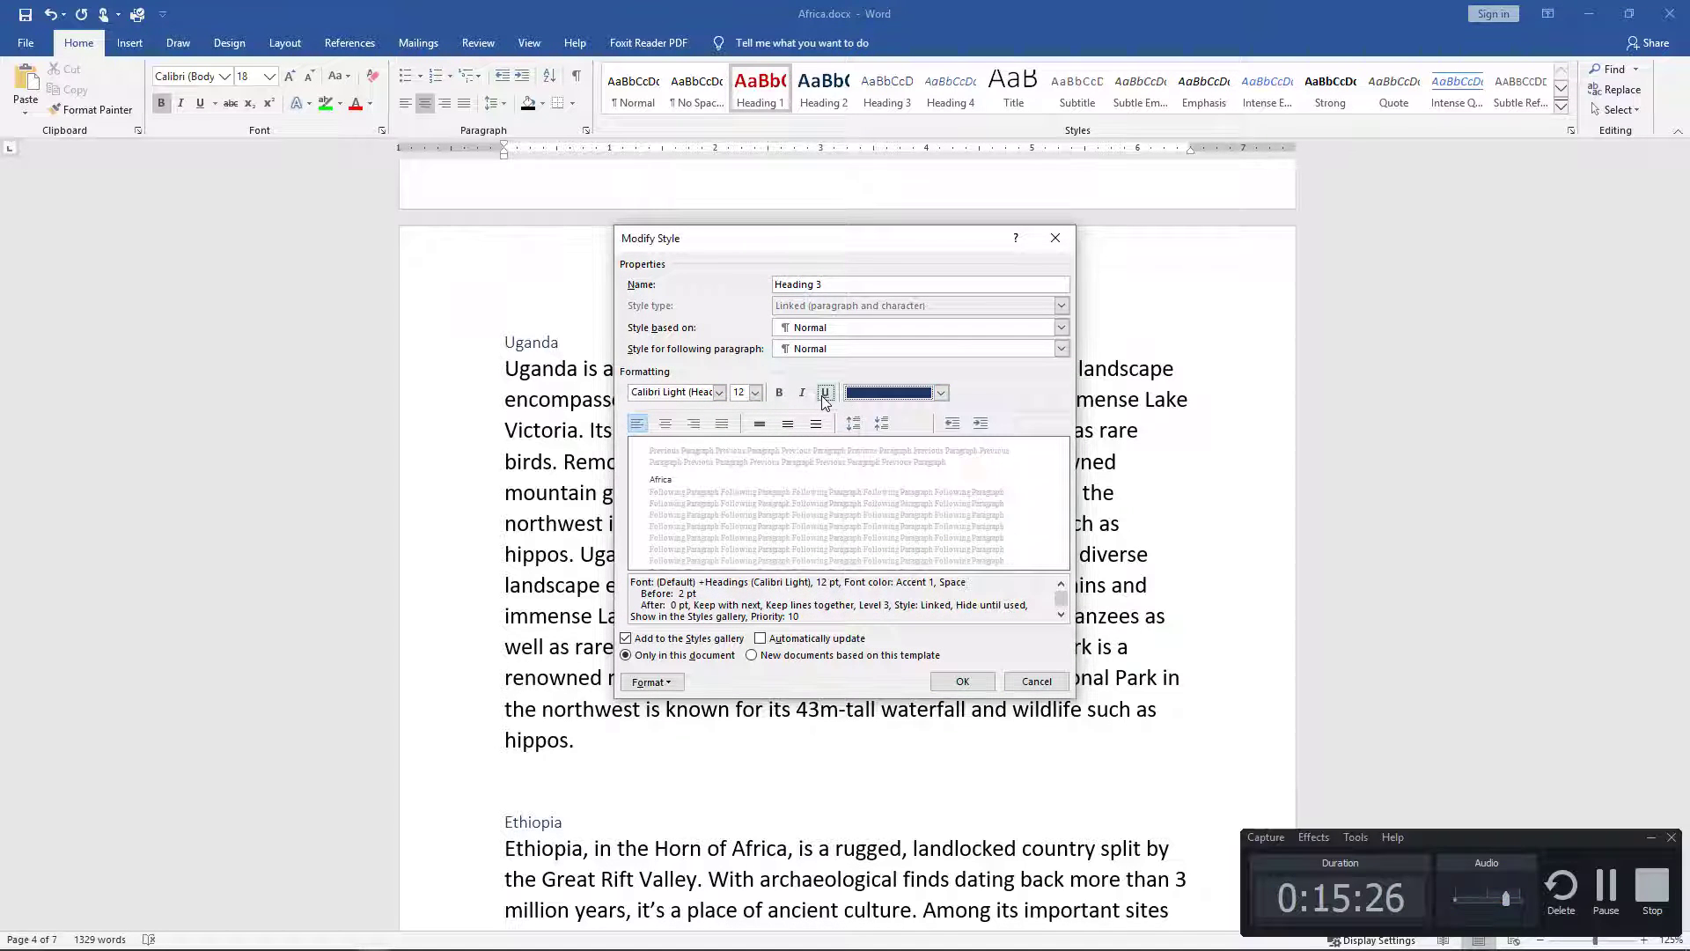
{"action": "left_click", "coordinate": [755, 392]}
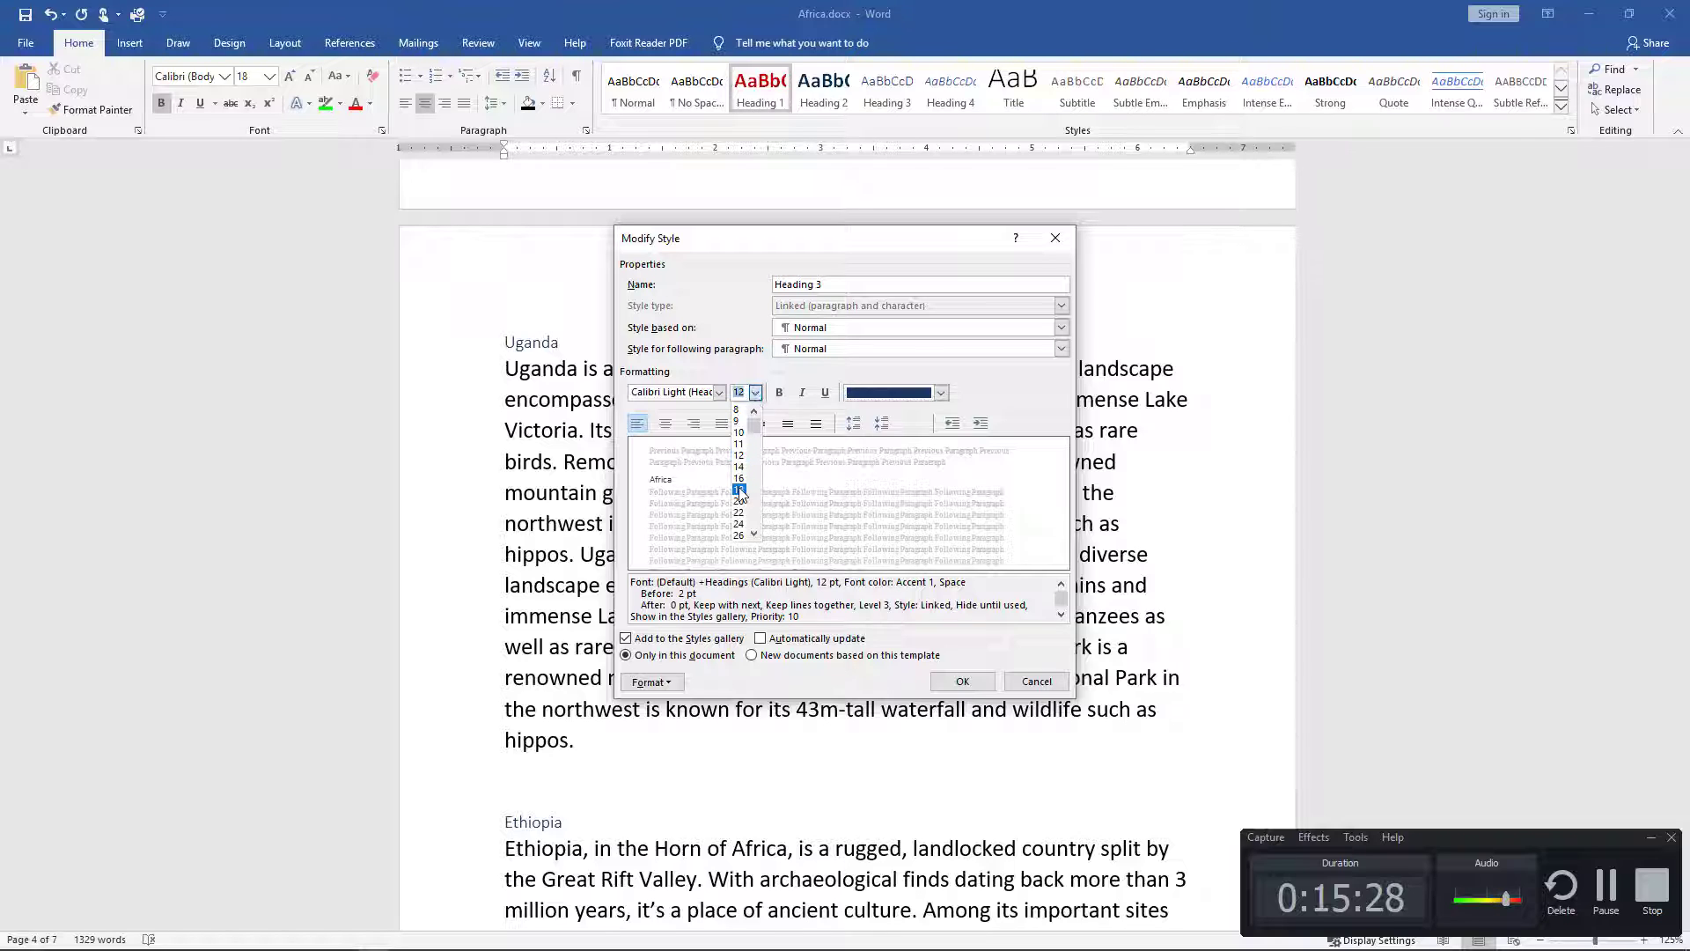
{"action": "left_click", "coordinate": [739, 467]}
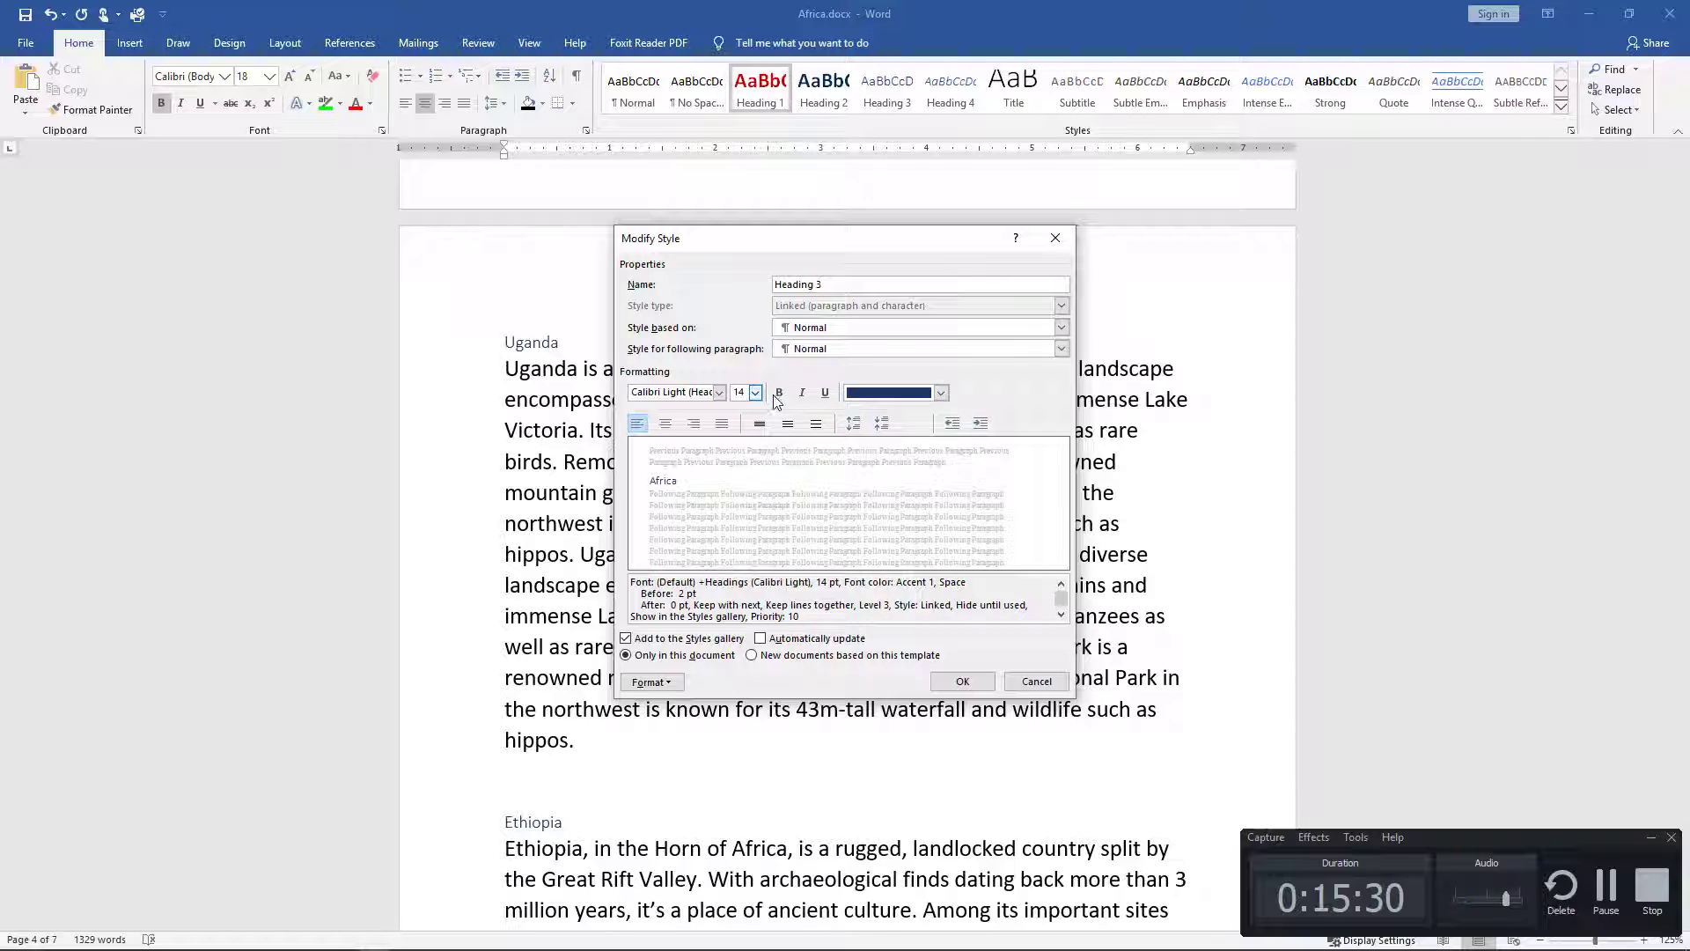
{"action": "left_click", "coordinate": [755, 392]}
{"action": "left_click", "coordinate": [745, 479]}
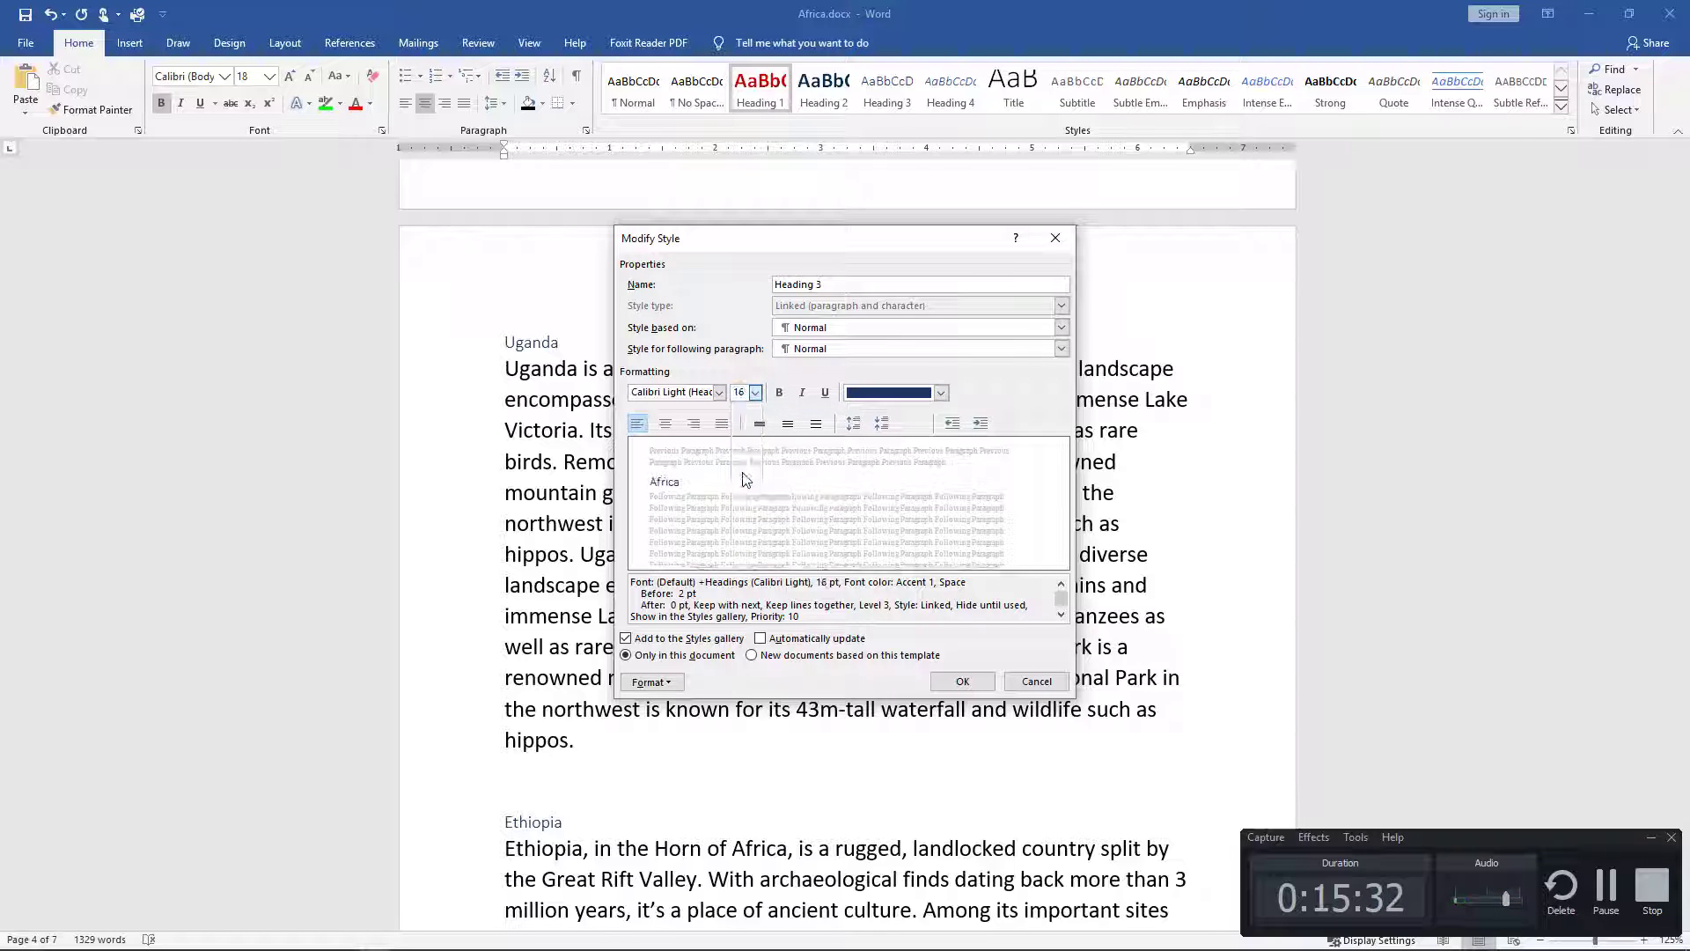
{"action": "left_click", "coordinate": [785, 397]}
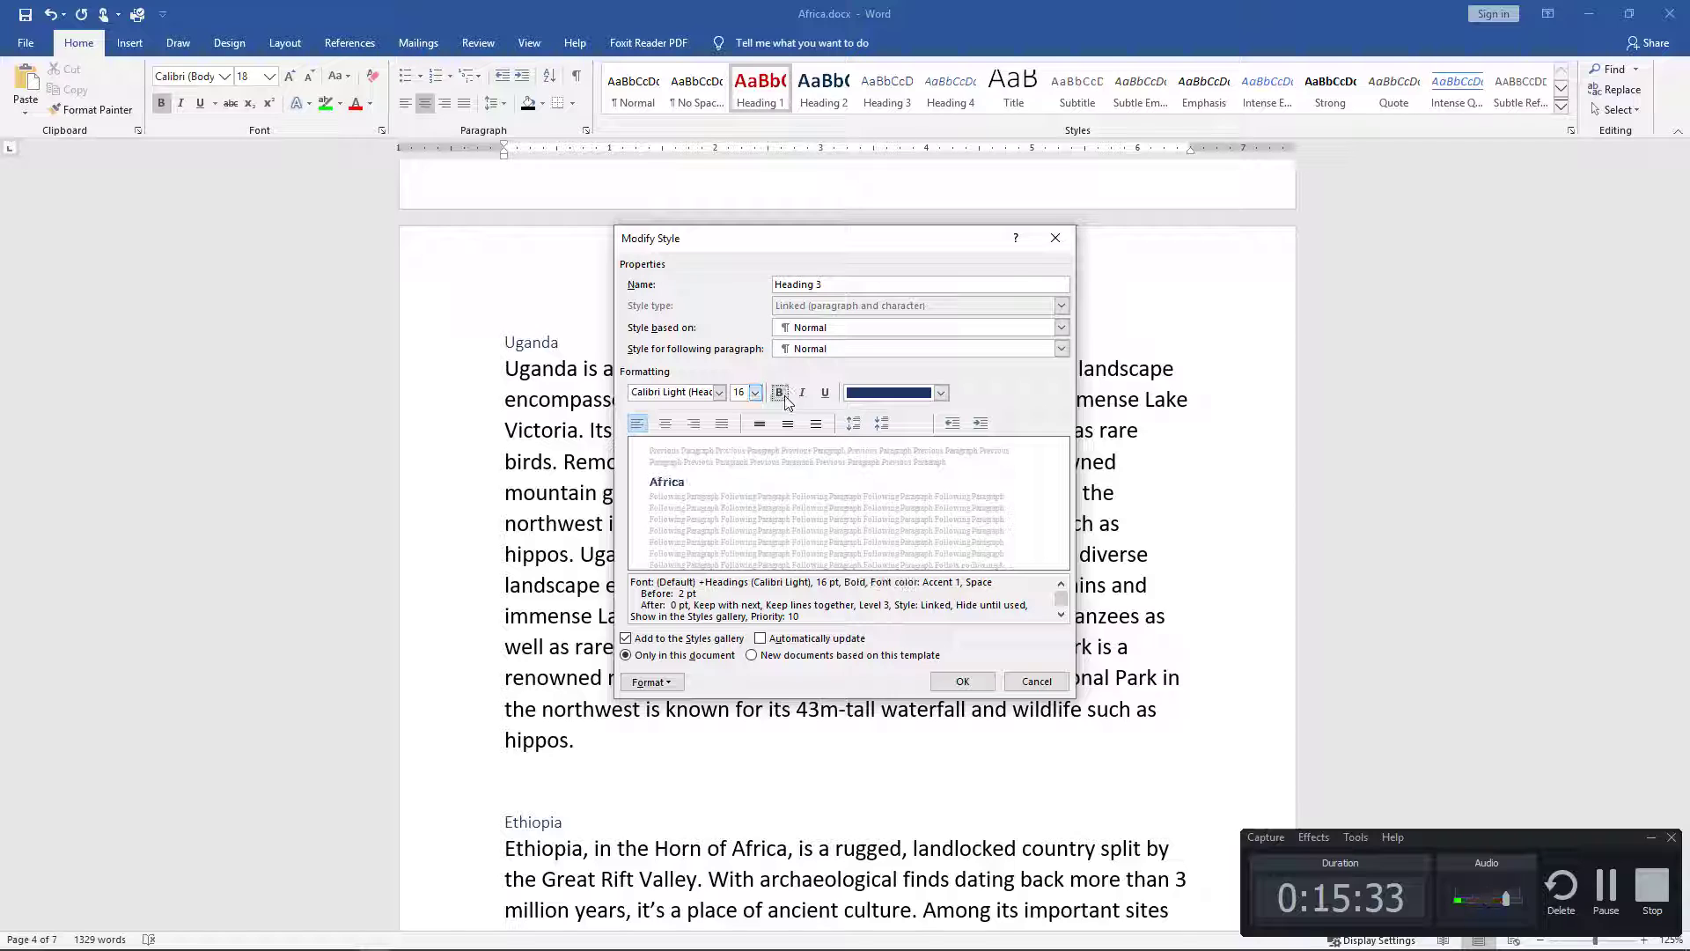
Step: Center the Heading 3 style, set its font to Calibri (Body), make it update automatically, and apply the changes to the country headings
{"action": "left_click", "coordinate": [667, 424]}
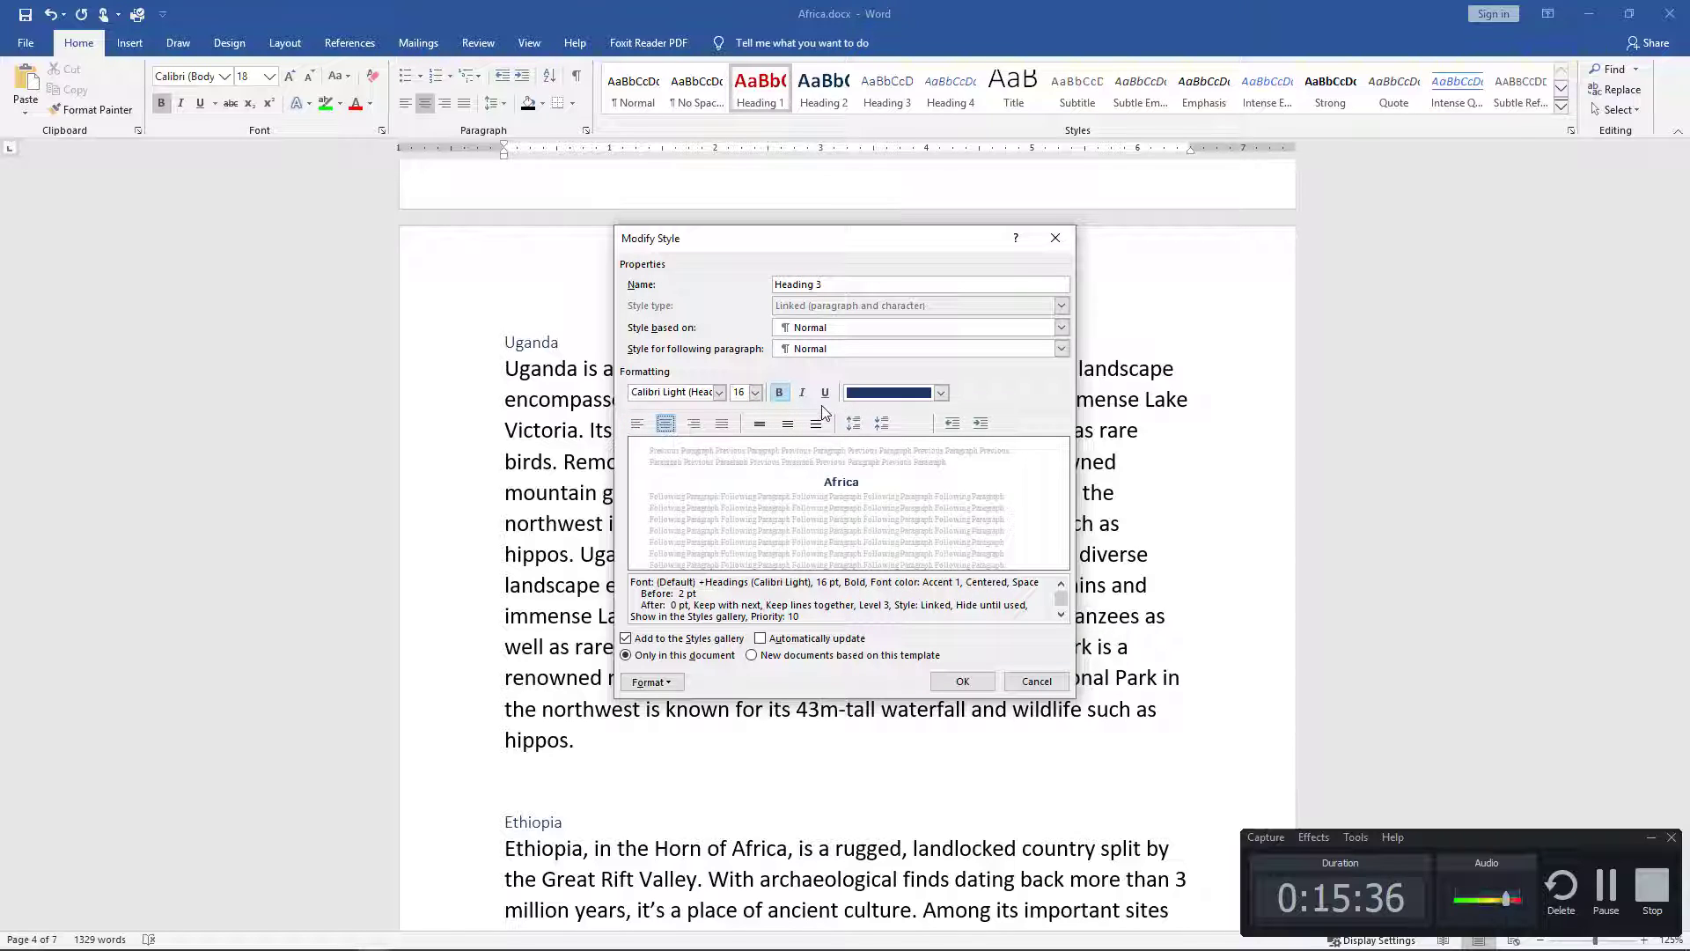
{"action": "left_click", "coordinate": [701, 393]}
{"action": "left_click", "coordinate": [719, 393]}
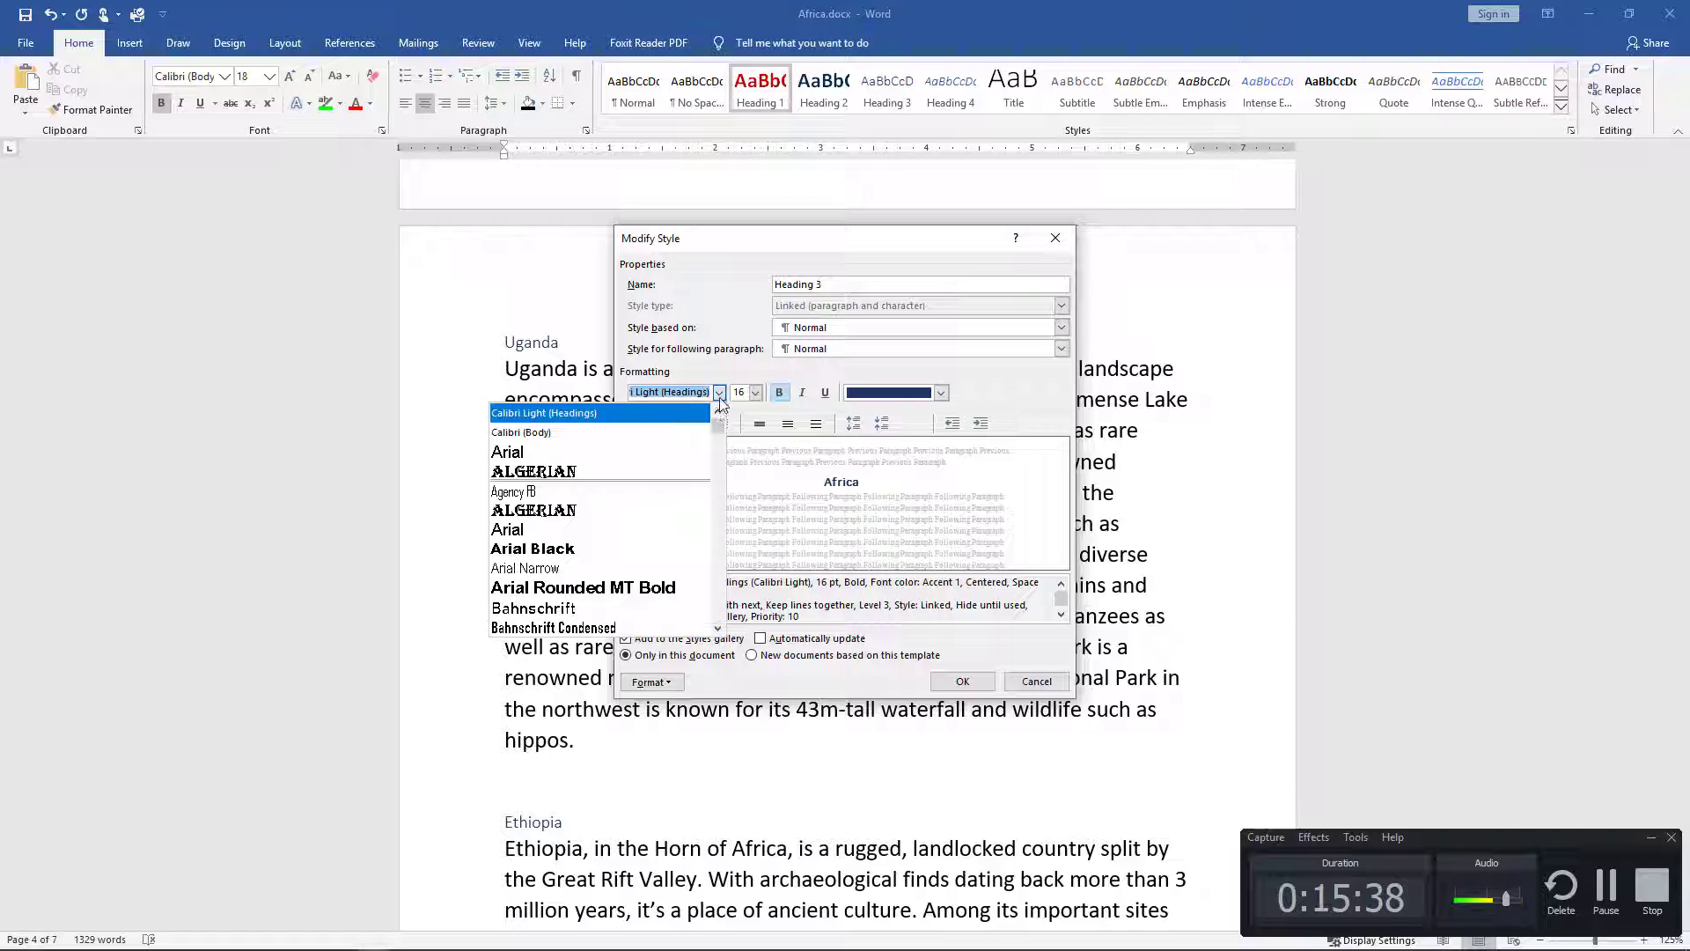
{"action": "left_click", "coordinate": [555, 432]}
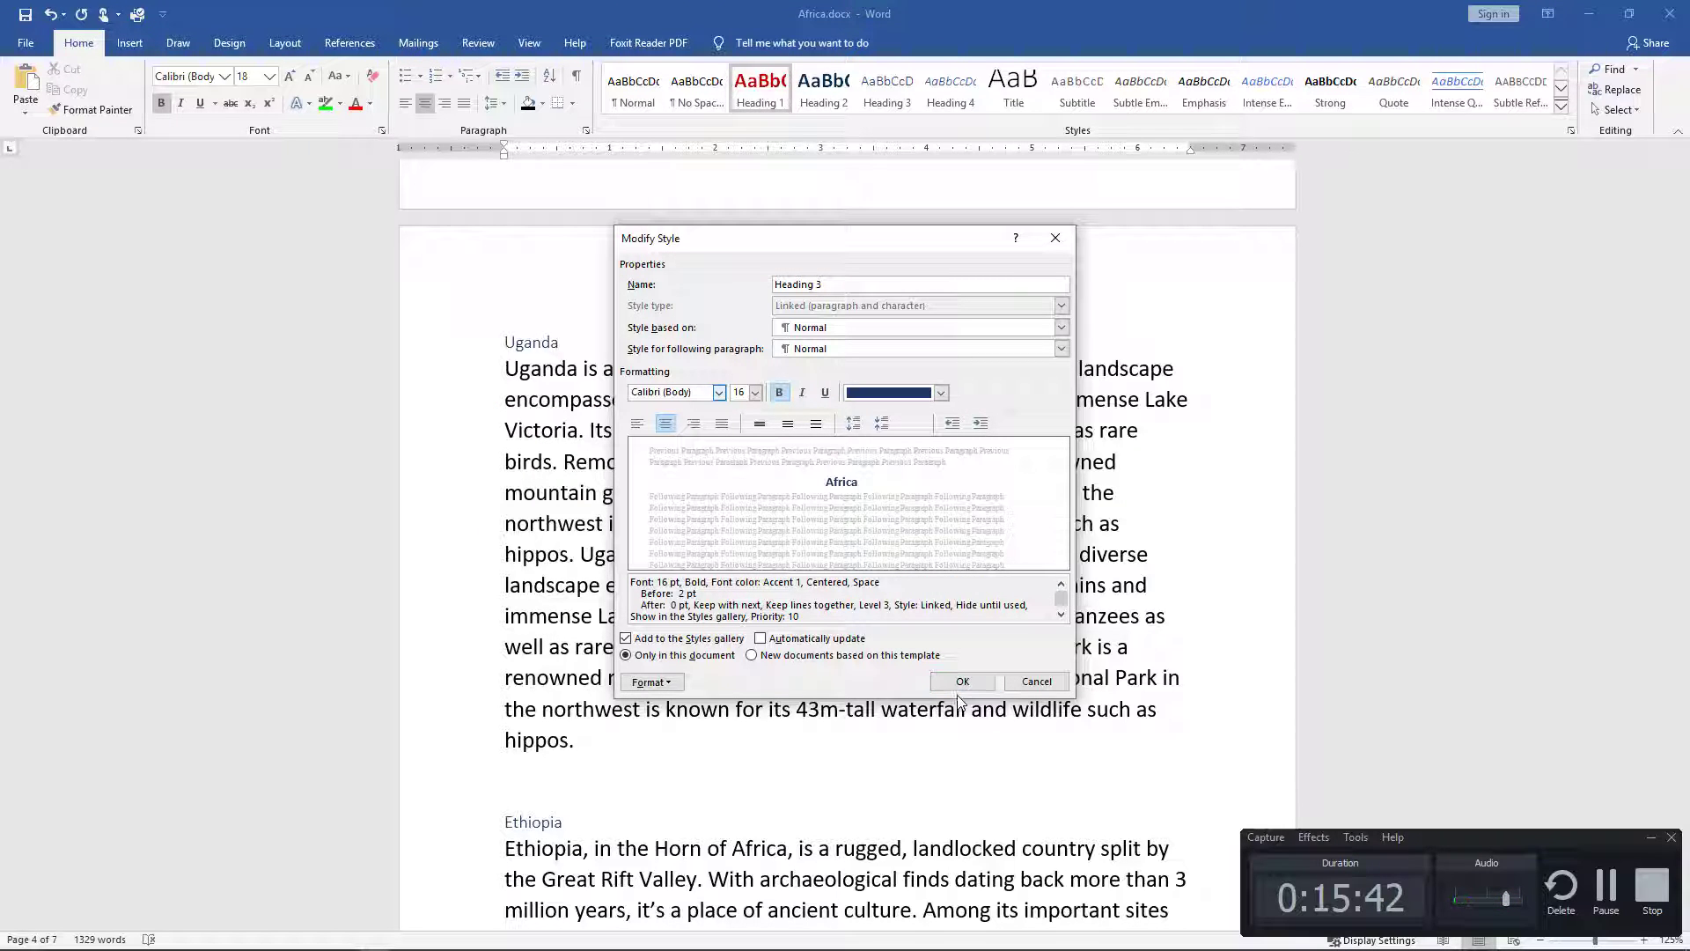
{"action": "left_click", "coordinate": [827, 646]}
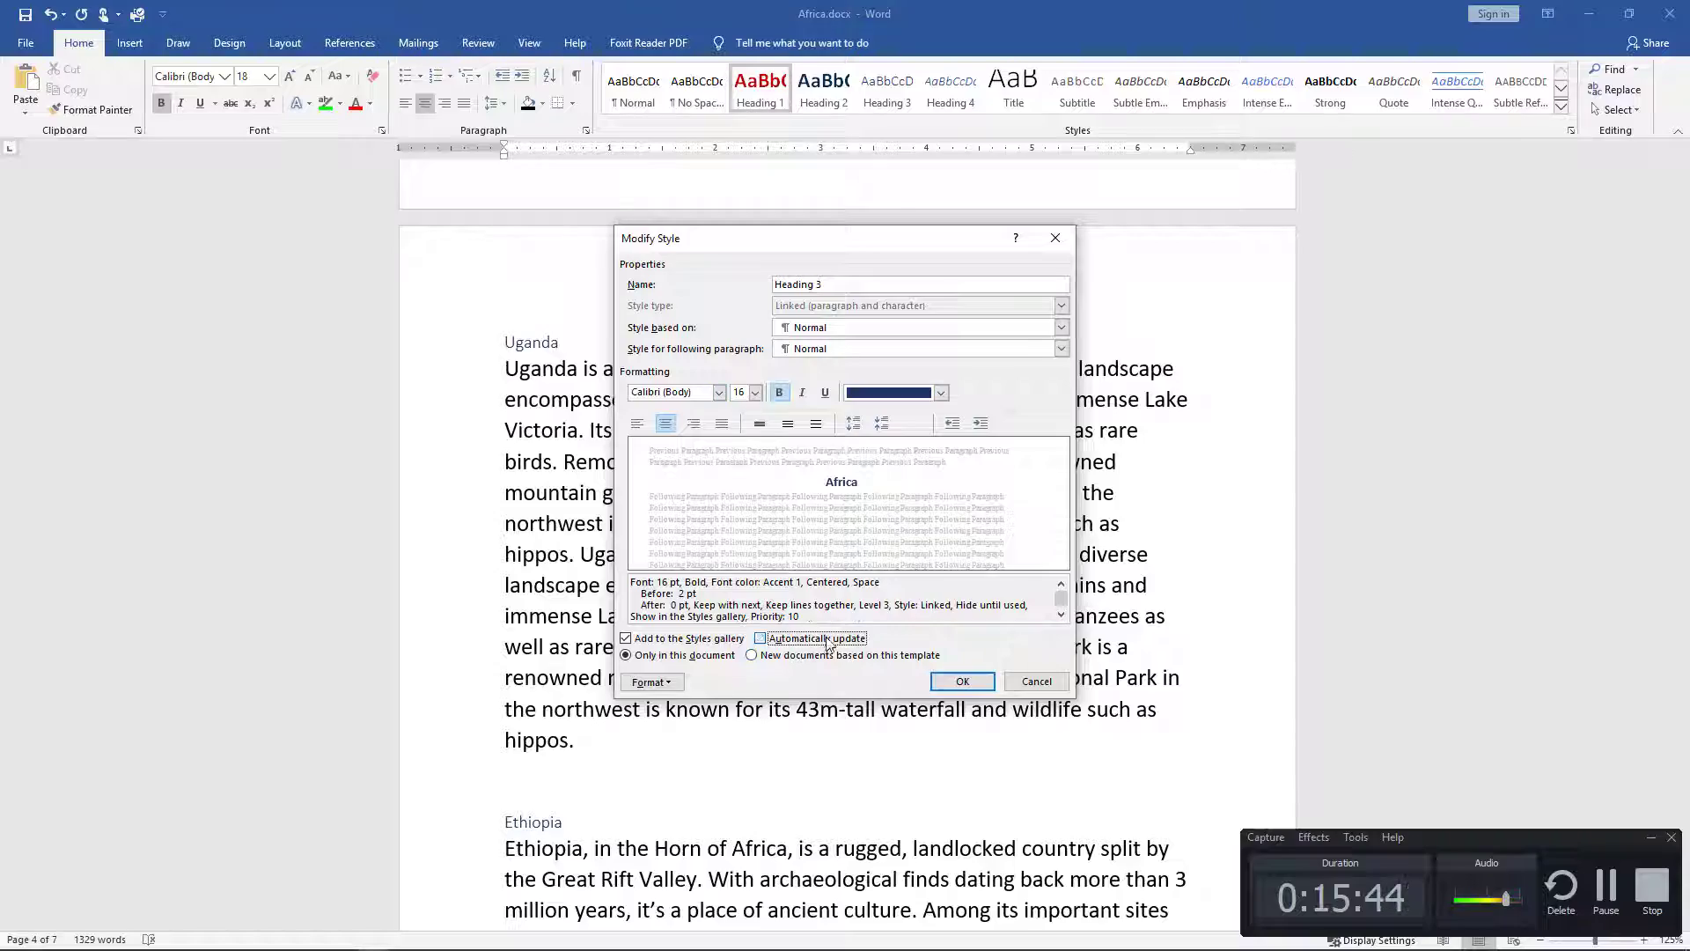
{"action": "left_click", "coordinate": [959, 684]}
{"action": "scroll", "coordinate": [877, 544], "scroll_direction": "up", "scroll_amount": 12}
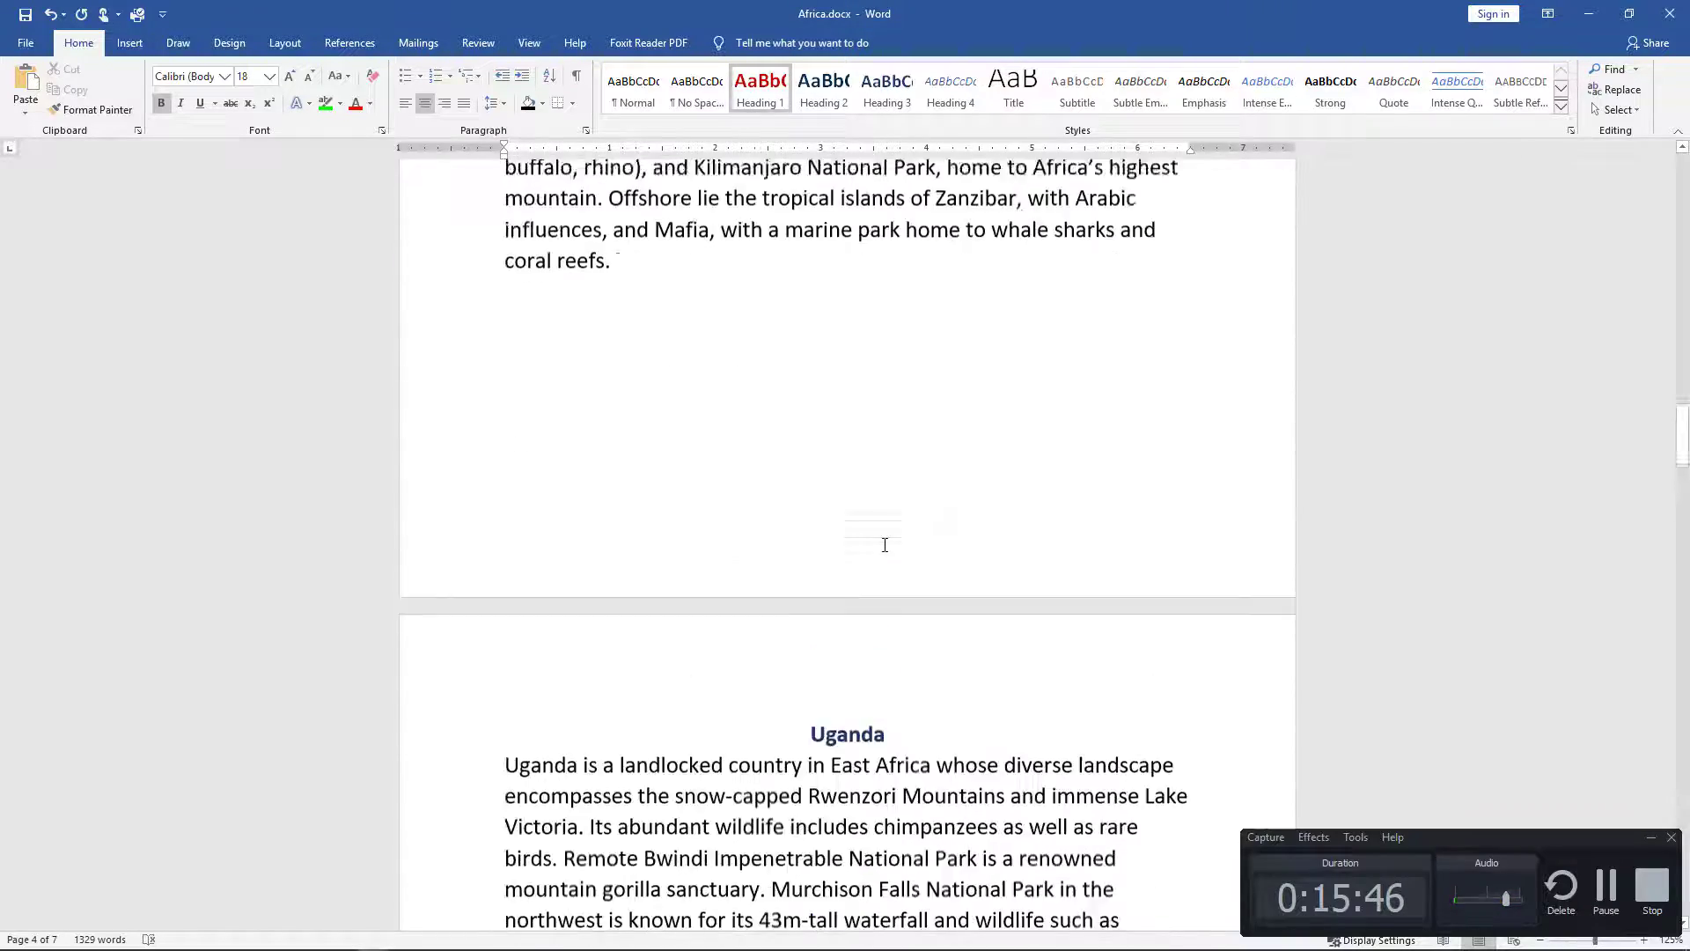
{"action": "scroll", "coordinate": [850, 601], "scroll_direction": "down", "scroll_amount": 4}
{"action": "scroll", "coordinate": [850, 601], "scroll_direction": "down", "scroll_amount": 20}
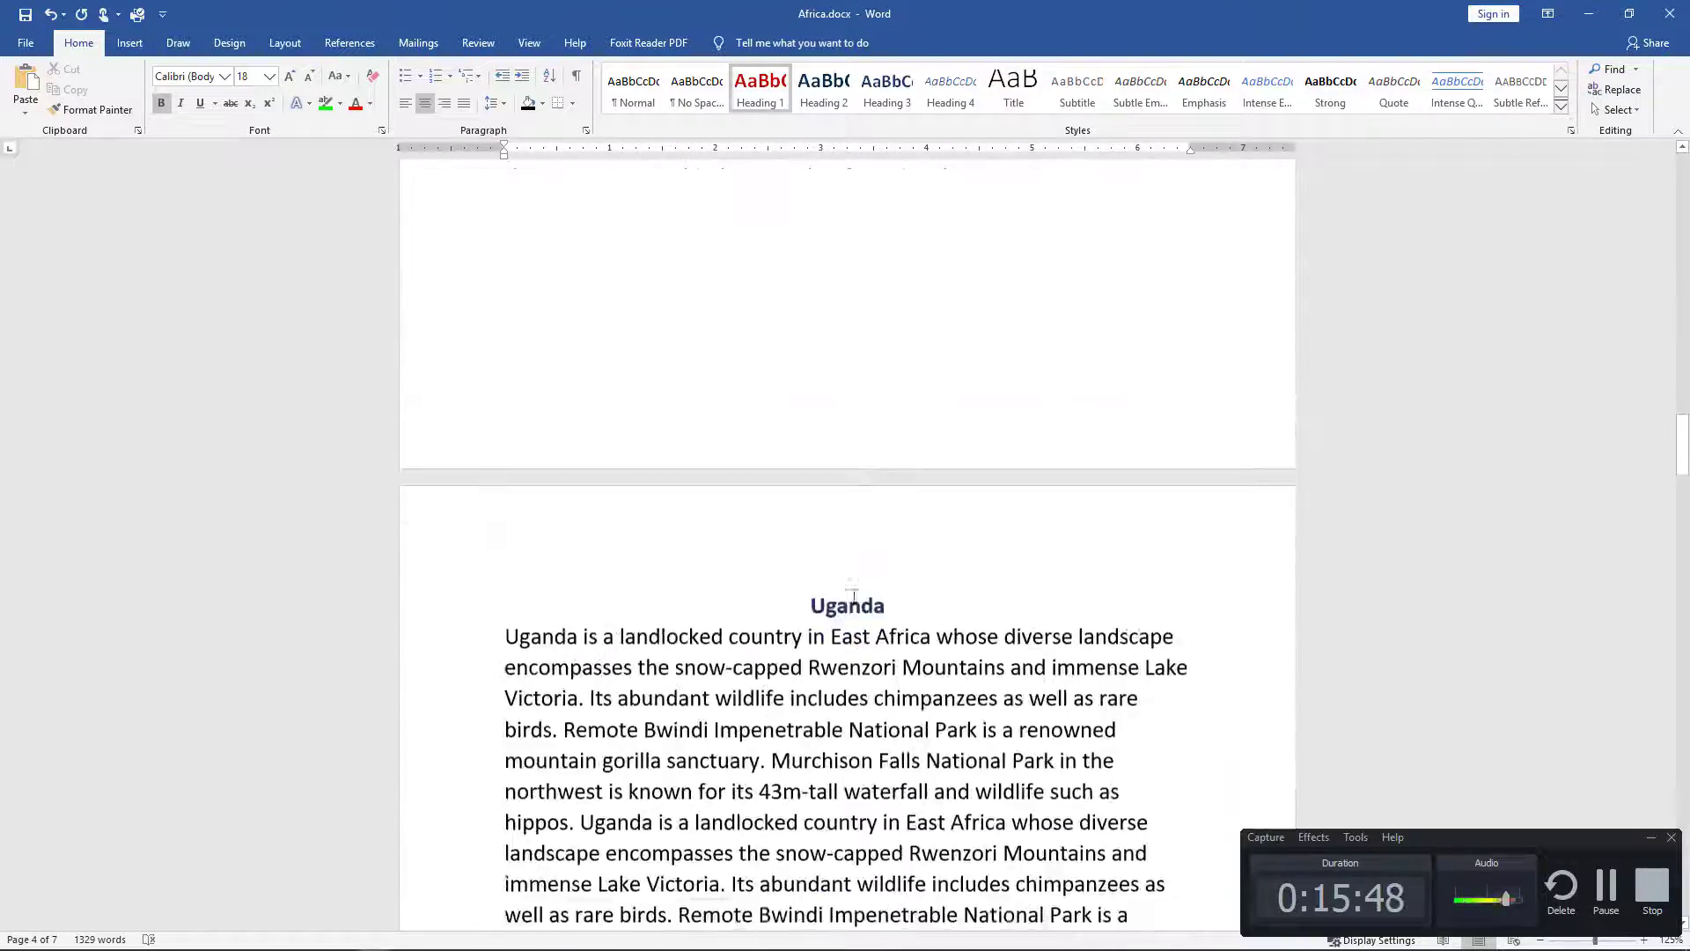
Step: Review the country headings from Uganda through Guinea and back to the Africa title to check the modified Heading 3 style
{"action": "scroll", "coordinate": [861, 595], "scroll_direction": "down", "scroll_amount": 20}
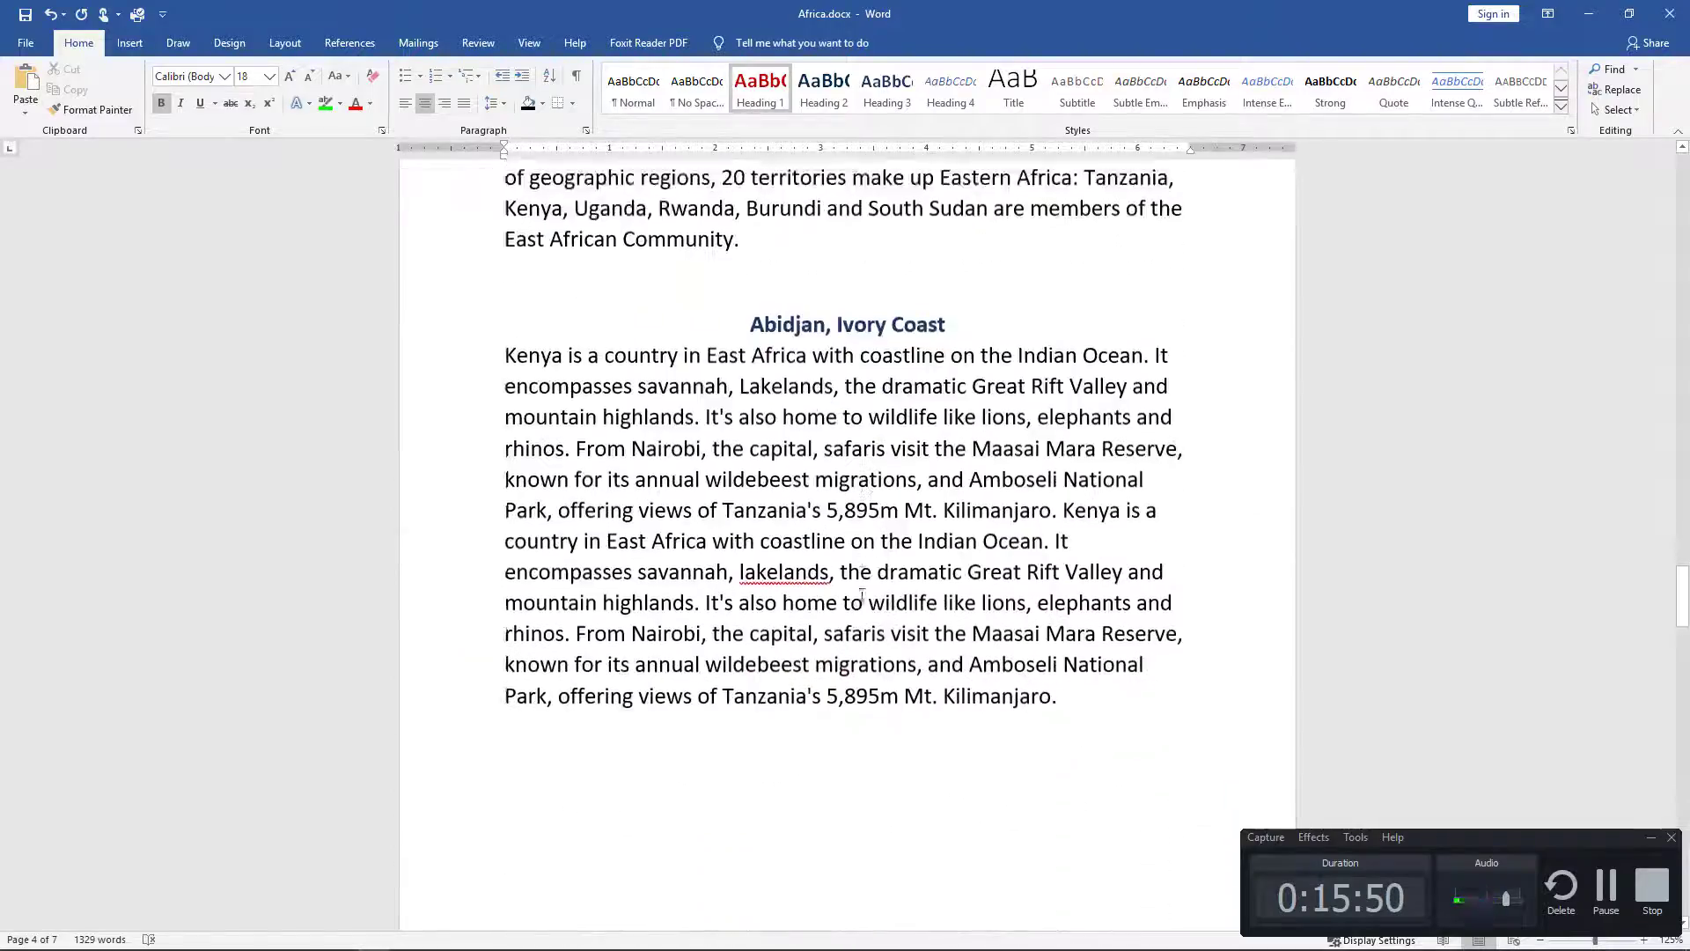
{"action": "scroll", "coordinate": [862, 595], "scroll_direction": "down", "scroll_amount": 15}
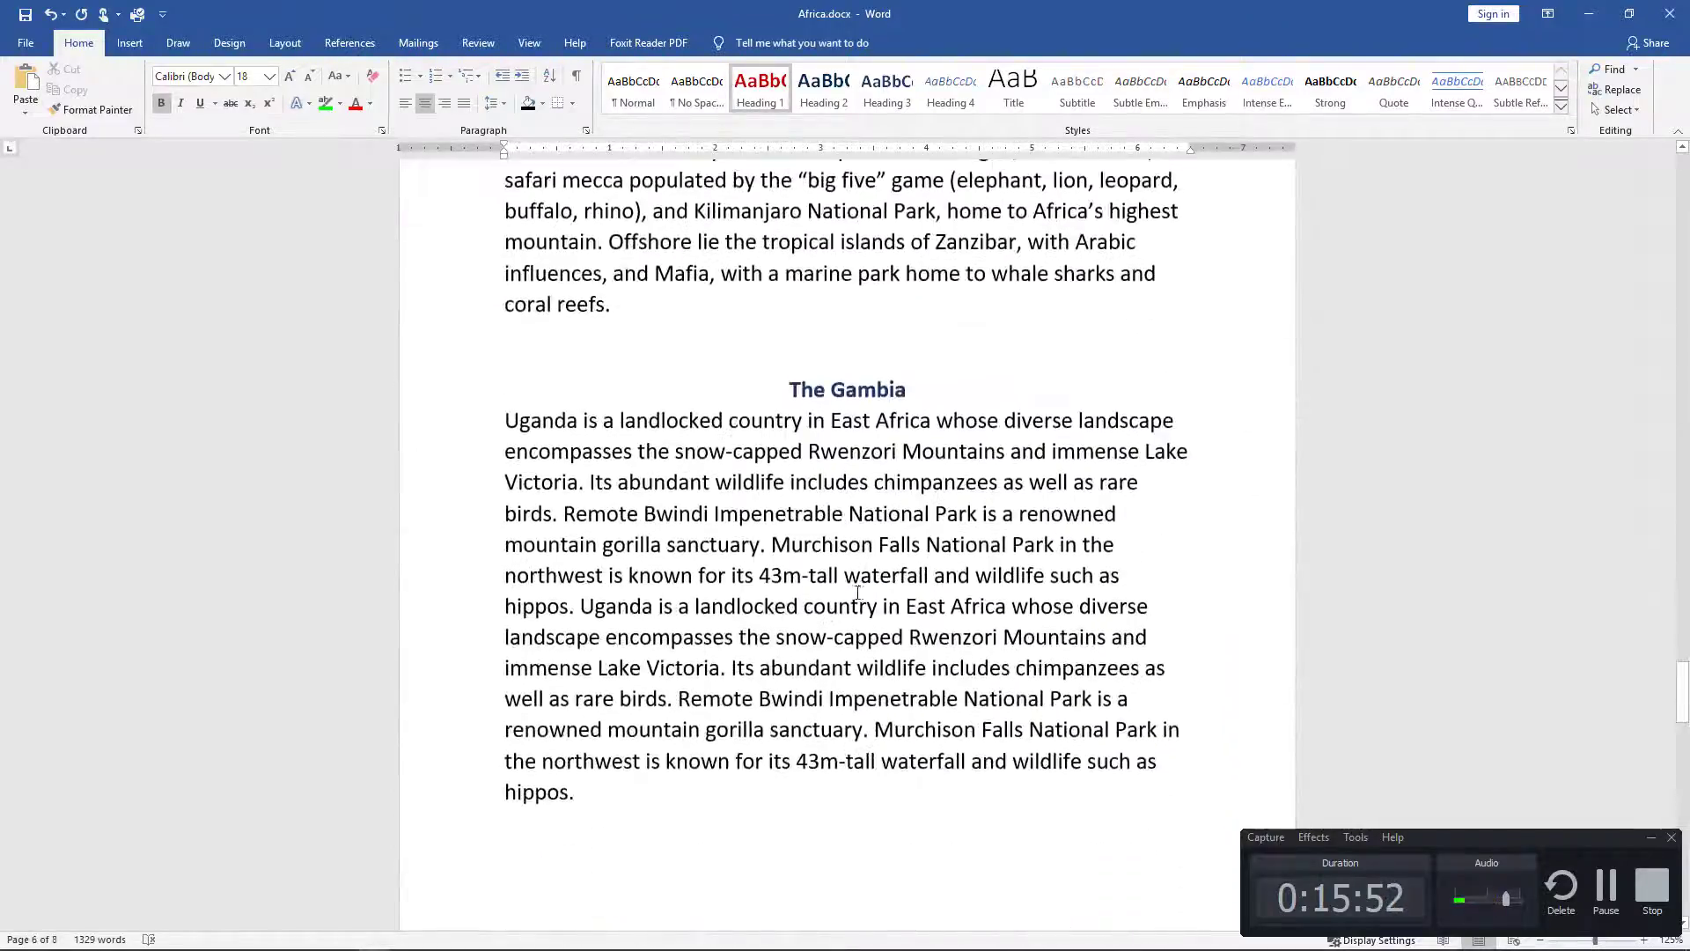
{"action": "scroll", "coordinate": [860, 597], "scroll_direction": "up", "scroll_amount": 15}
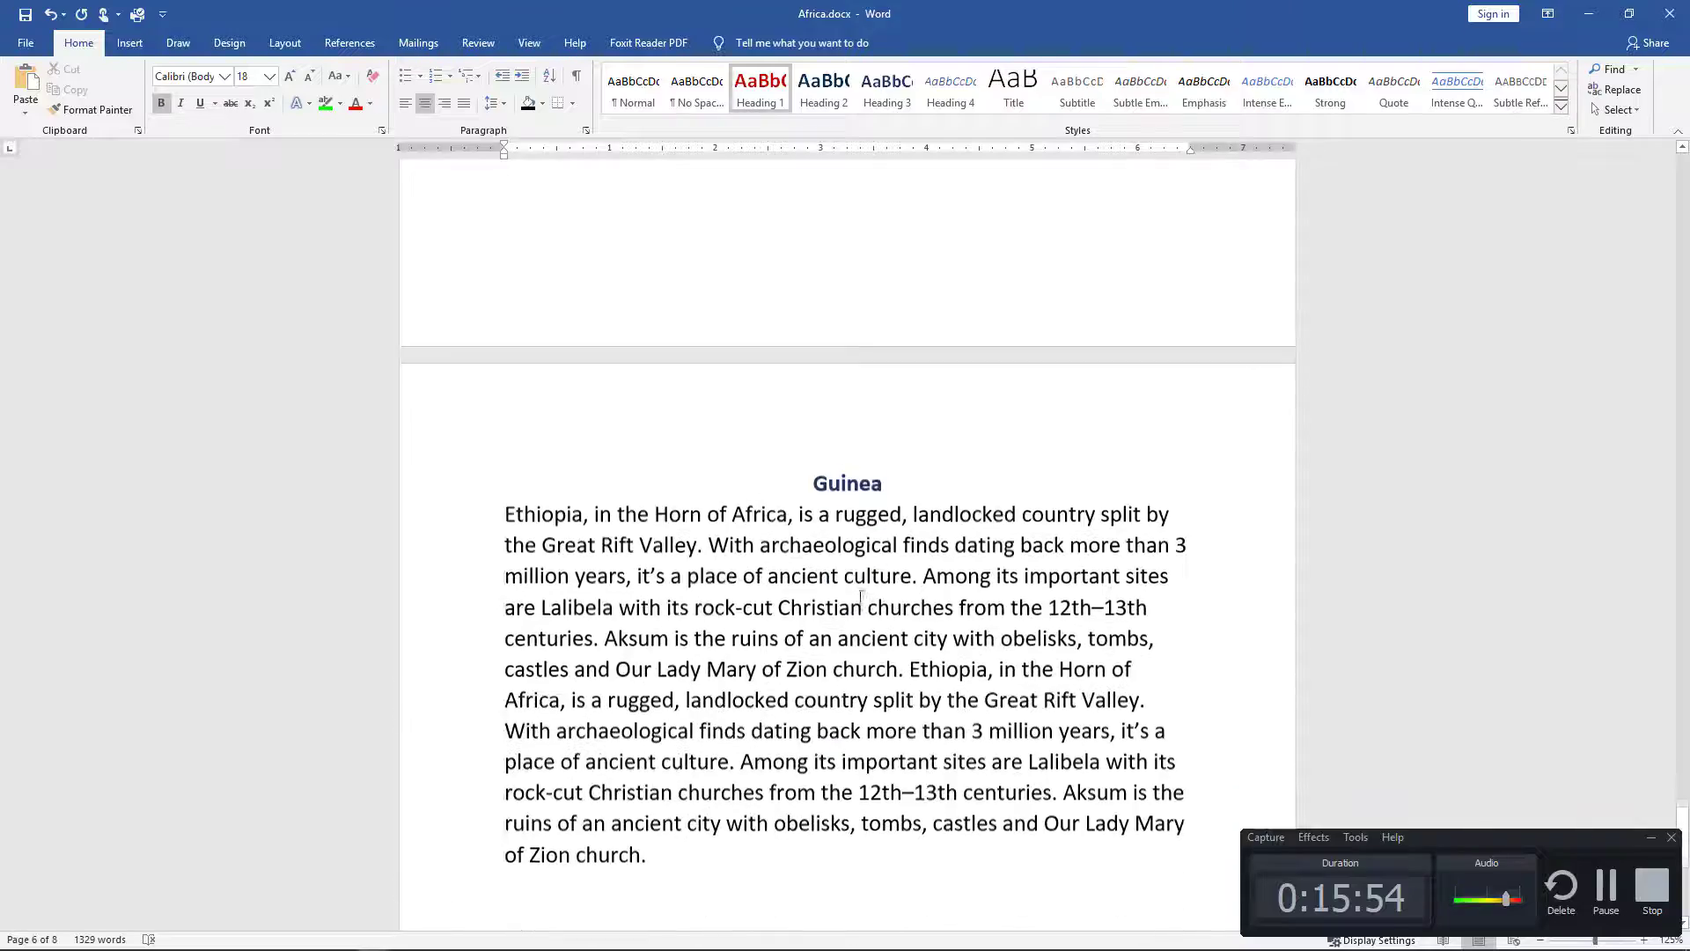
{"action": "scroll", "coordinate": [862, 597], "scroll_direction": "up", "scroll_amount": 20}
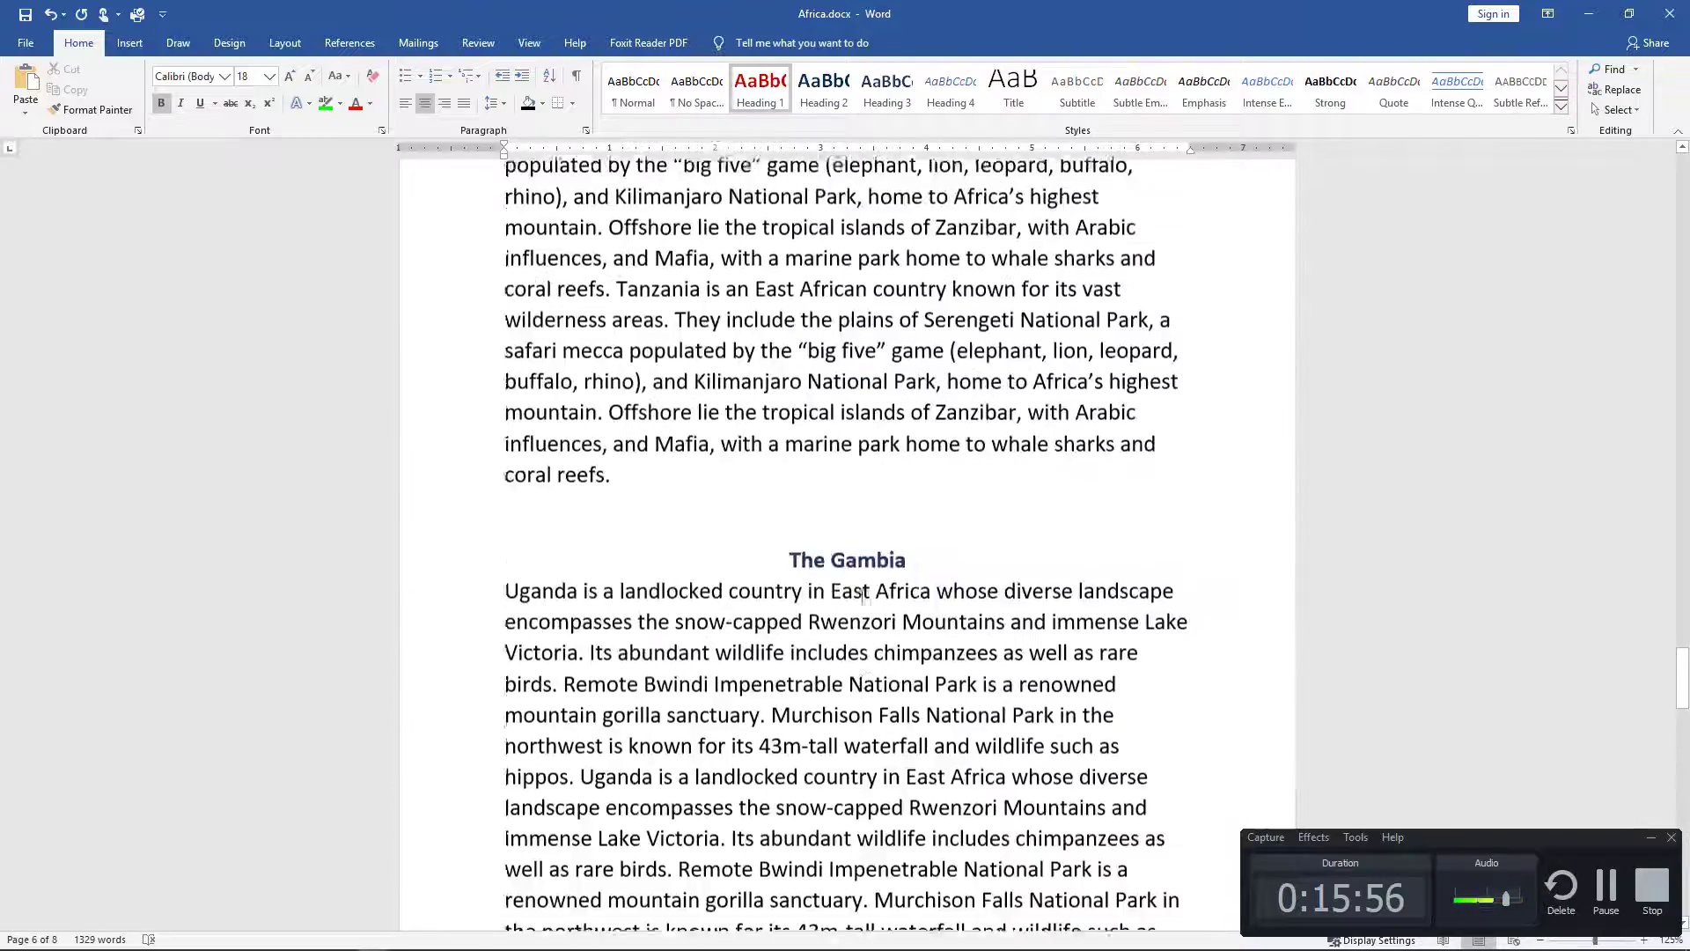
{"action": "scroll", "coordinate": [862, 601], "scroll_direction": "up", "scroll_amount": 20}
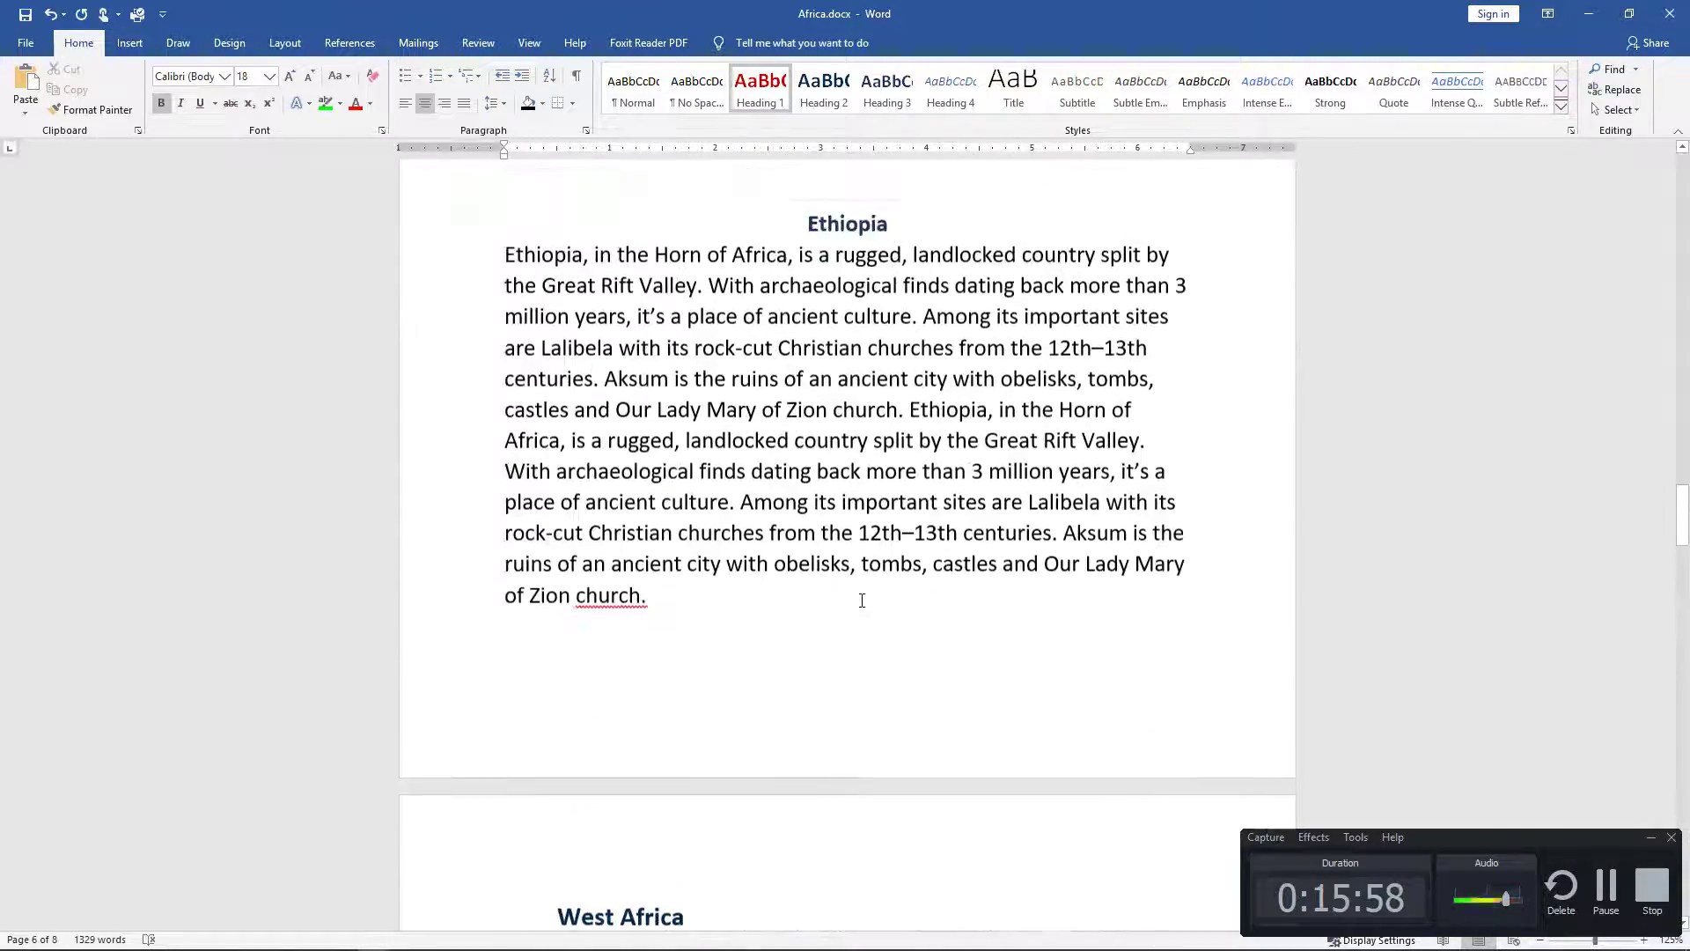
{"action": "scroll", "coordinate": [842, 559], "scroll_direction": "up", "scroll_amount": 20}
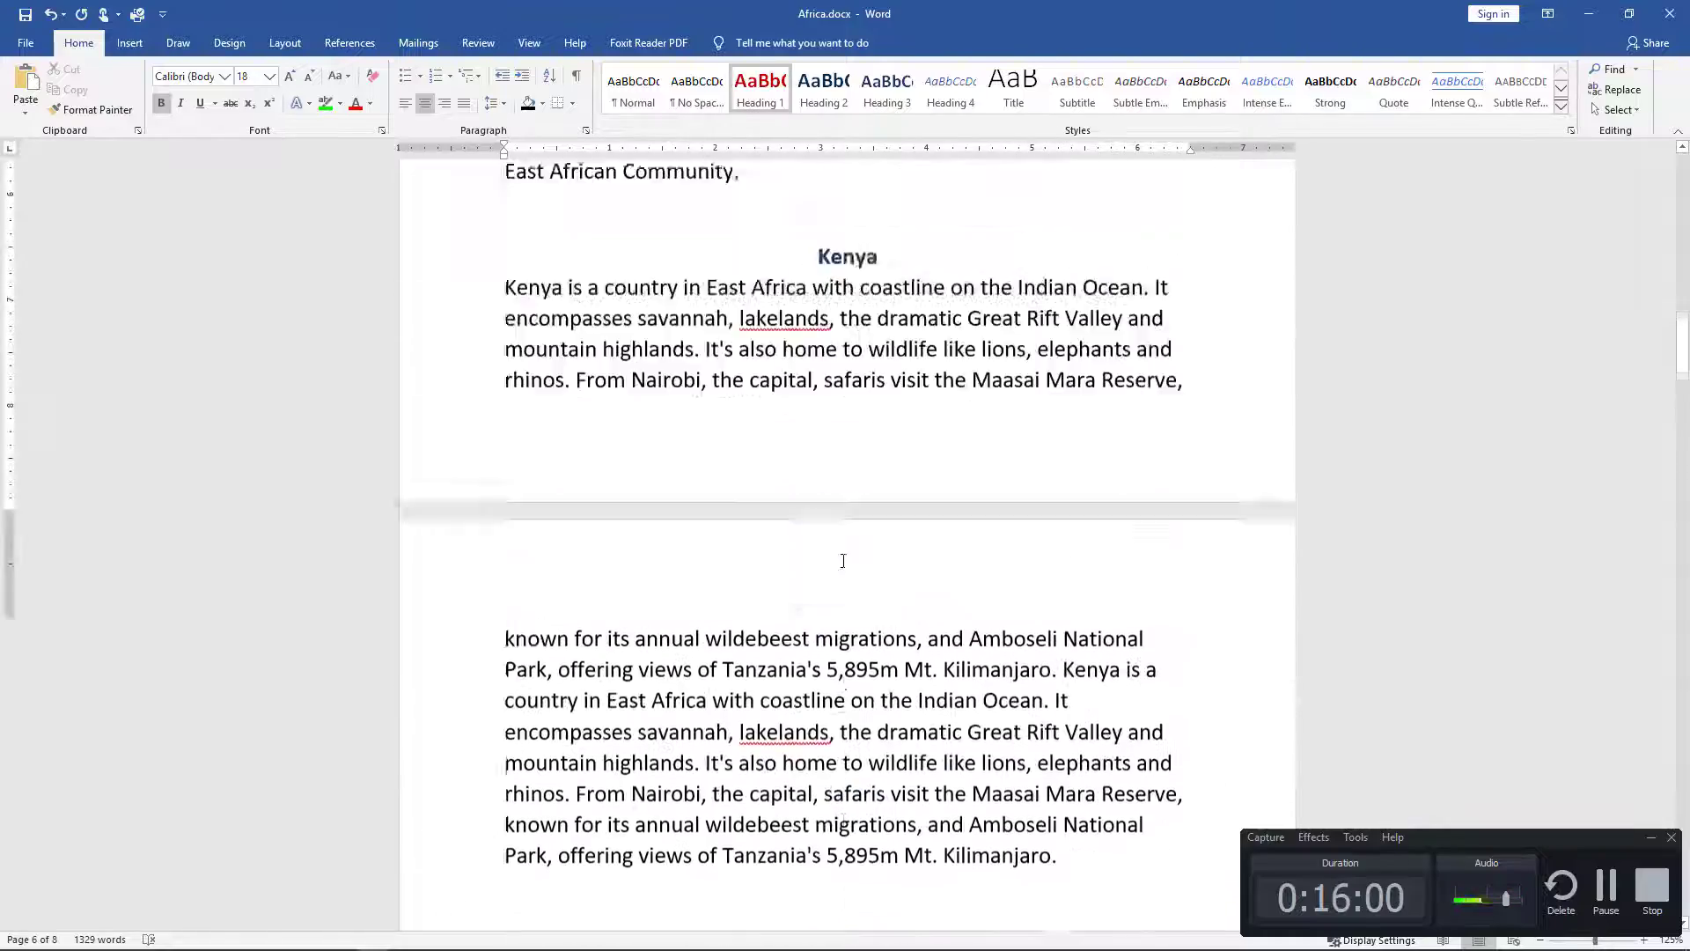
{"action": "scroll", "coordinate": [970, 248], "scroll_direction": "up", "scroll_amount": 9}
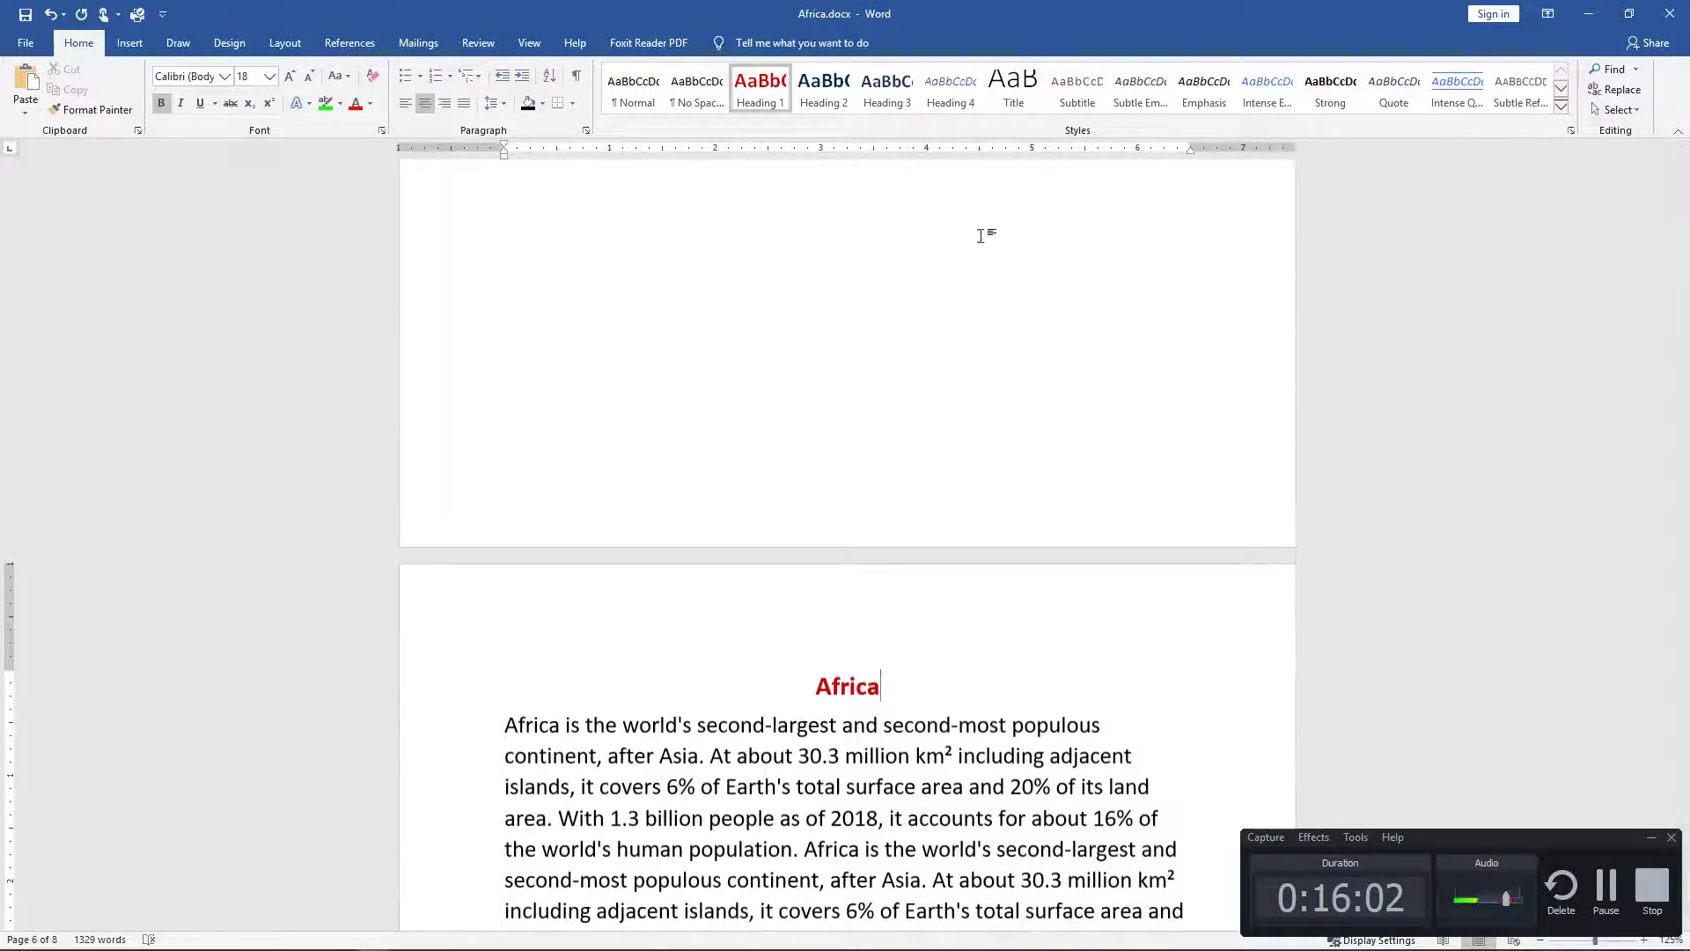
Step: Delete the blank page ahead of the Africa title and insert a fresh page break before the title
{"action": "left_click", "coordinate": [676, 402]}
{"action": "key", "text": "BackSpace"}
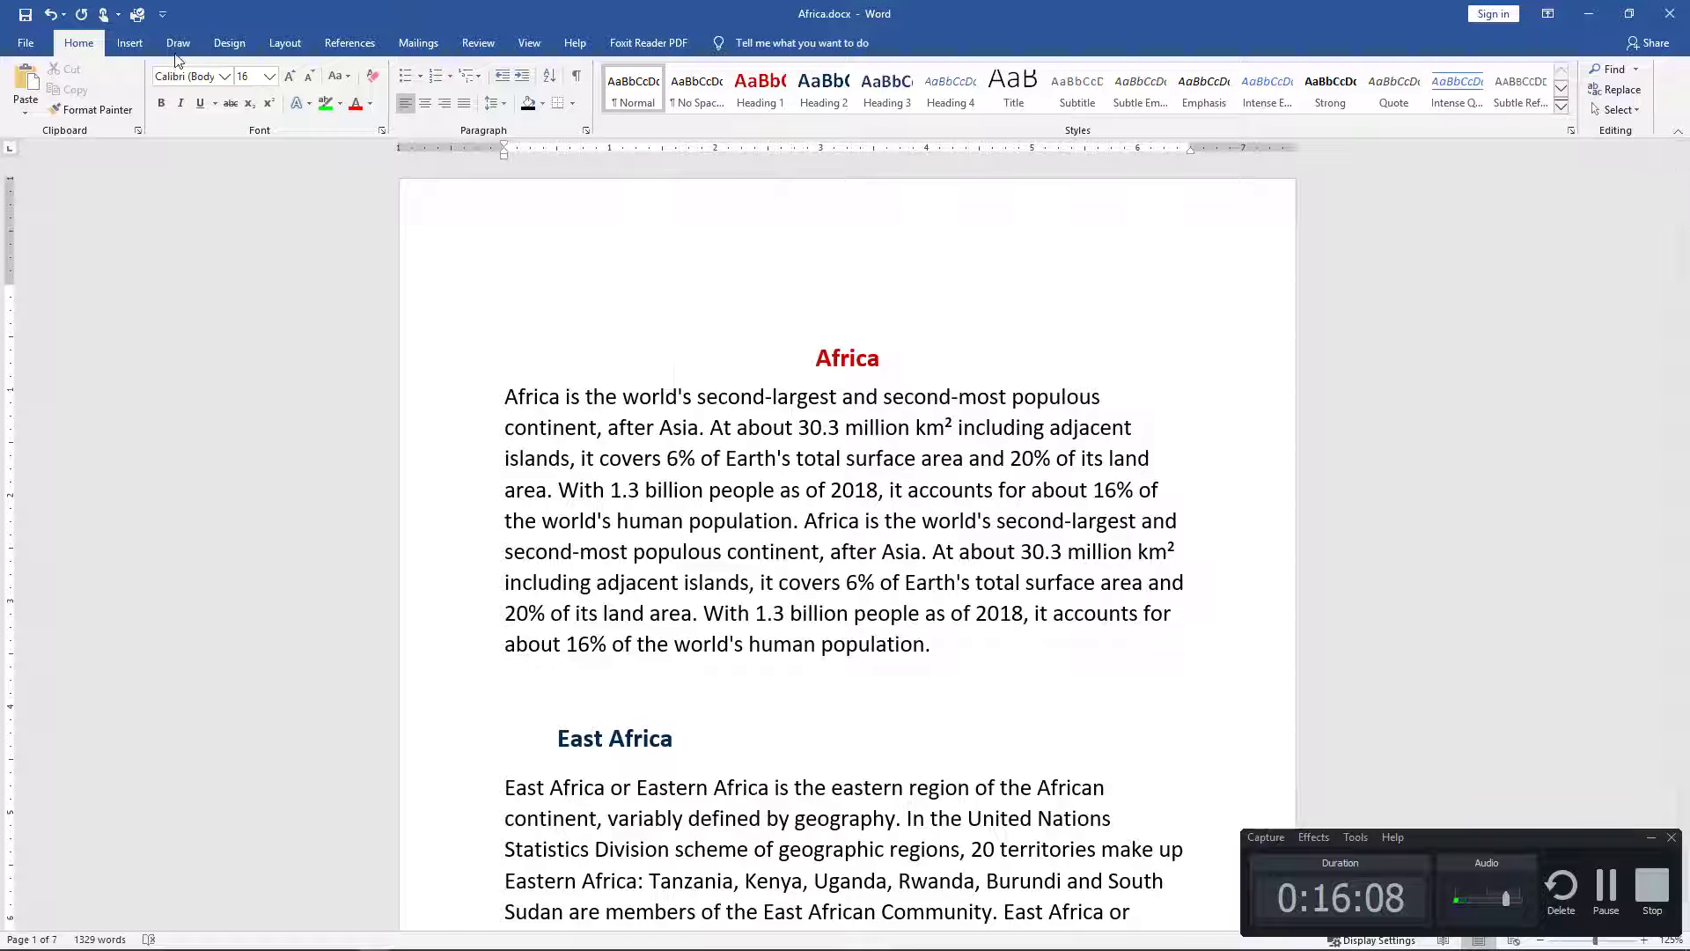
{"action": "left_click", "coordinate": [137, 47]}
{"action": "left_click", "coordinate": [102, 104]}
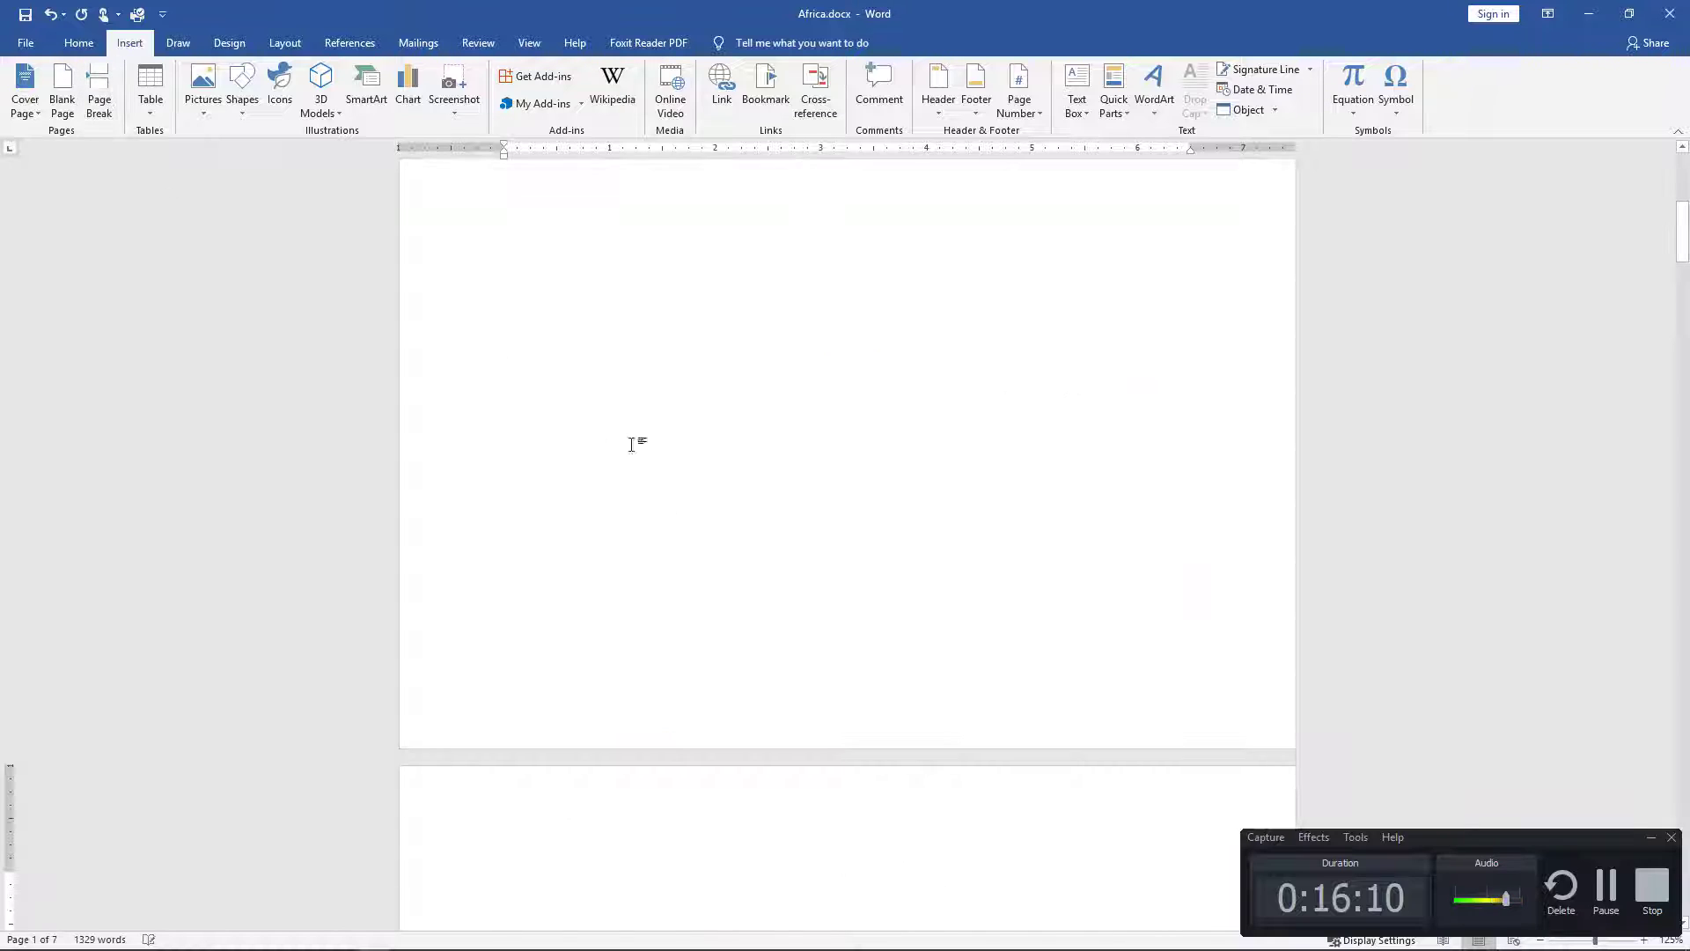
{"action": "scroll", "coordinate": [652, 475], "scroll_direction": "up", "scroll_amount": 3}
{"action": "scroll", "coordinate": [680, 501], "scroll_direction": "up", "scroll_amount": 1}
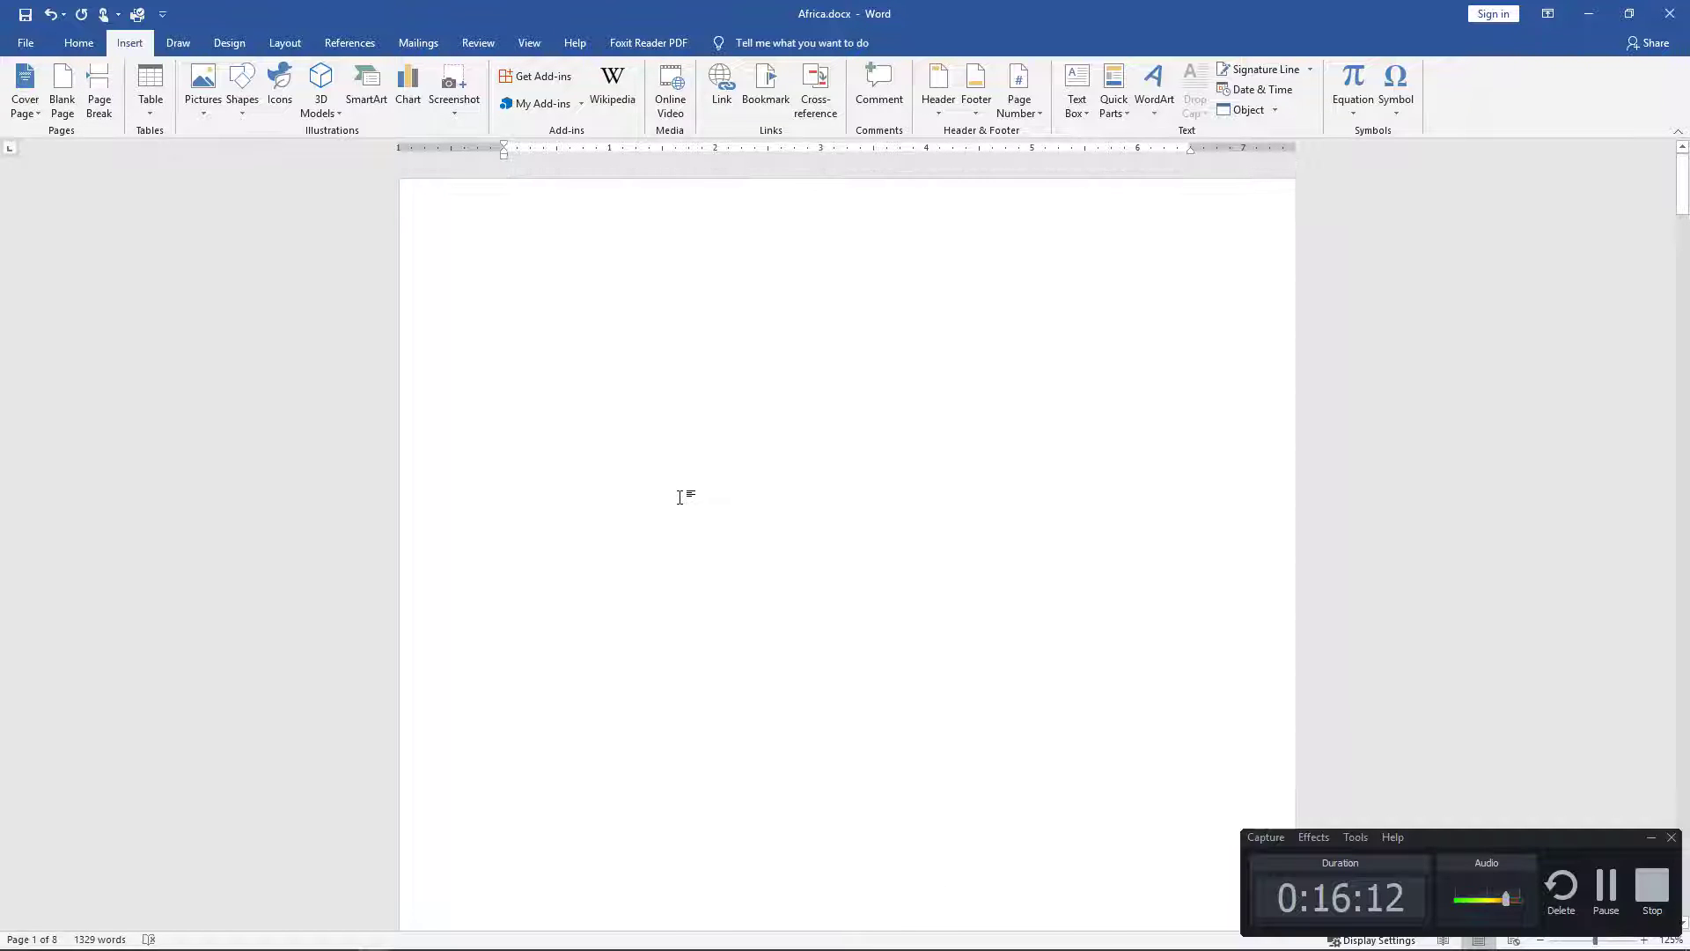
{"action": "scroll", "coordinate": [683, 488], "scroll_direction": "down", "scroll_amount": 2}
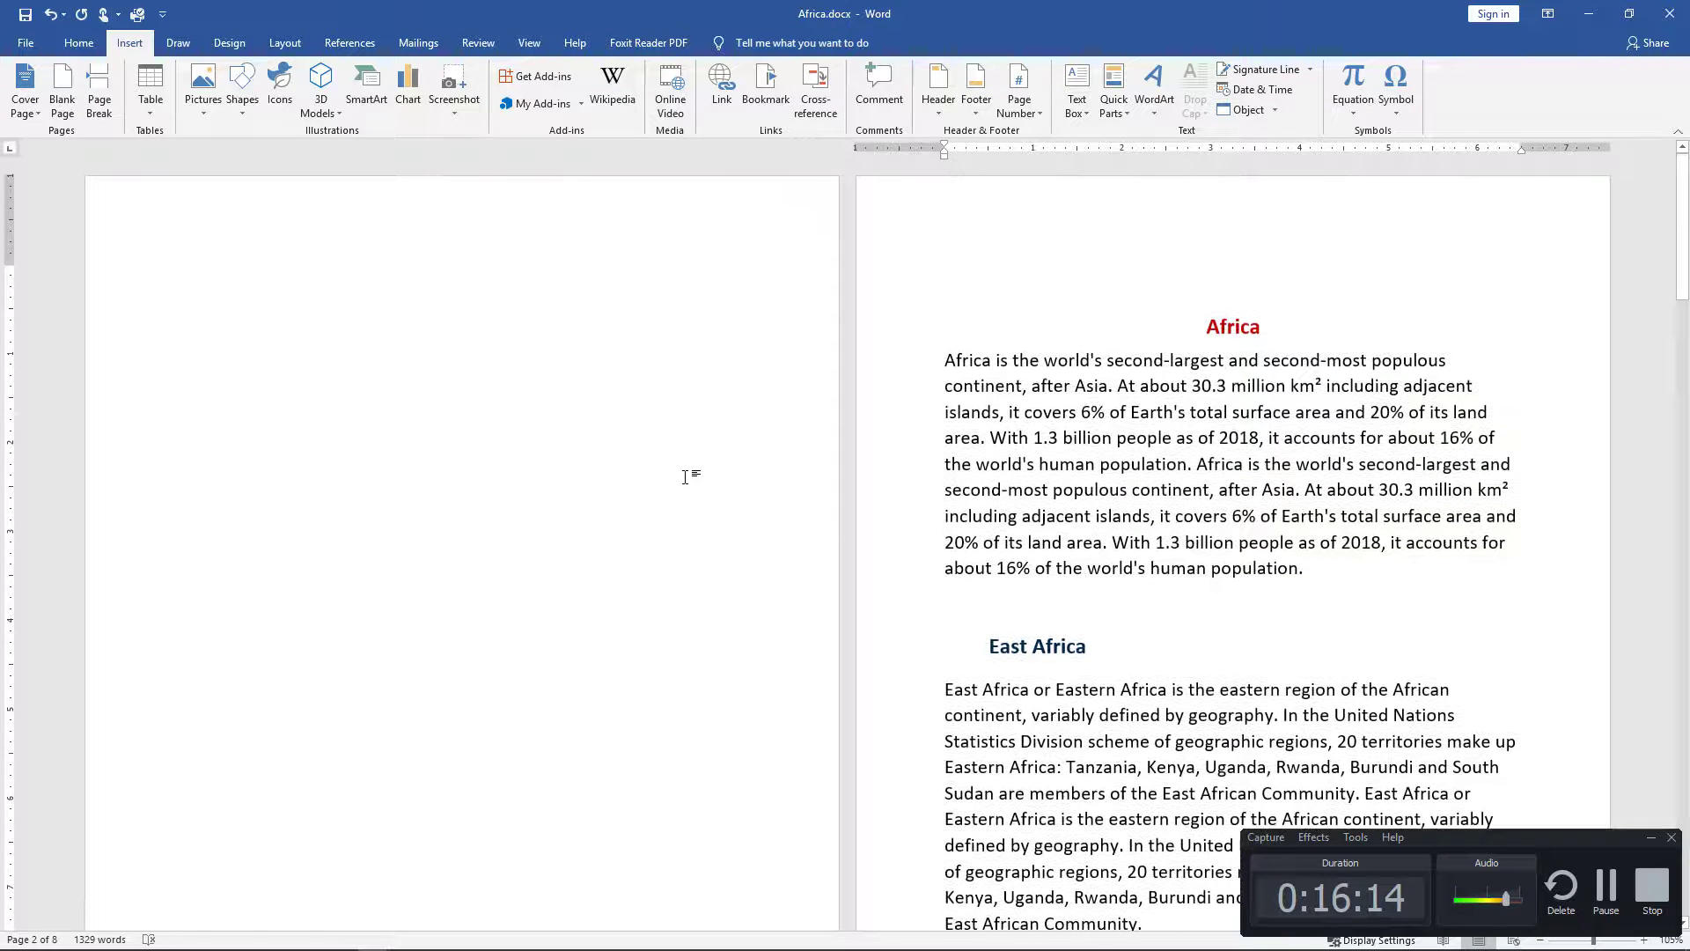
{"action": "scroll", "coordinate": [685, 476], "scroll_direction": "up", "scroll_amount": 5}
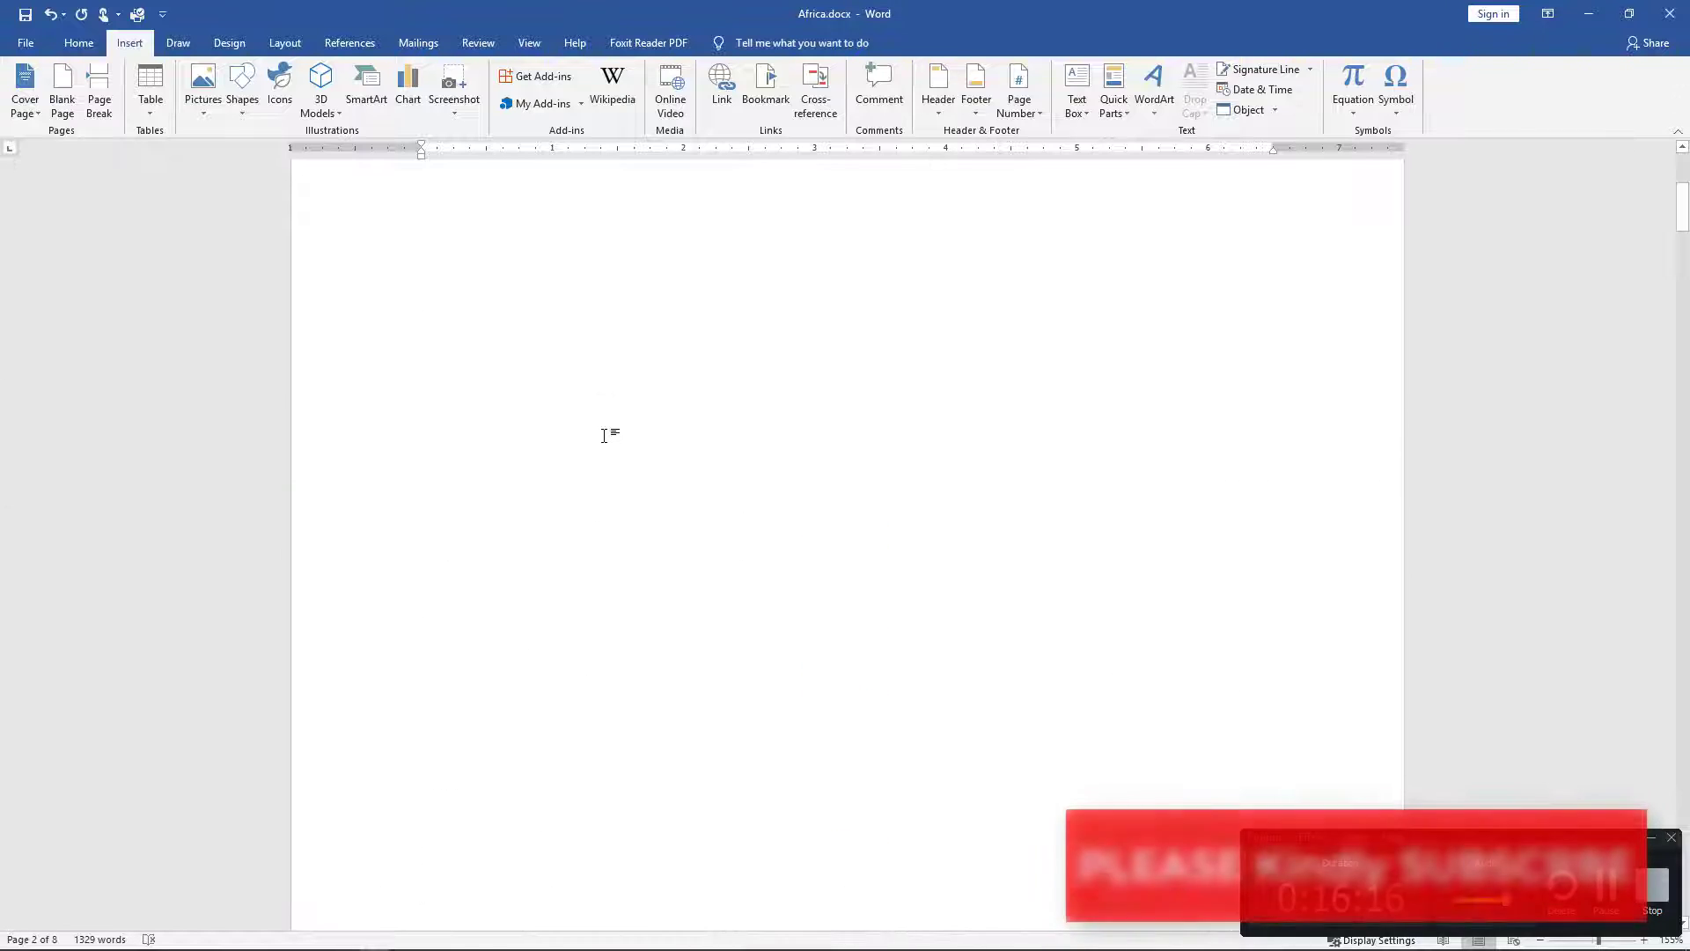
Step: Insert another page break on the blank first page and check the page layout of the whole document
{"action": "left_click", "coordinate": [457, 306]}
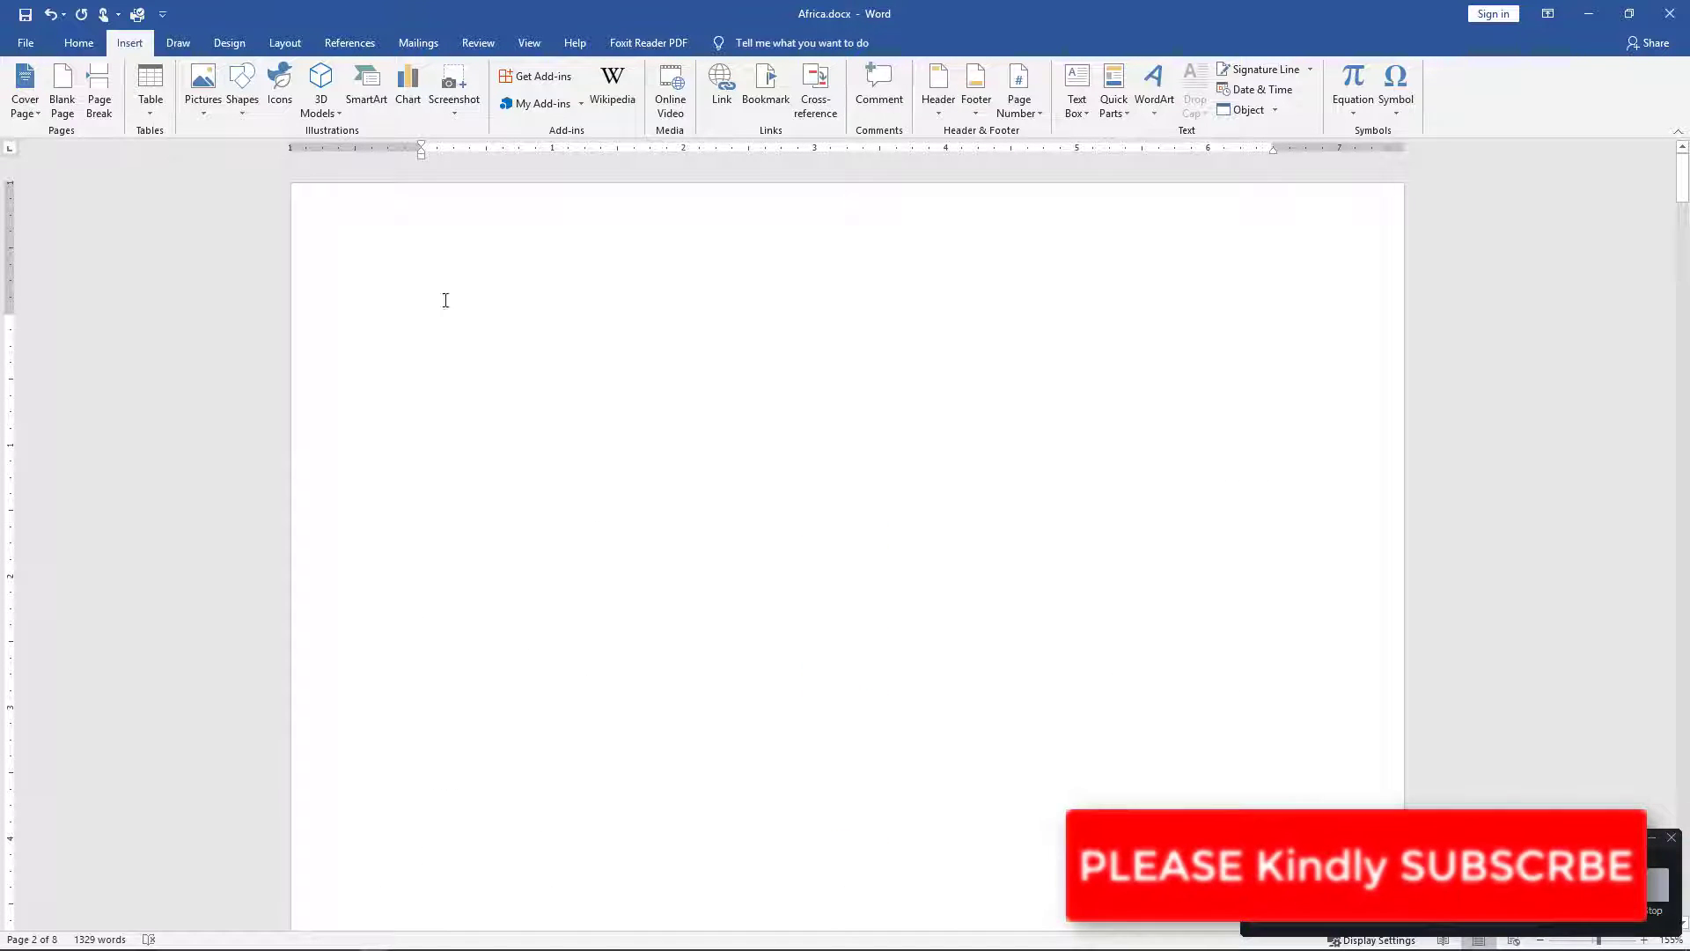
{"action": "left_click", "coordinate": [102, 115]}
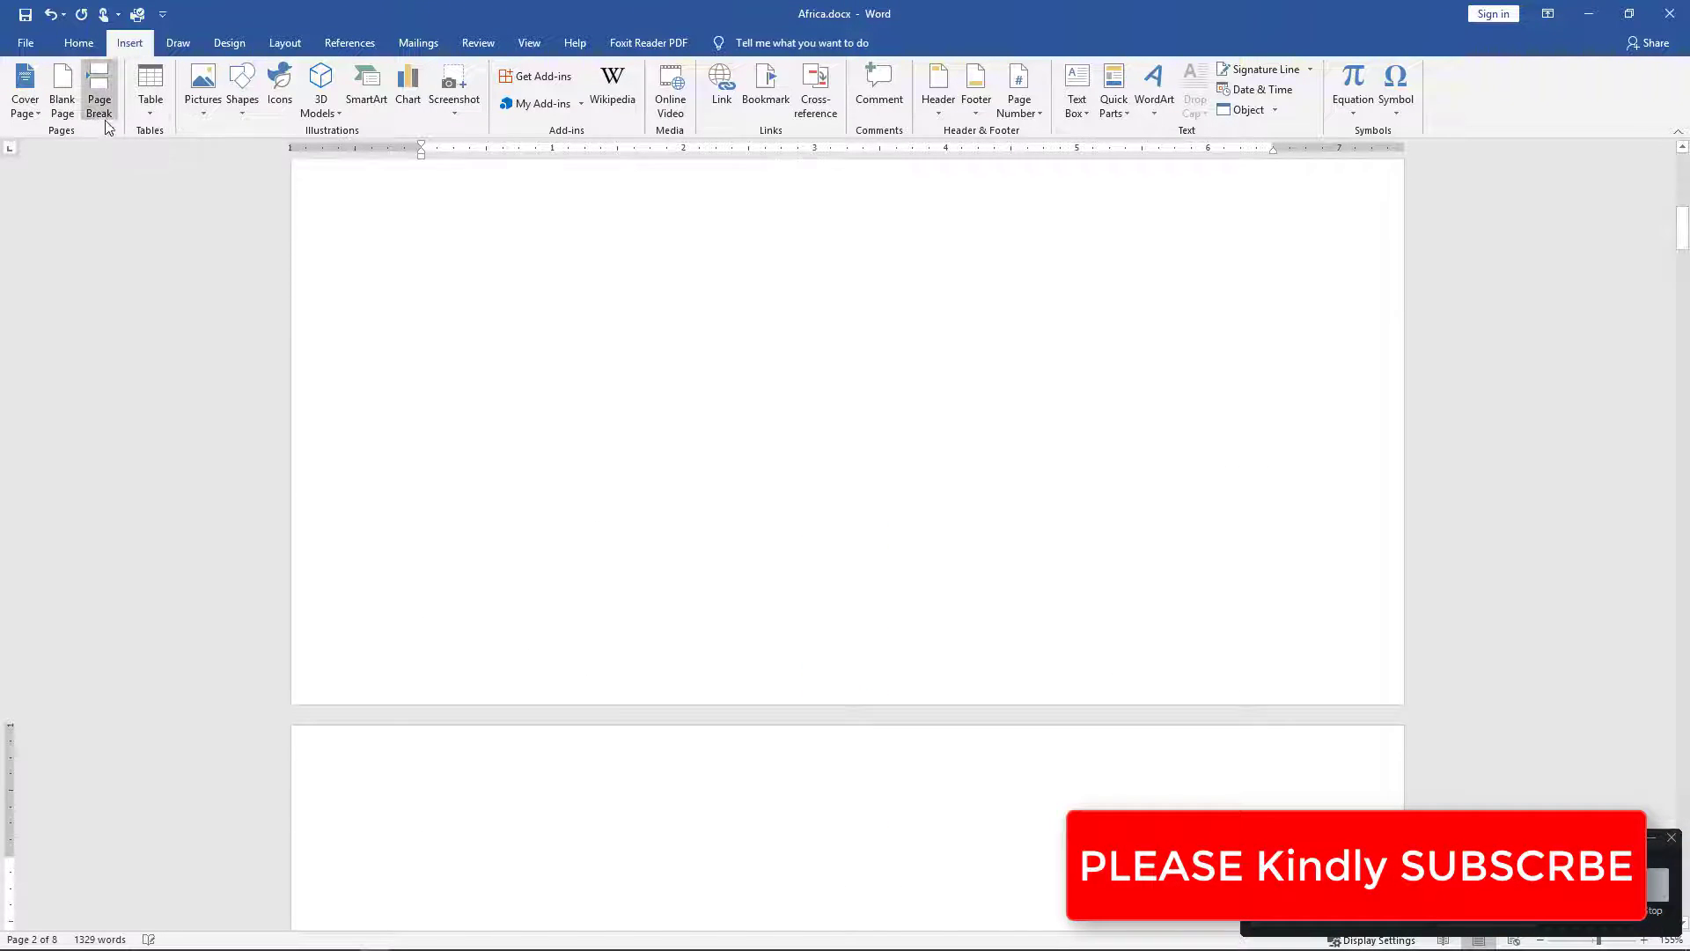
{"action": "scroll", "coordinate": [471, 566], "scroll_direction": "down", "scroll_amount": 4}
{"action": "scroll", "coordinate": [472, 566], "scroll_direction": "up", "scroll_amount": 2}
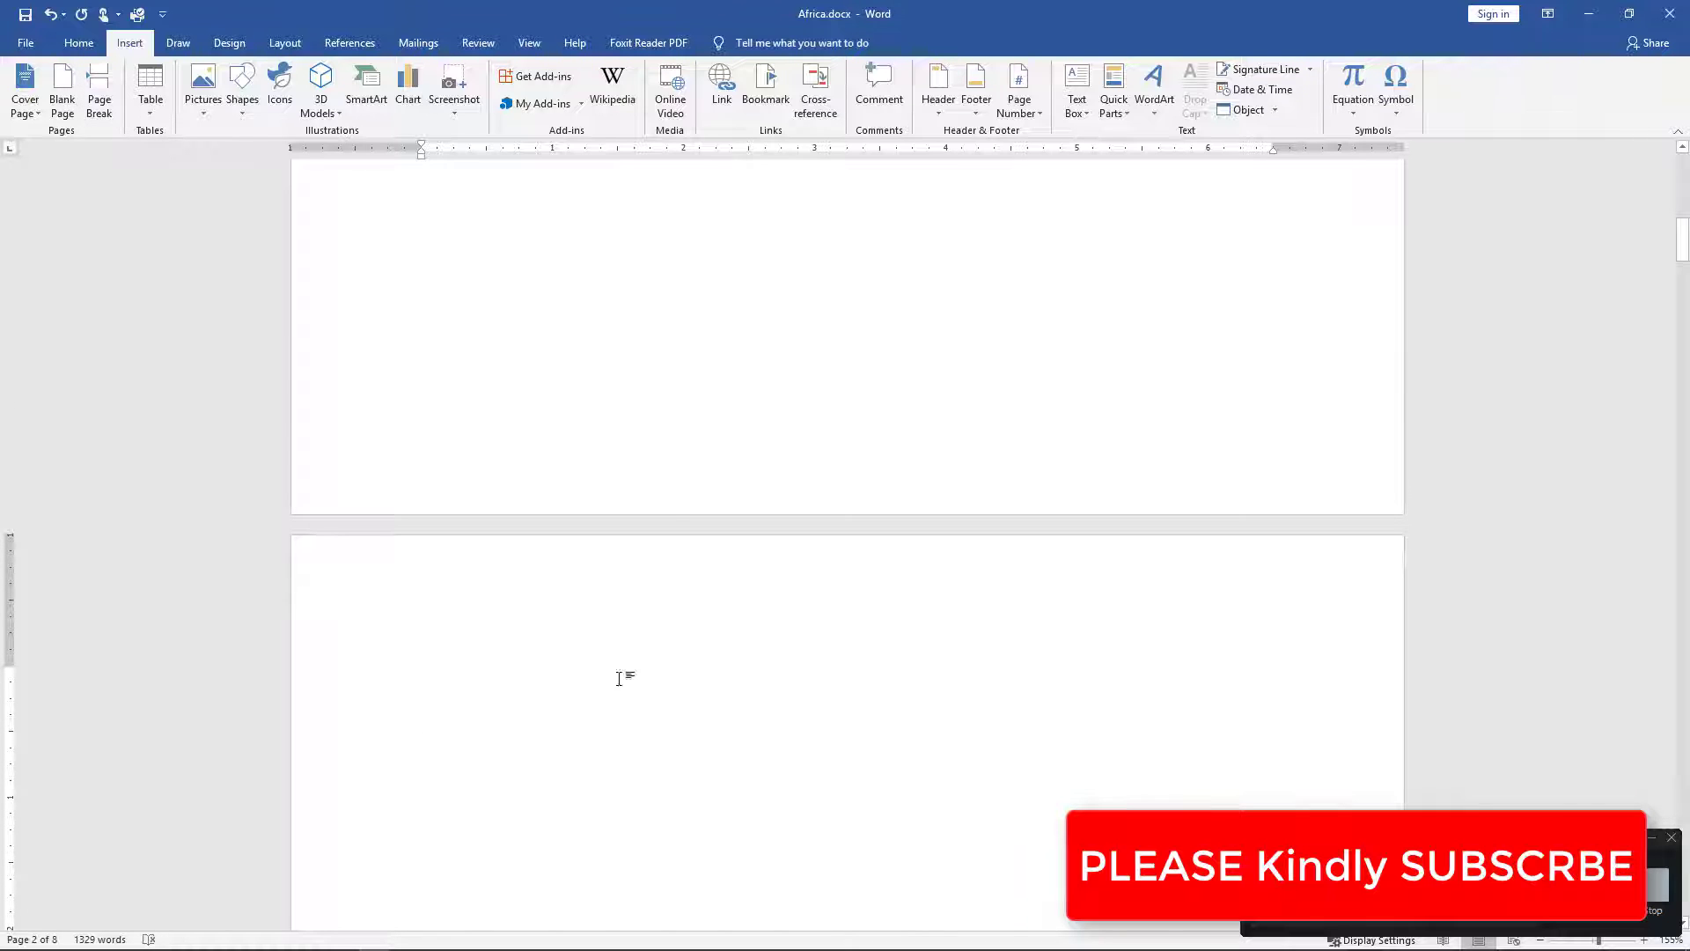
{"action": "scroll", "coordinate": [619, 678], "scroll_direction": "down", "scroll_amount": 3}
{"action": "scroll", "coordinate": [513, 564], "scroll_direction": "down", "scroll_amount": 6, "text": "ctrl"}
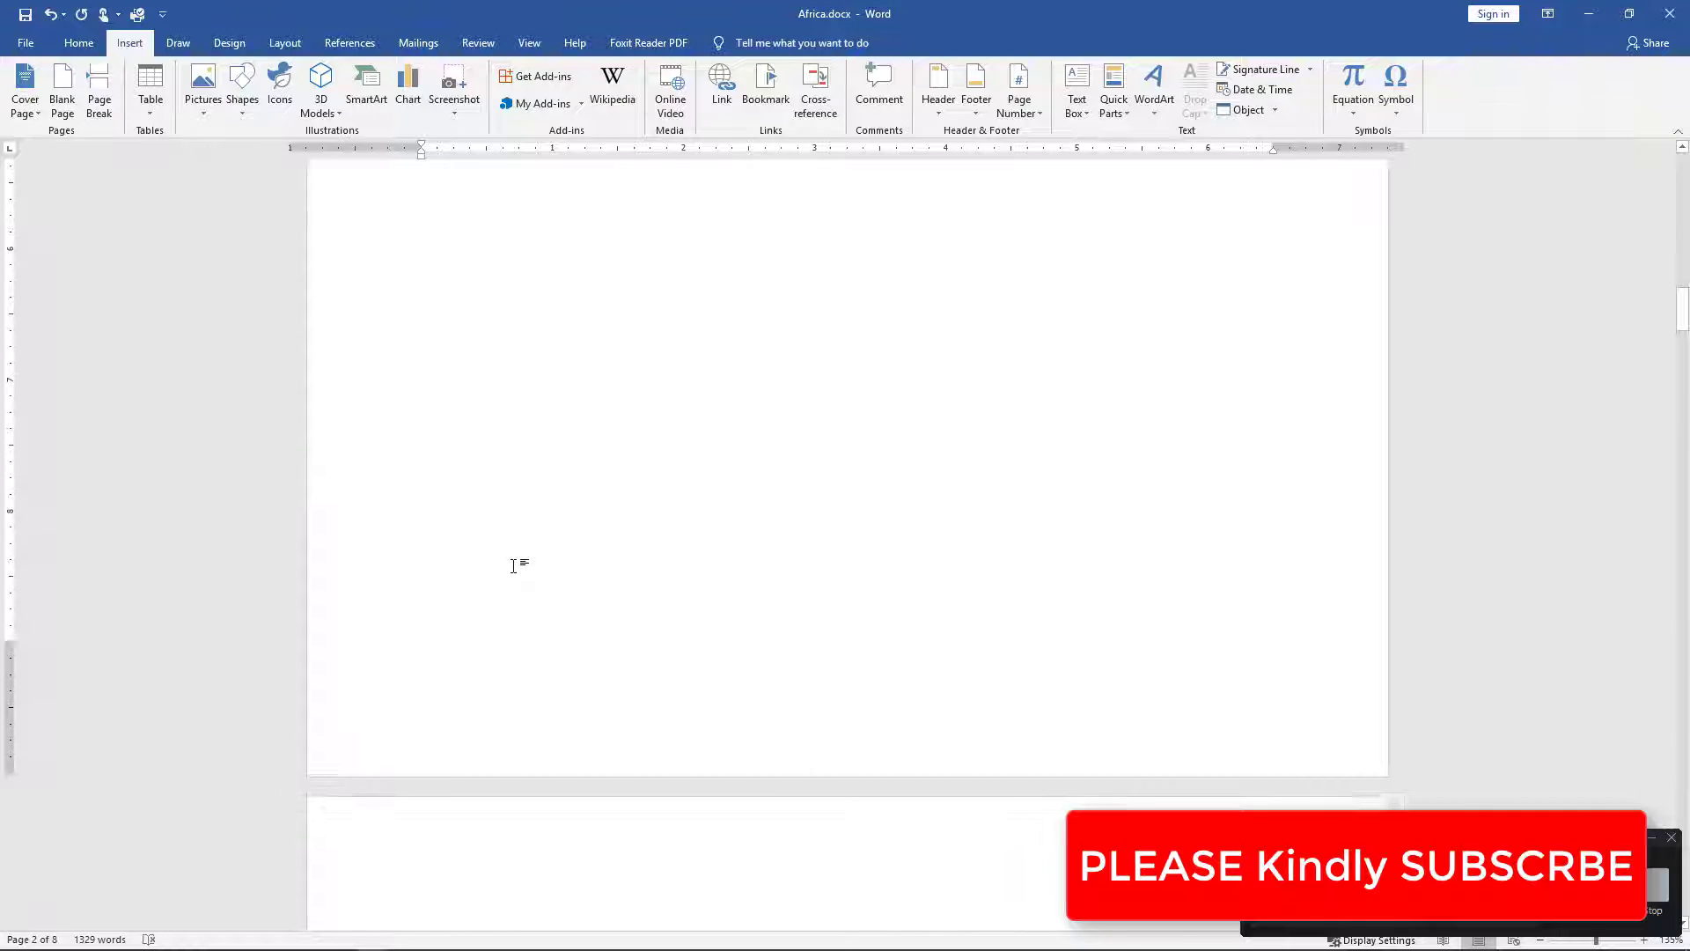
{"action": "scroll", "coordinate": [513, 562], "scroll_direction": "down", "scroll_amount": 6, "text": "ctrl"}
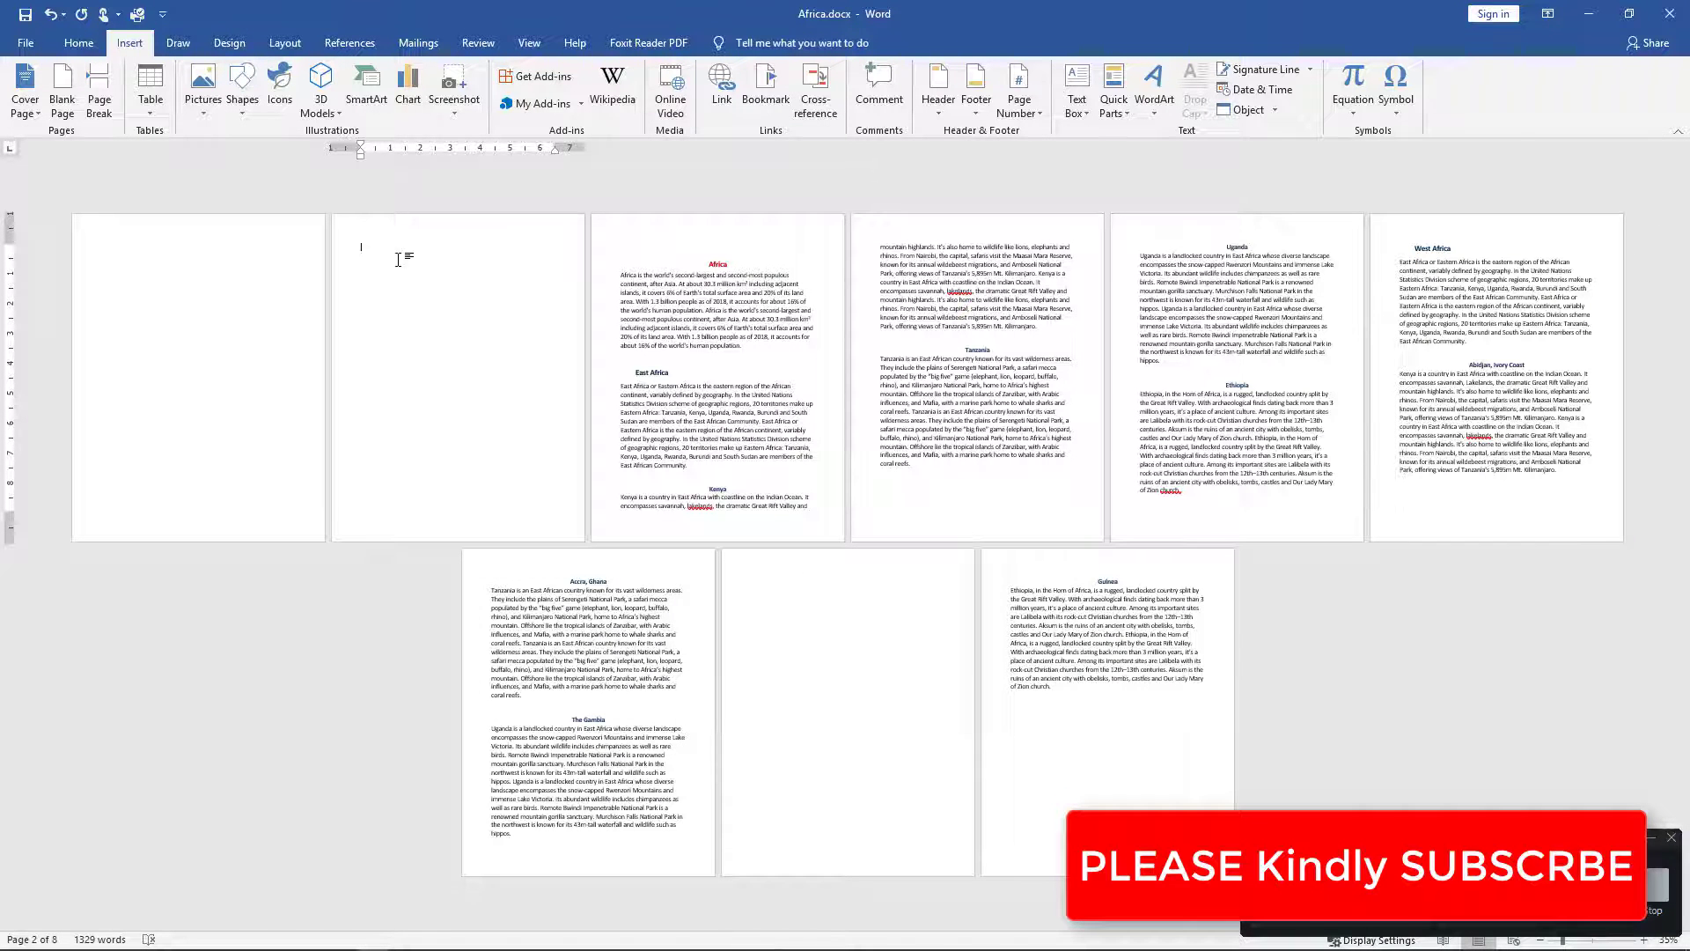
{"action": "scroll", "coordinate": [417, 273], "scroll_direction": "up", "scroll_amount": 5, "text": "ctrl"}
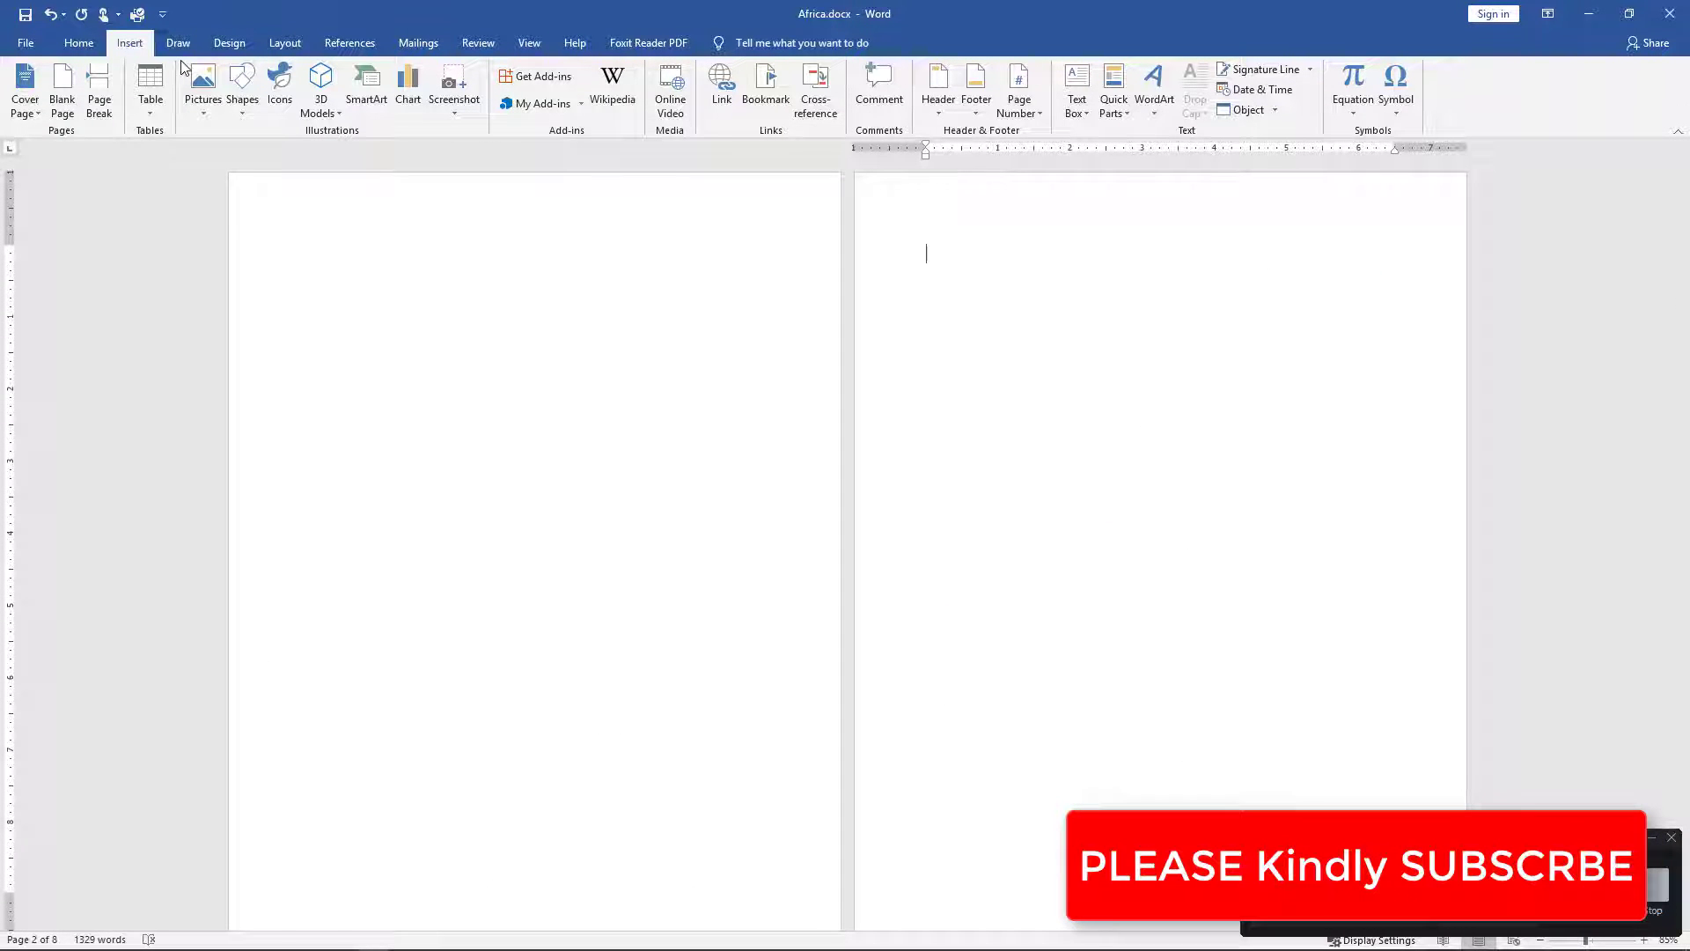
Step: Insert a table of contents in the Automatic Table 1 design on the blank second page
{"action": "left_click", "coordinate": [368, 49]}
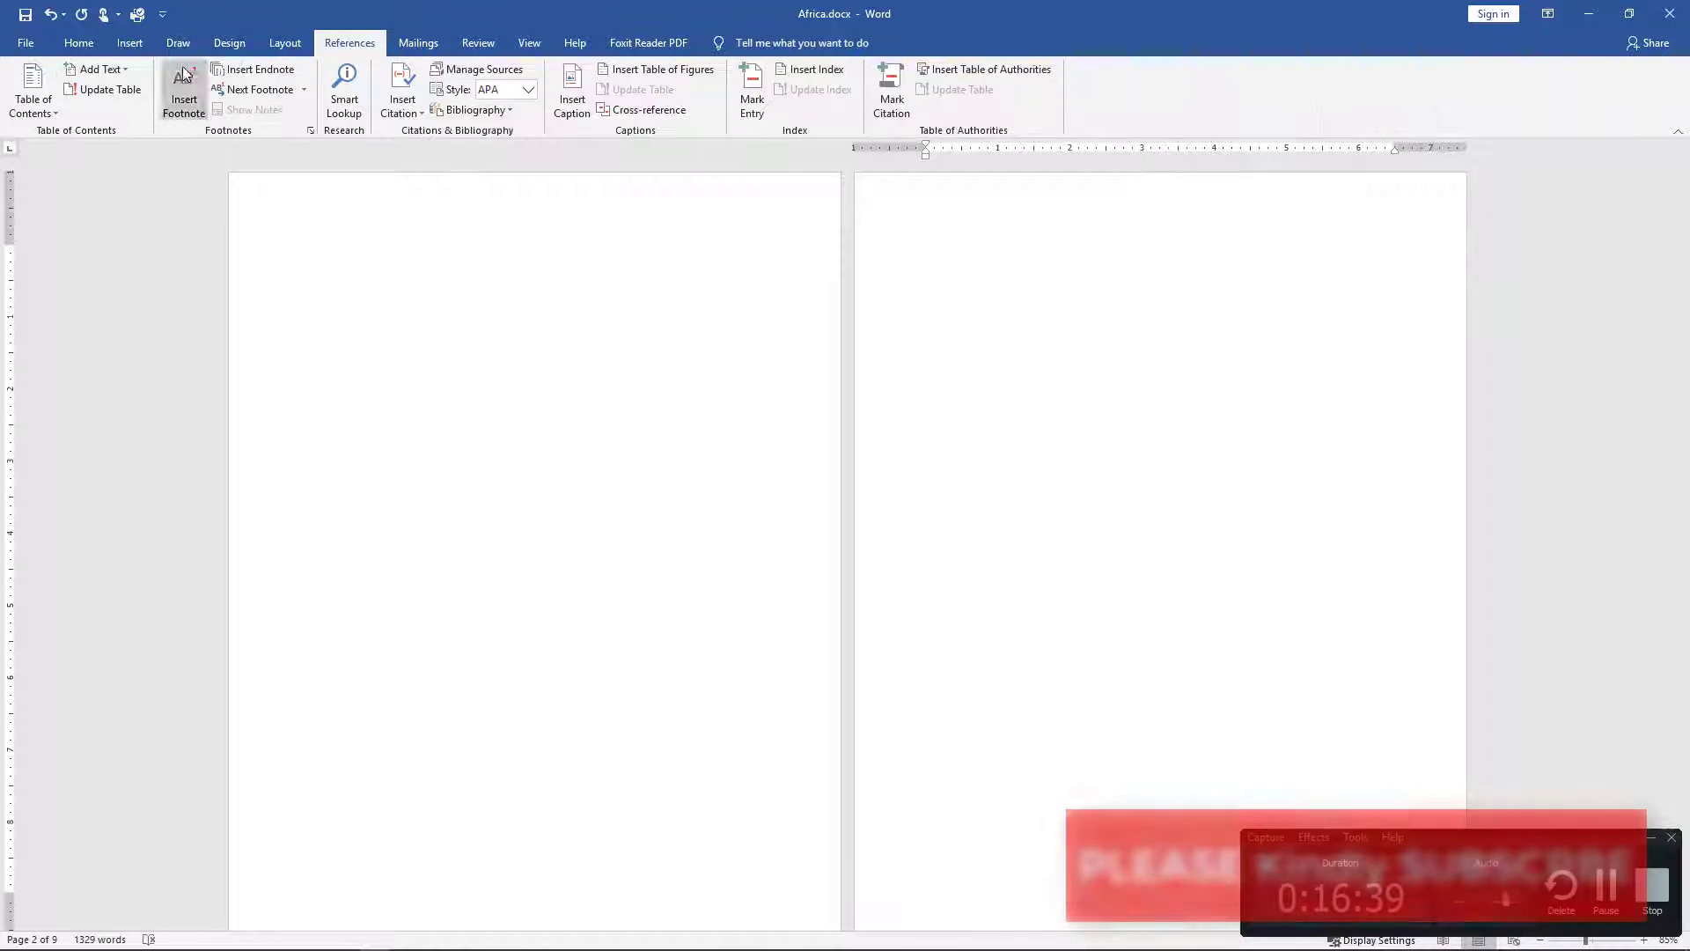
{"action": "left_click", "coordinate": [55, 115]}
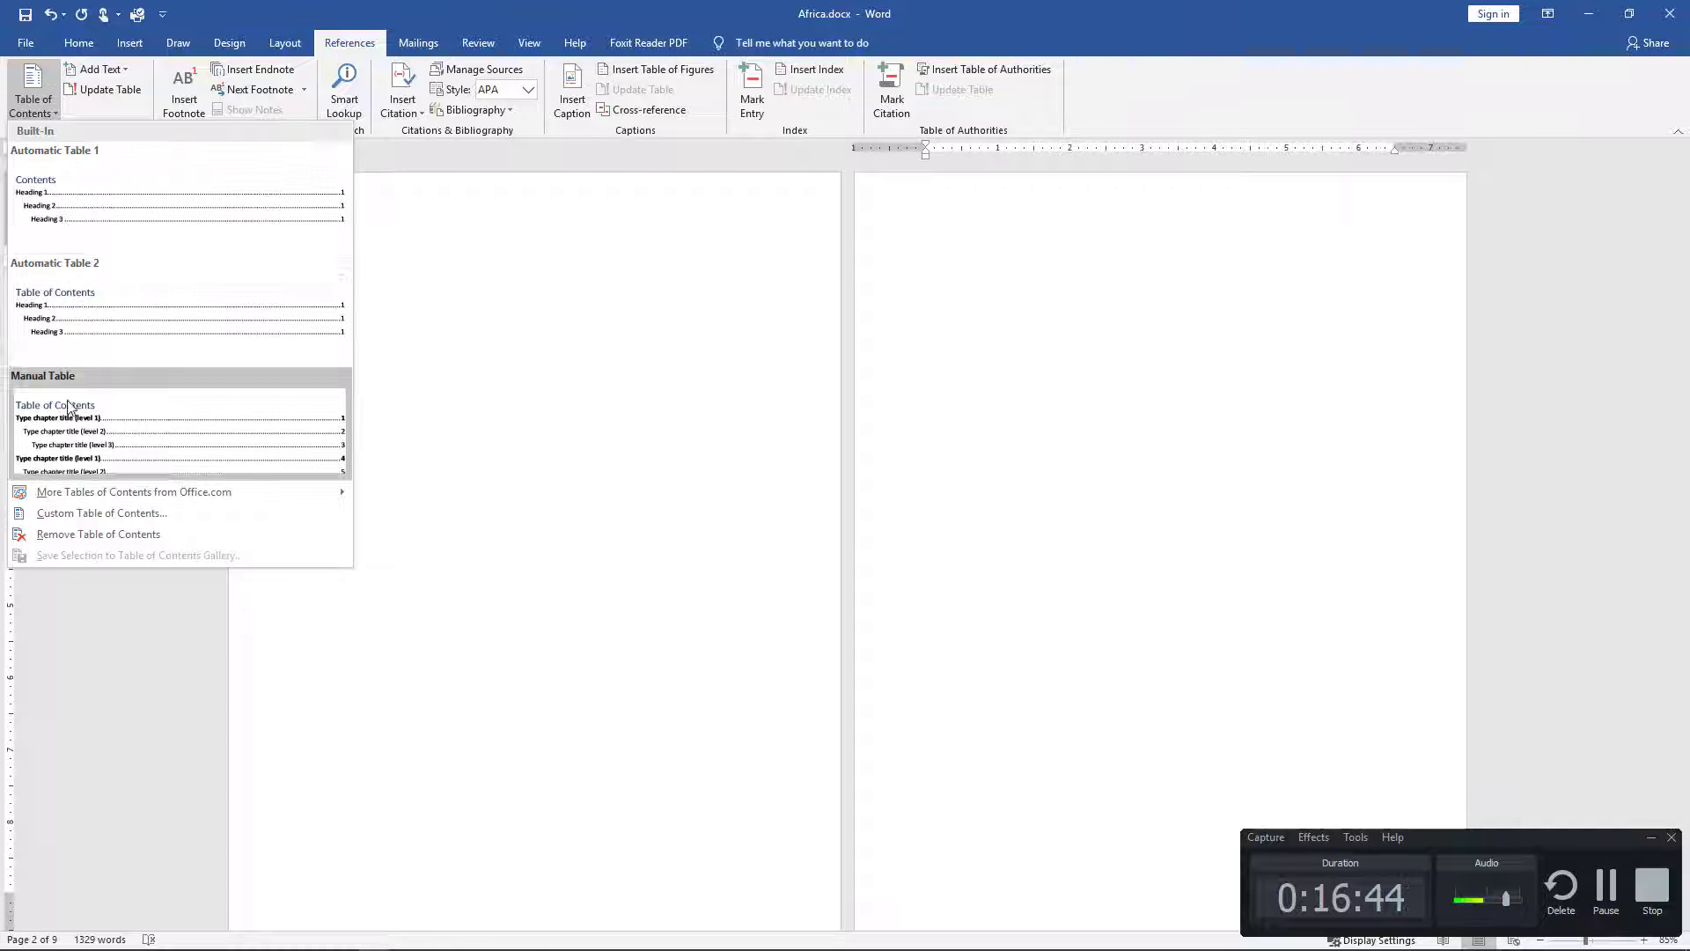
{"action": "left_click", "coordinate": [60, 214]}
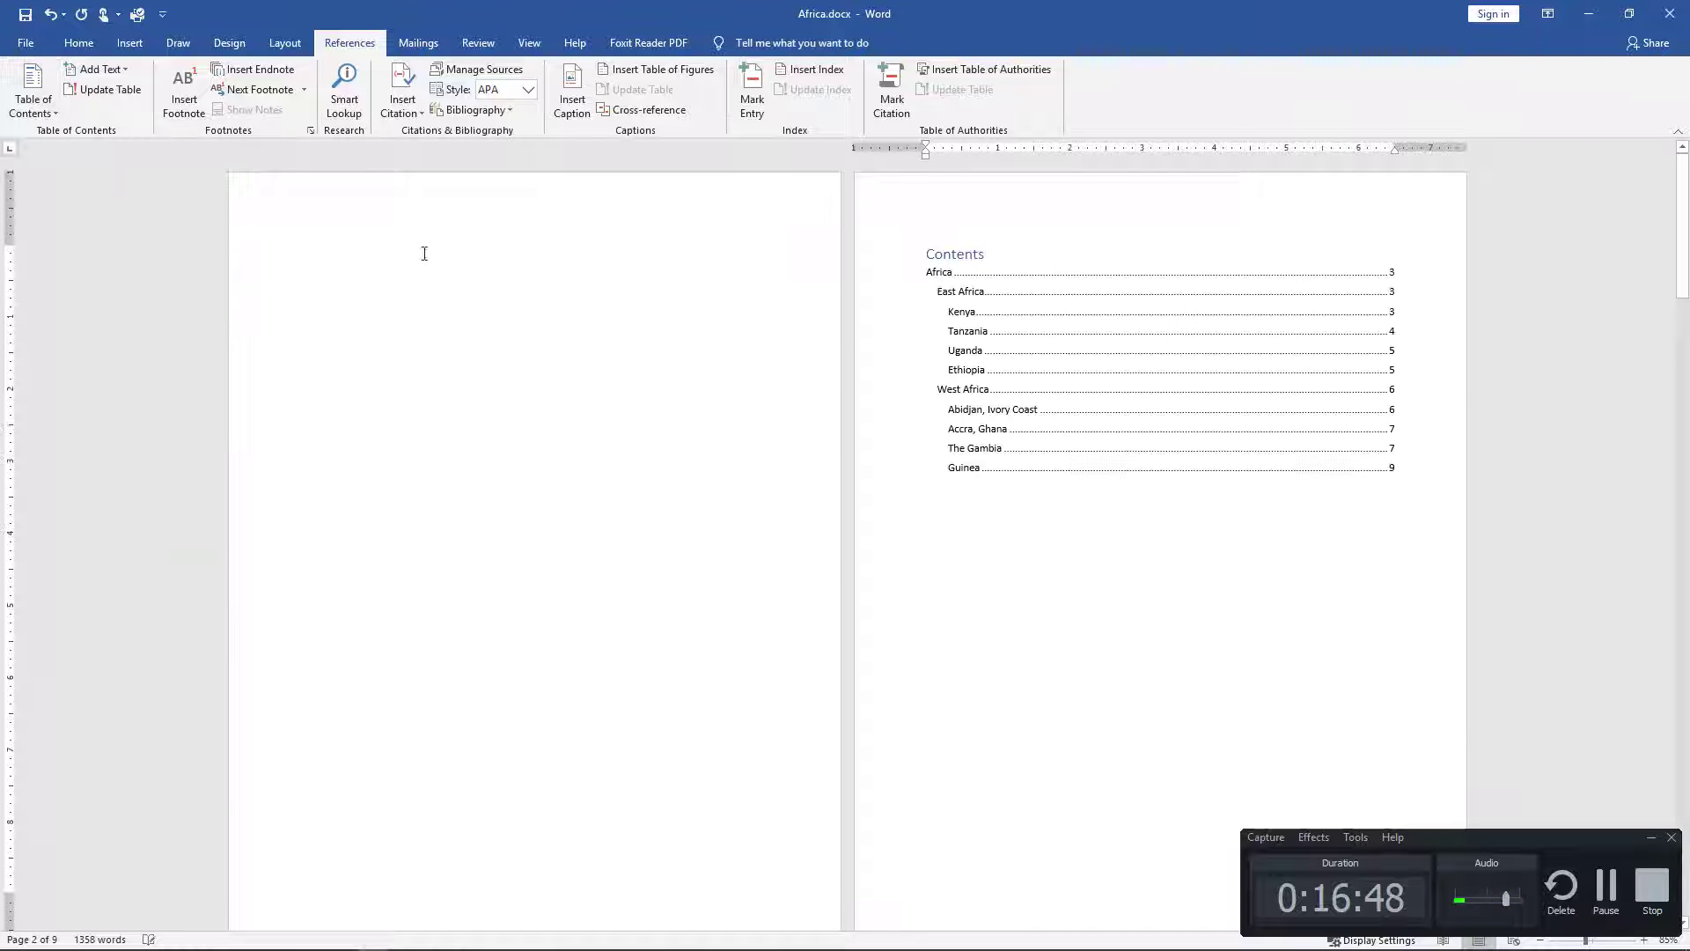
Step: Examine the table of contents' entries, indent levels and page numbers for the title, regions and countries
{"action": "scroll", "coordinate": [1101, 487], "scroll_direction": "up", "scroll_amount": 4, "text": "ctrl"}
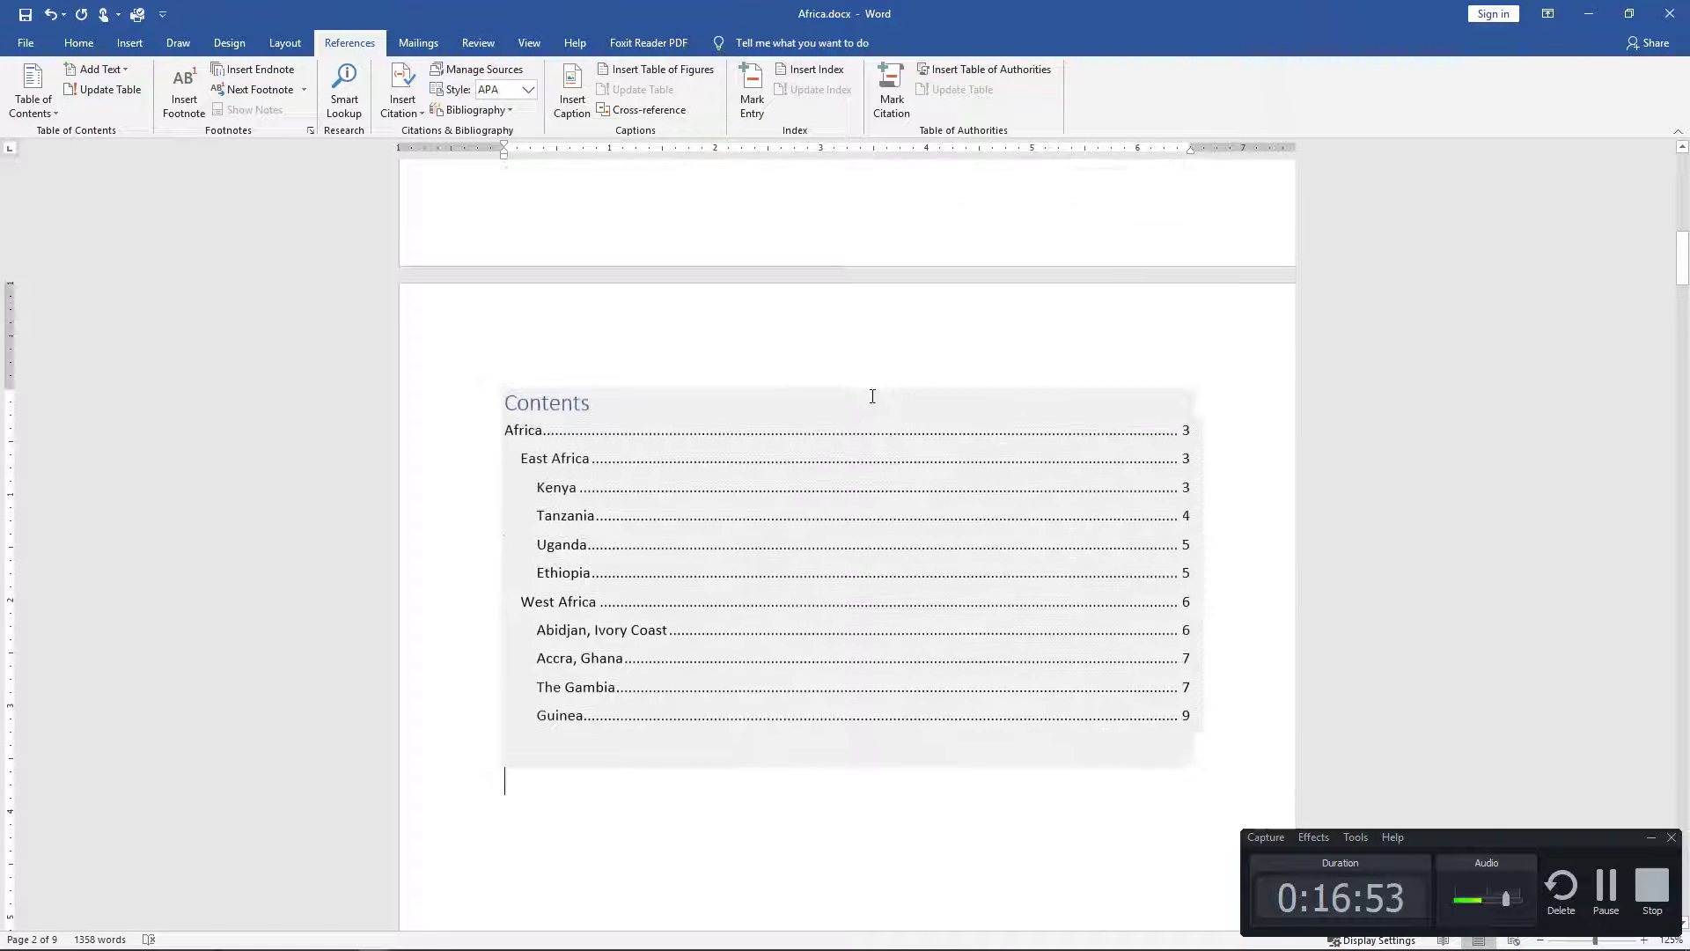
{"action": "scroll", "coordinate": [709, 453], "scroll_direction": "up", "scroll_amount": 4, "text": "ctrl"}
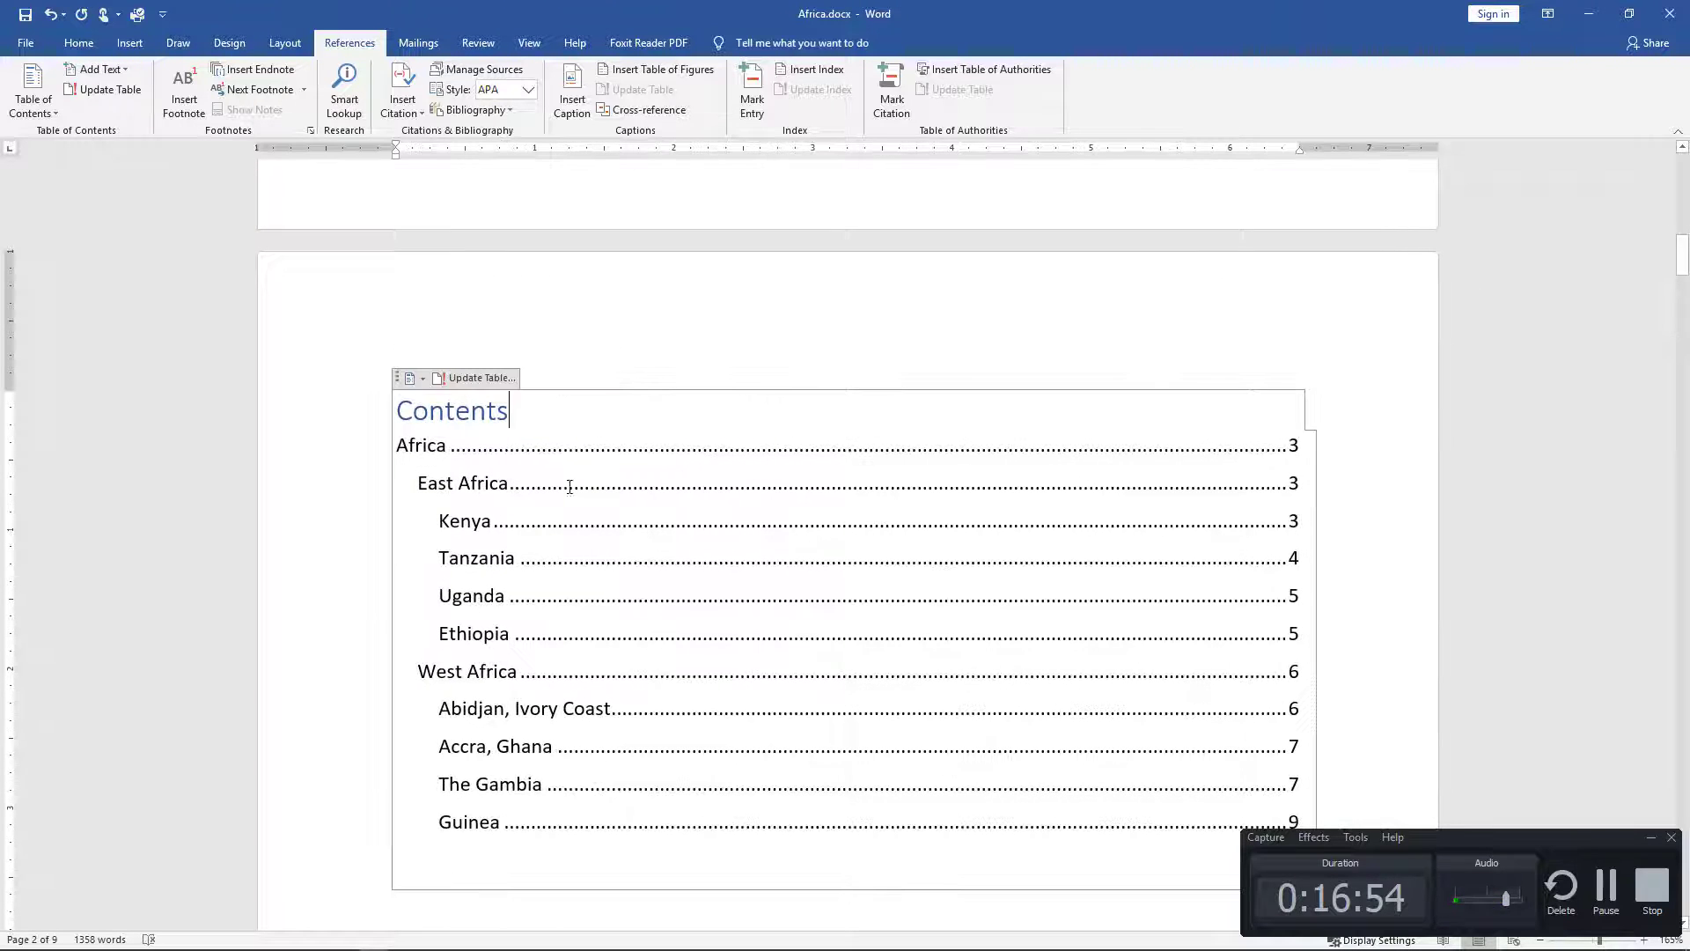
{"action": "scroll", "coordinate": [537, 471], "scroll_direction": "up", "scroll_amount": 2, "text": "ctrl"}
{"action": "left_click", "coordinate": [537, 466]}
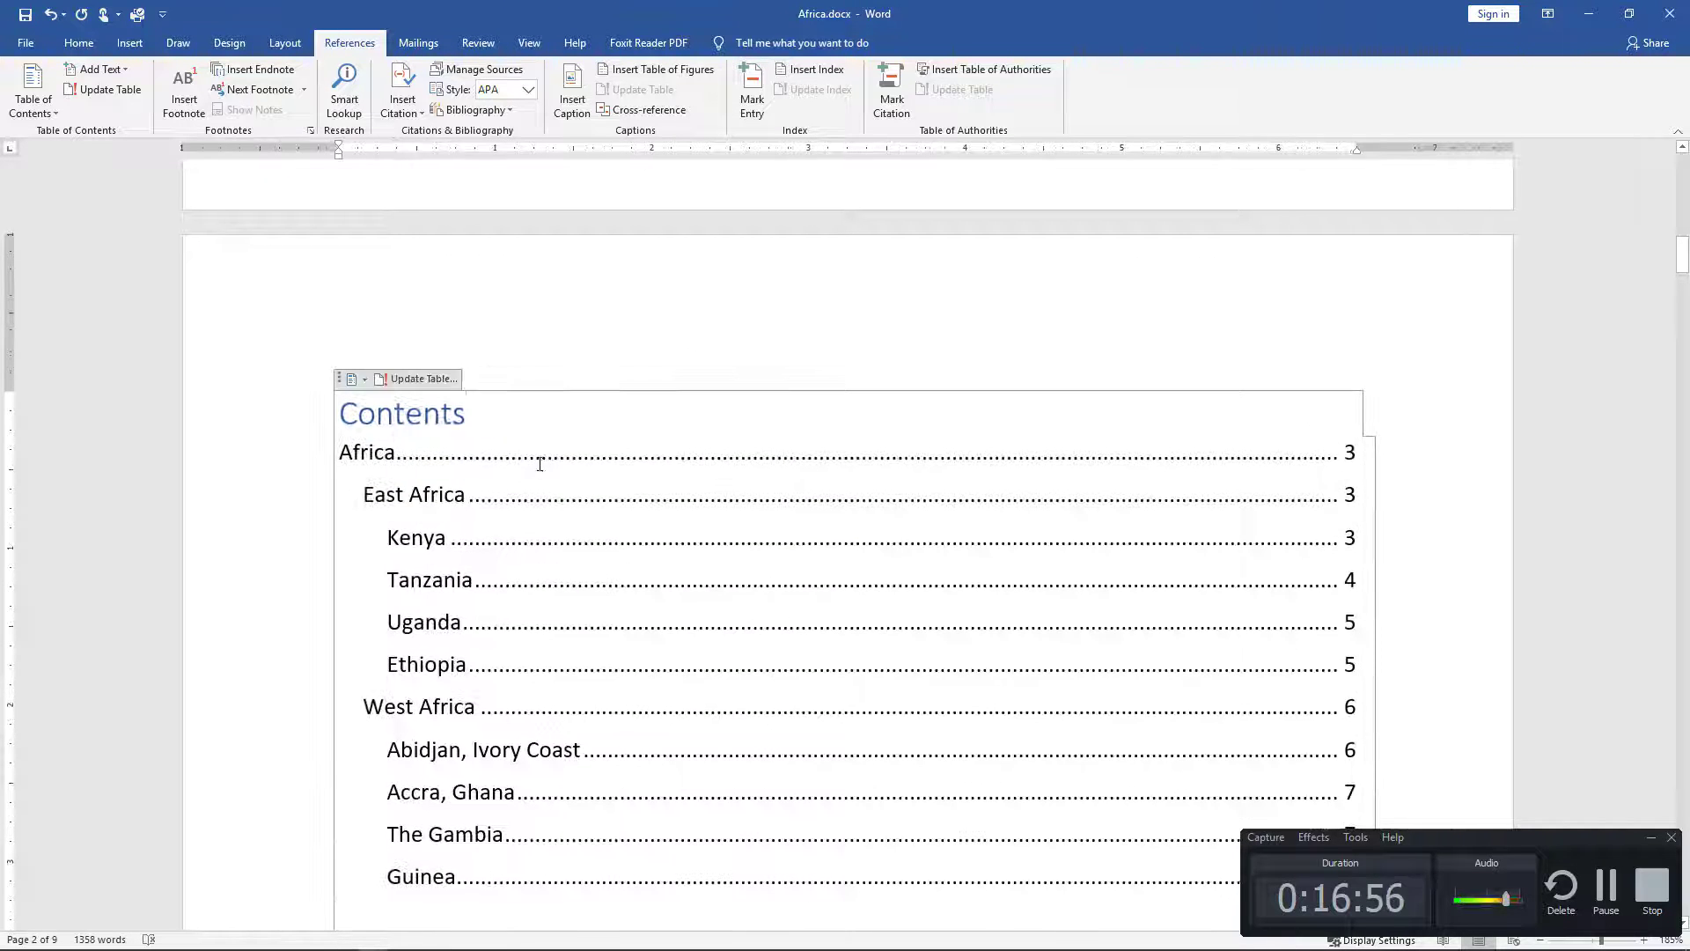
{"action": "scroll", "coordinate": [540, 464], "scroll_direction": "down", "scroll_amount": 2}
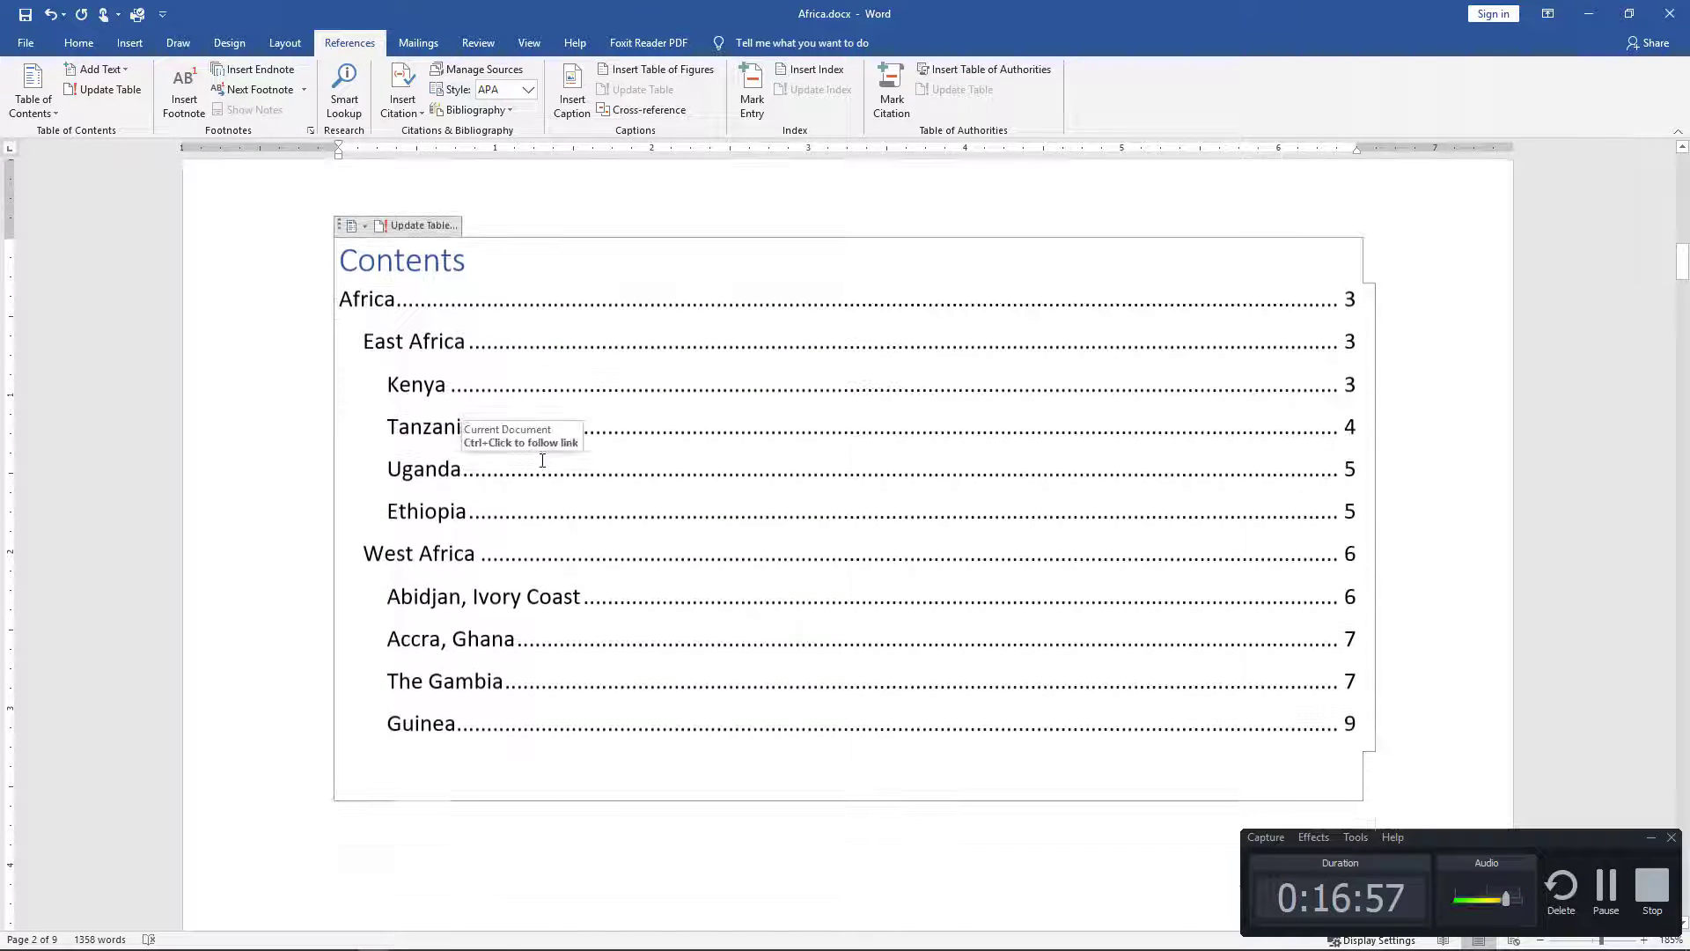
{"action": "left_click", "coordinate": [453, 828]}
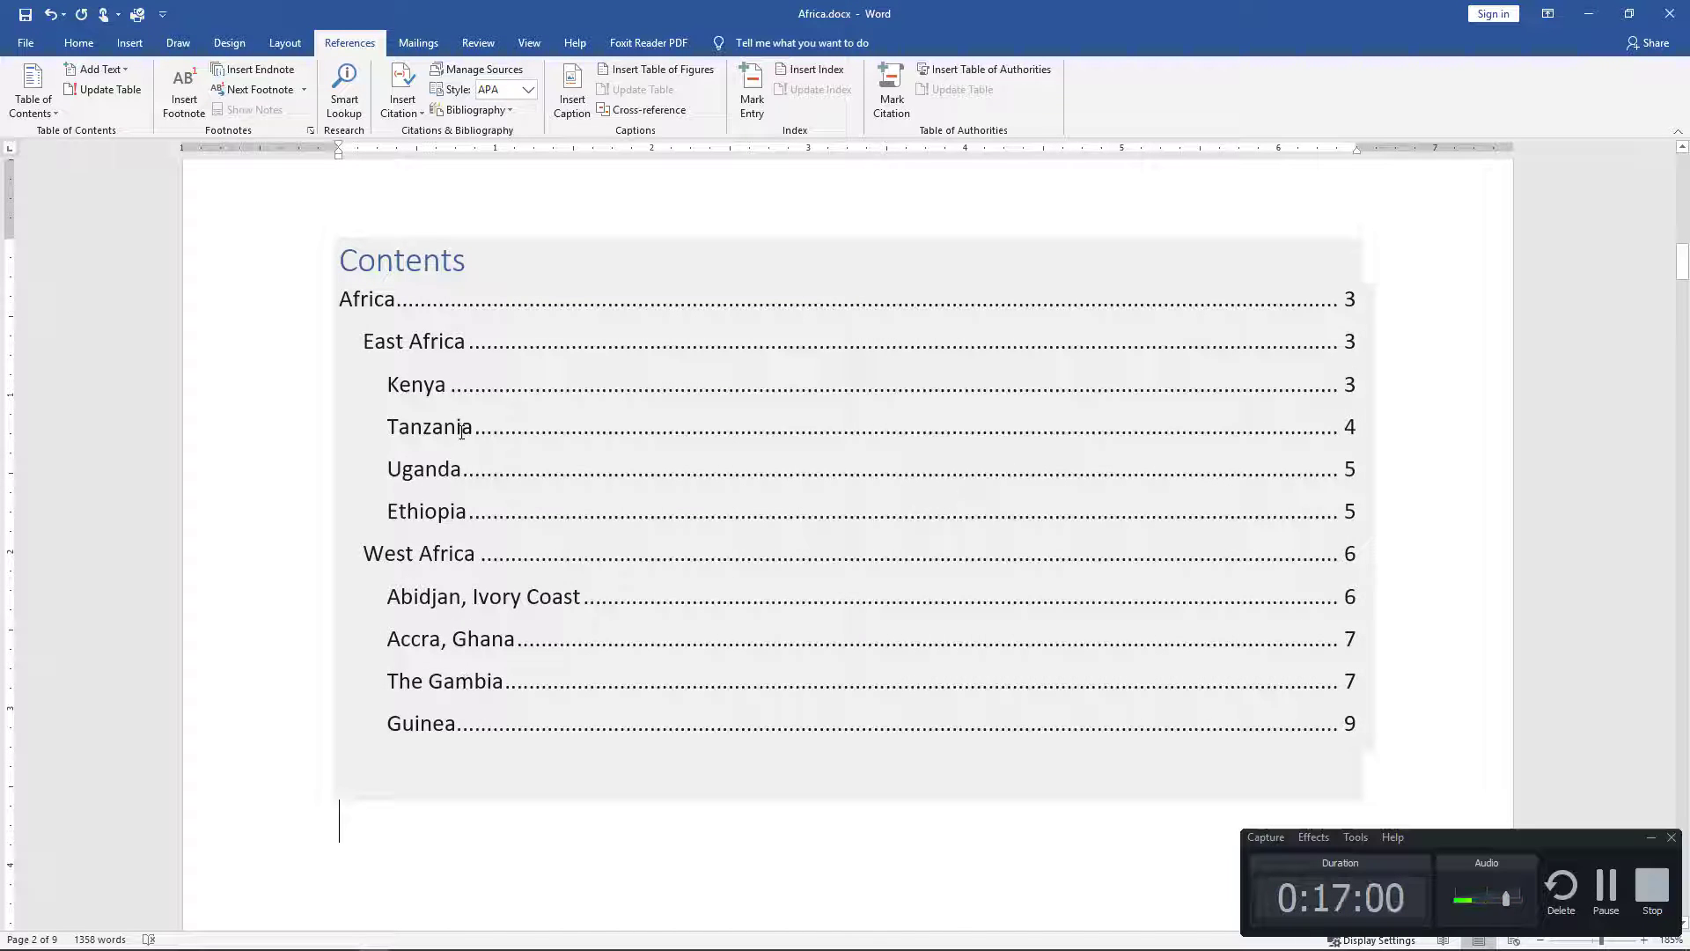
{"action": "scroll", "coordinate": [461, 432], "scroll_direction": "up", "scroll_amount": 1}
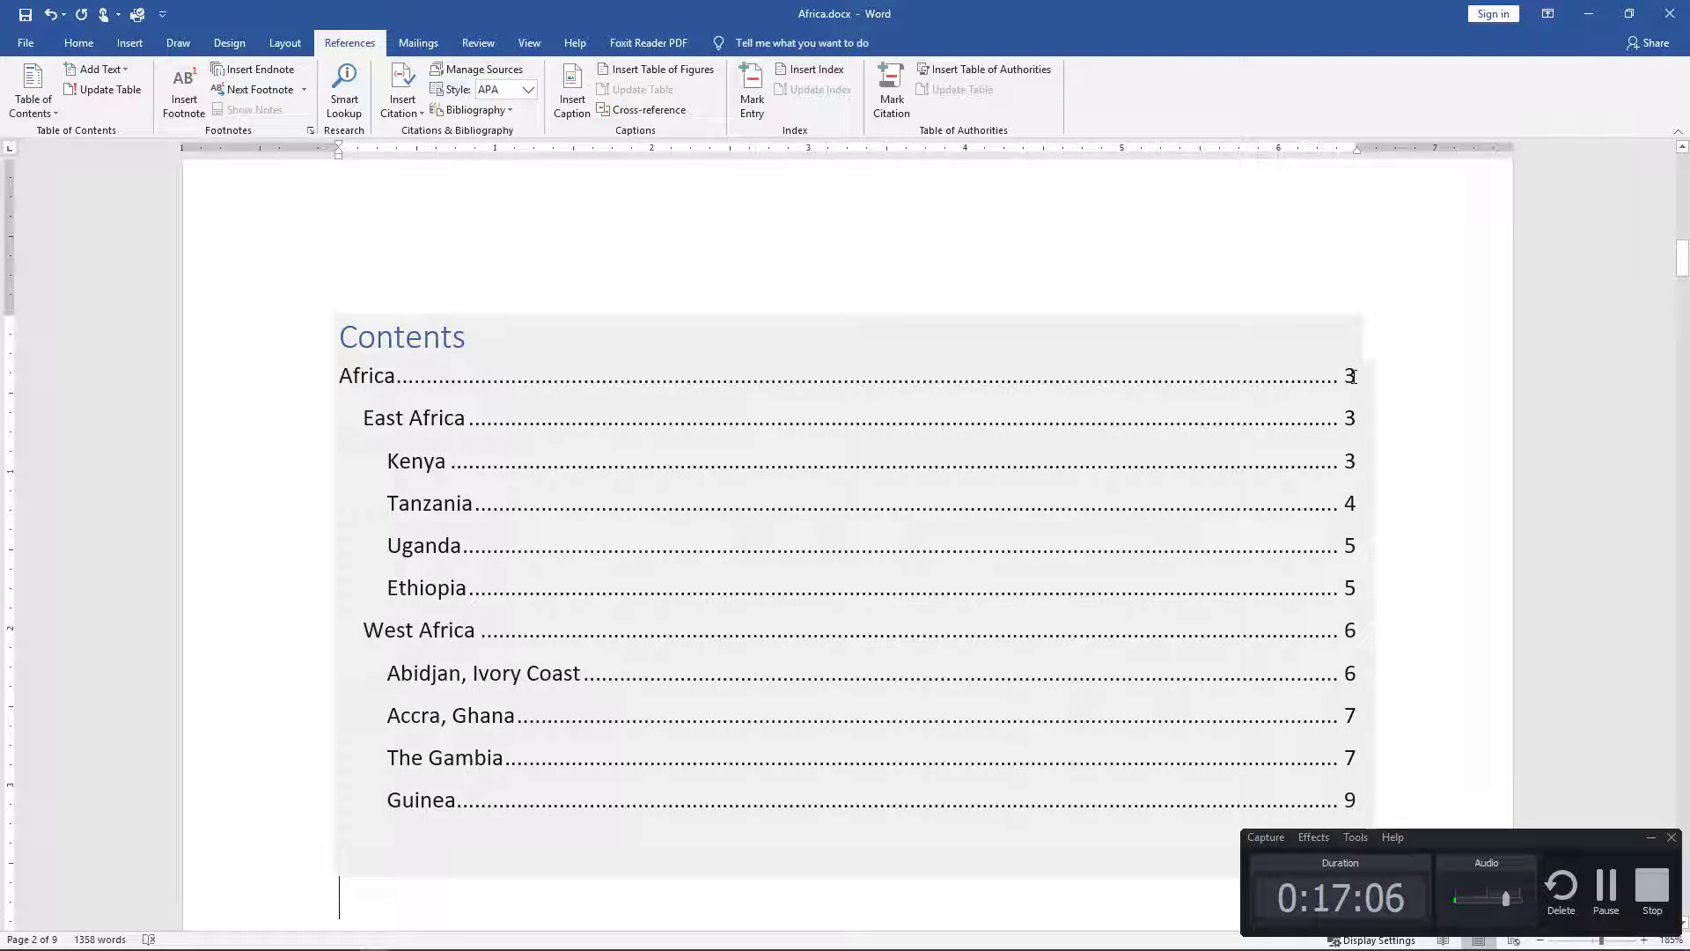
{"action": "left_click", "coordinate": [1352, 377]}
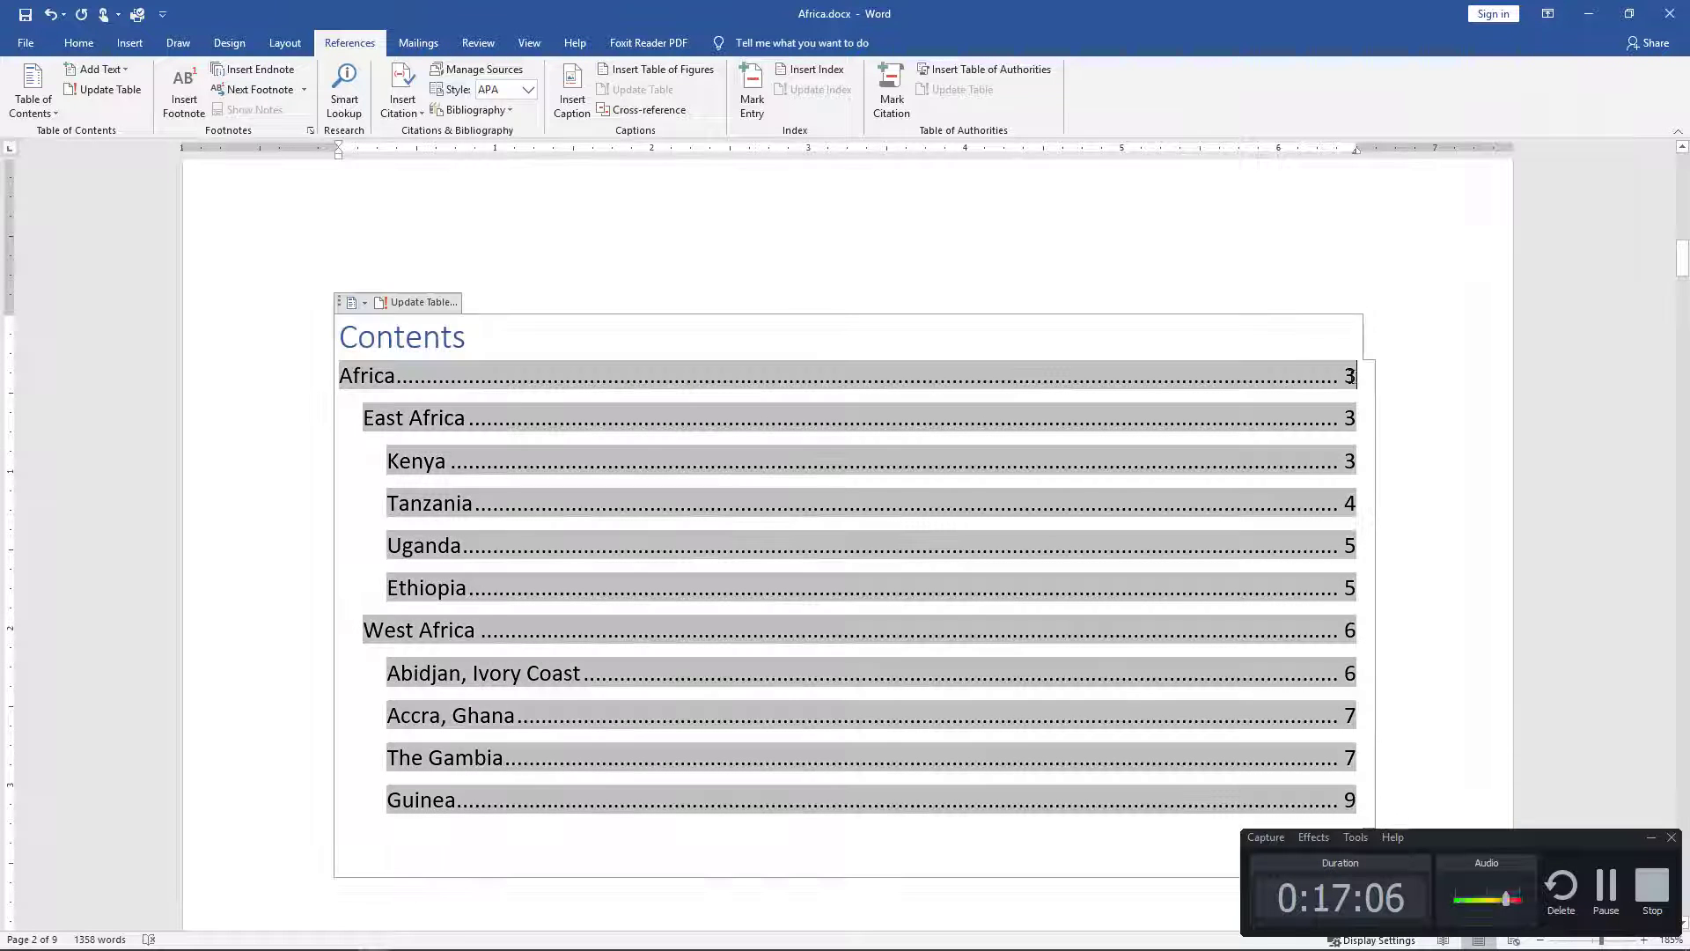
{"action": "left_click", "coordinate": [390, 420]}
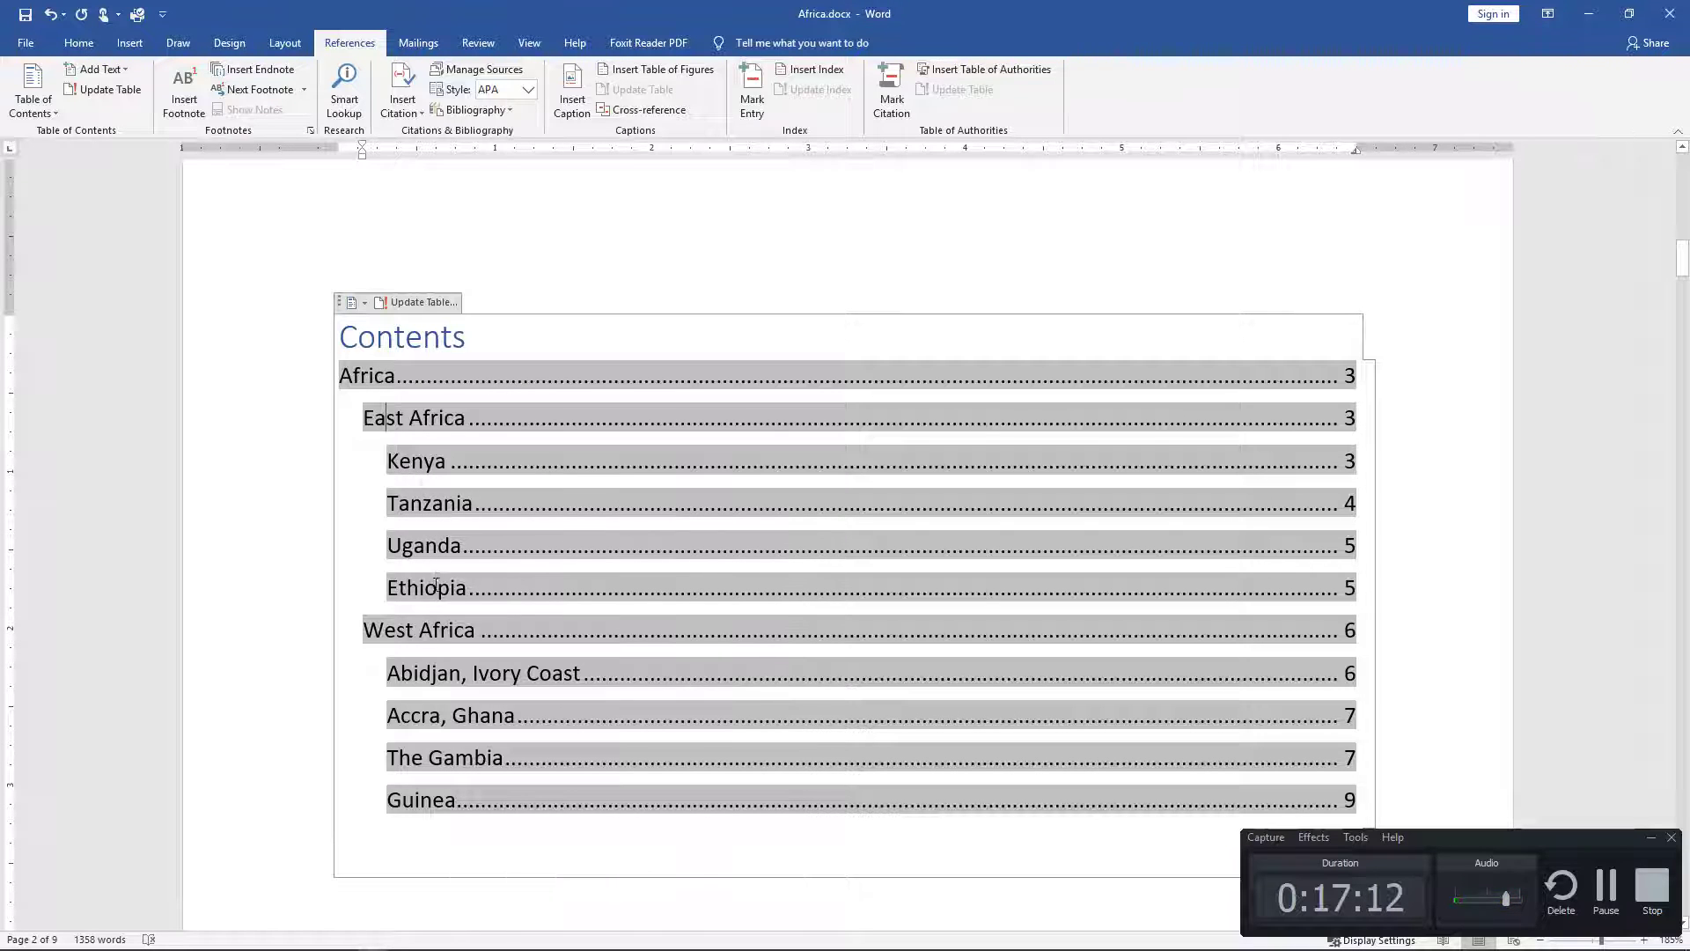
{"action": "left_click", "coordinate": [307, 479]}
{"action": "left_click", "coordinate": [616, 326]}
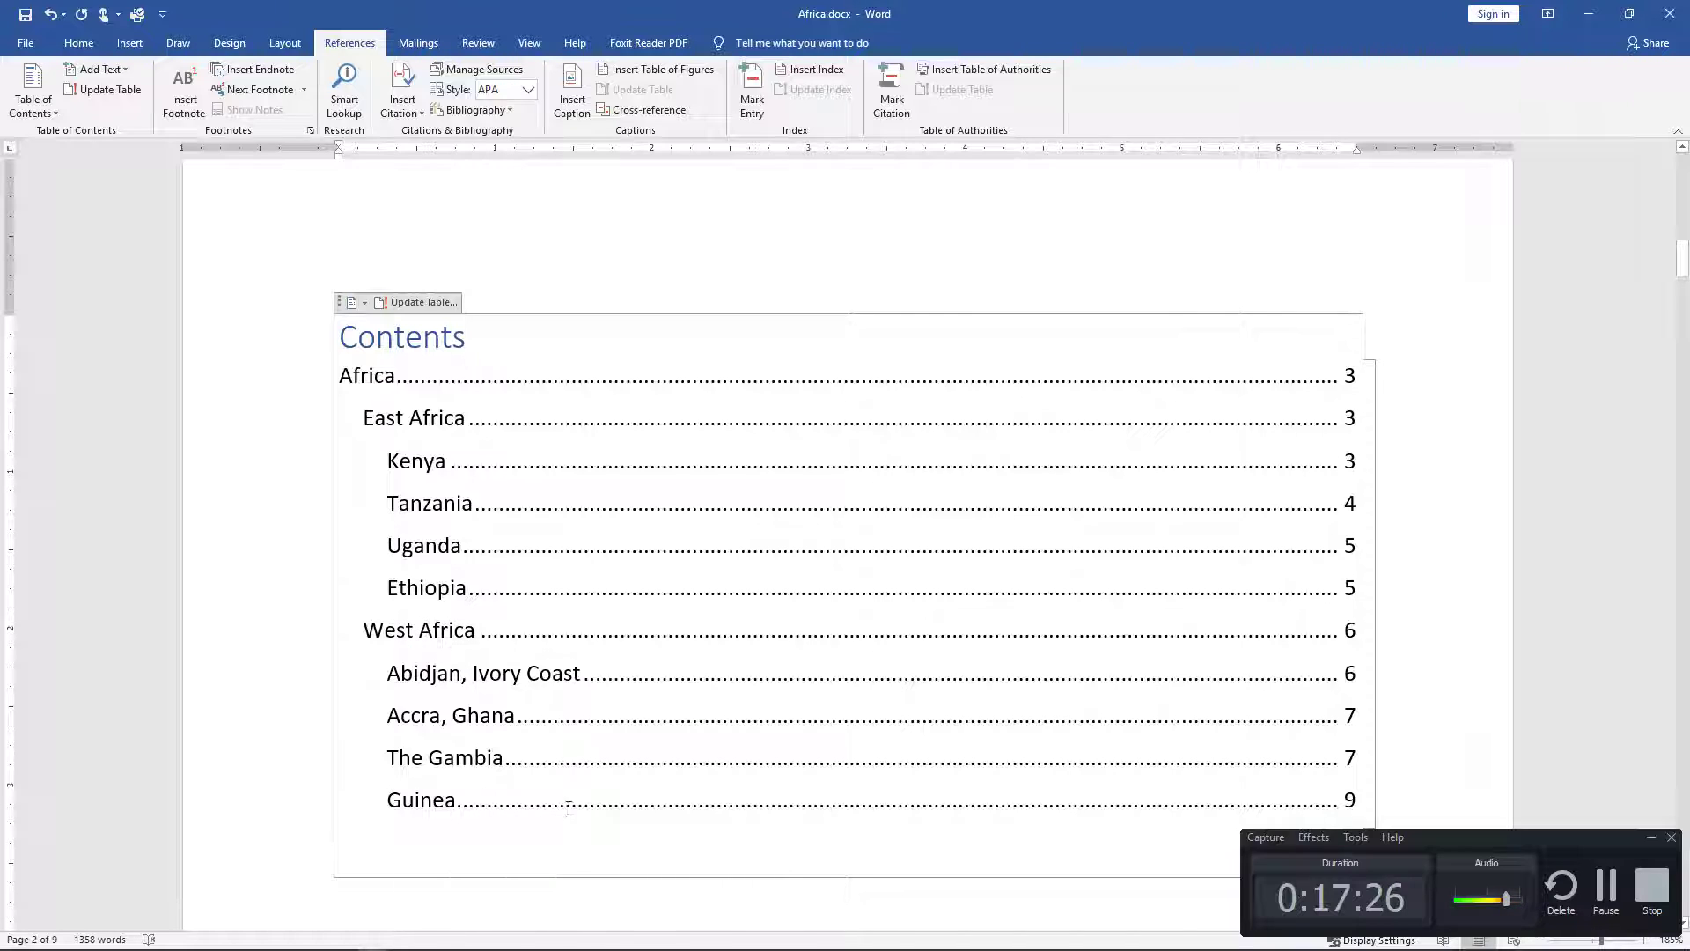
Step: Remove "Abidjan," from the first country heading under West Africa so that it reads "Ivory Coast"
{"action": "scroll", "coordinate": [822, 627], "scroll_direction": "down", "scroll_amount": 15}
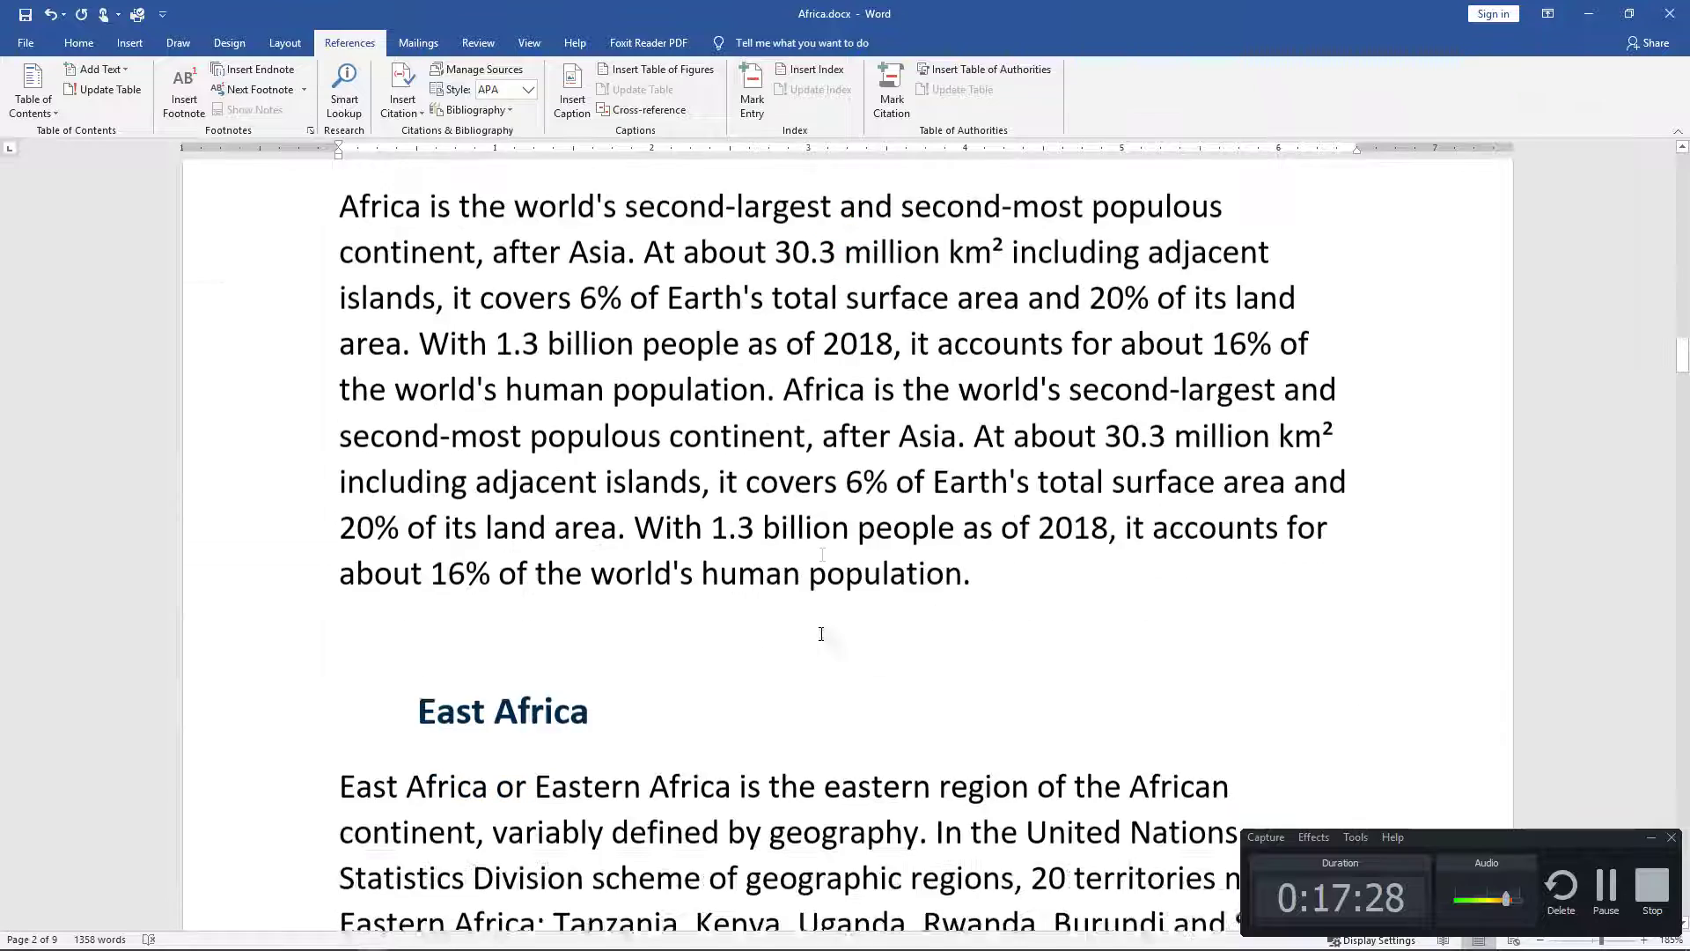
{"action": "scroll", "coordinate": [755, 553], "scroll_direction": "down", "scroll_amount": 20}
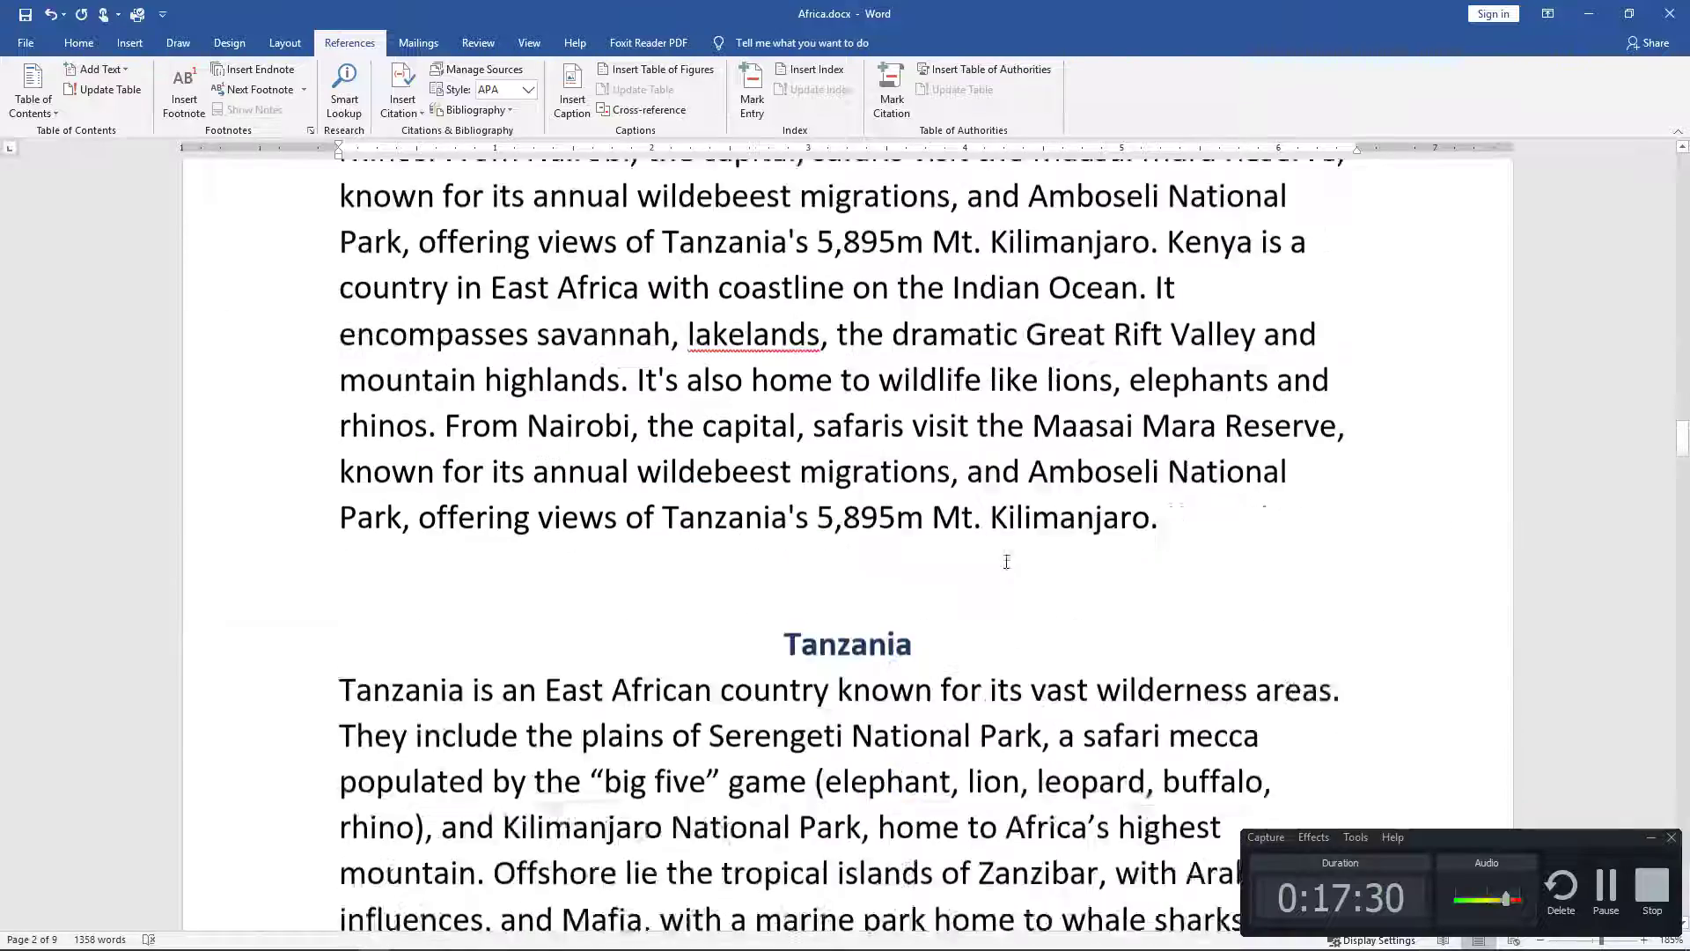
{"action": "scroll", "coordinate": [919, 572], "scroll_direction": "down", "scroll_amount": 20}
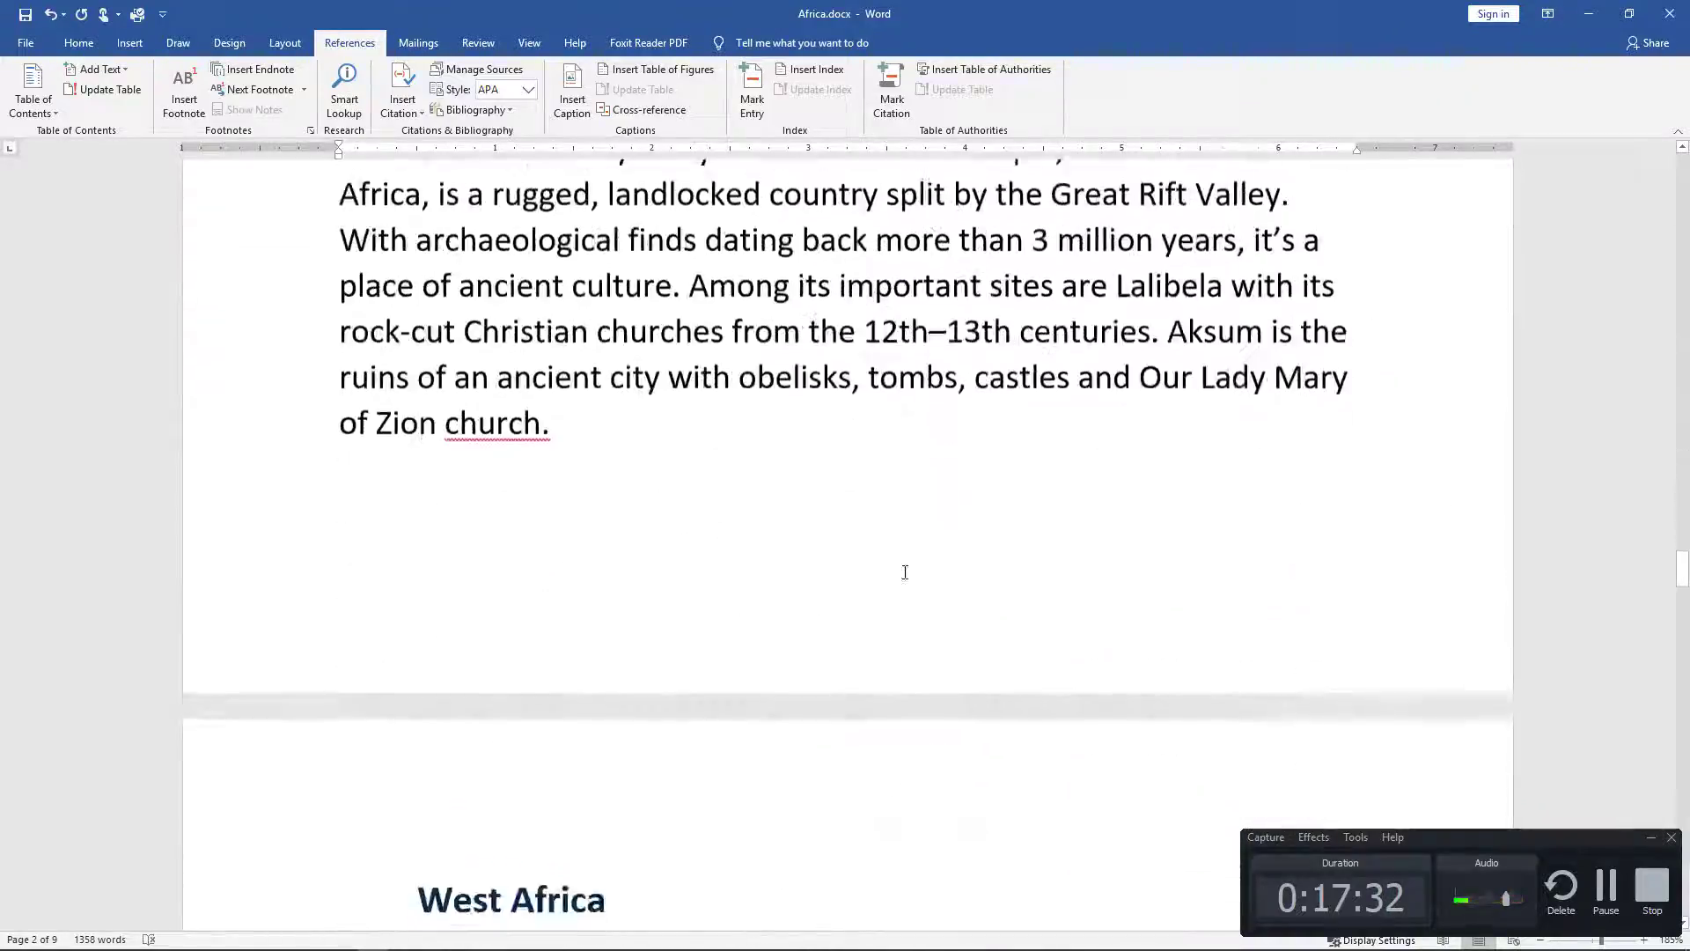
{"action": "scroll", "coordinate": [593, 537], "scroll_direction": "down", "scroll_amount": 10}
{"action": "scroll", "coordinate": [864, 498], "scroll_direction": "up", "scroll_amount": 4}
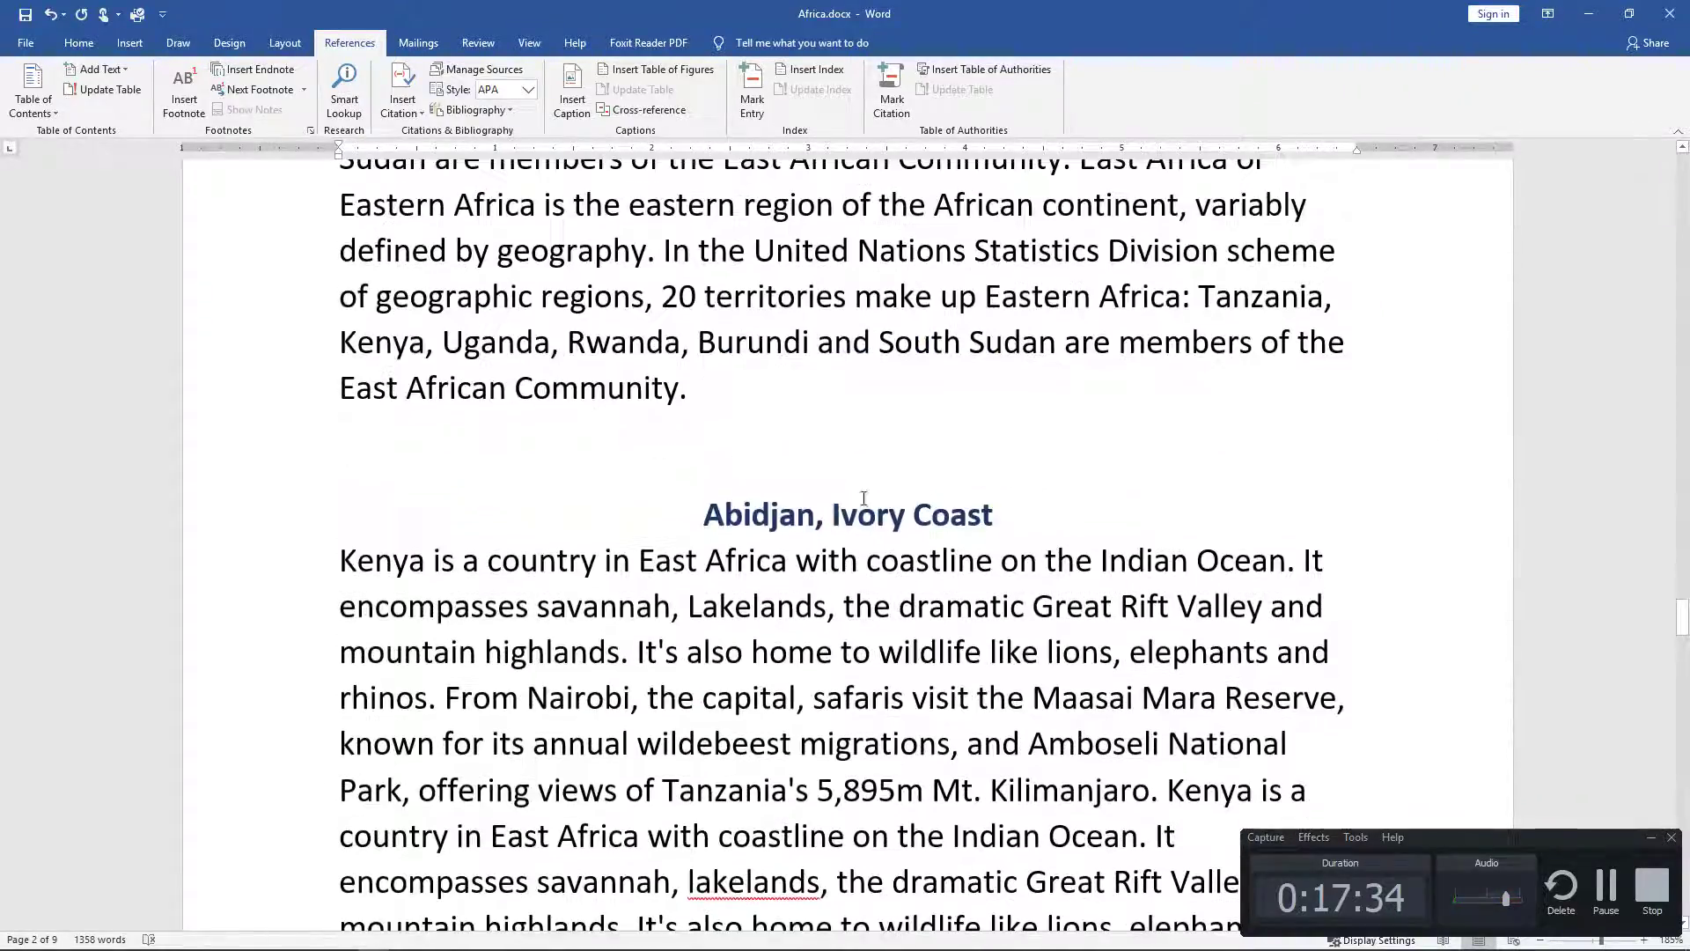
{"action": "left_click_drag", "start_coordinate": [834, 518], "coordinate": [703, 517]}
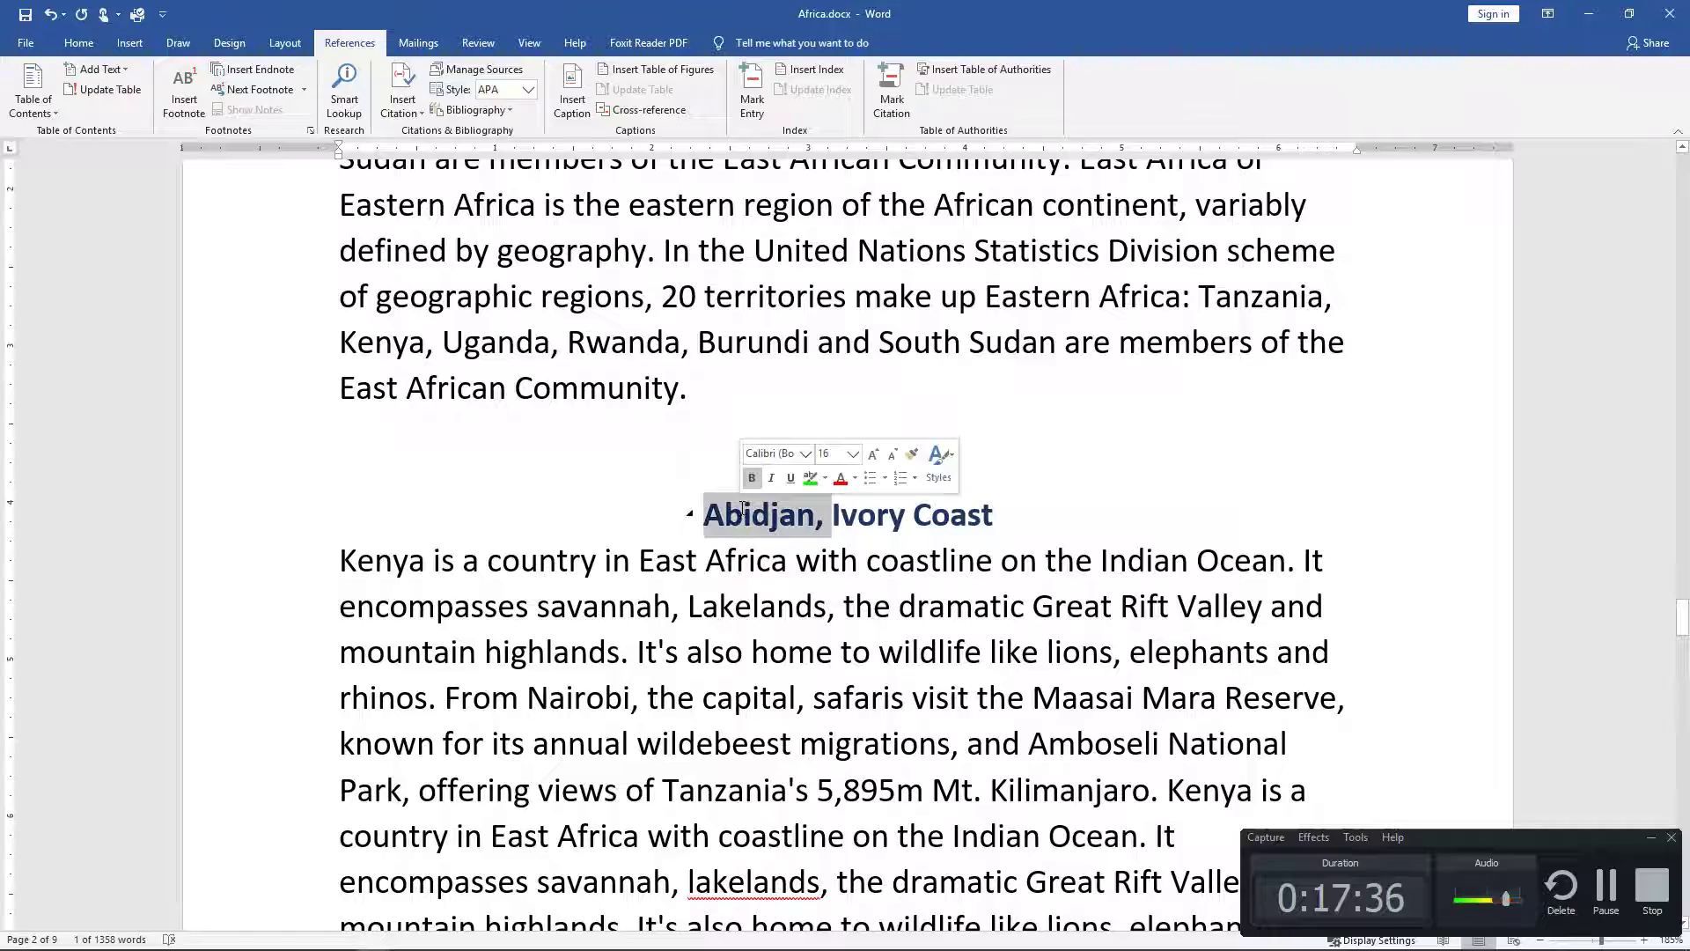
{"action": "key", "text": "BackSpace"}
Step: Update the entire table of contents on the second page to match the edited heading
{"action": "scroll", "coordinate": [1538, 413], "scroll_direction": "up", "scroll_amount": 5}
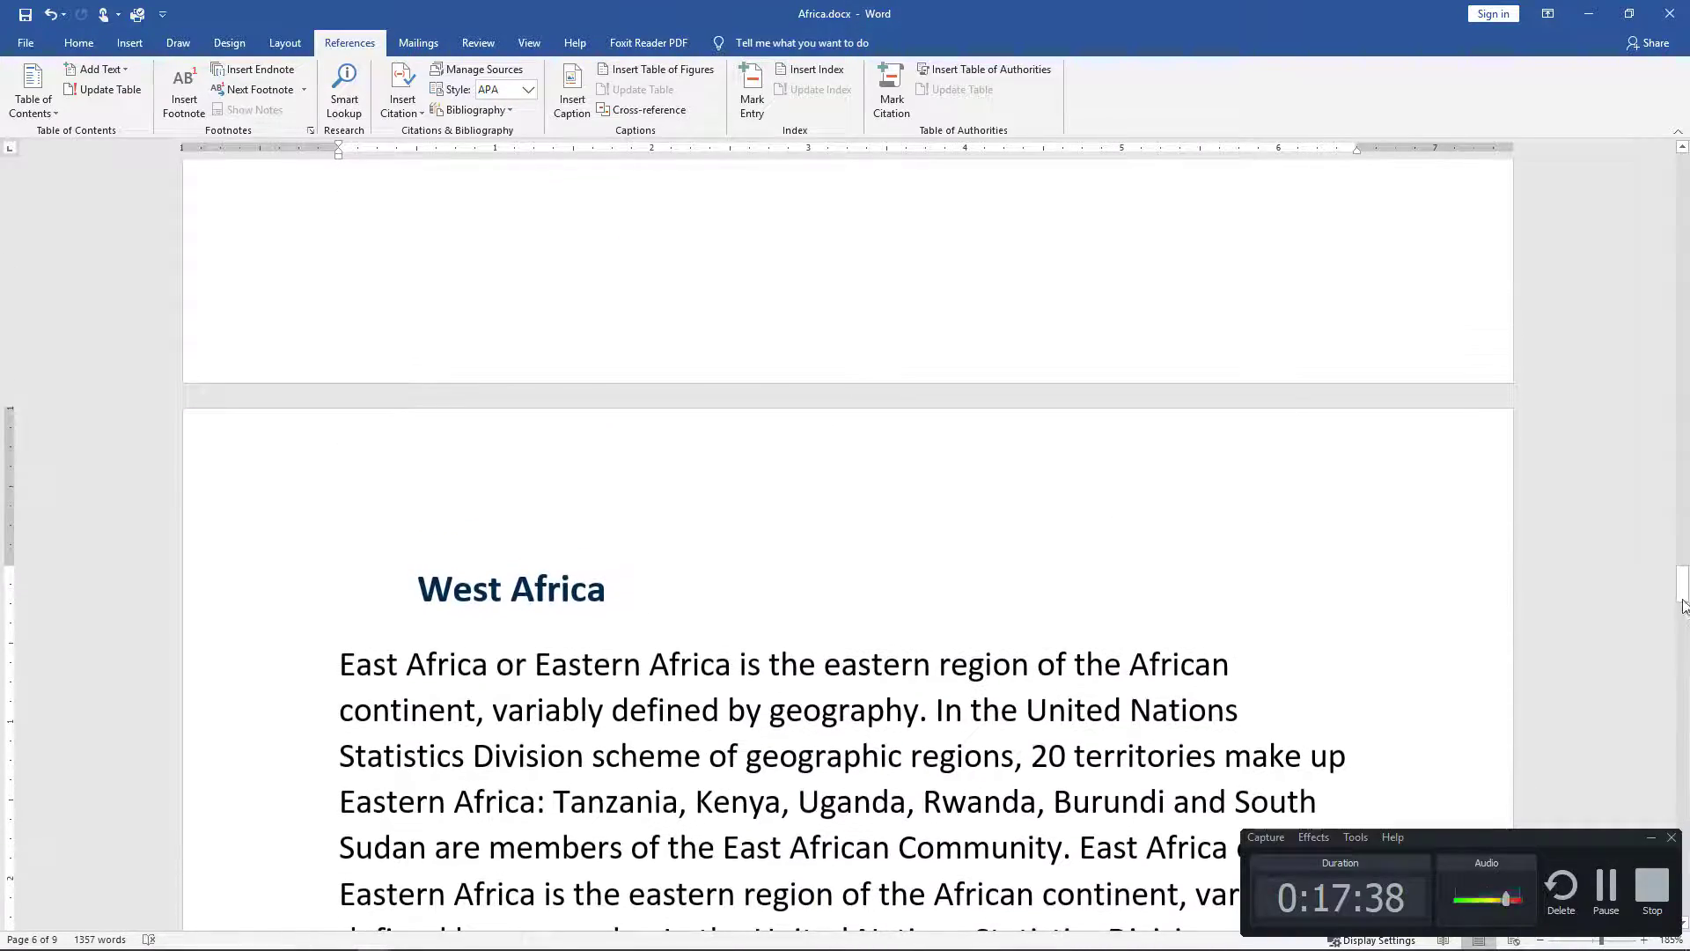
{"action": "mouse_move", "coordinate": [1683, 600]}
{"action": "left_mouse_down"}
{"action": "mouse_move", "coordinate": [1677, 176]}
{"action": "mouse_move", "coordinate": [1672, 338]}
{"action": "mouse_move", "coordinate": [1675, 294]}
{"action": "left_mouse_up"}
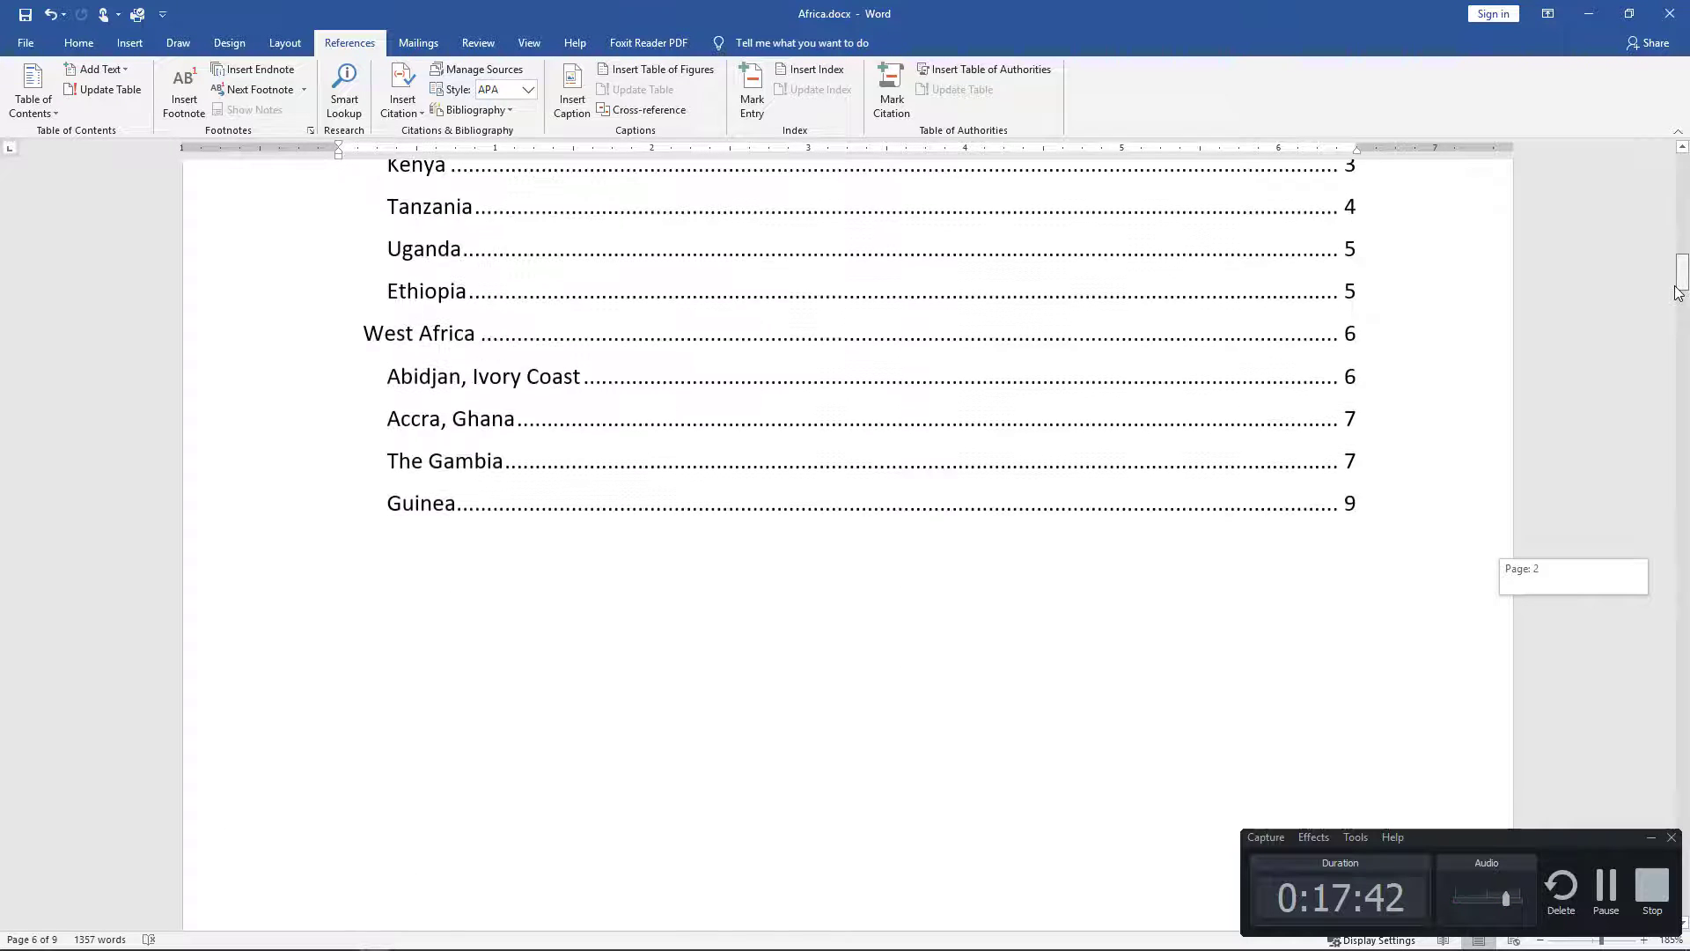
{"action": "left_click", "coordinate": [407, 407]}
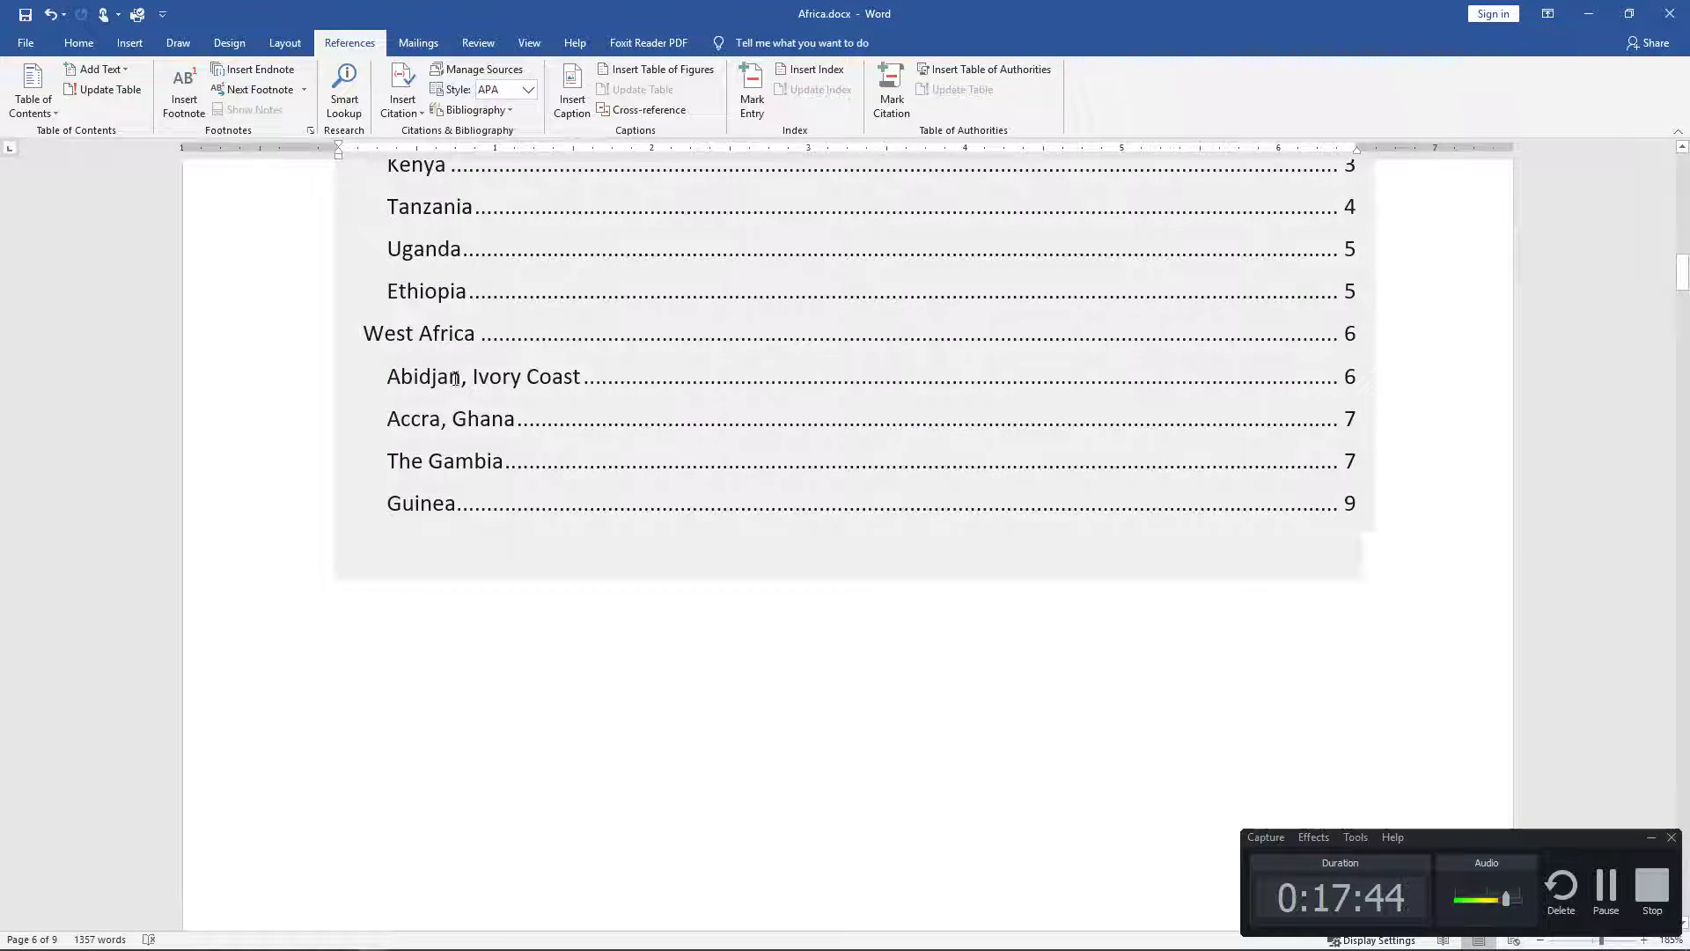
{"action": "right_click", "coordinate": [669, 356]}
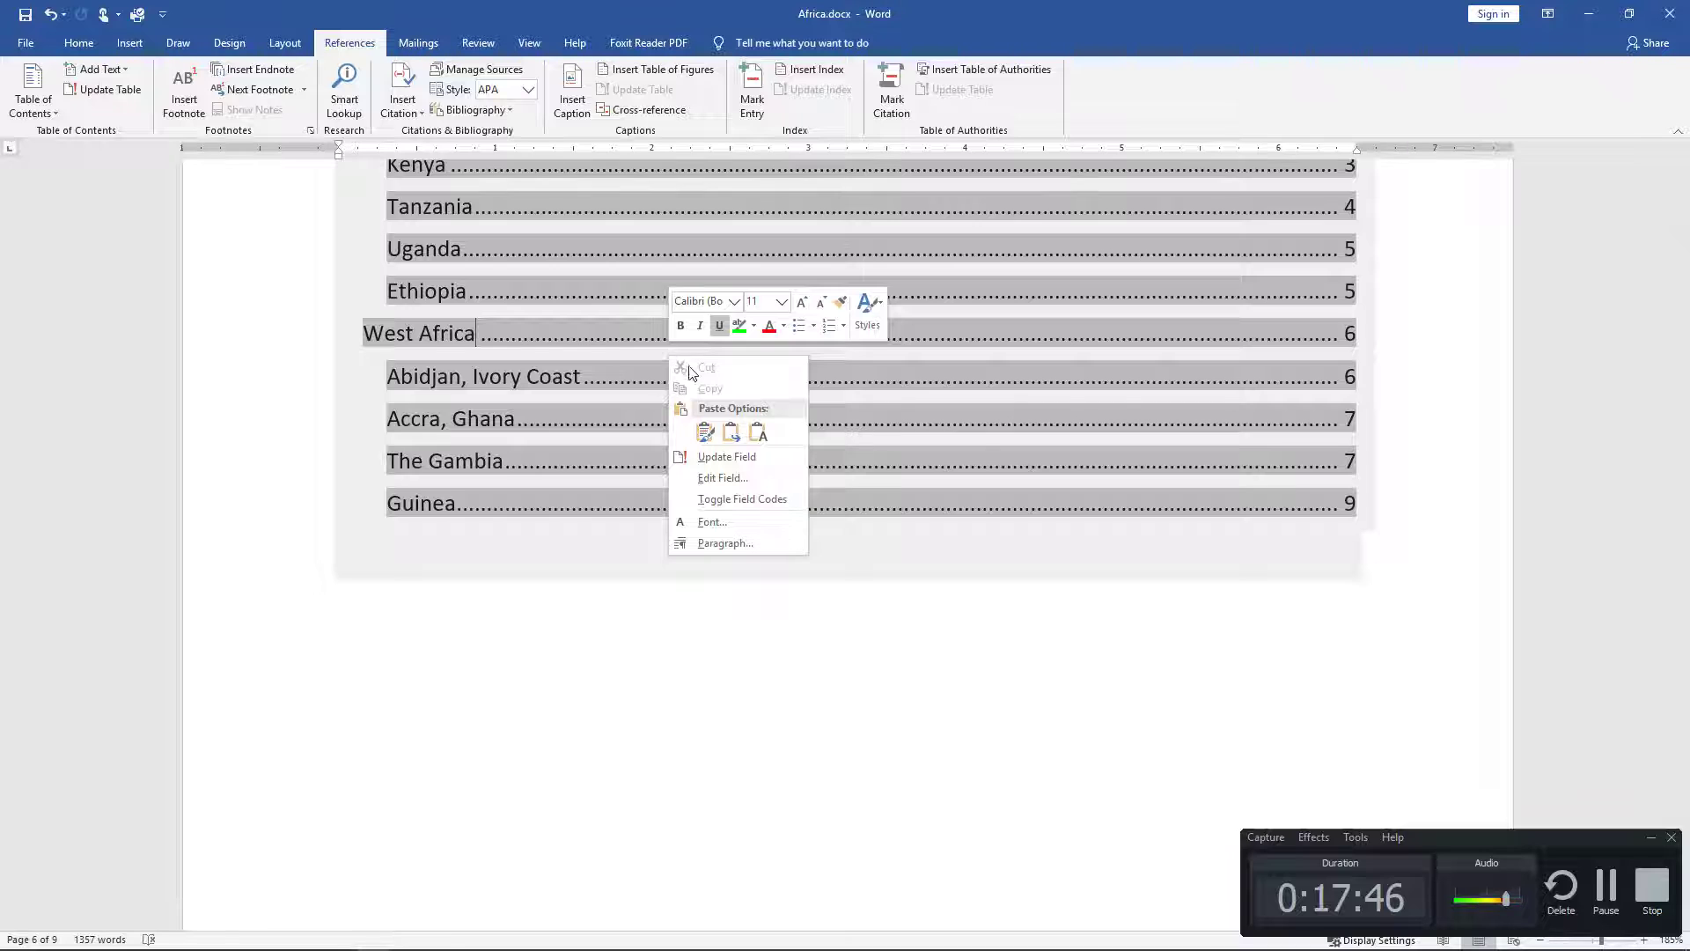
{"action": "scroll", "coordinate": [507, 389], "scroll_direction": "up", "scroll_amount": 3}
{"action": "left_click", "coordinate": [400, 514]}
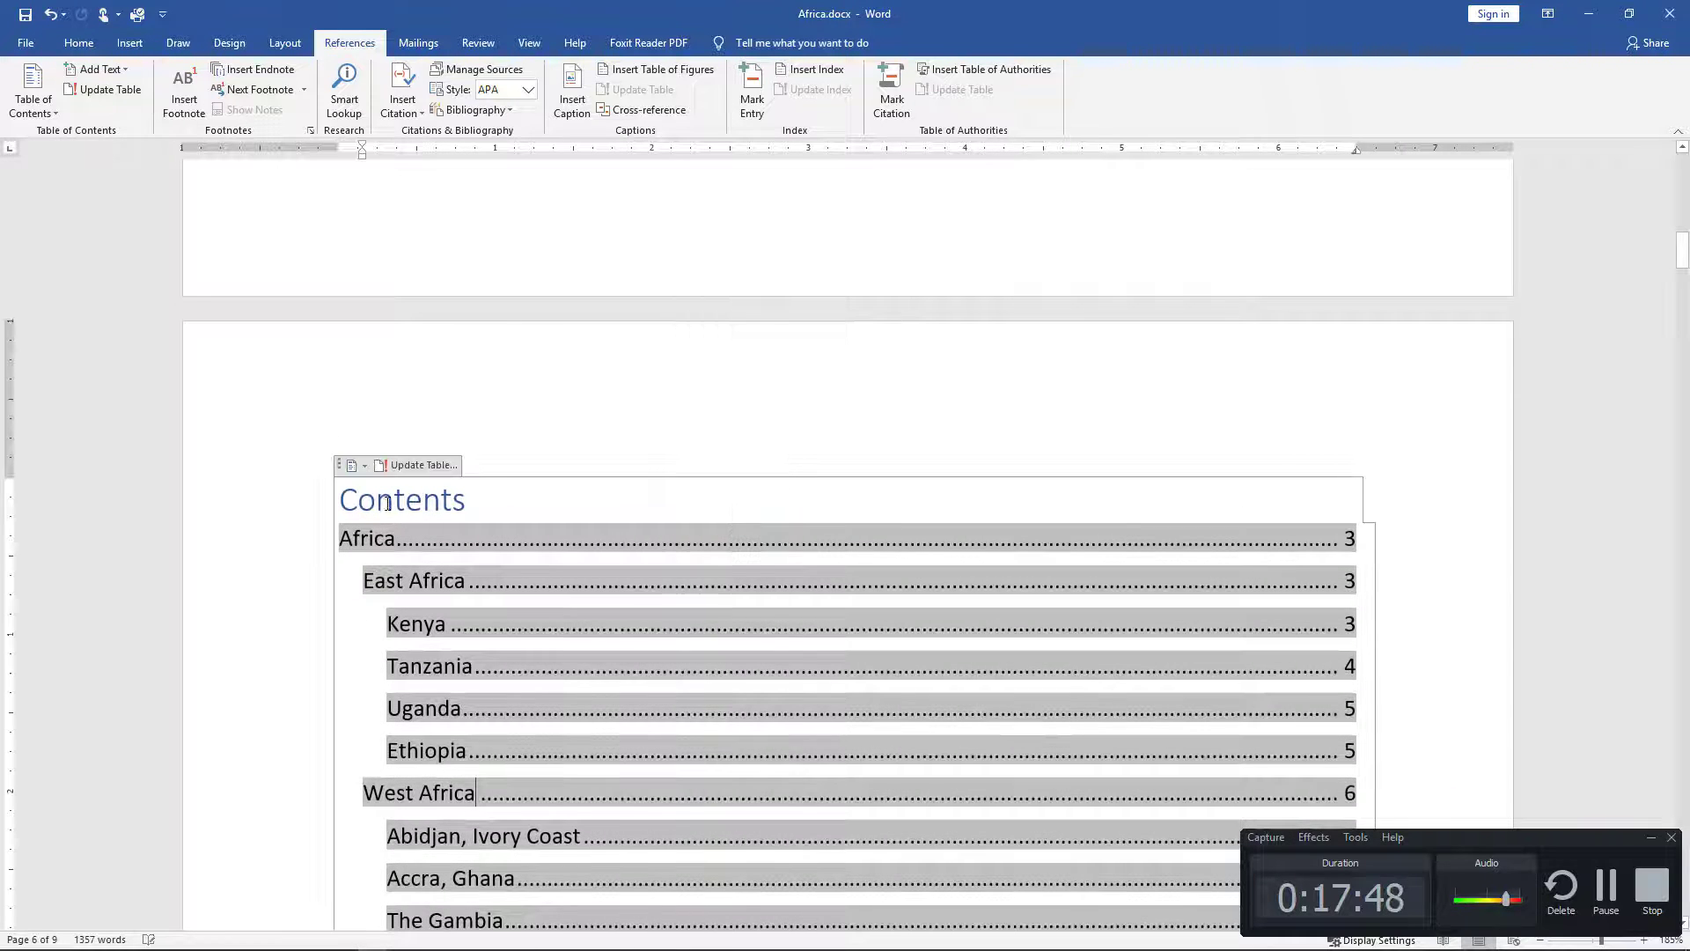
{"action": "left_click", "coordinate": [409, 467]}
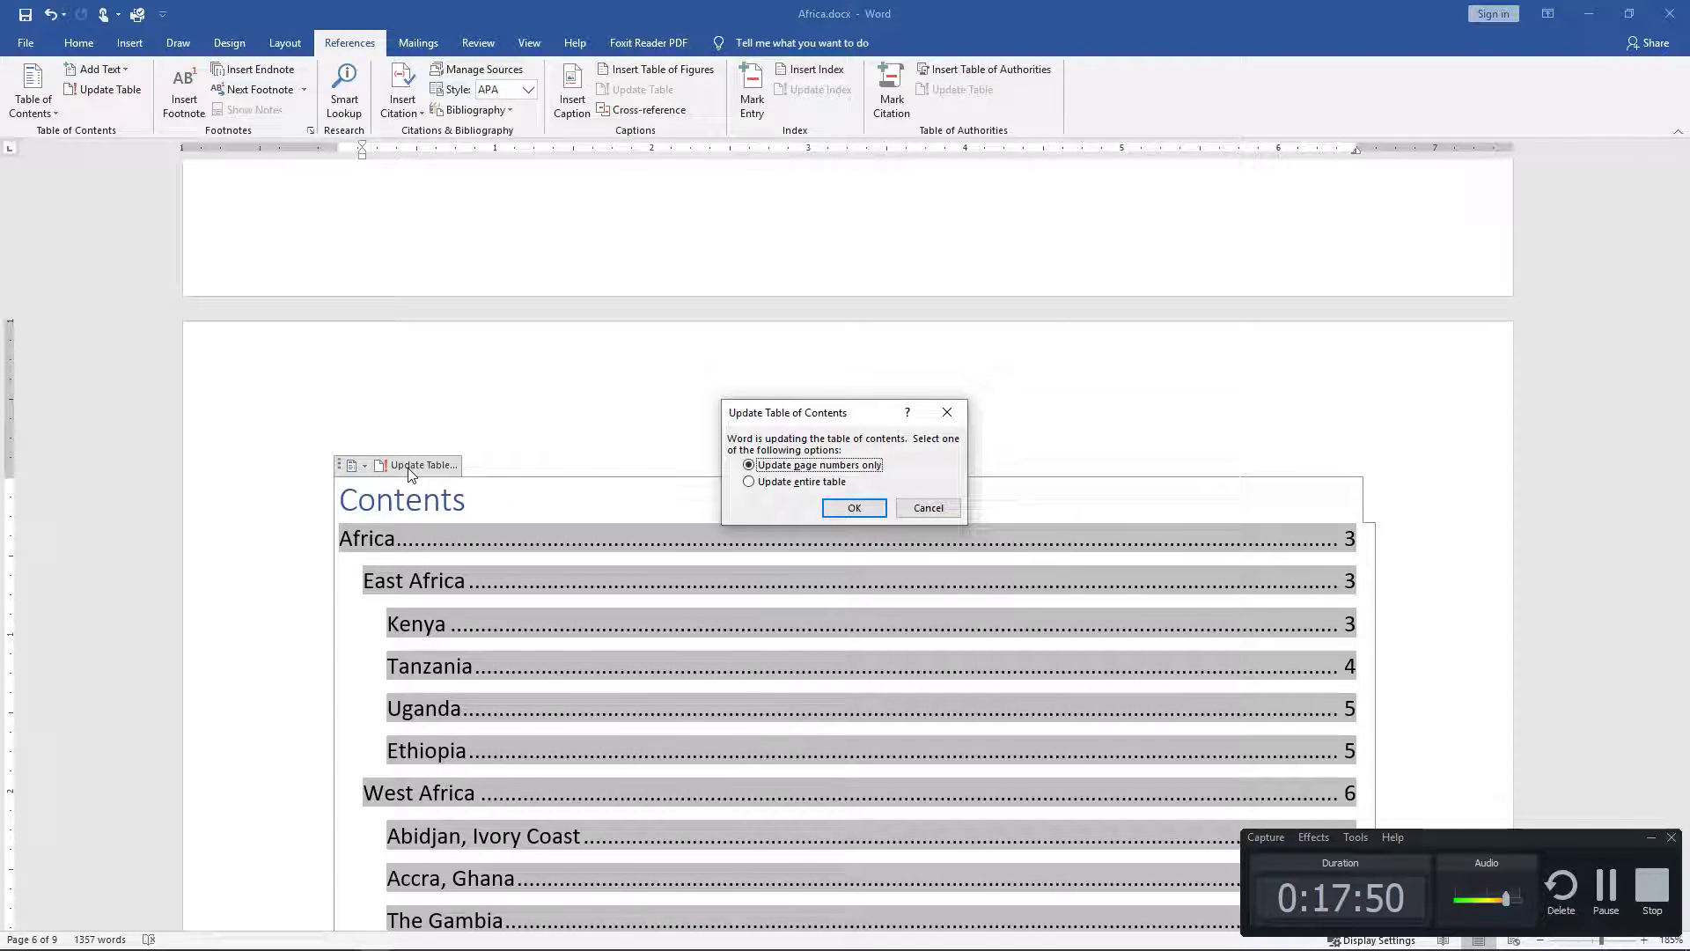
{"action": "left_click", "coordinate": [803, 484]}
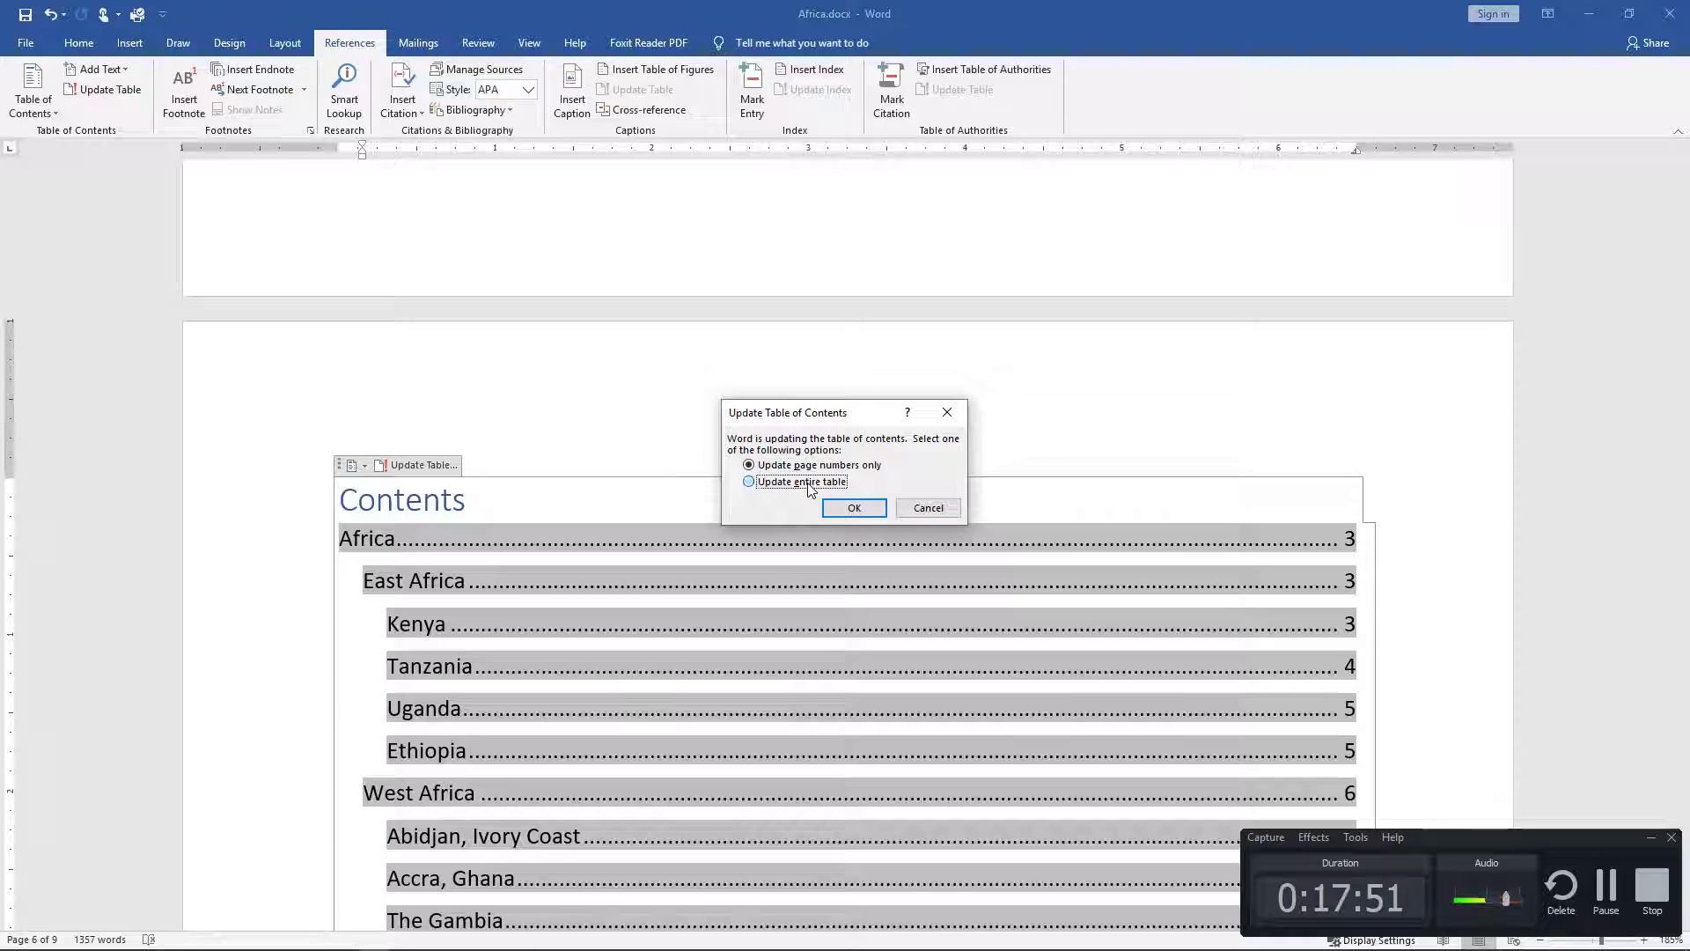
{"action": "left_click", "coordinate": [868, 508]}
{"action": "scroll", "coordinate": [784, 558], "scroll_direction": "down", "scroll_amount": 3}
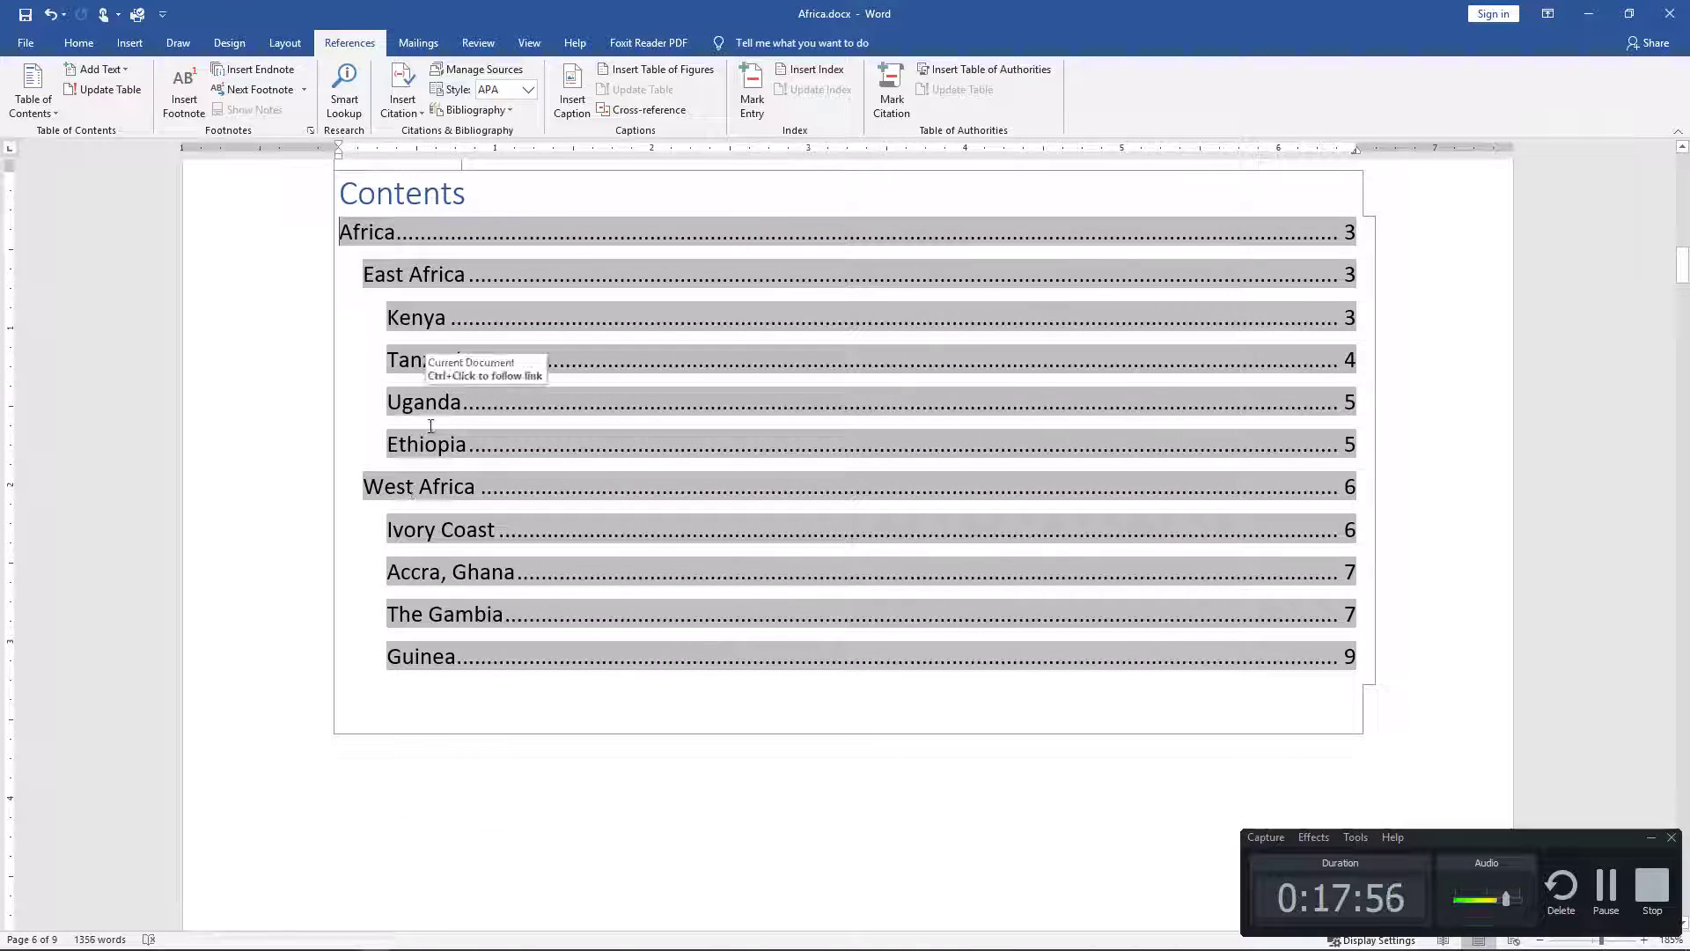
{"action": "scroll", "coordinate": [550, 476], "scroll_direction": "up", "scroll_amount": 5}
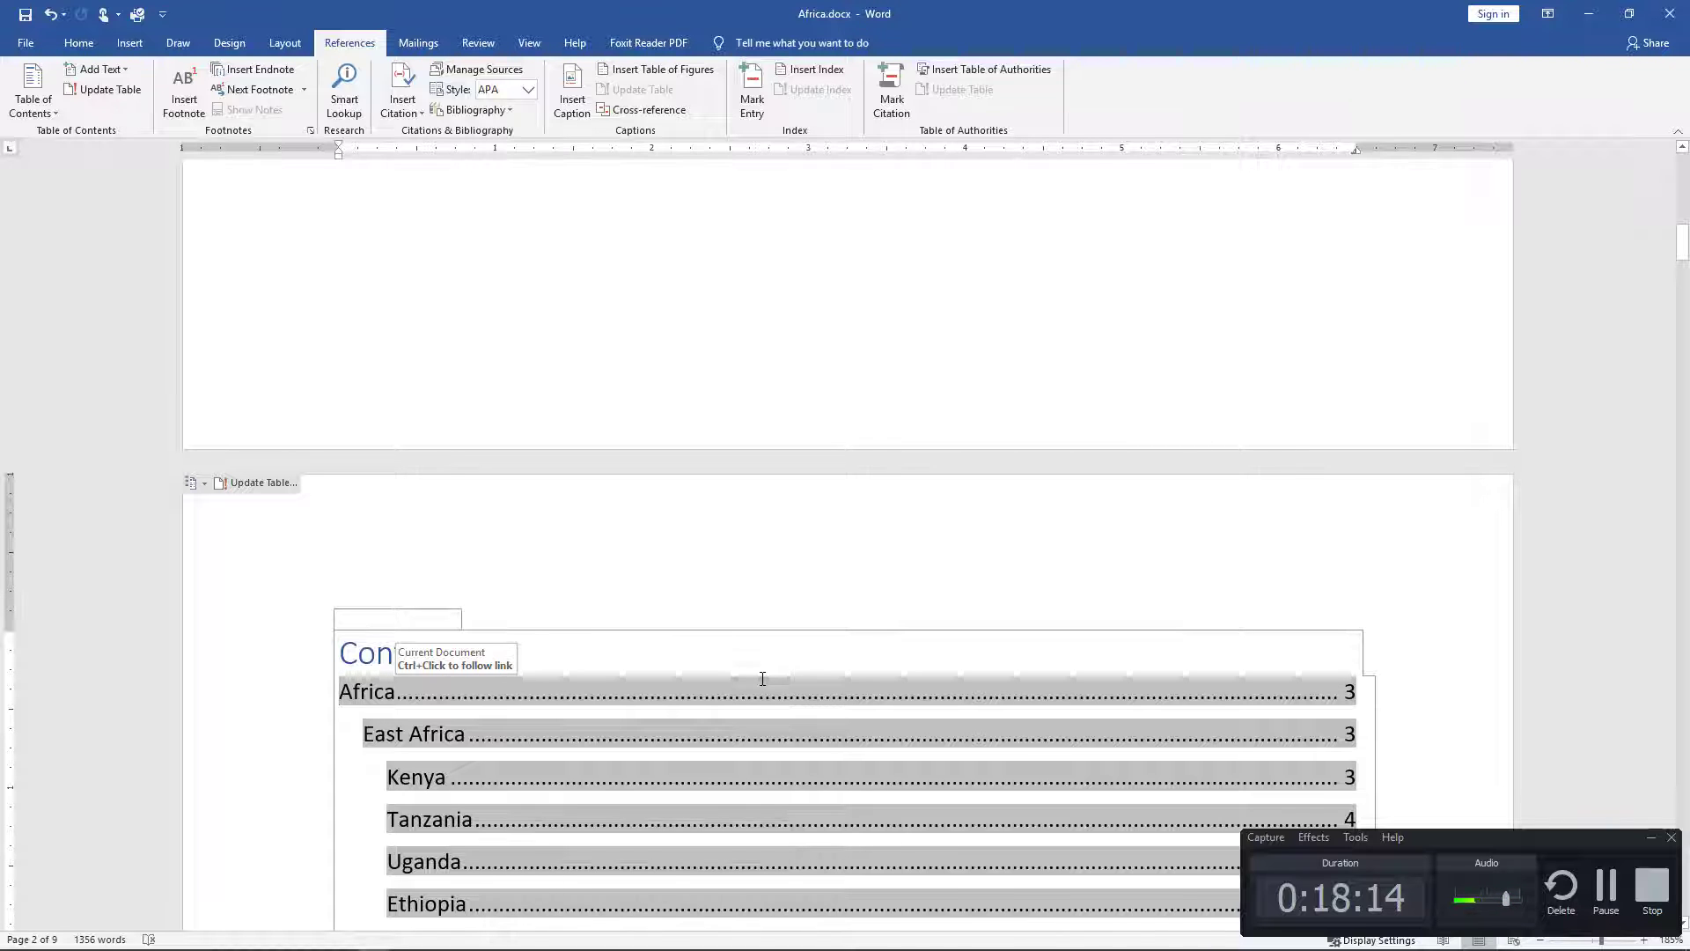
{"action": "scroll", "coordinate": [618, 633], "scroll_direction": "down", "scroll_amount": 3}
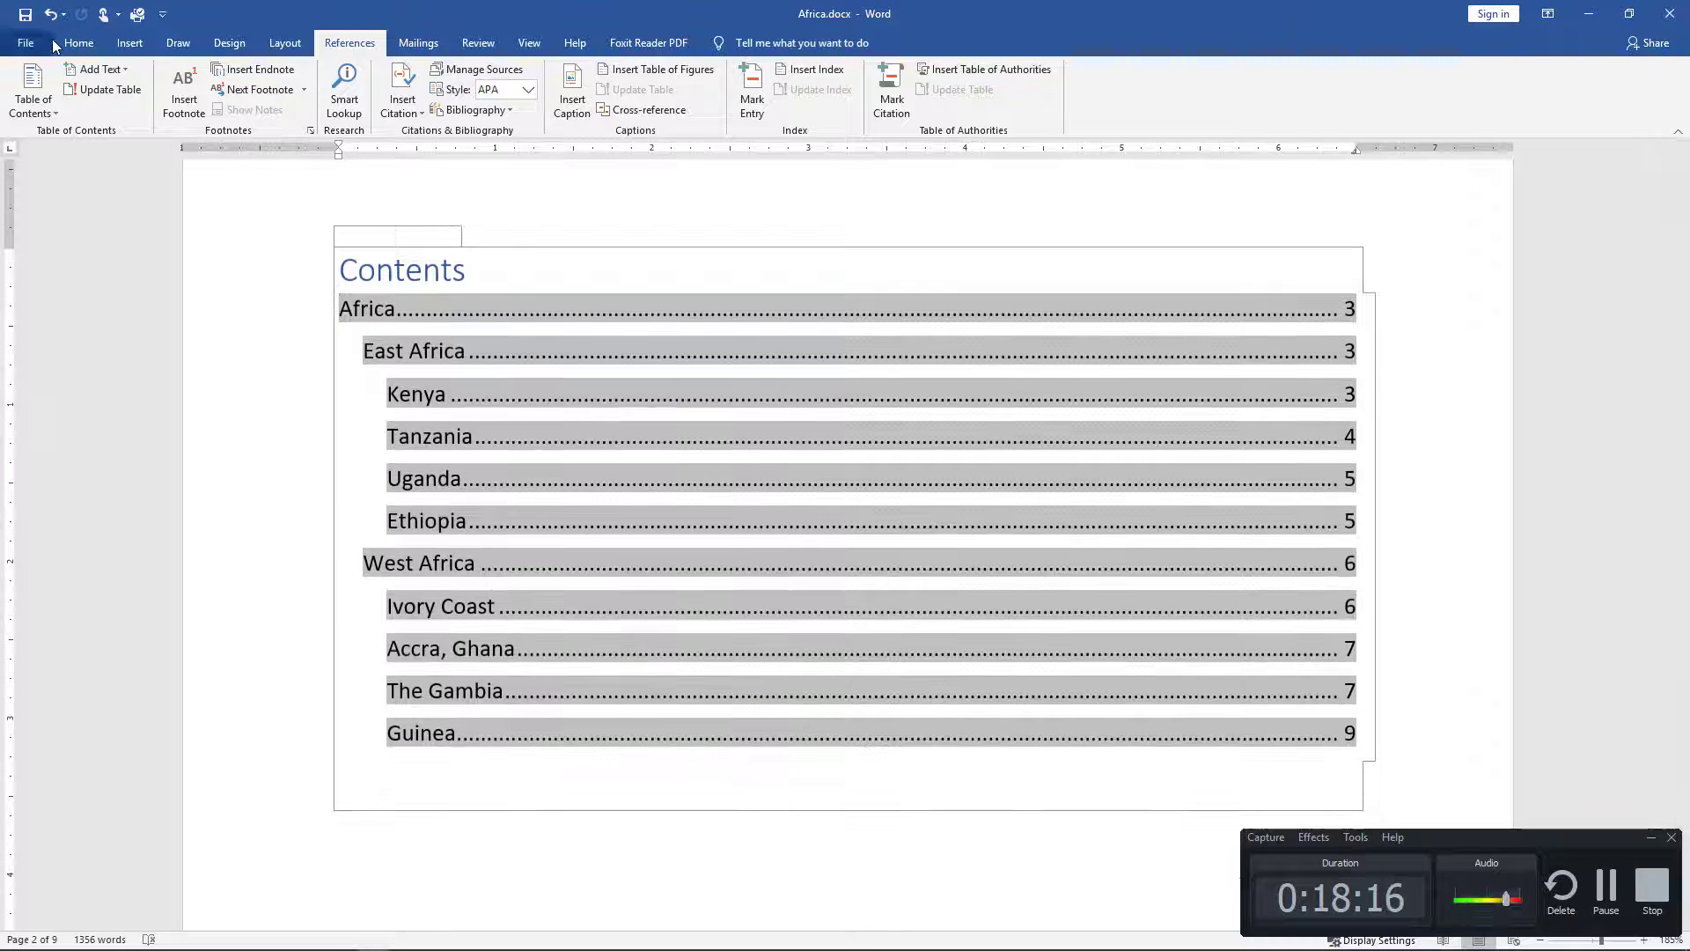
Step: Save a copy of the document to the Desktop as a PDF named Africa.pdf
{"action": "left_click", "coordinate": [25, 42]}
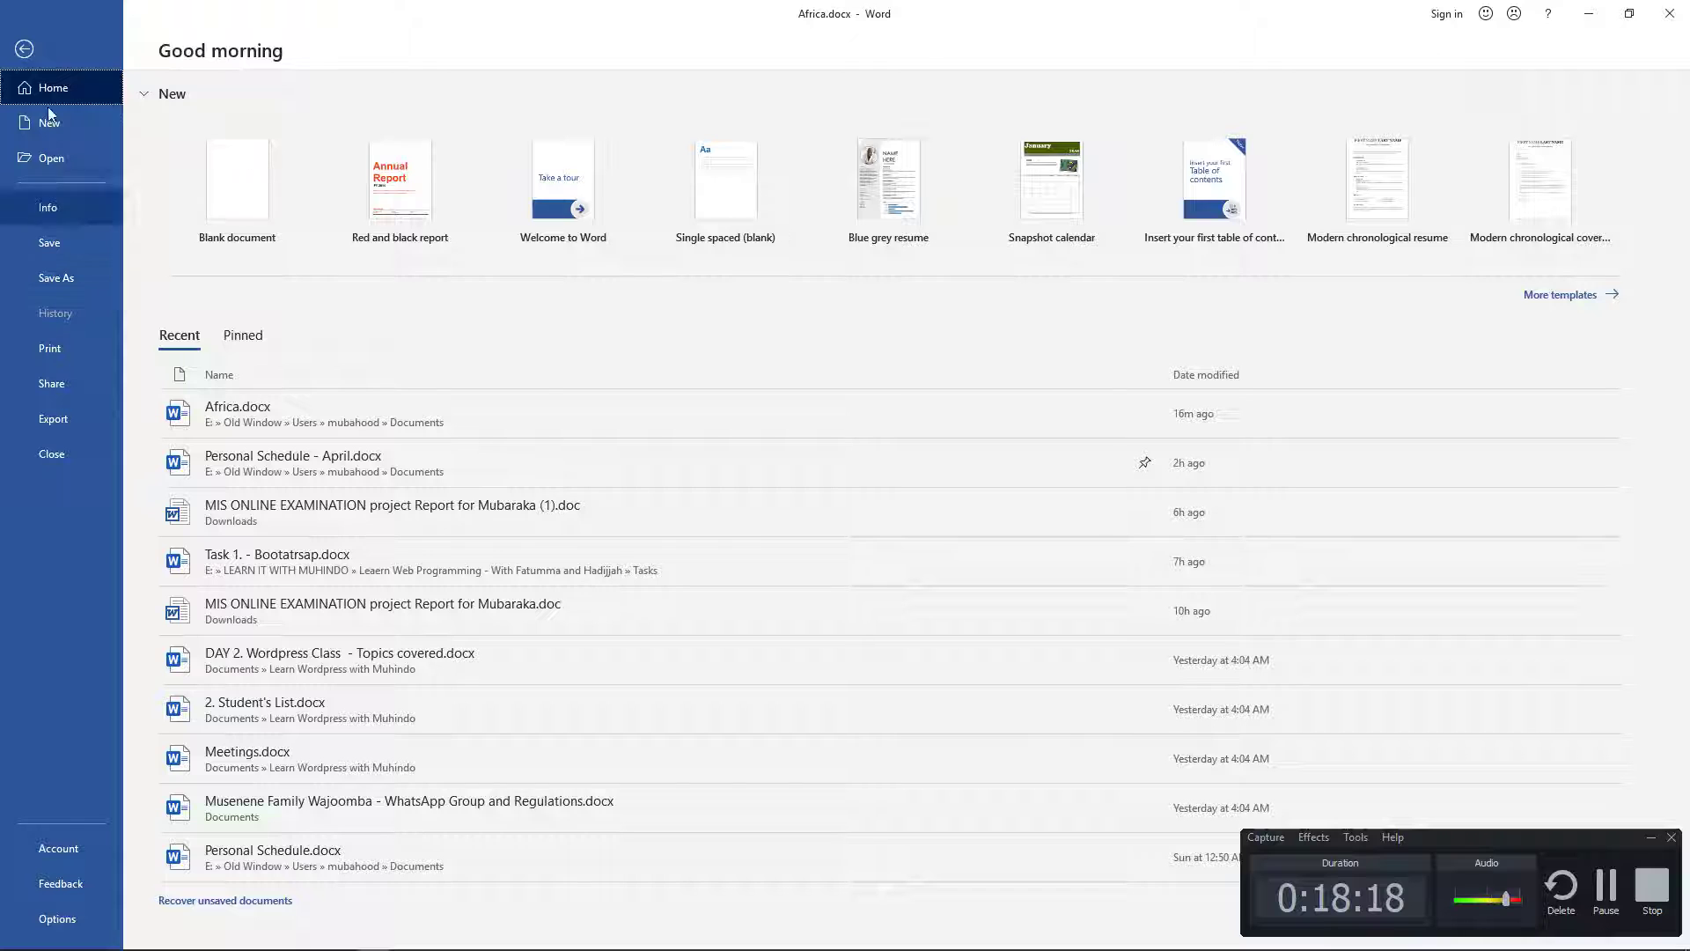
{"action": "left_click", "coordinate": [24, 48]}
{"action": "left_click", "coordinate": [25, 42]}
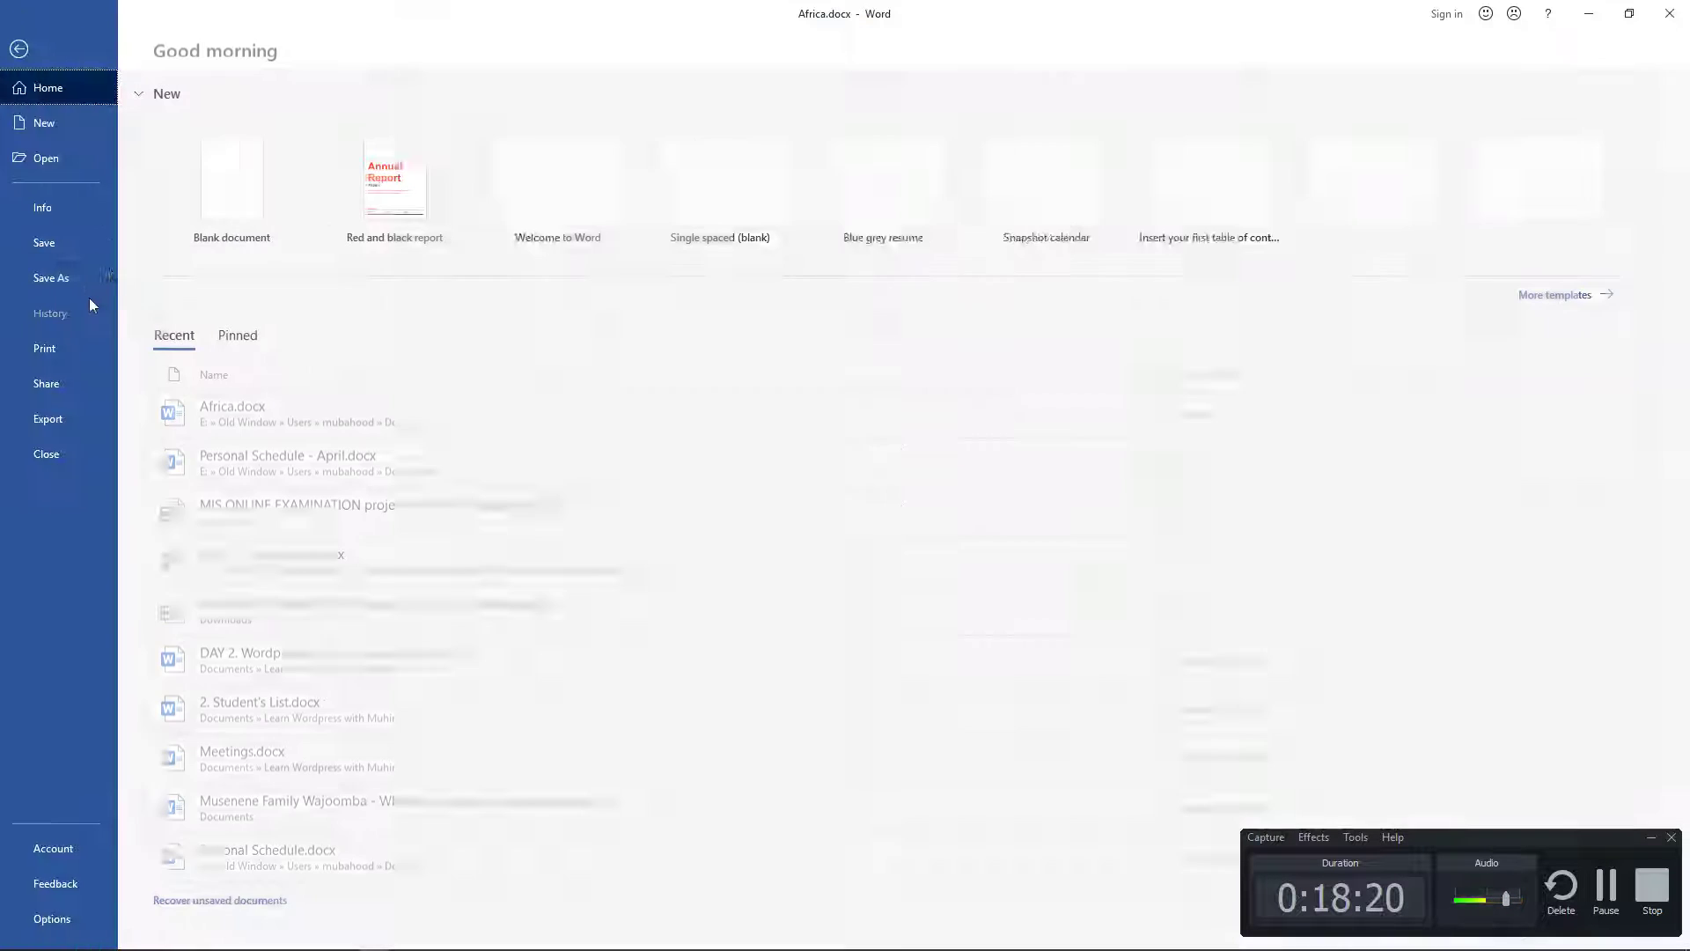
{"action": "left_click", "coordinate": [49, 278]}
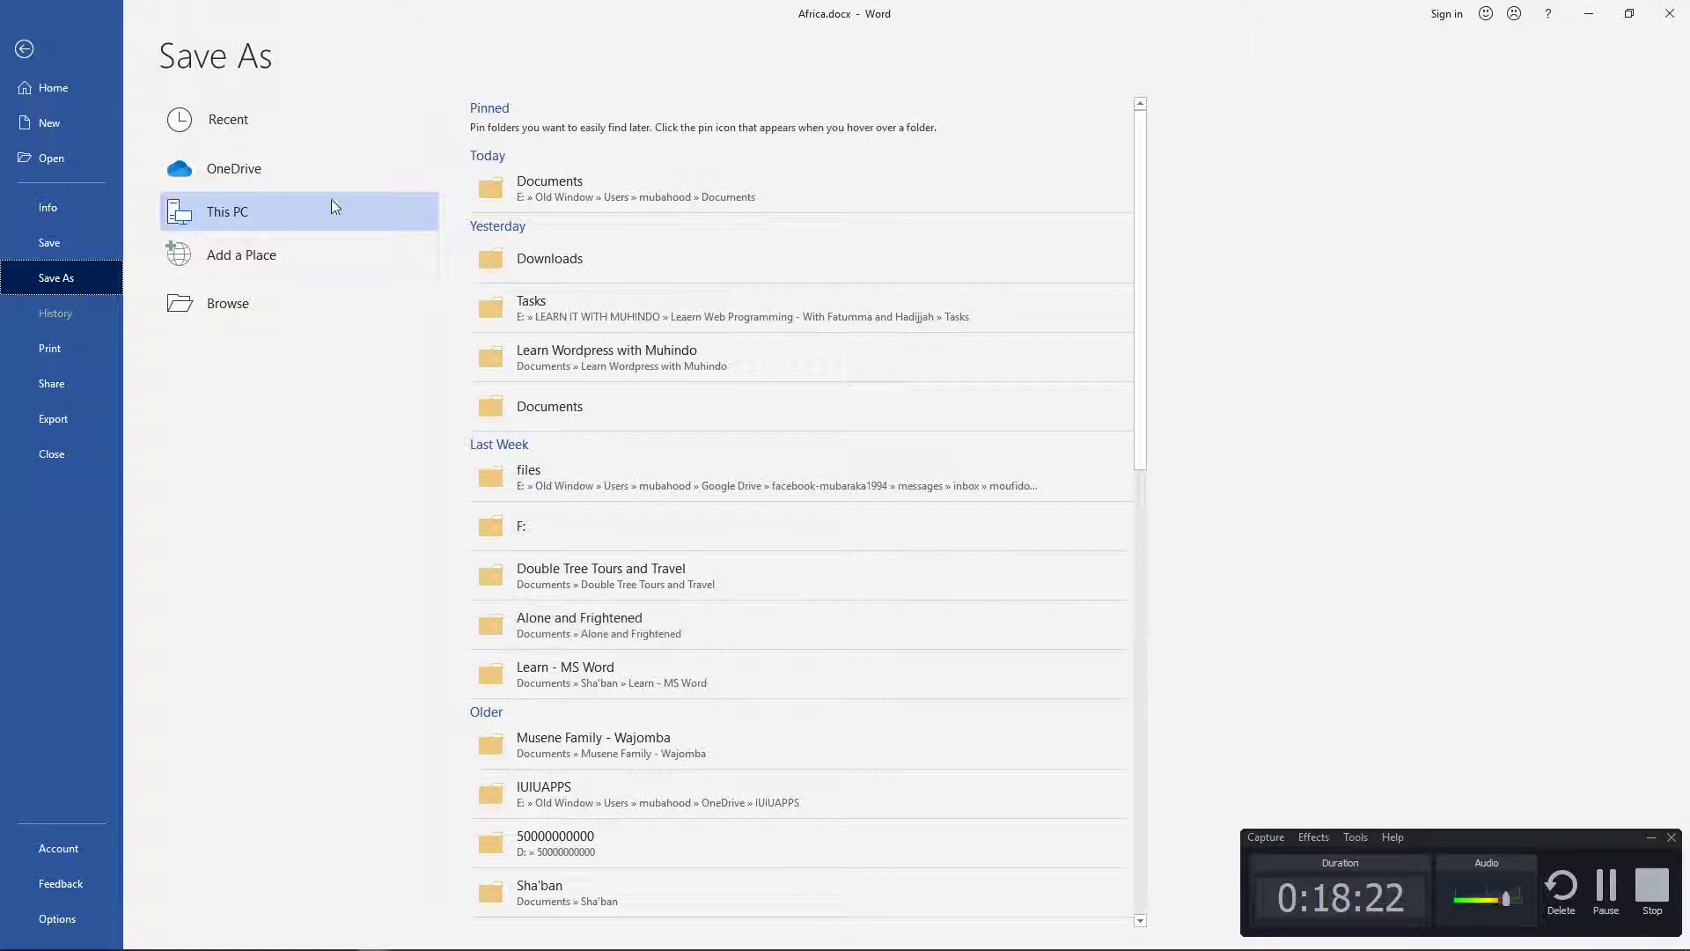
{"action": "left_click", "coordinate": [547, 189]}
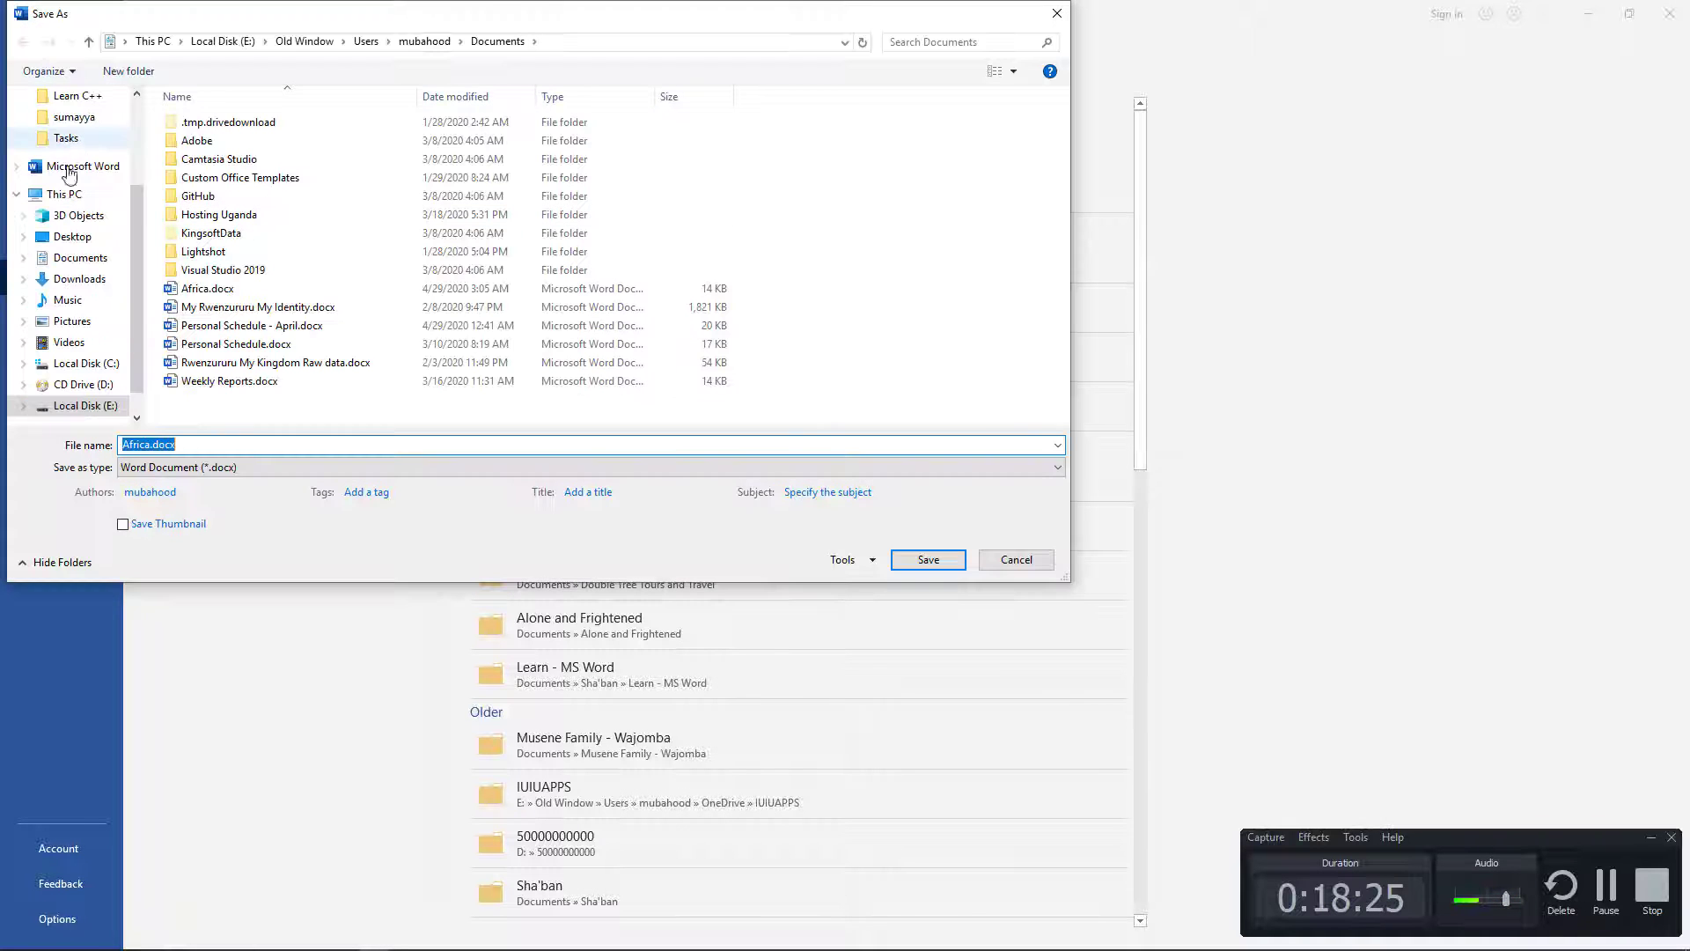
{"action": "left_click", "coordinate": [71, 236]}
{"action": "left_click", "coordinate": [188, 467]}
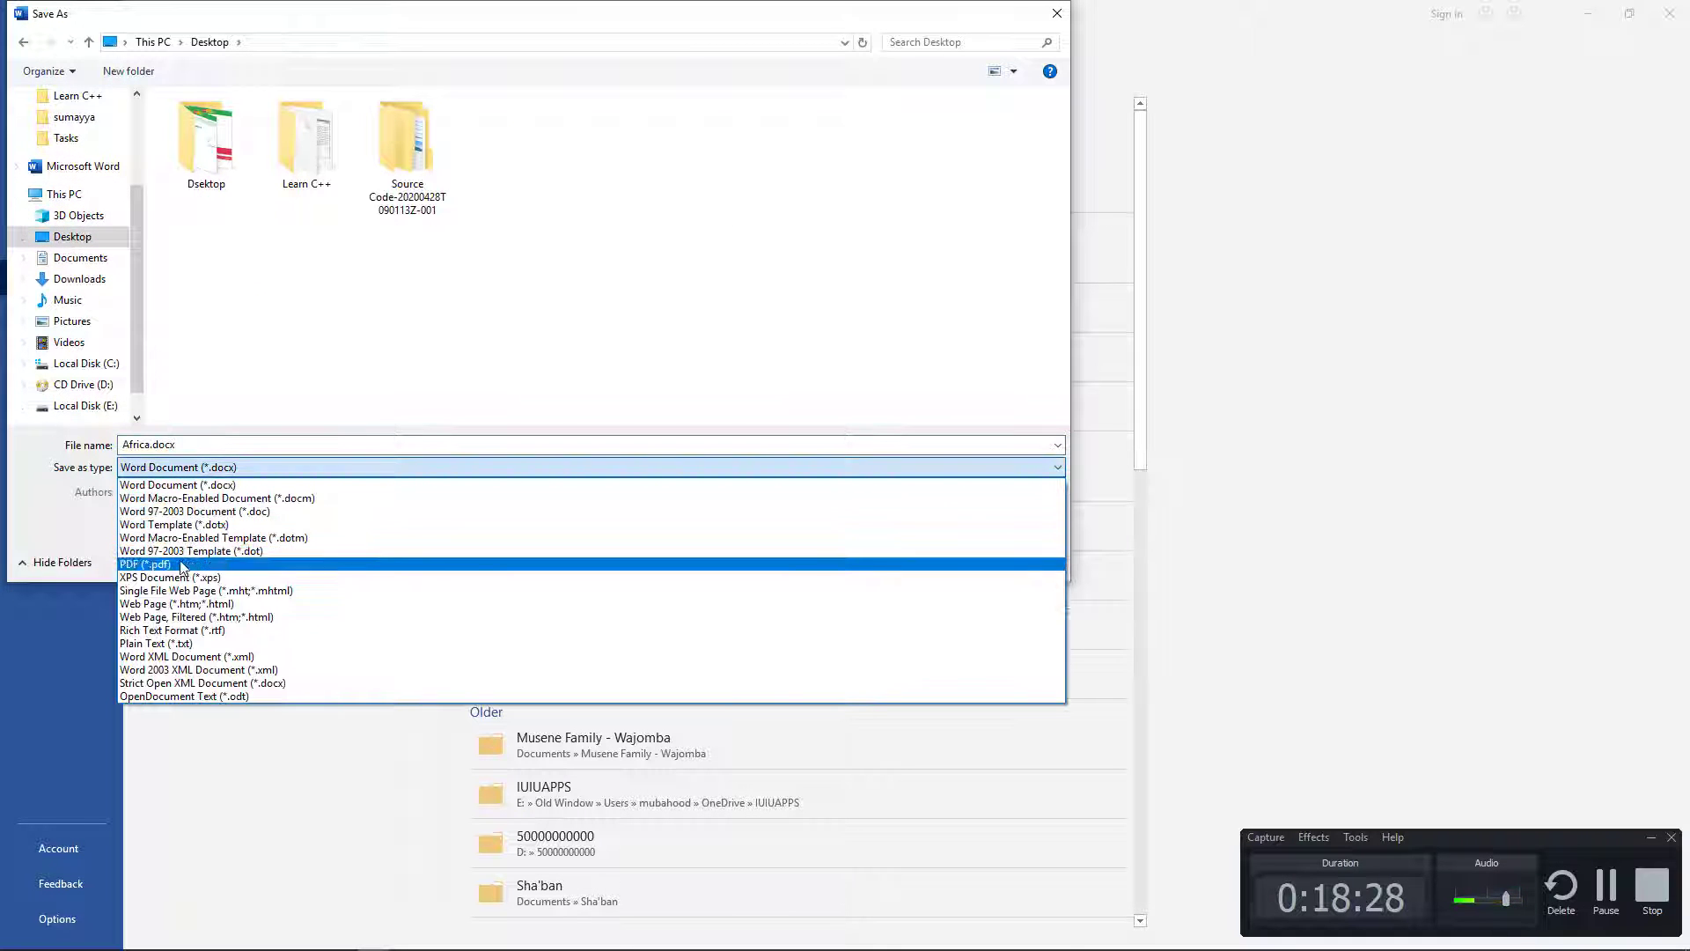
{"action": "left_click", "coordinate": [178, 564]}
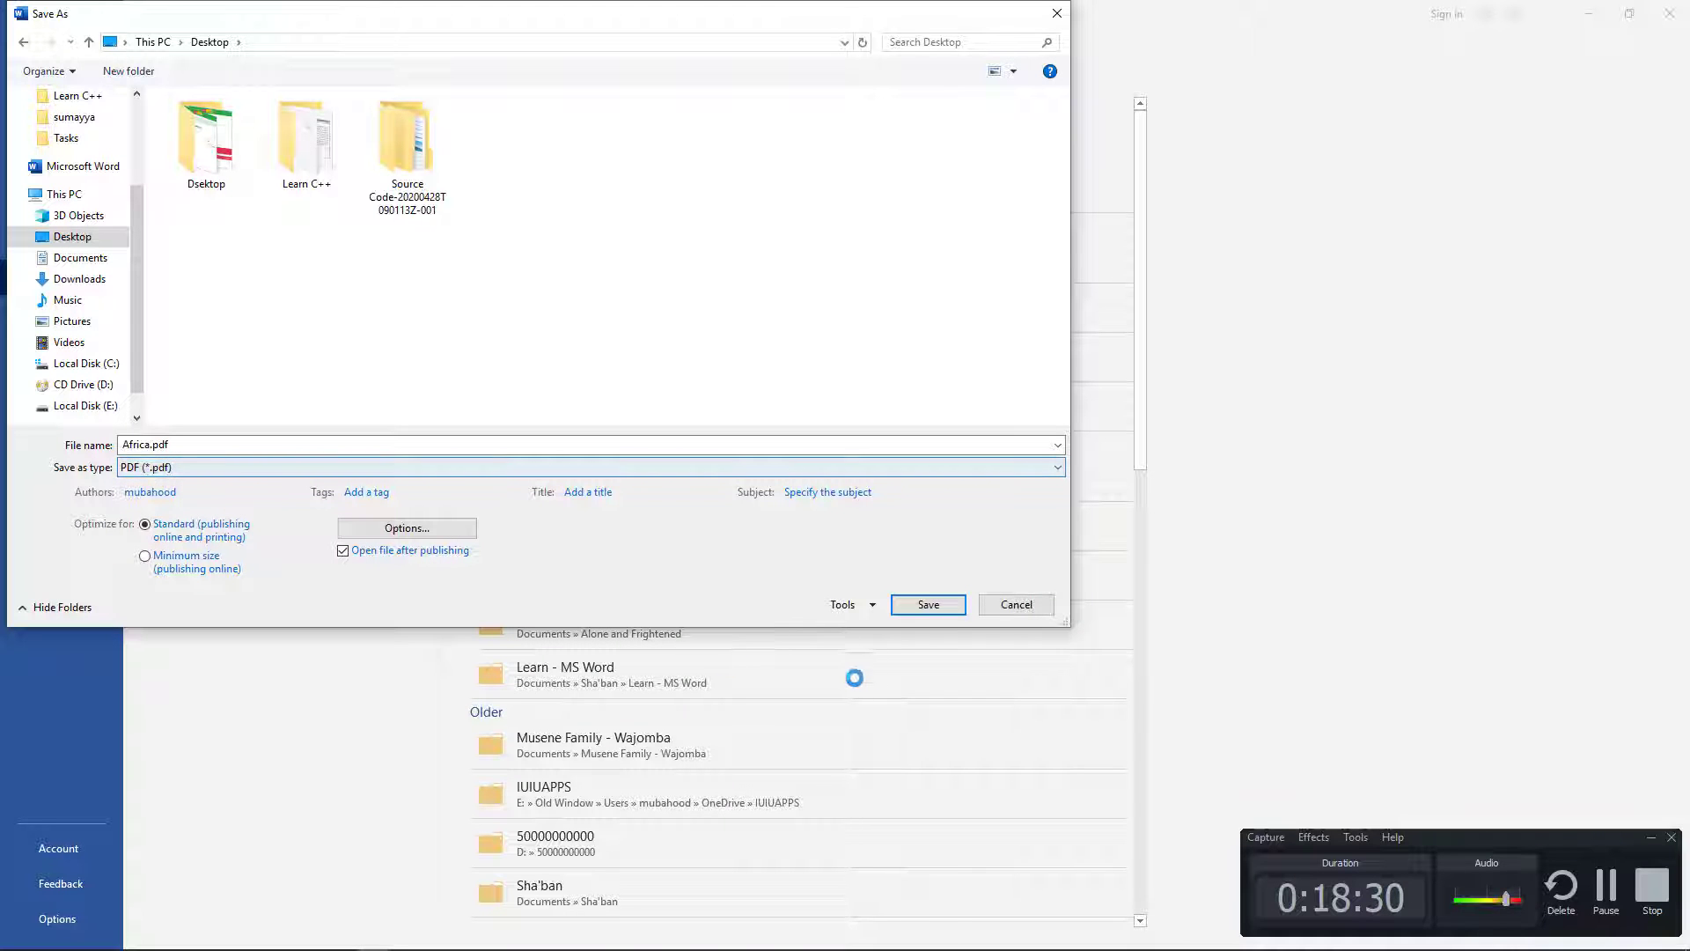
{"action": "left_click", "coordinate": [929, 605]}
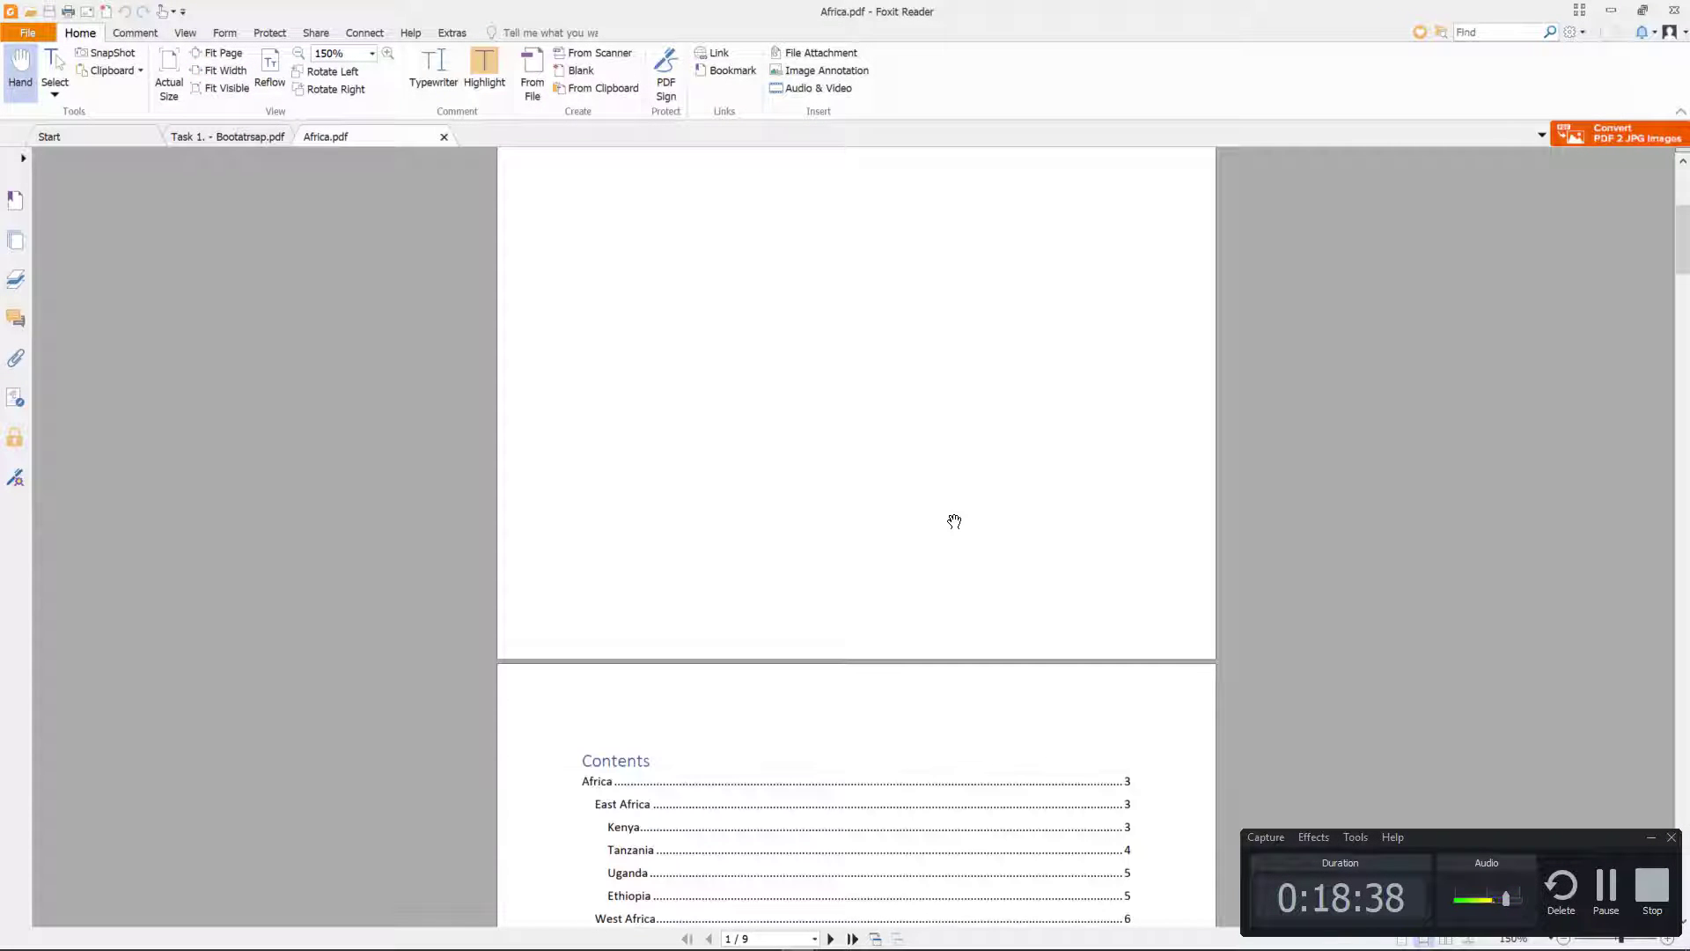
Step: Examine the table of contents in the exported Africa.pdf in Foxit Reader, at 300% zoom
{"action": "scroll", "coordinate": [954, 521], "scroll_direction": "down", "scroll_amount": 3}
{"action": "scroll", "coordinate": [954, 521], "scroll_direction": "up", "scroll_amount": 3}
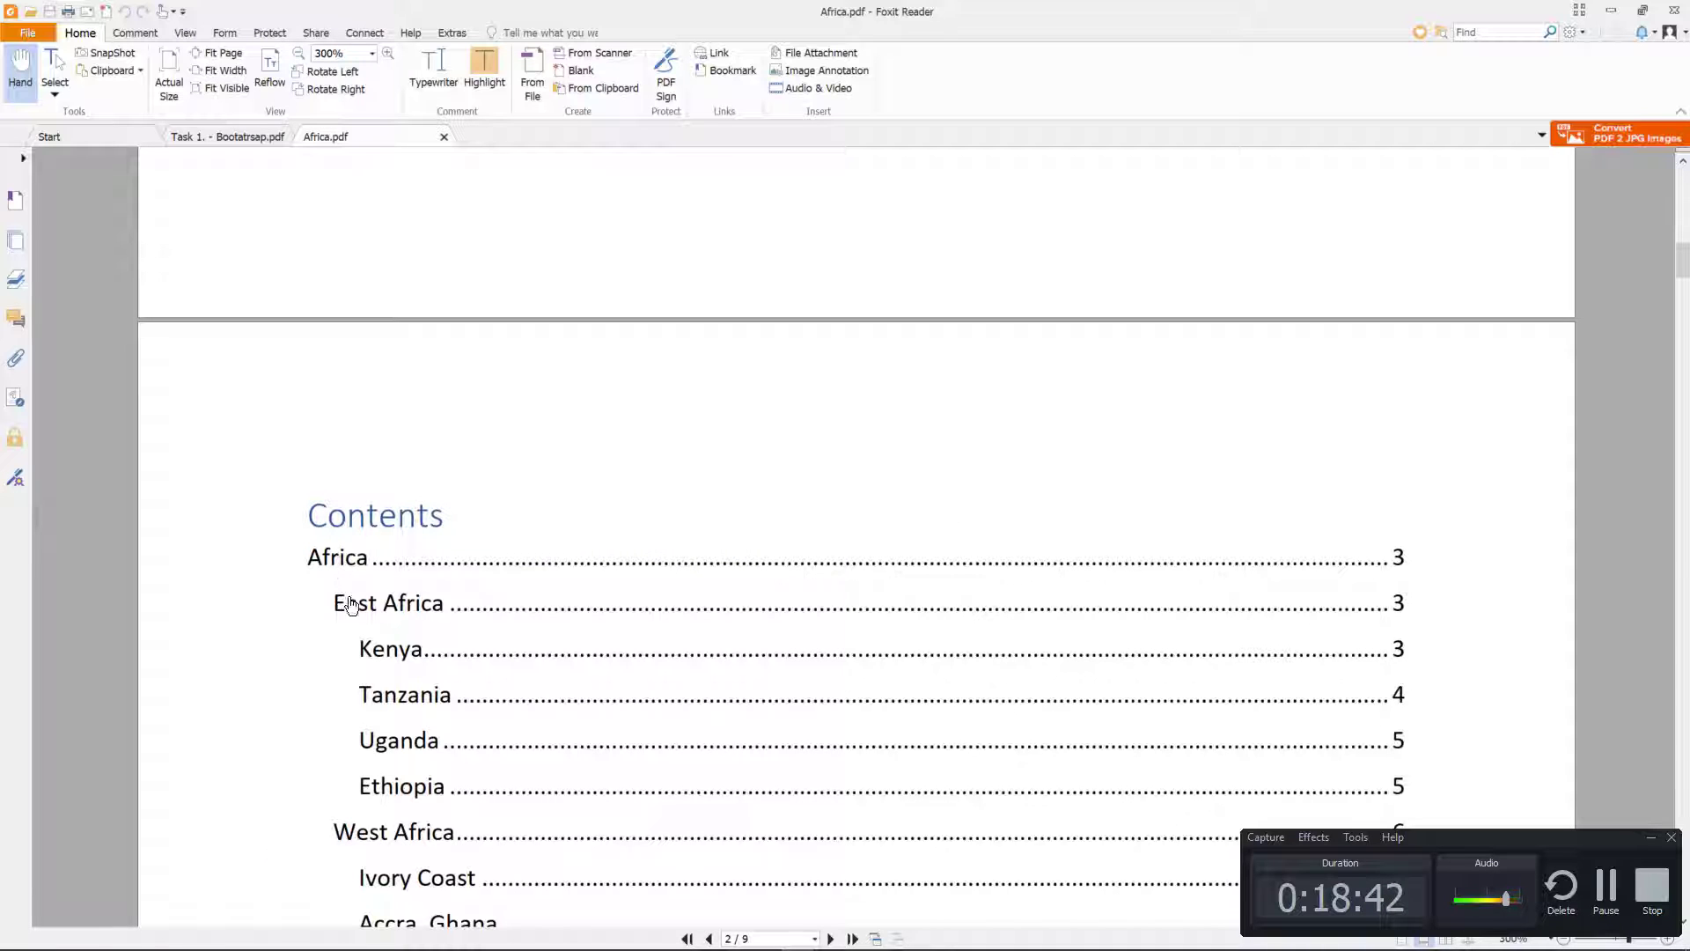
{"action": "scroll", "coordinate": [363, 616], "scroll_direction": "down", "scroll_amount": 3}
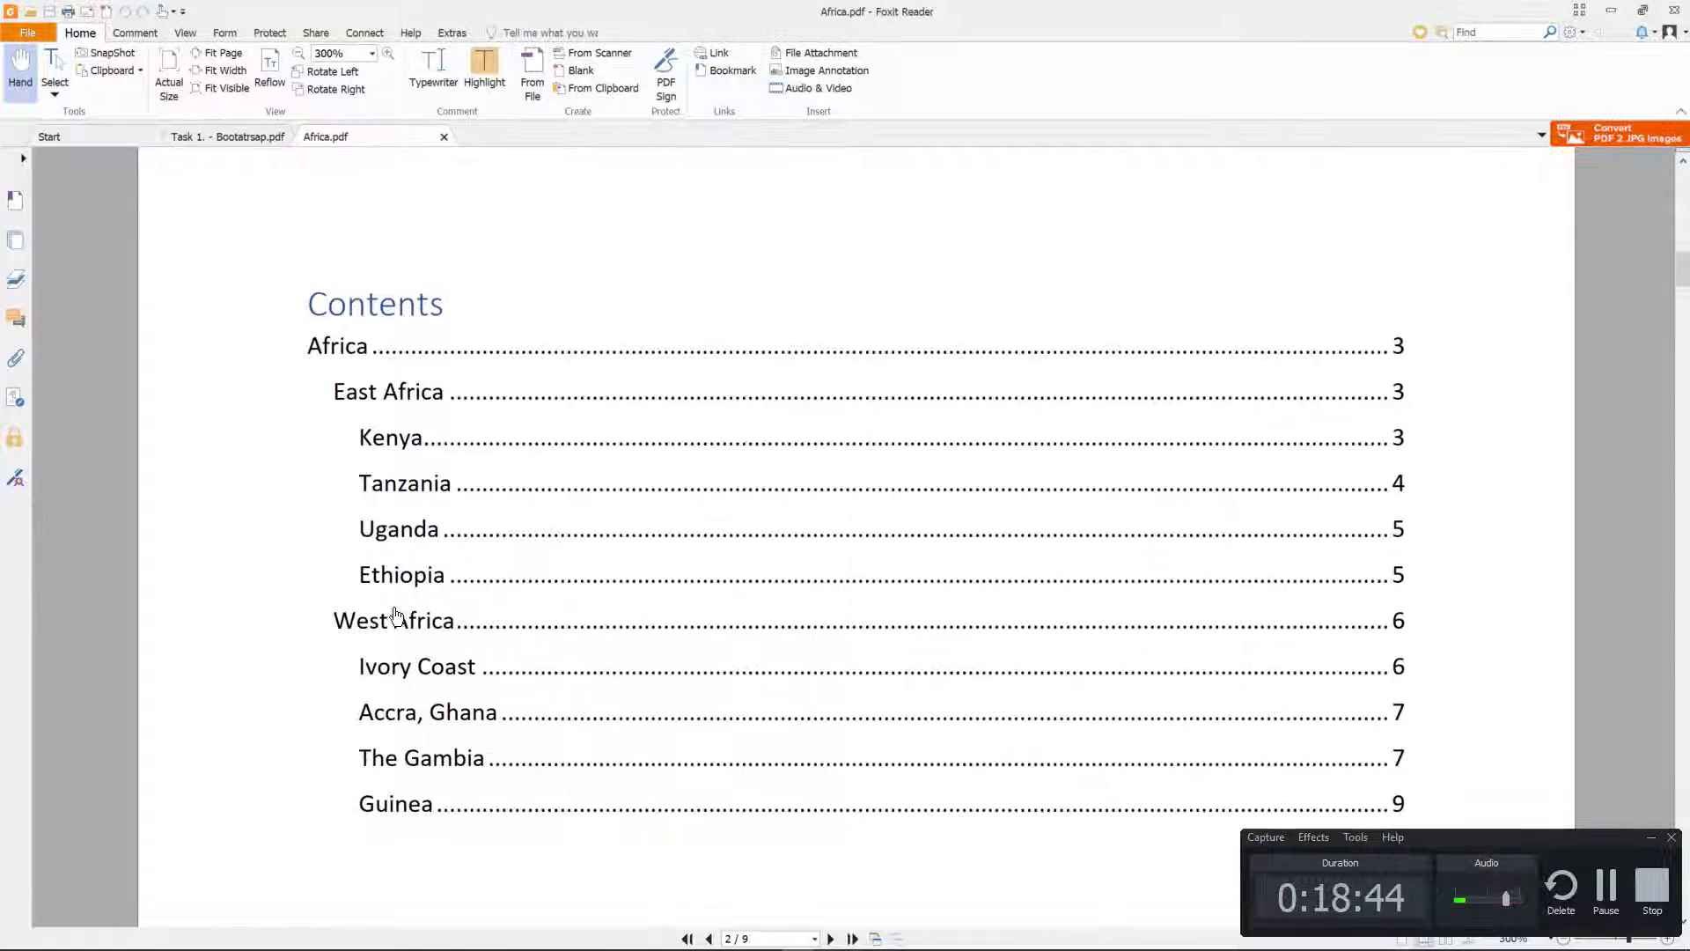
{"action": "scroll", "coordinate": [387, 538], "scroll_direction": "down", "scroll_amount": 4}
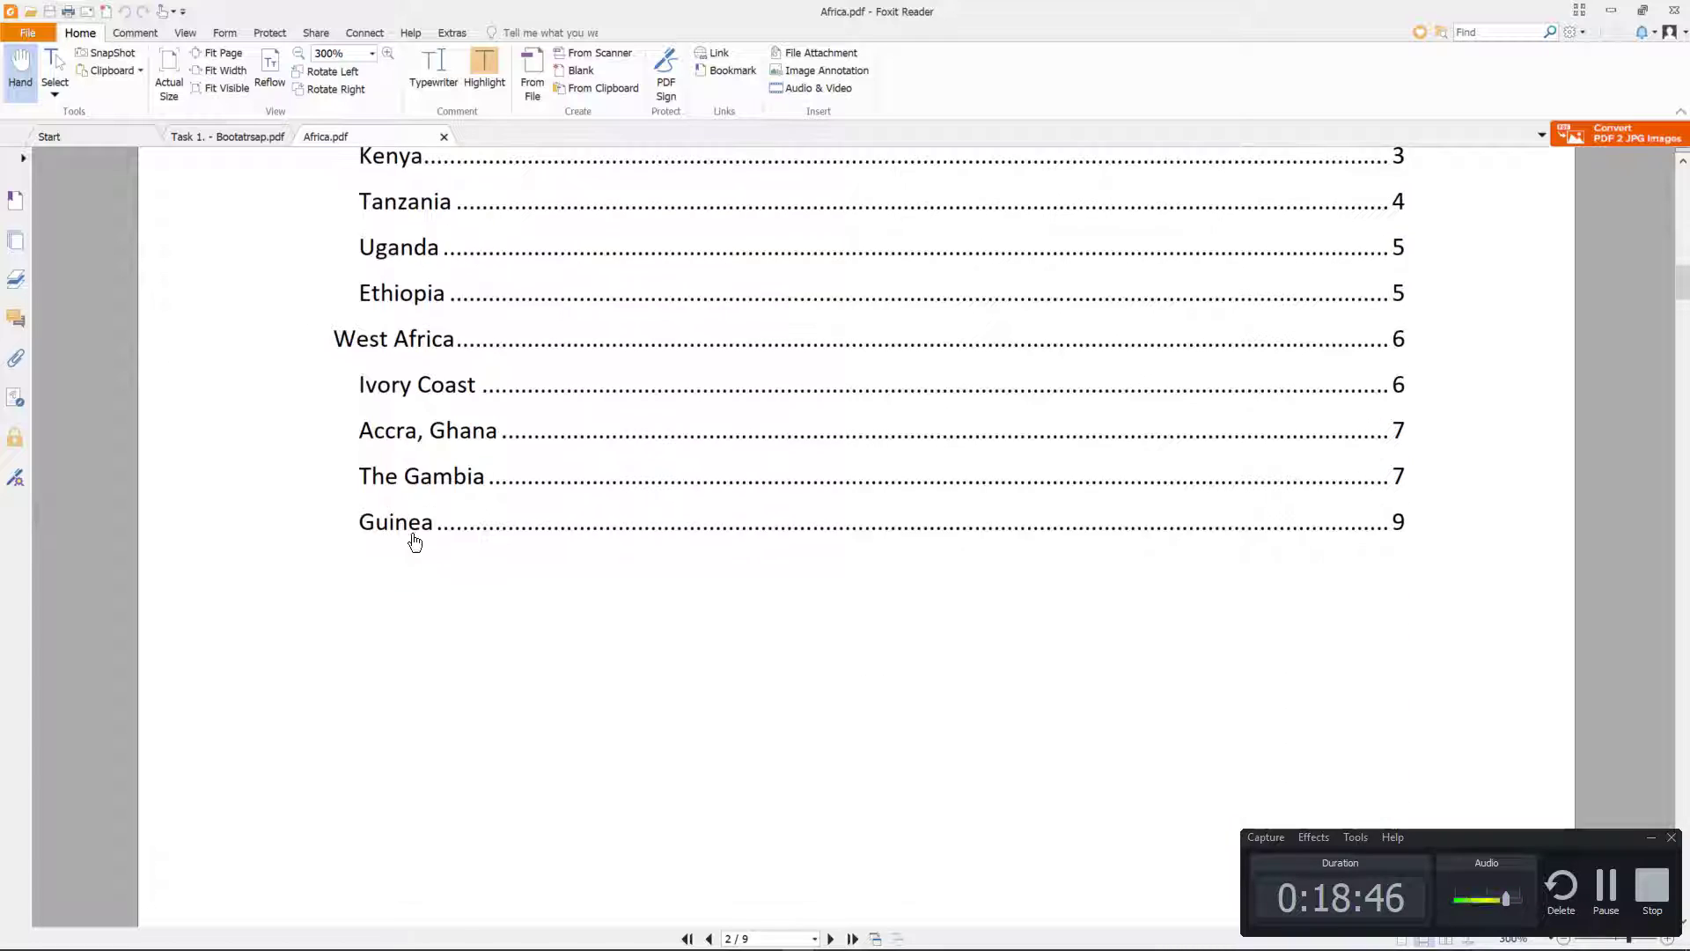
{"action": "scroll", "coordinate": [423, 532], "scroll_direction": "up", "scroll_amount": 2}
{"action": "scroll", "coordinate": [444, 535], "scroll_direction": "up", "scroll_amount": 1}
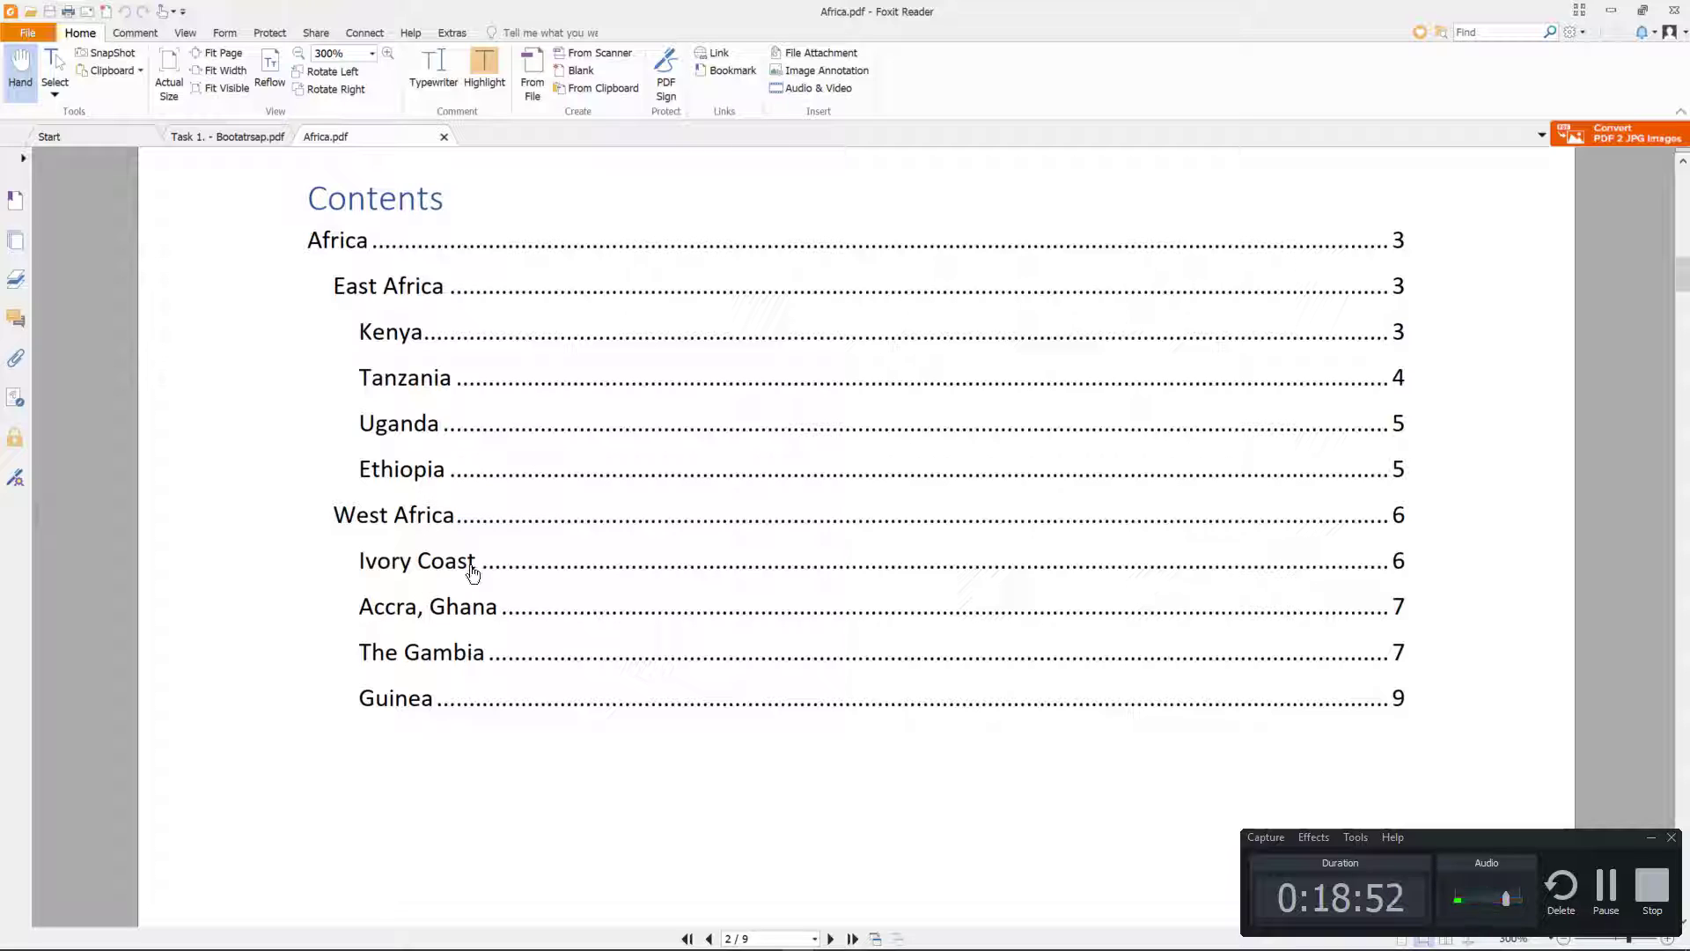
Step: Follow the "Accra, Ghana" contents link to its section and look through the page down to The Gambia
{"action": "left_click", "coordinate": [460, 614]}
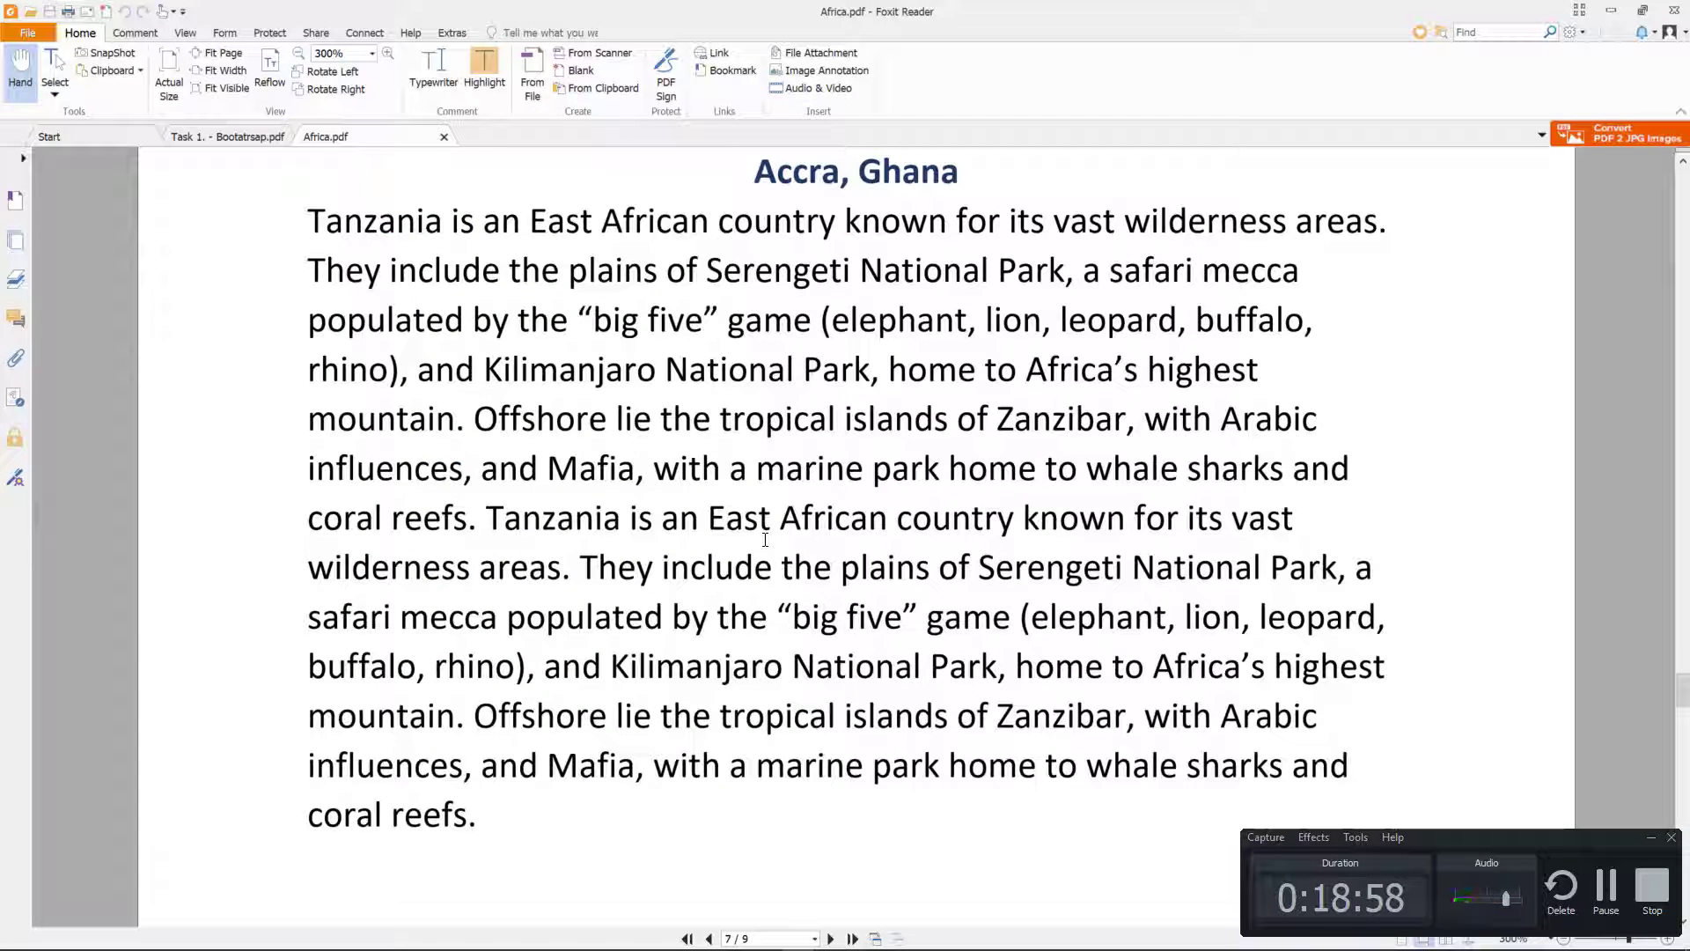
{"action": "scroll", "coordinate": [765, 539], "scroll_direction": "down", "scroll_amount": 2}
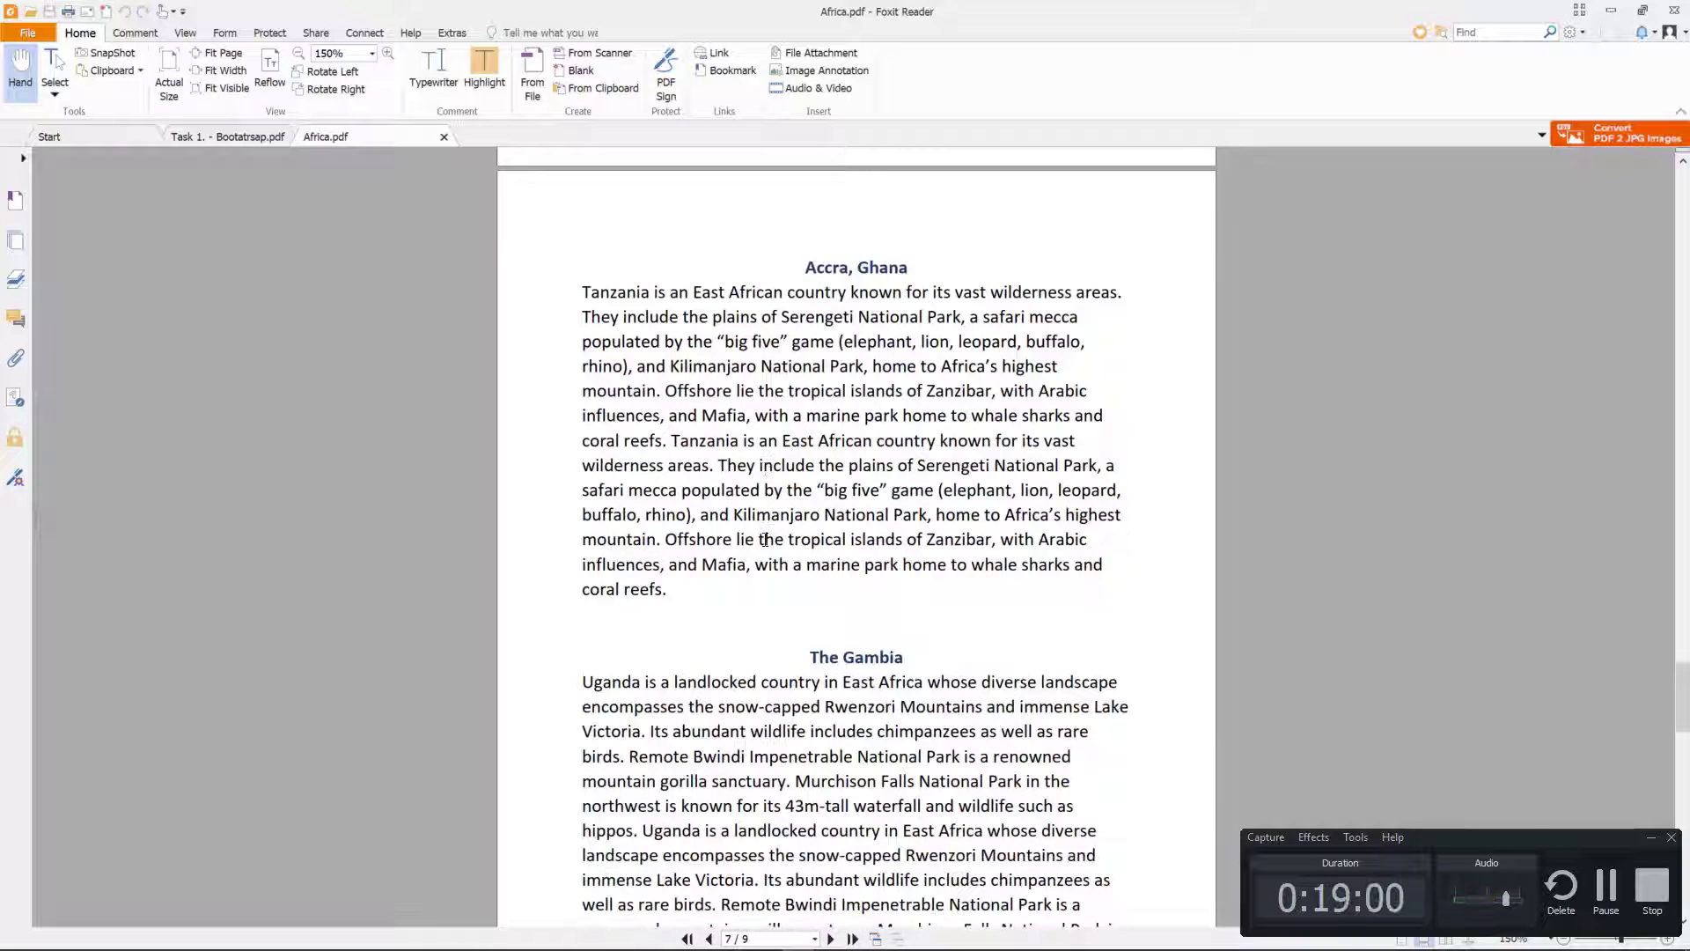
{"action": "scroll", "coordinate": [765, 539], "scroll_direction": "down", "scroll_amount": 4}
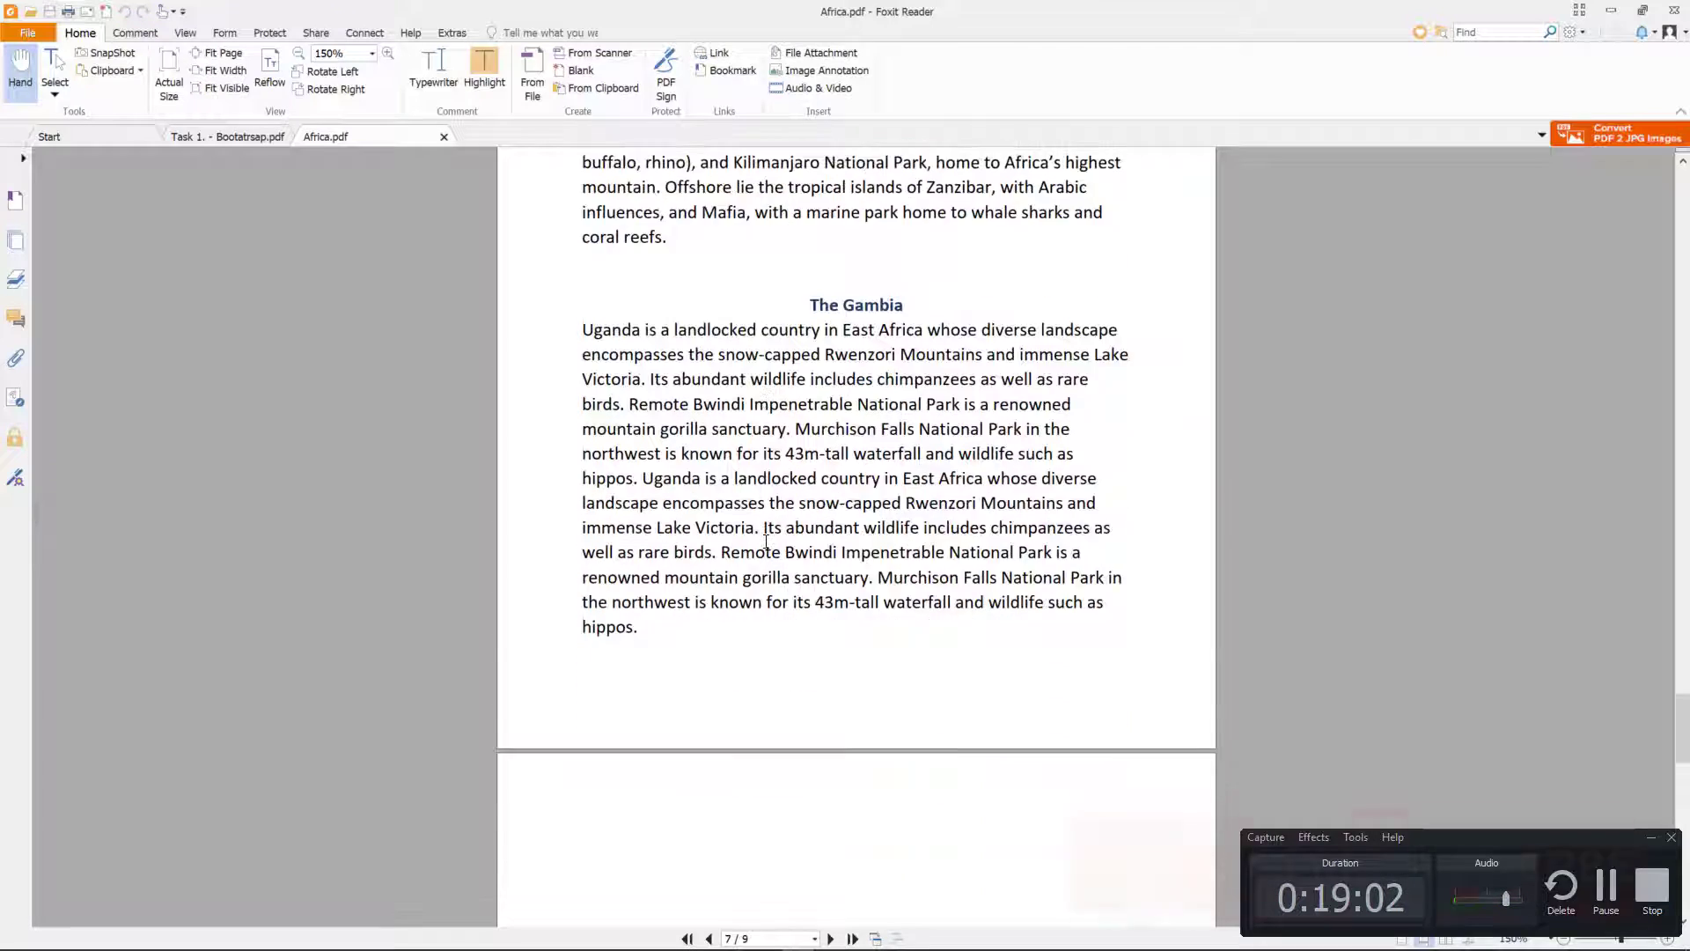
{"action": "scroll", "coordinate": [765, 540], "scroll_direction": "down", "scroll_amount": 1}
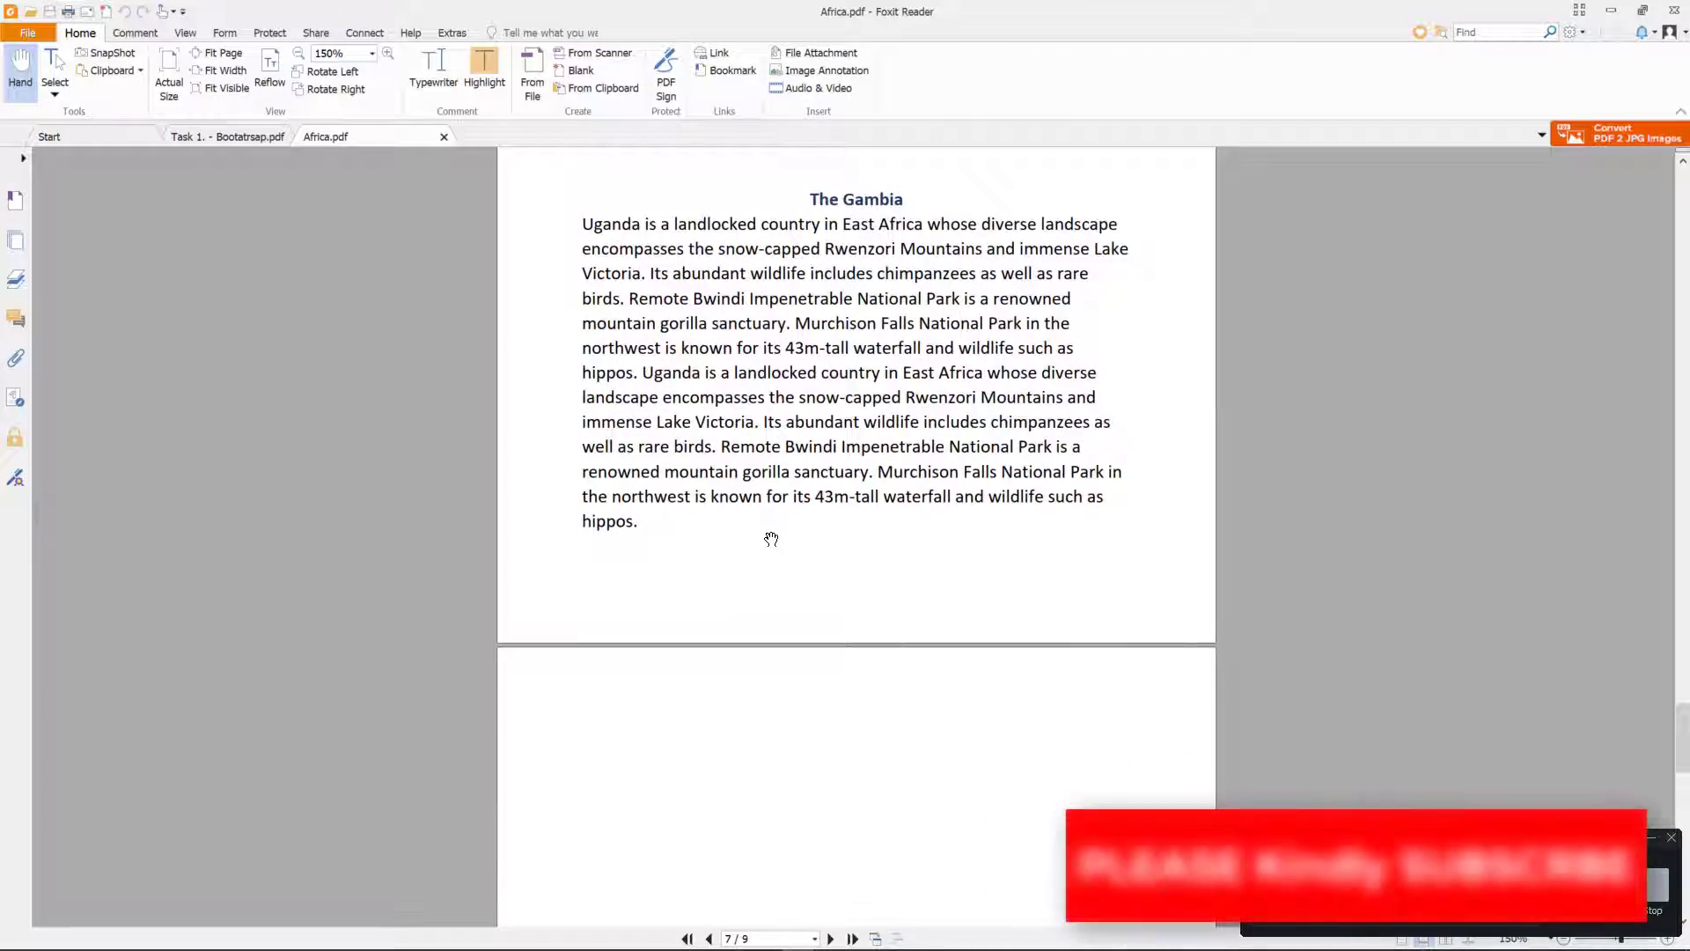
{"action": "scroll", "coordinate": [942, 437], "scroll_direction": "up", "scroll_amount": 2}
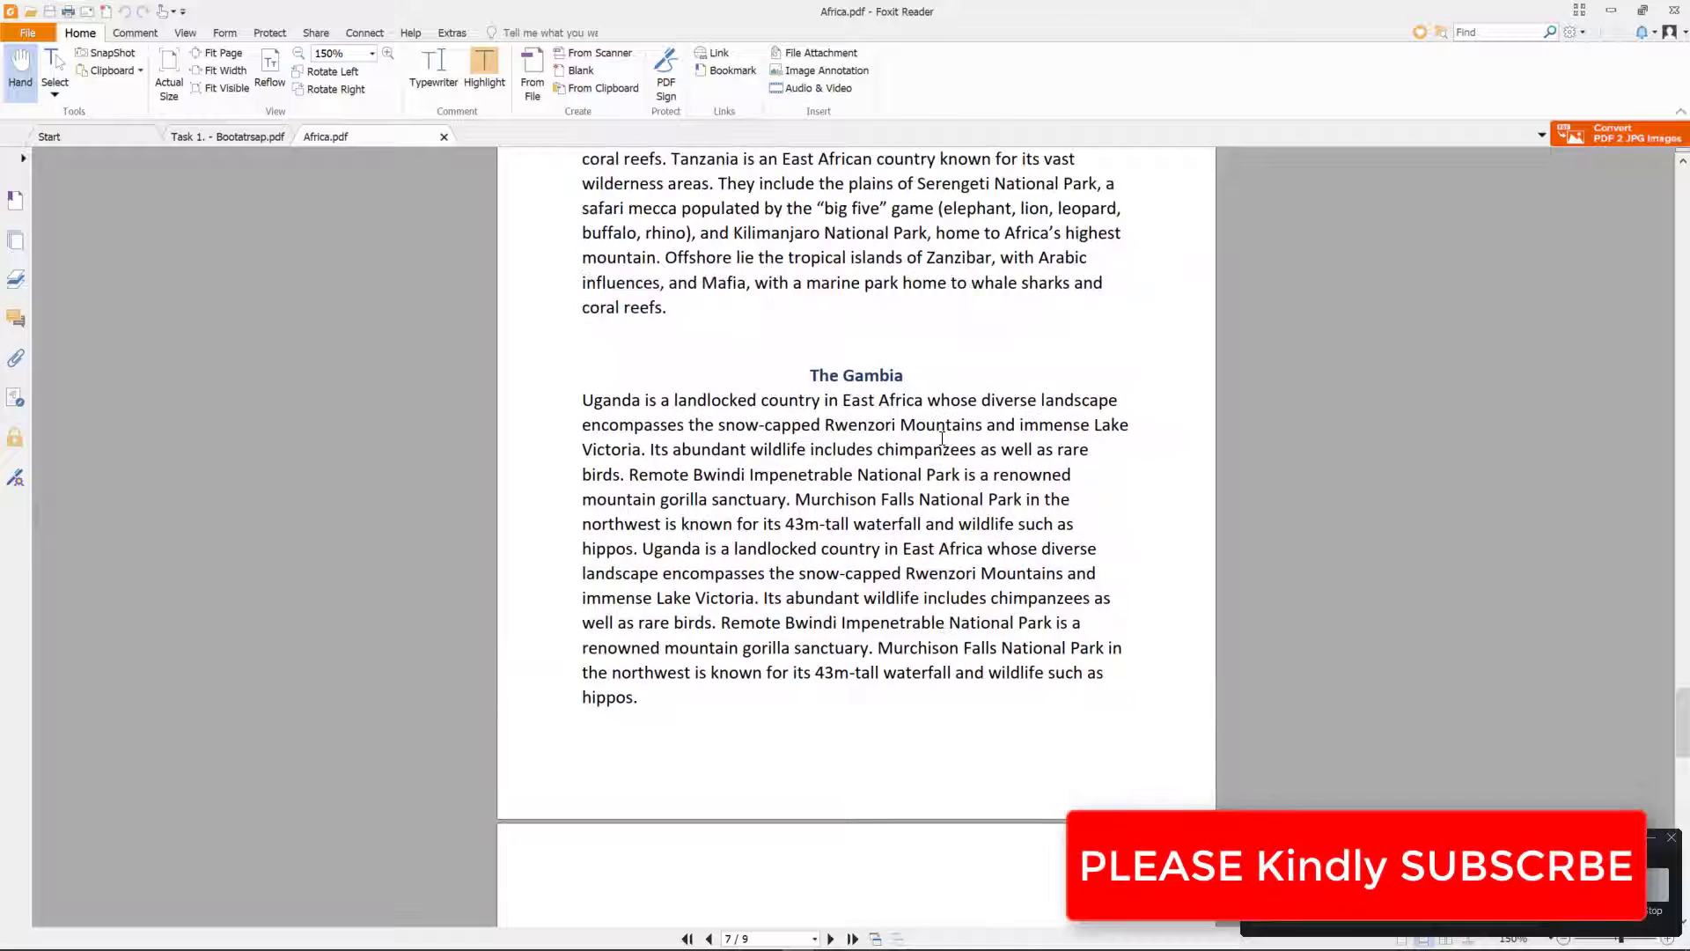